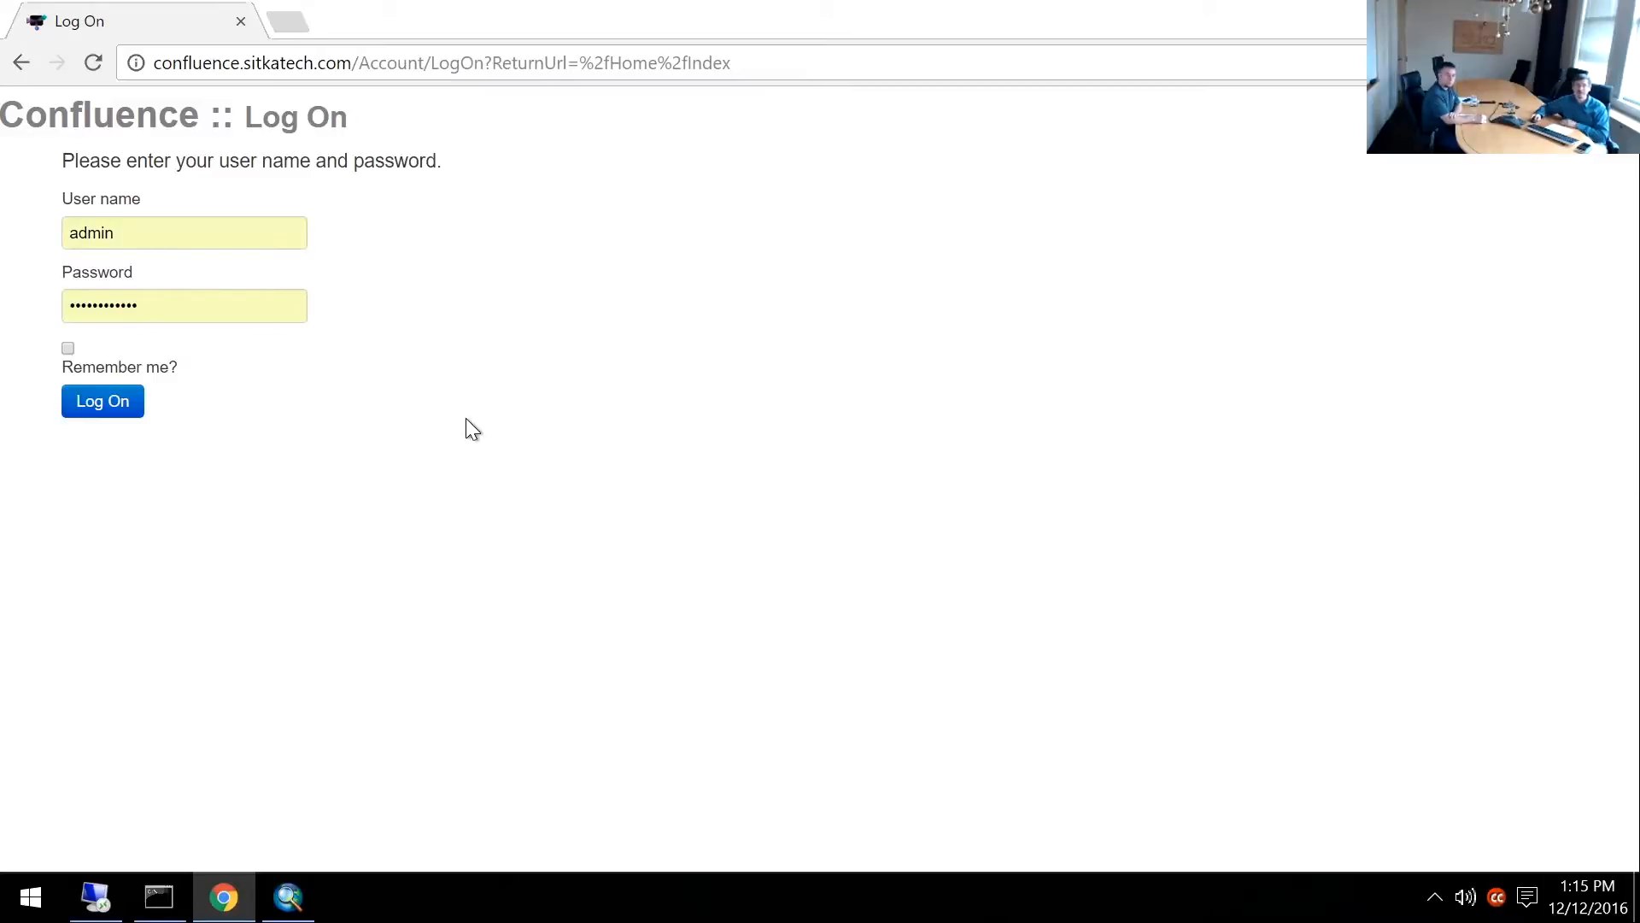
Log on with the prefilled admin credentials and choose Demo Watershed Council from the list of watershed councils.
click(127, 412)
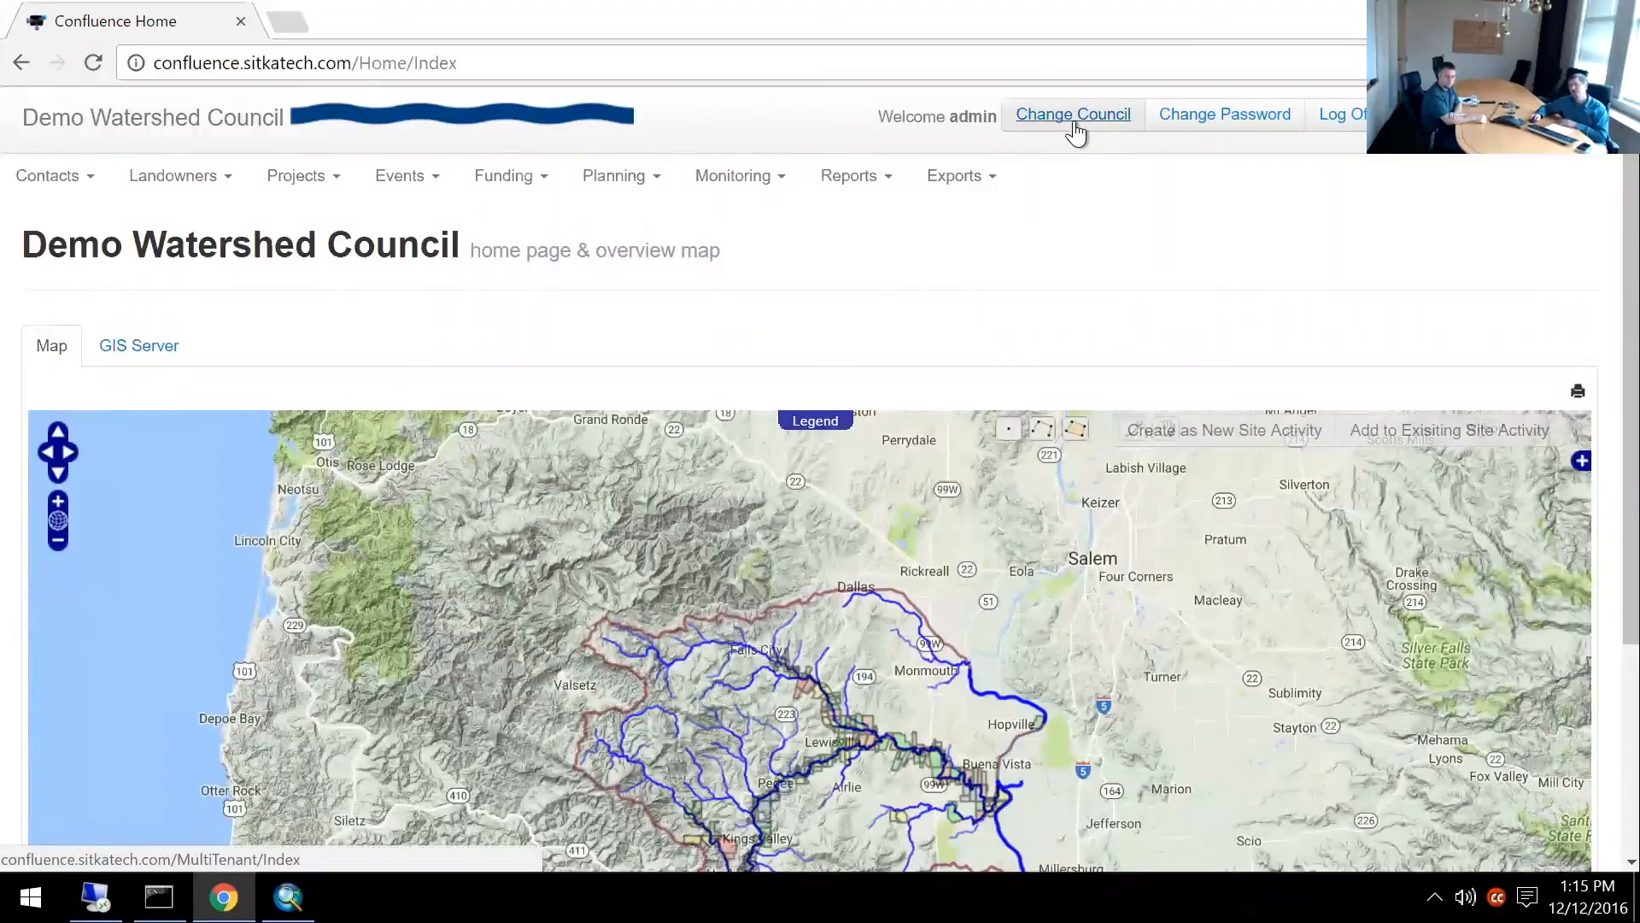
click(1073, 121)
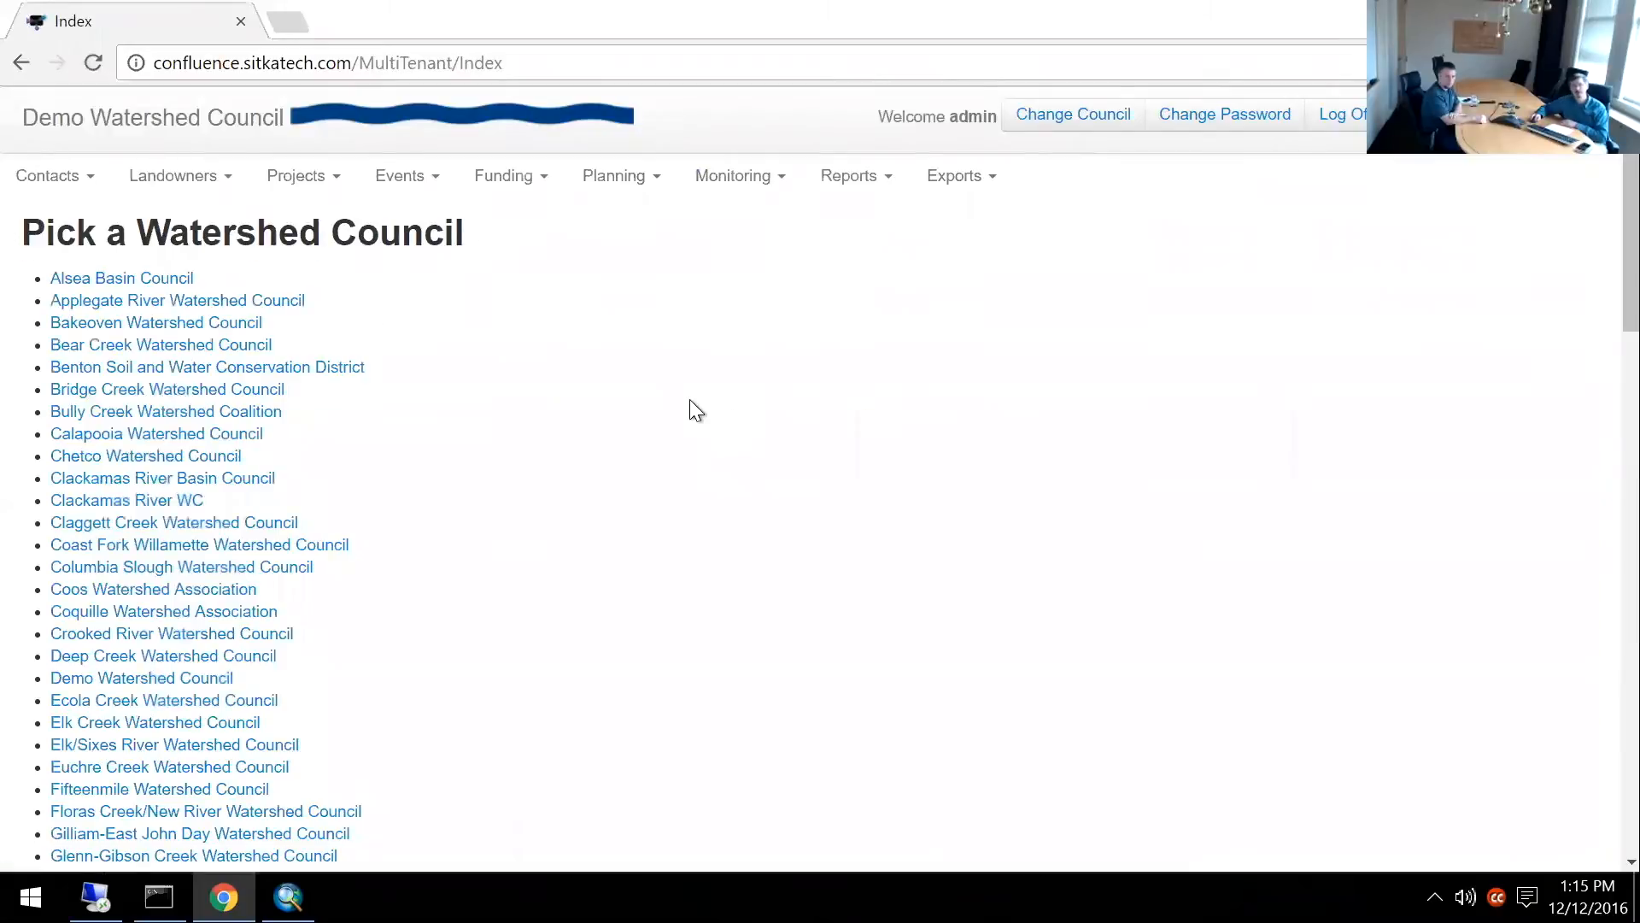
scroll(690, 401, down, 5)
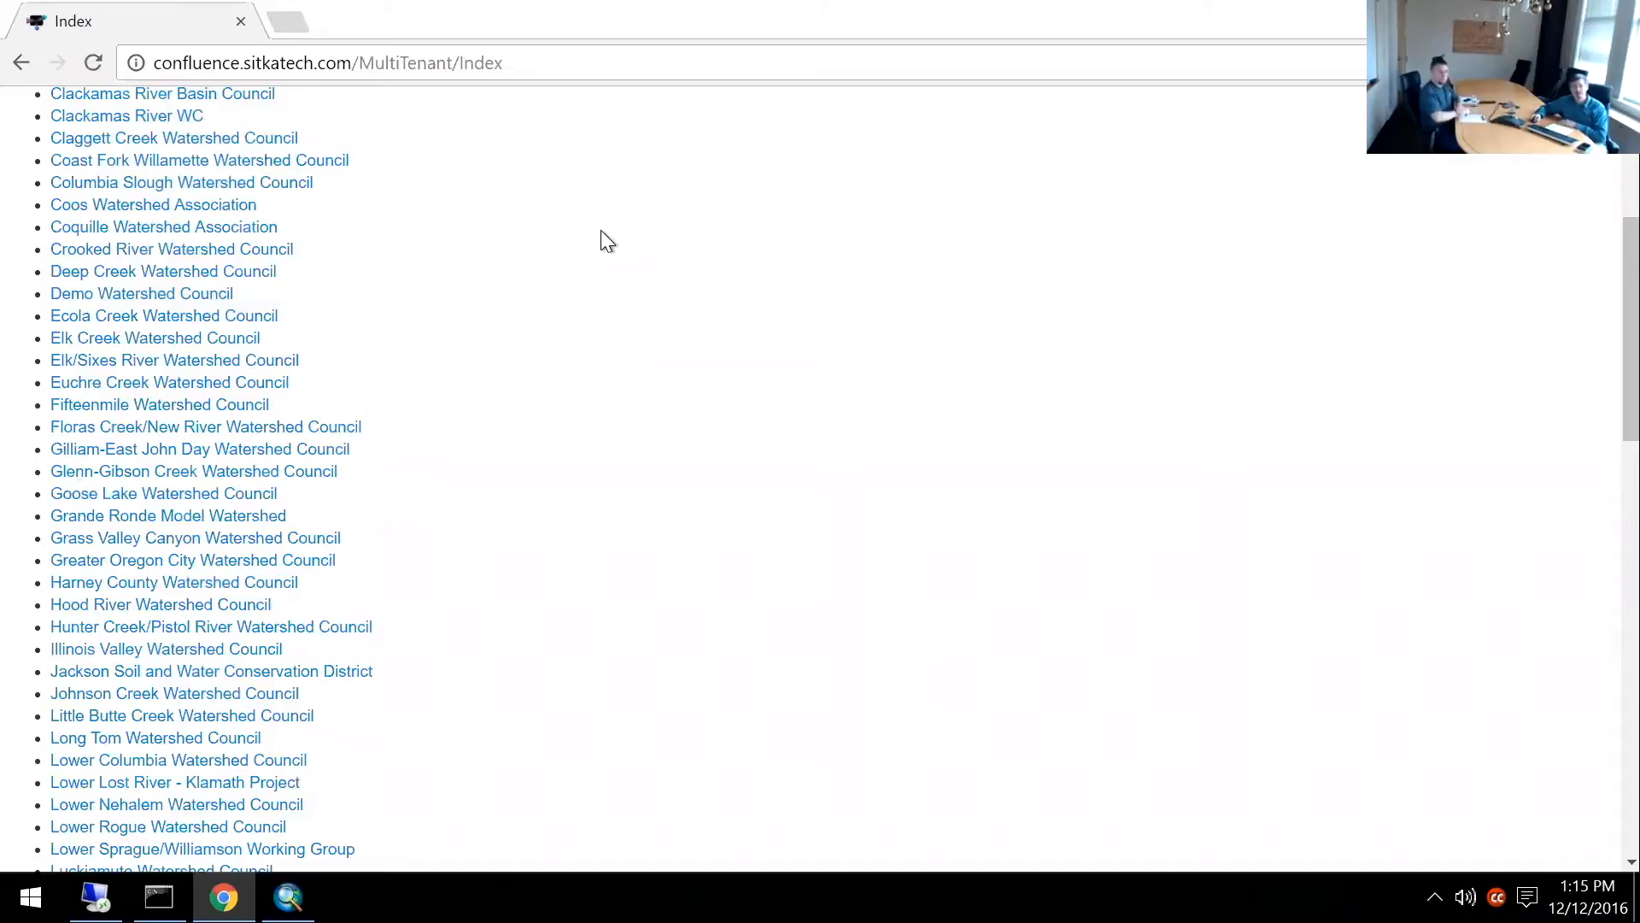
click(198, 296)
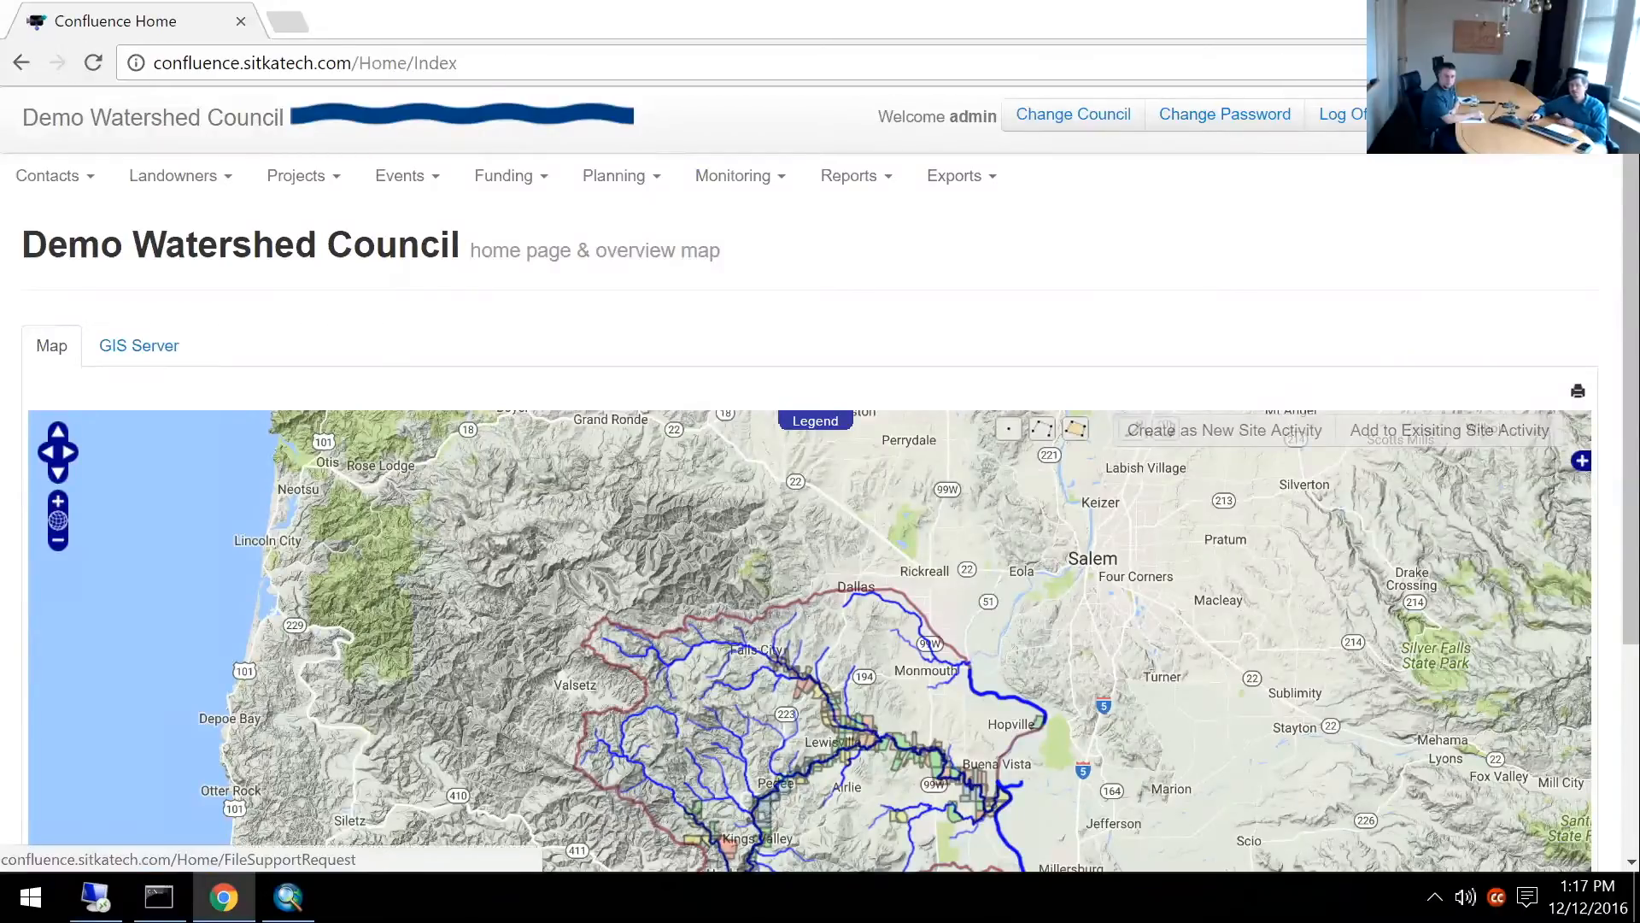
View the support request form and the Contacts section of the Confluence help.
click(1463, 115)
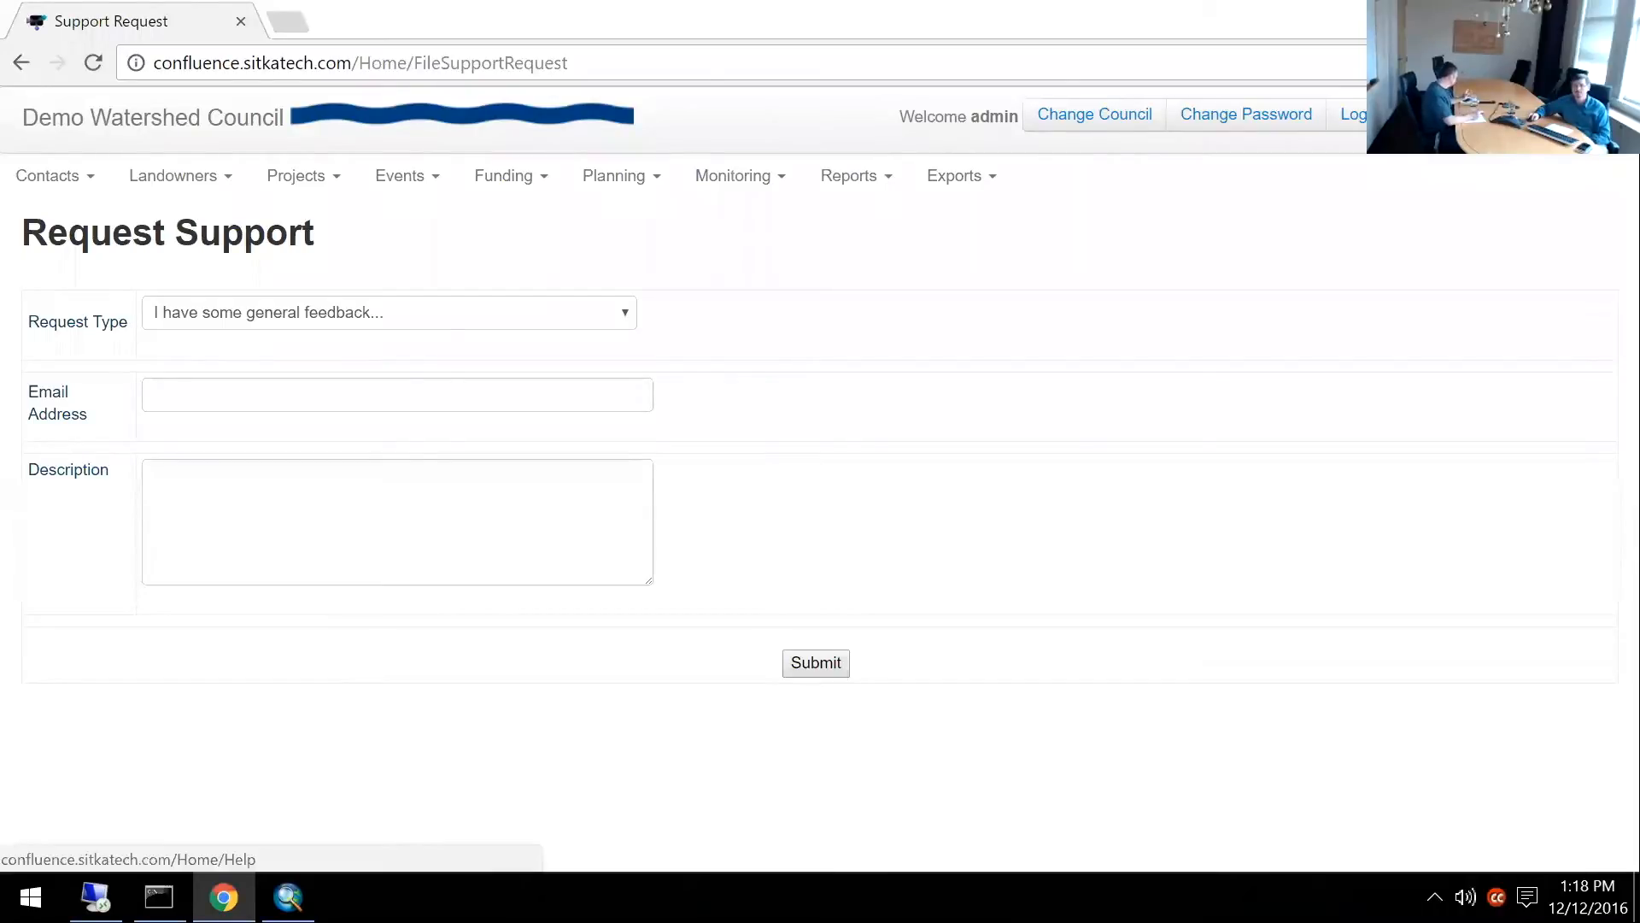
click(1589, 114)
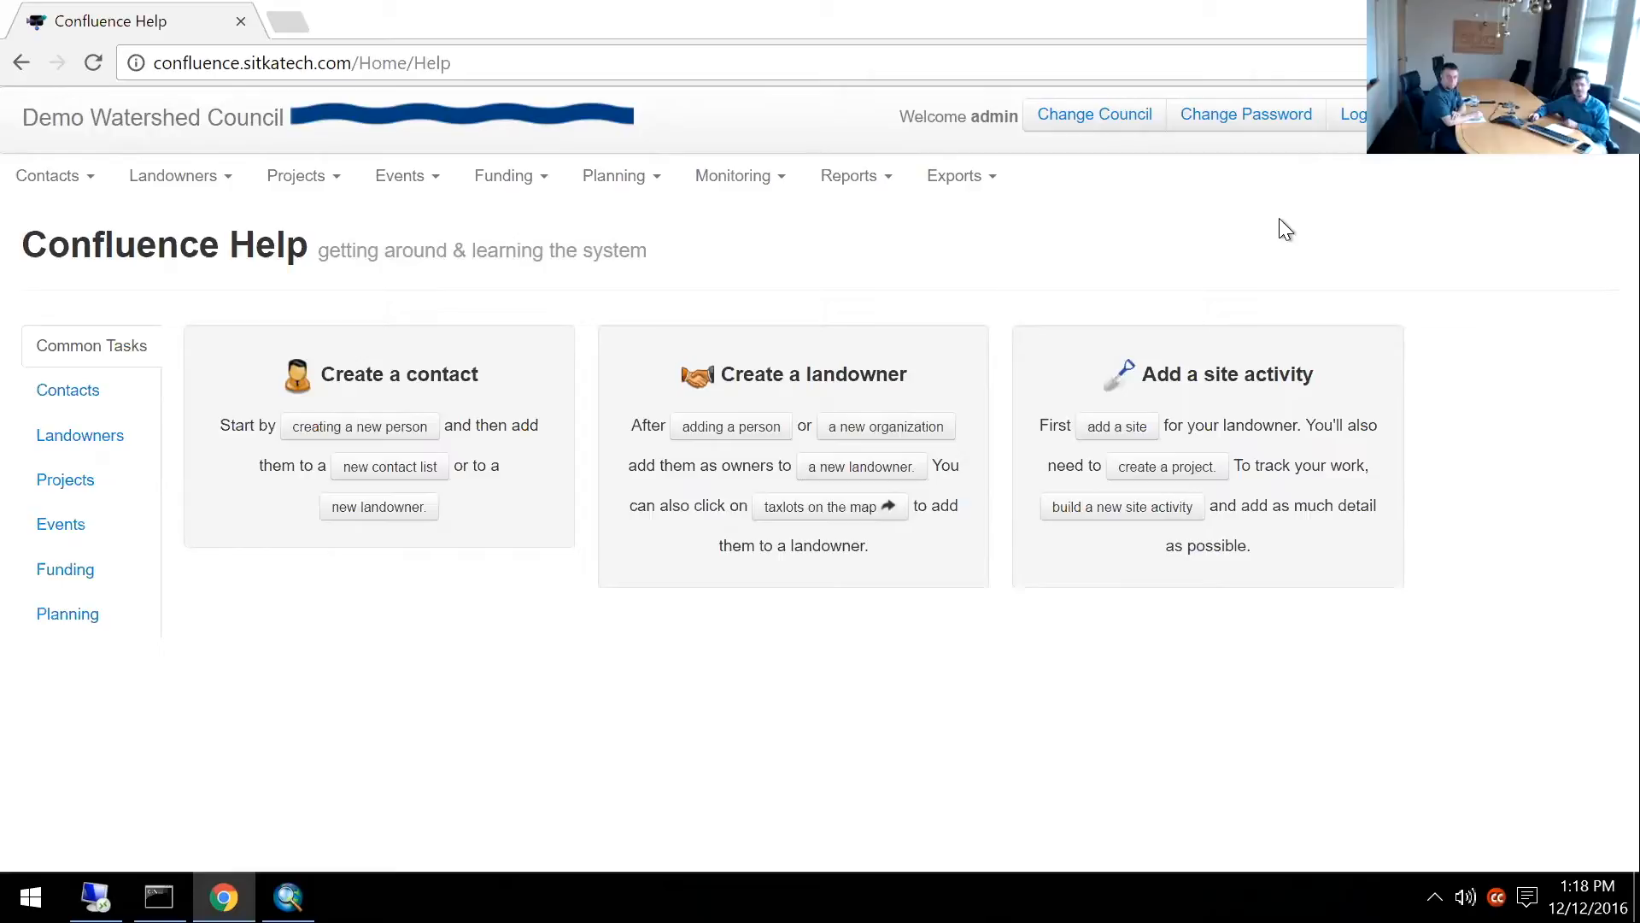
click(68, 389)
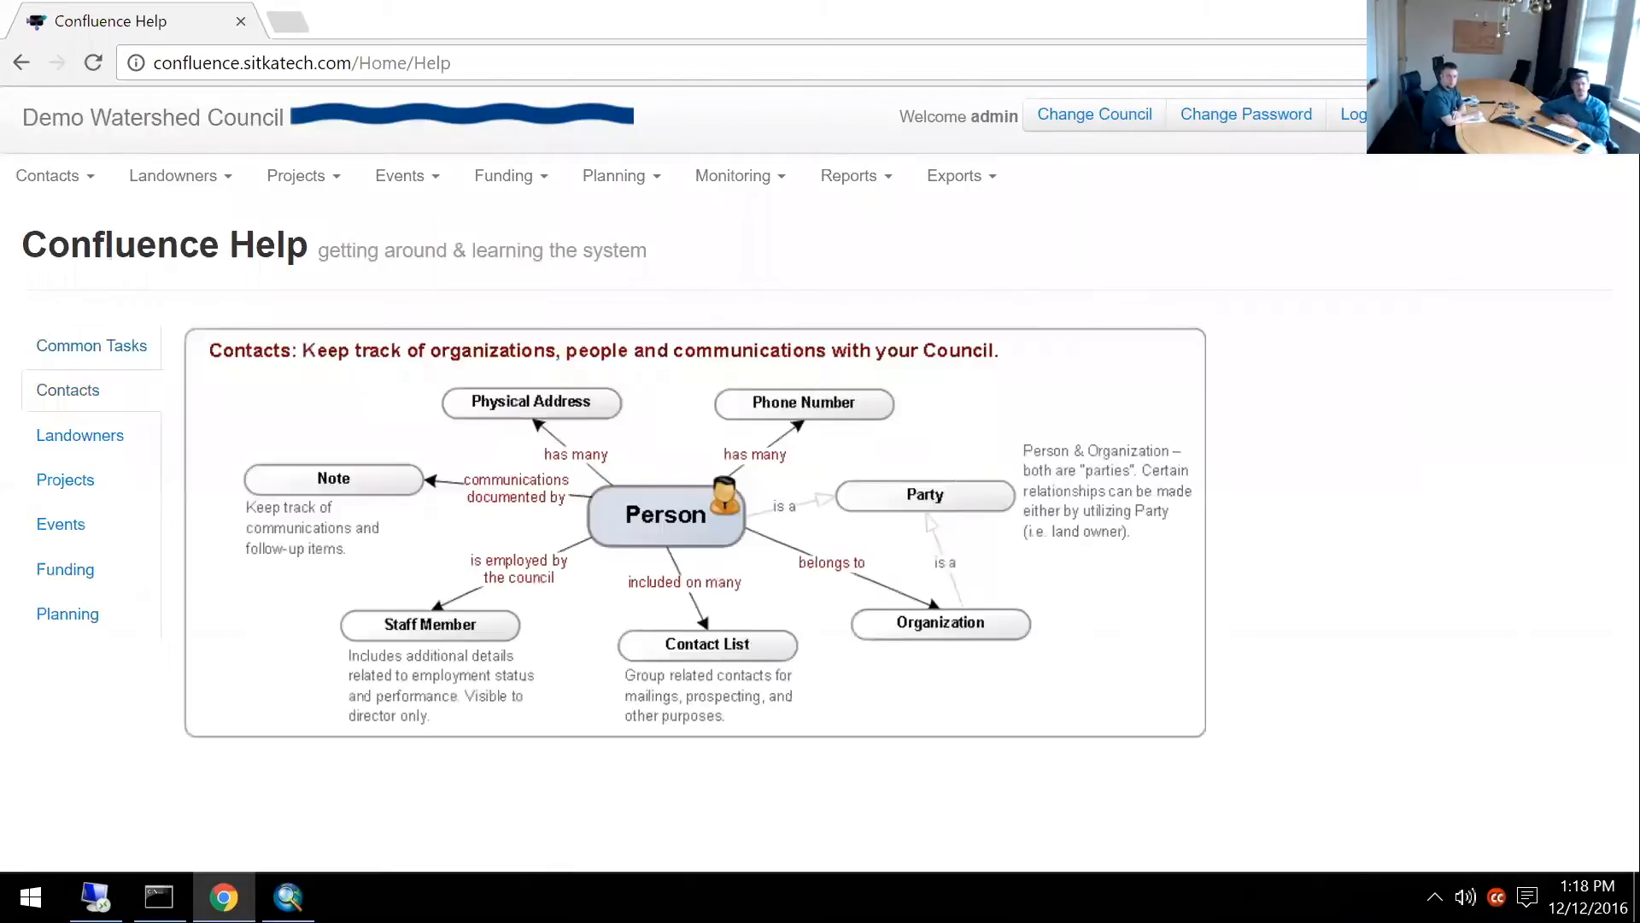
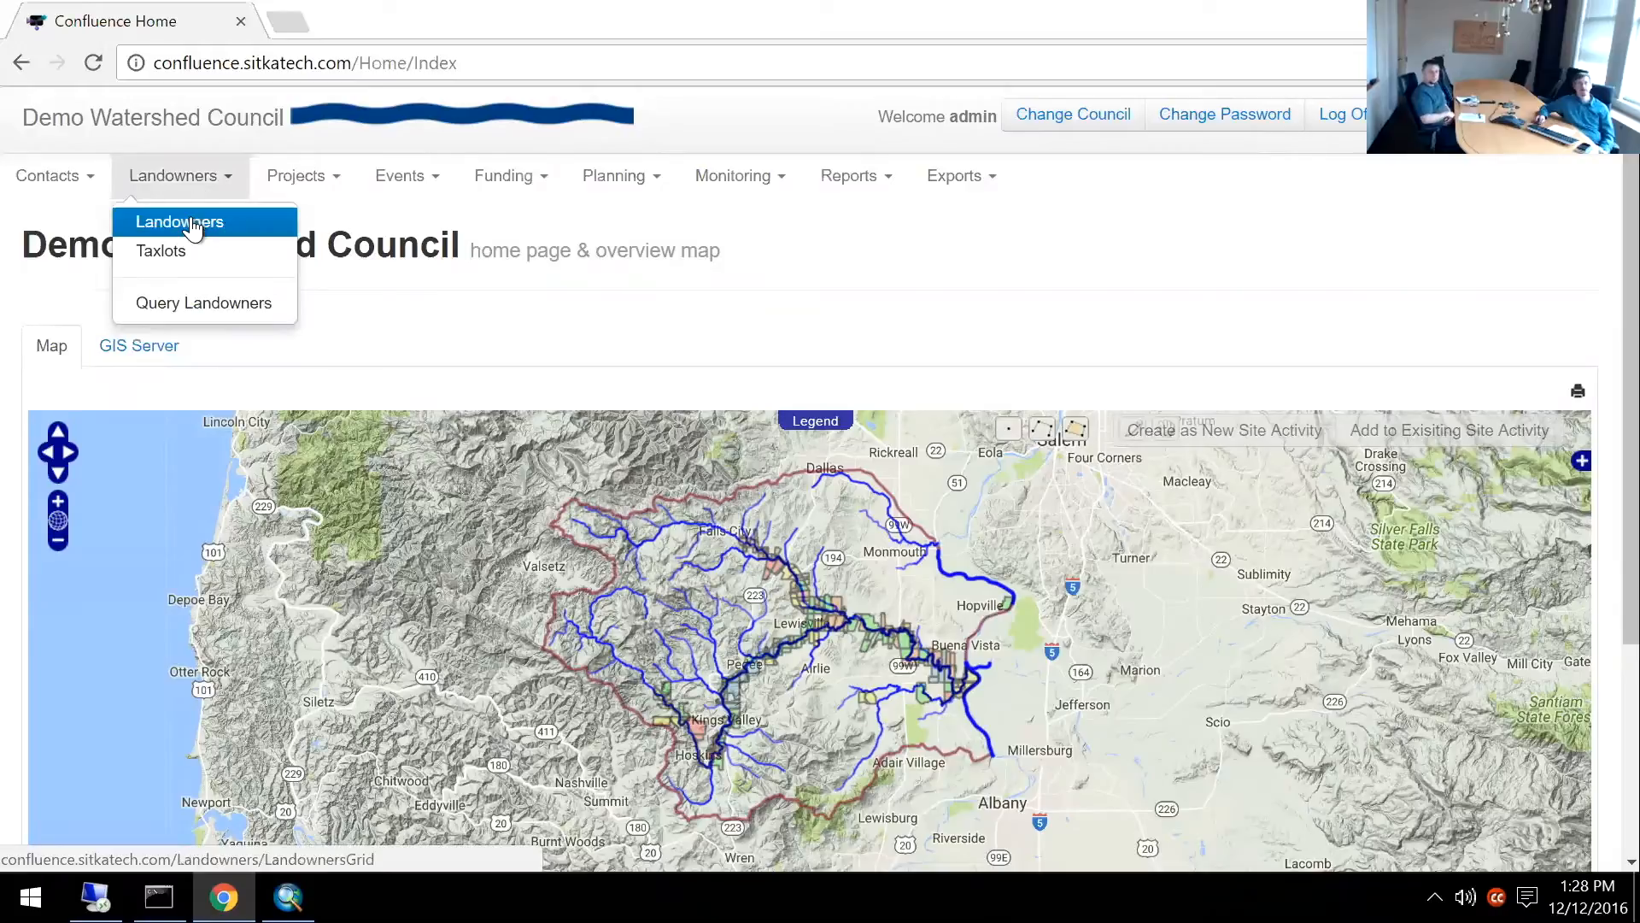
click(300, 179)
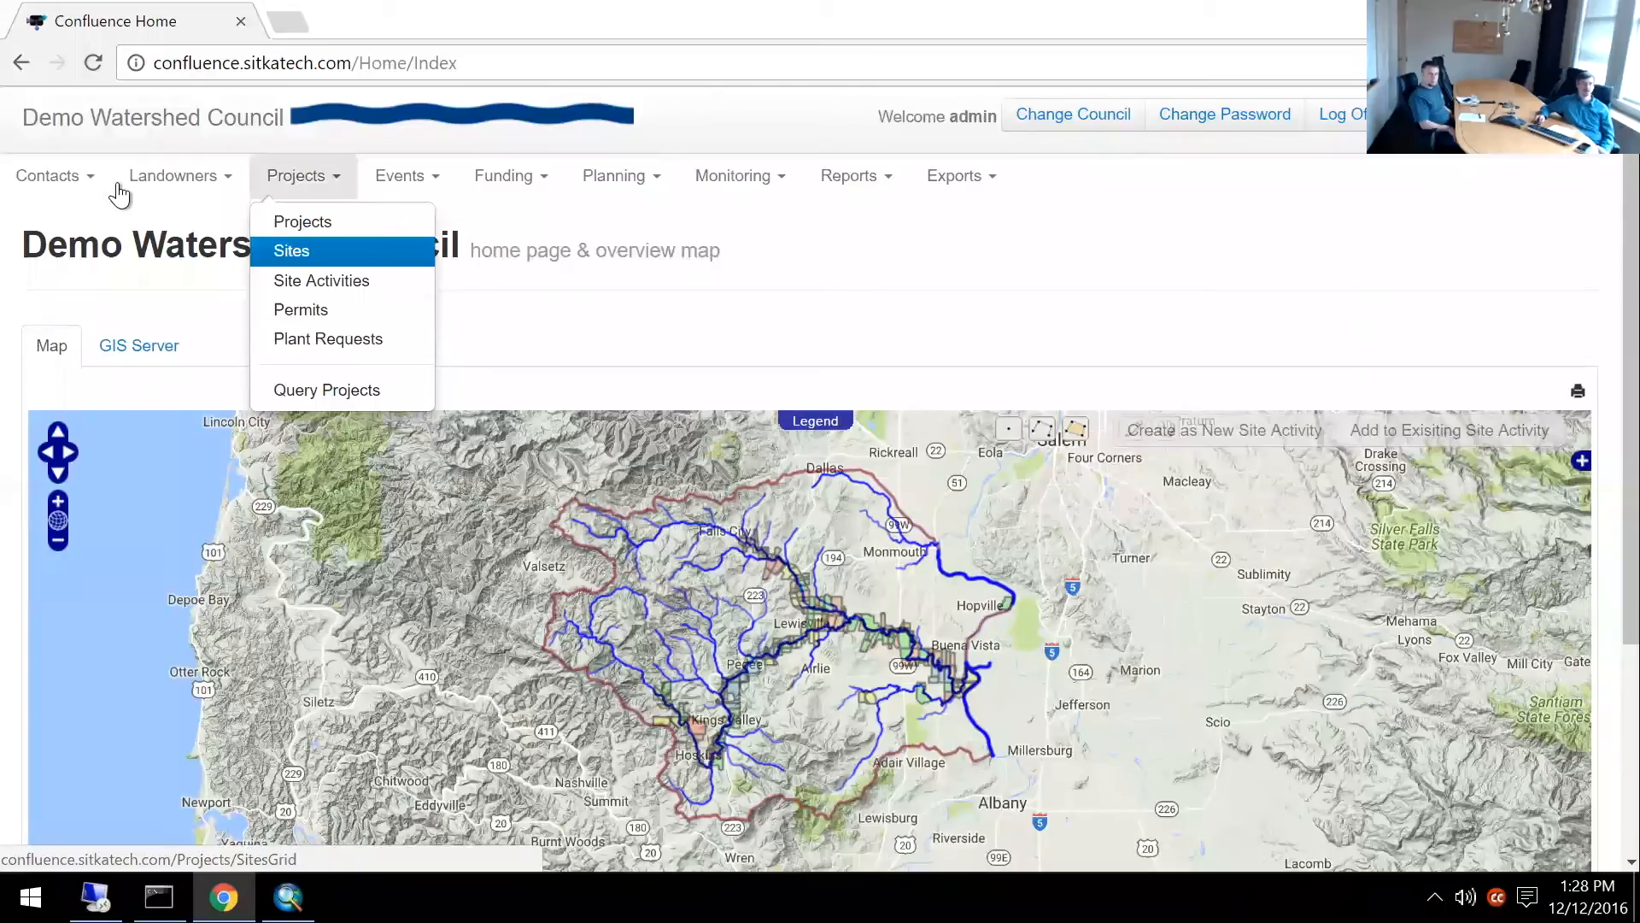
click(158, 192)
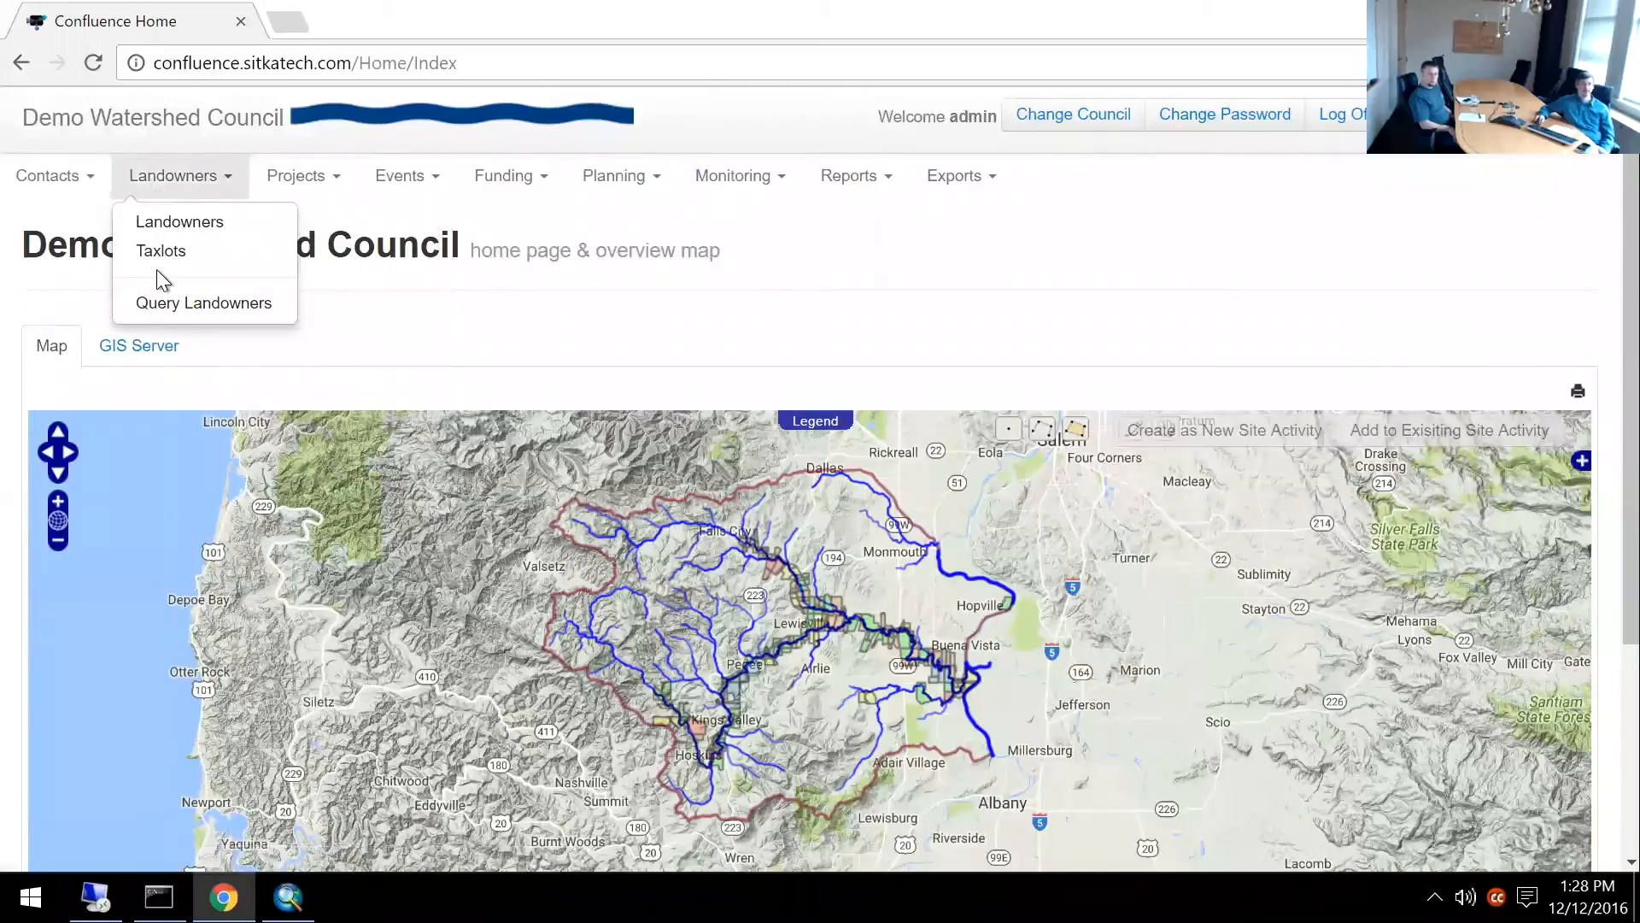
Open the Organizations list under Contacts and filter its mailing city by "alb".
click(66, 181)
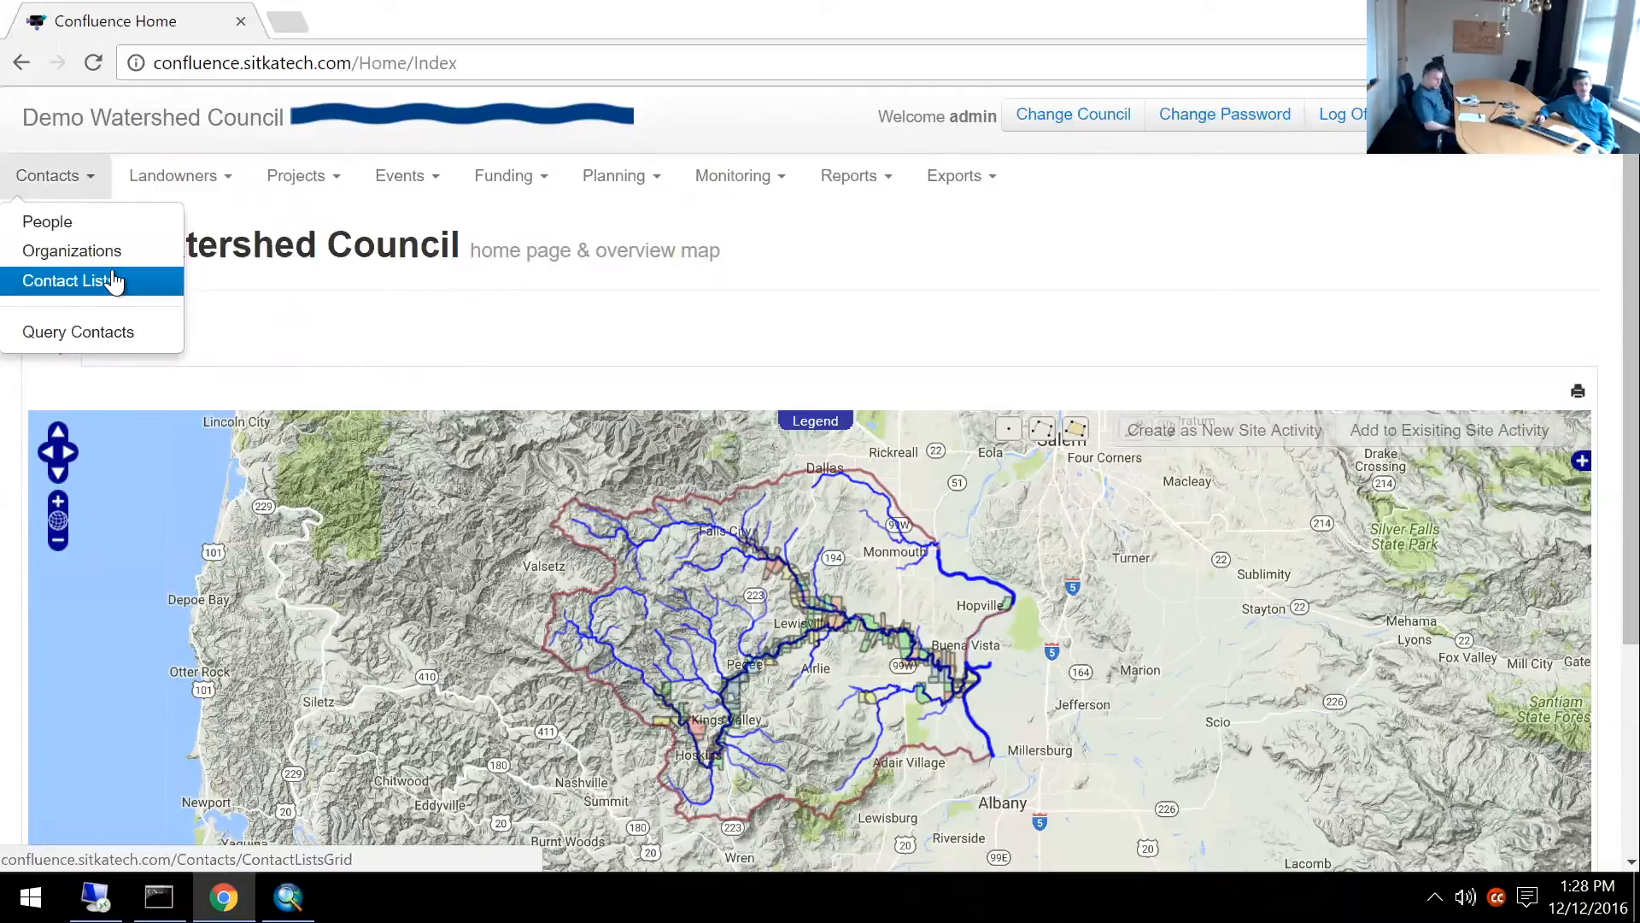
click(66, 251)
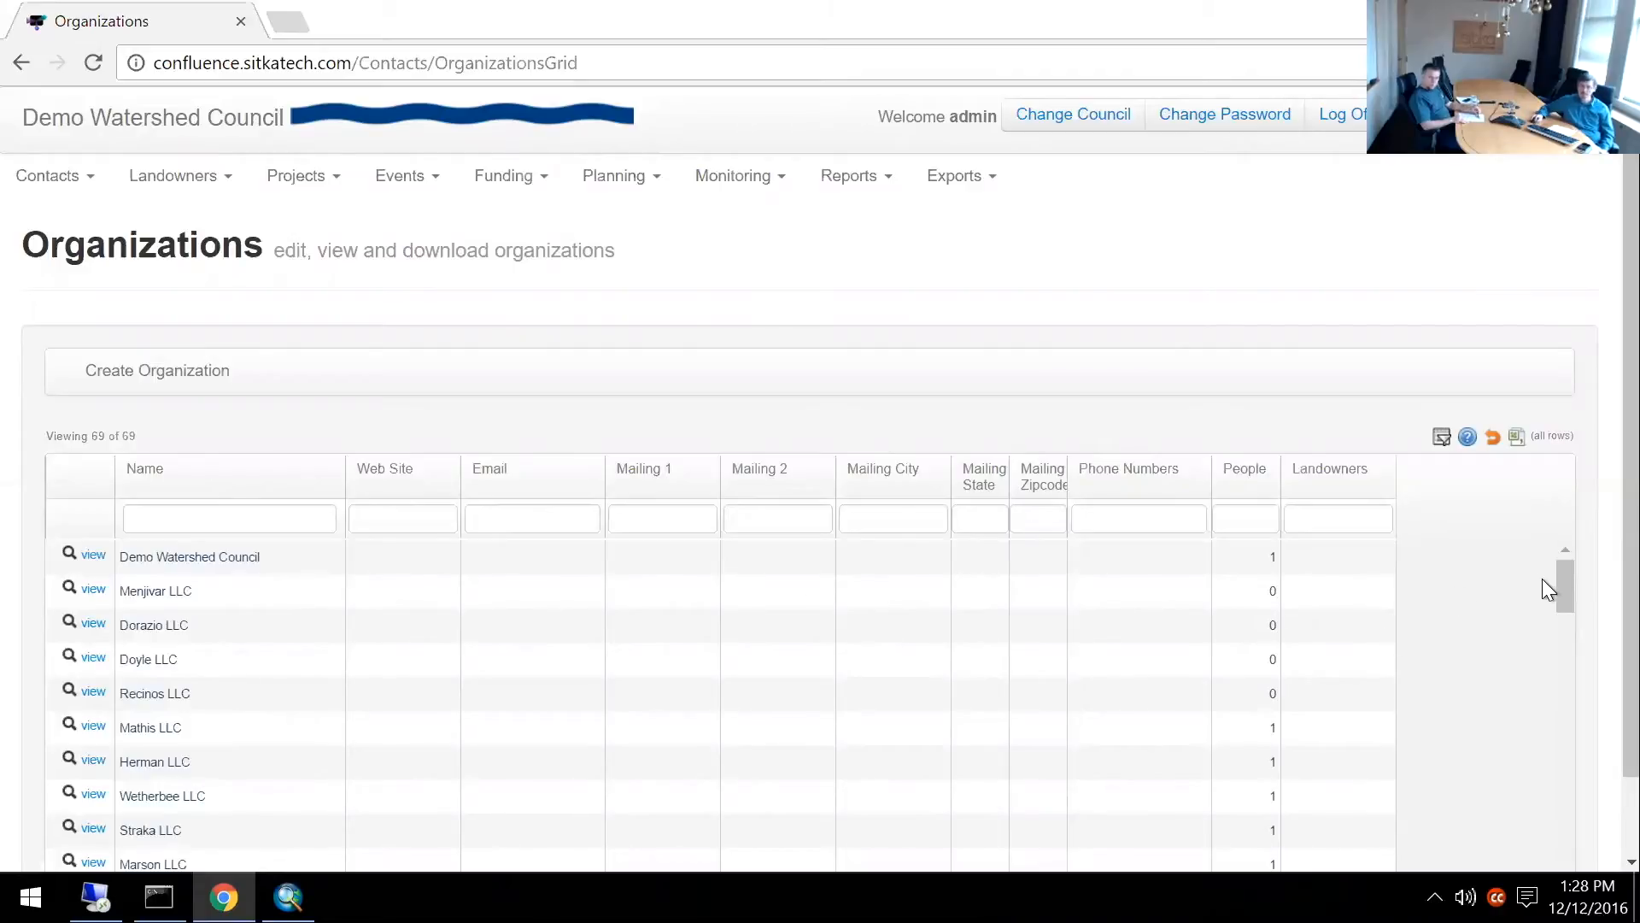
drag(1565, 583, 1555, 679)
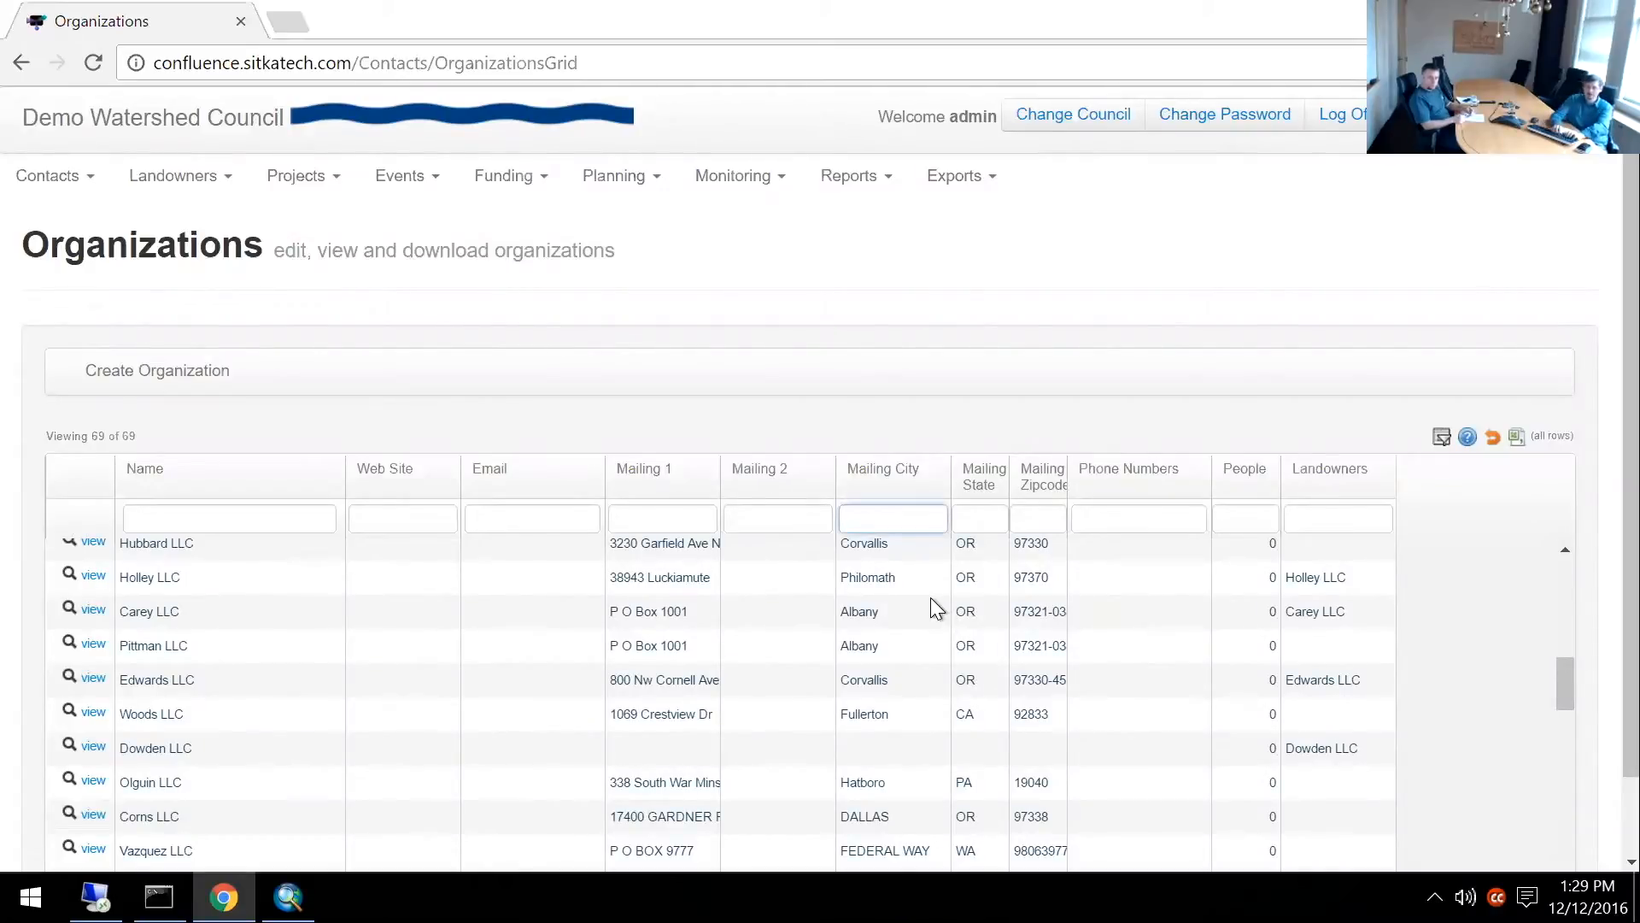
text(alb)
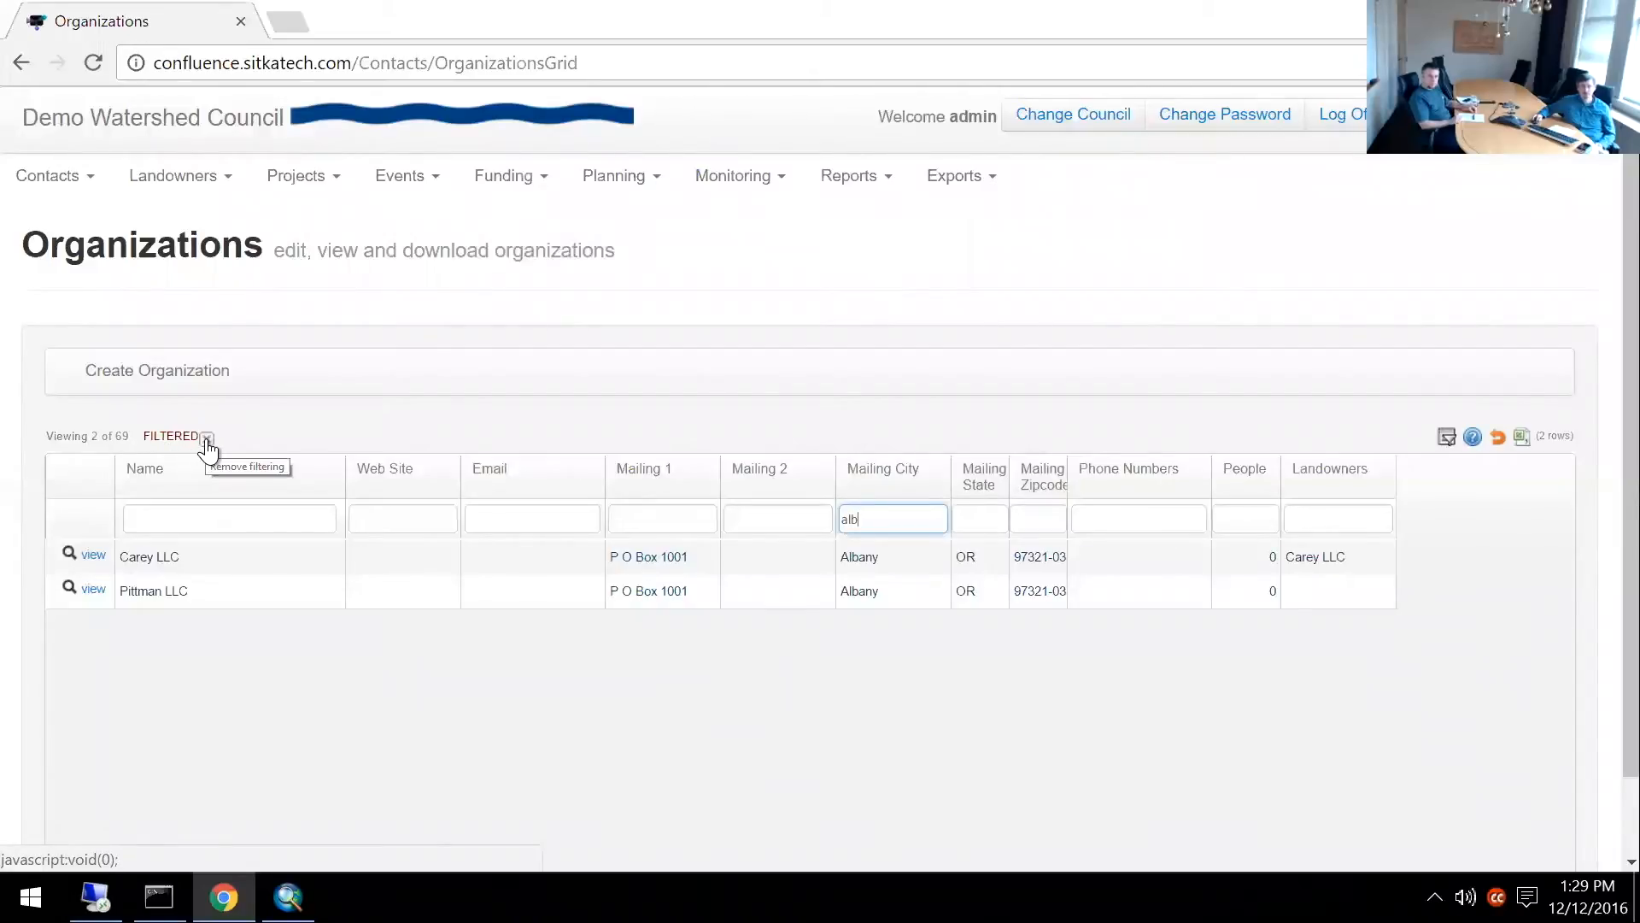
Export the filtered organizations to a spreadsheet file and open it in Excel.
click(1520, 437)
click(50, 844)
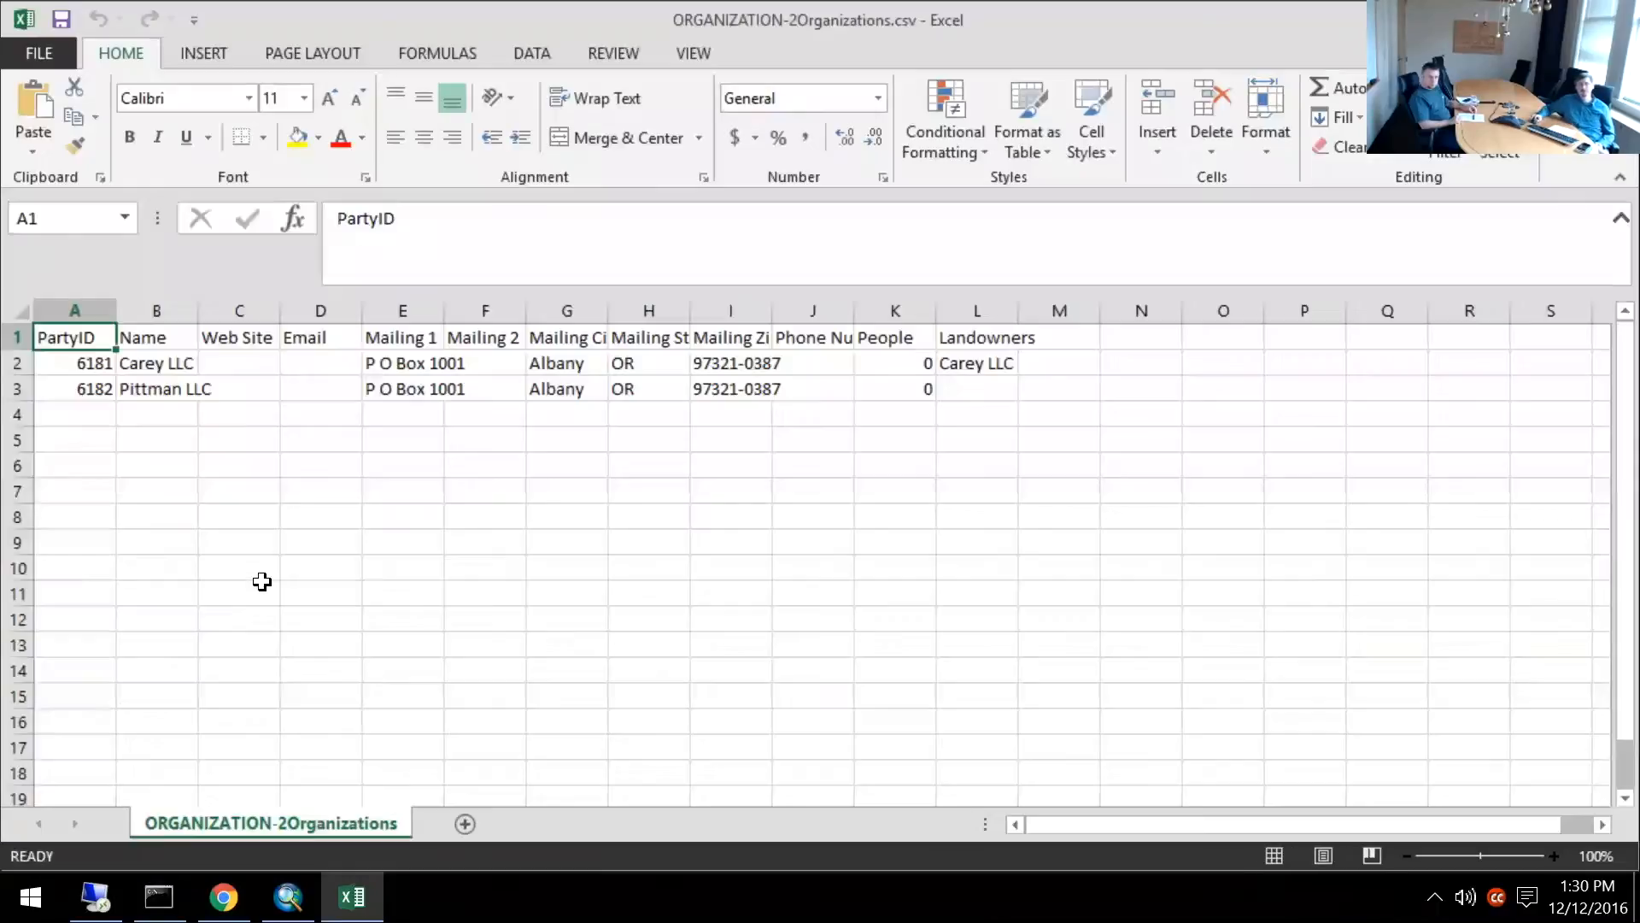
click(261, 581)
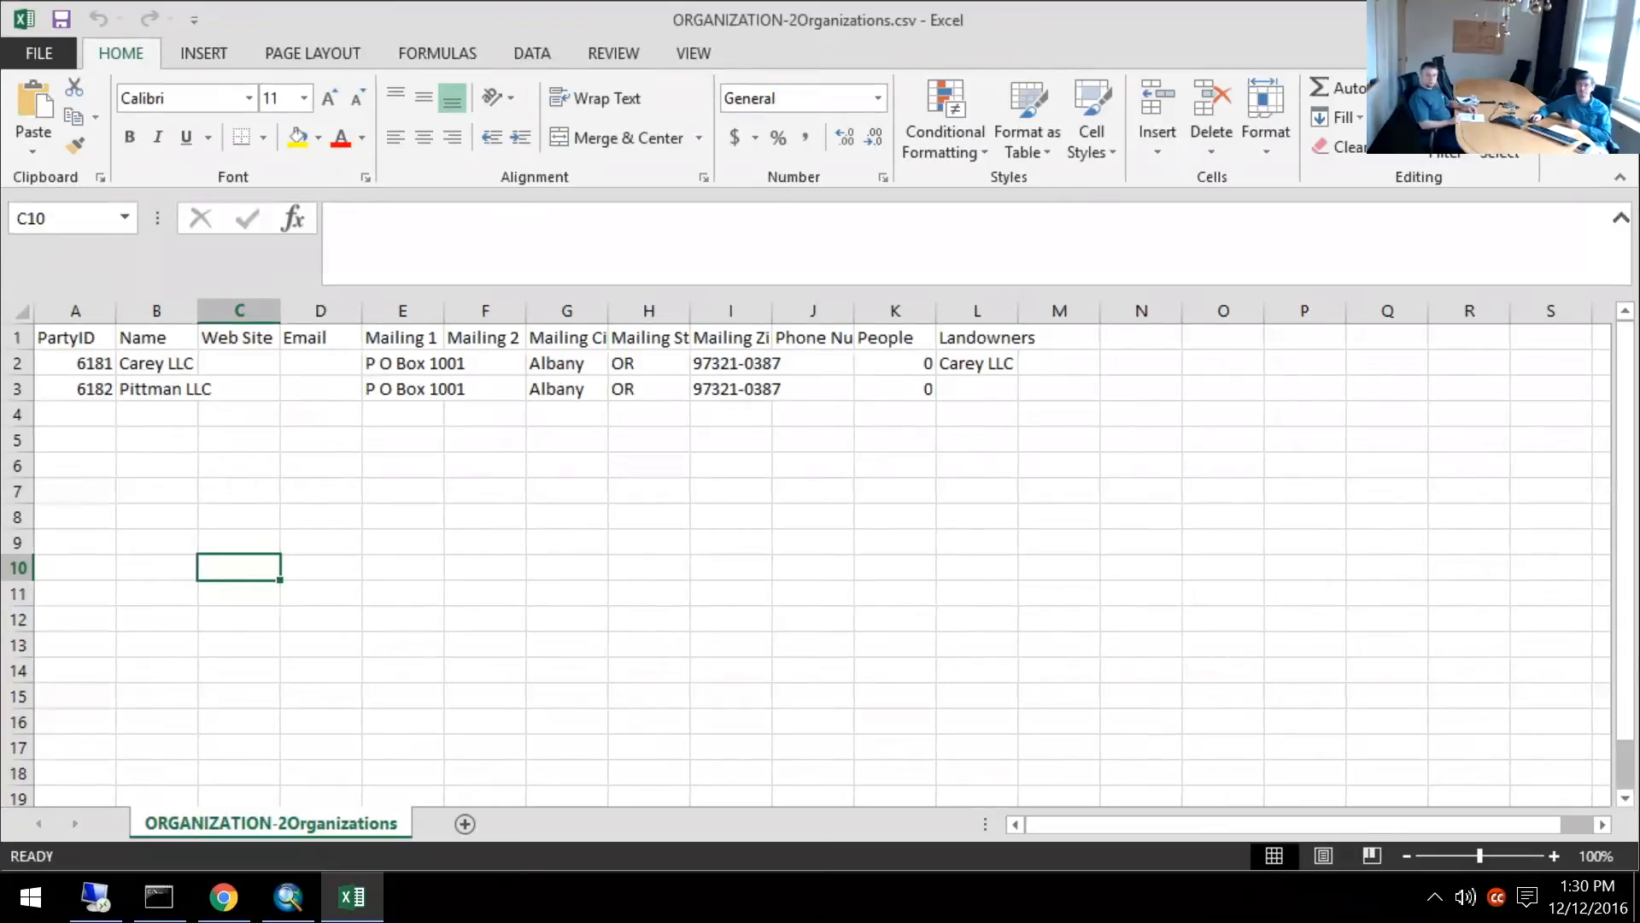
Switch back to Chrome and start a new organization named "Littleton JR, Inc".
key(alt+Tab)
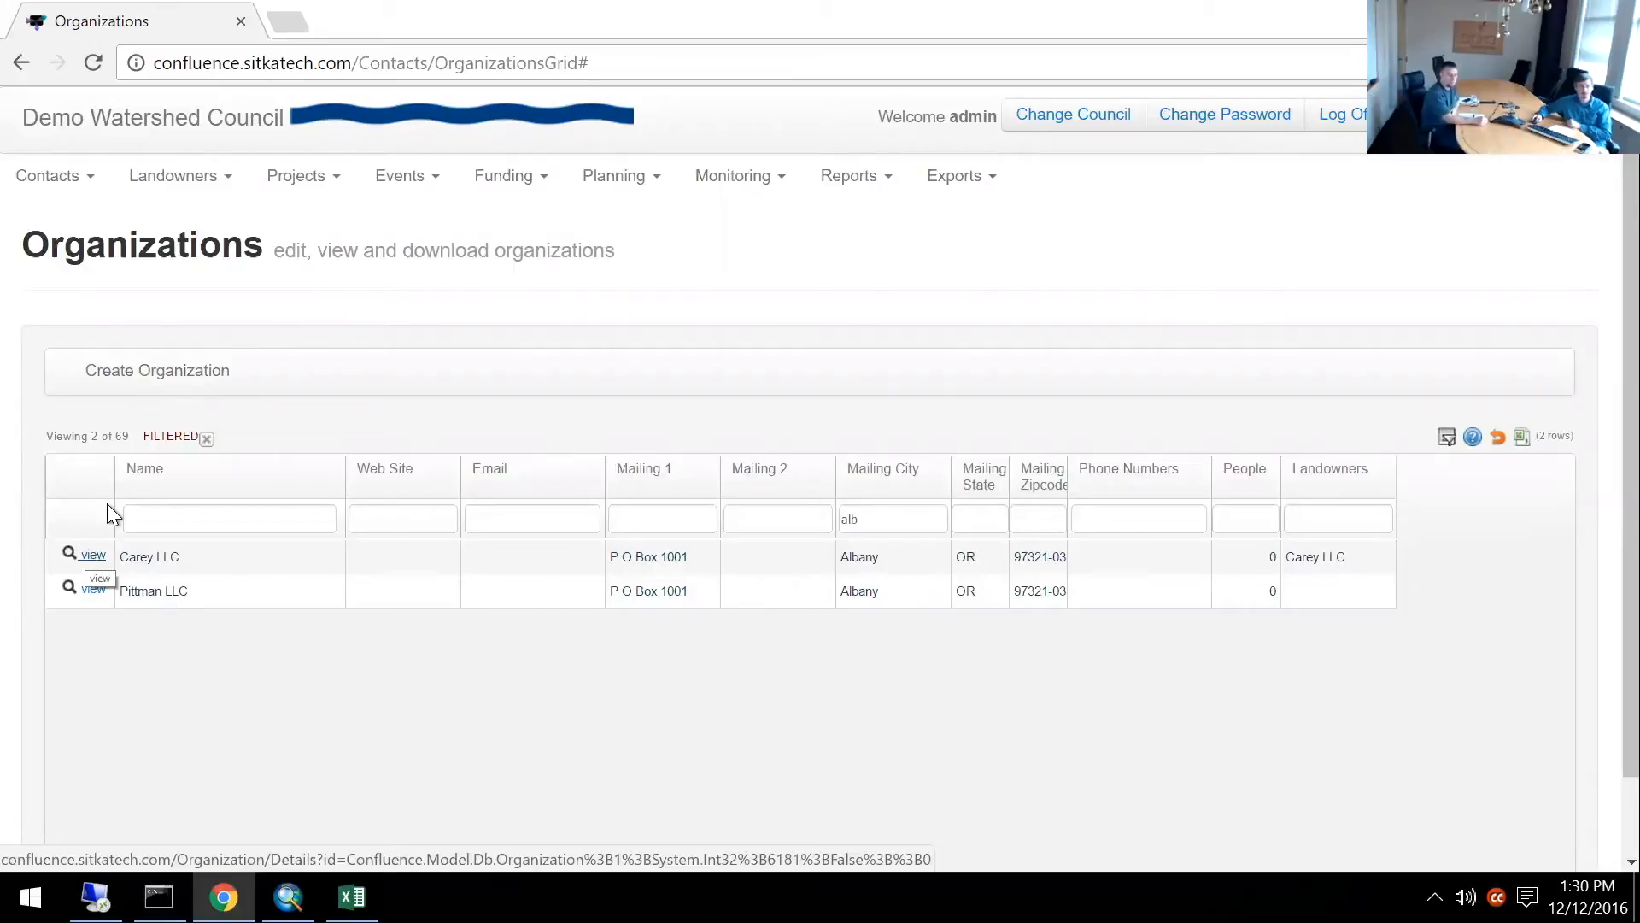
click(150, 373)
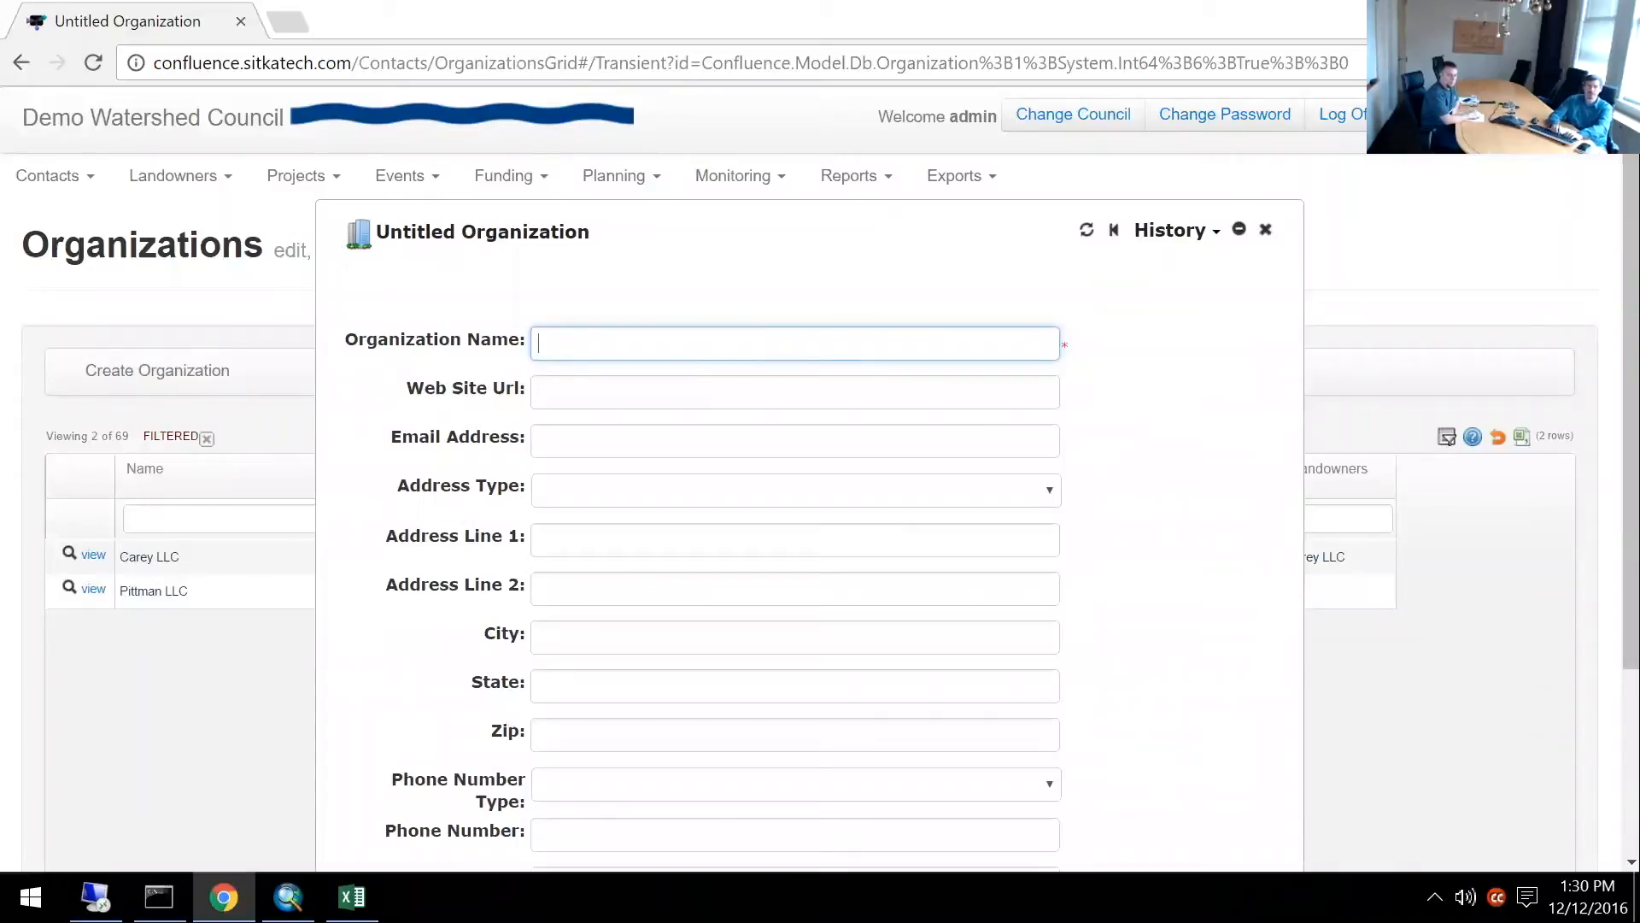
text(Little)
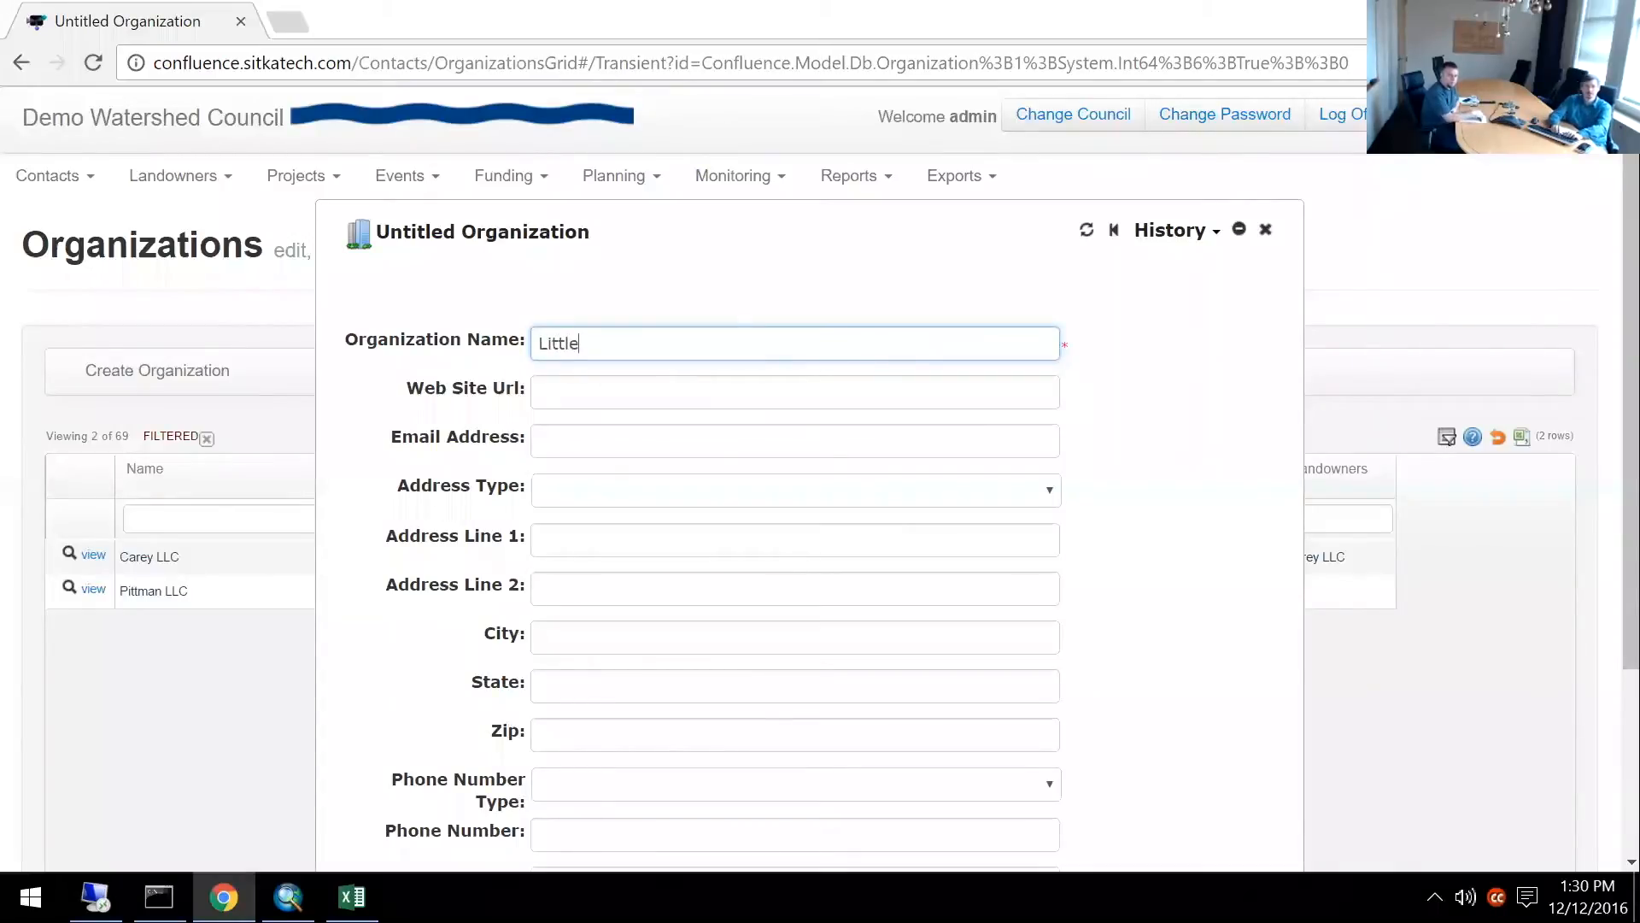
text(ton JR, Inc)
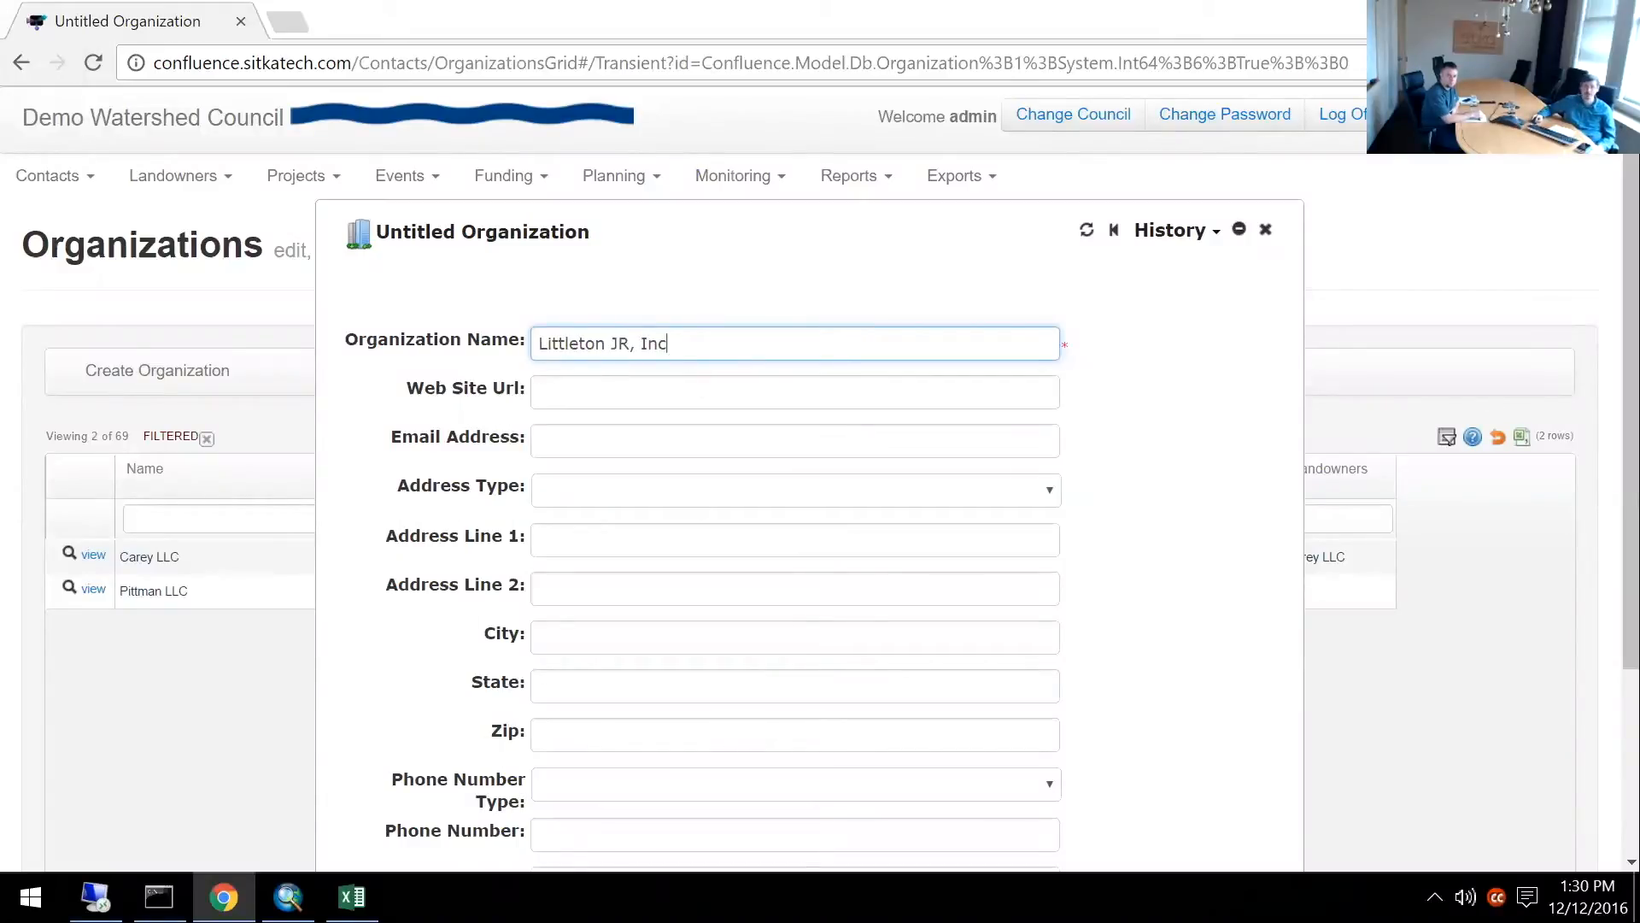
scroll(832, 201, down, 1)
click(832, 201)
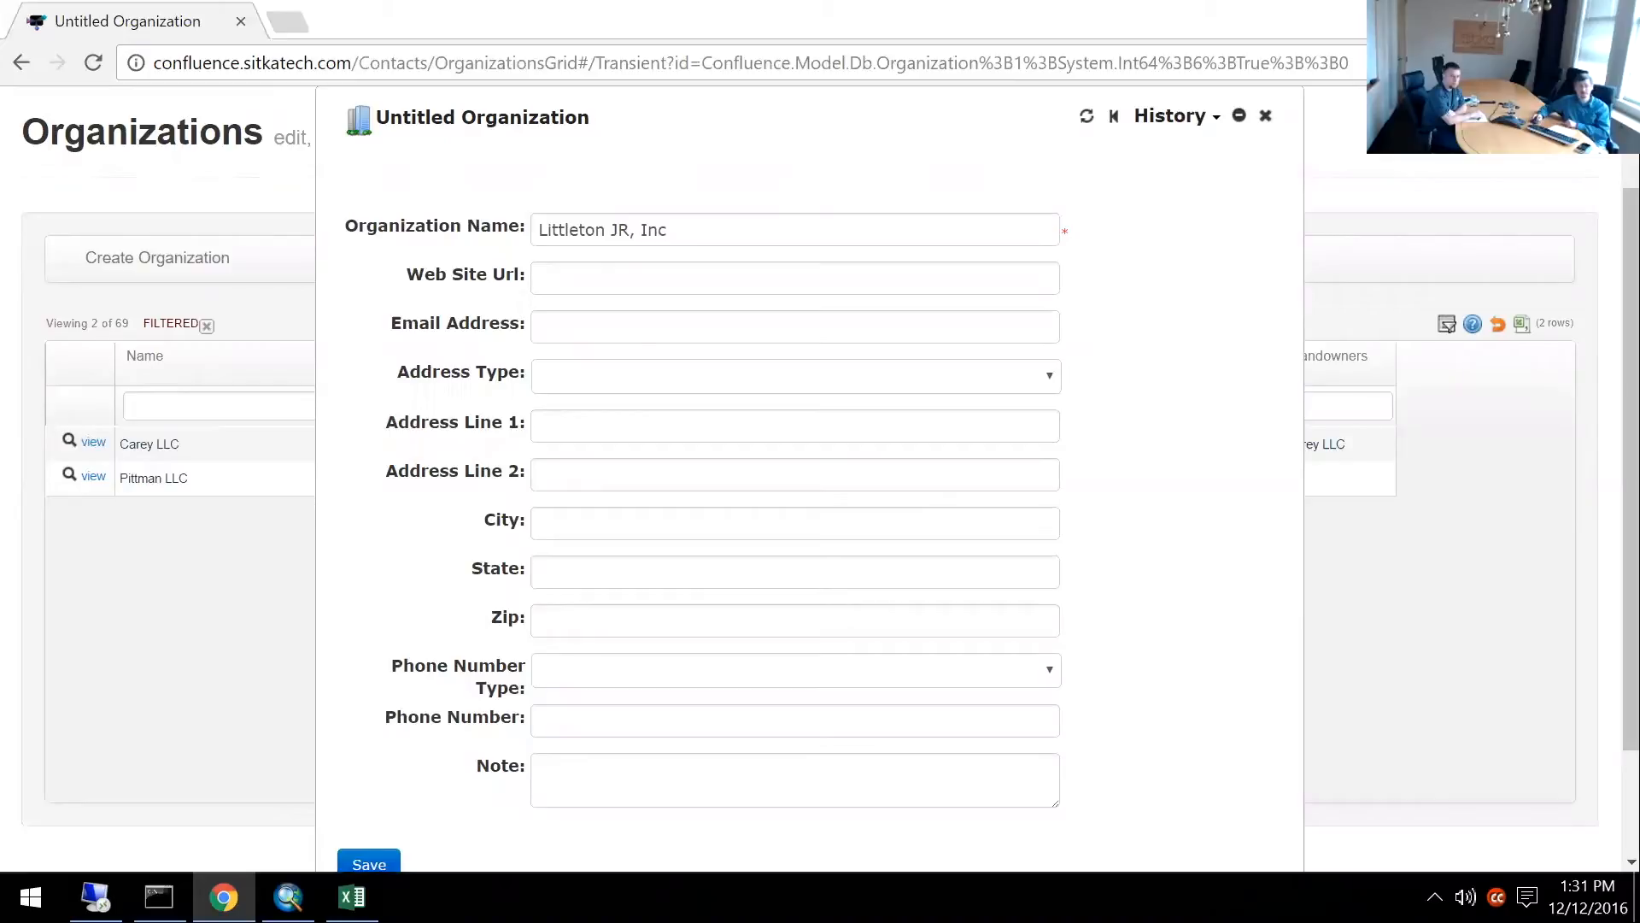
Fill in the organization's contact details from a saved autofill entry, with address type Mailing and phone number type Mobile.
click(640, 387)
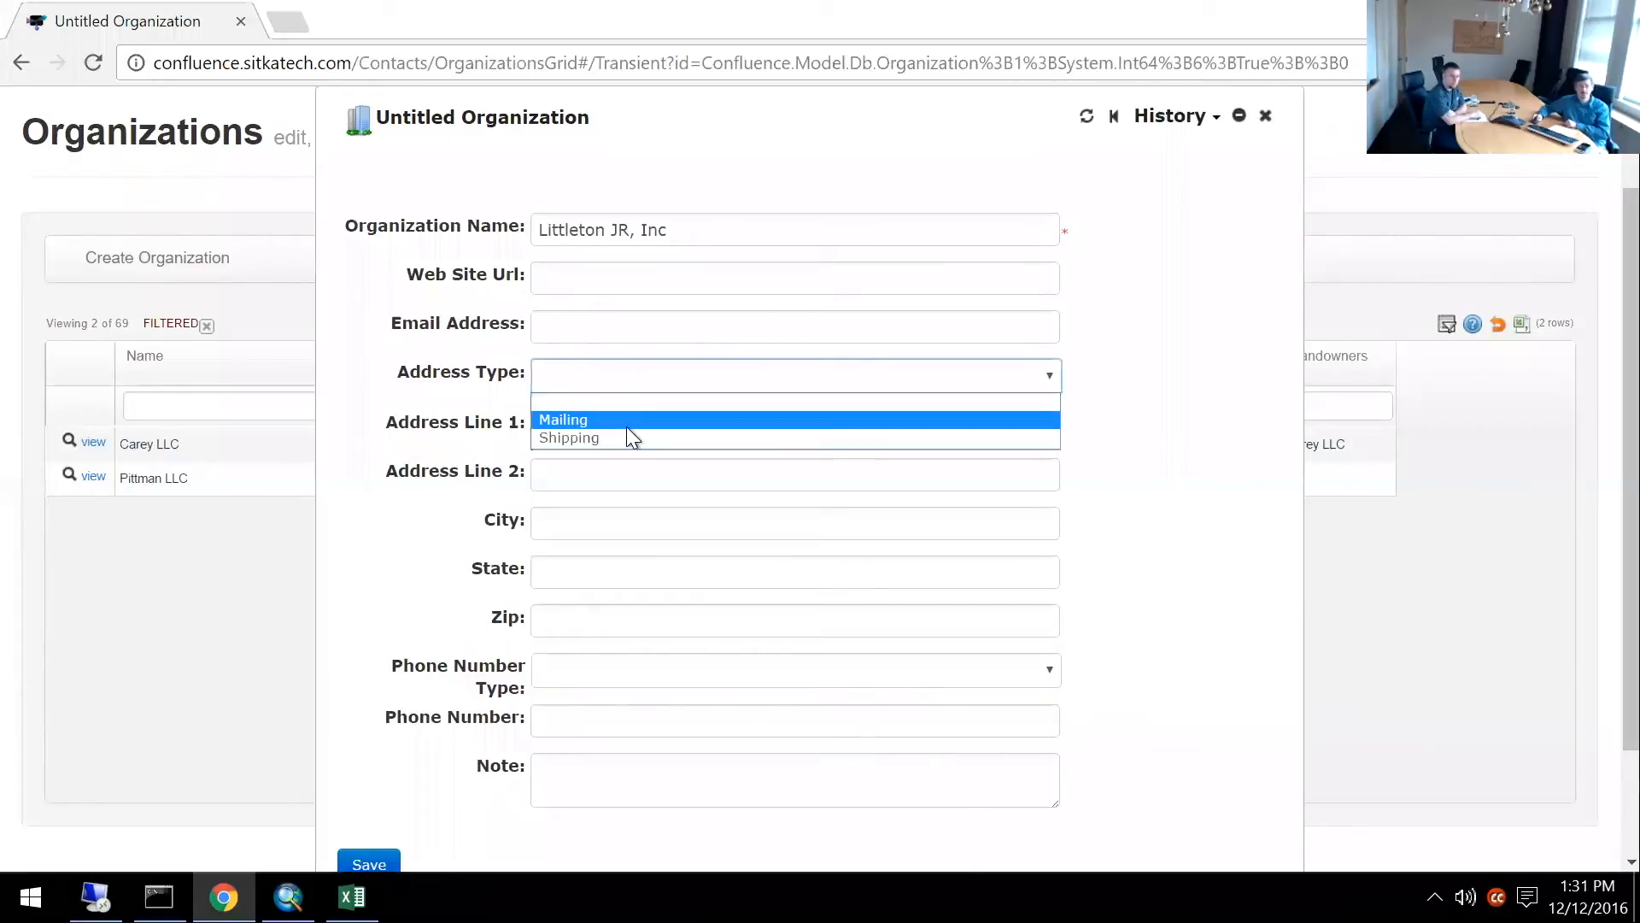
click(627, 420)
click(627, 425)
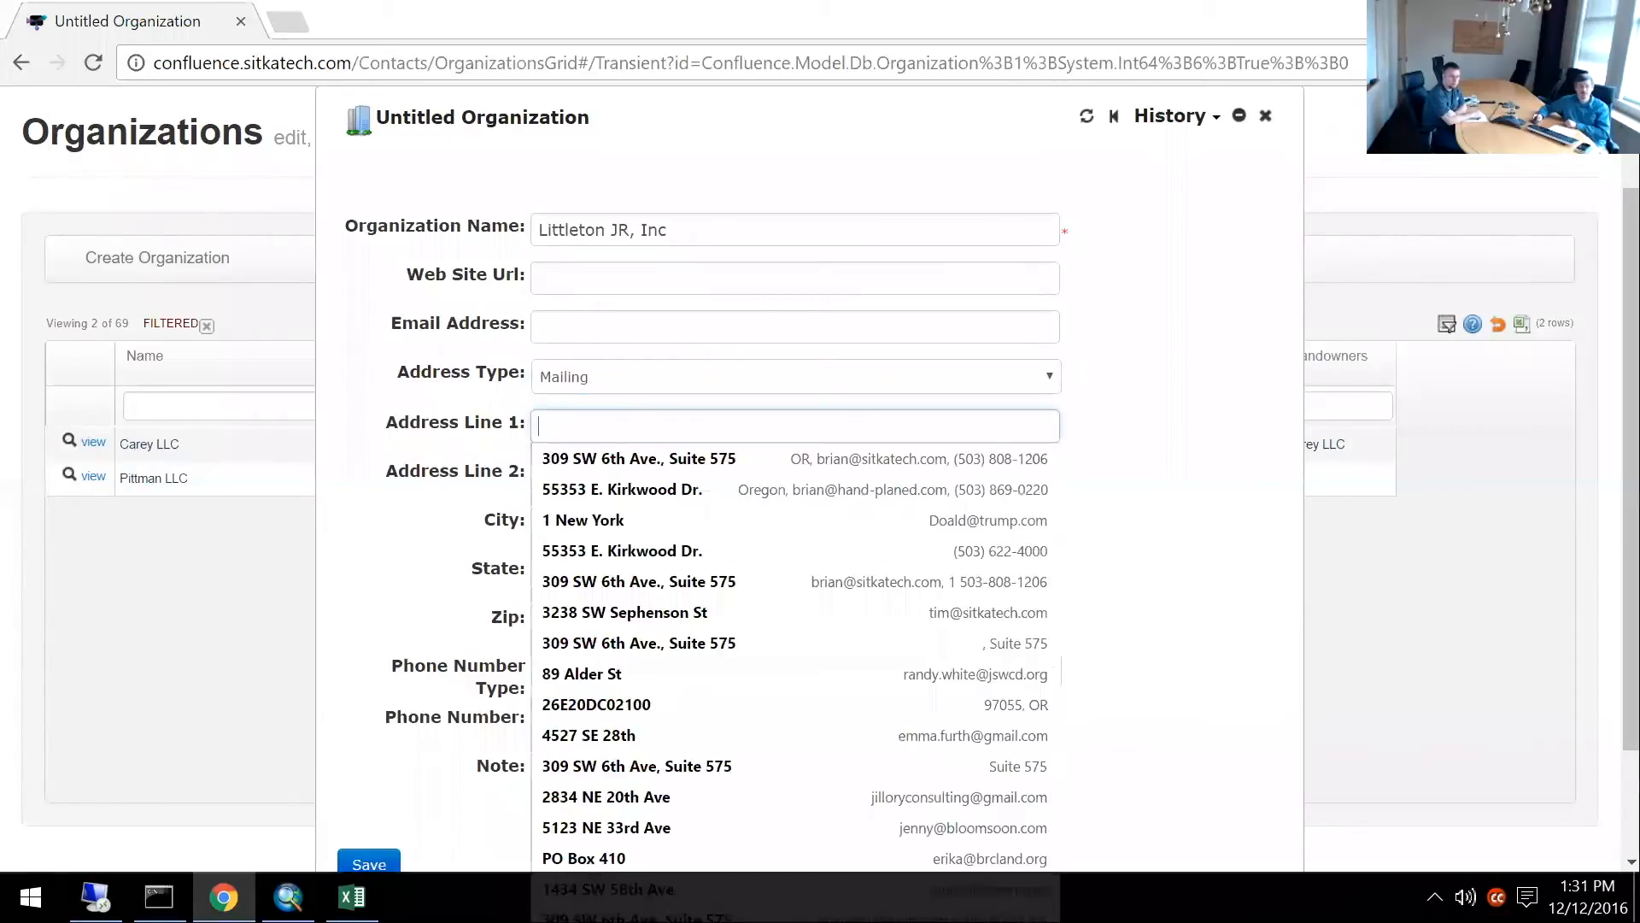
click(618, 495)
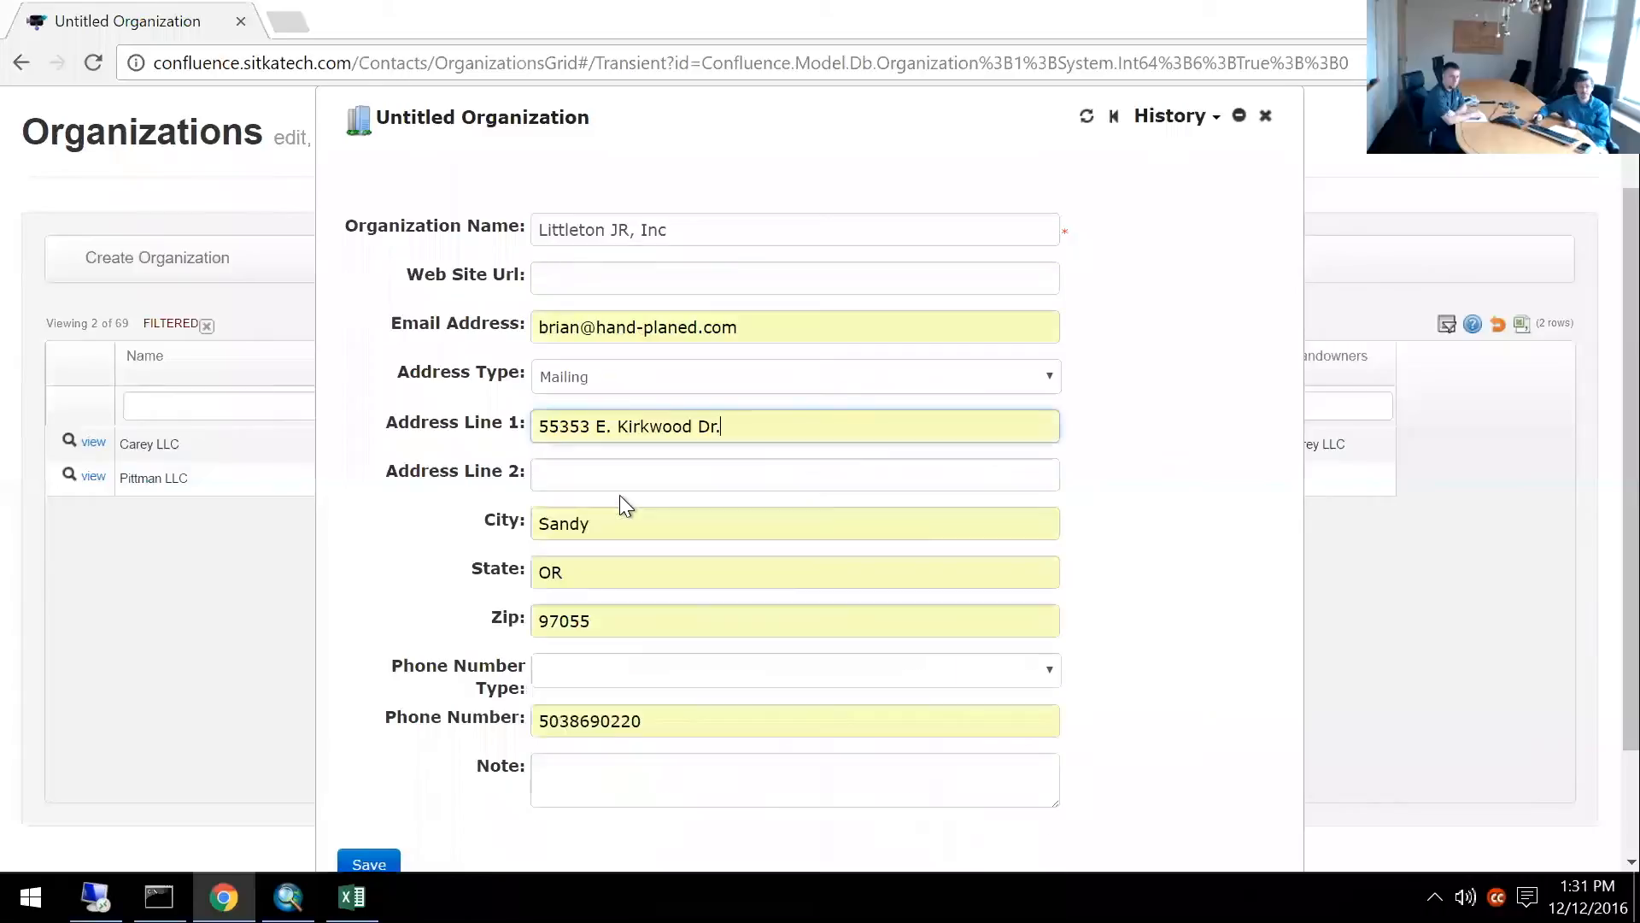
click(387, 564)
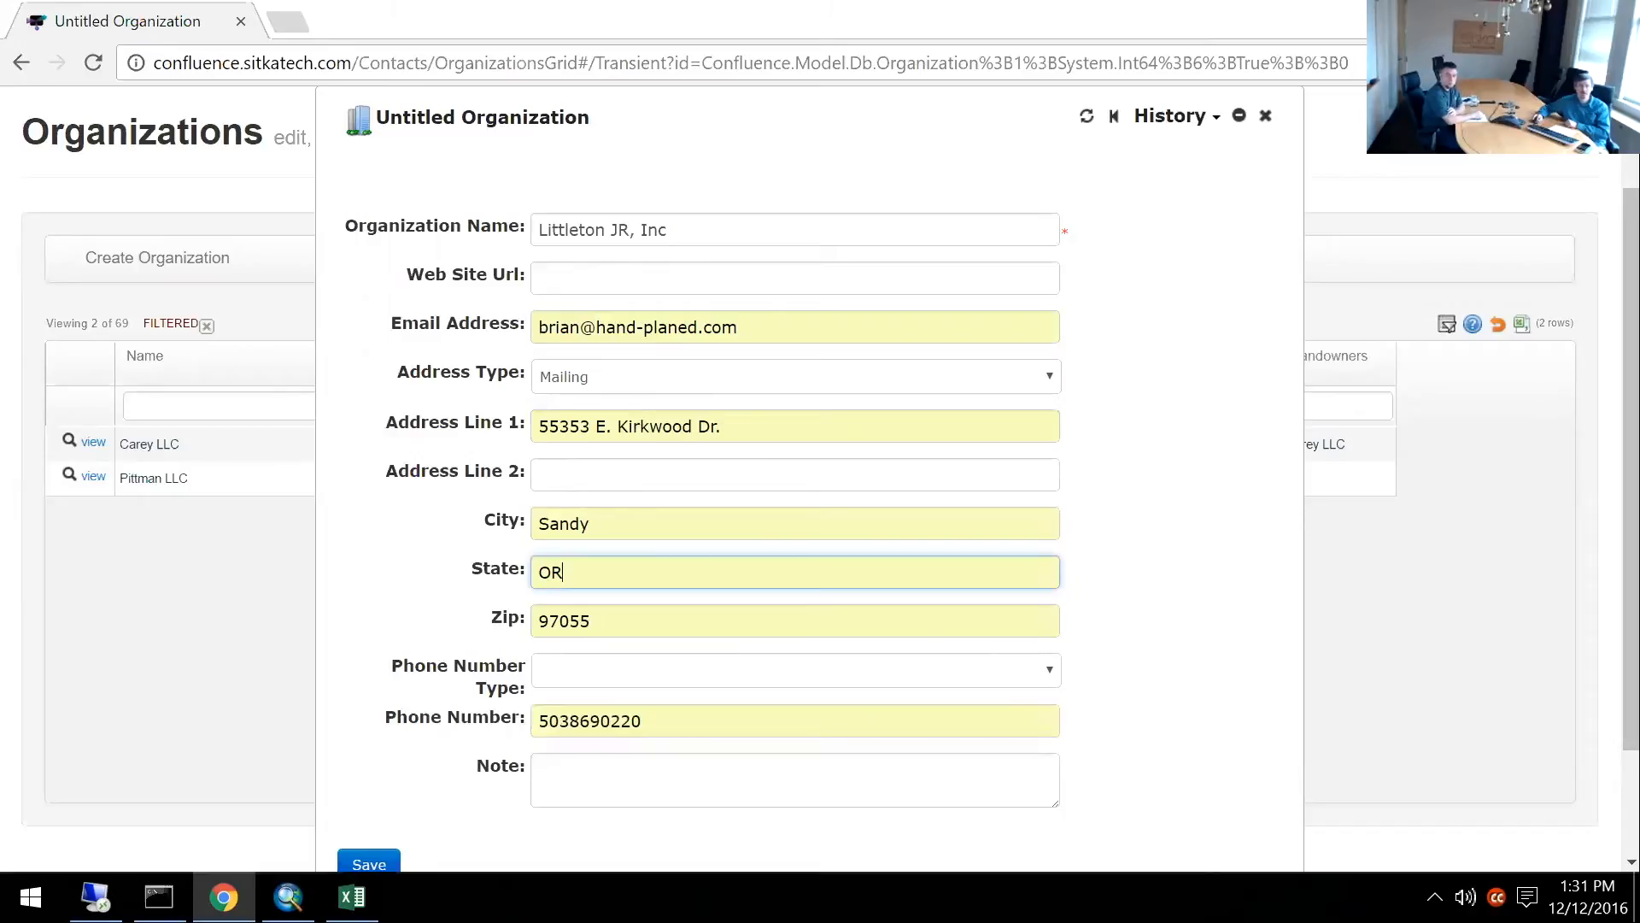
click(632, 671)
click(627, 715)
Add the note "New owner we're talking to." and save the new organization, closing its details.
click(641, 762)
text(New owne)
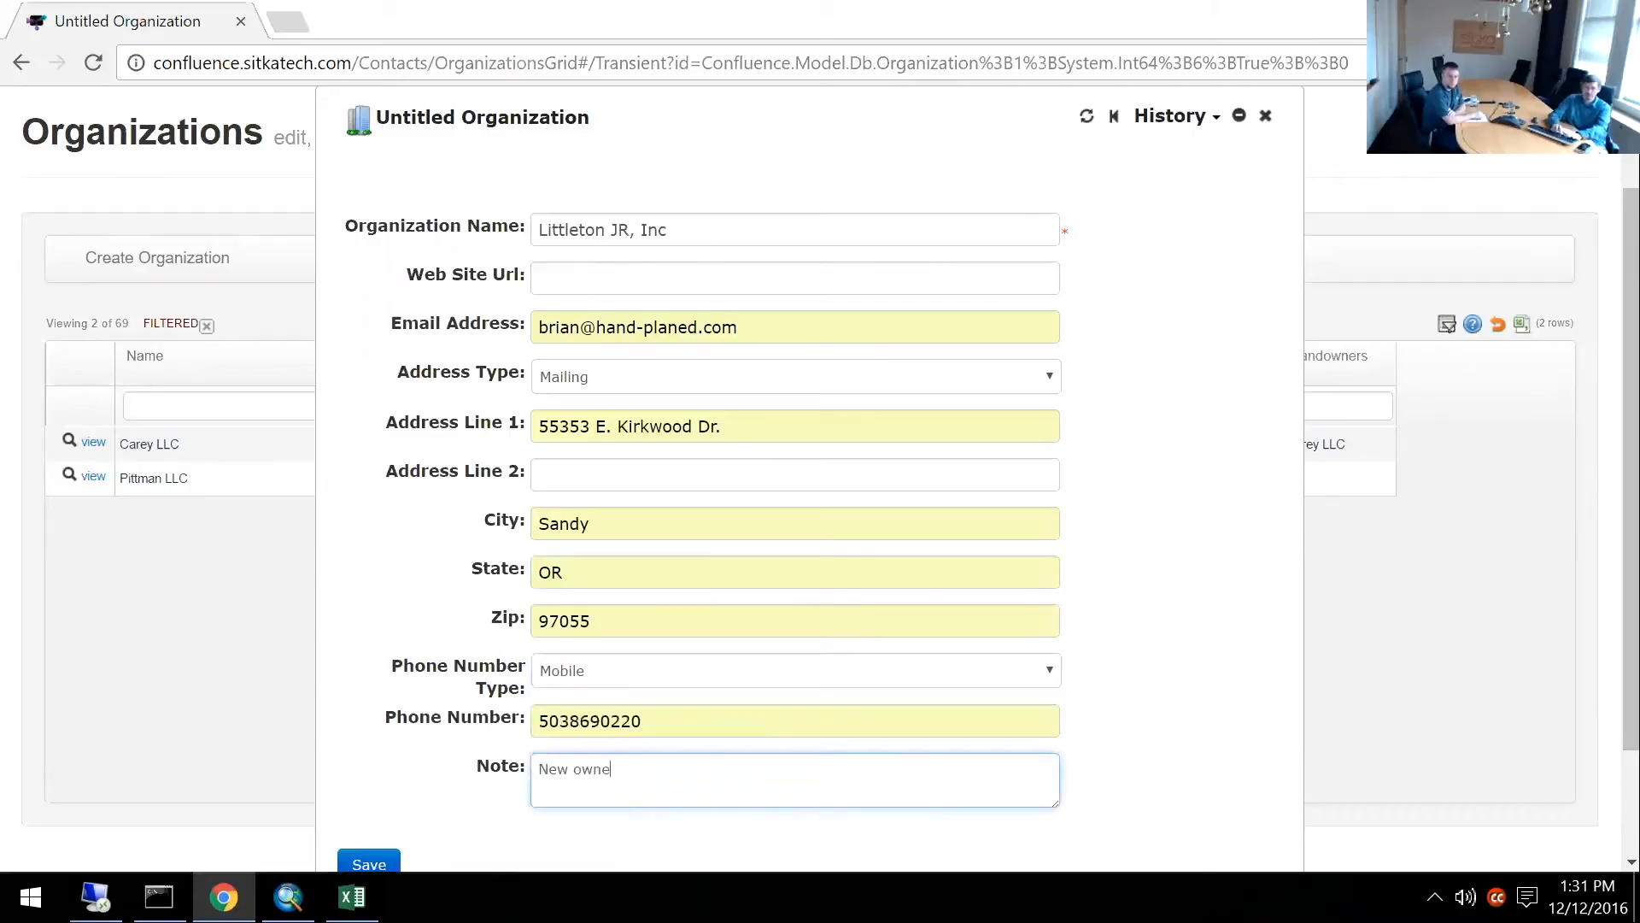
text(r we're taling)
key(BackSpace)
key(BackSpace)
key(BackSpace)
key(BackSpace)
text(king to.)
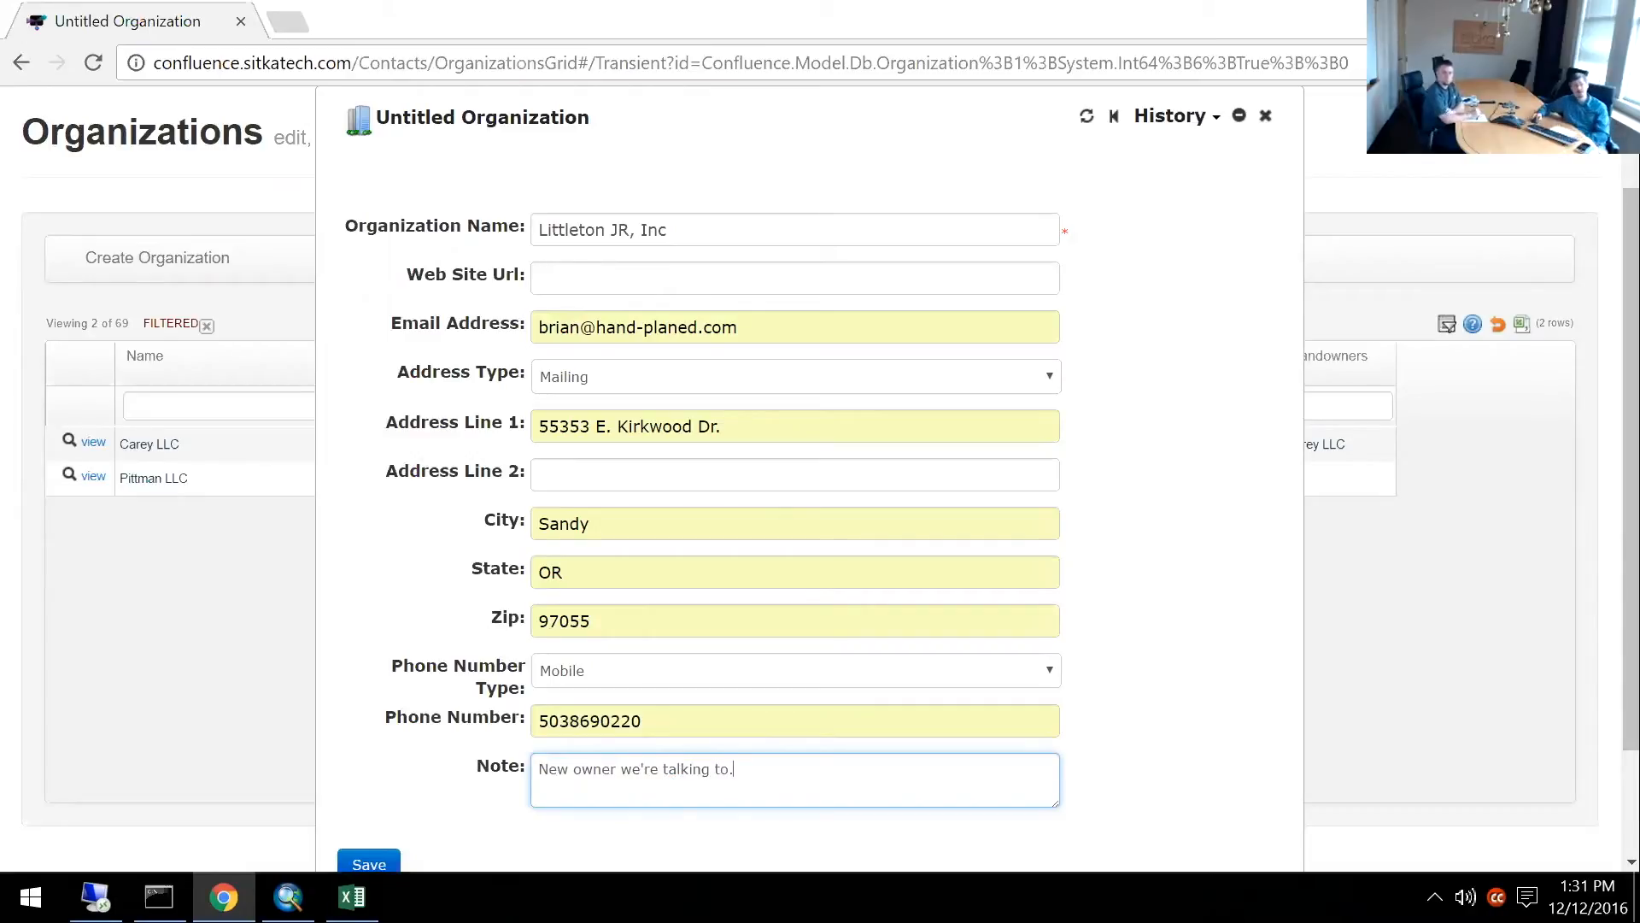
click(379, 864)
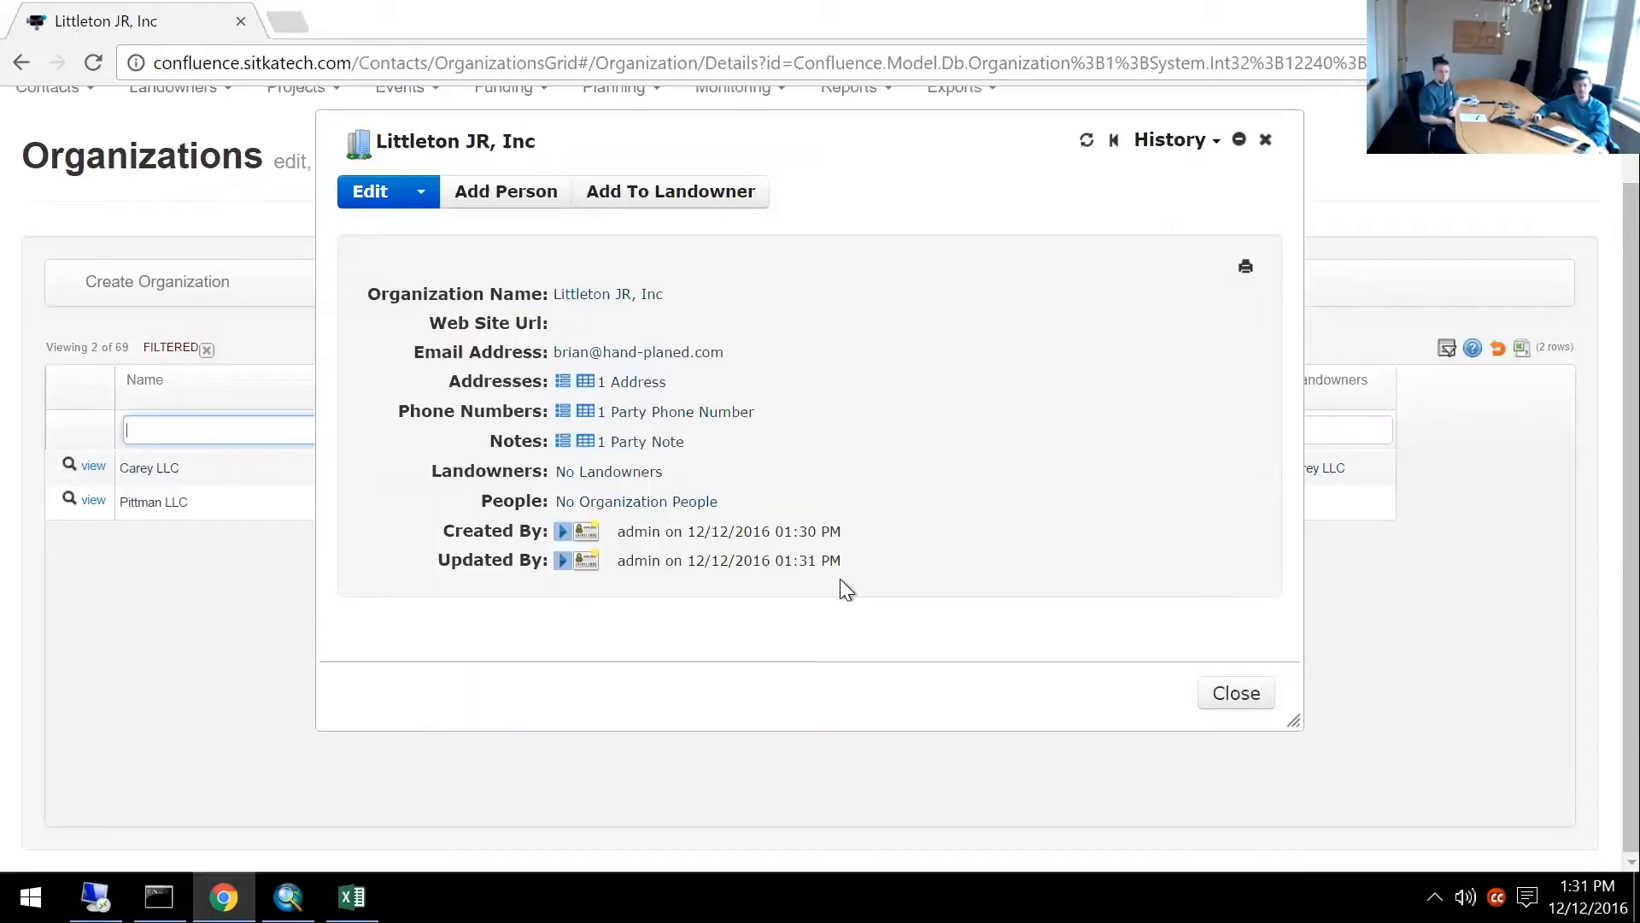
click(1213, 693)
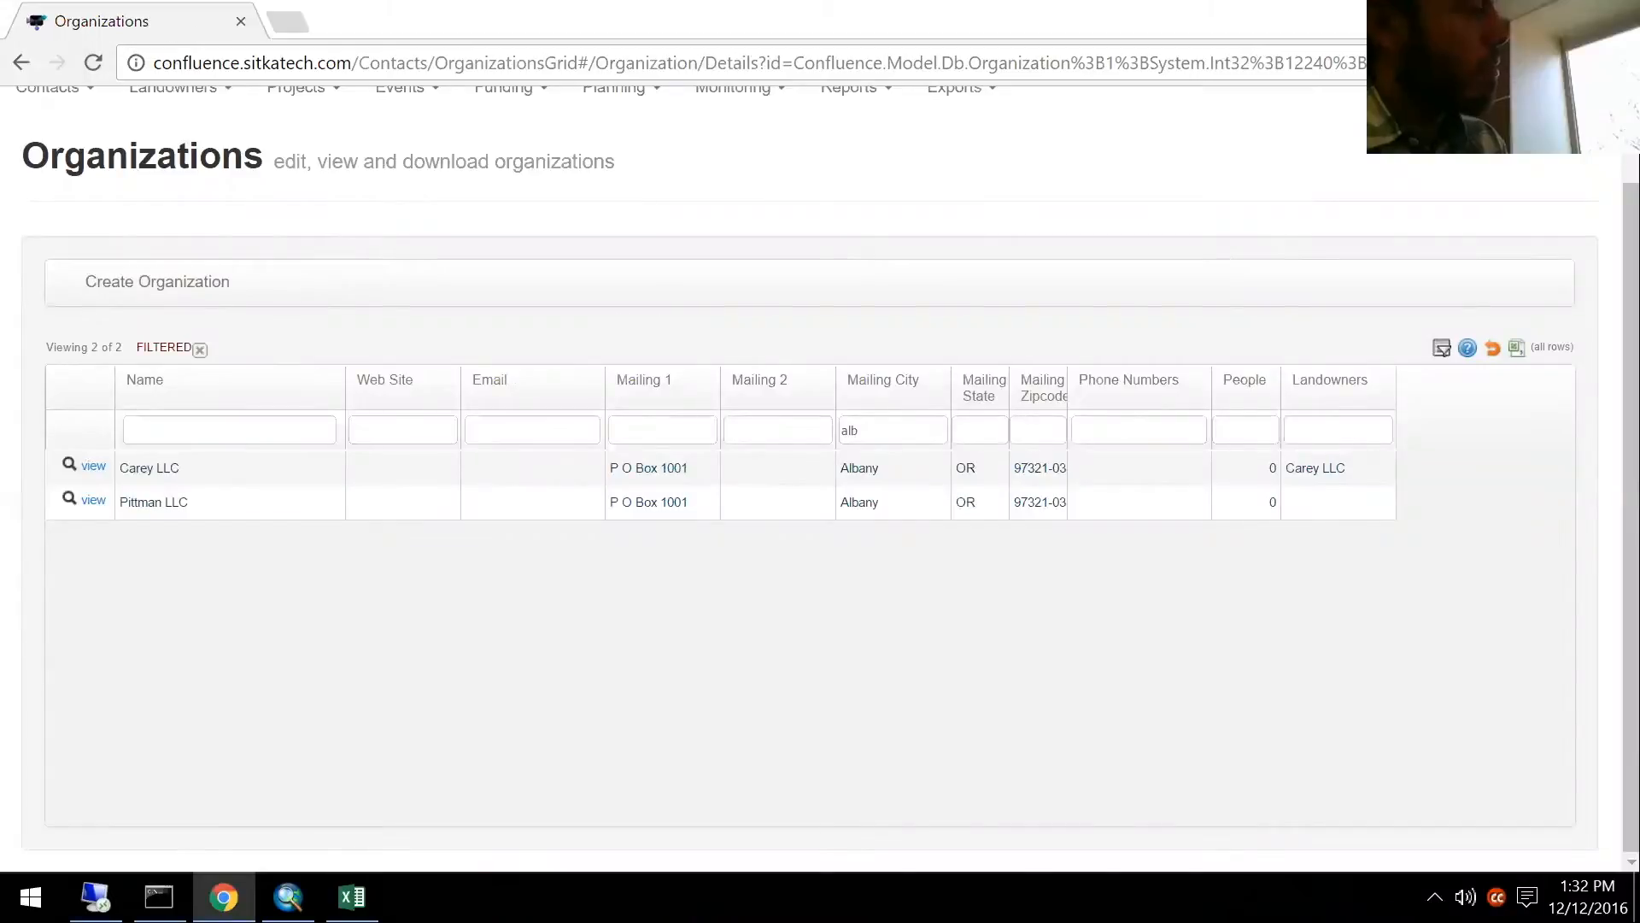
Clear the city filter from the organizations list and filter the names by "Litt".
click(1491, 347)
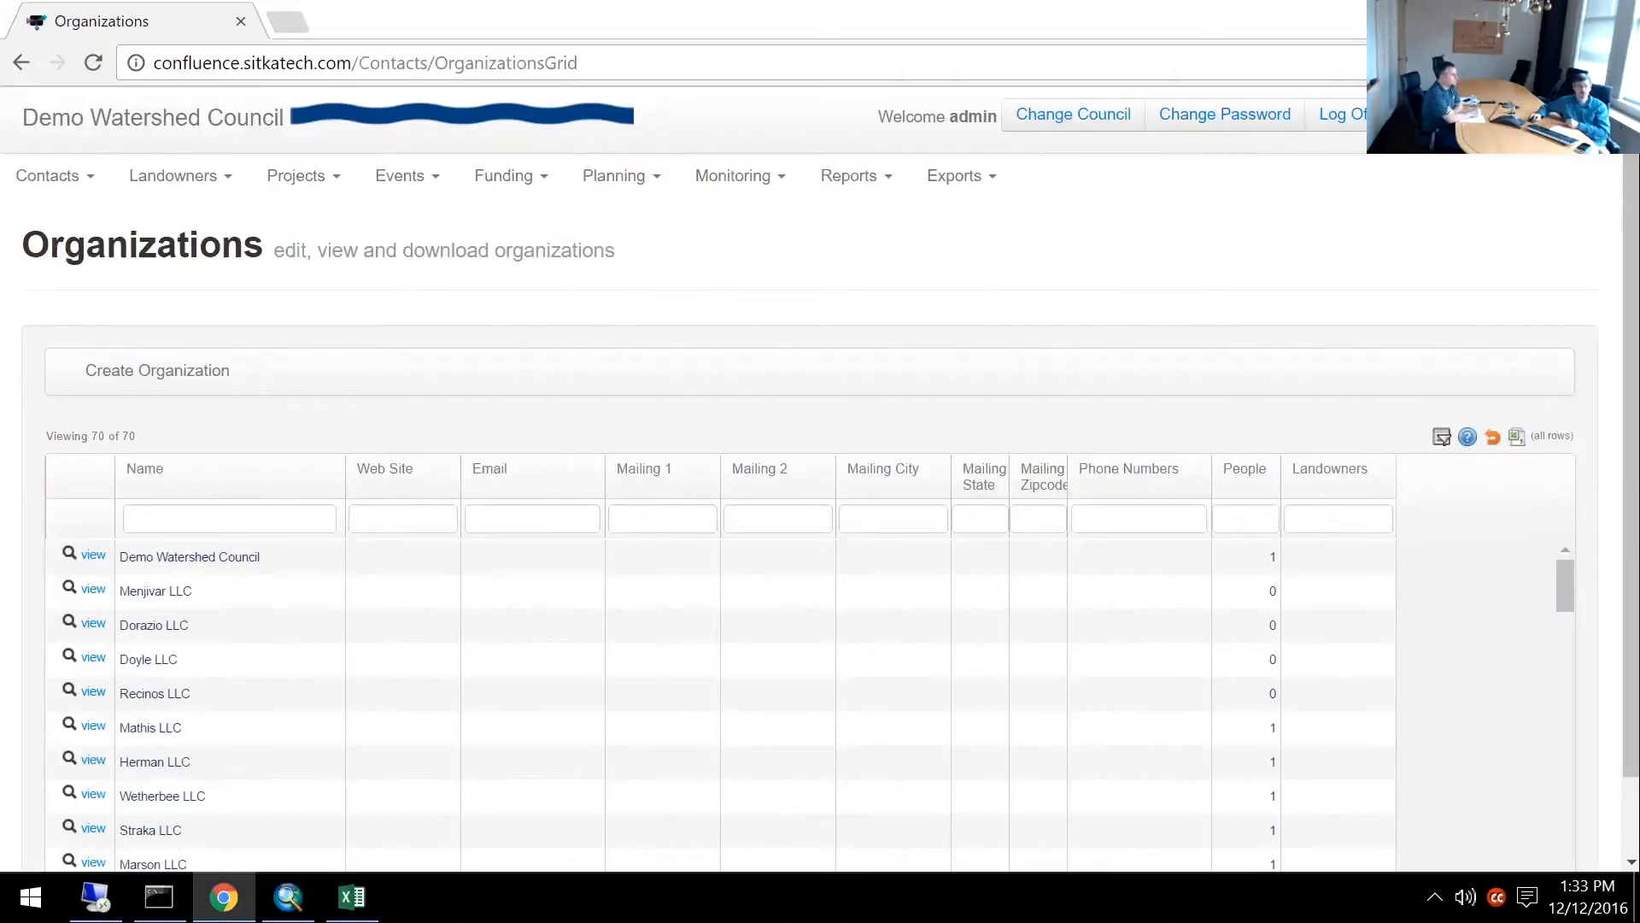
click(229, 519)
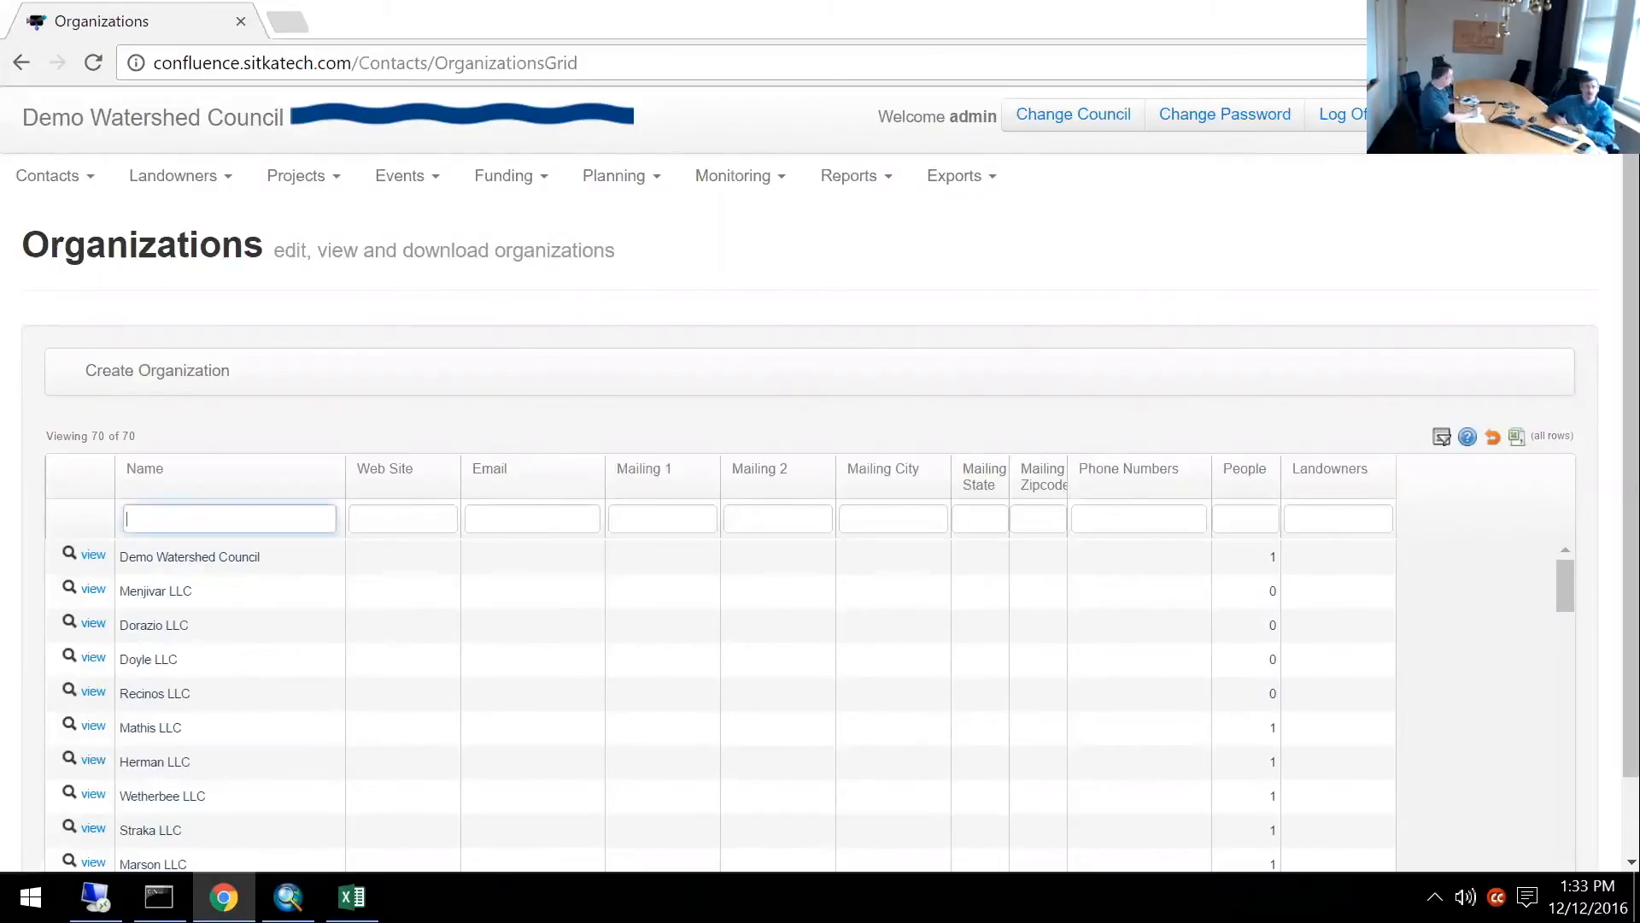
text(Litt)
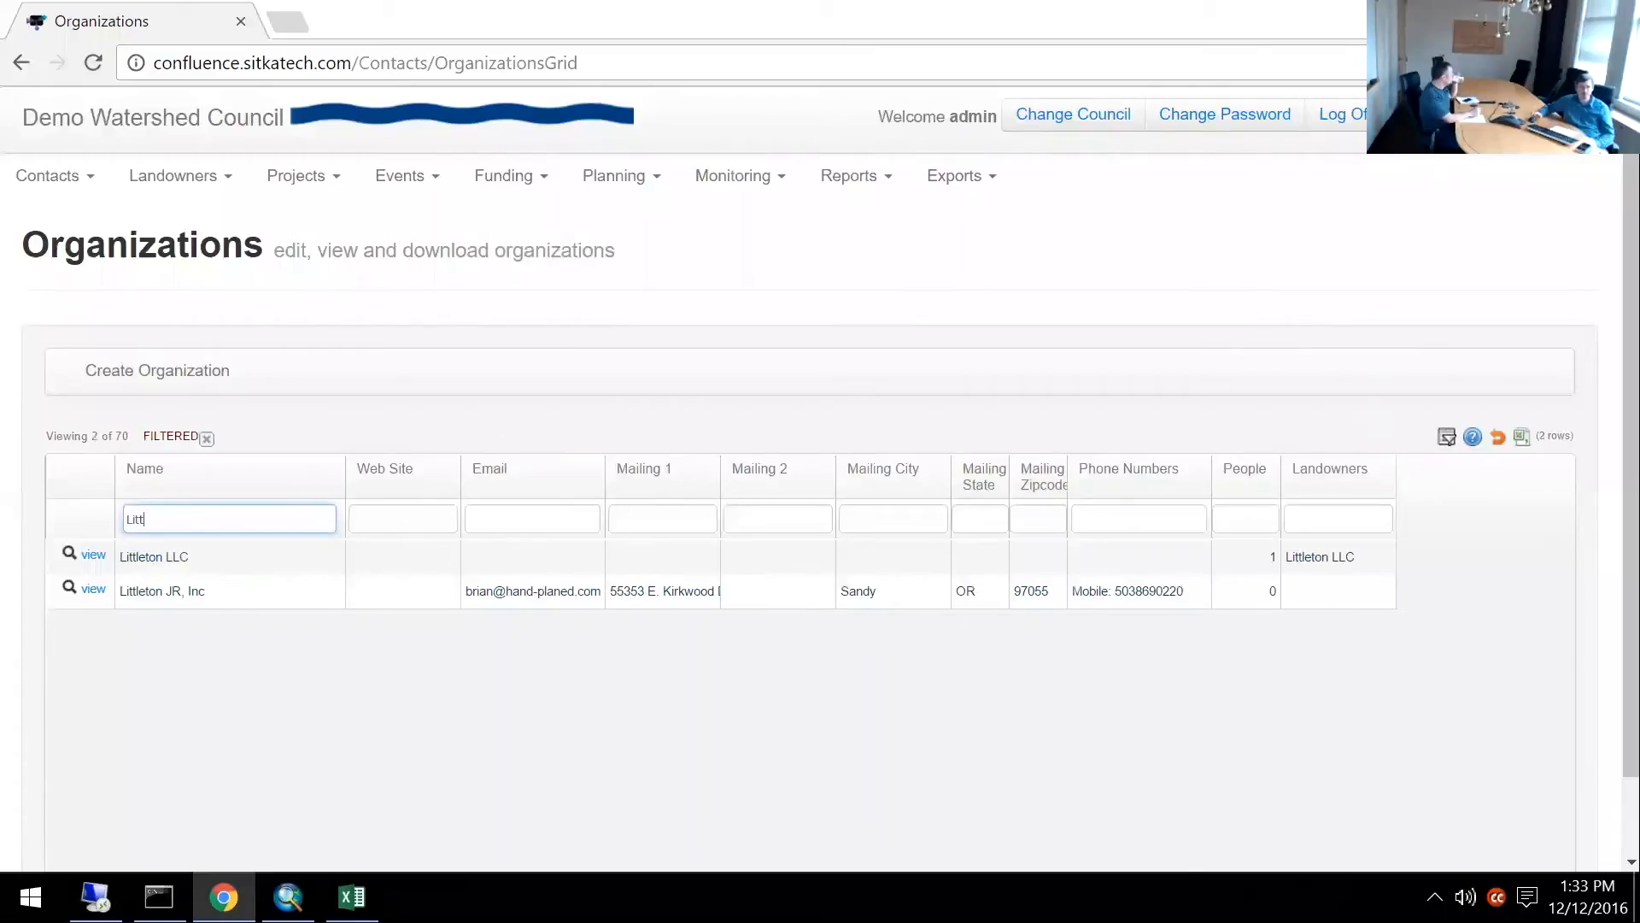
Open the details of the Littleton JR, Inc organization from the filtered list.
click(142, 561)
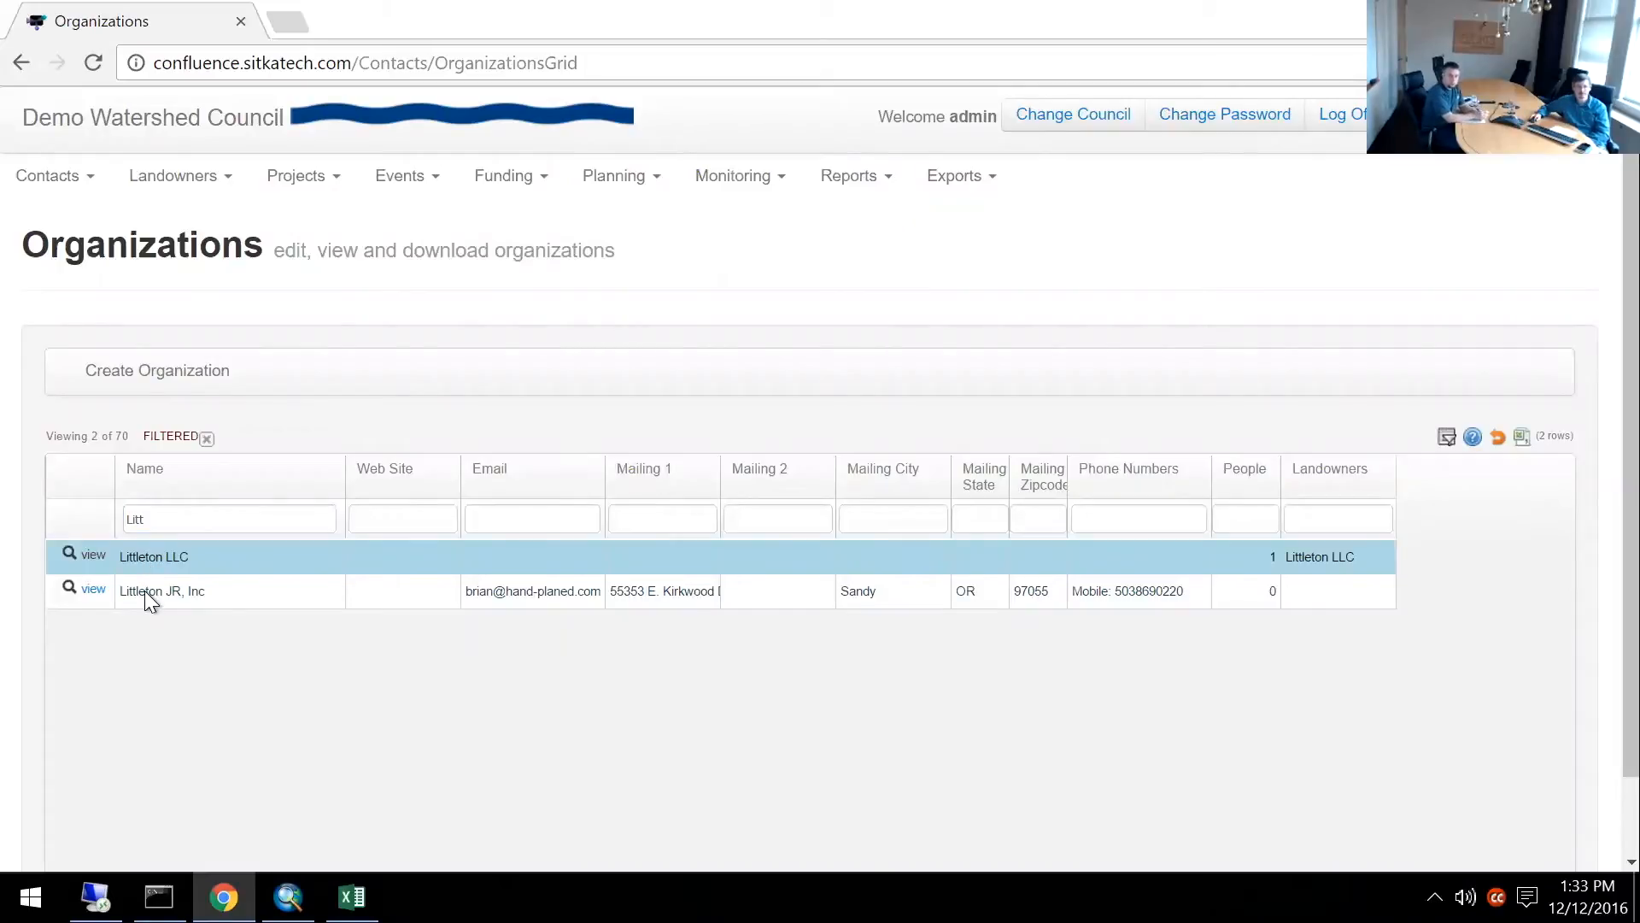
click(146, 594)
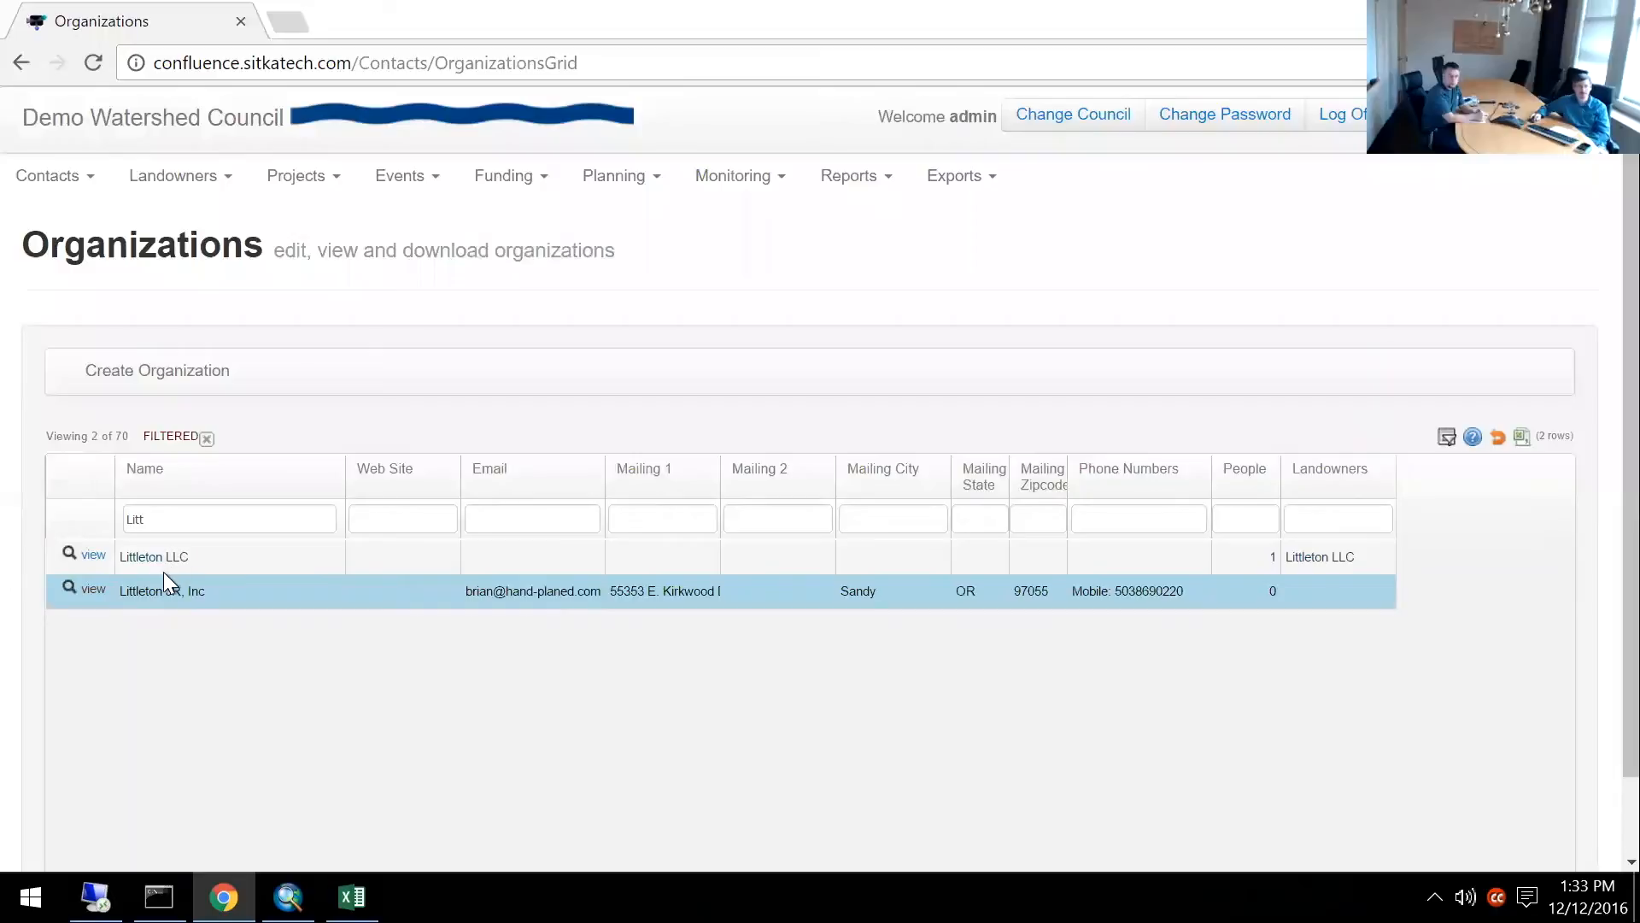
click(87, 590)
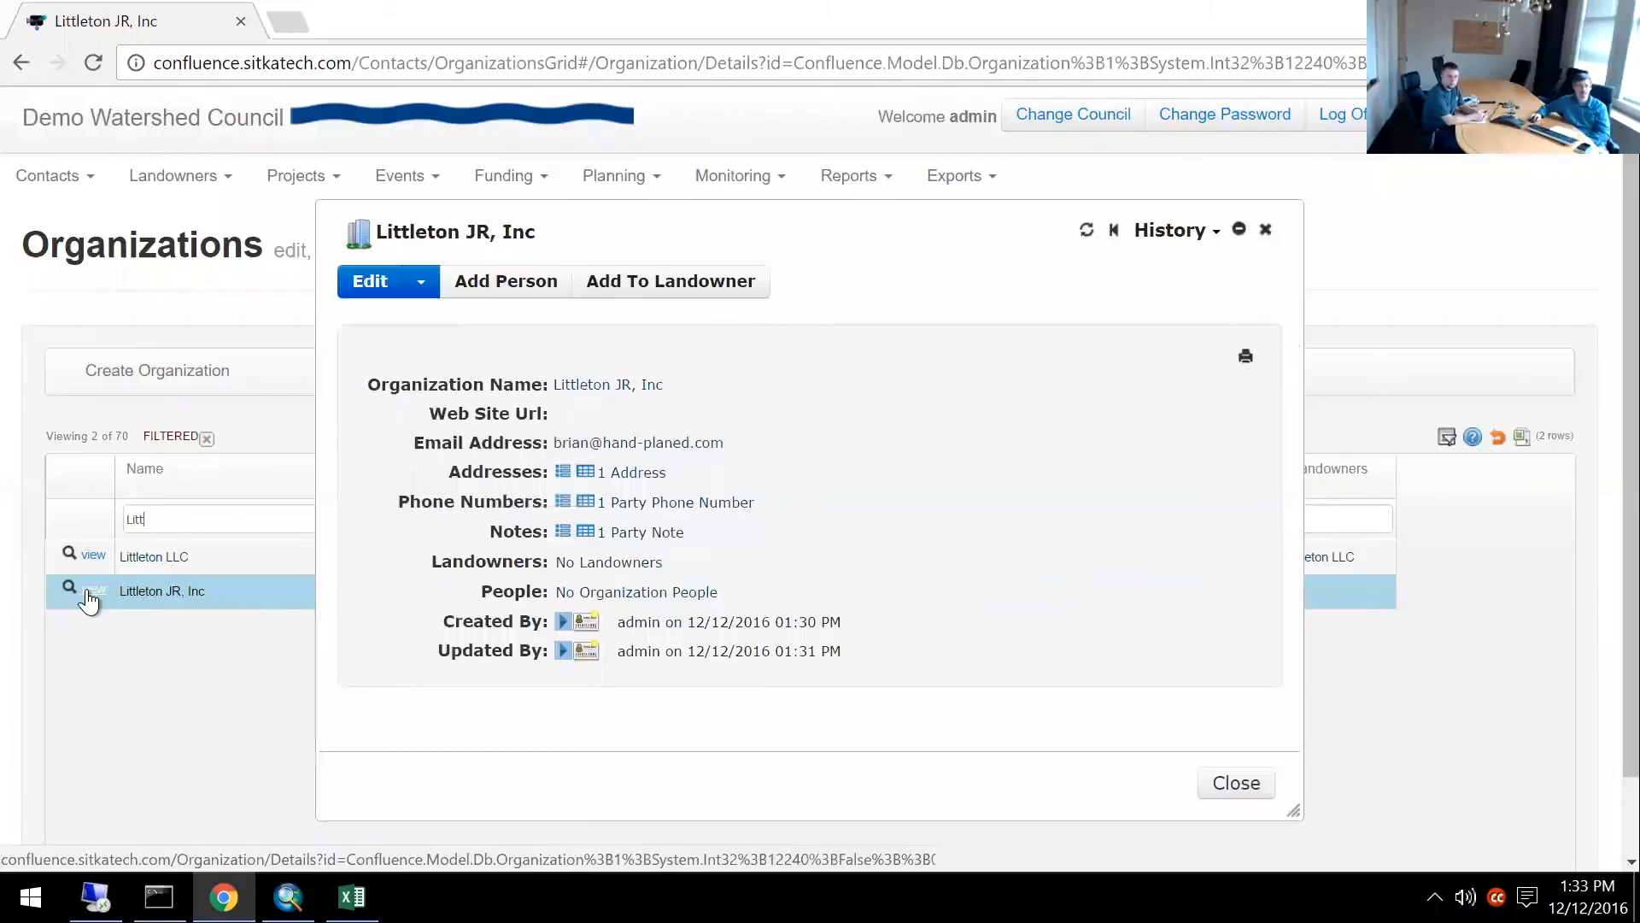
Expand the address, phone number and note entries in the details of Littleton JR, Inc.
click(562, 472)
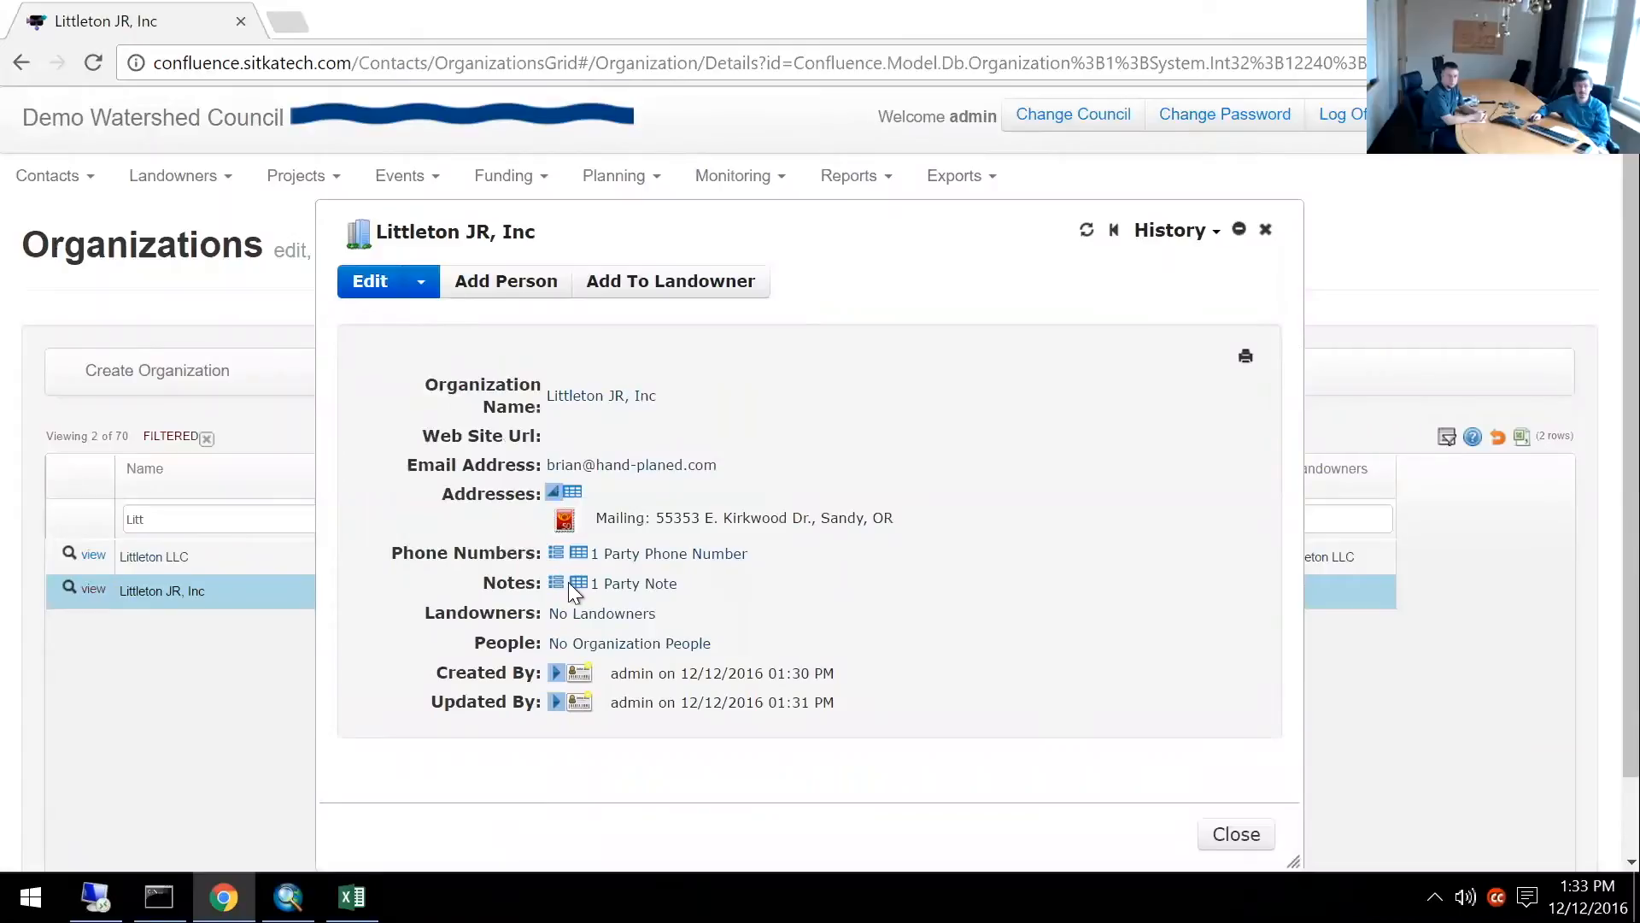
click(555, 555)
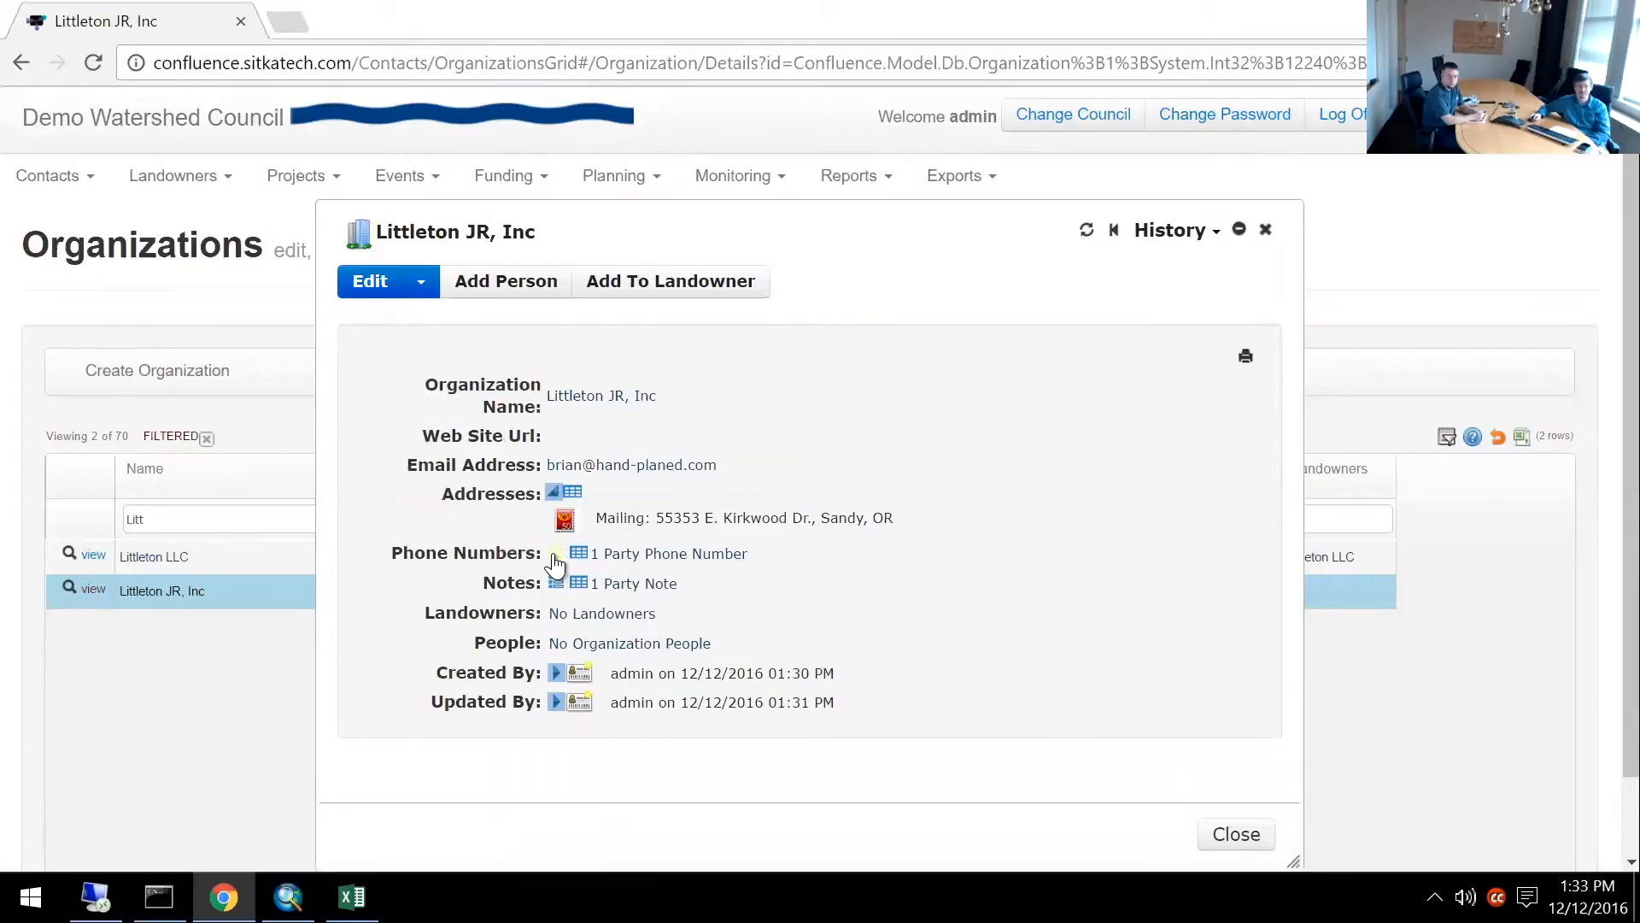
click(555, 612)
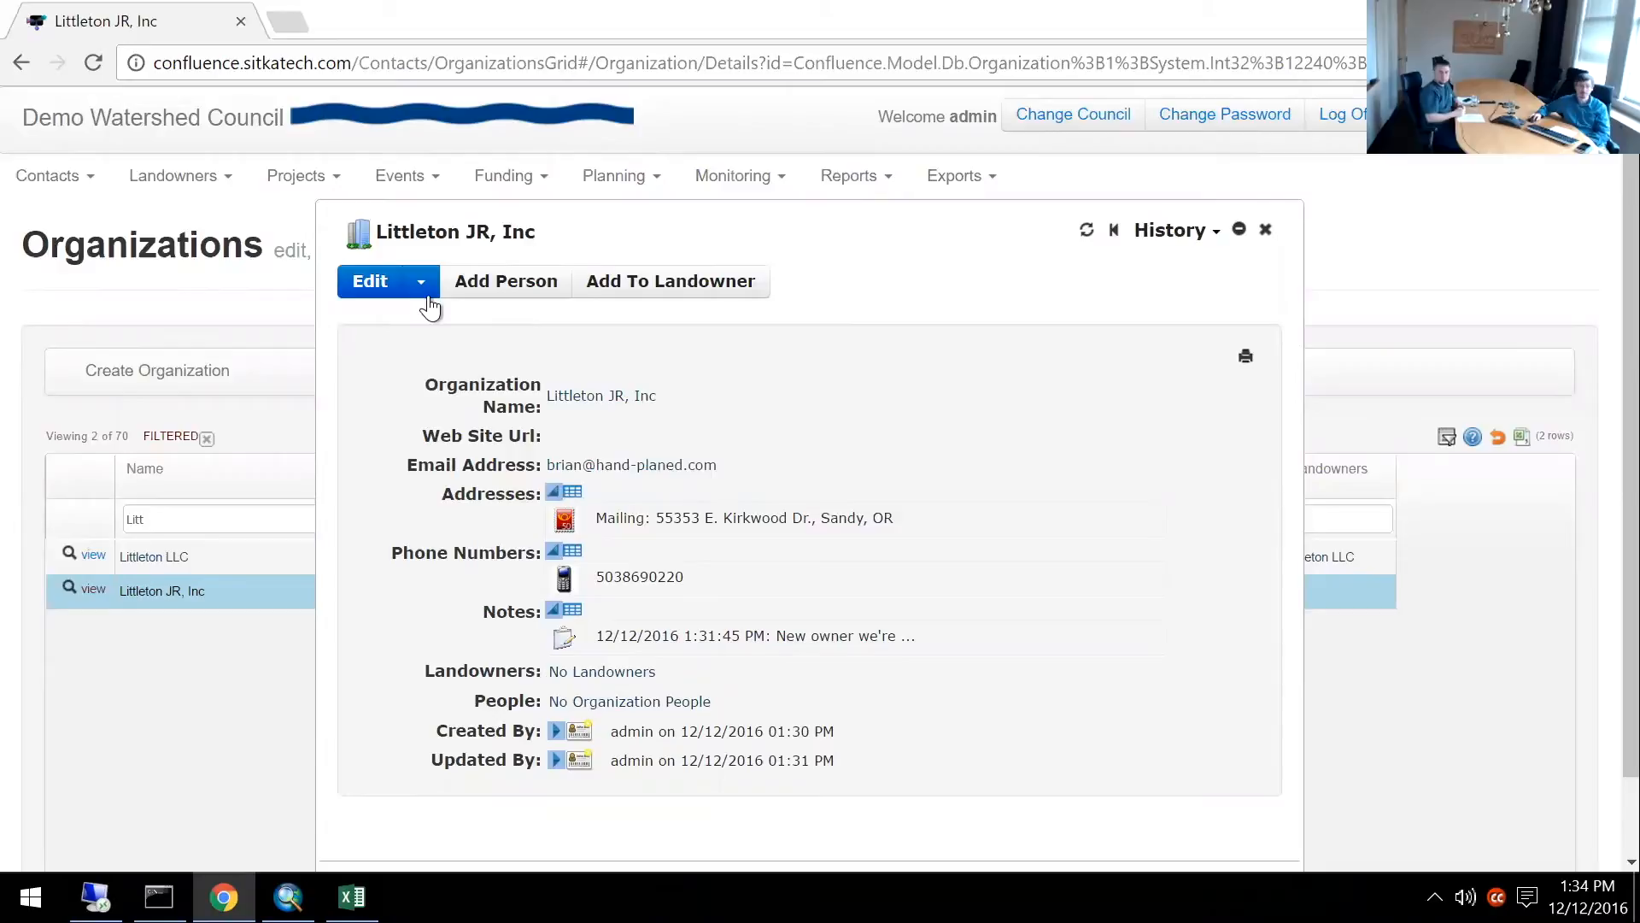
Examine the additional edit actions and the edit form of Littleton JR, Inc, saving the form to return to its details.
scroll(419, 290, down, 1)
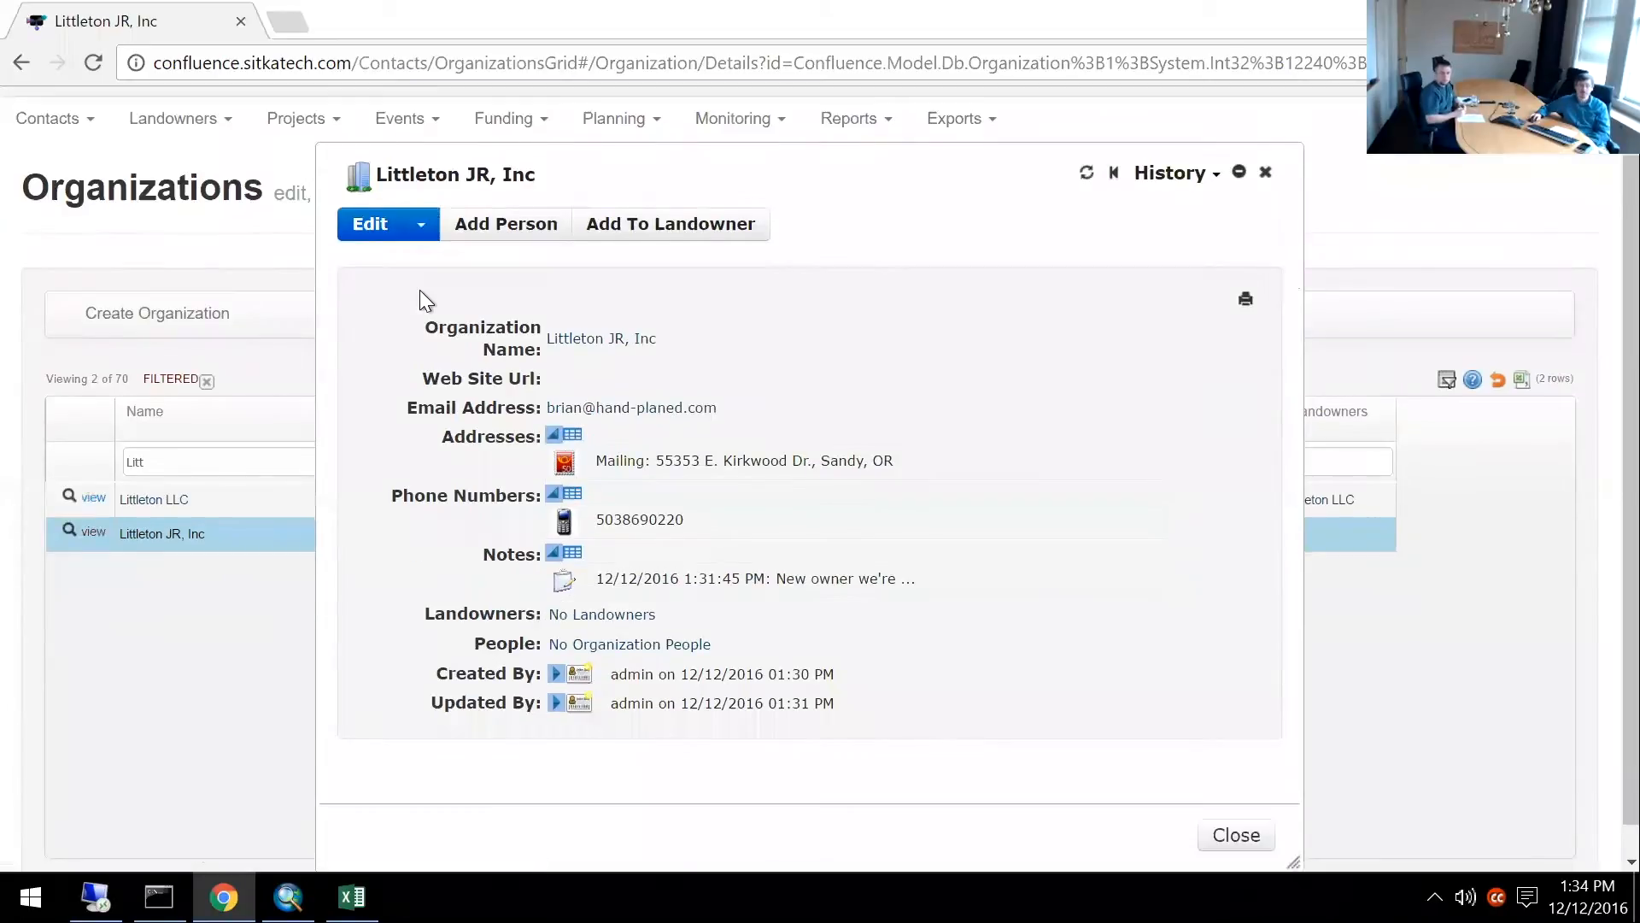
click(425, 224)
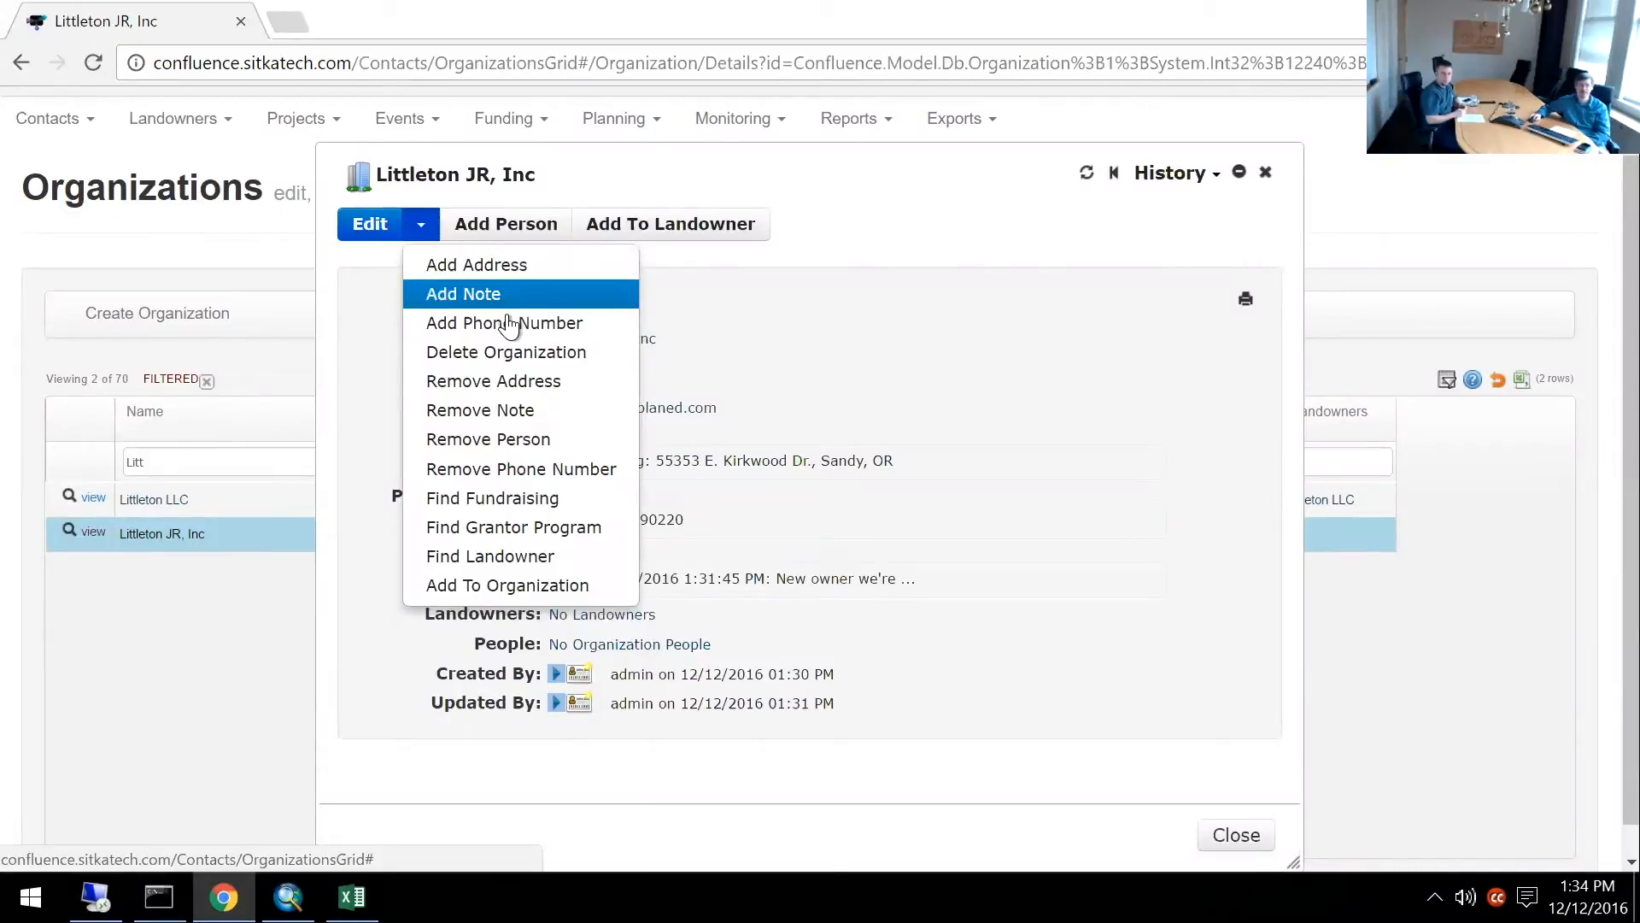
click(838, 310)
click(374, 233)
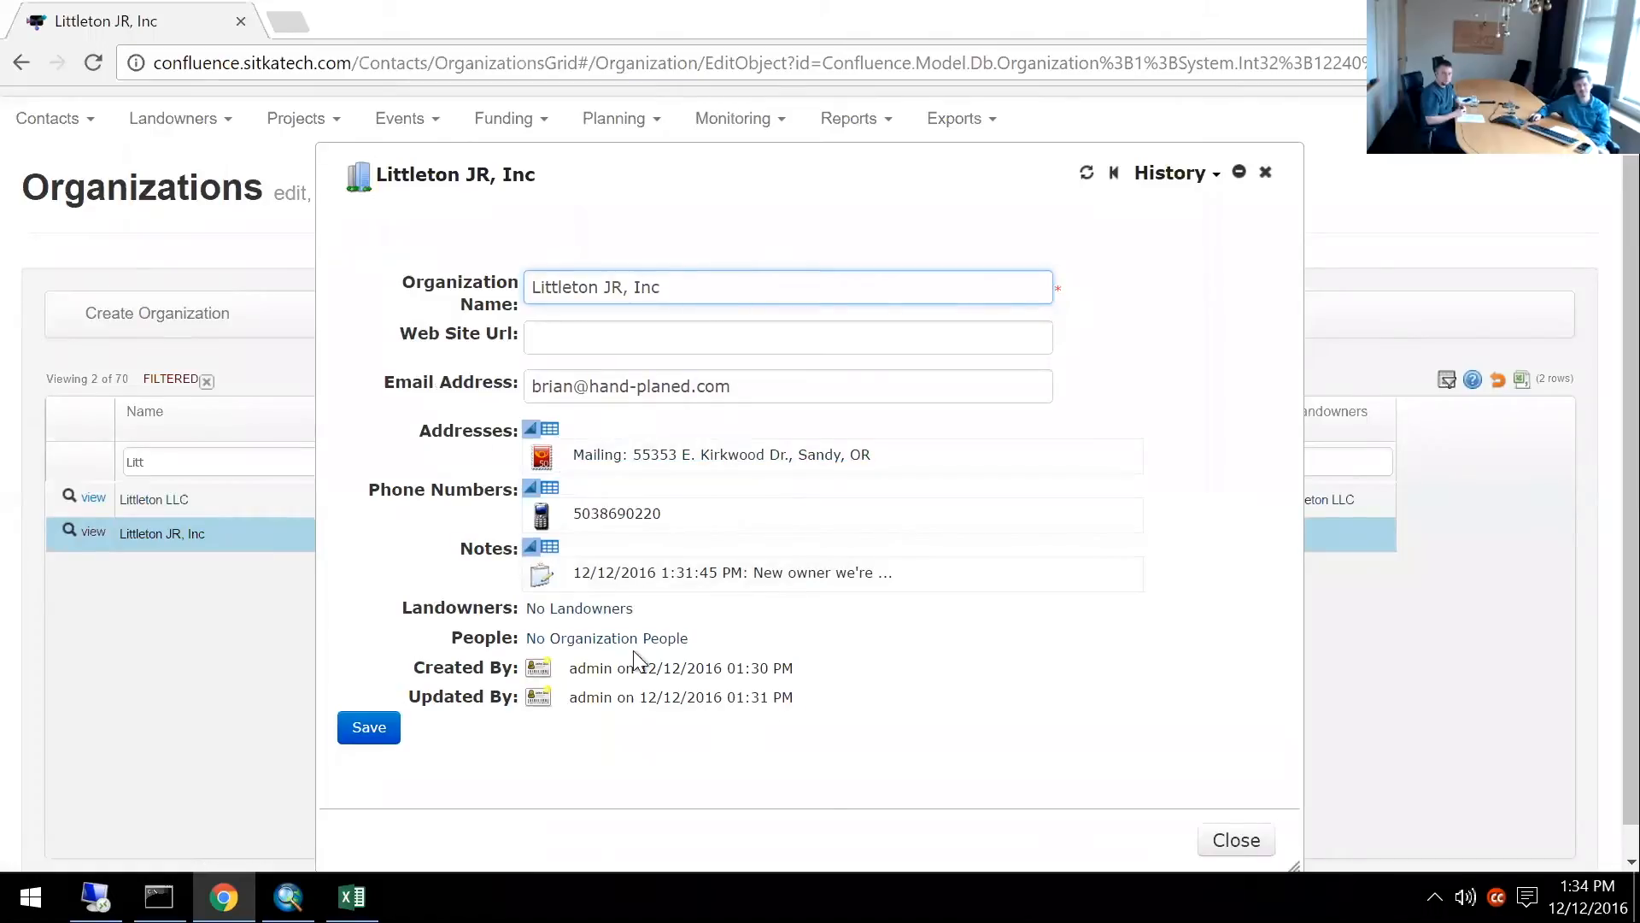
click(368, 734)
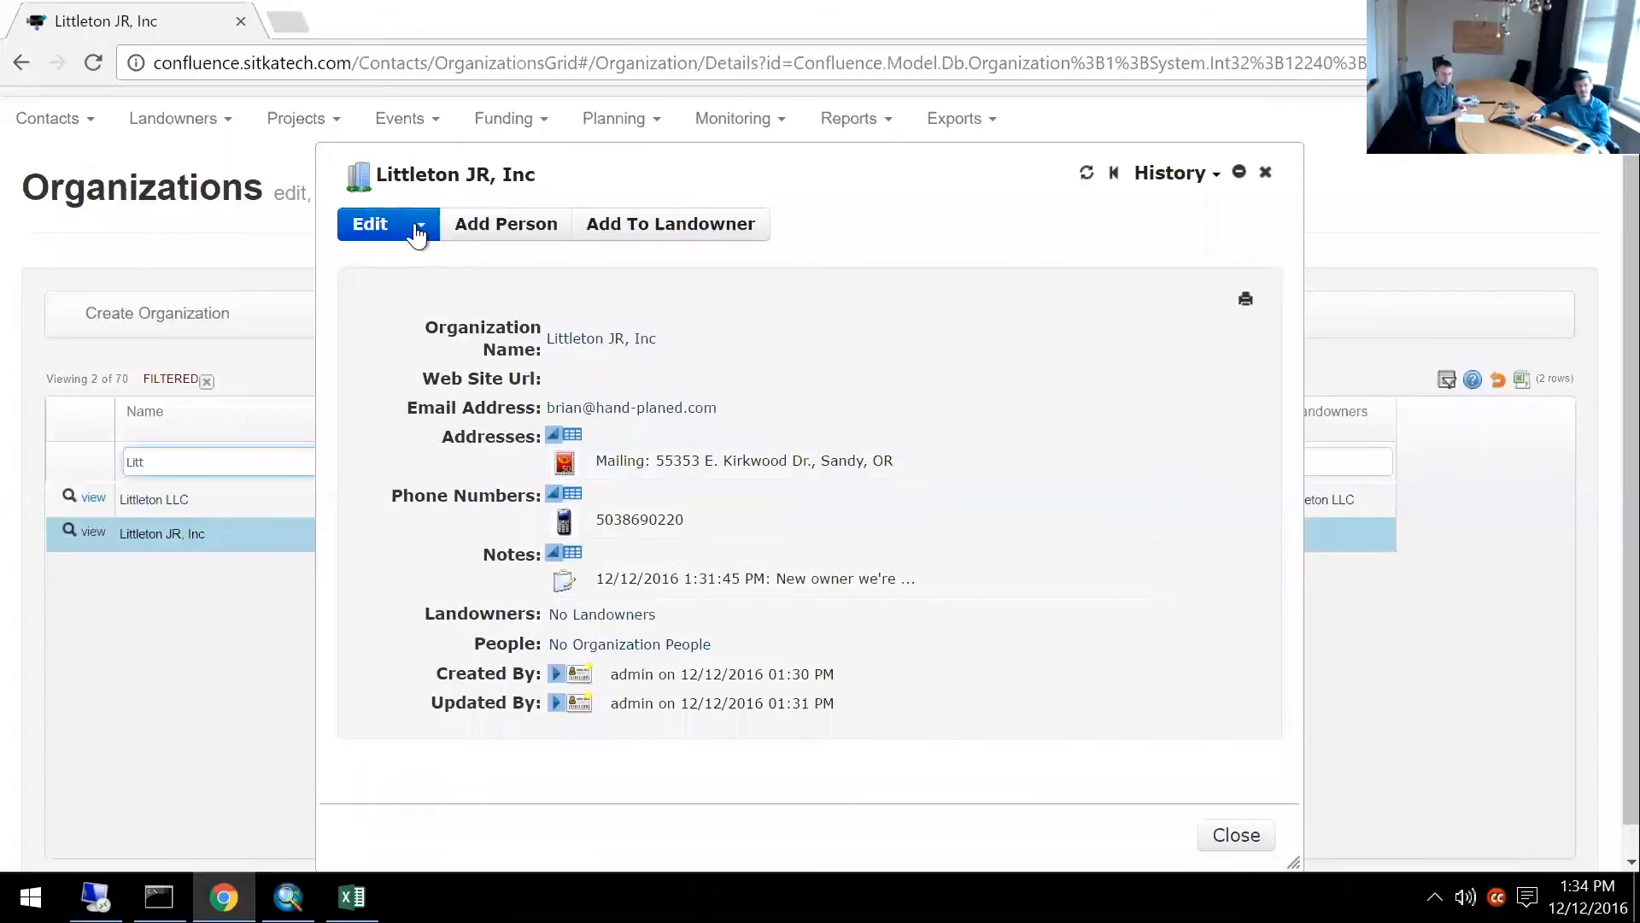
click(419, 227)
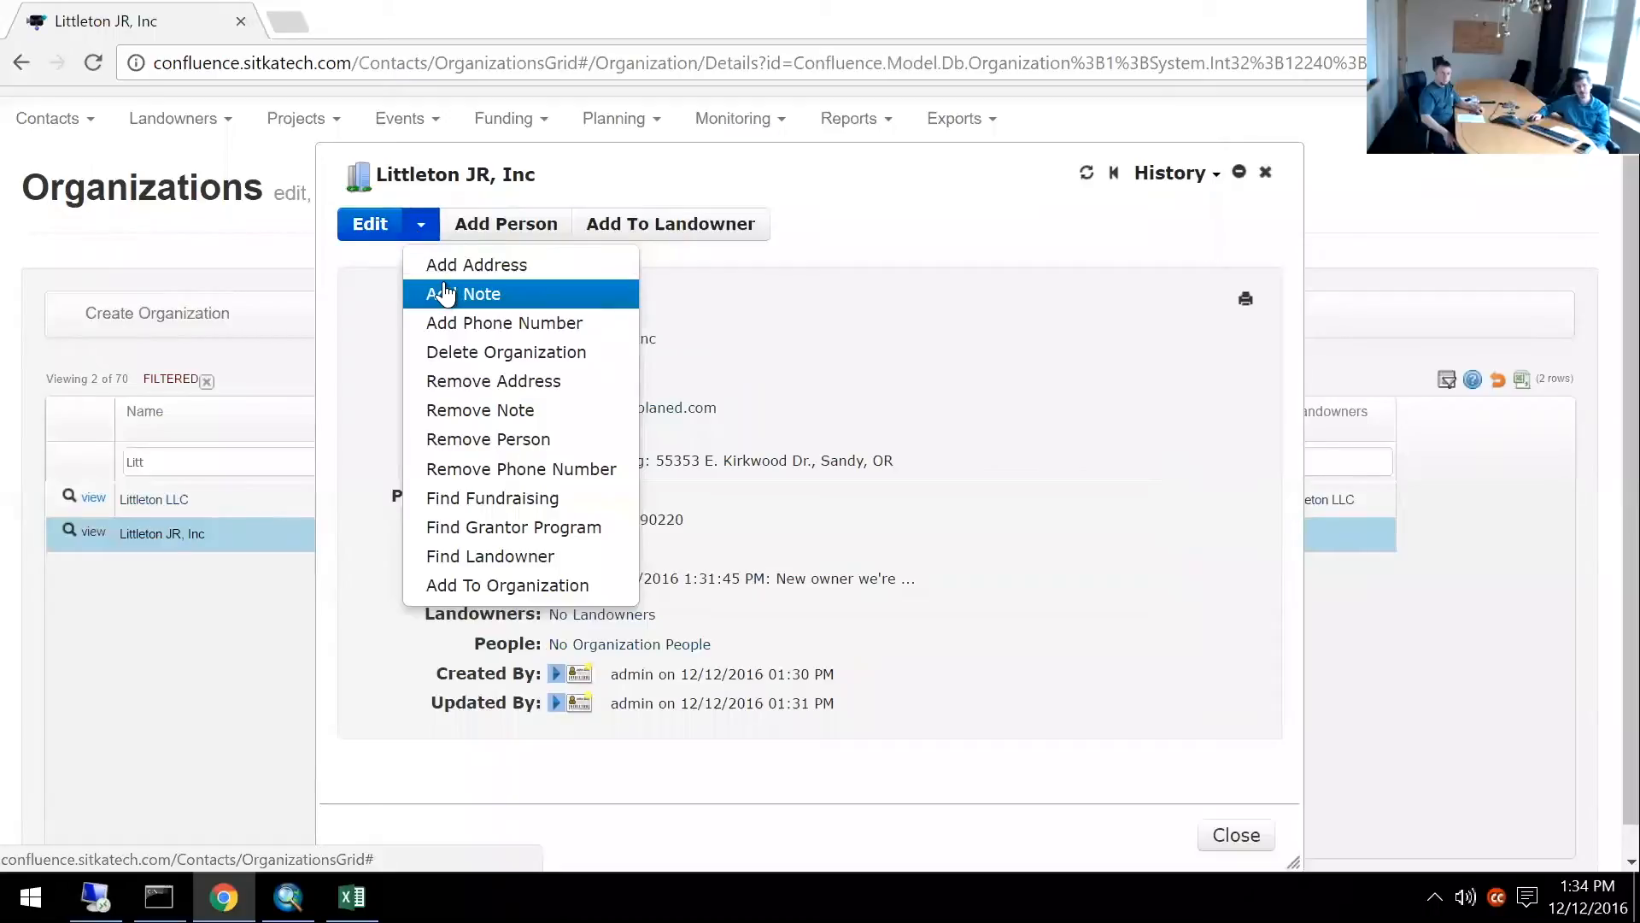
click(737, 366)
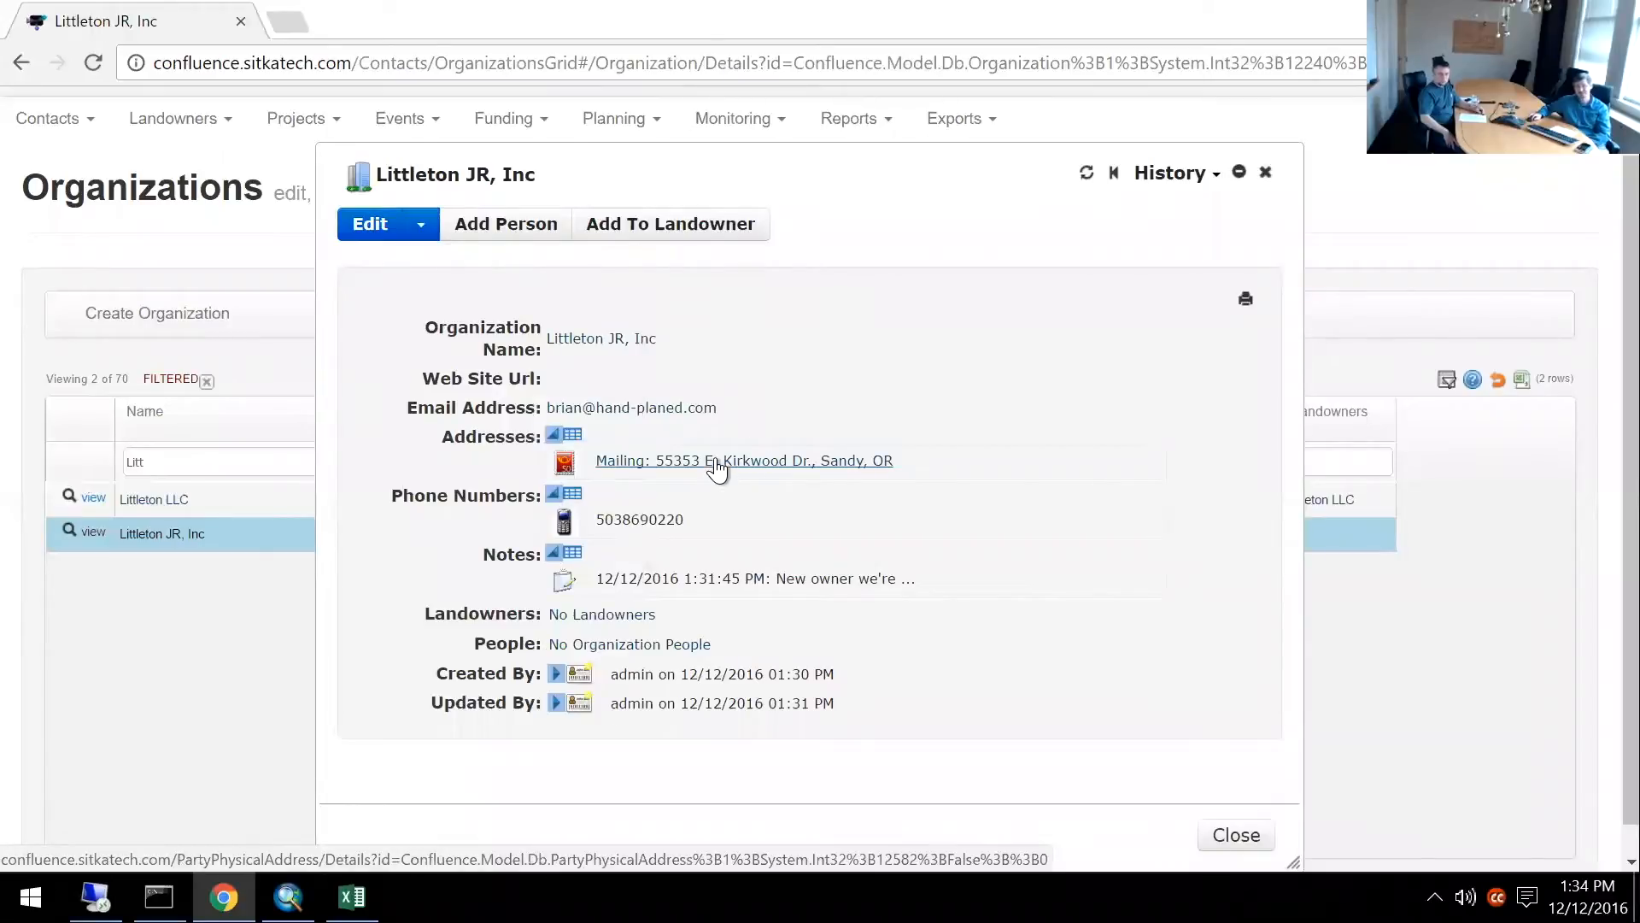
Set the type of the organization's mailing address to Shipping, save it, and close the organization's details.
click(715, 460)
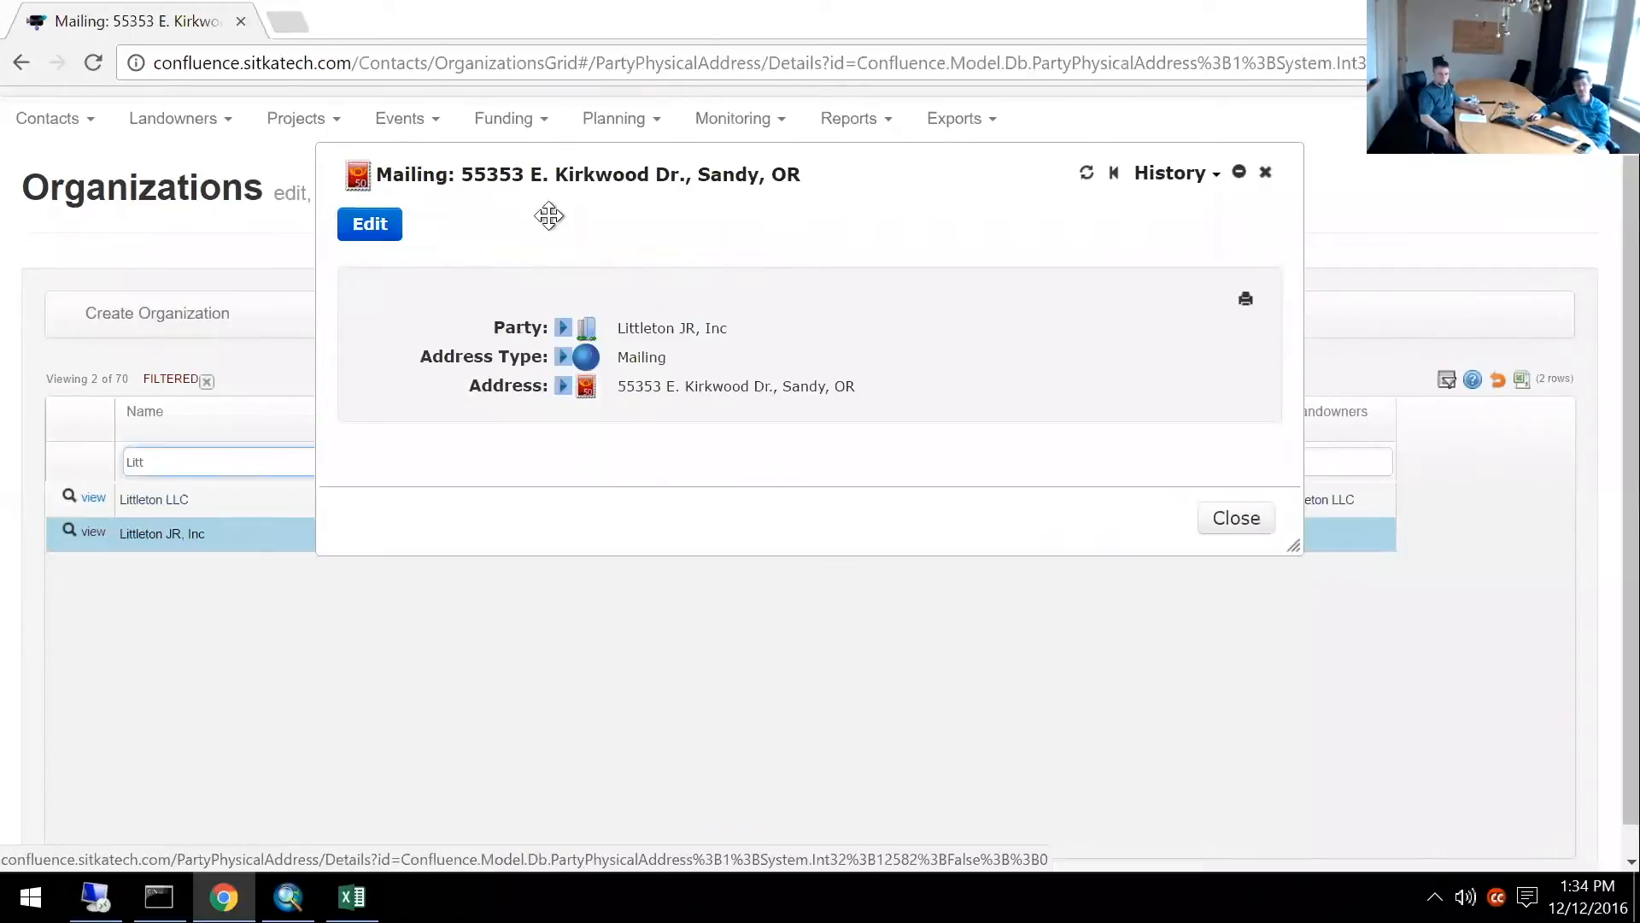
click(378, 235)
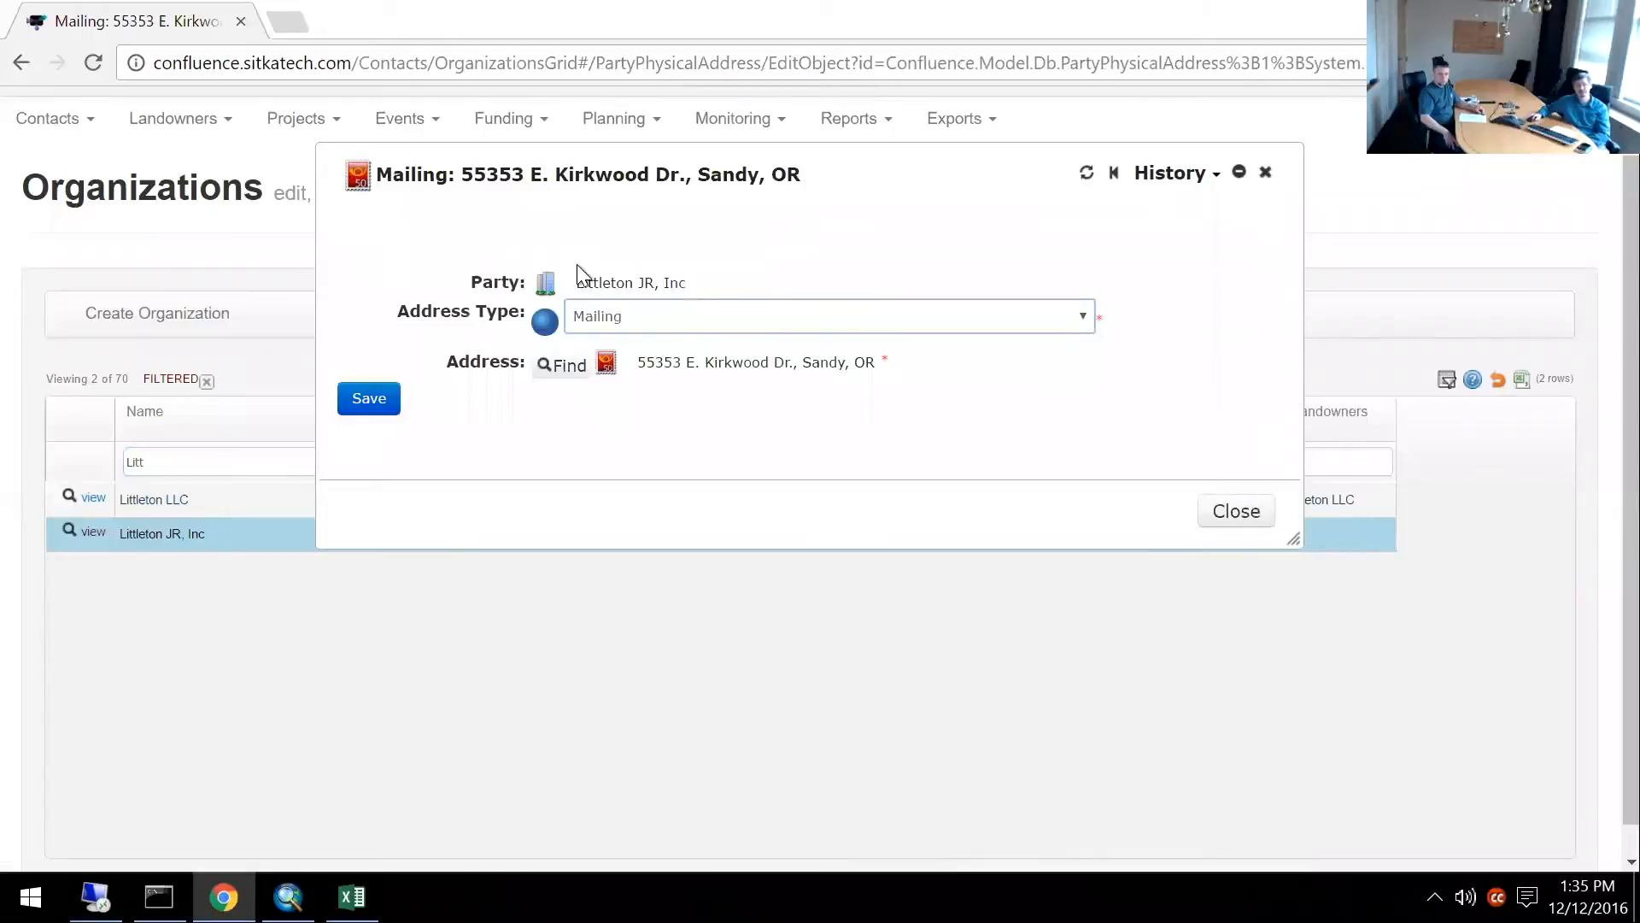
click(656, 330)
click(649, 378)
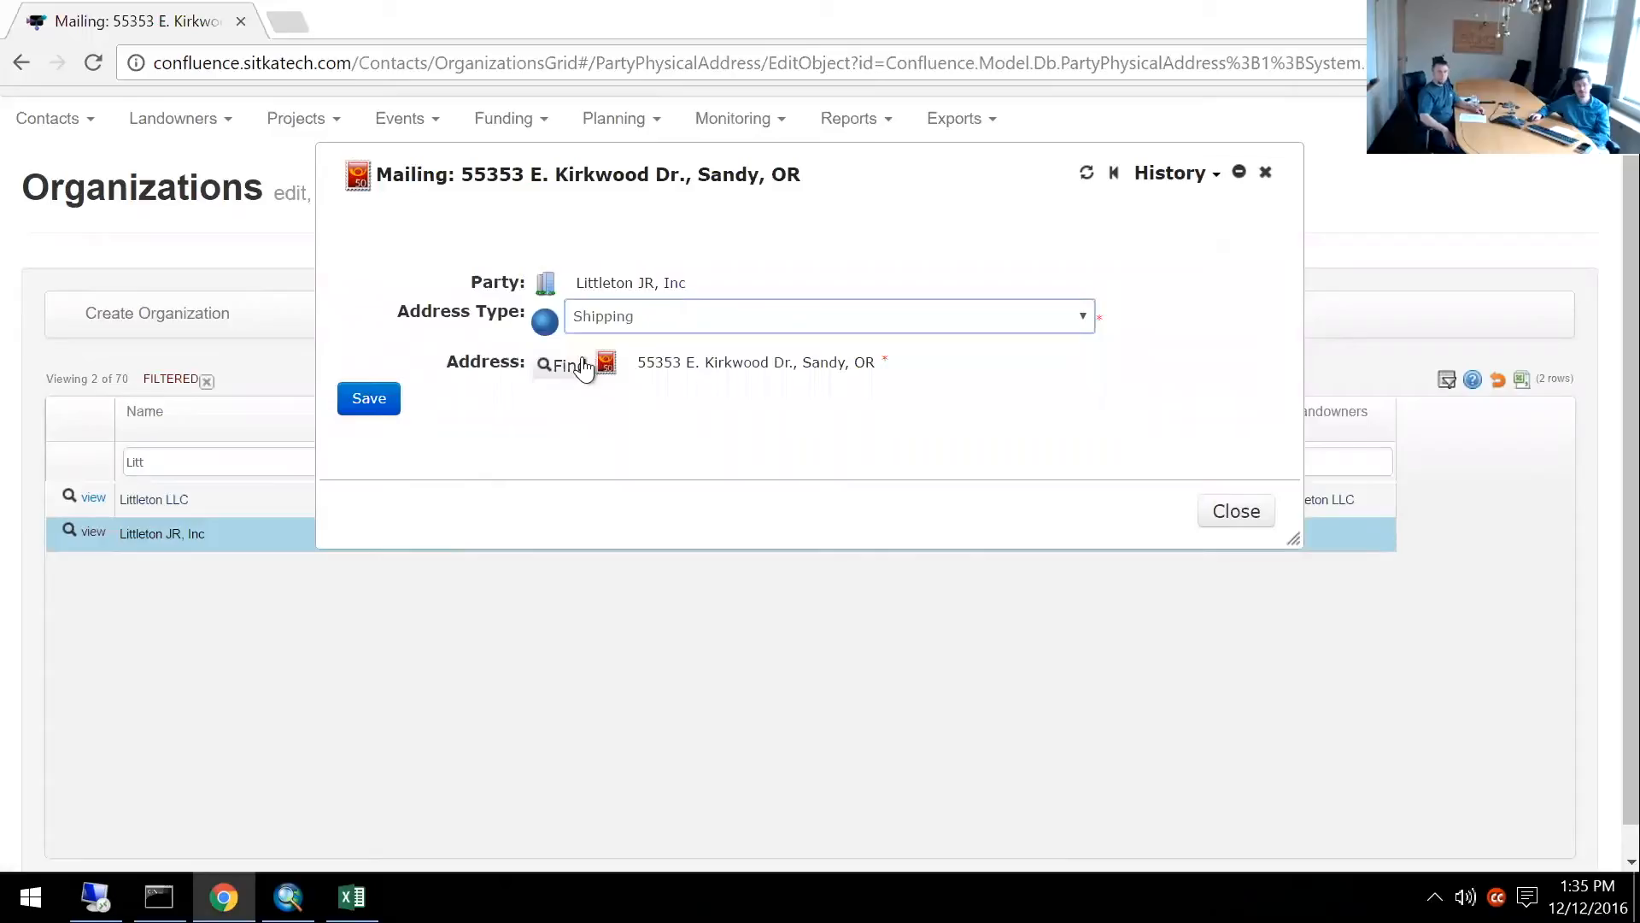
click(363, 408)
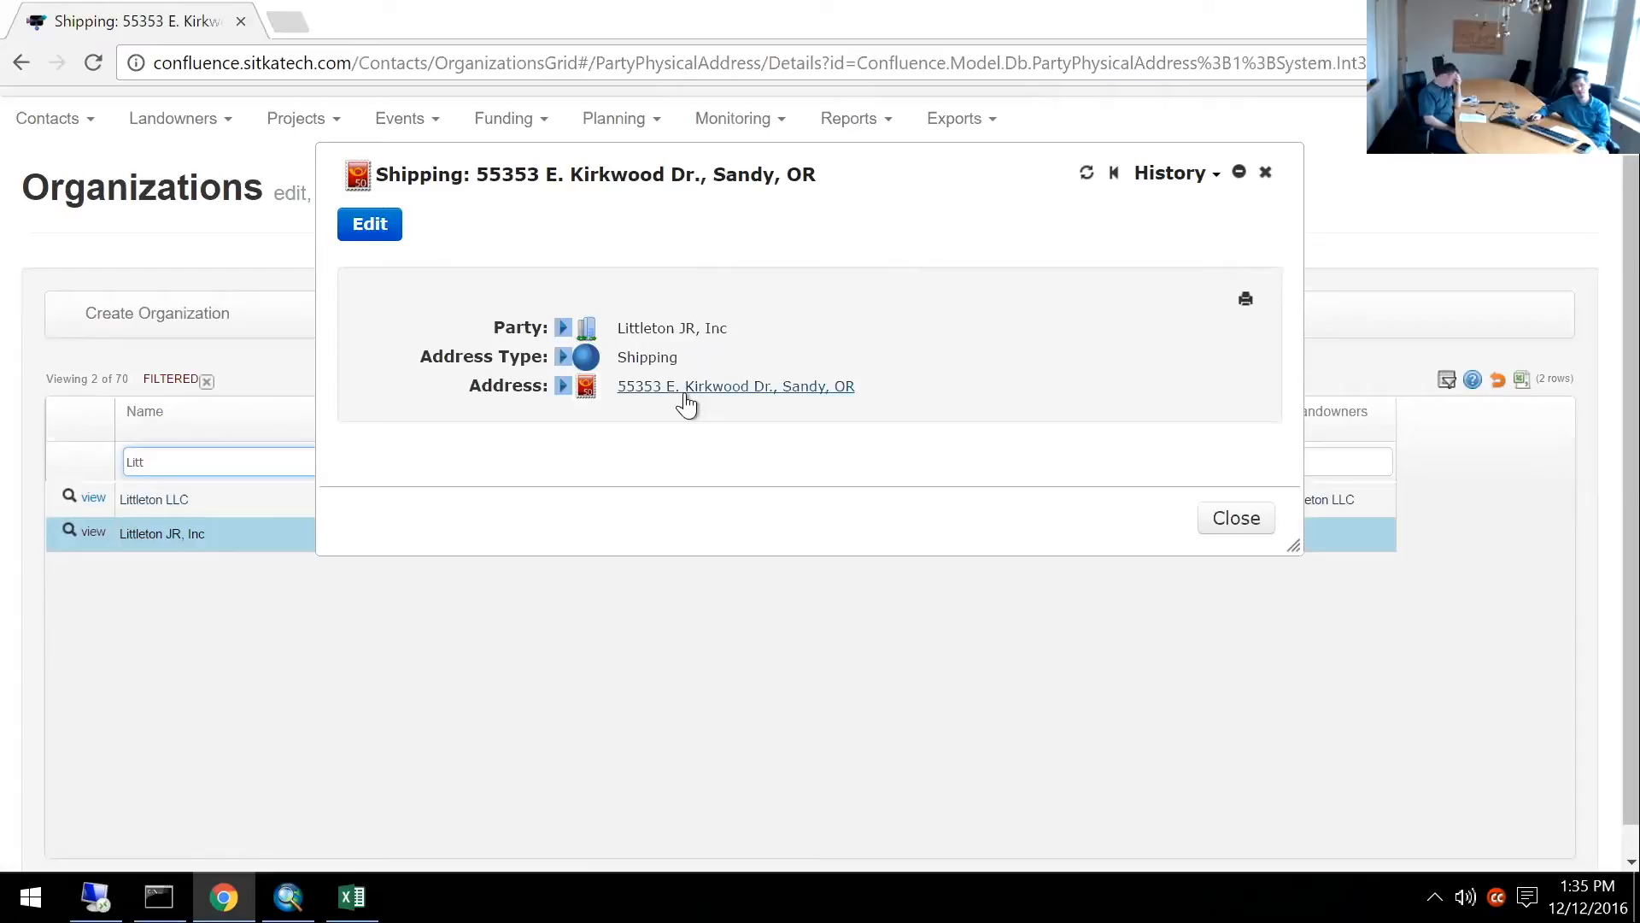
click(681, 326)
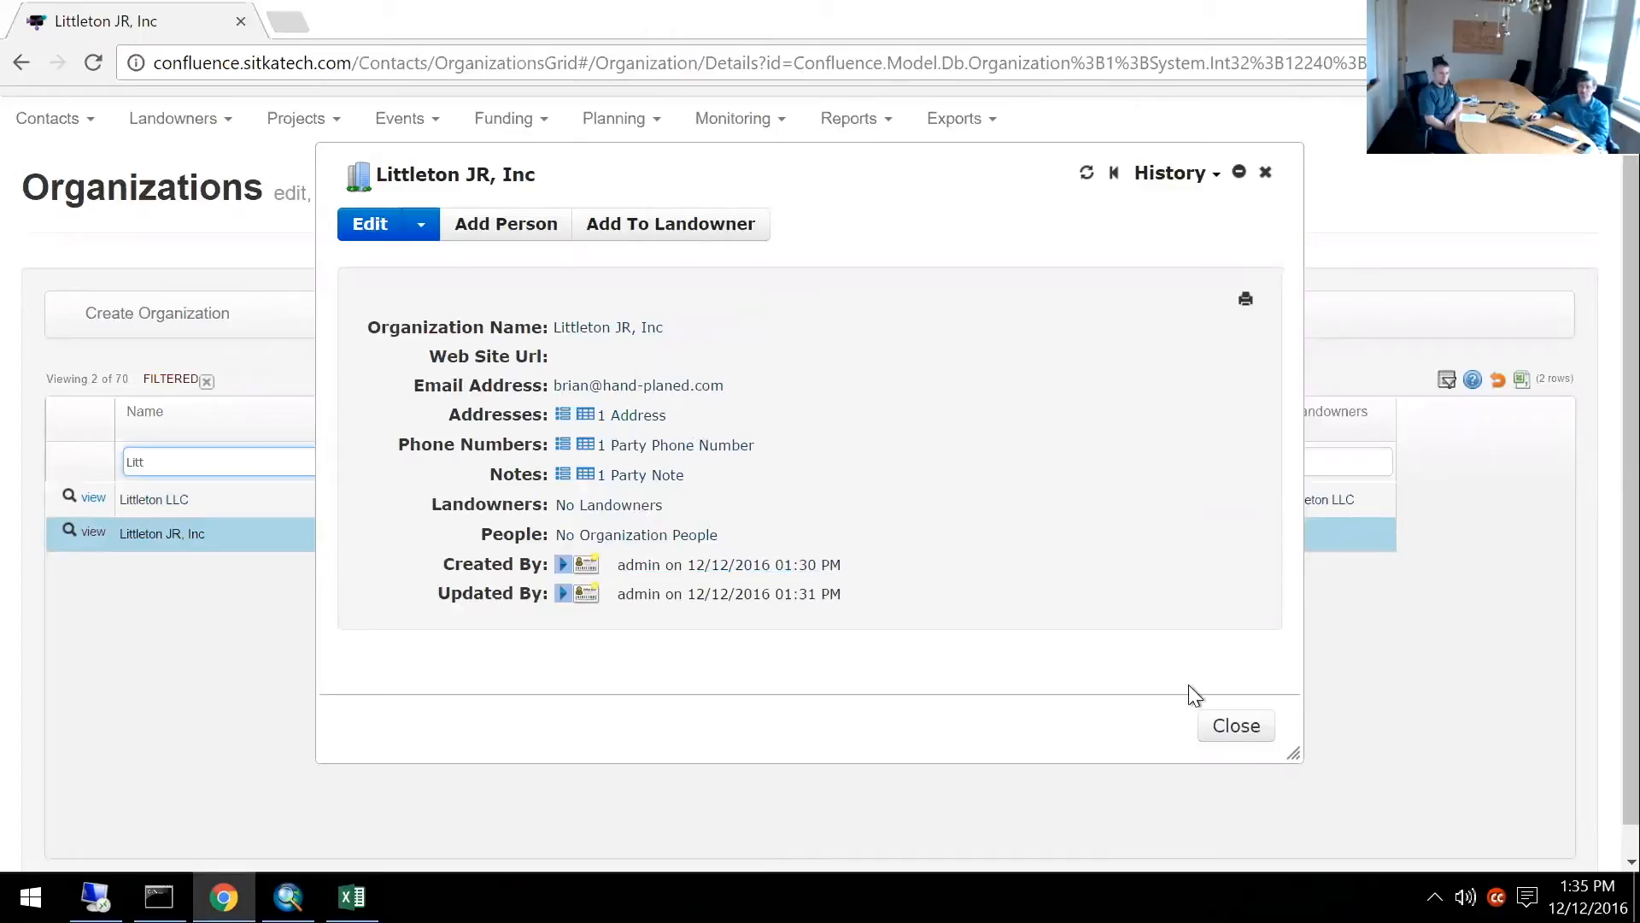
click(1216, 728)
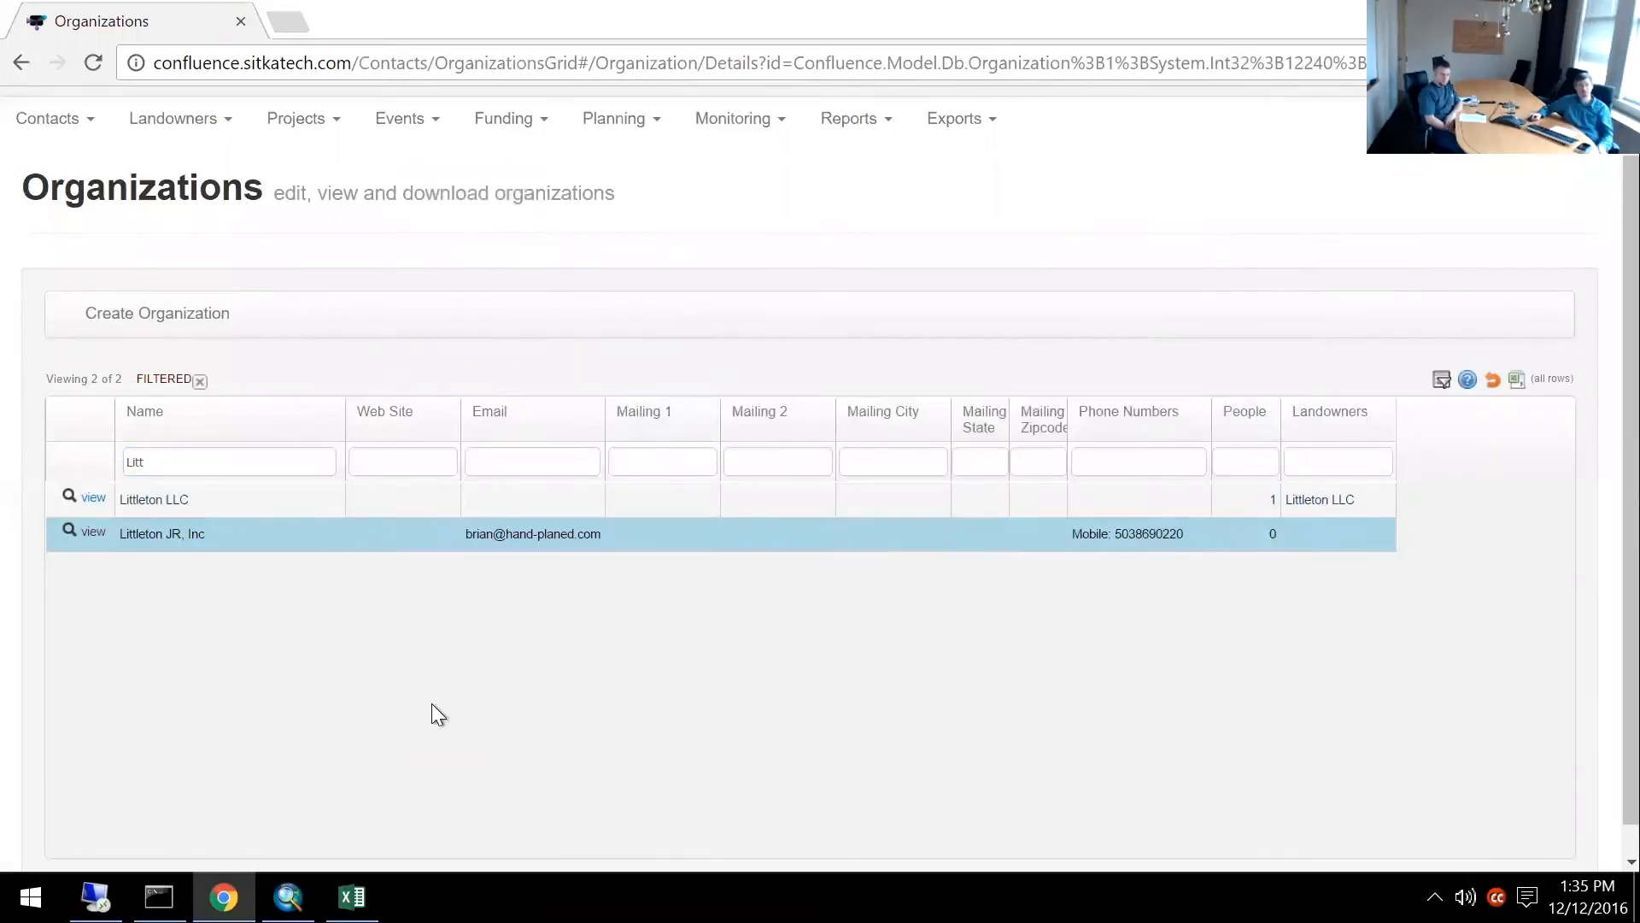
Filter the People contacts list by the contact's first name and open the fourth matching person's details.
click(78, 137)
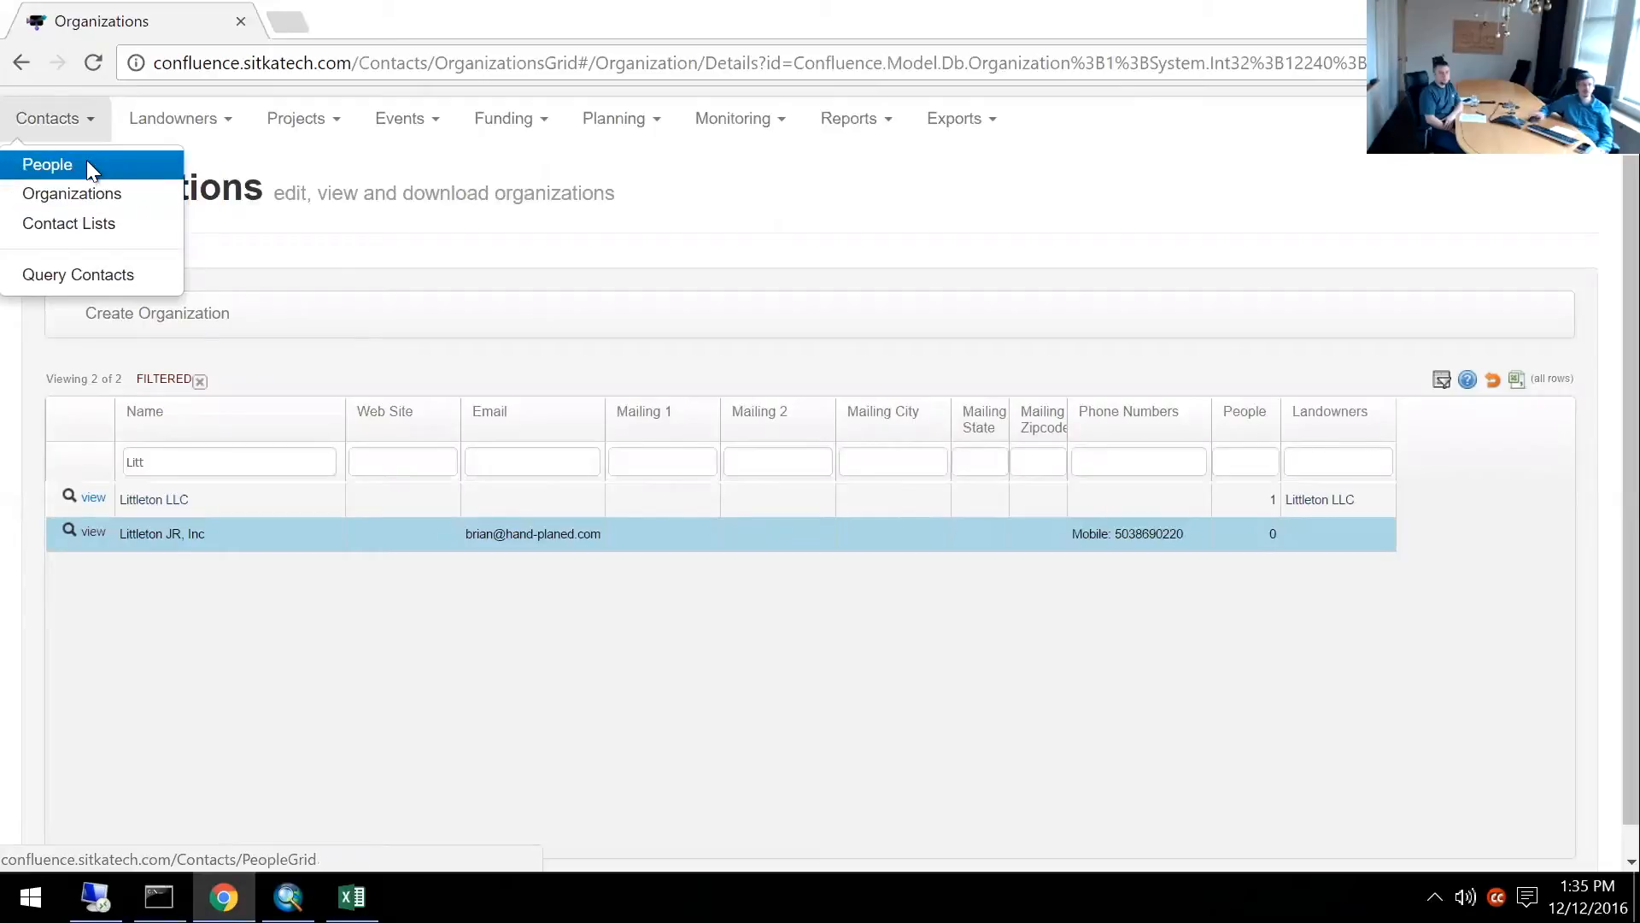
click(88, 165)
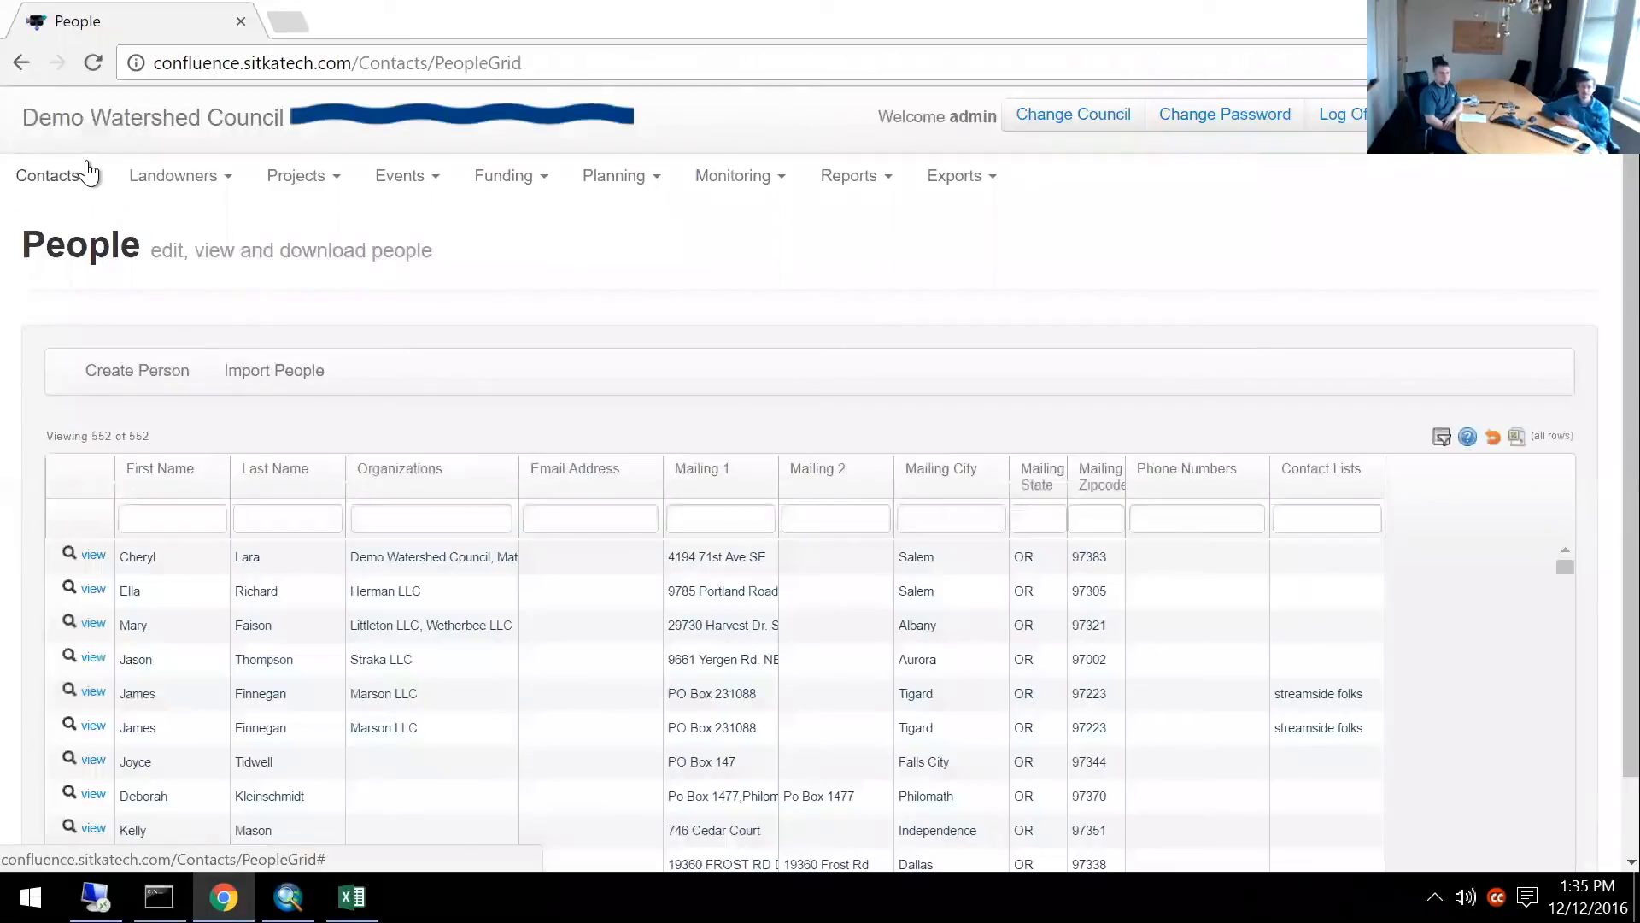
click(218, 529)
text(B)
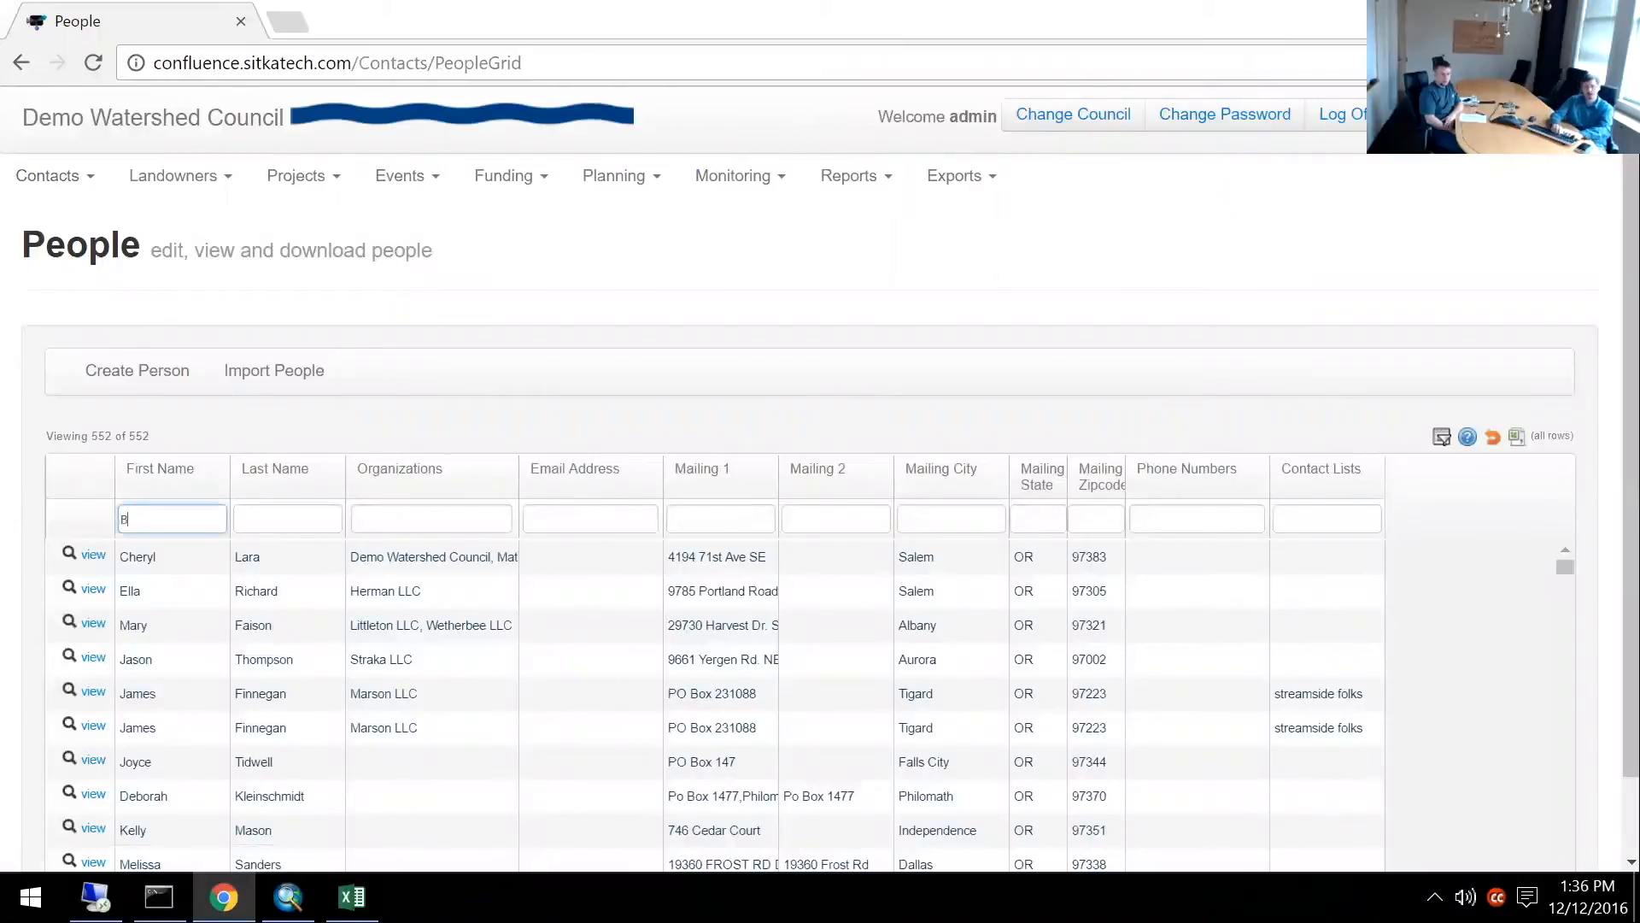
text(rian)
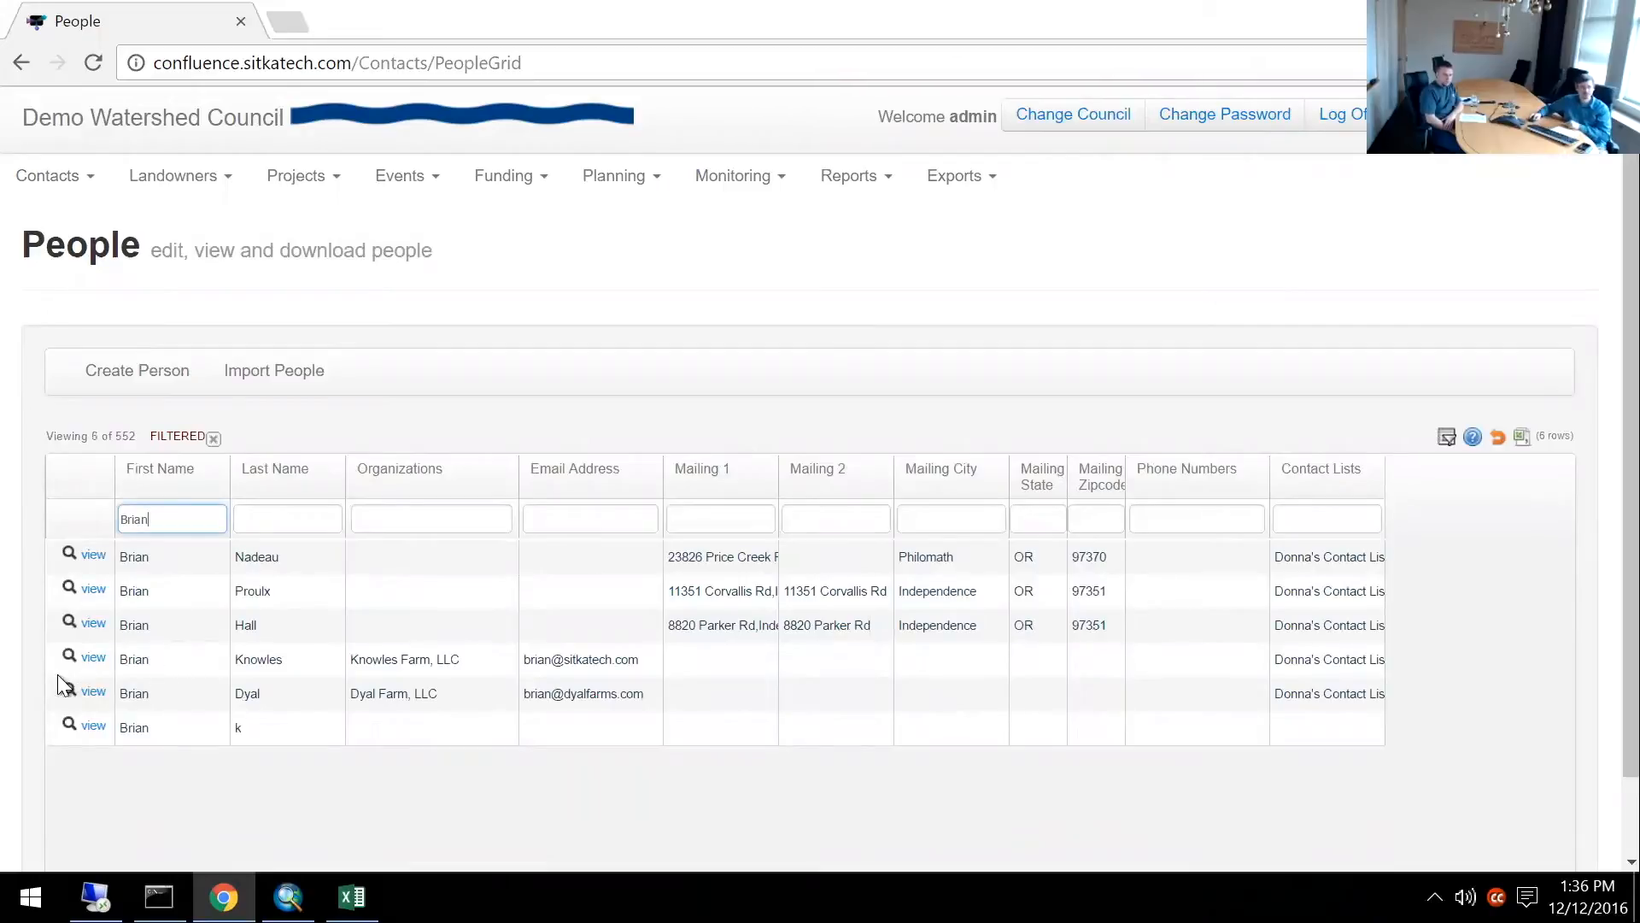
click(82, 661)
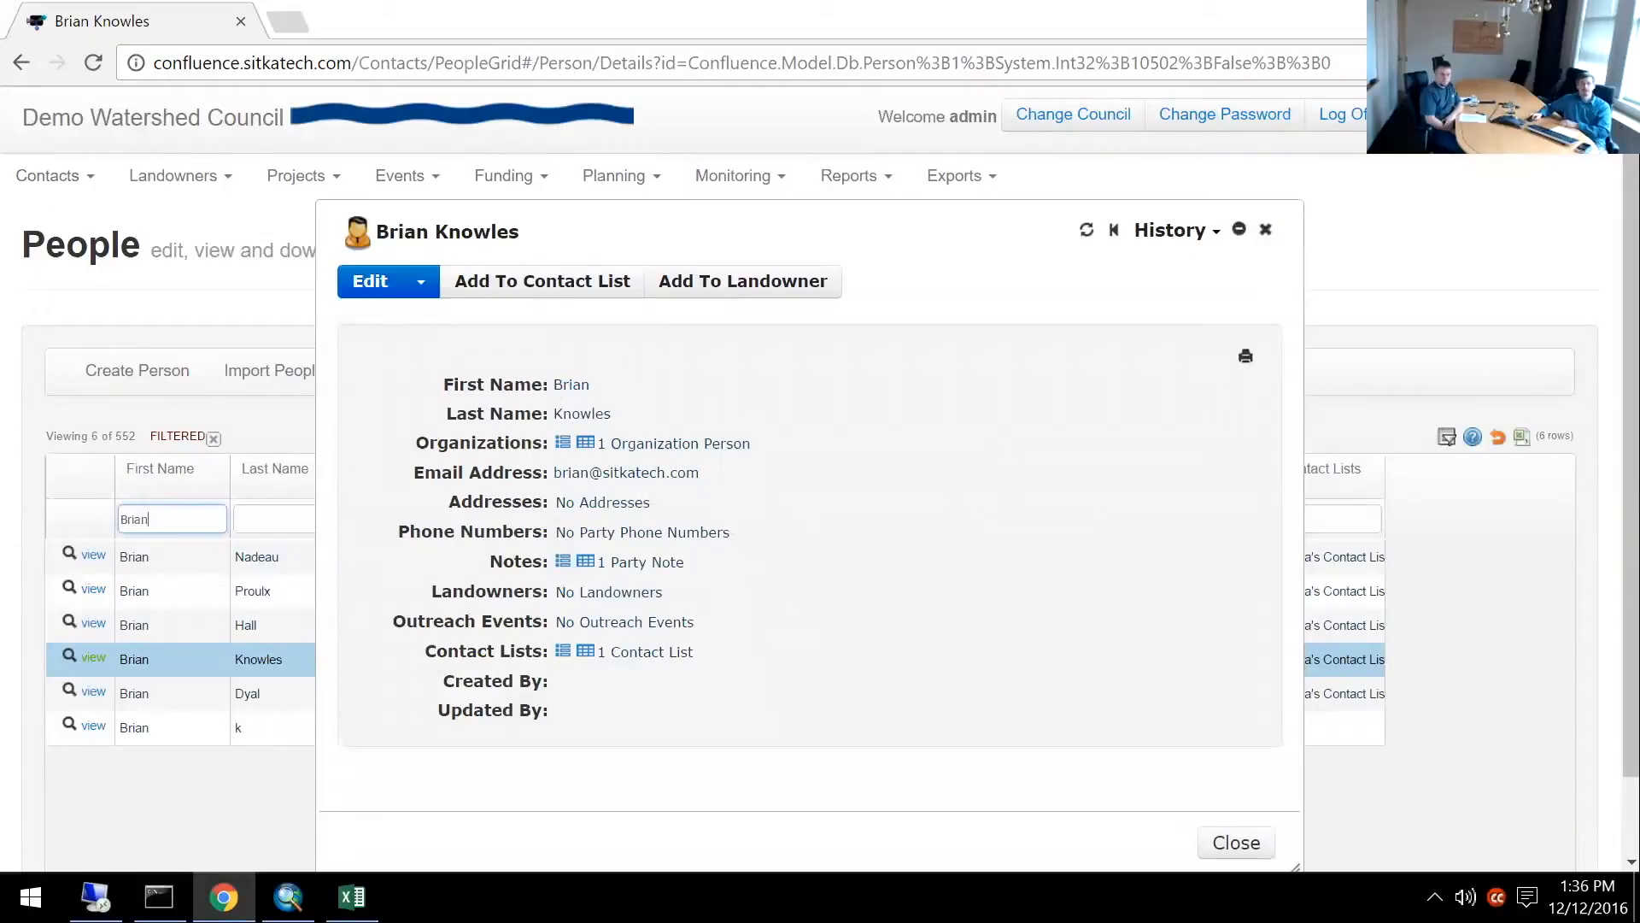
Start adding an organization to the person, find names containing "Littleton" and select Littleton JR, Inc.
click(422, 281)
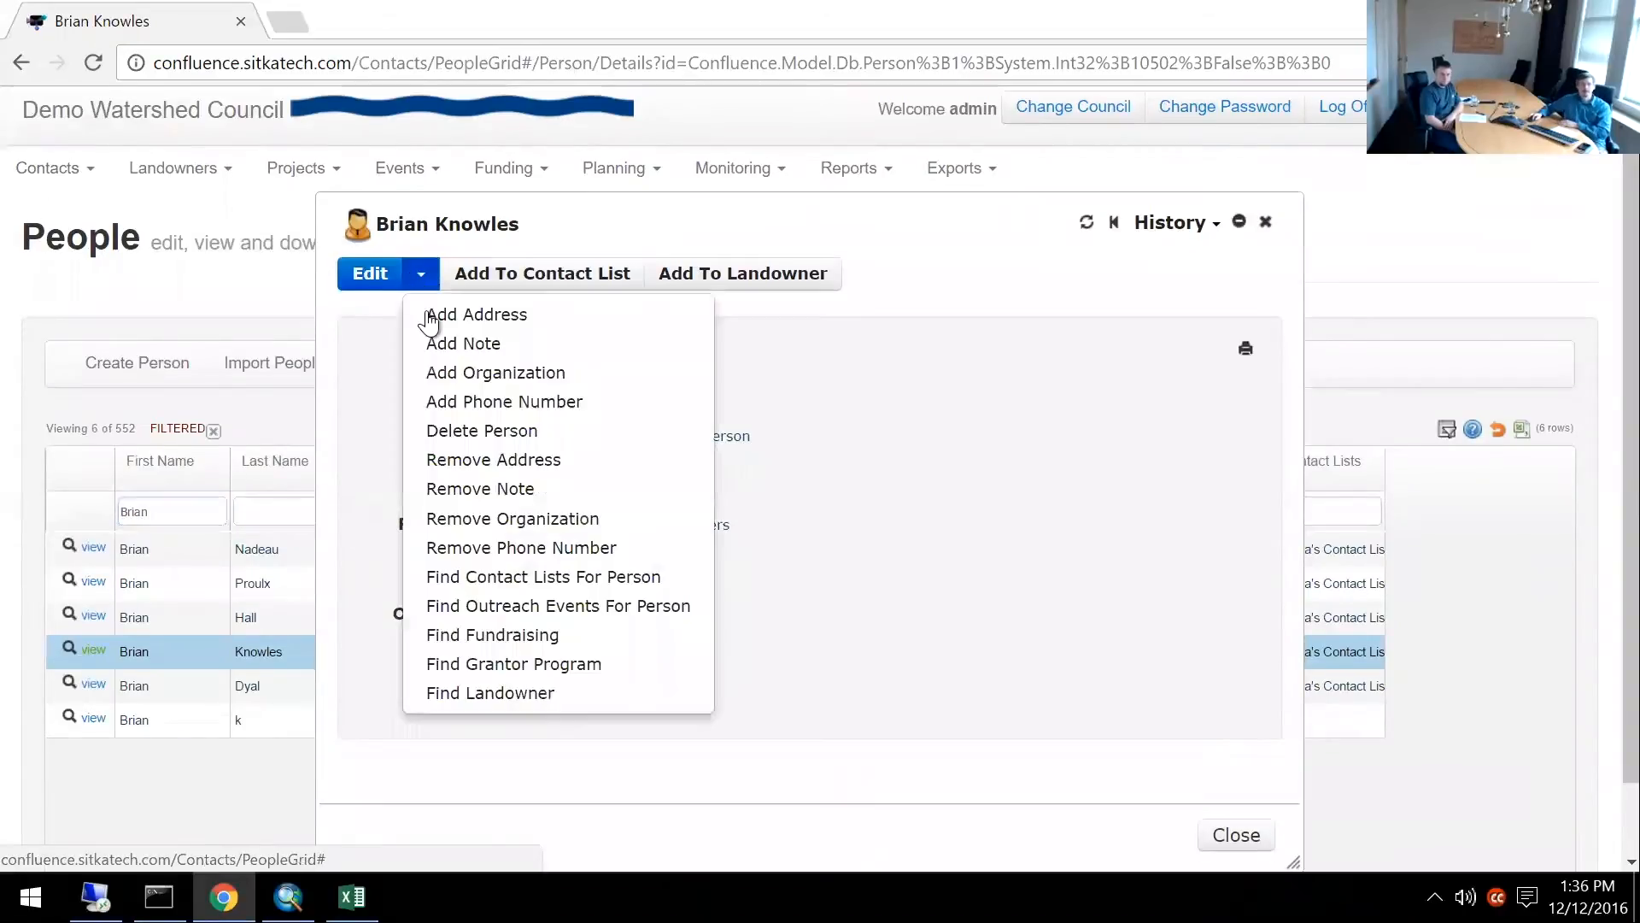
click(439, 372)
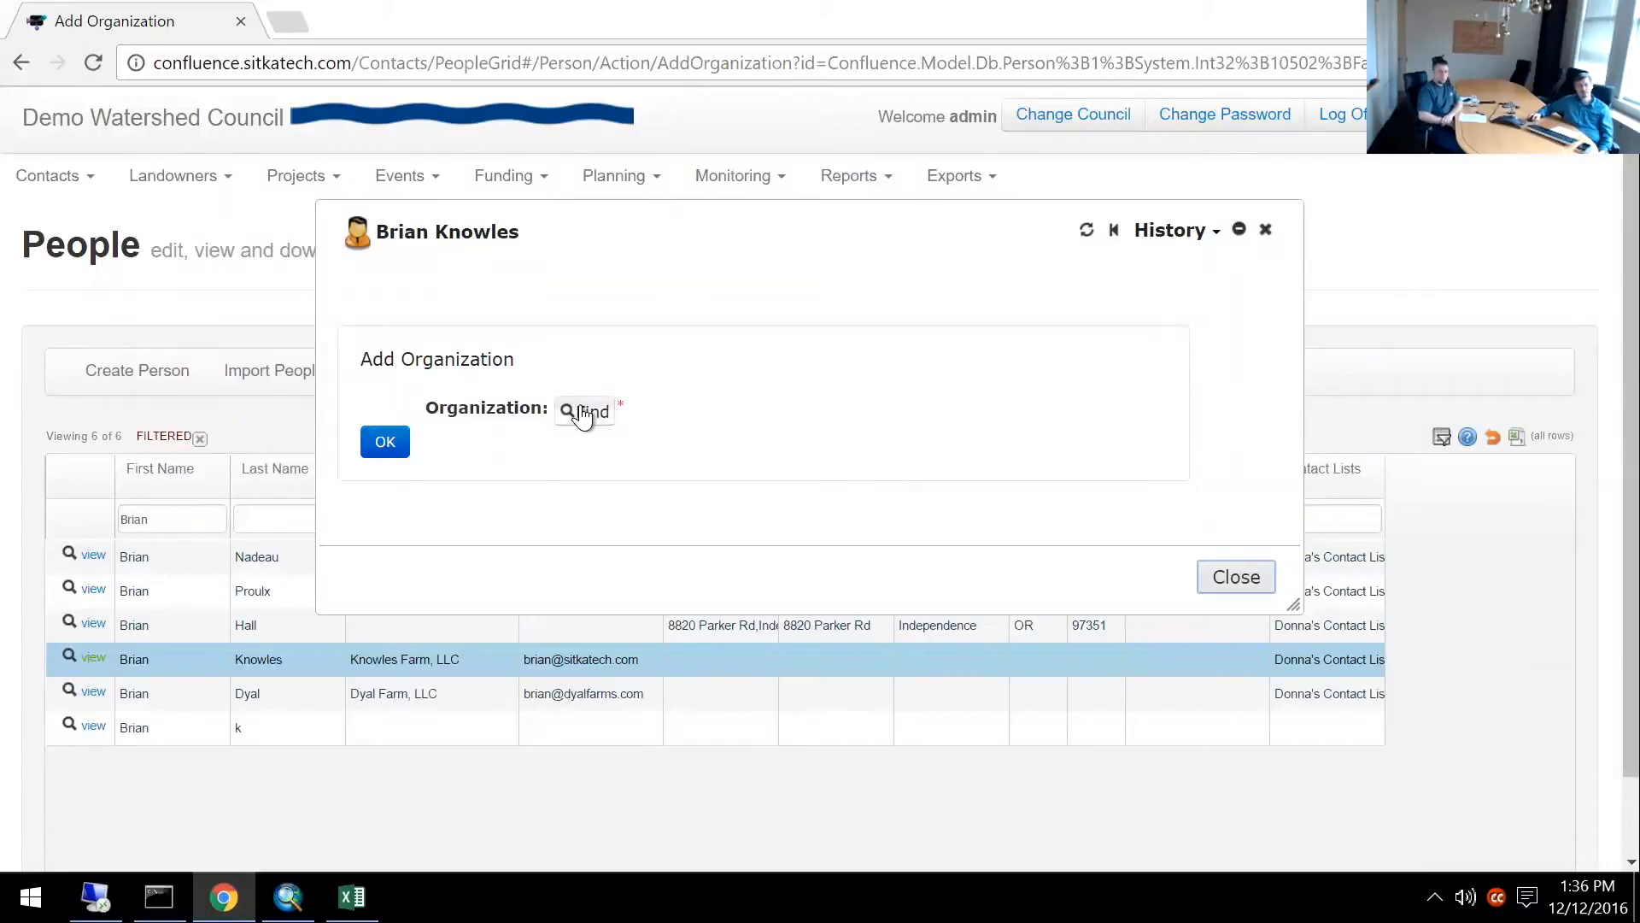
click(582, 413)
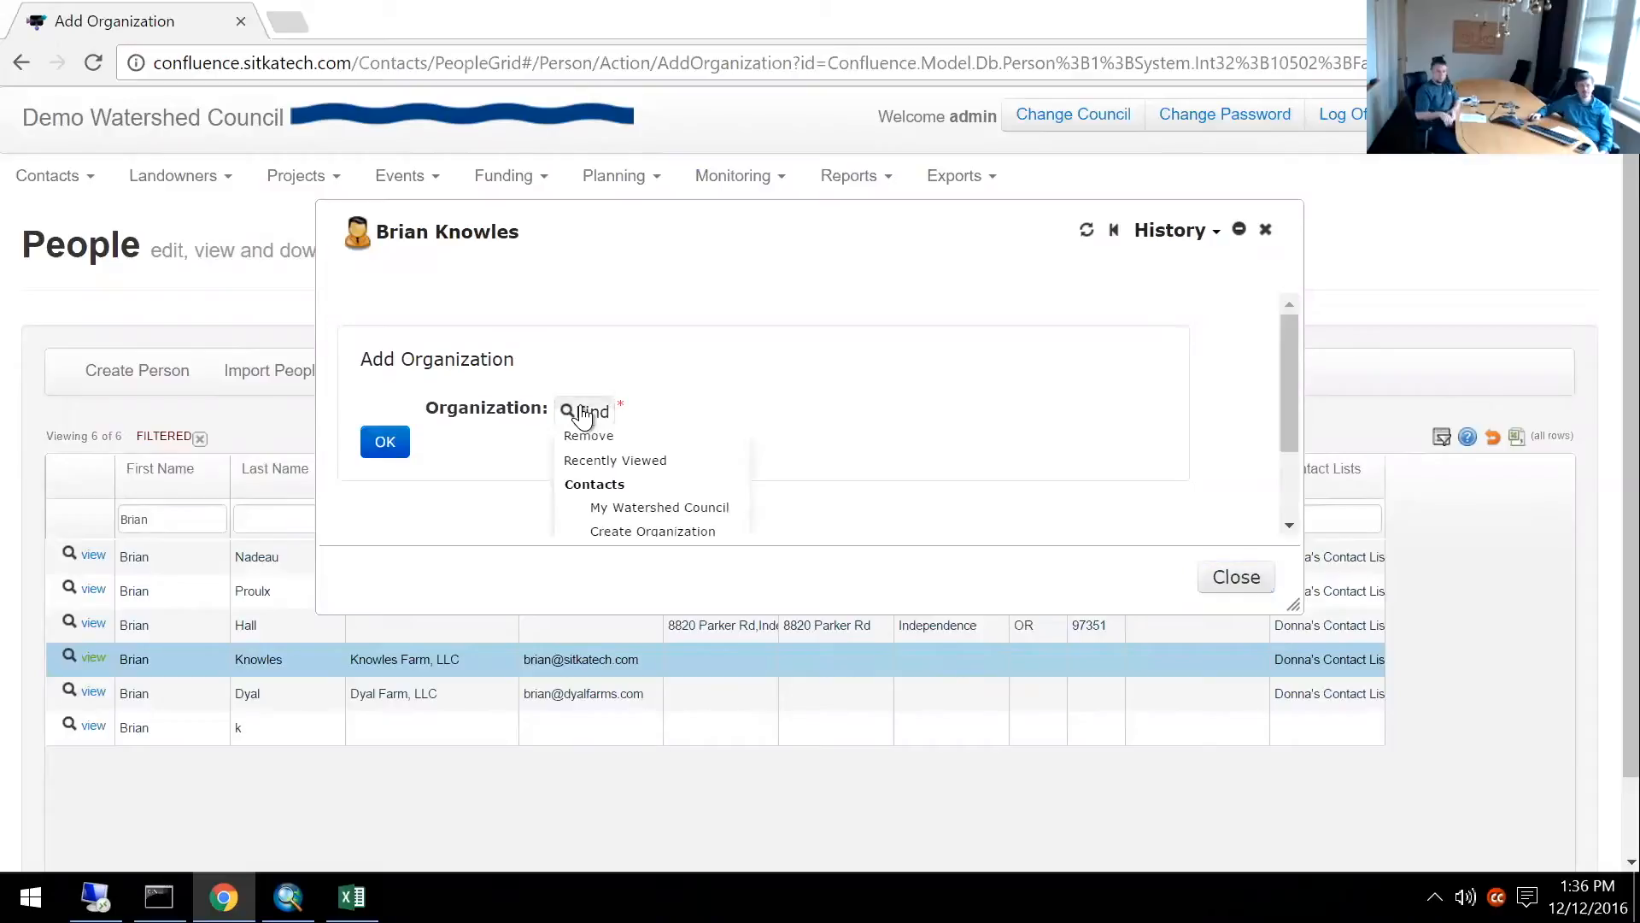
drag(1279, 356, 1273, 439)
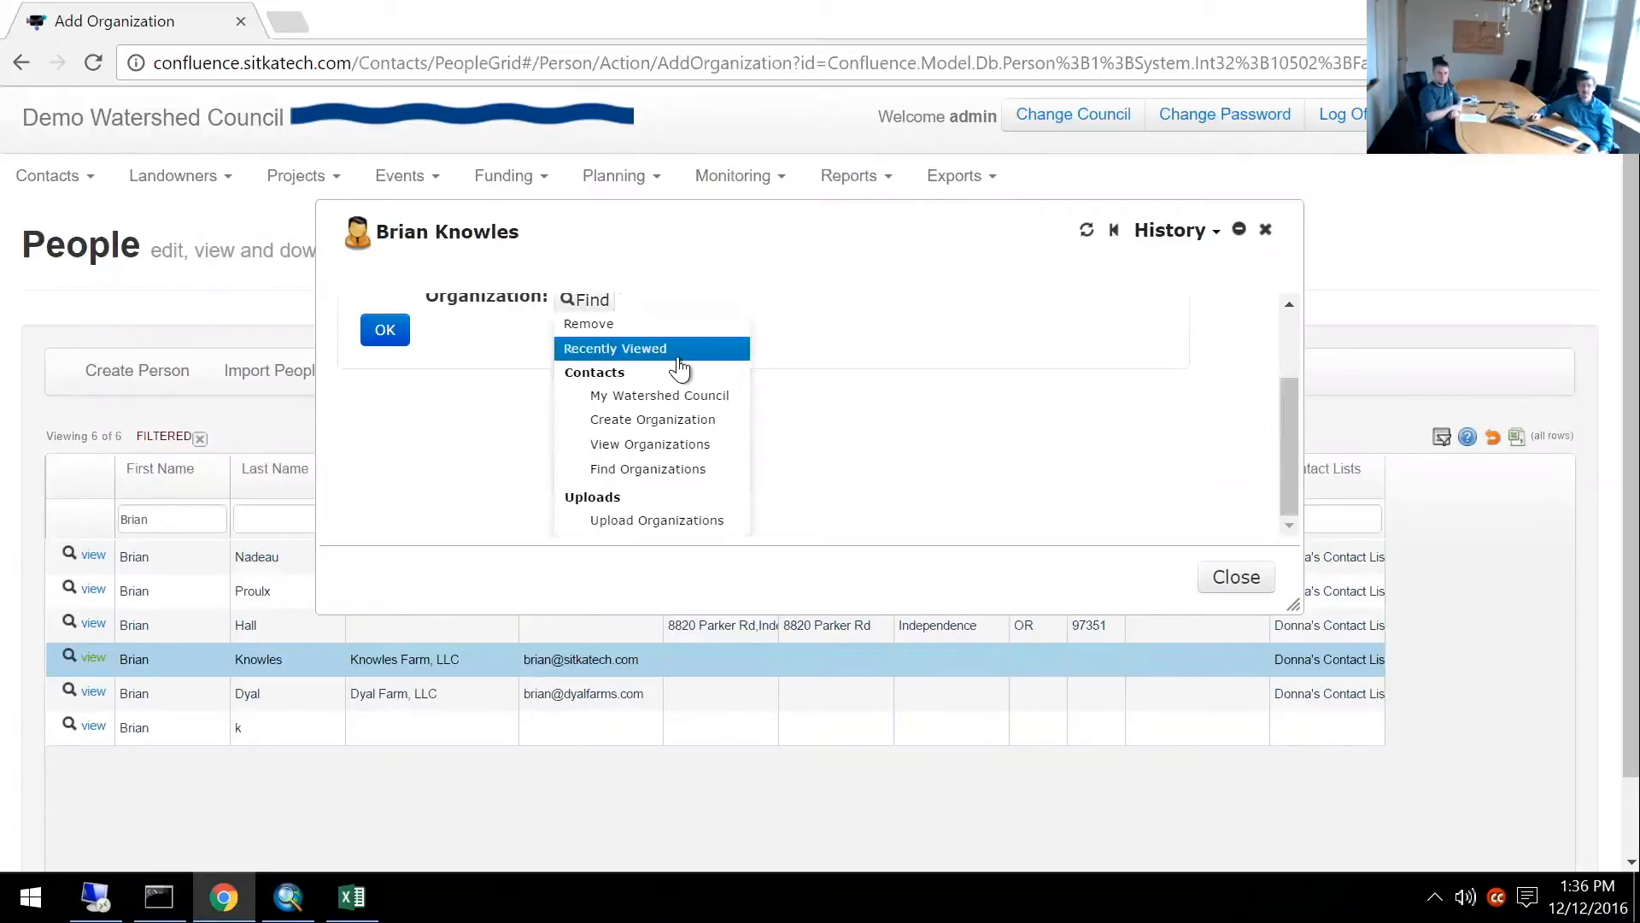
click(683, 475)
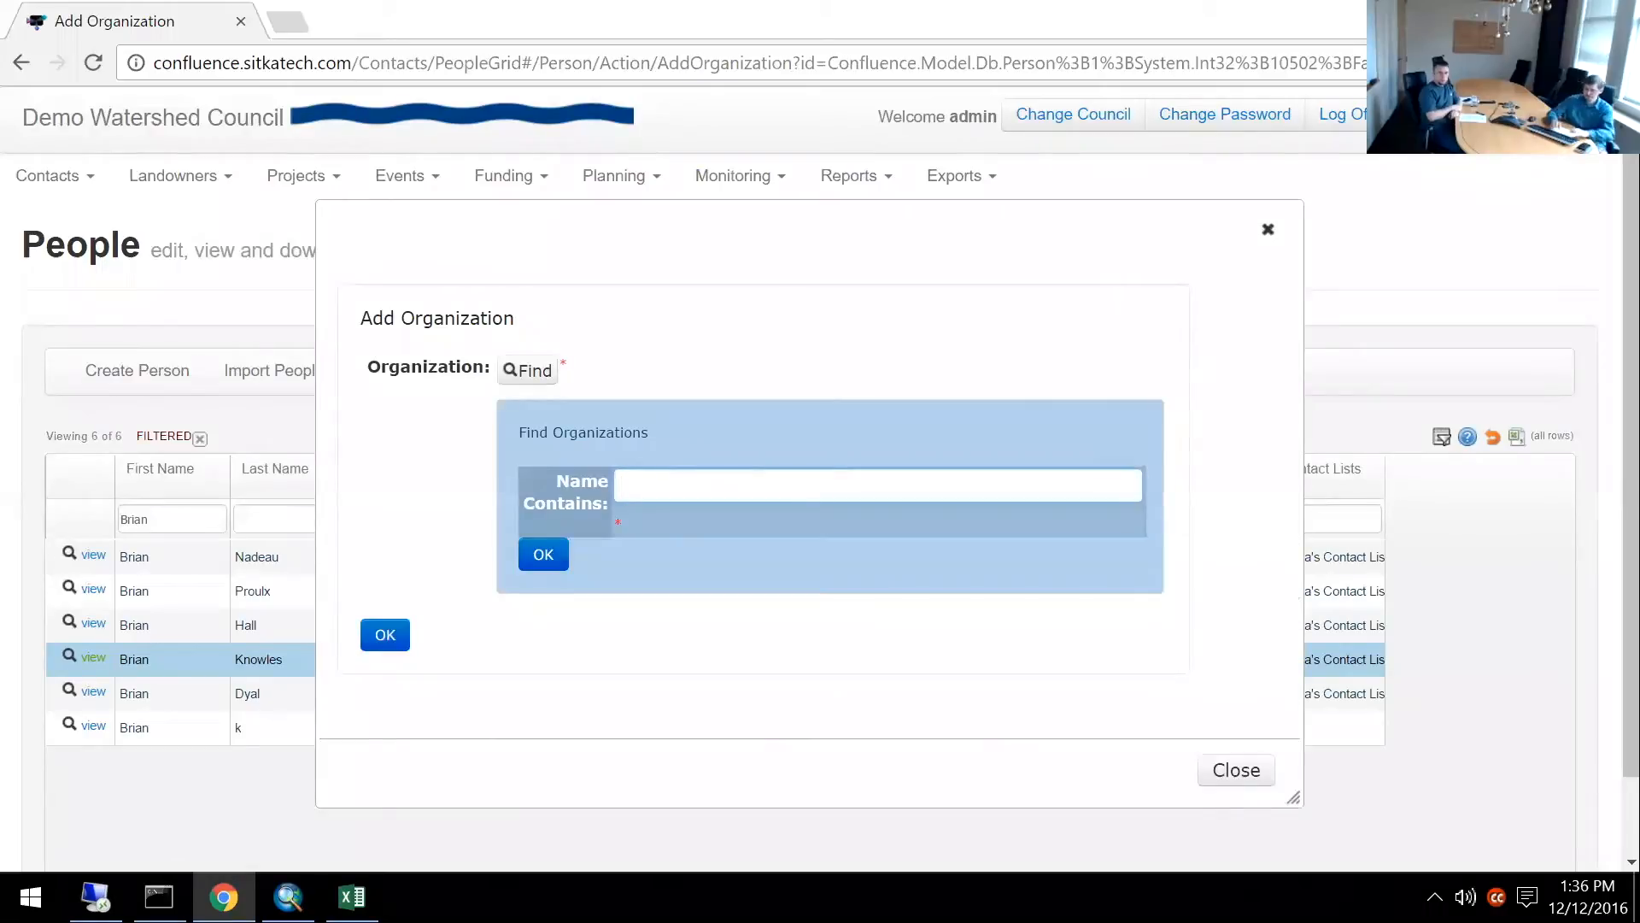
text(Littleton)
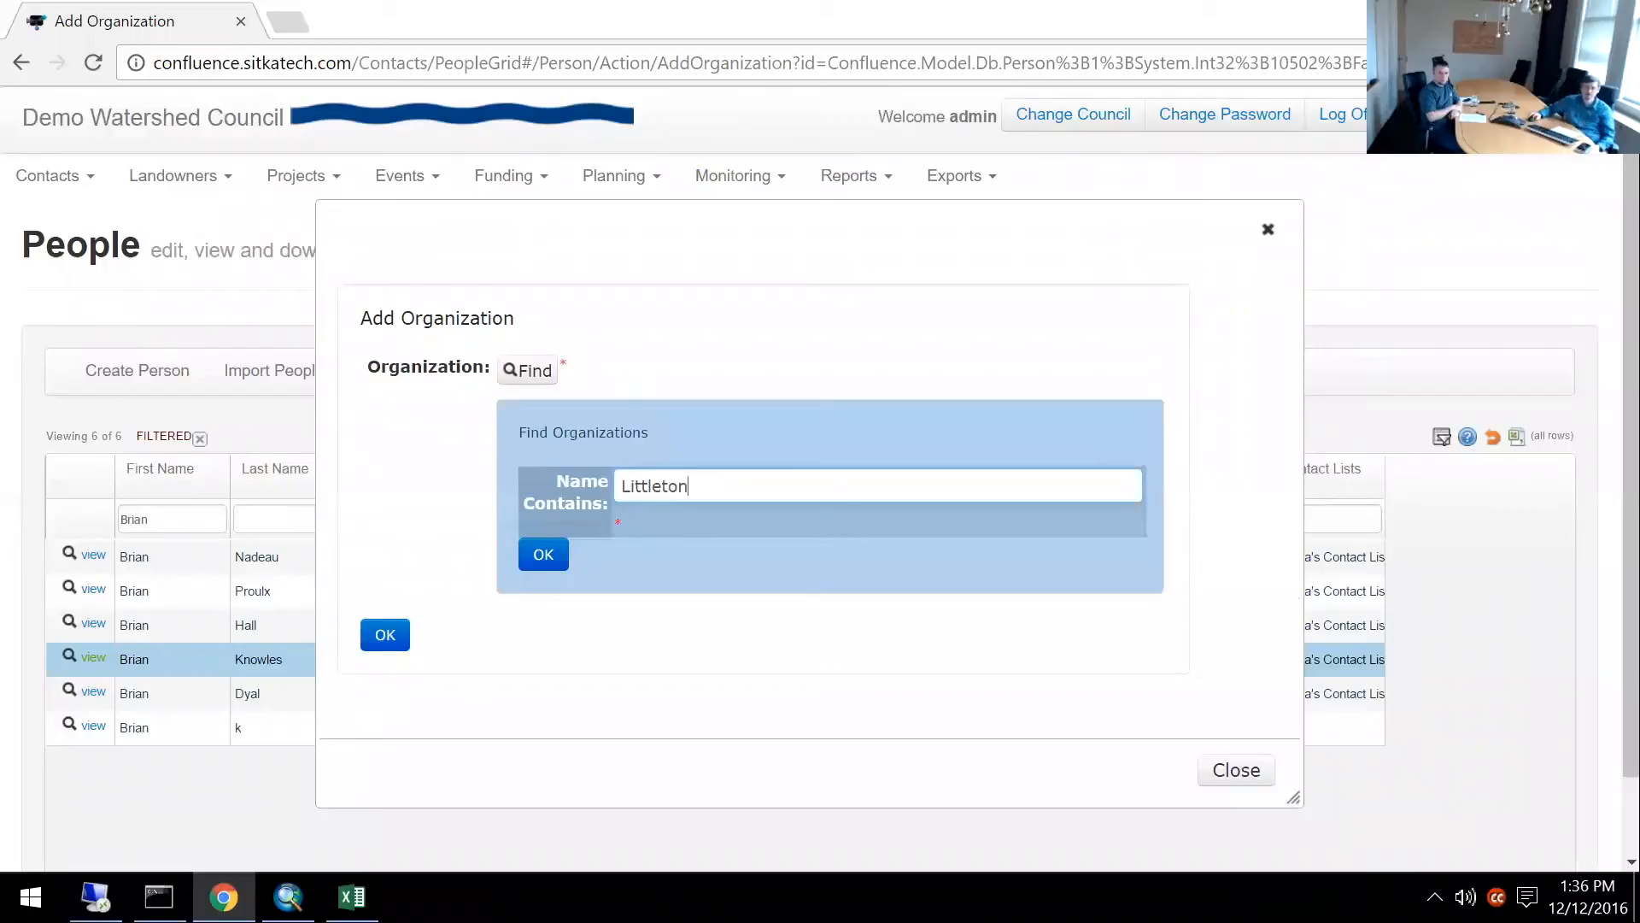
click(550, 554)
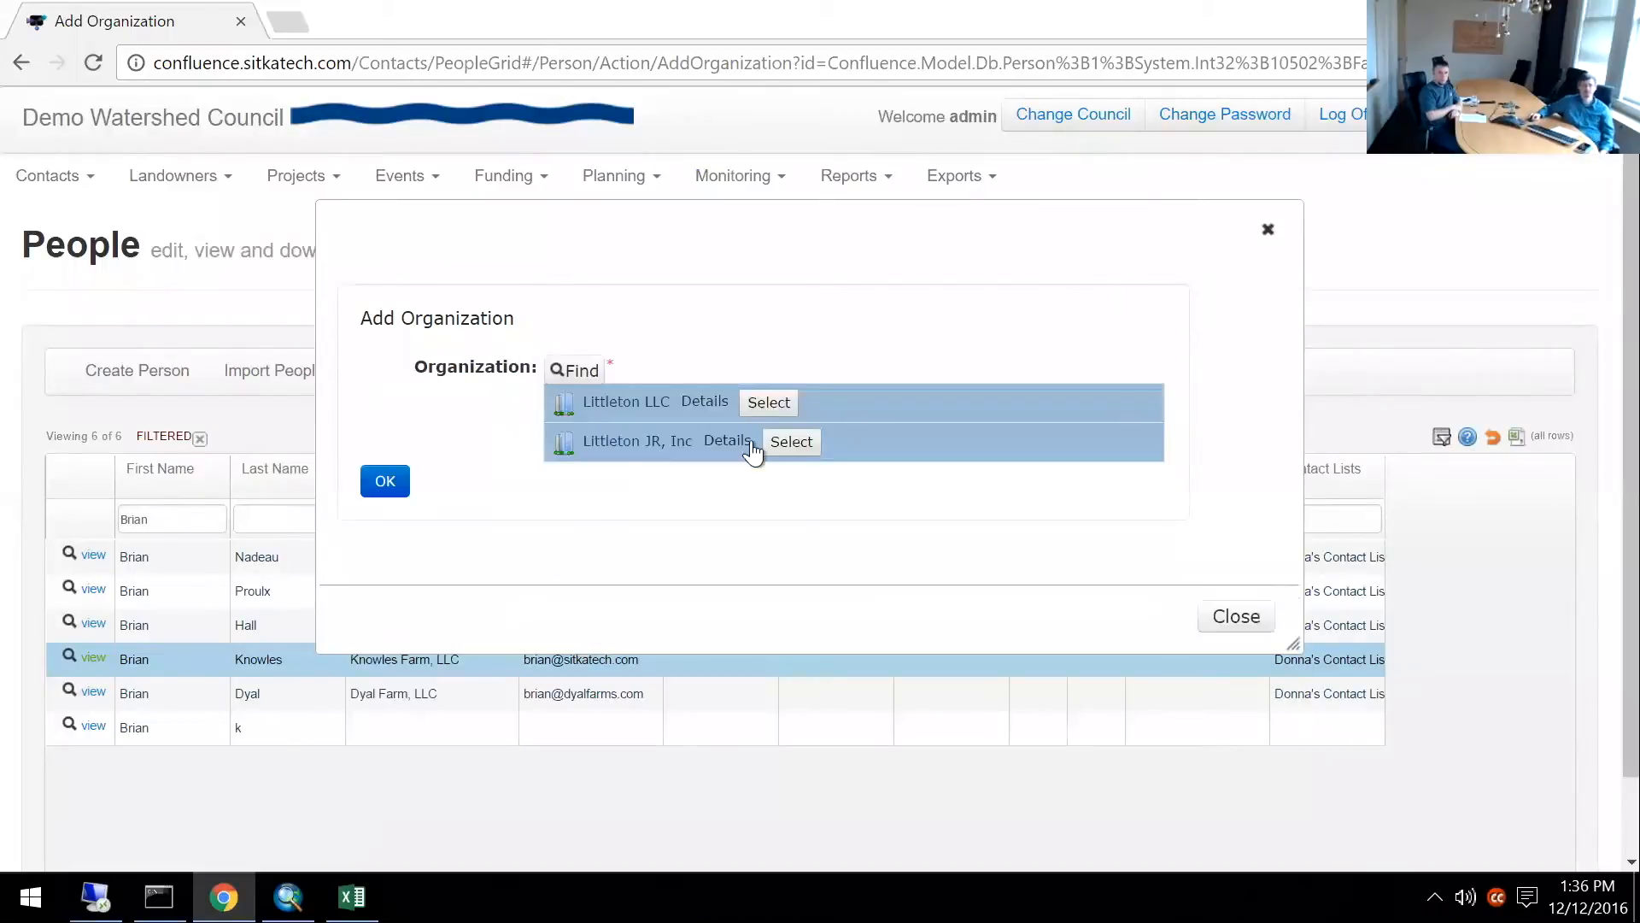
click(790, 442)
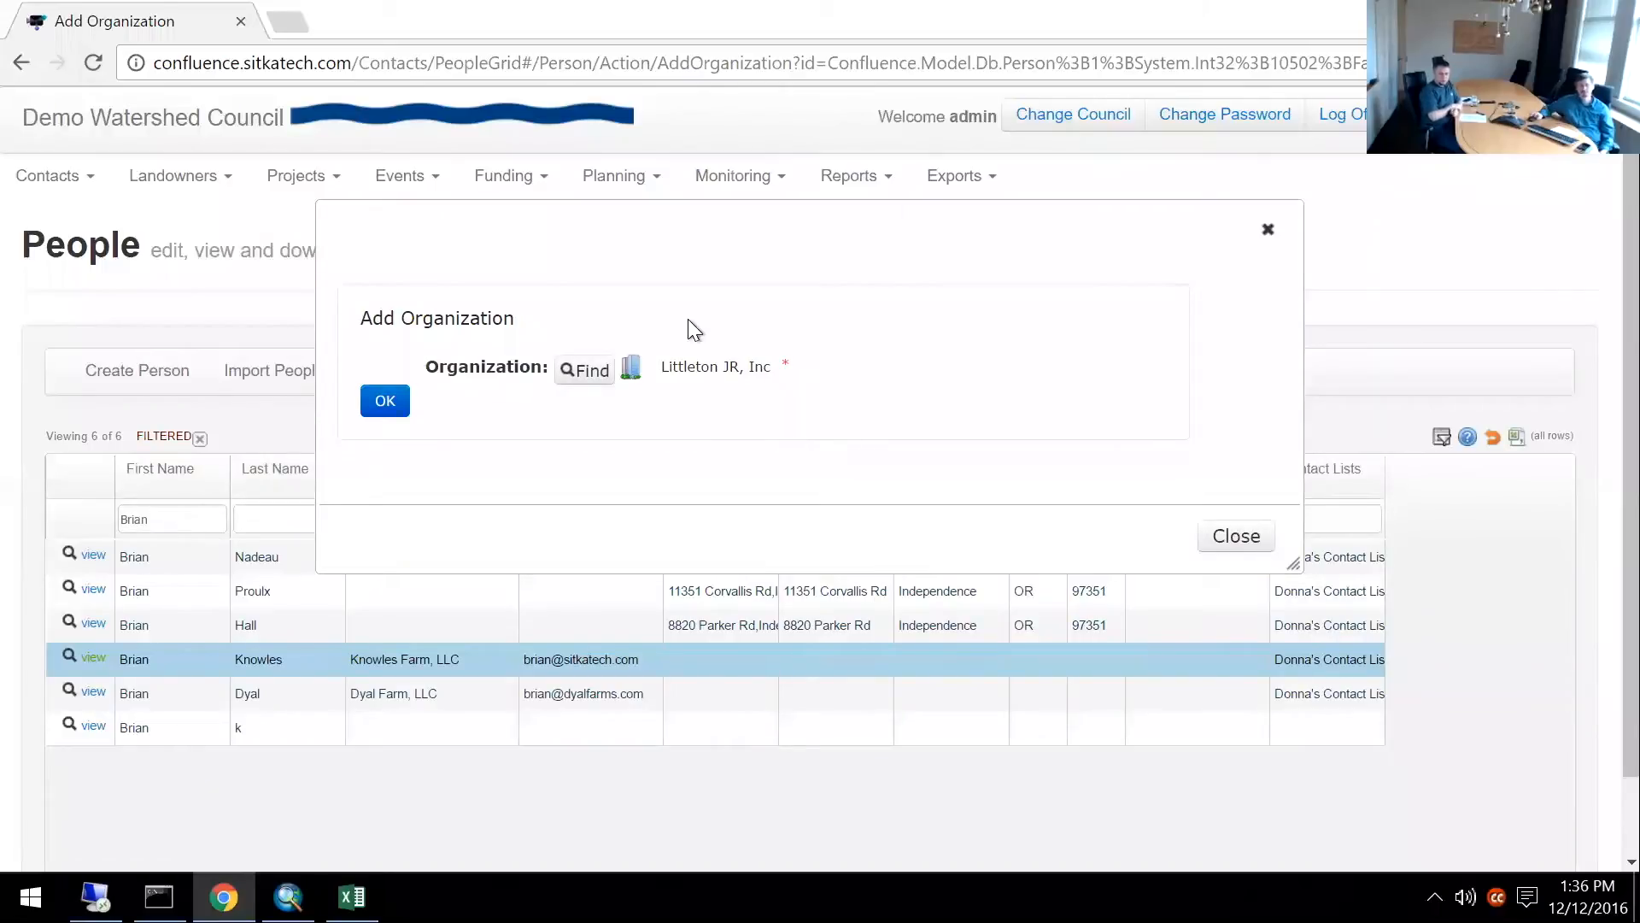
Confirm the selected organization and save the person's link to it with the organization title CEO.
click(390, 409)
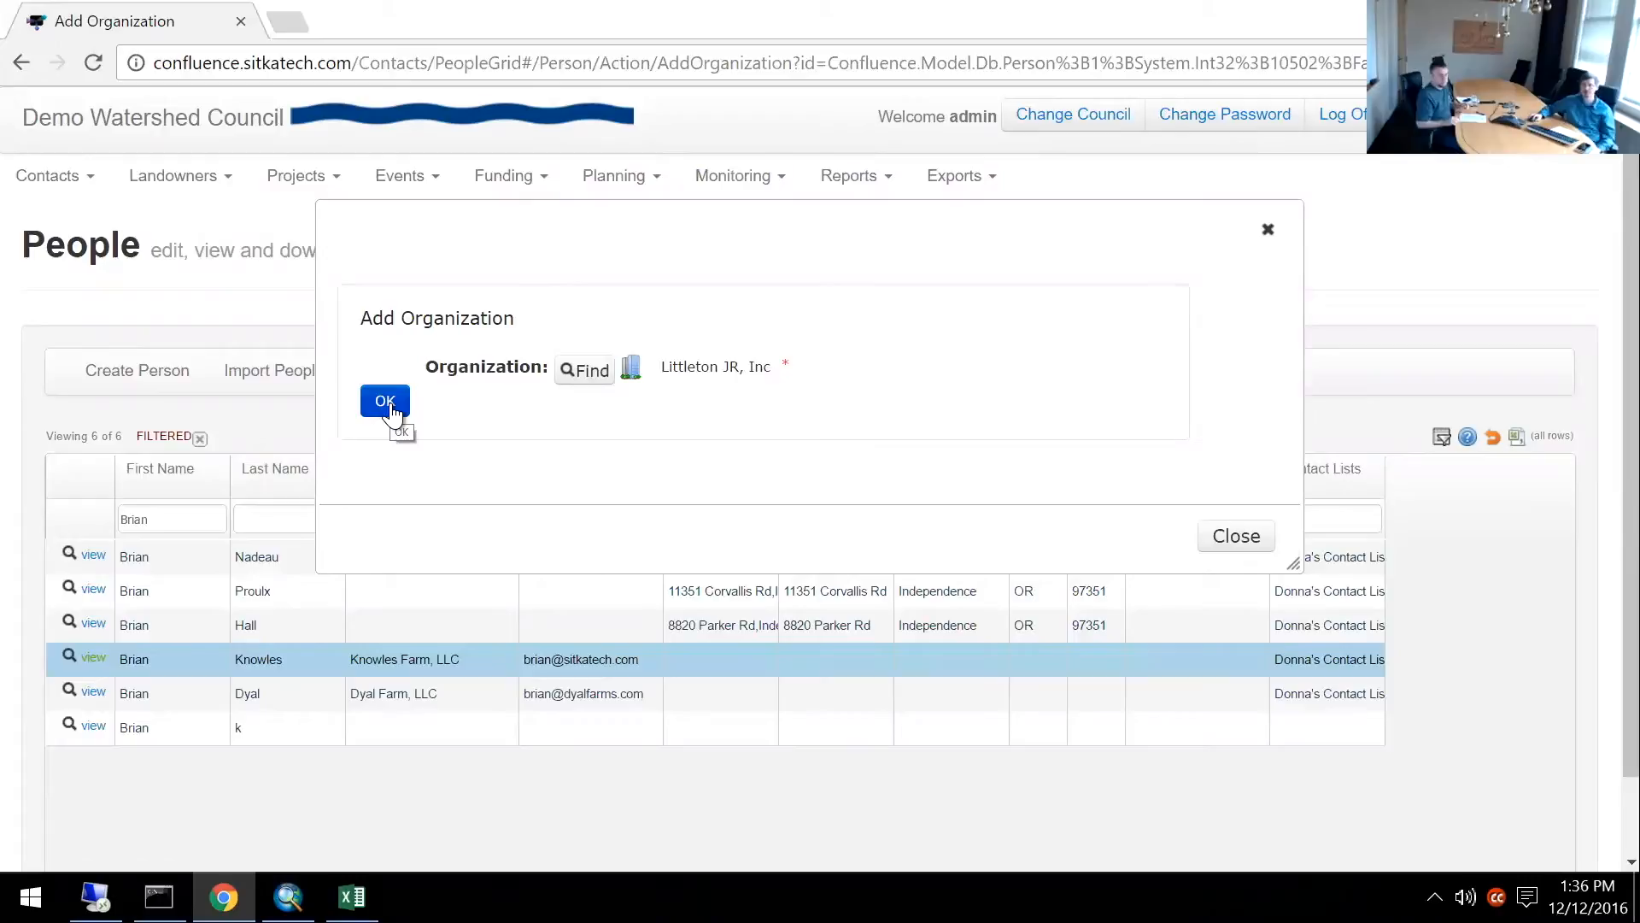
click(394, 410)
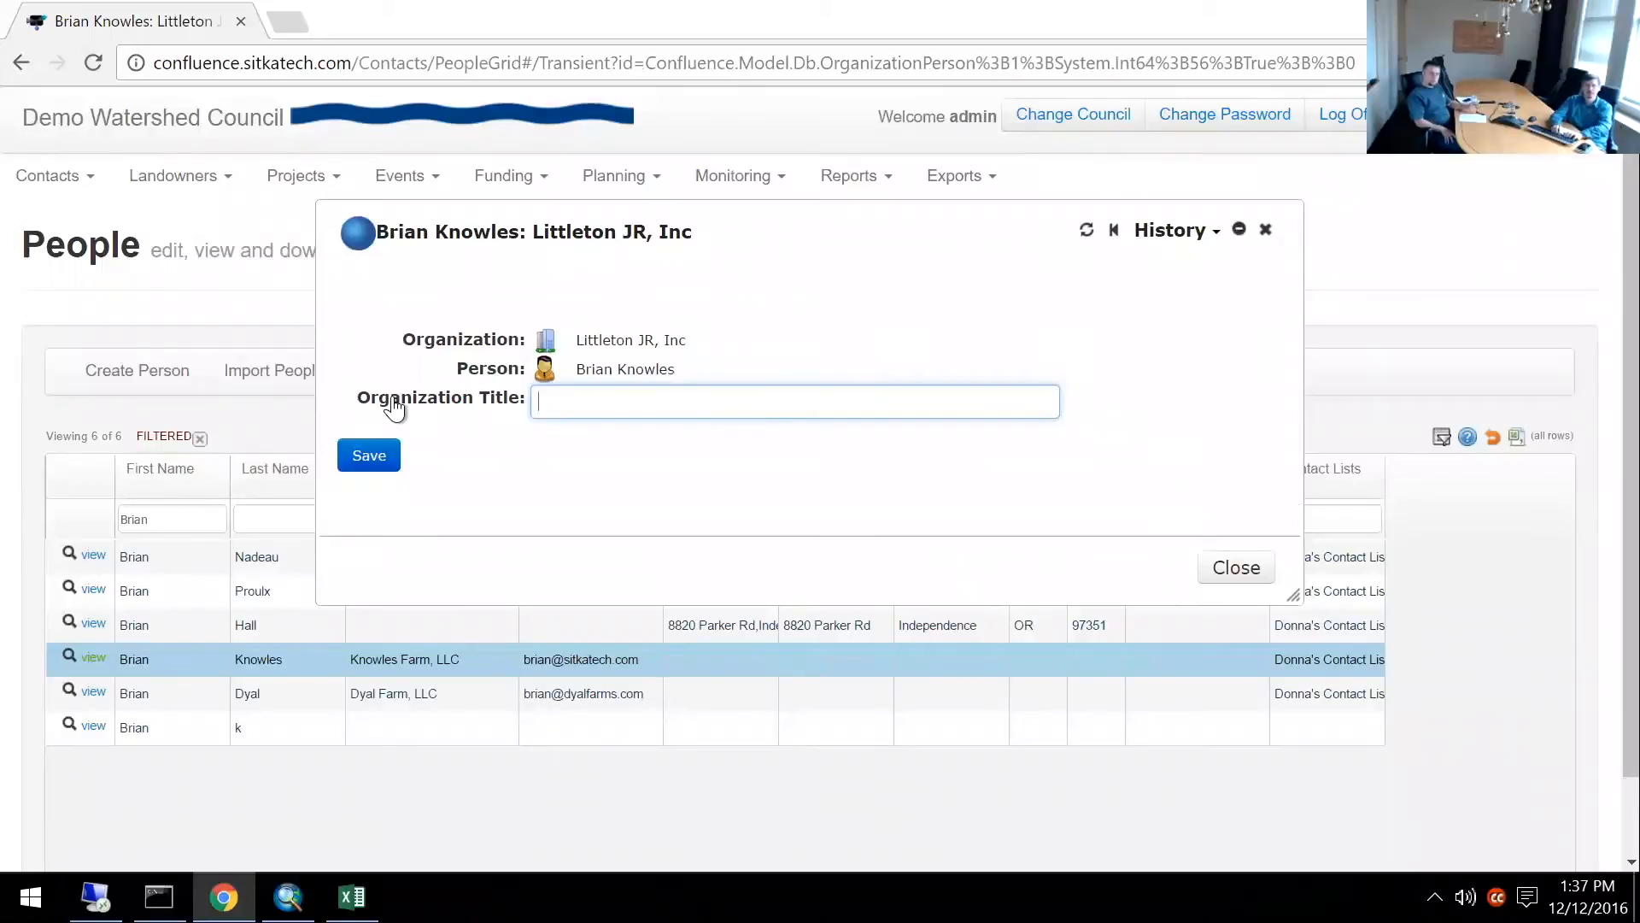
text(CEO)
click(363, 456)
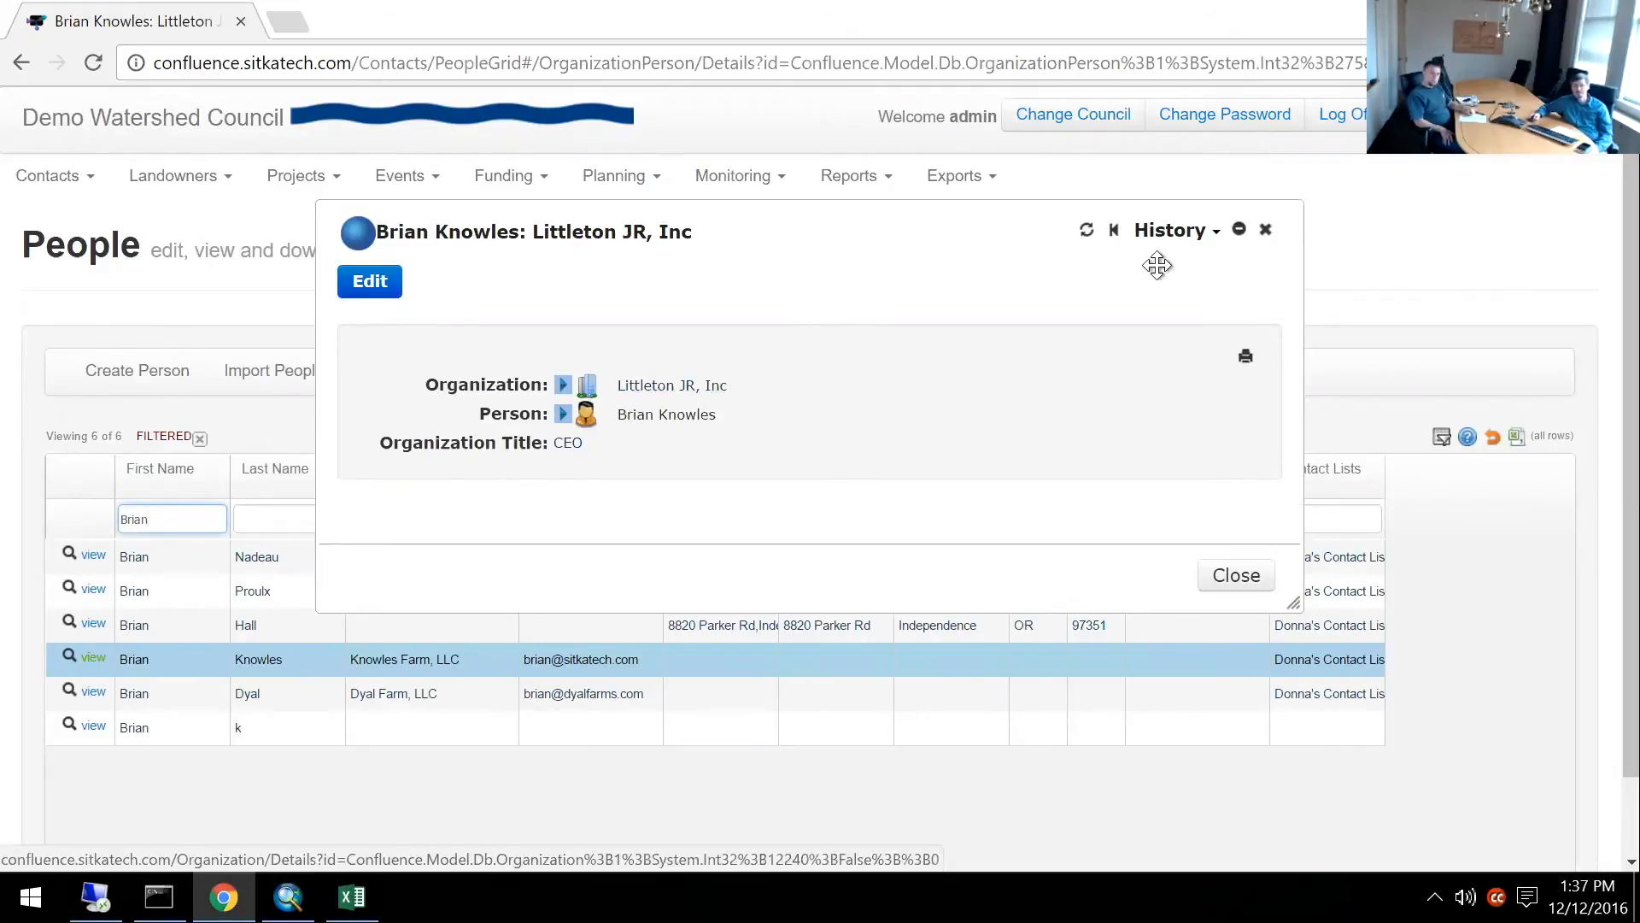
Revisit Littleton JR, Inc from the viewing history, expand its people to check the link, and close the details.
click(1217, 232)
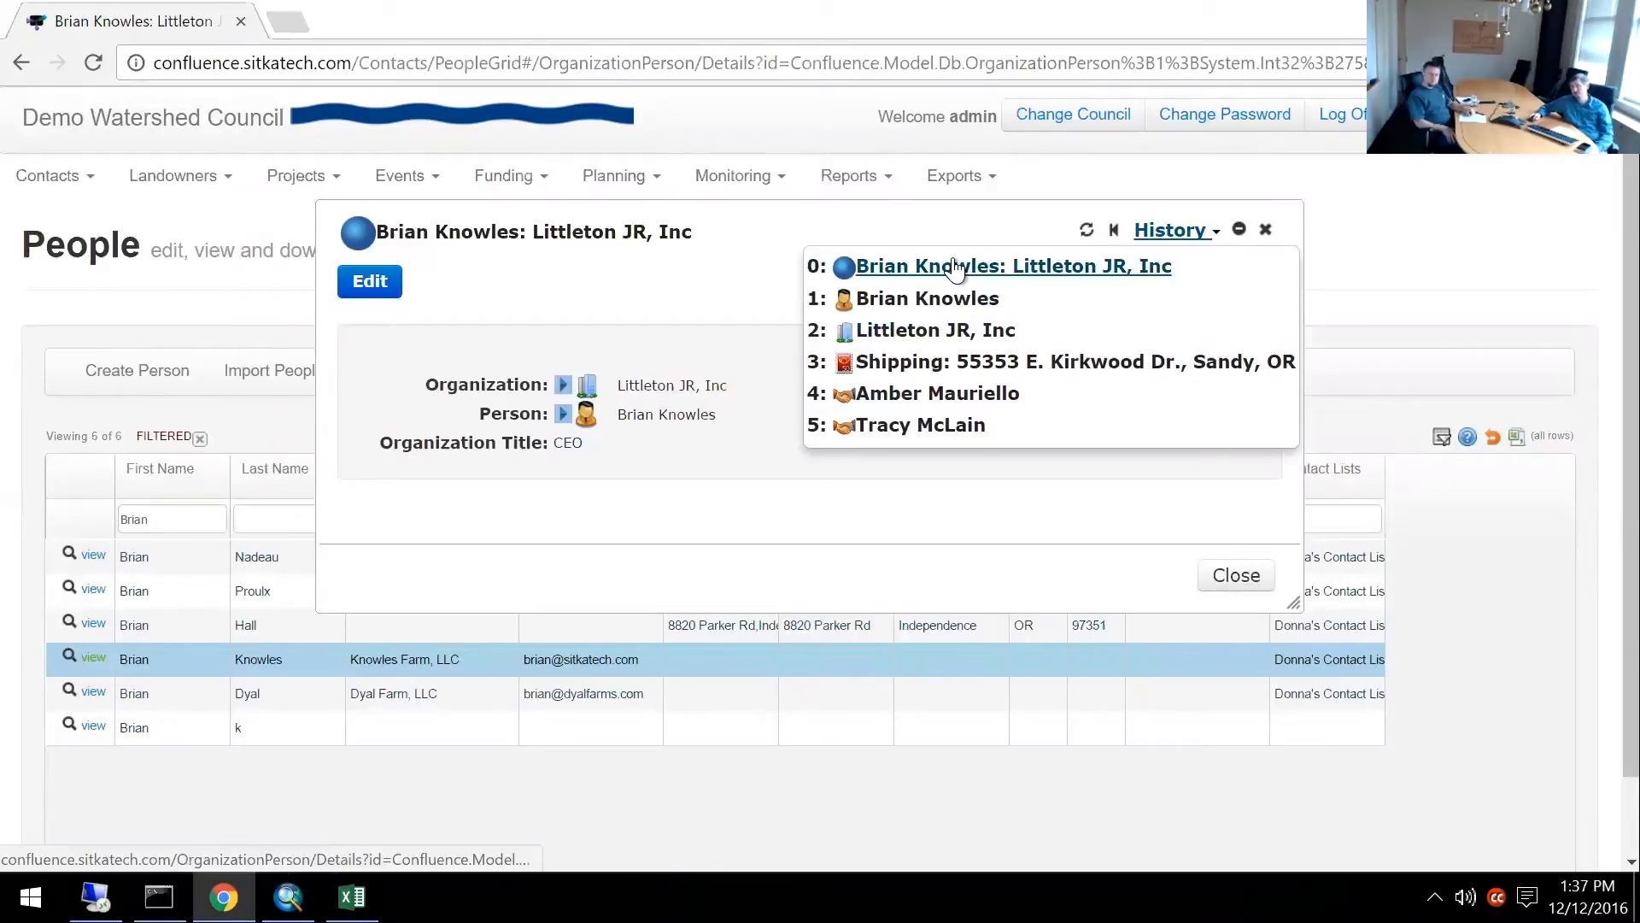
click(955, 330)
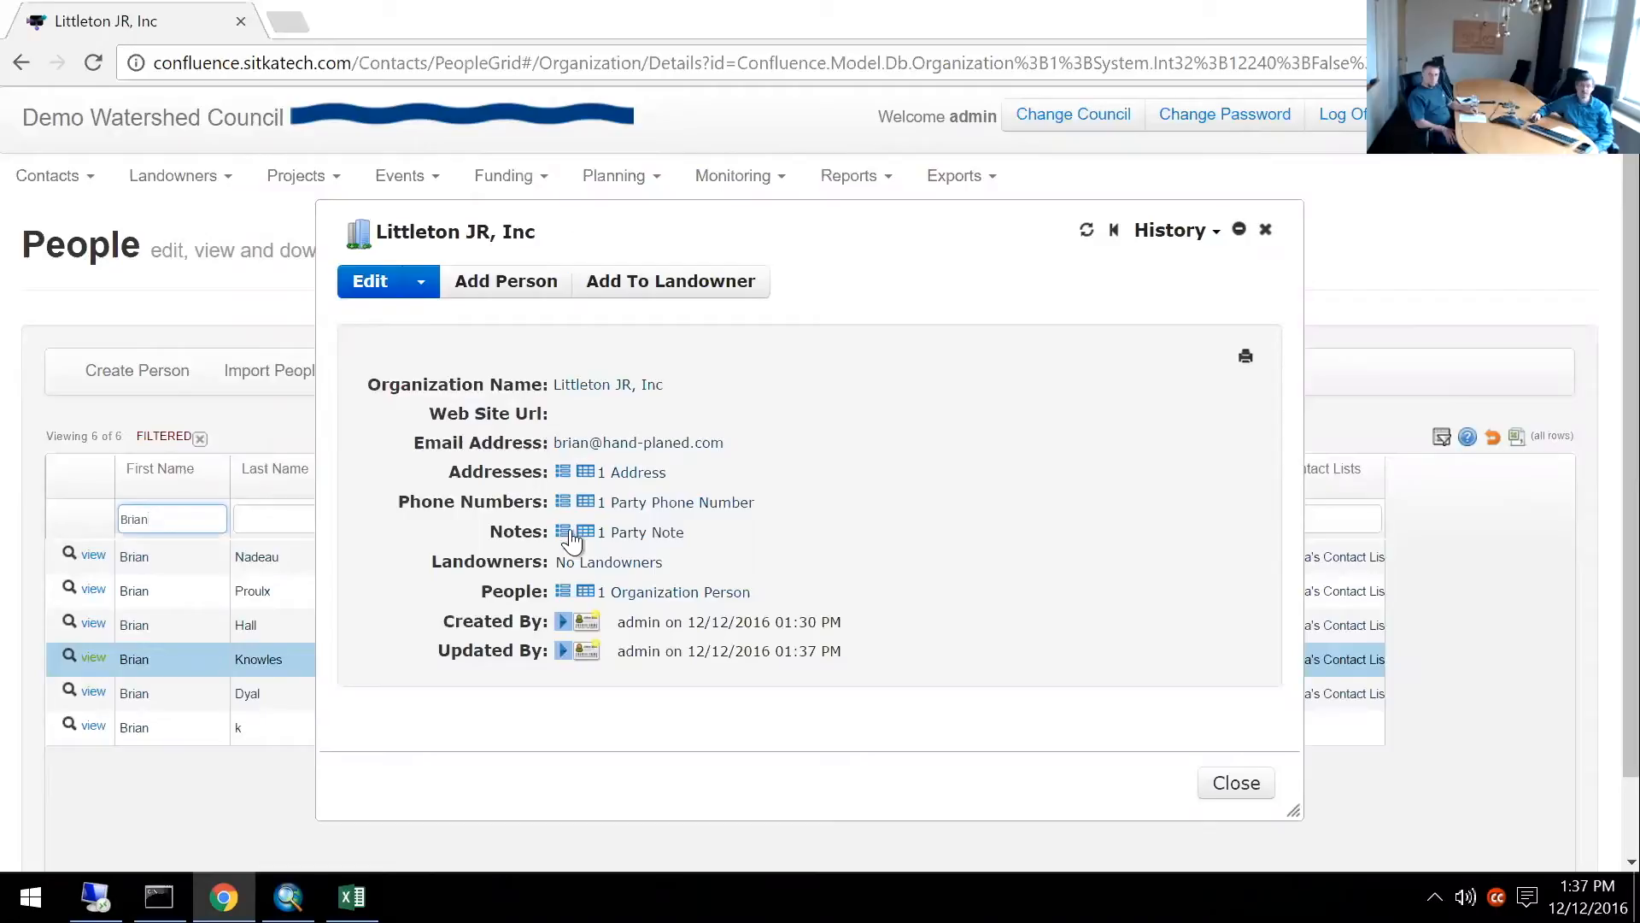
click(568, 592)
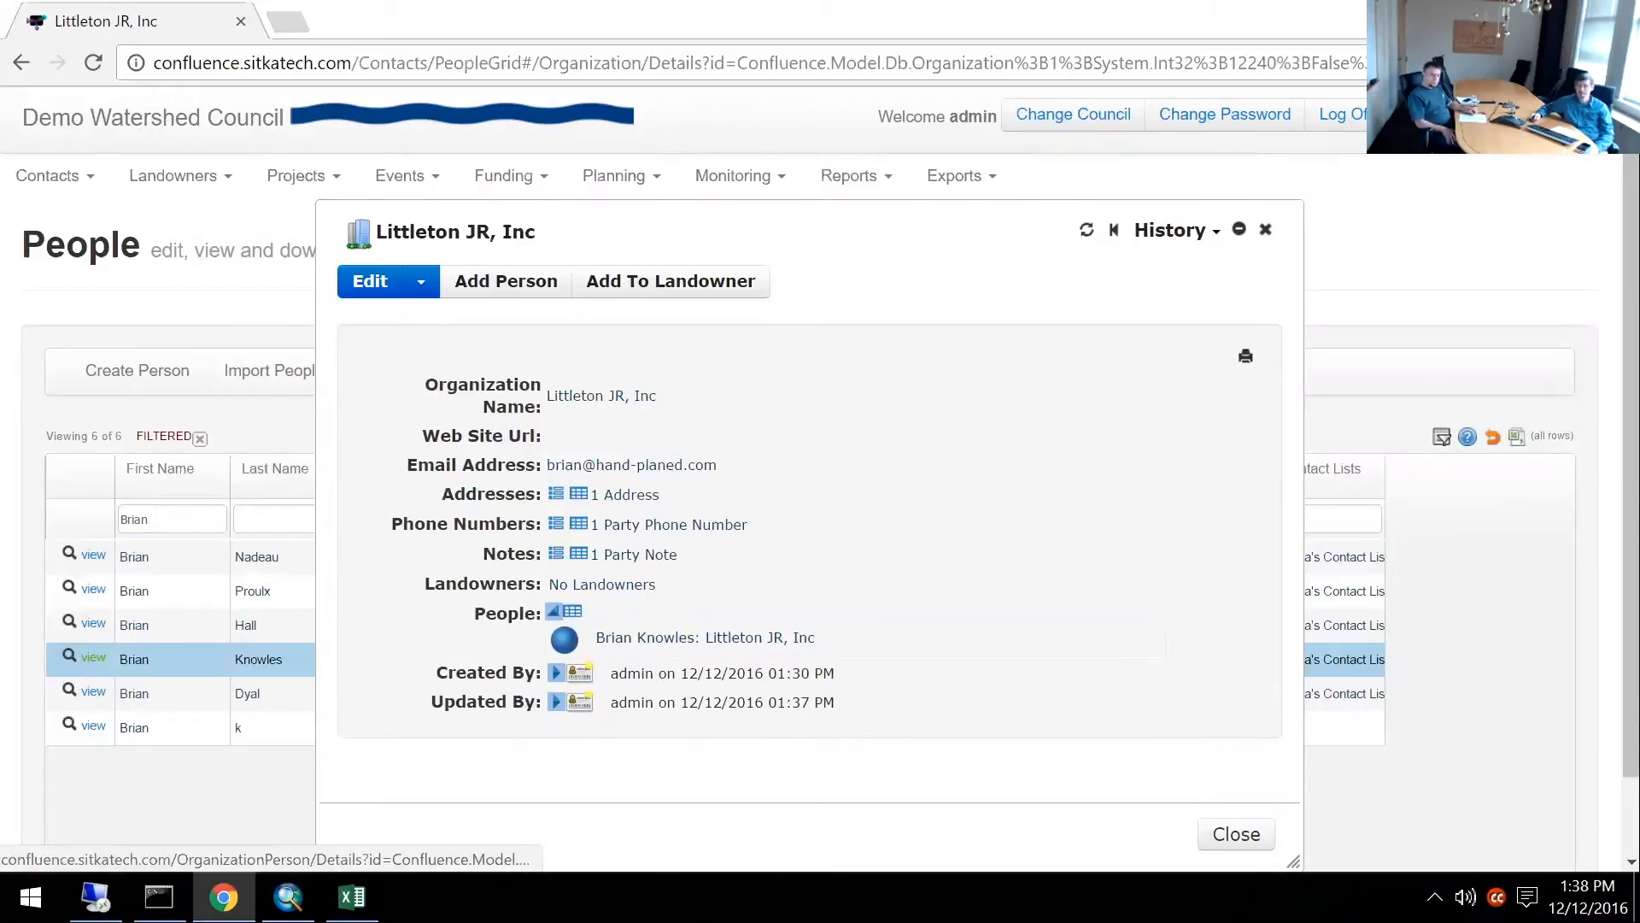
click(1217, 842)
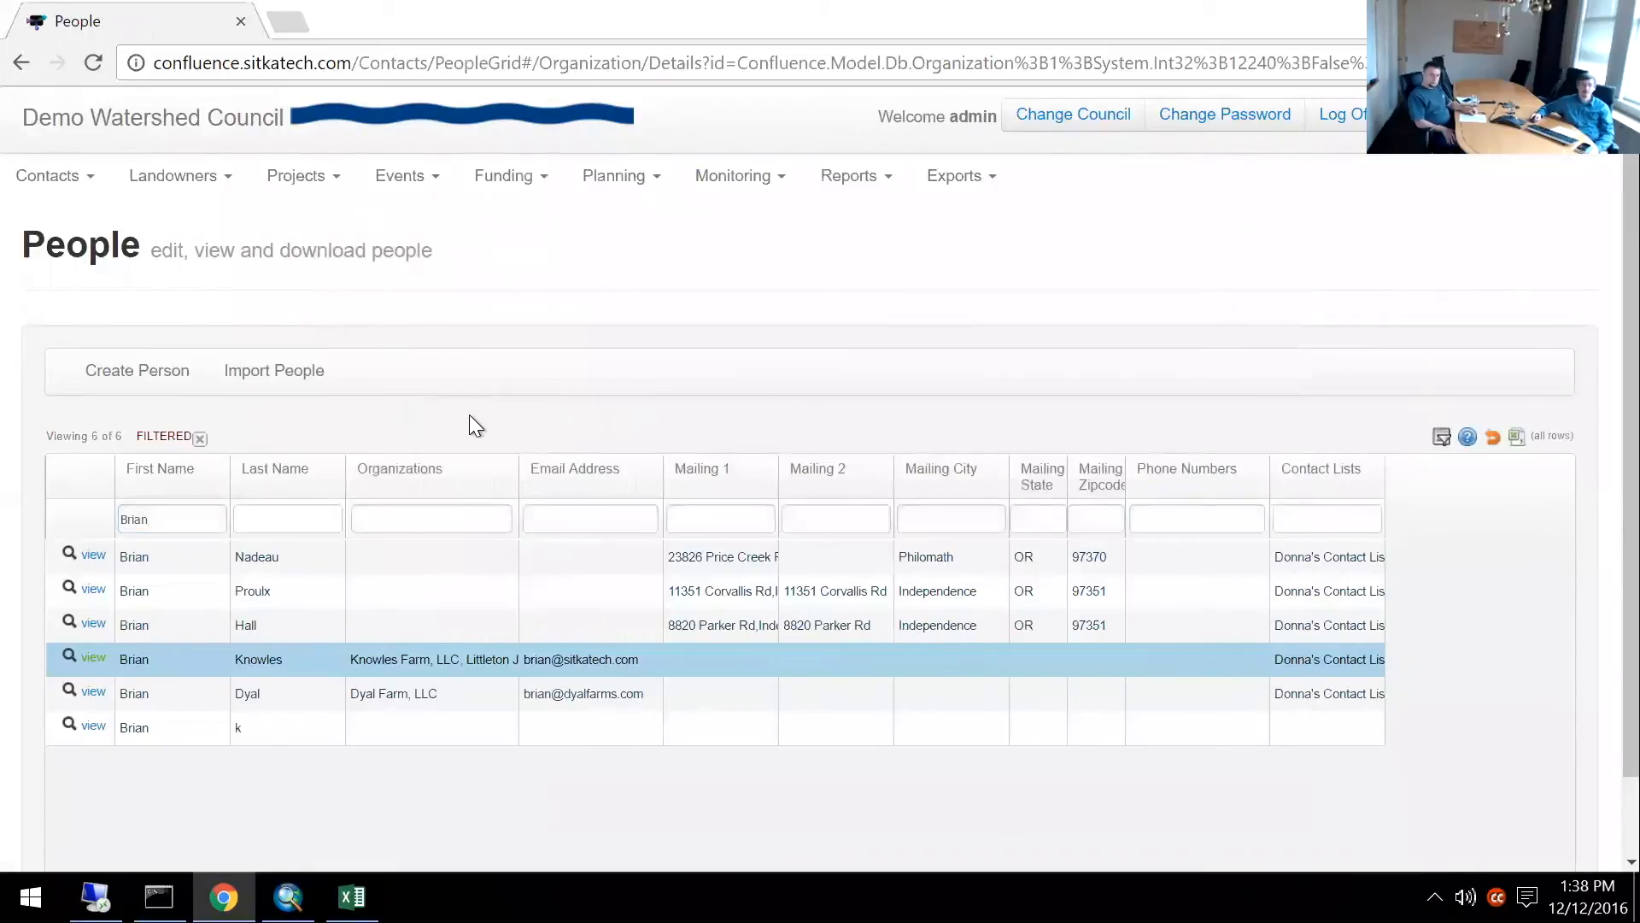
Go to the contact lists and start a new one titled "Winter 2017 Outreach List".
click(49, 196)
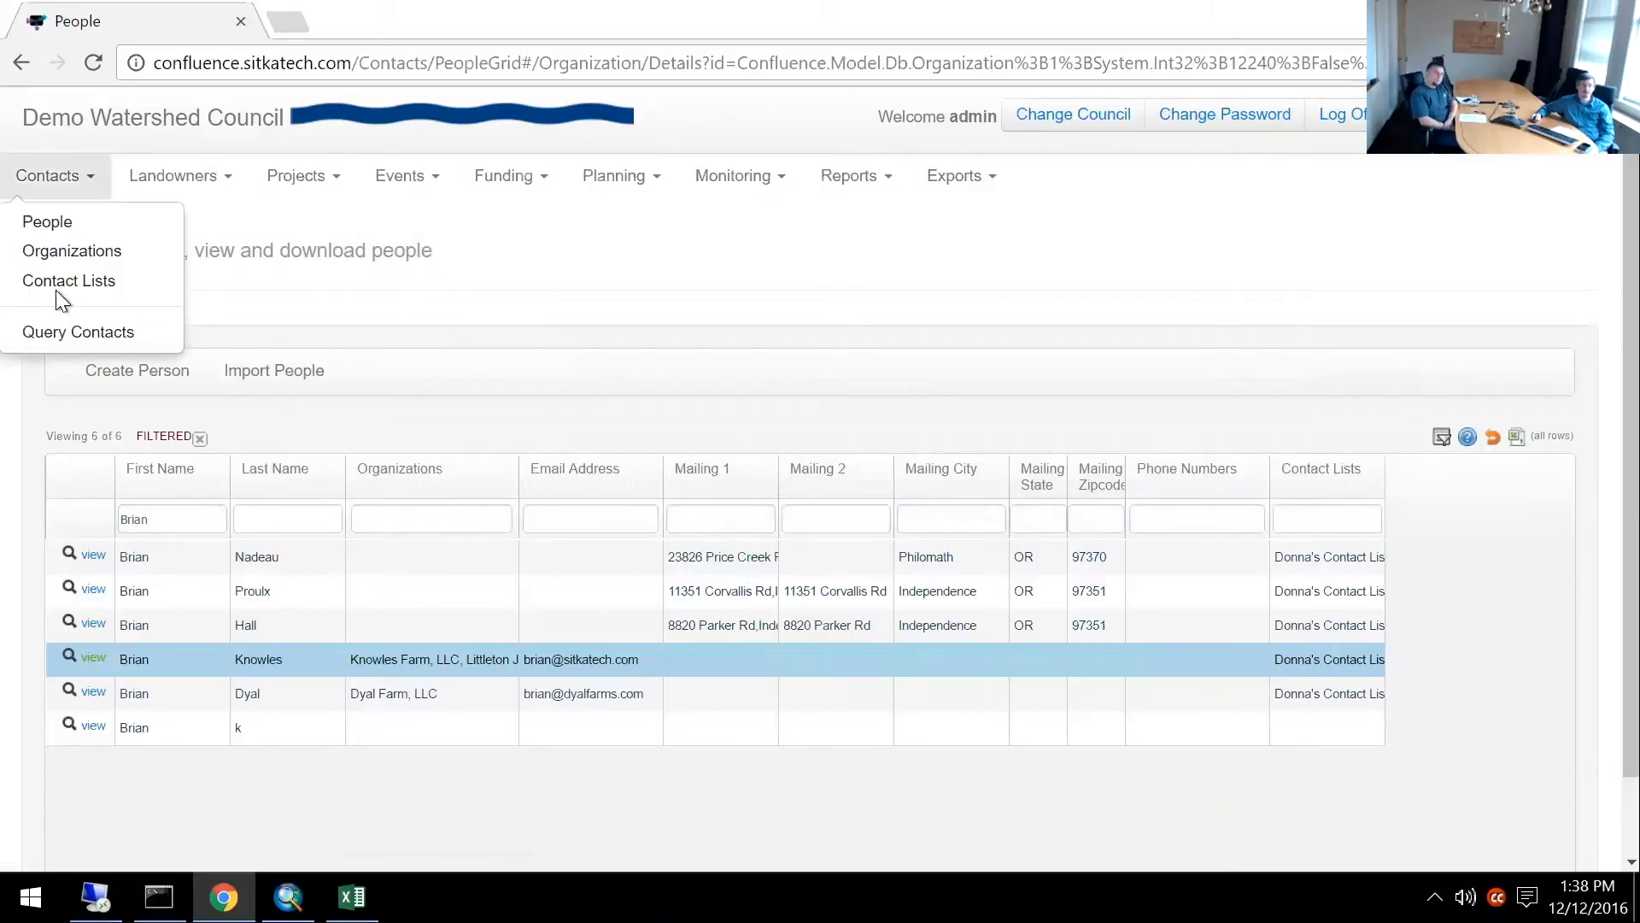
click(56, 290)
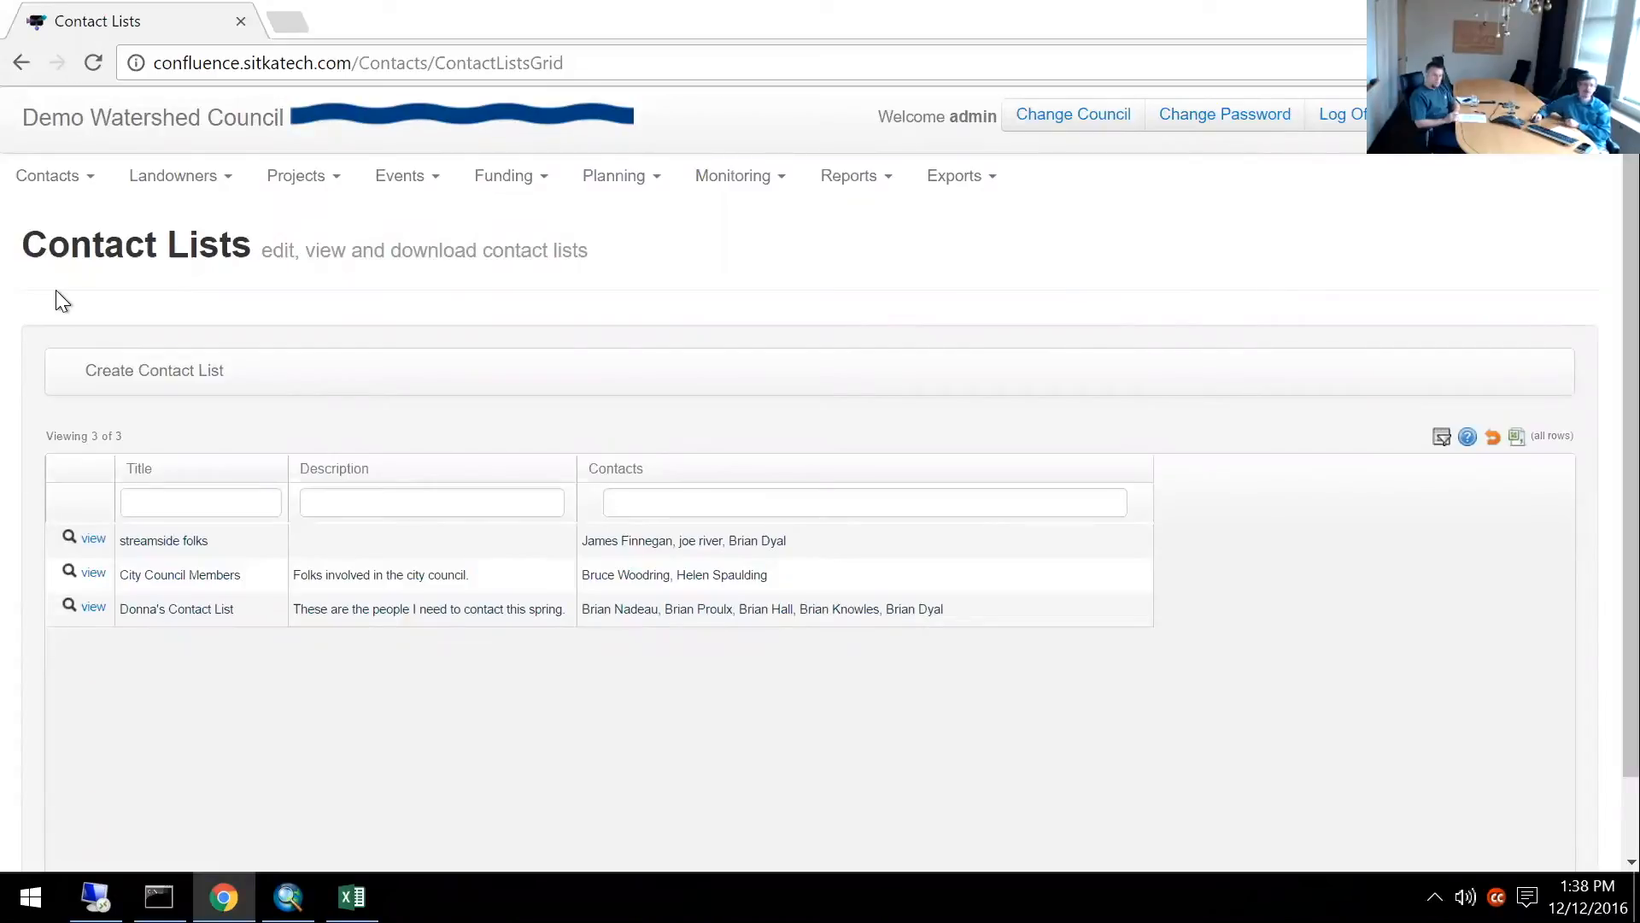
click(203, 393)
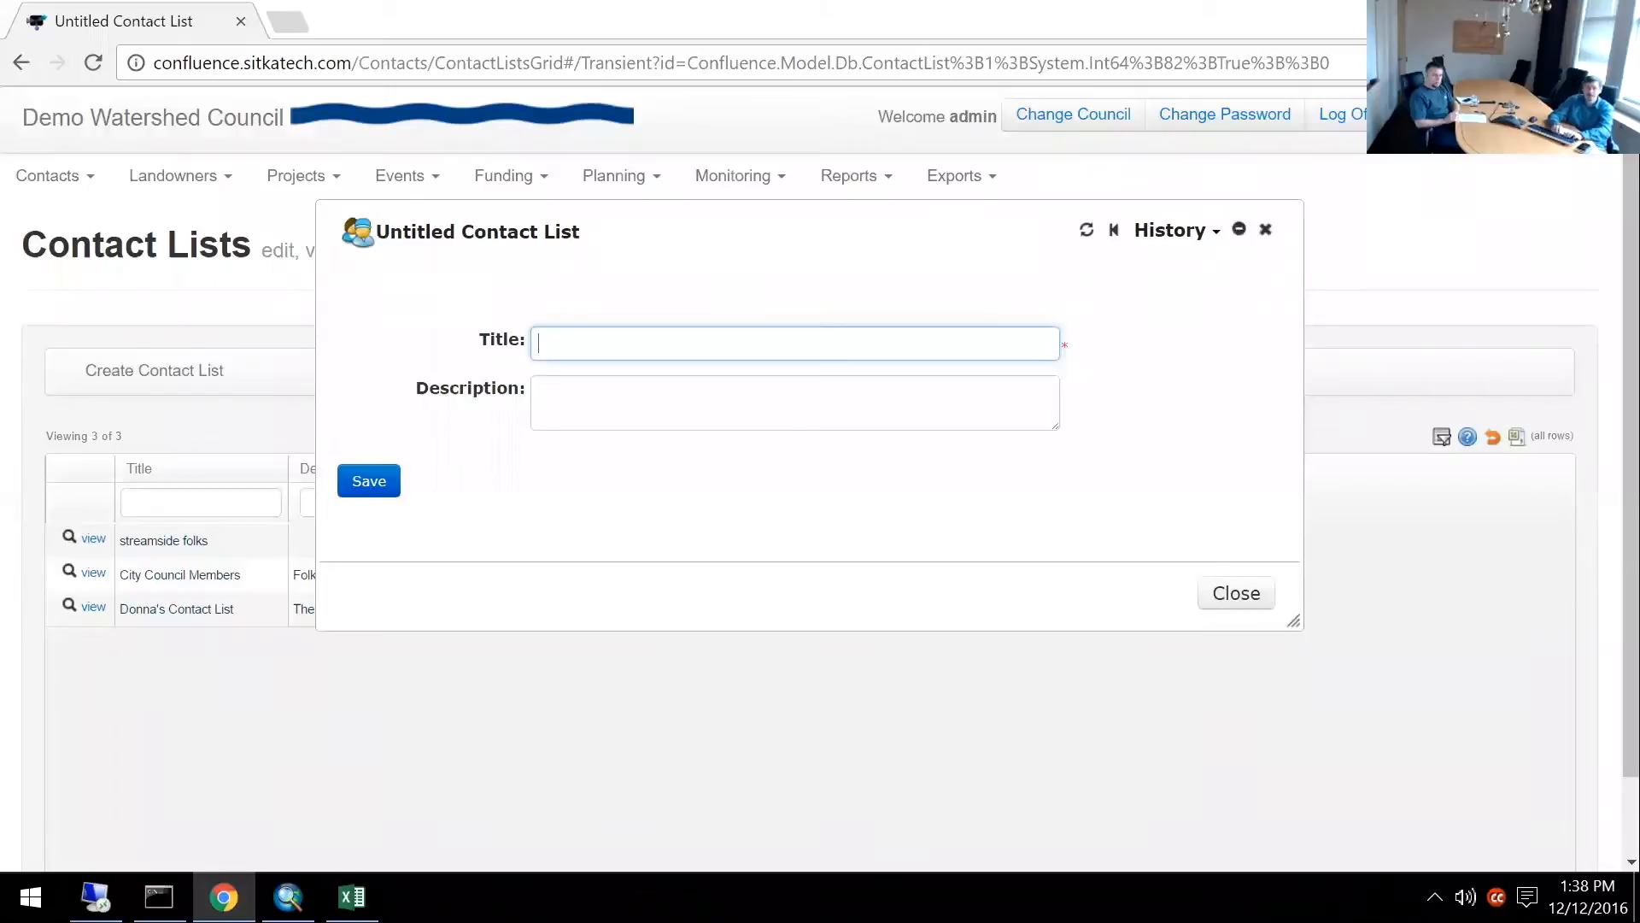
text(Winter 201)
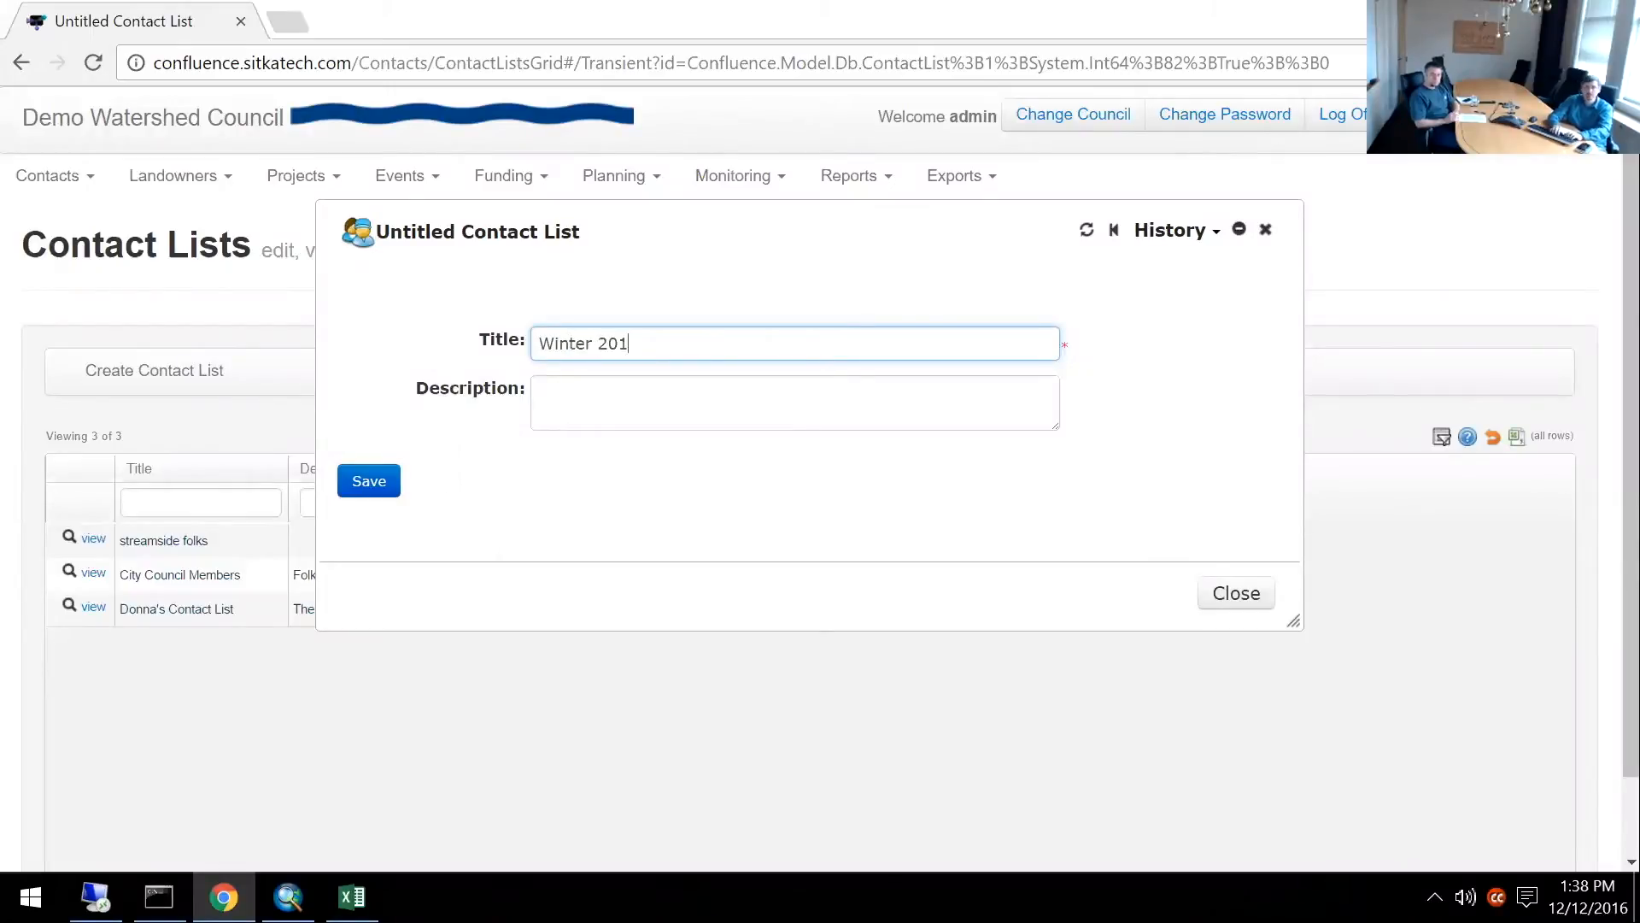
text(7 )
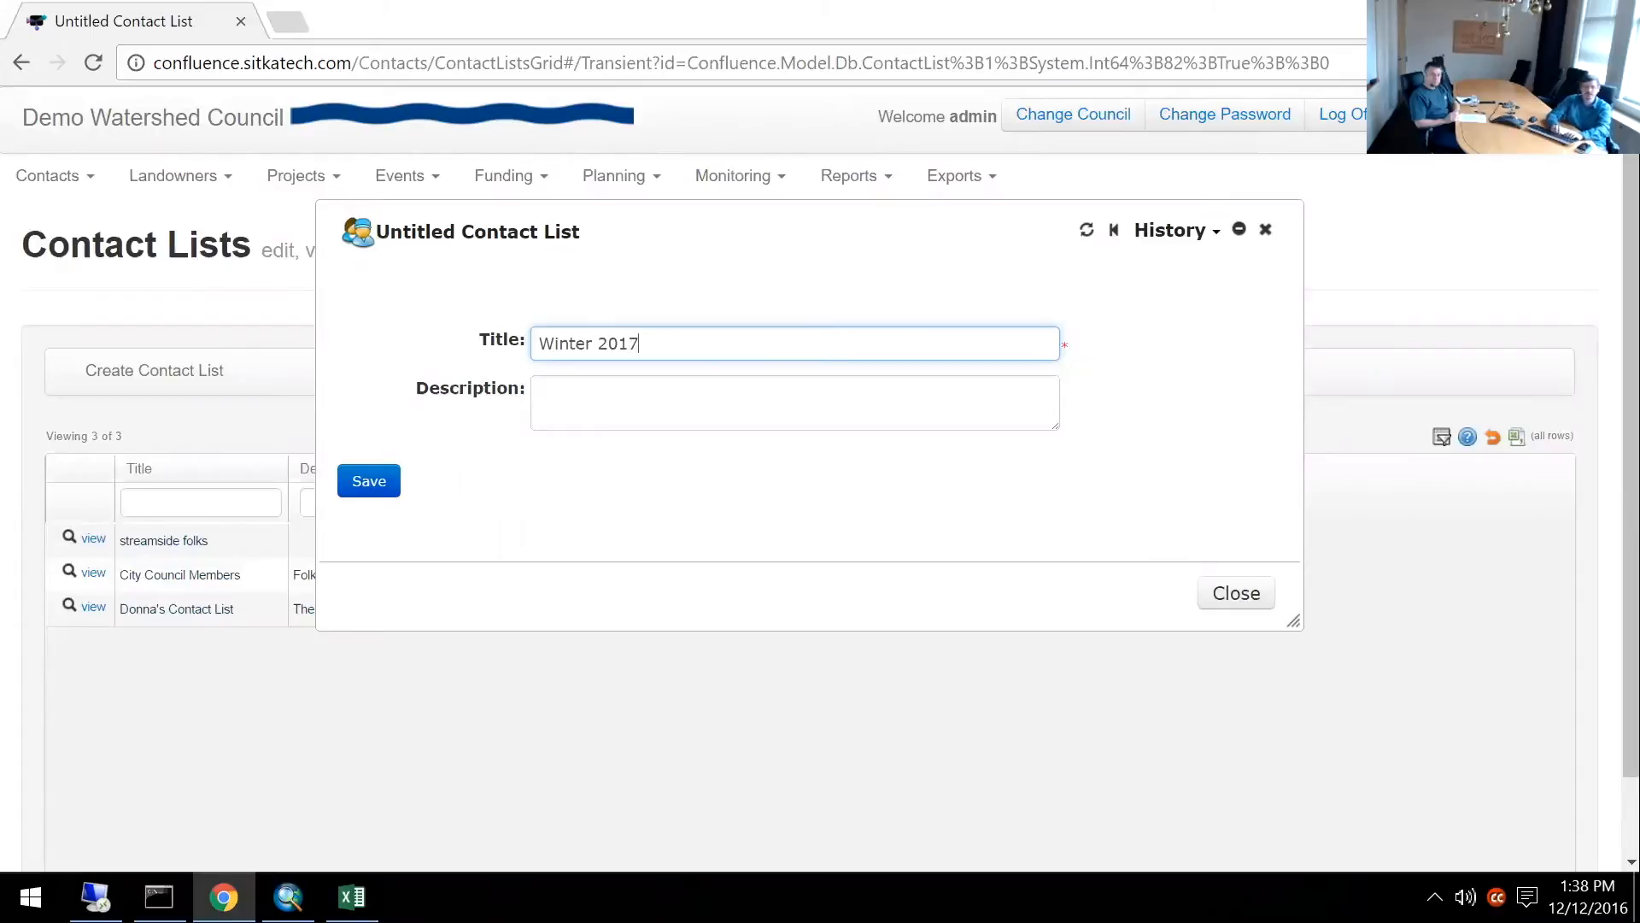
text(Outreach List)
key(Tab)
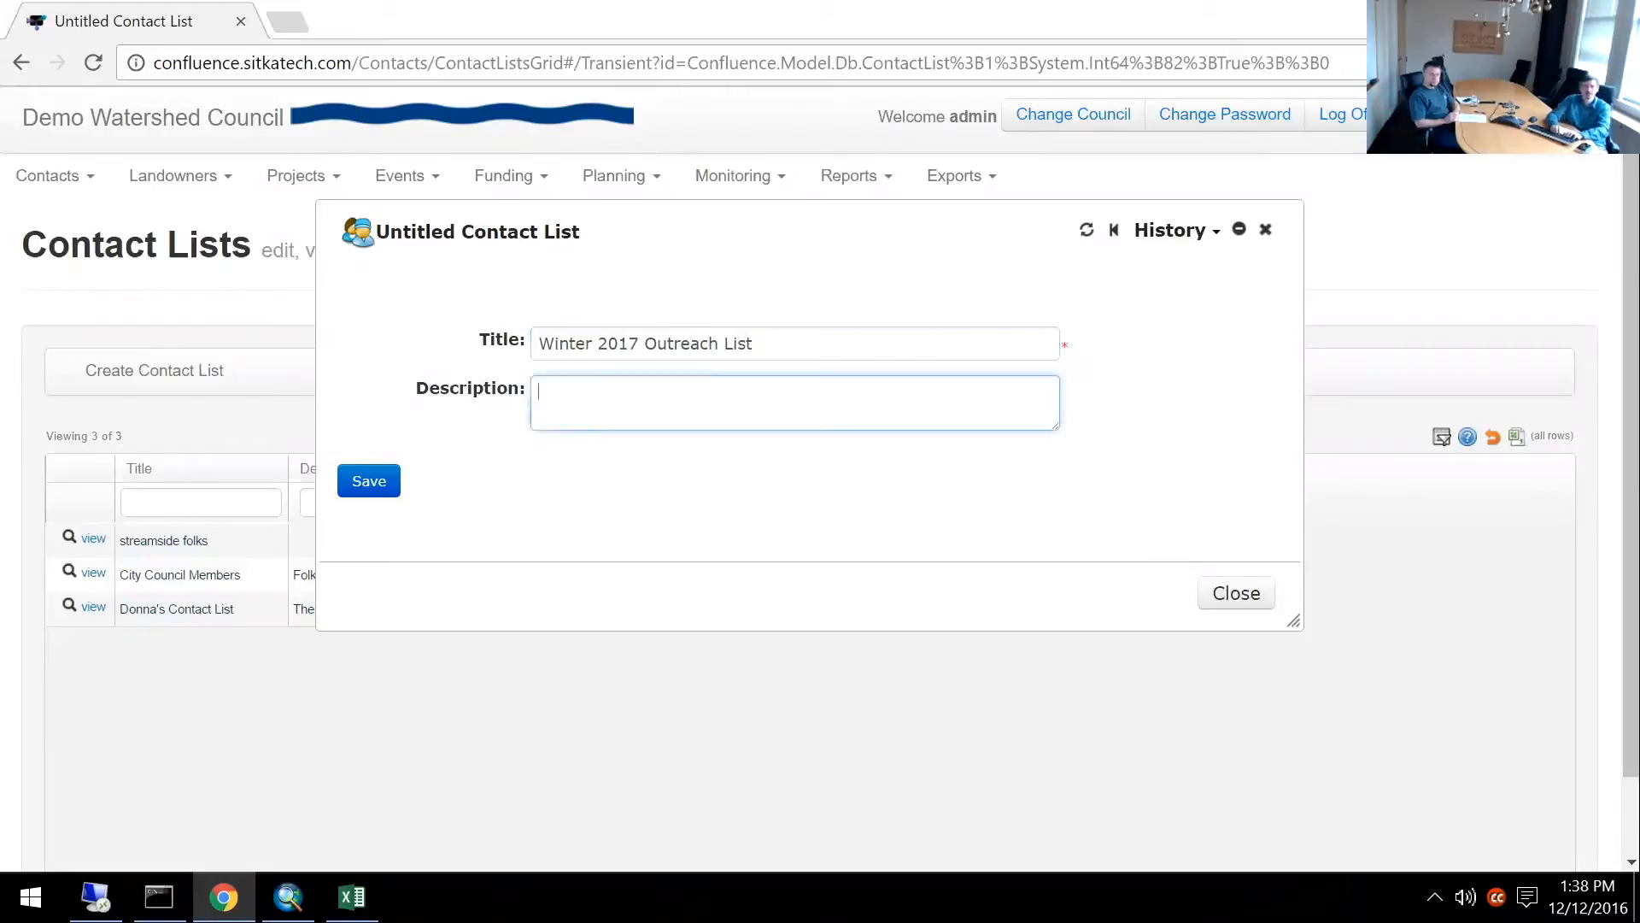
Describe the contact list as "Folks we need to check back with in early 2017" and save it.
text(Folks we n)
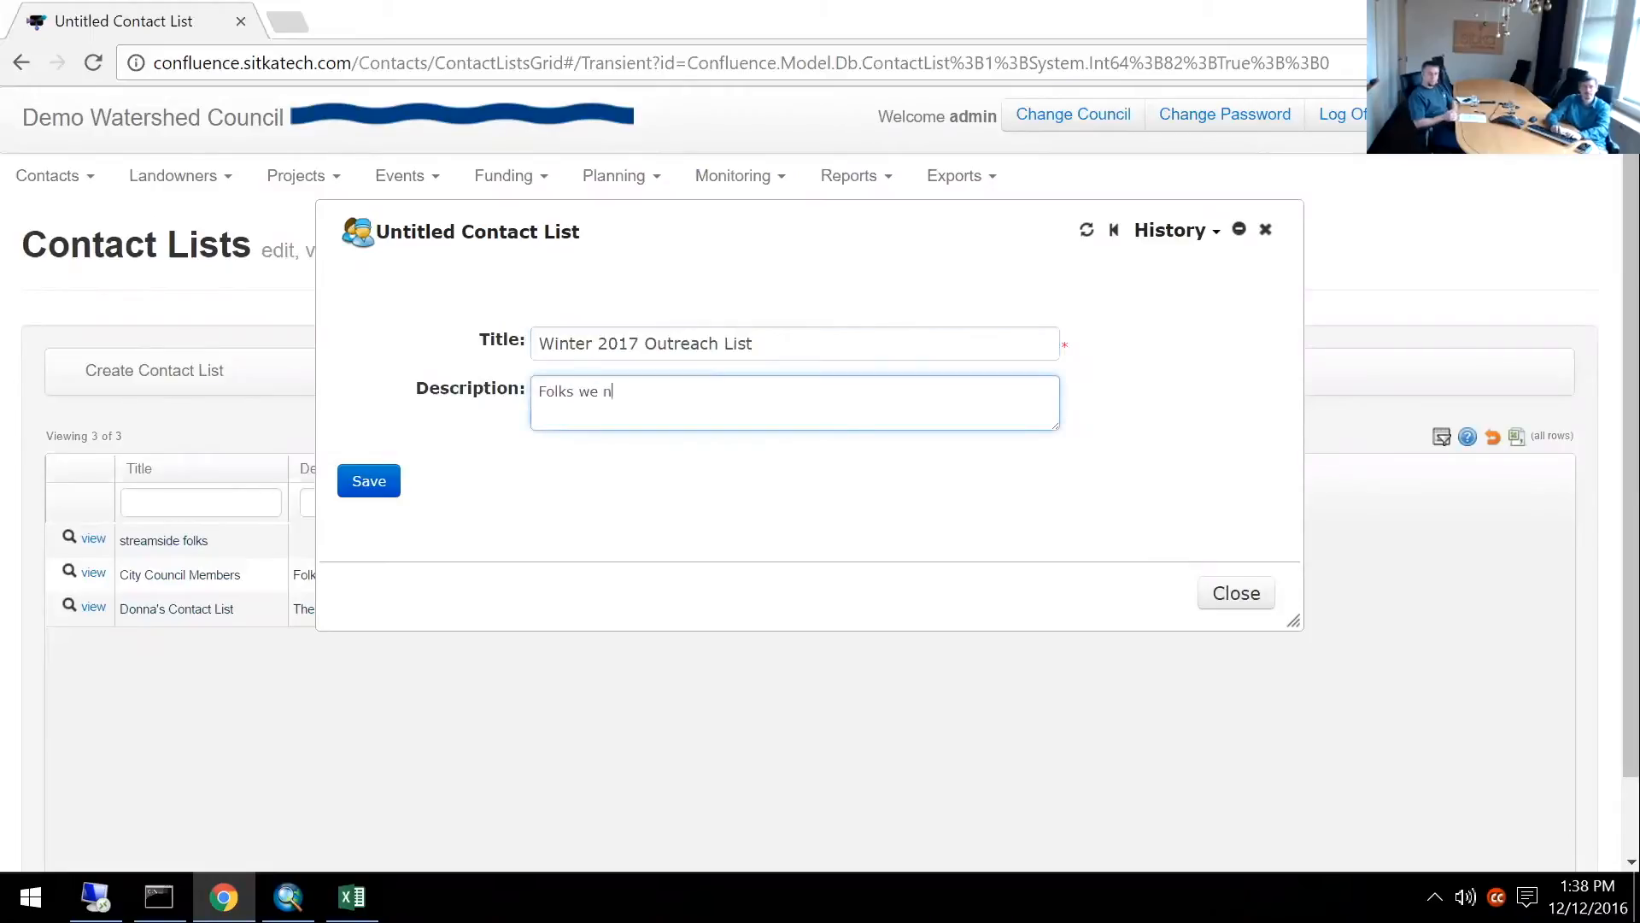
text(eed to check )
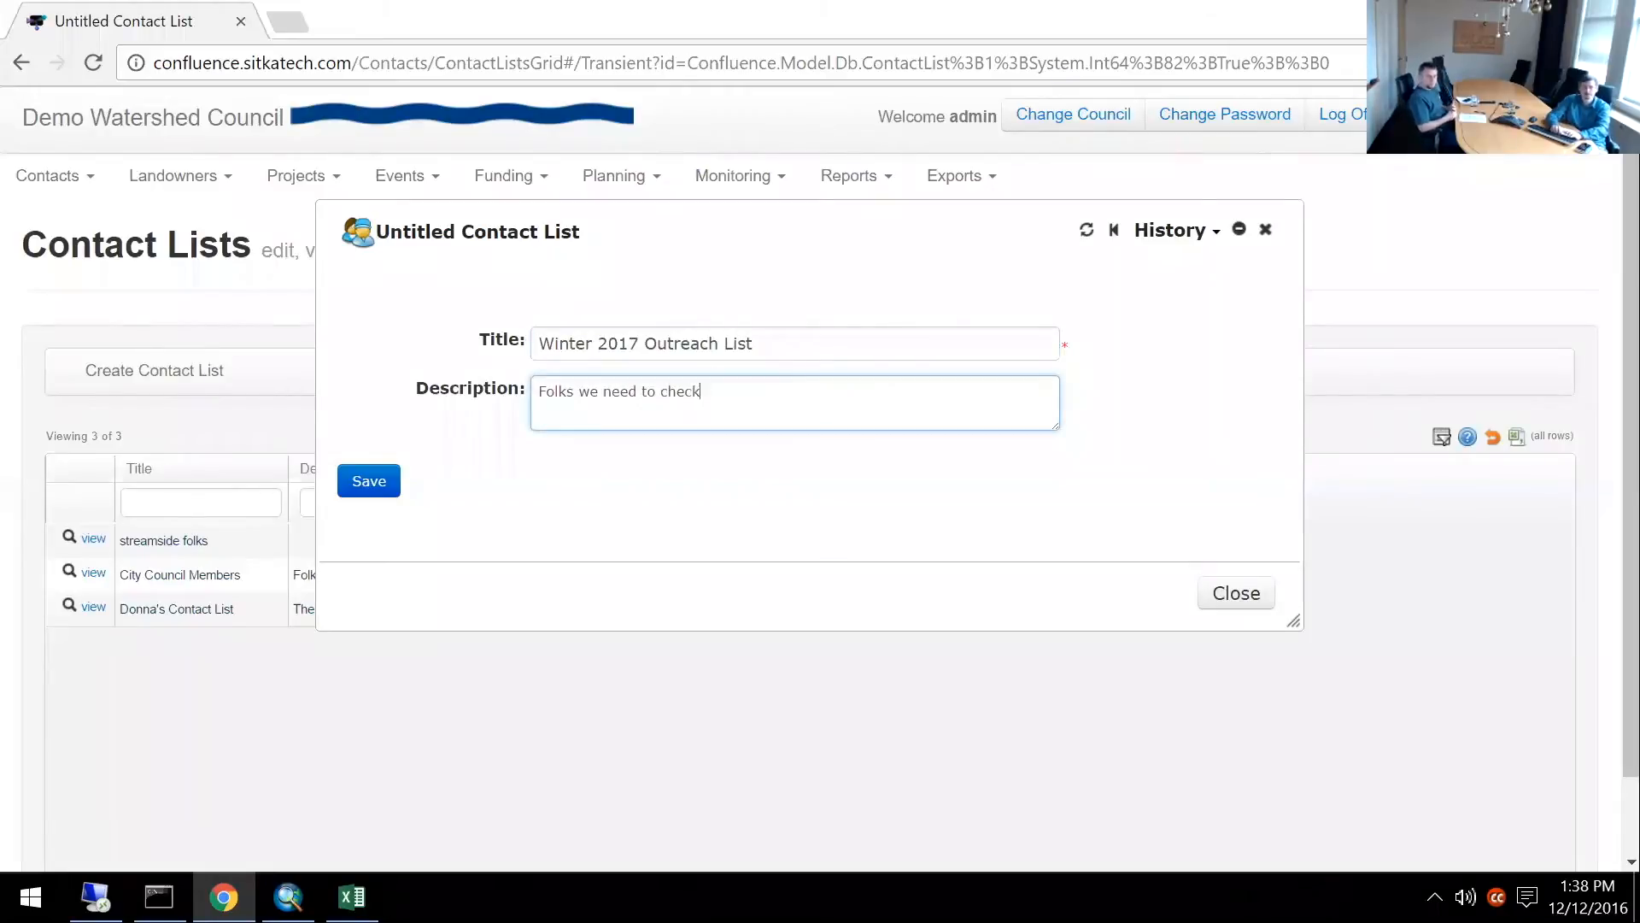
text(back wit)
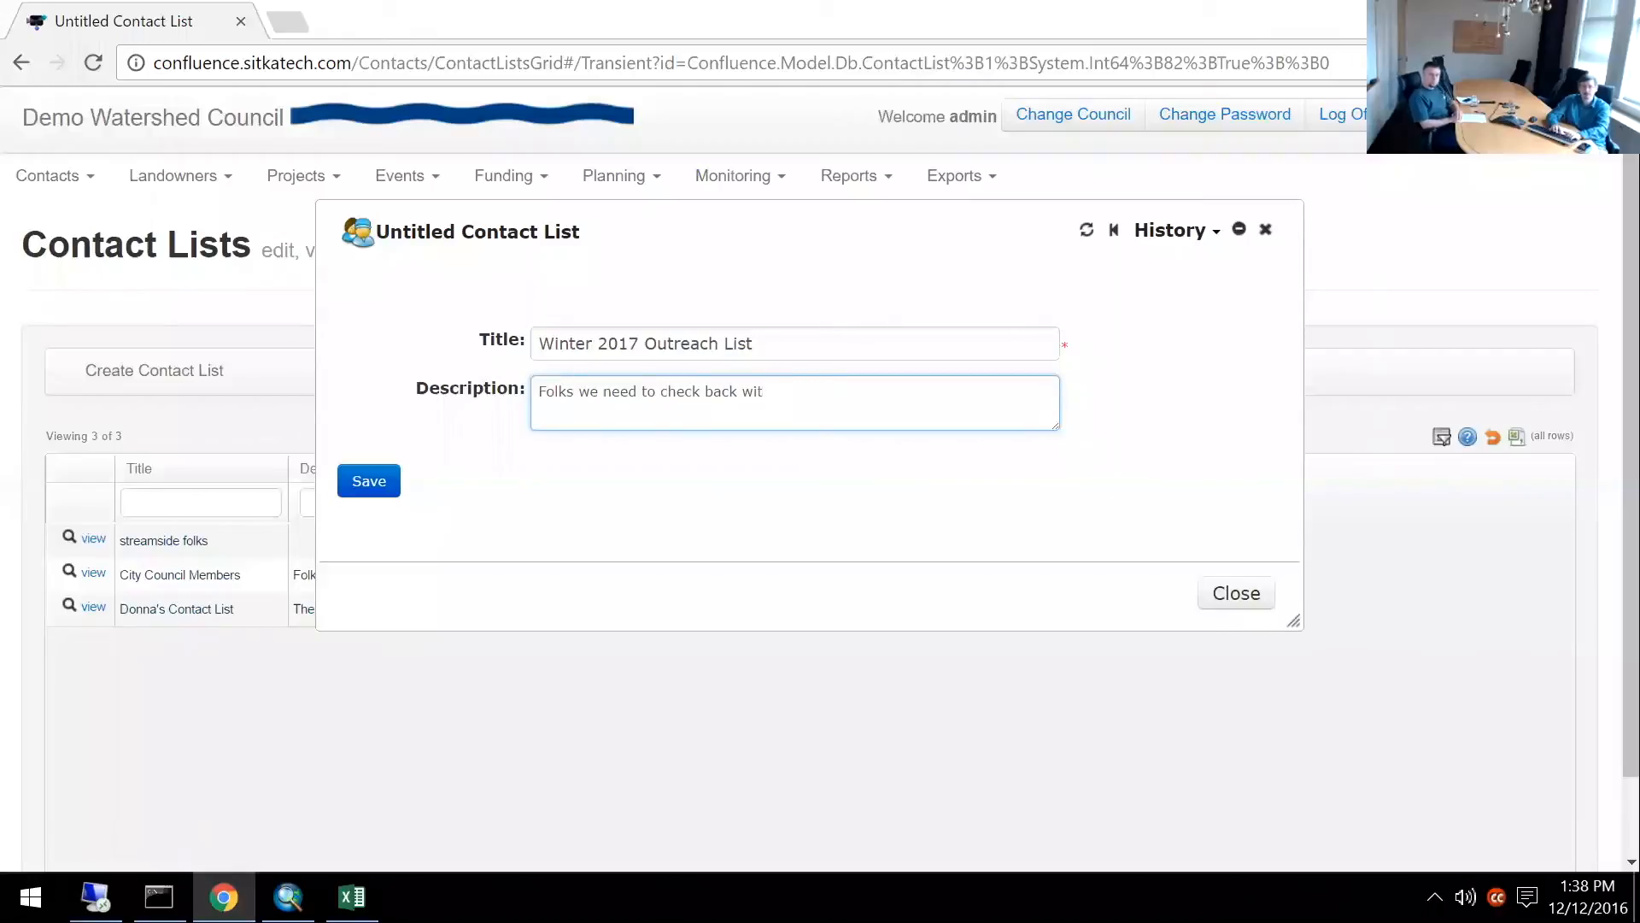
text(h in 201)
key(BackSpace)
key(BackSpace)
key(BackSpace)
text(early 2017)
click(371, 475)
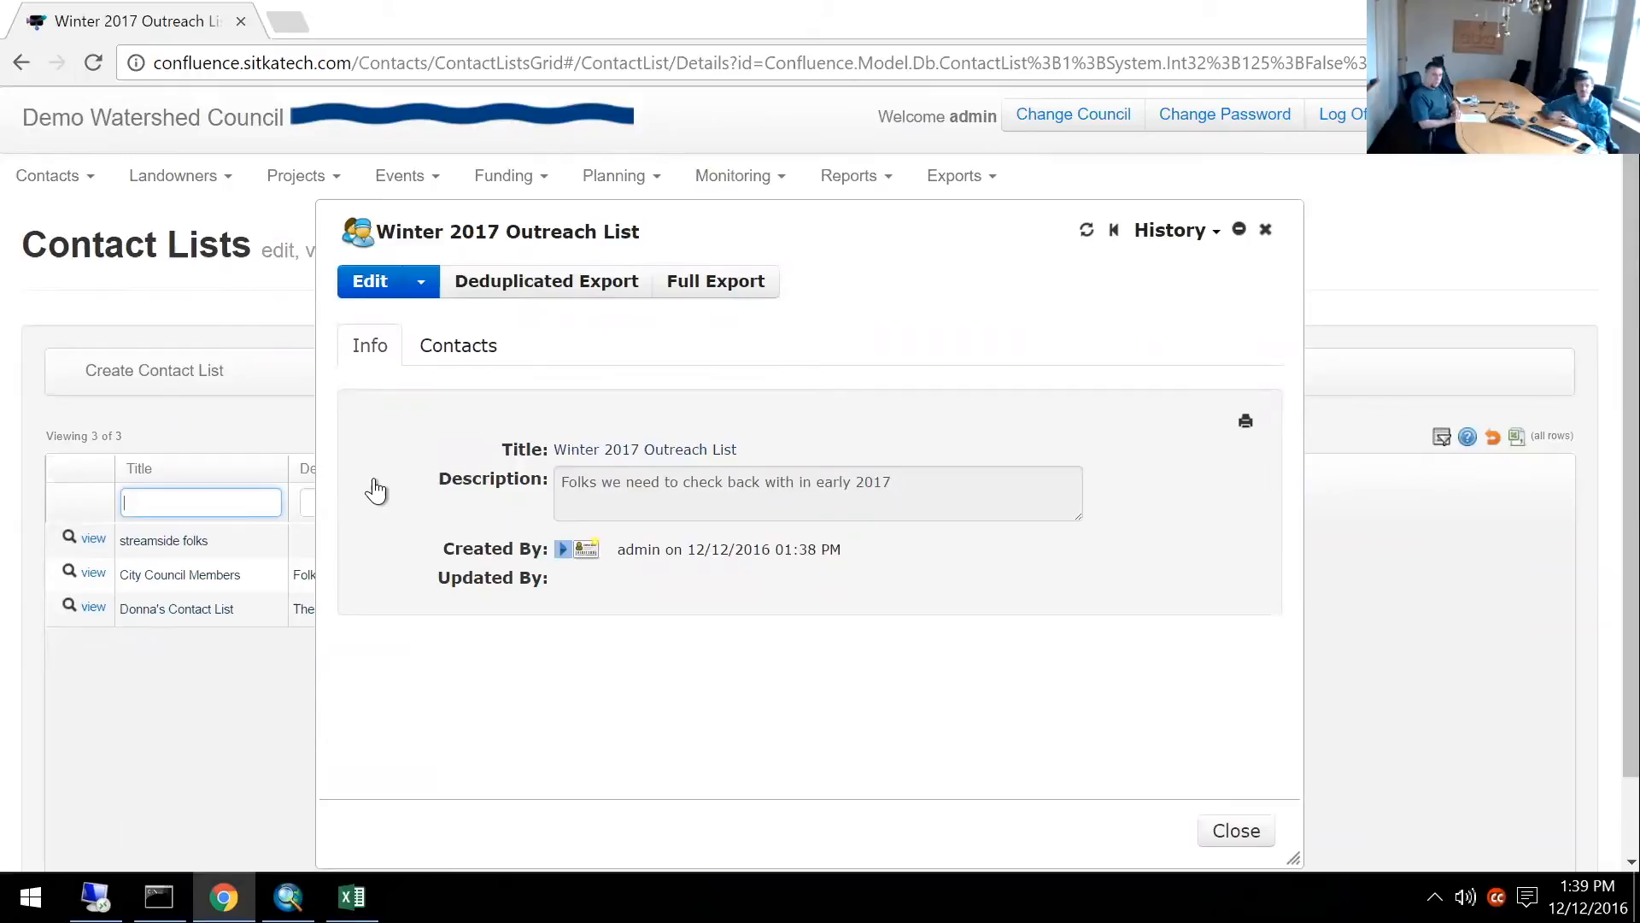
Open the contacts of the Winter 2017 Outreach List and add the last person suggested for the contact's first name.
click(440, 350)
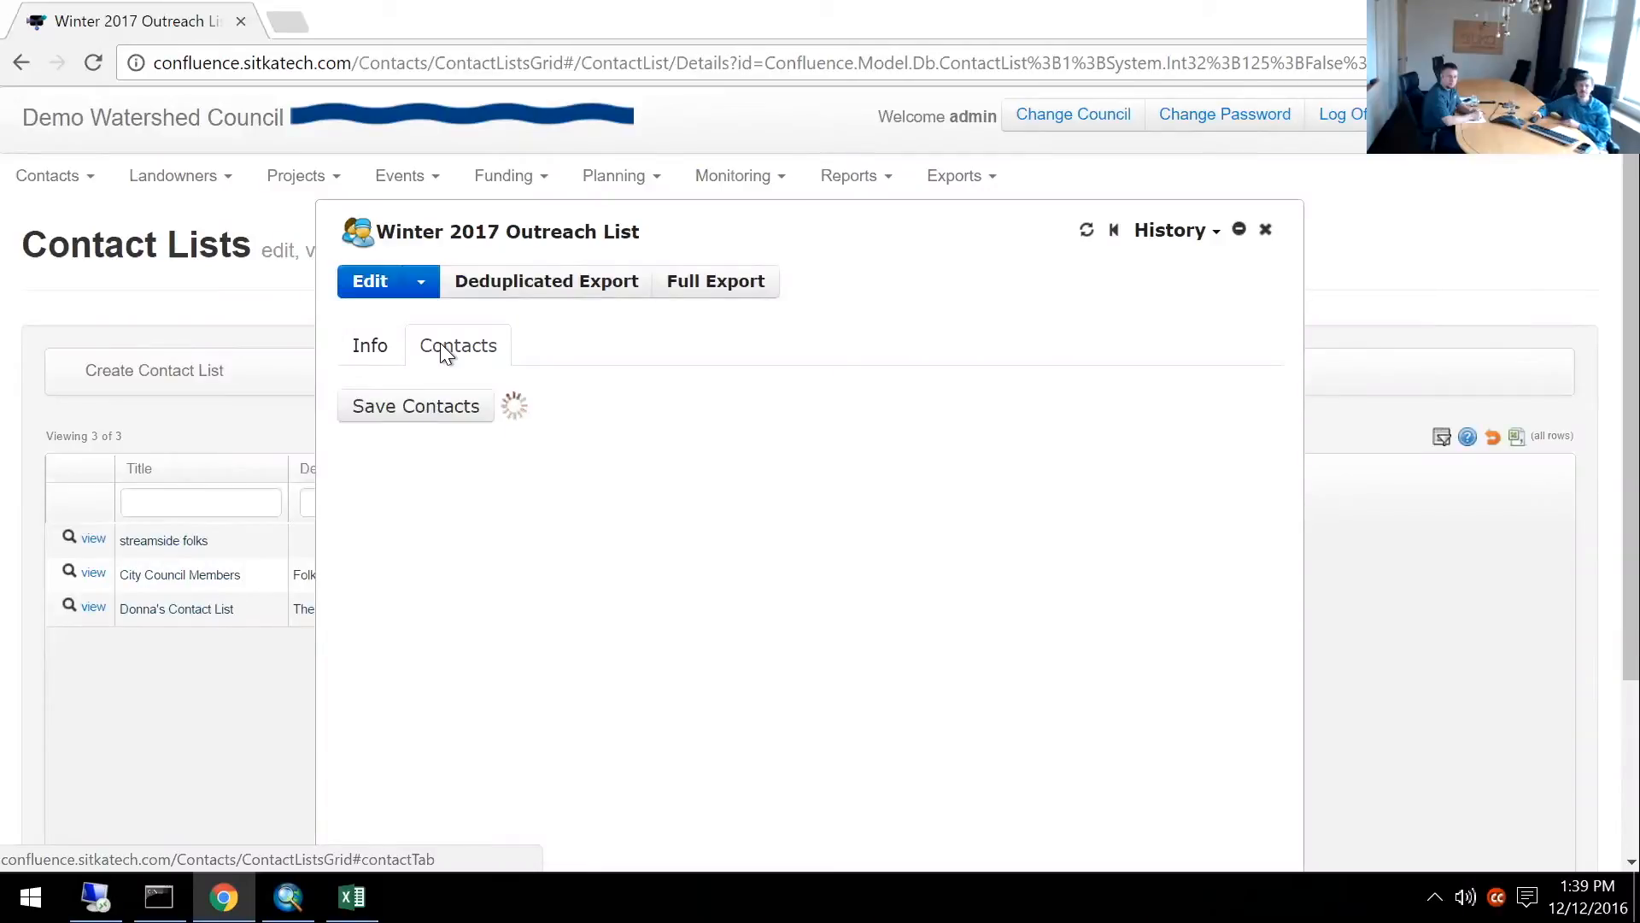
click(475, 500)
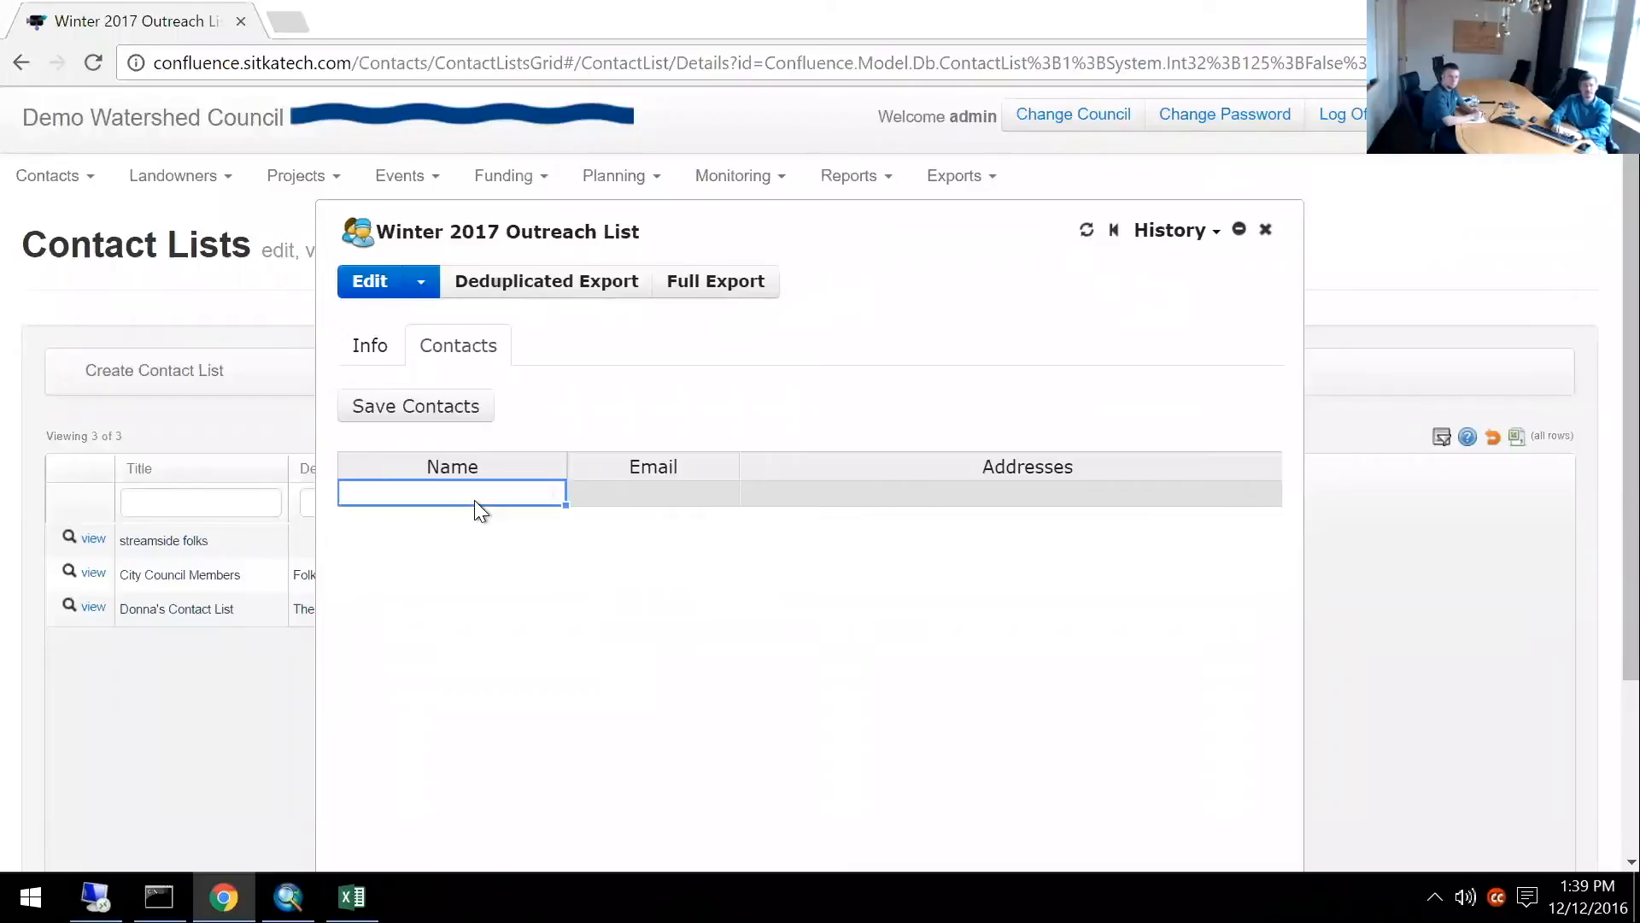
text(Brian)
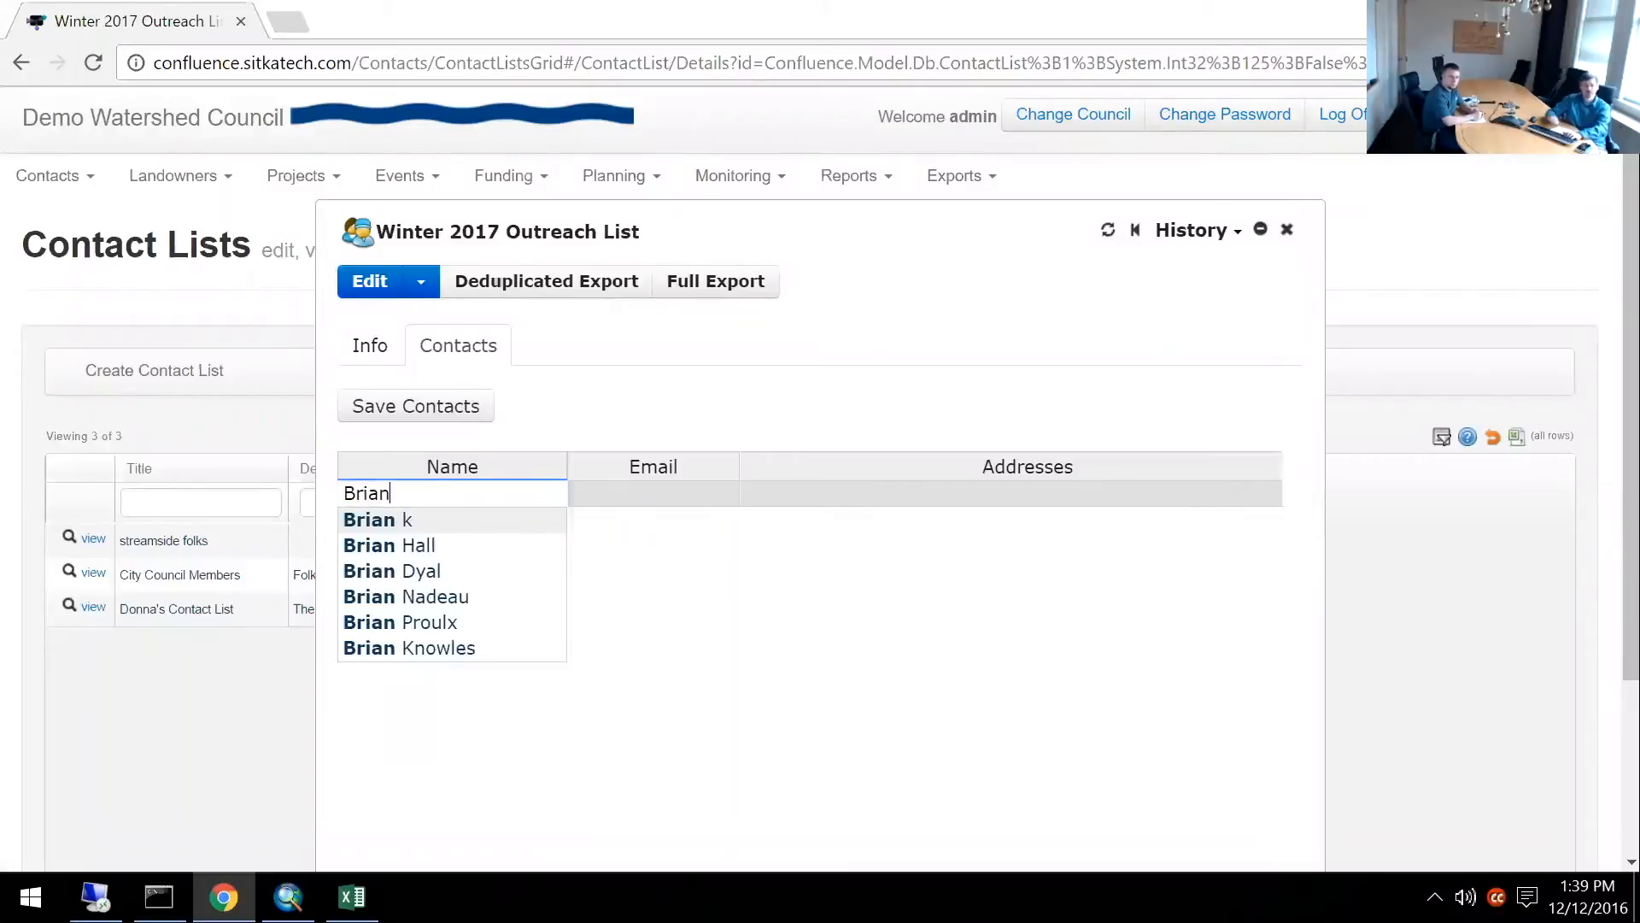
click(472, 649)
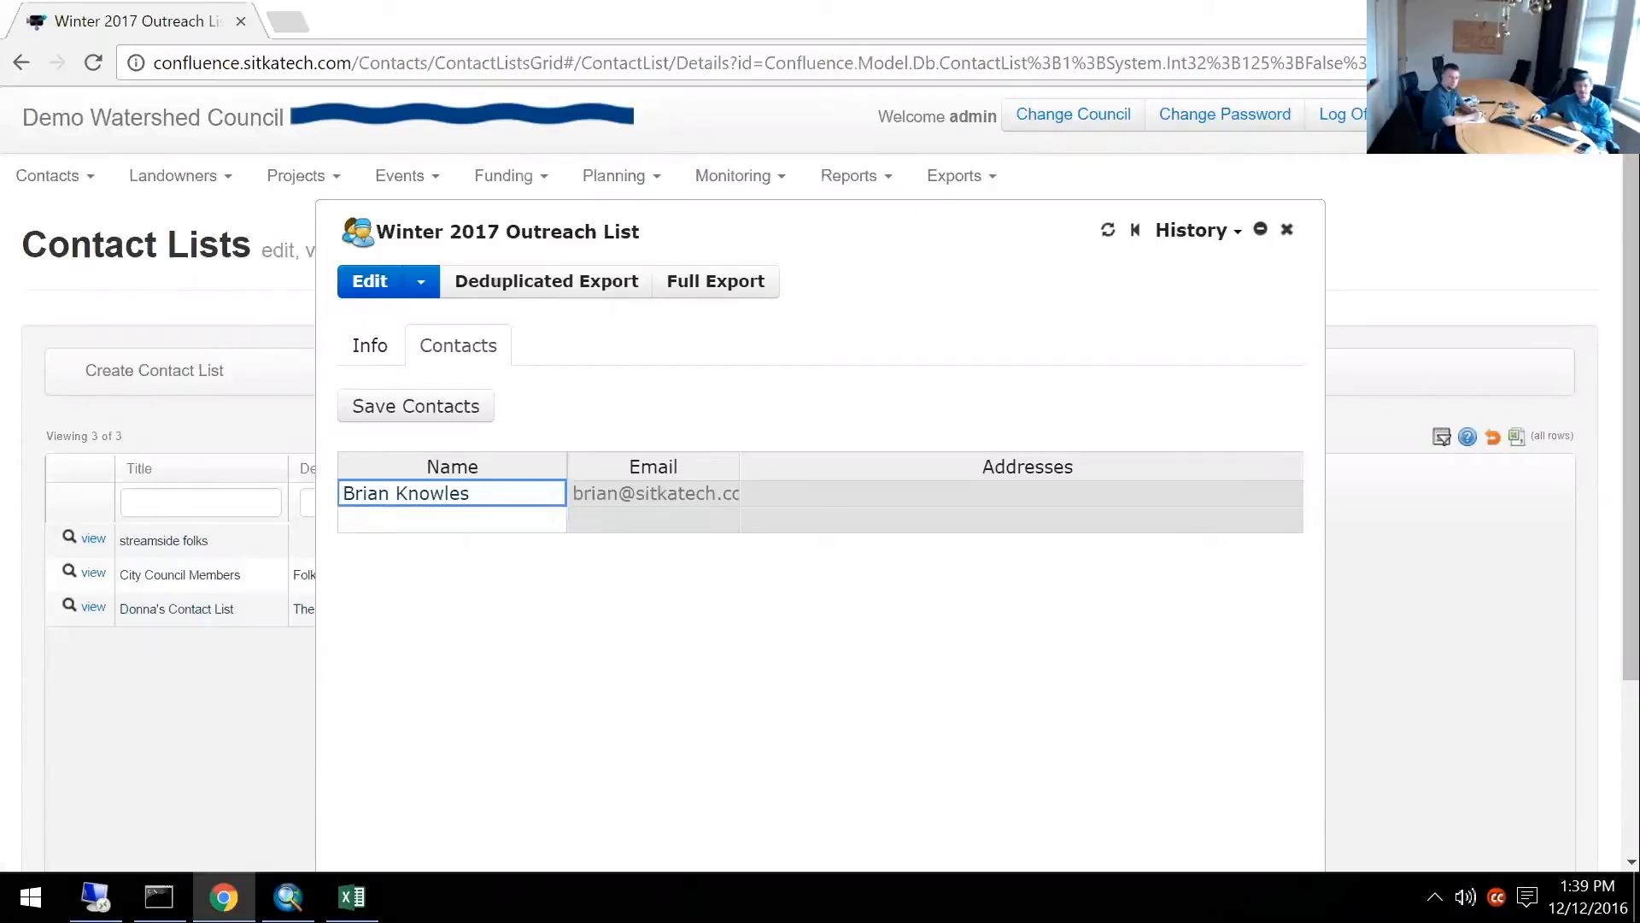
Add the first three people suggested for a partial first name as further contacts, one per row, and save the contacts.
click(450, 518)
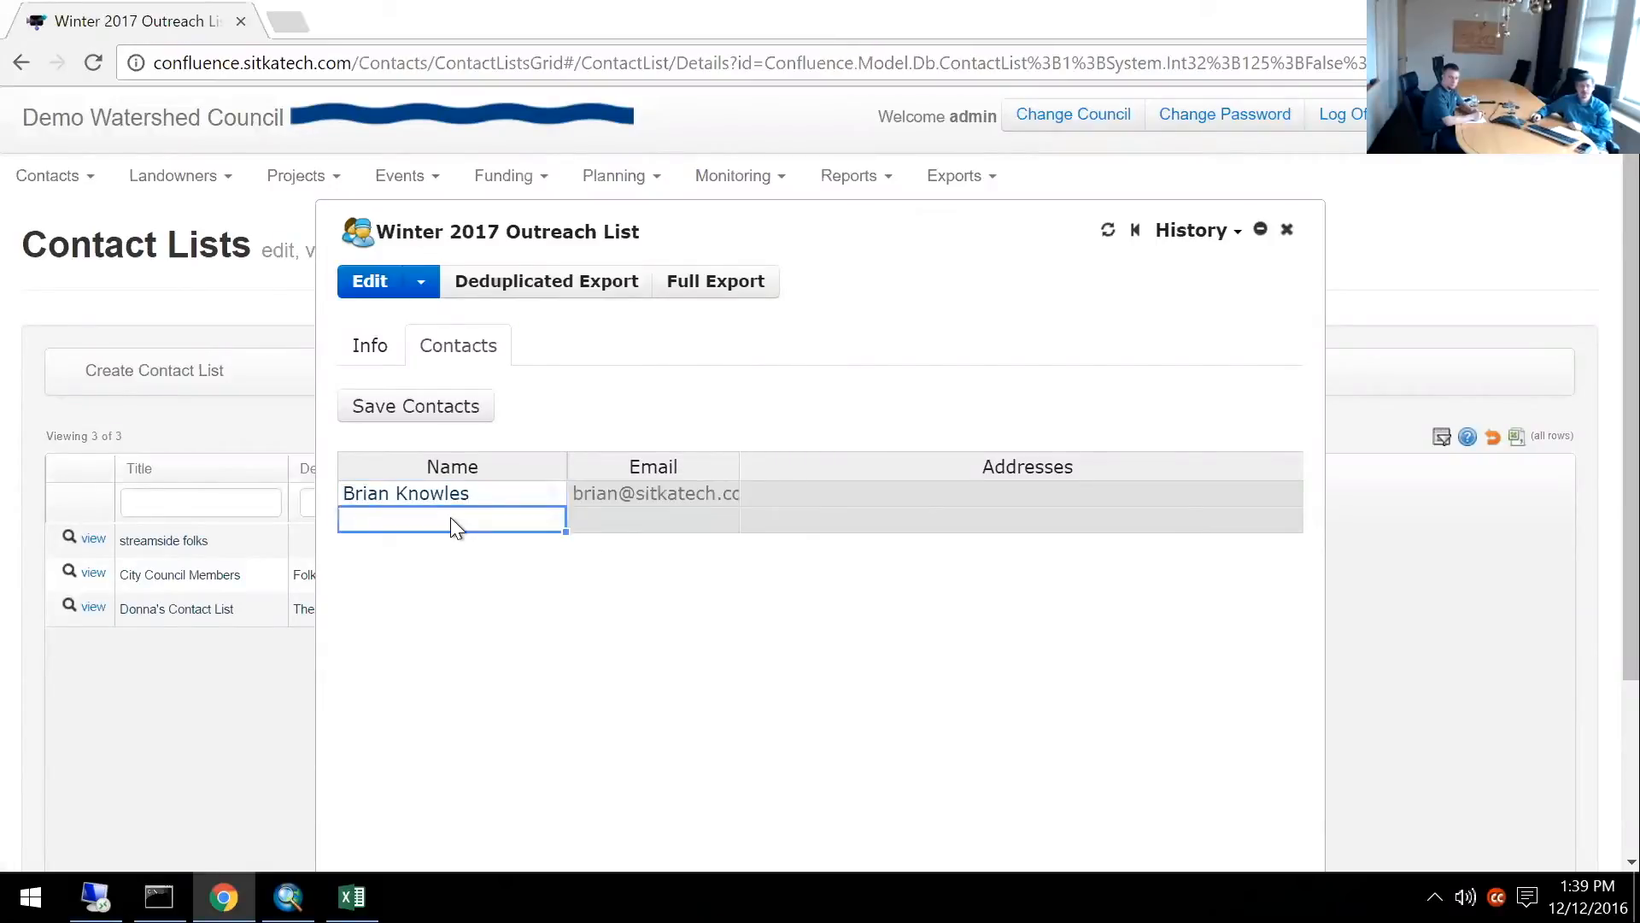
text(Bob)
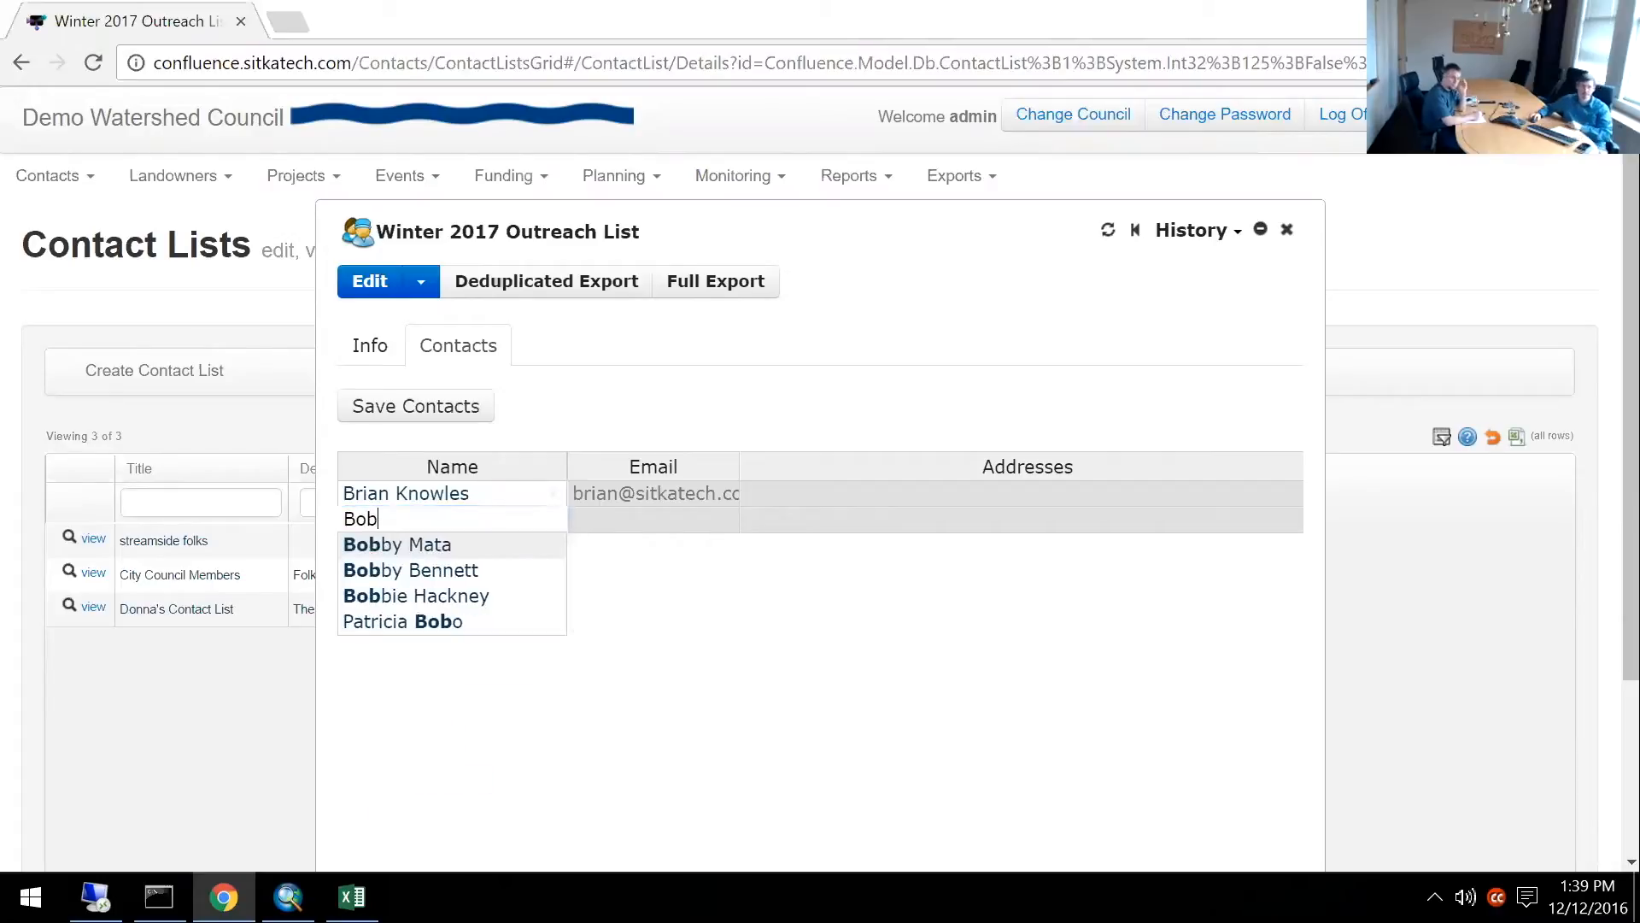
click(449, 542)
click(451, 567)
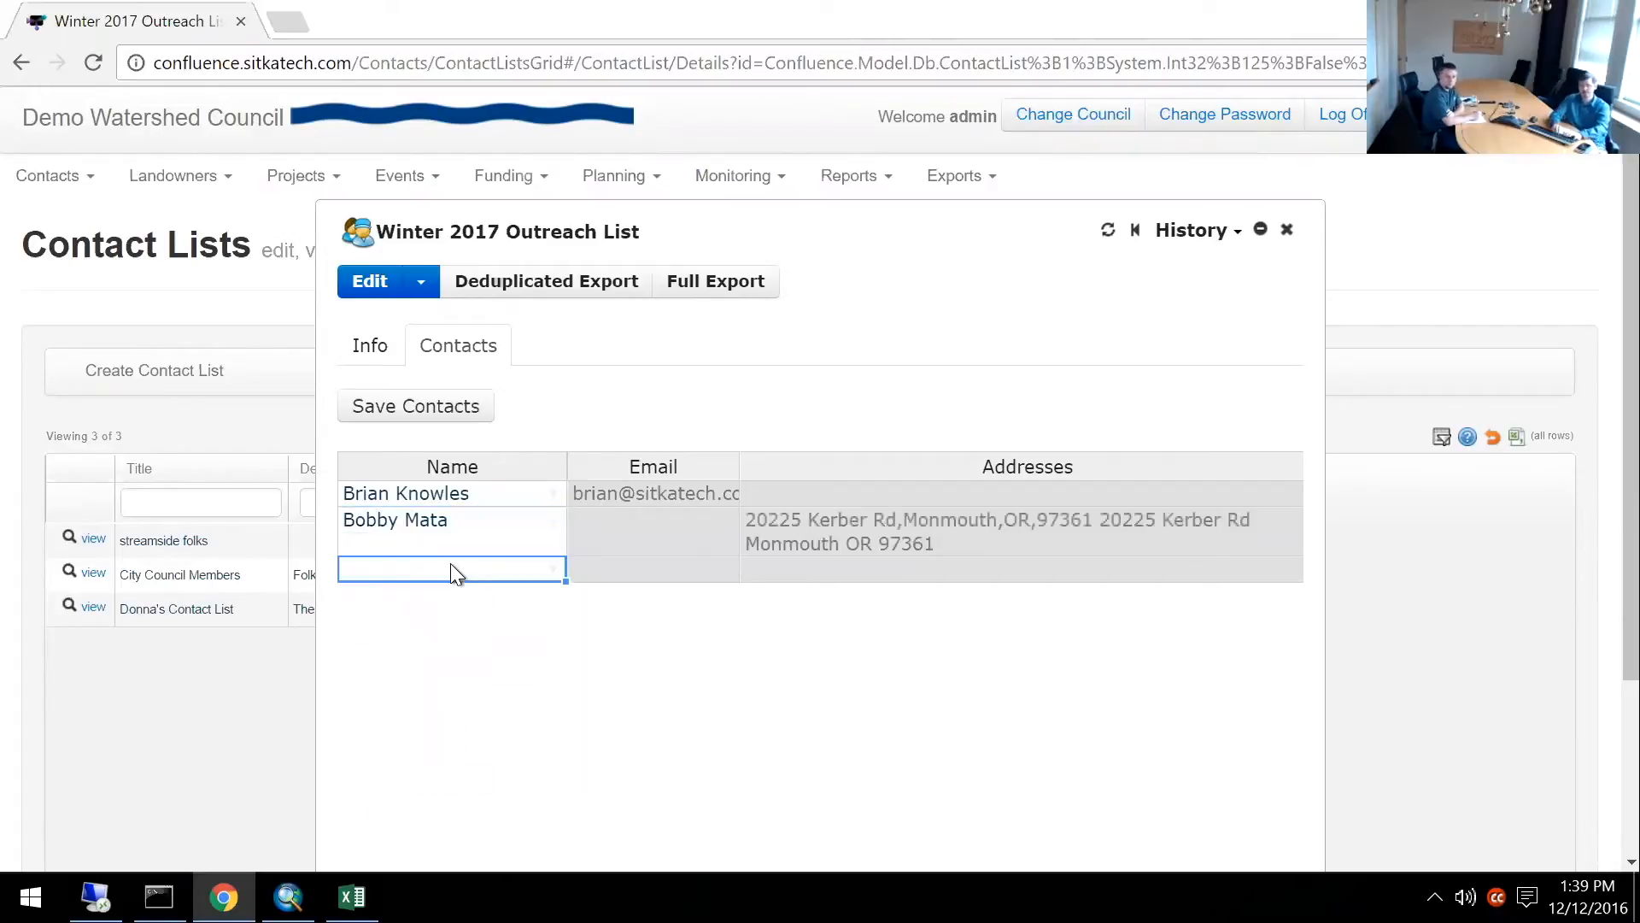
text(Bob)
click(437, 620)
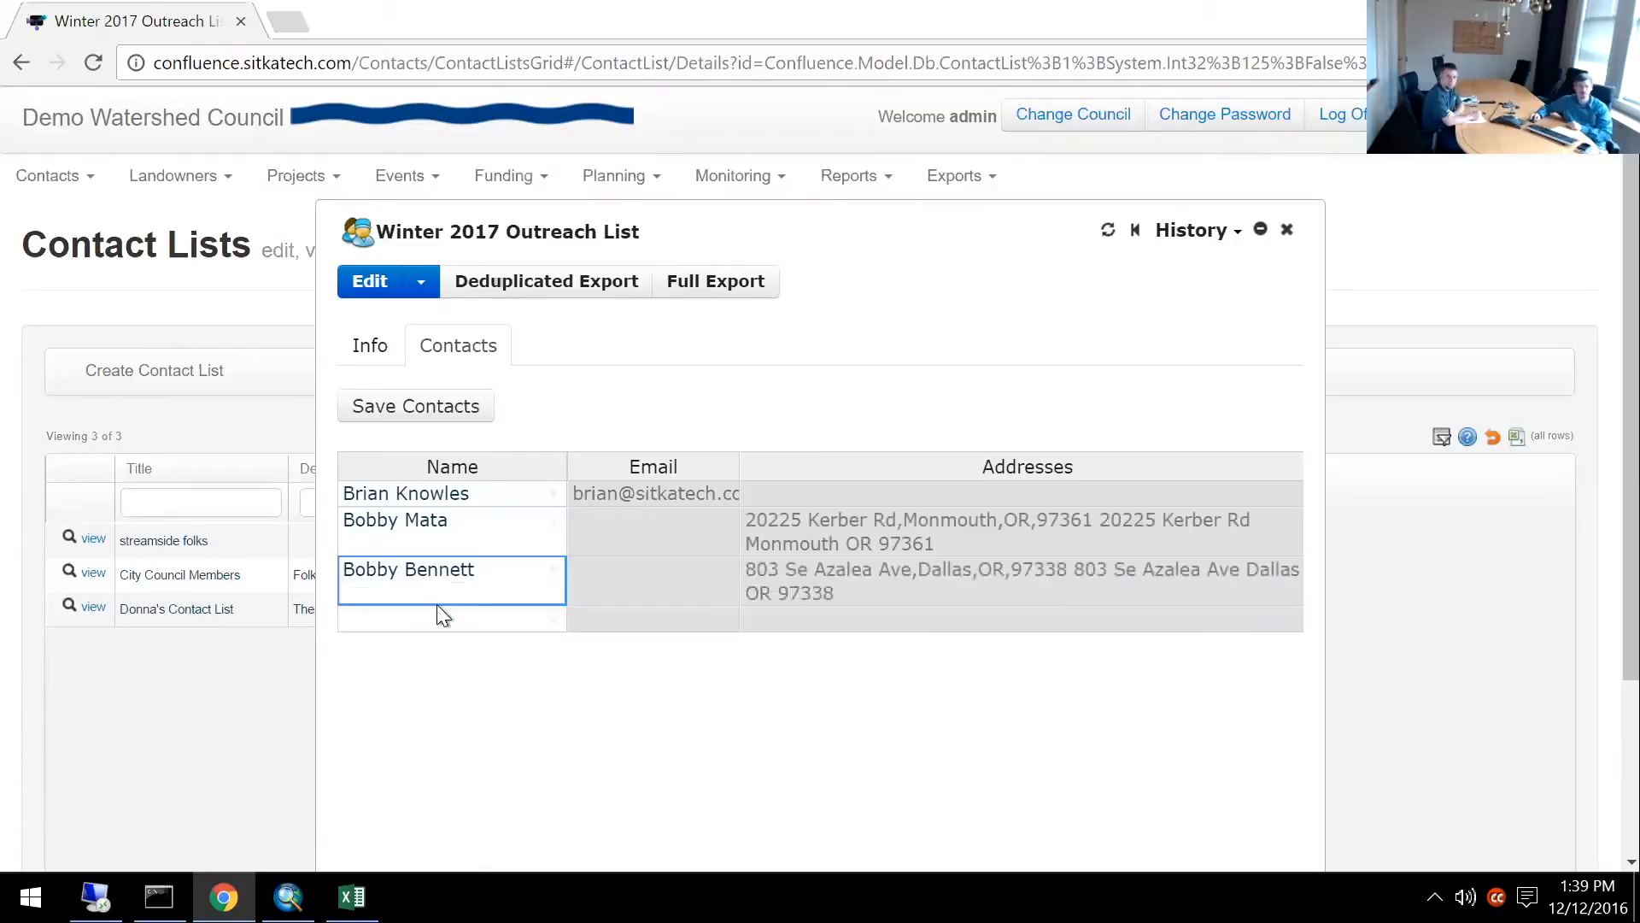
click(435, 613)
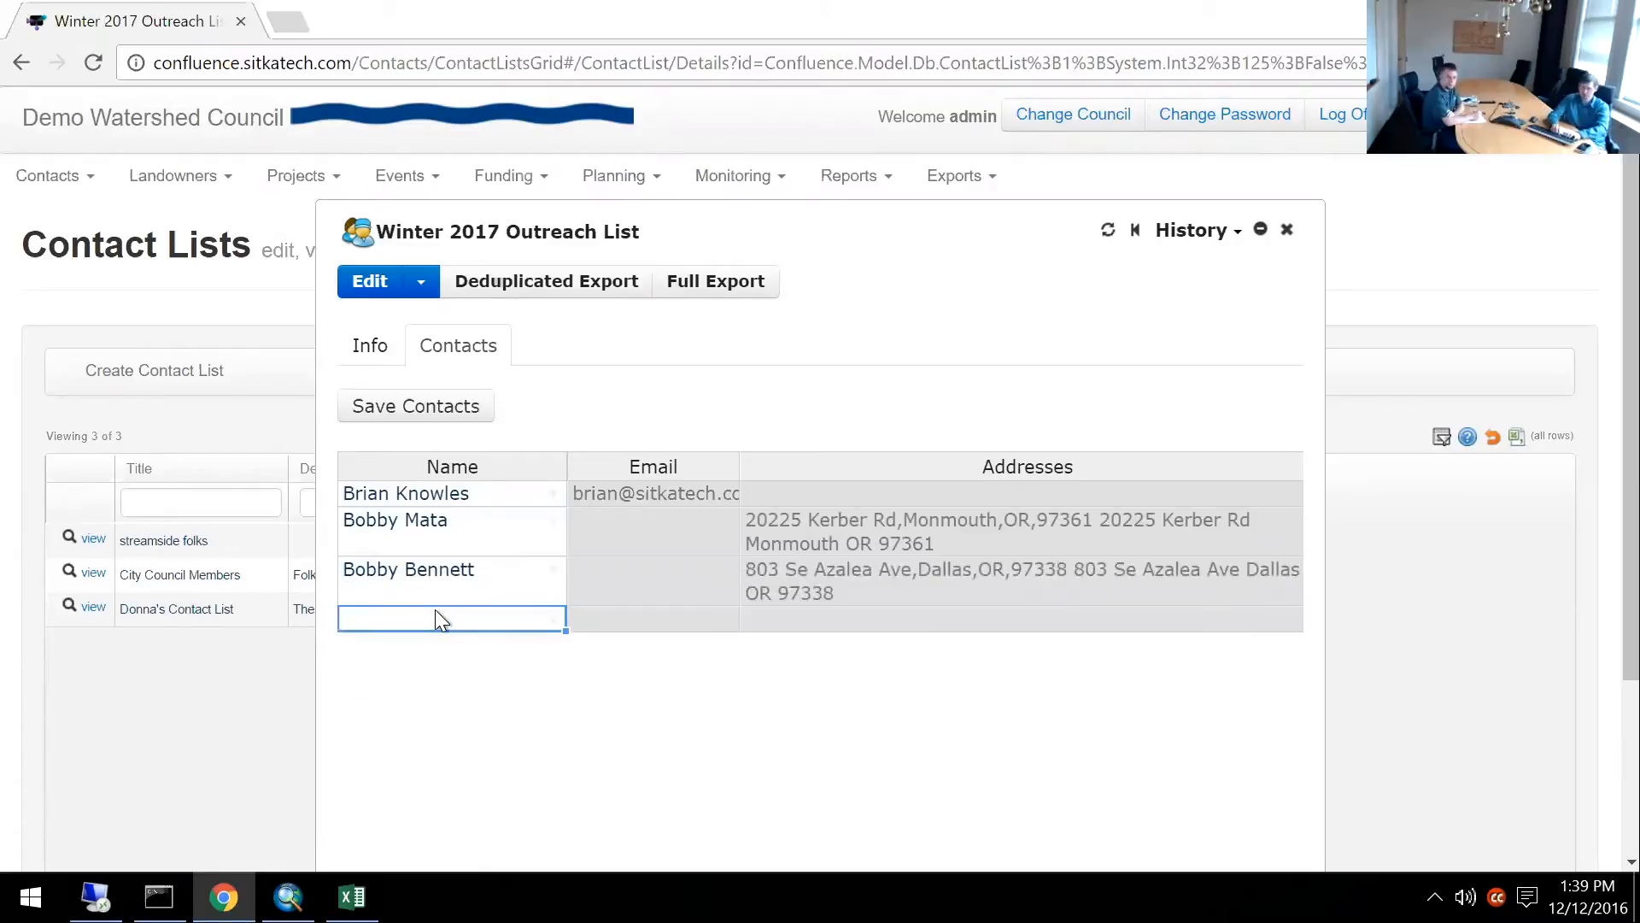
text(Bob)
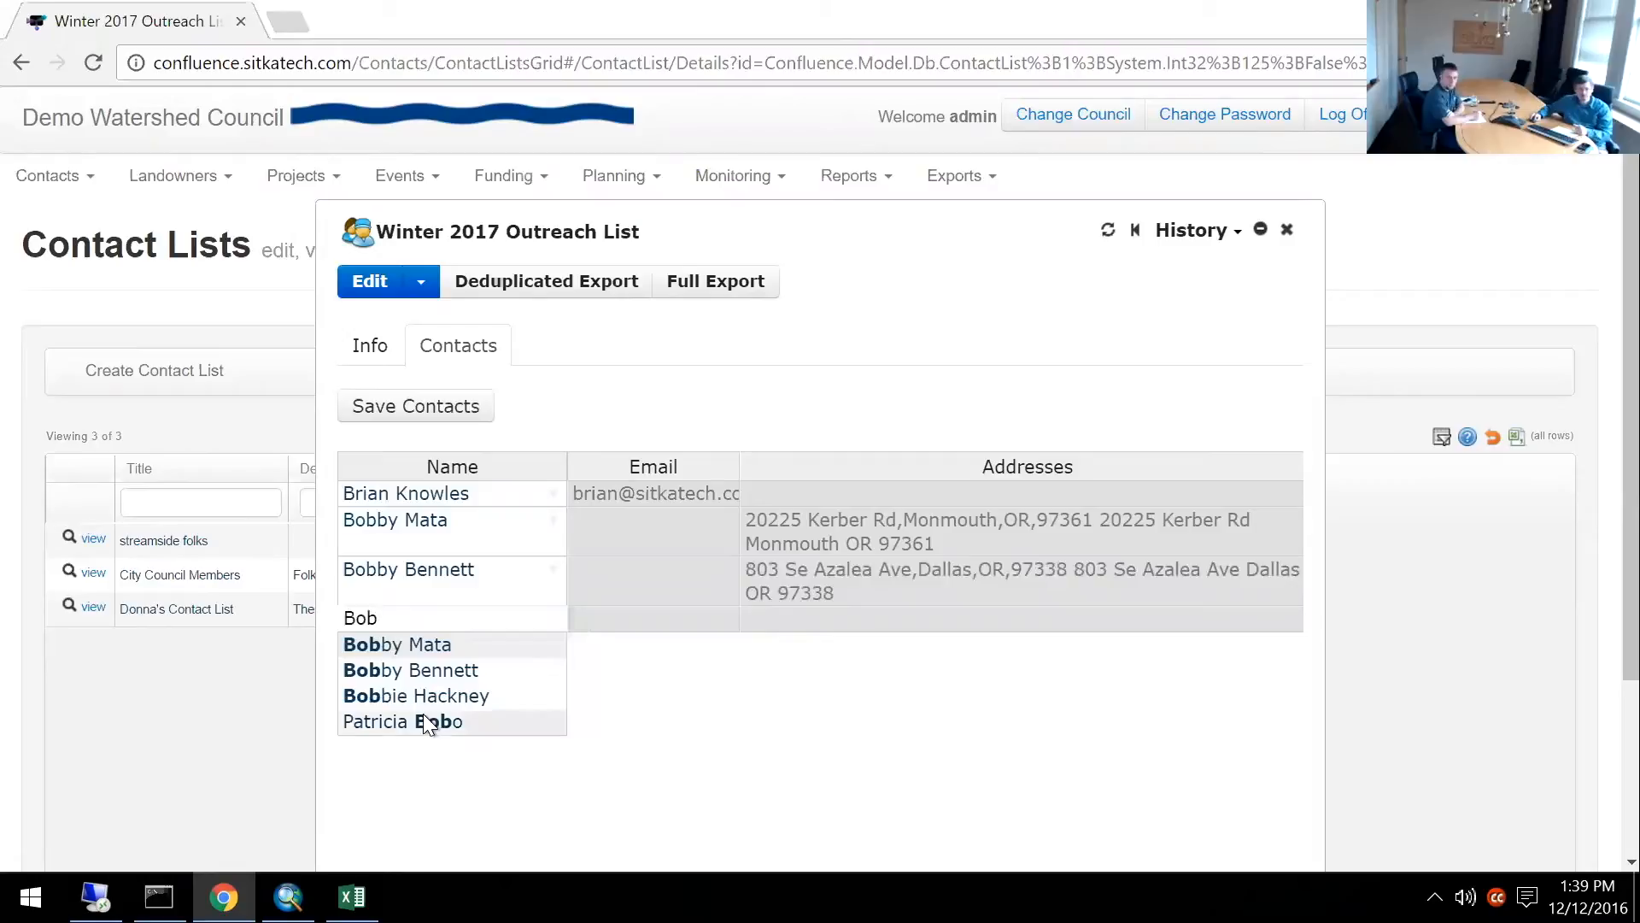
click(428, 704)
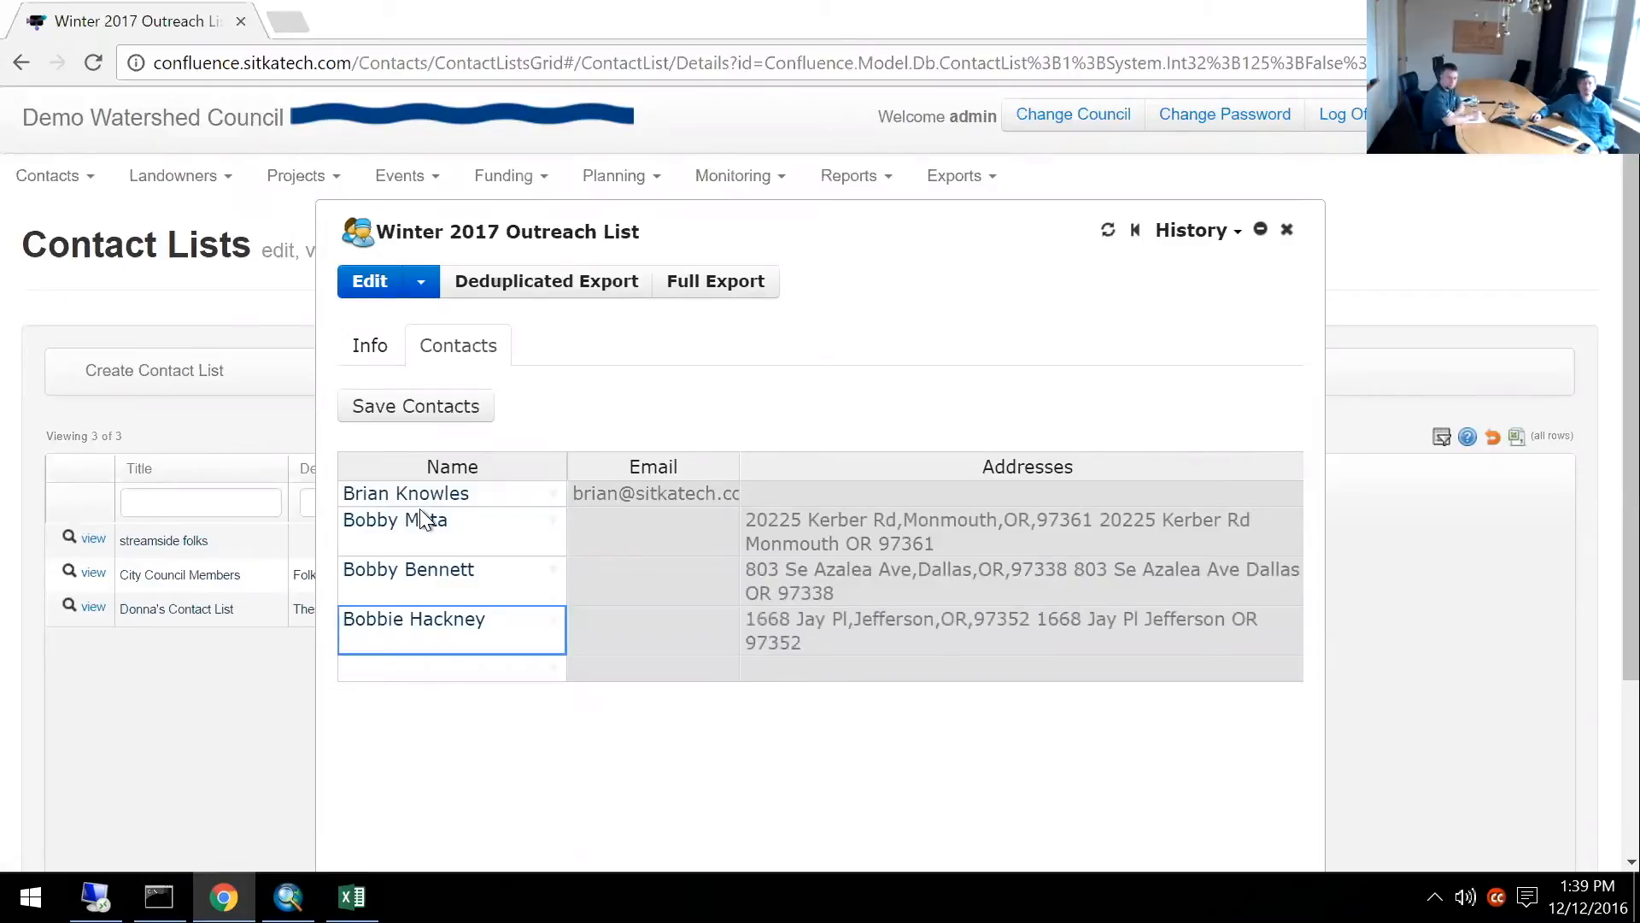
click(466, 410)
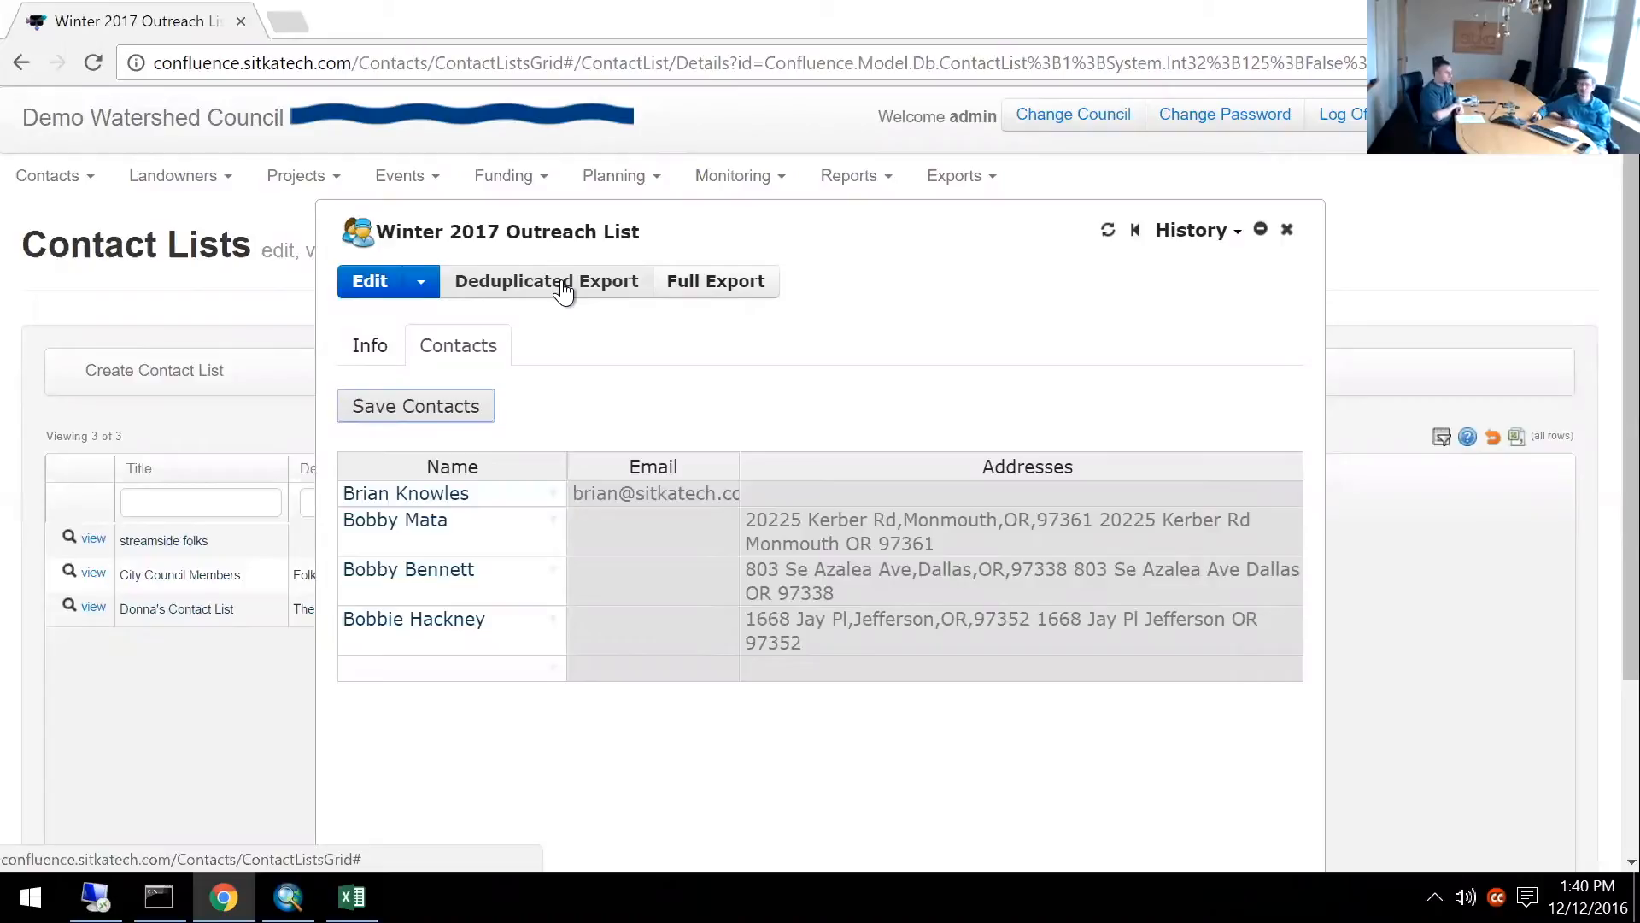
Create a full export of the Winter 2017 Outreach List, download and open its CSV file, and return to close the export details.
scroll(716, 284, down, 1)
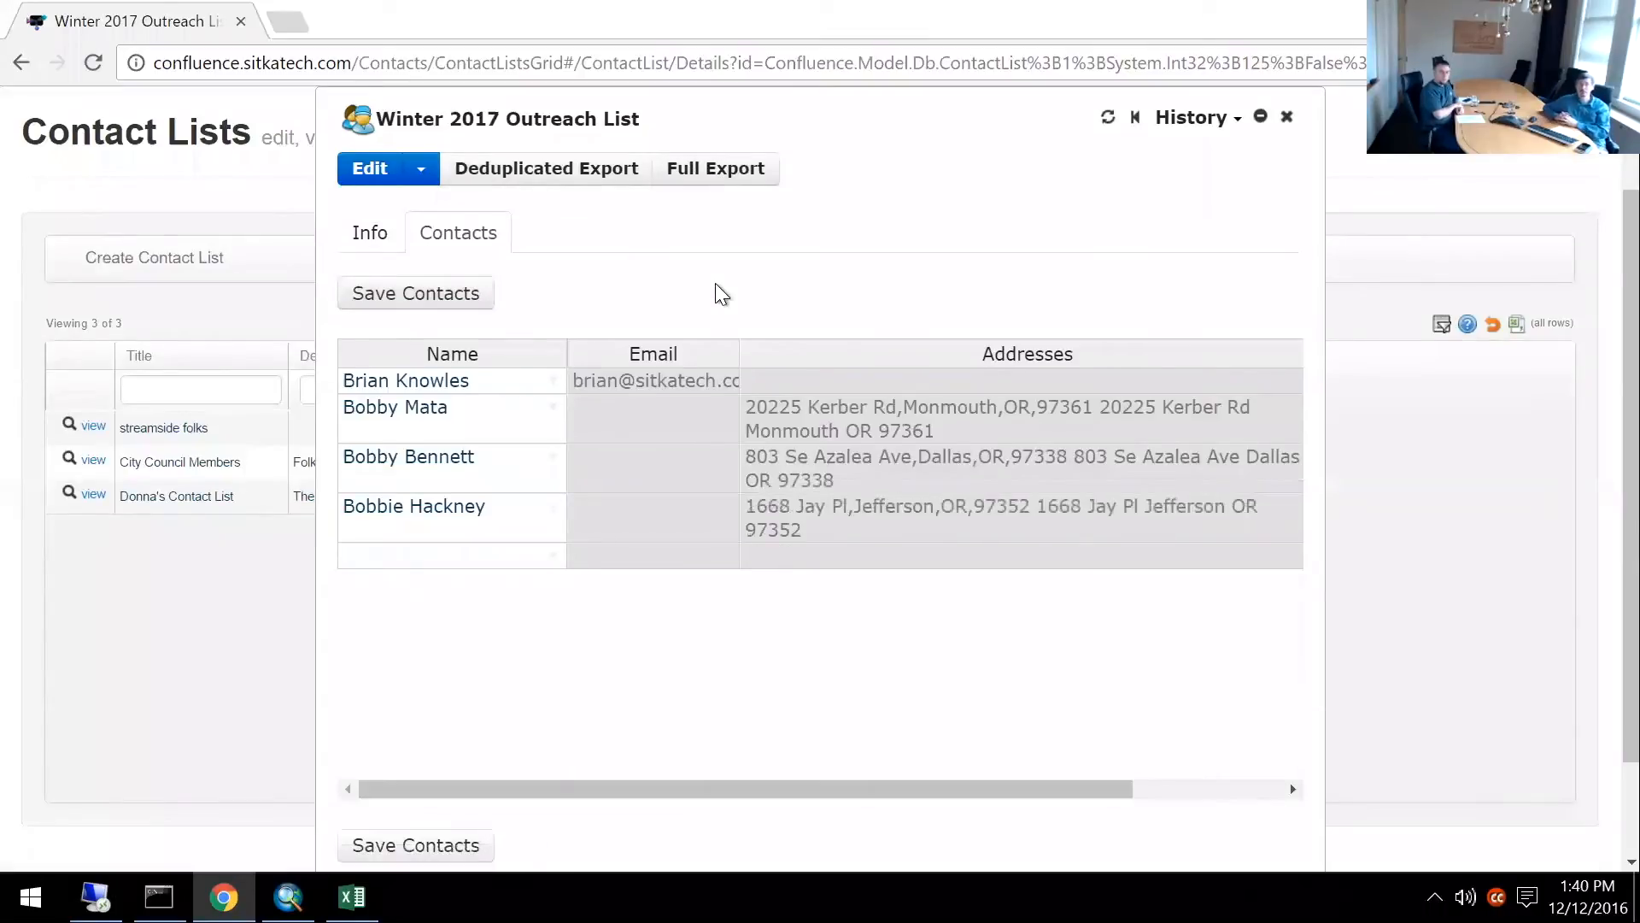
click(615, 181)
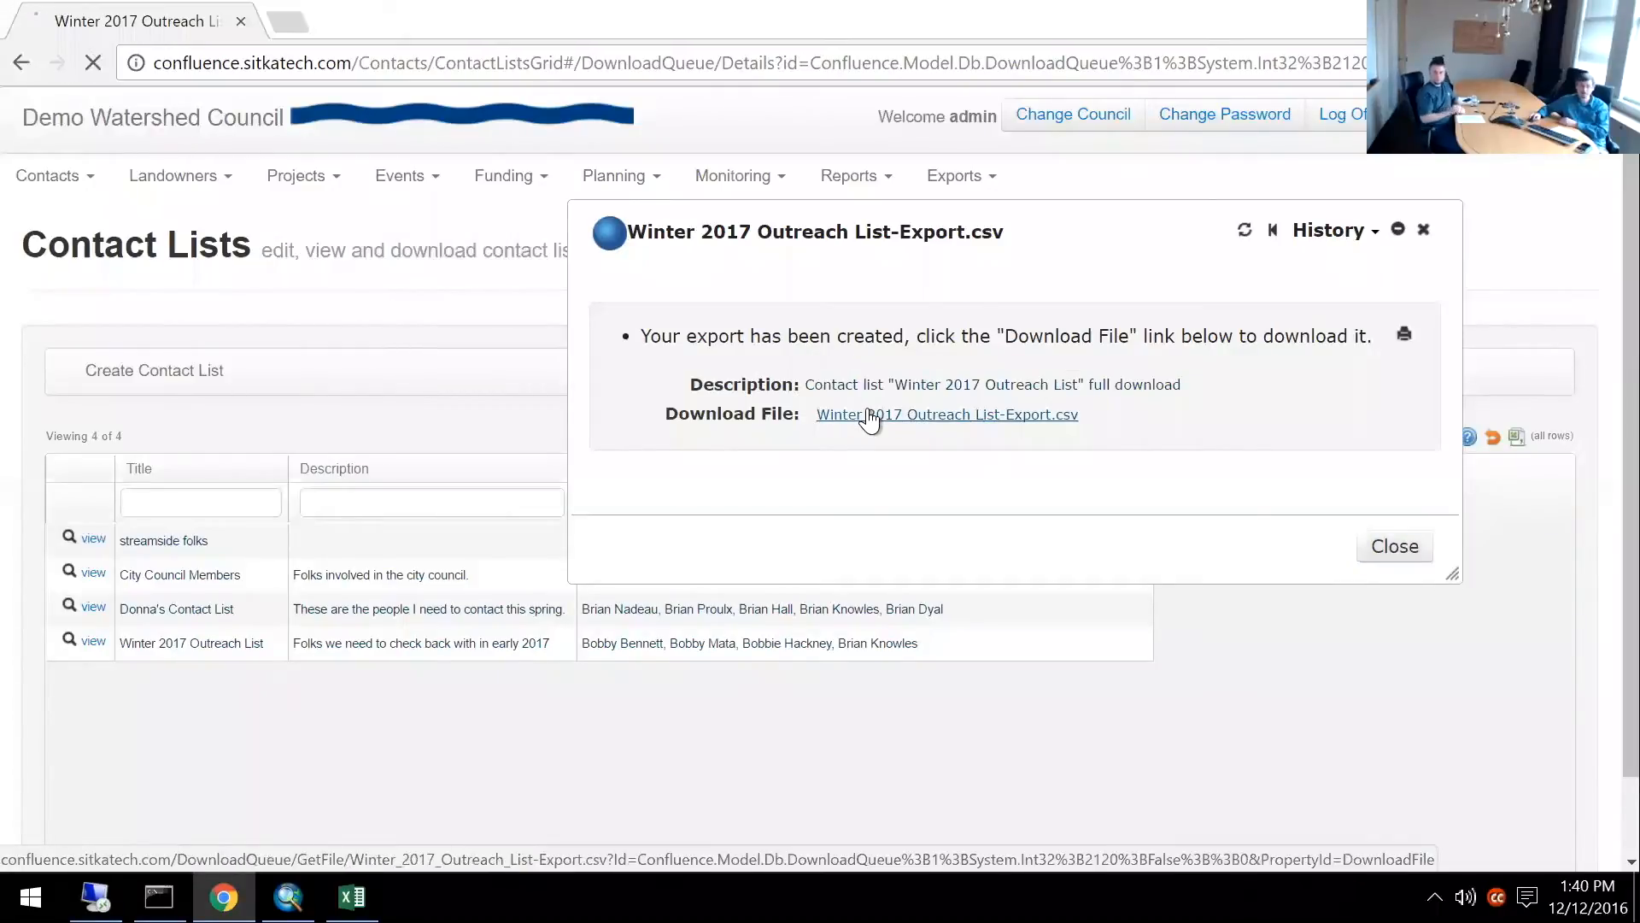
click(869, 418)
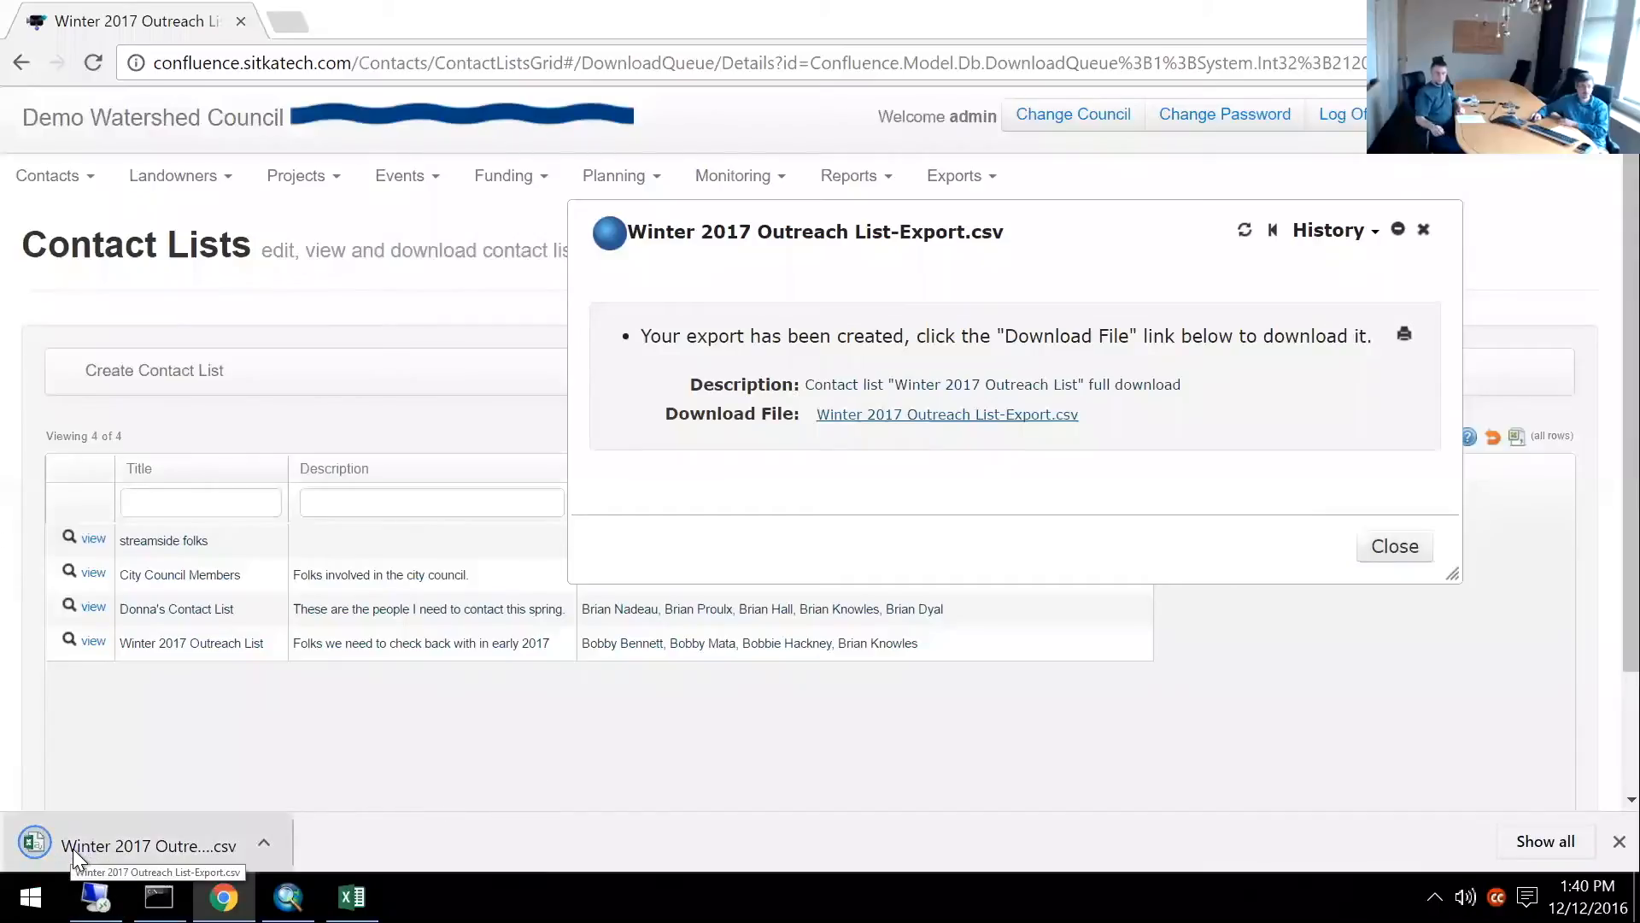
click(72, 850)
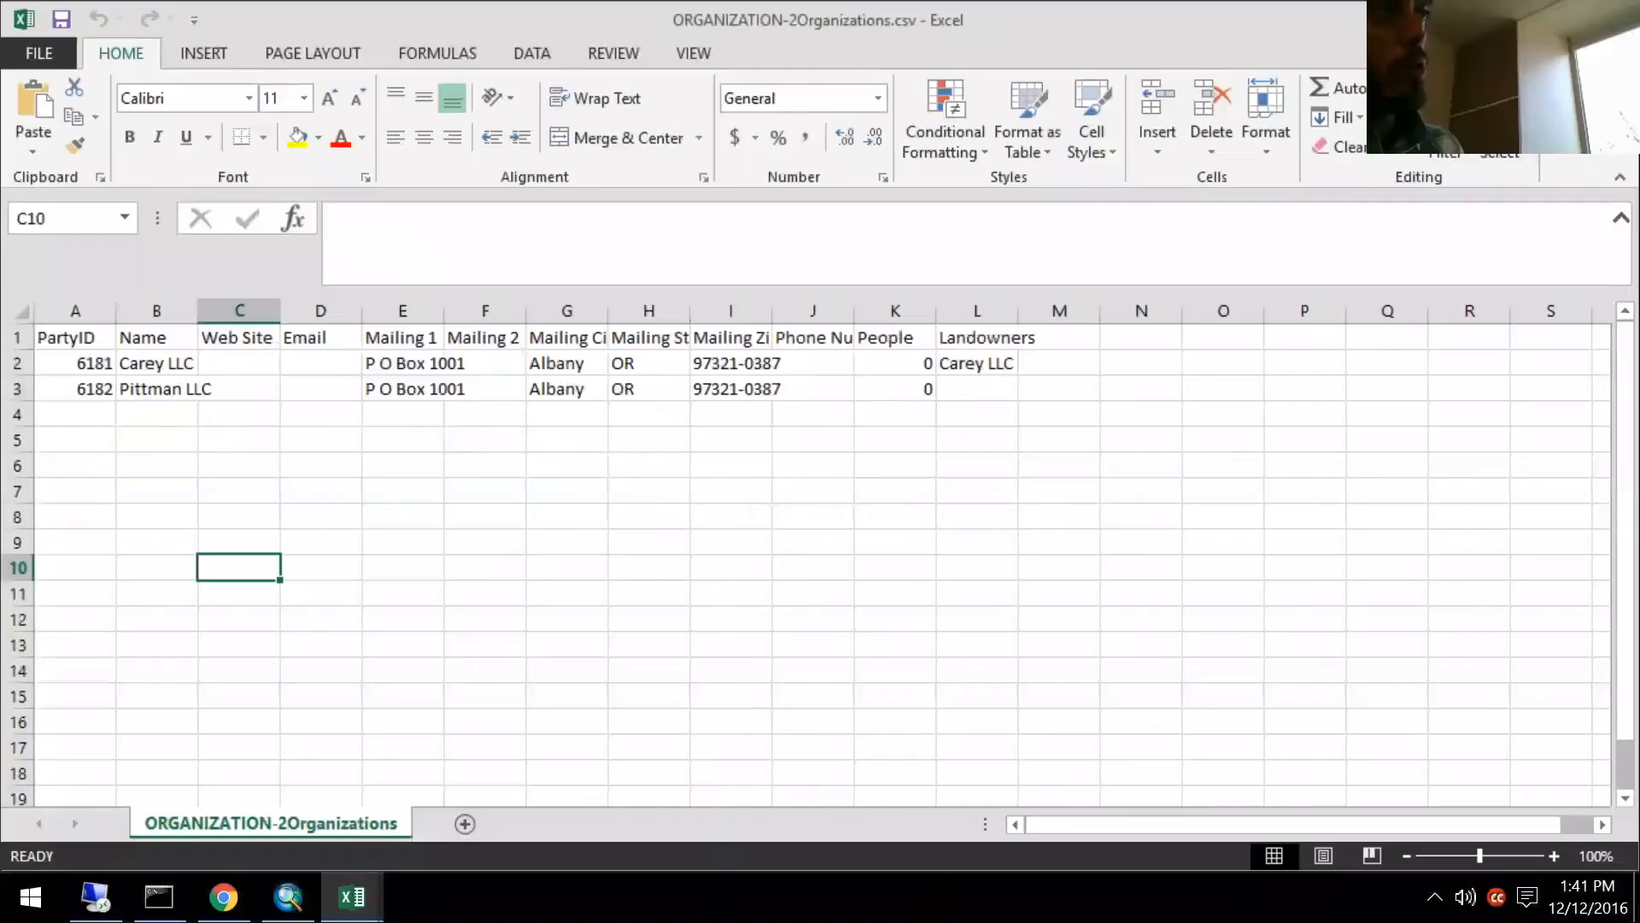
key(alt+Tab)
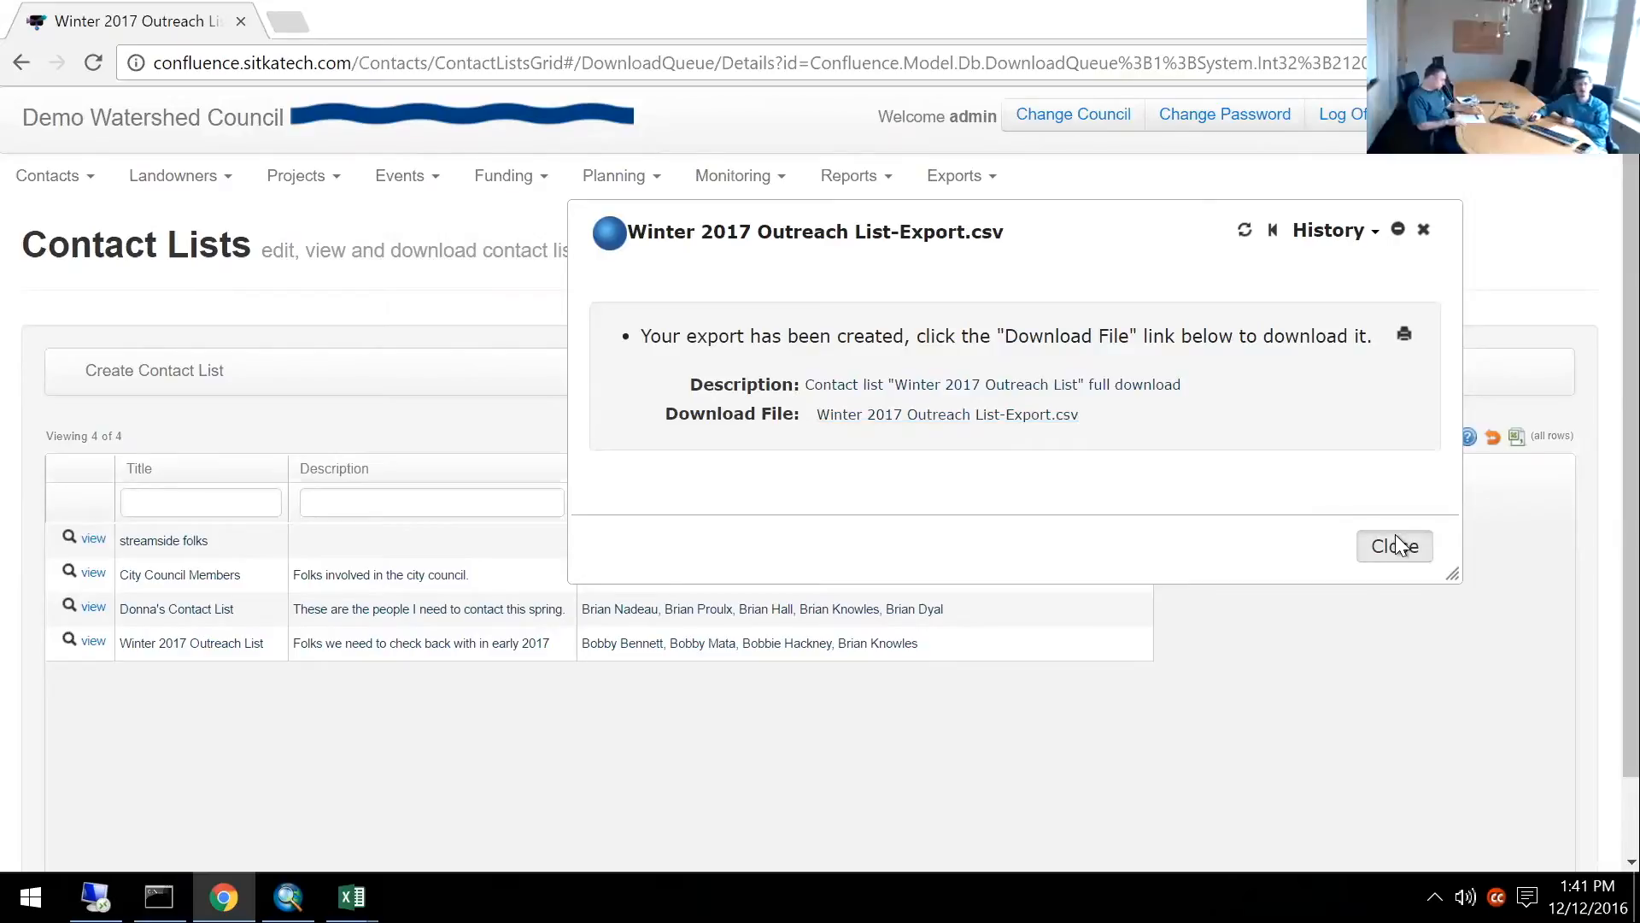
click(1395, 546)
Open the bulk import form for people to examine its instructions and entry columns, and leave it without importing.
click(49, 176)
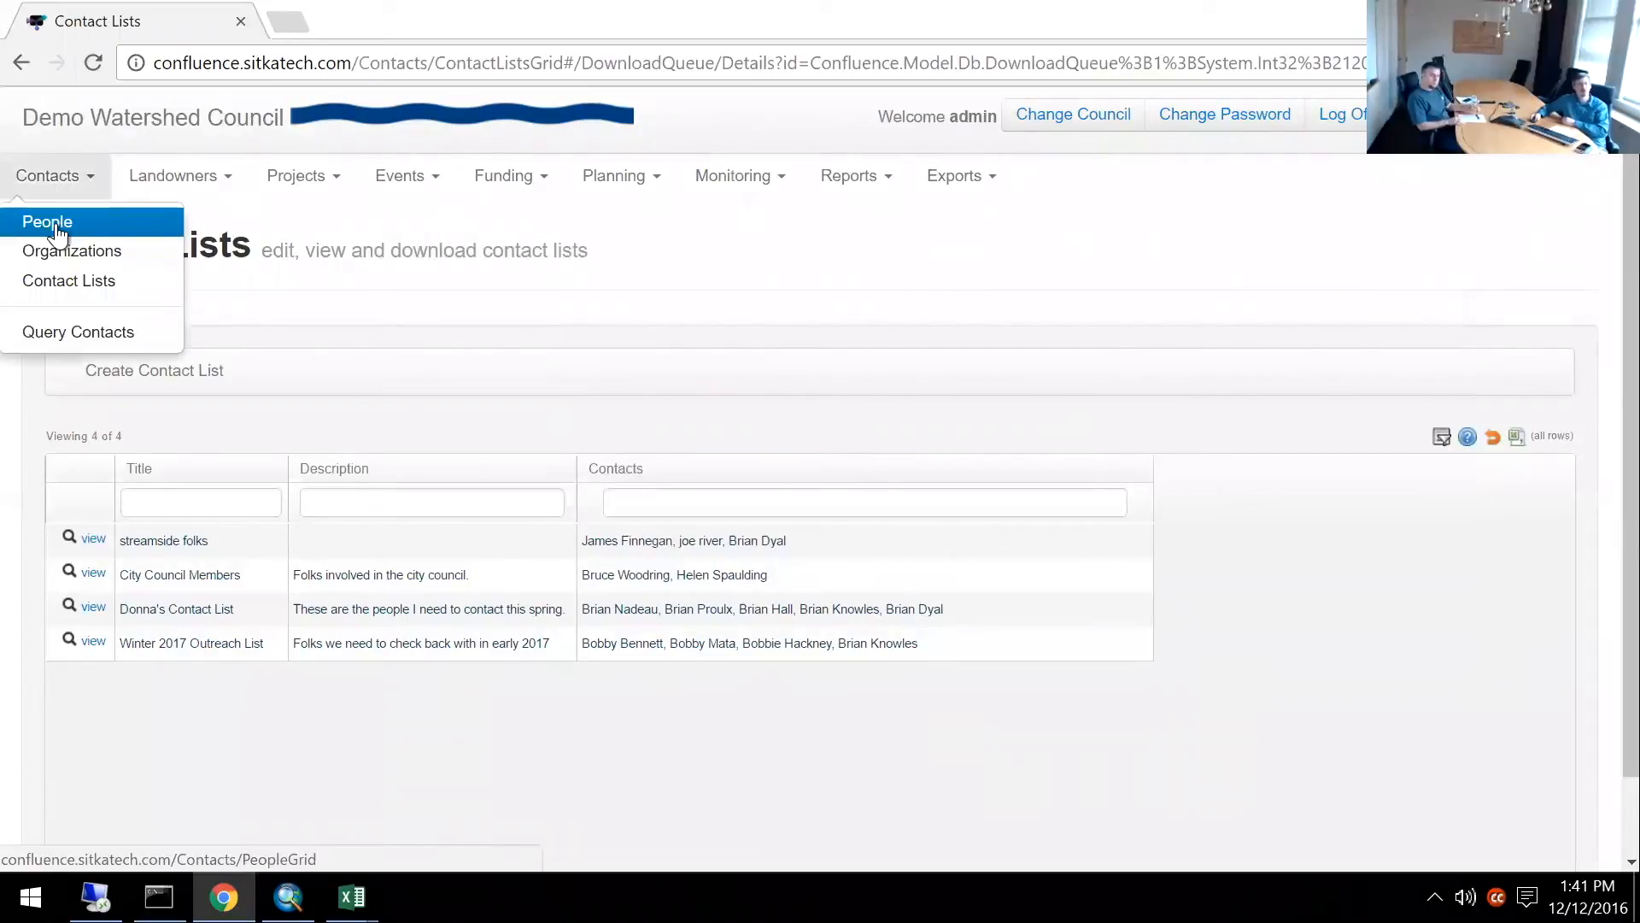
click(55, 227)
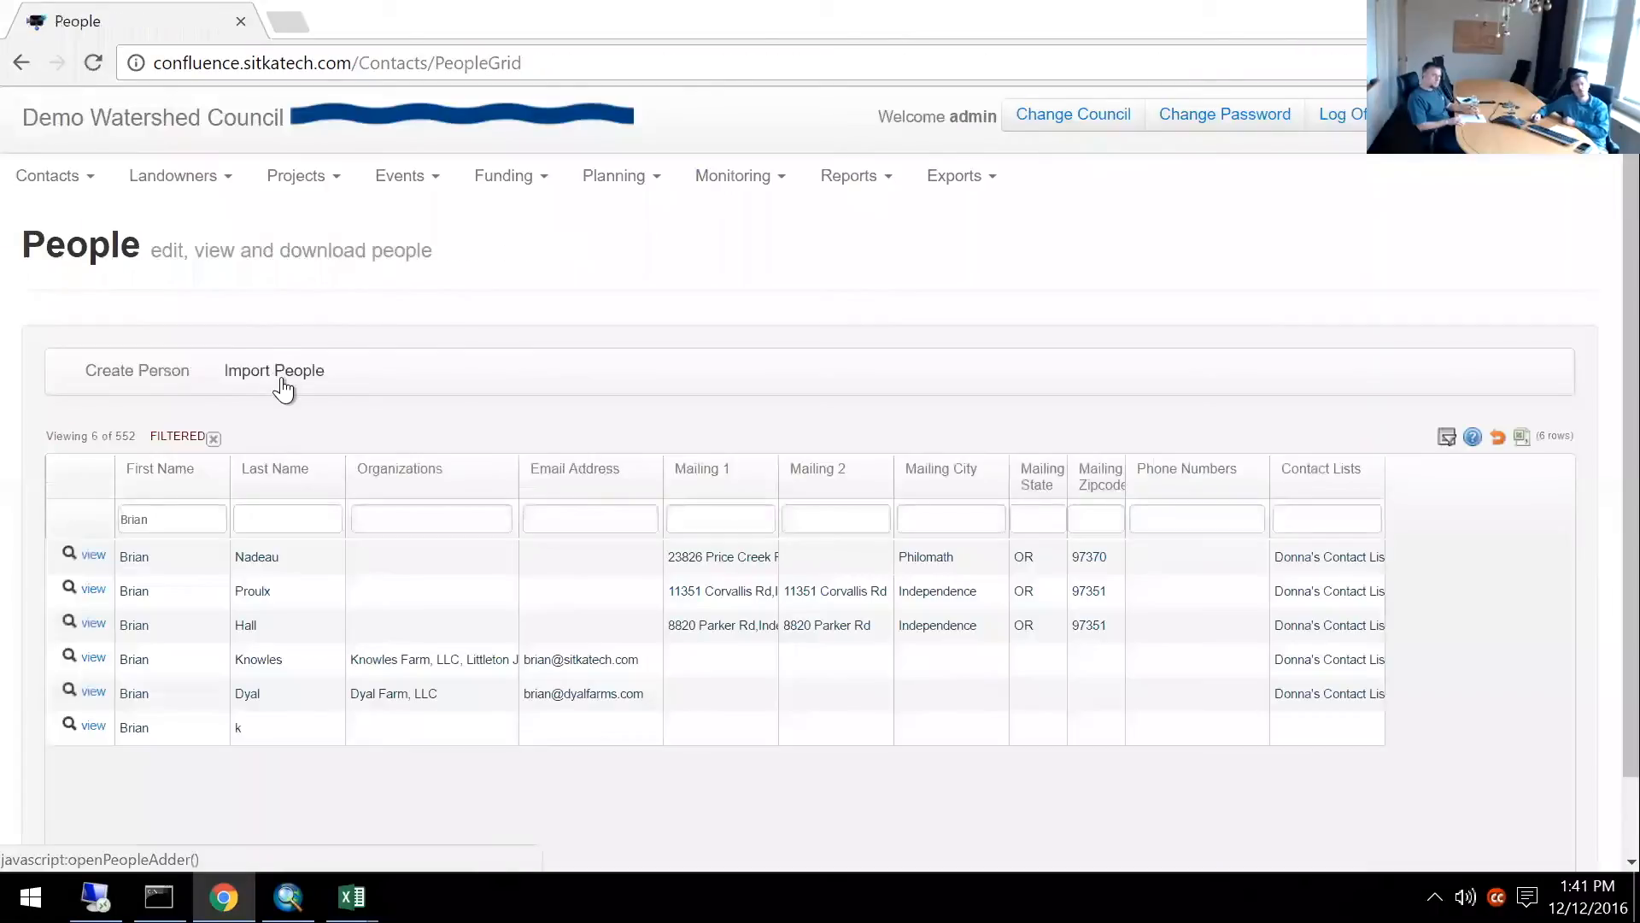
click(284, 375)
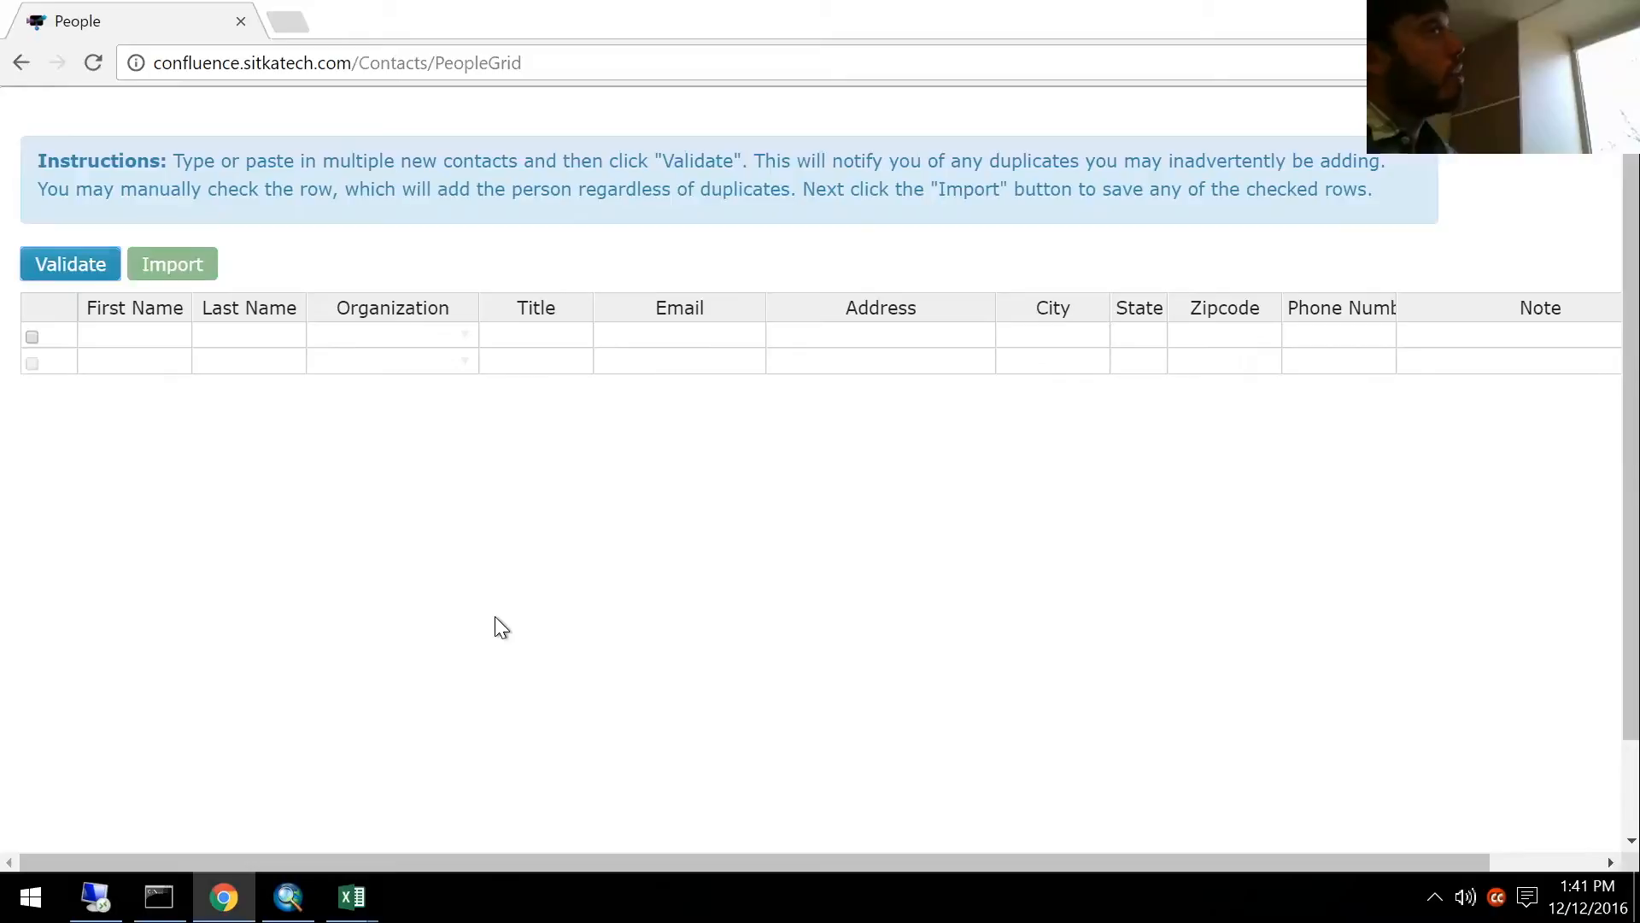
click(24, 69)
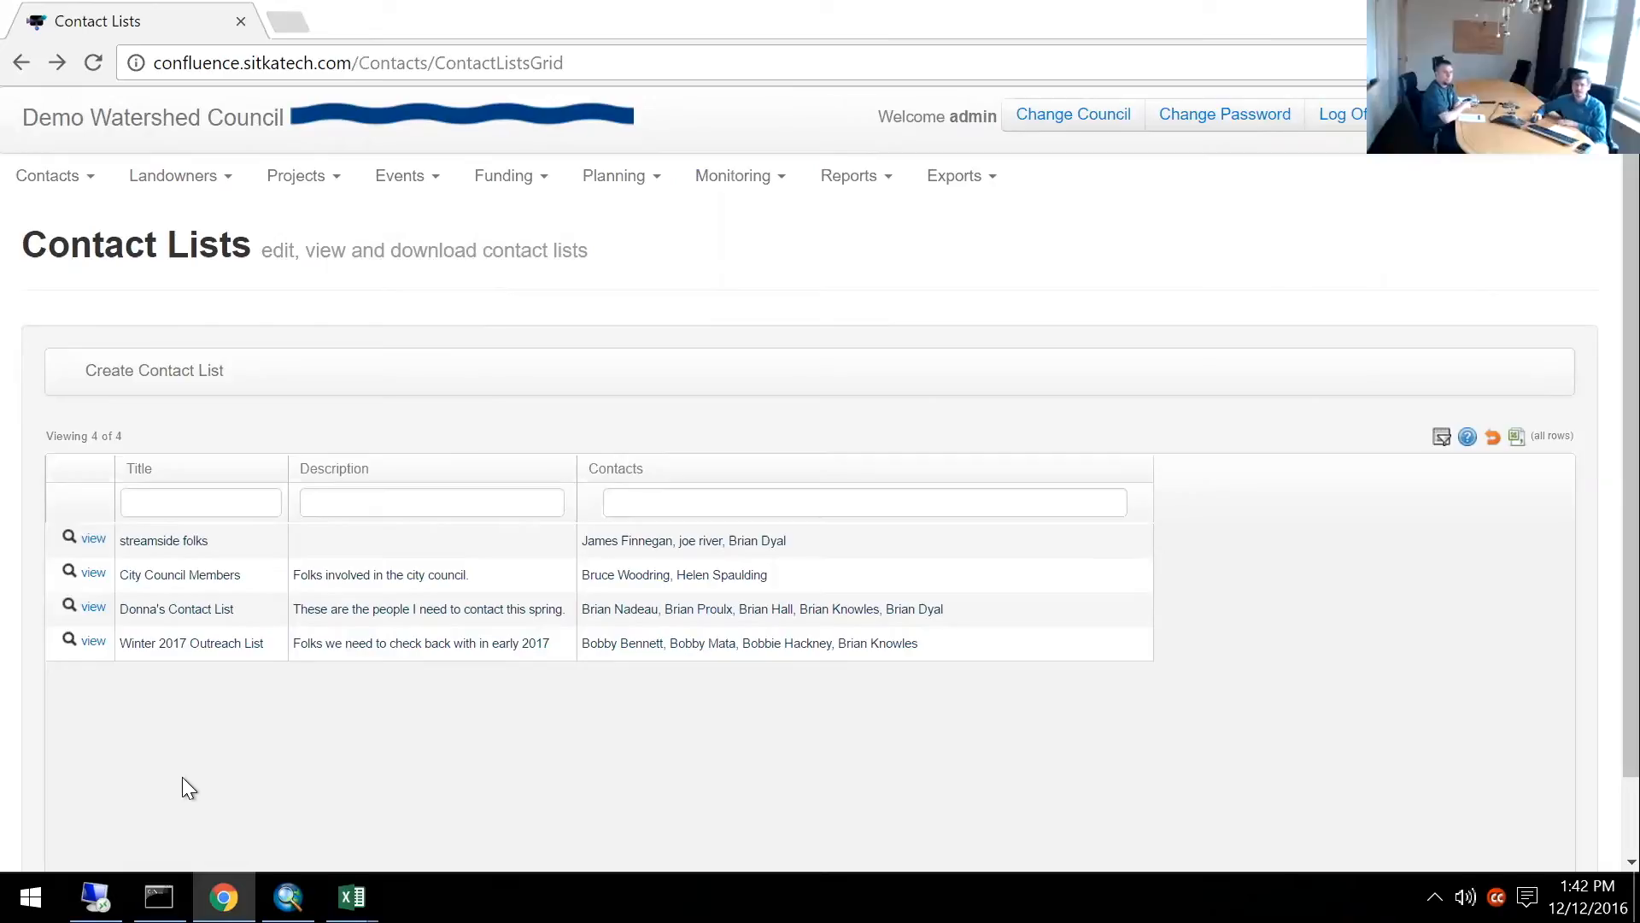
Revisit the People list, and go to the Demo Watershed Council home page to view the overview map.
click(50, 175)
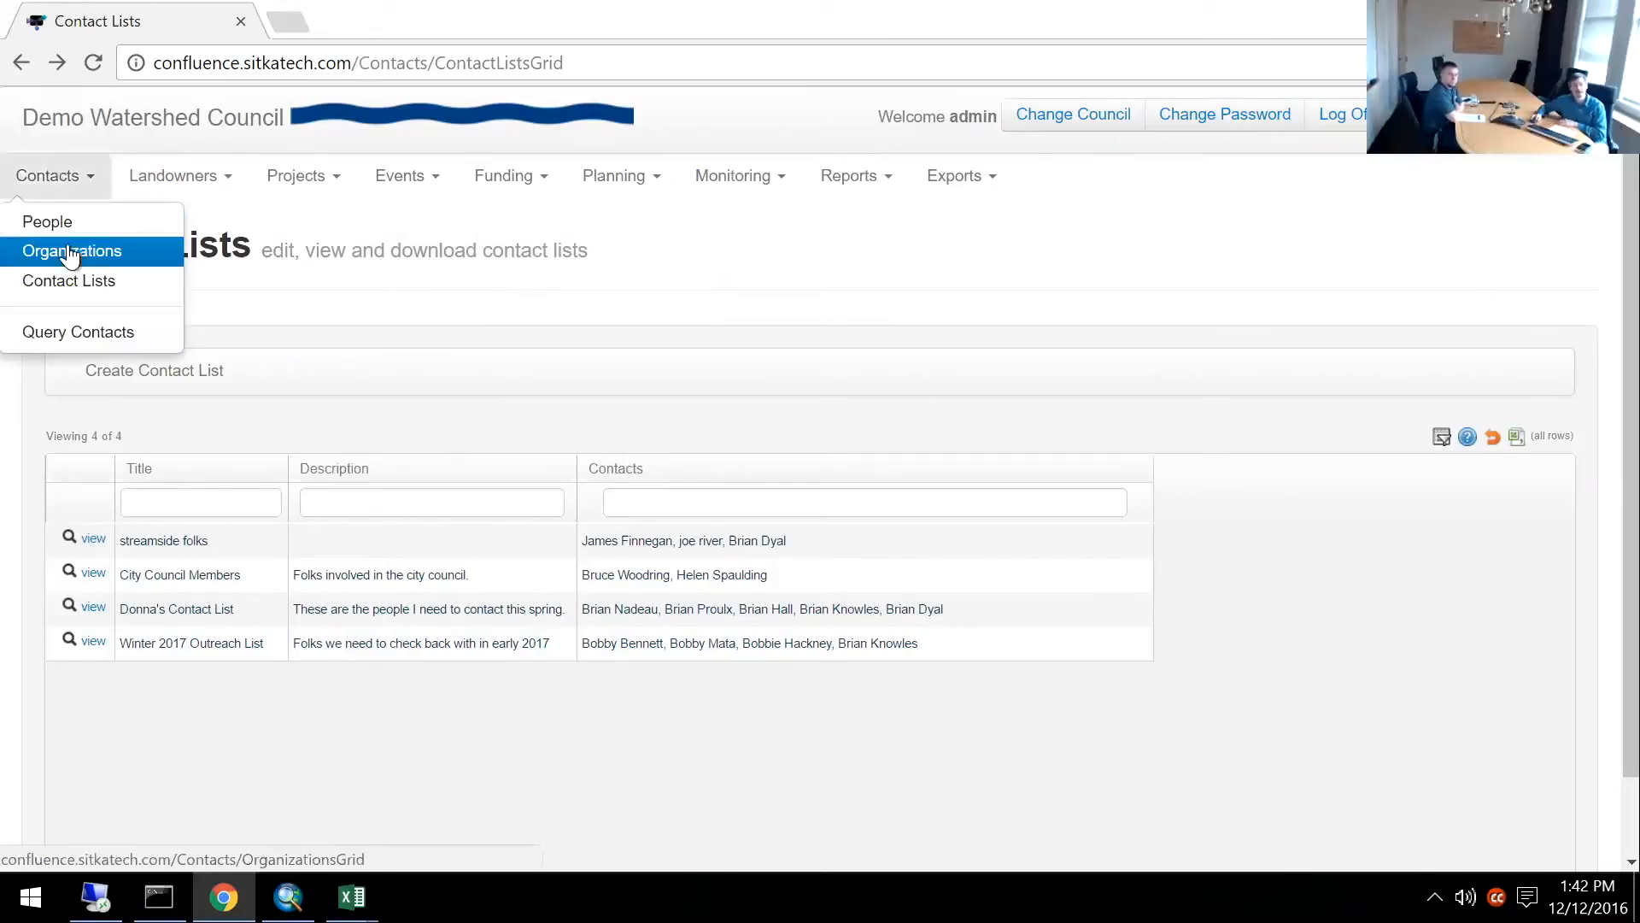
click(81, 221)
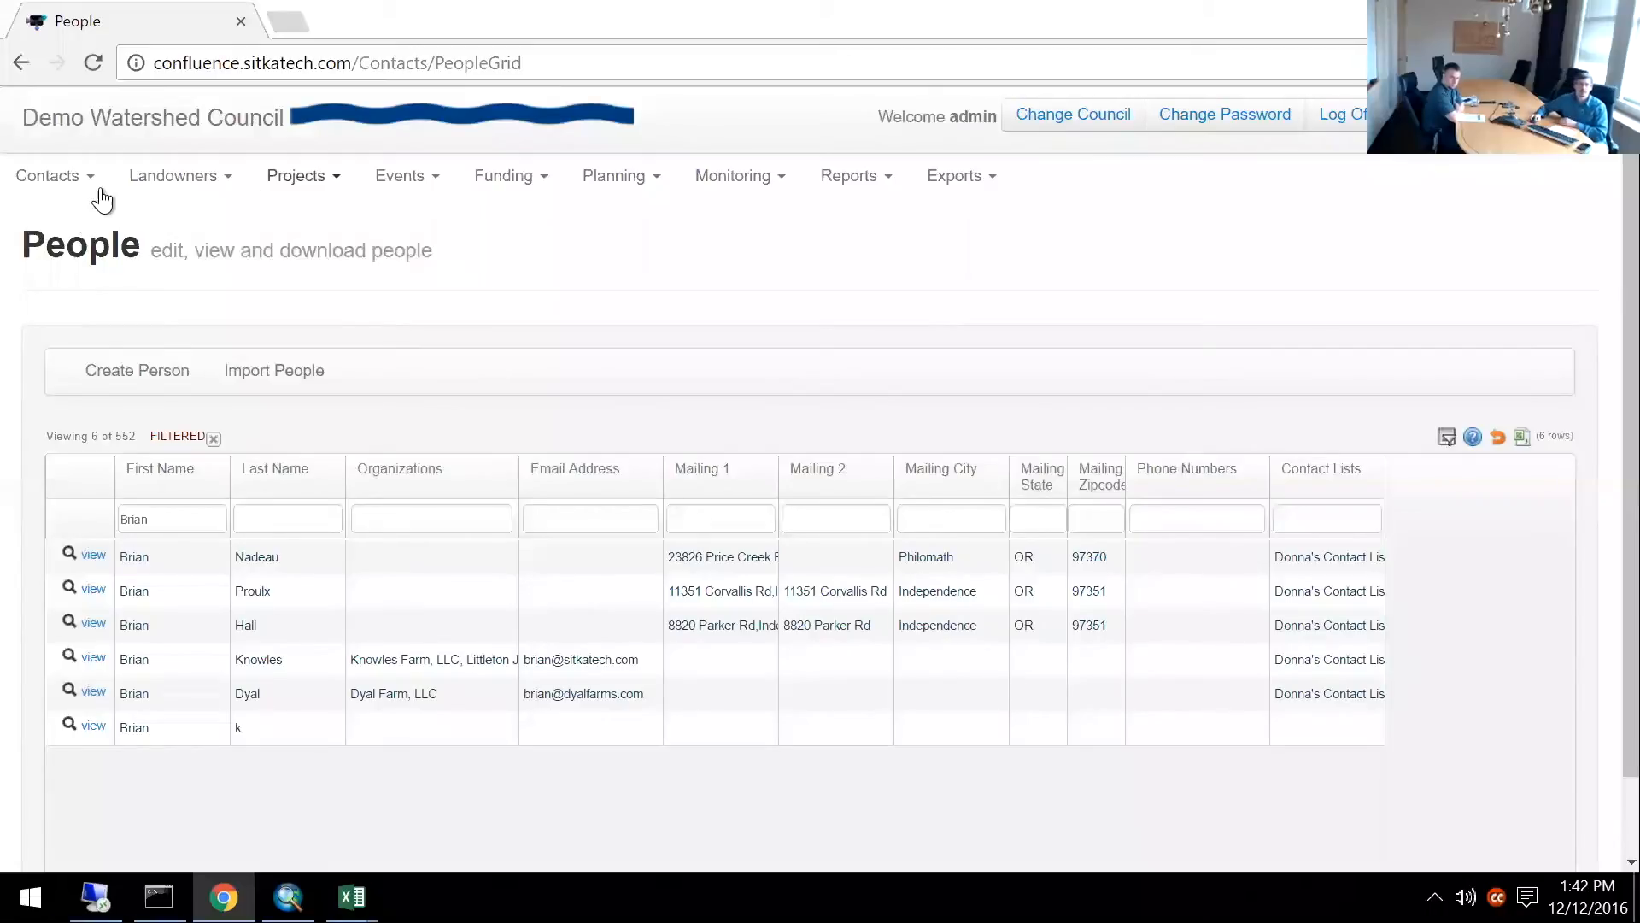
click(203, 128)
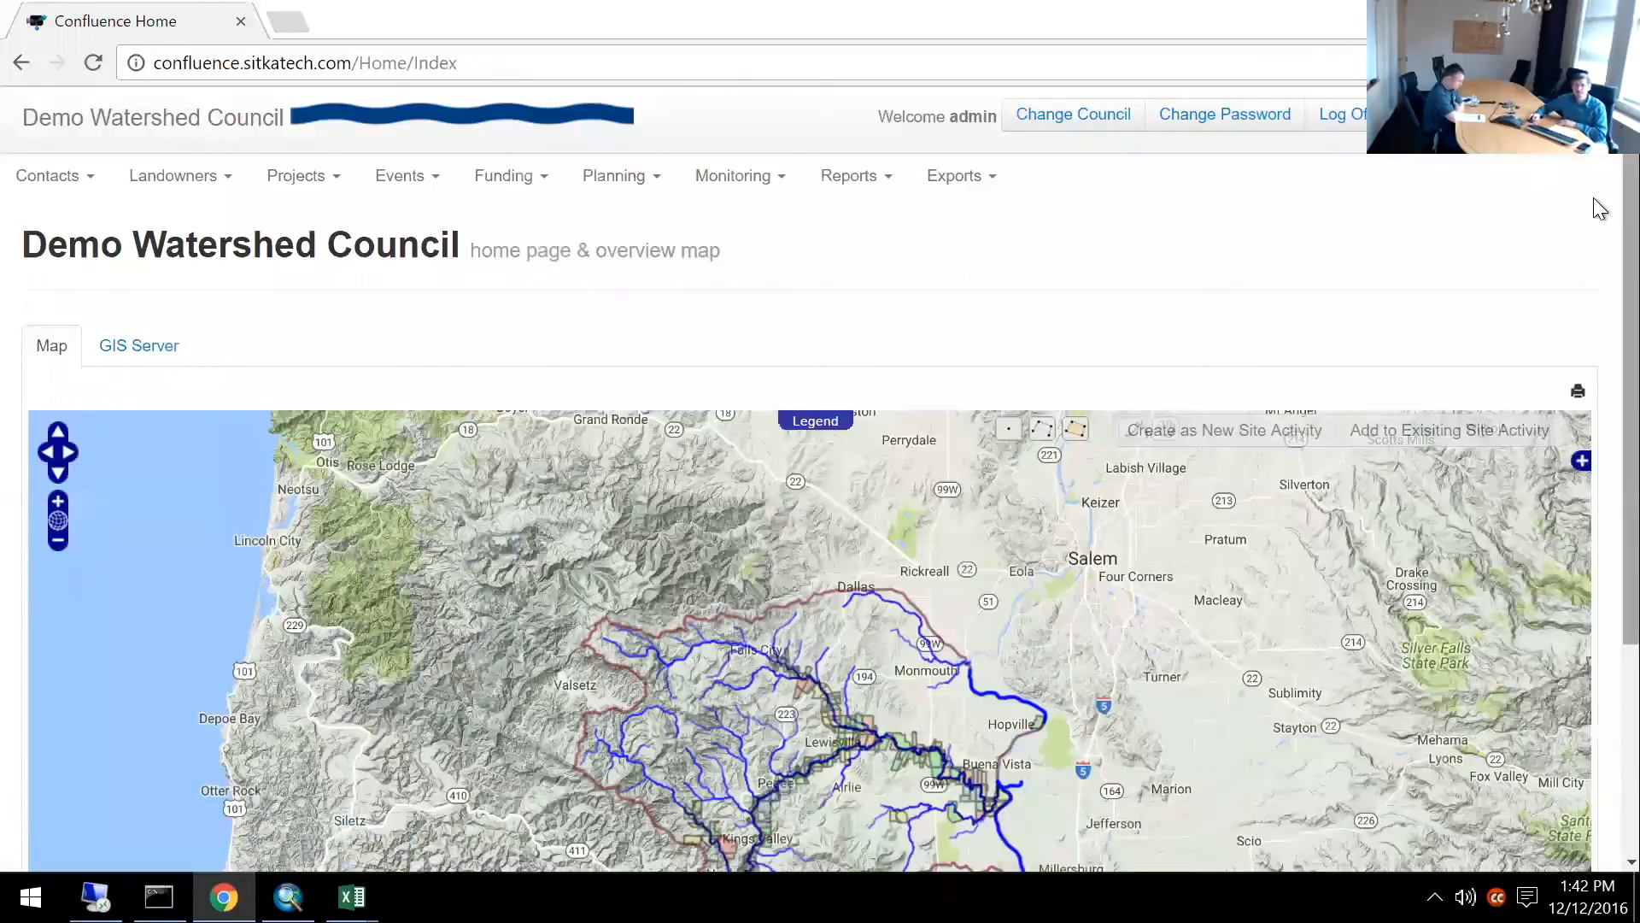
scroll(1599, 366, down, 2)
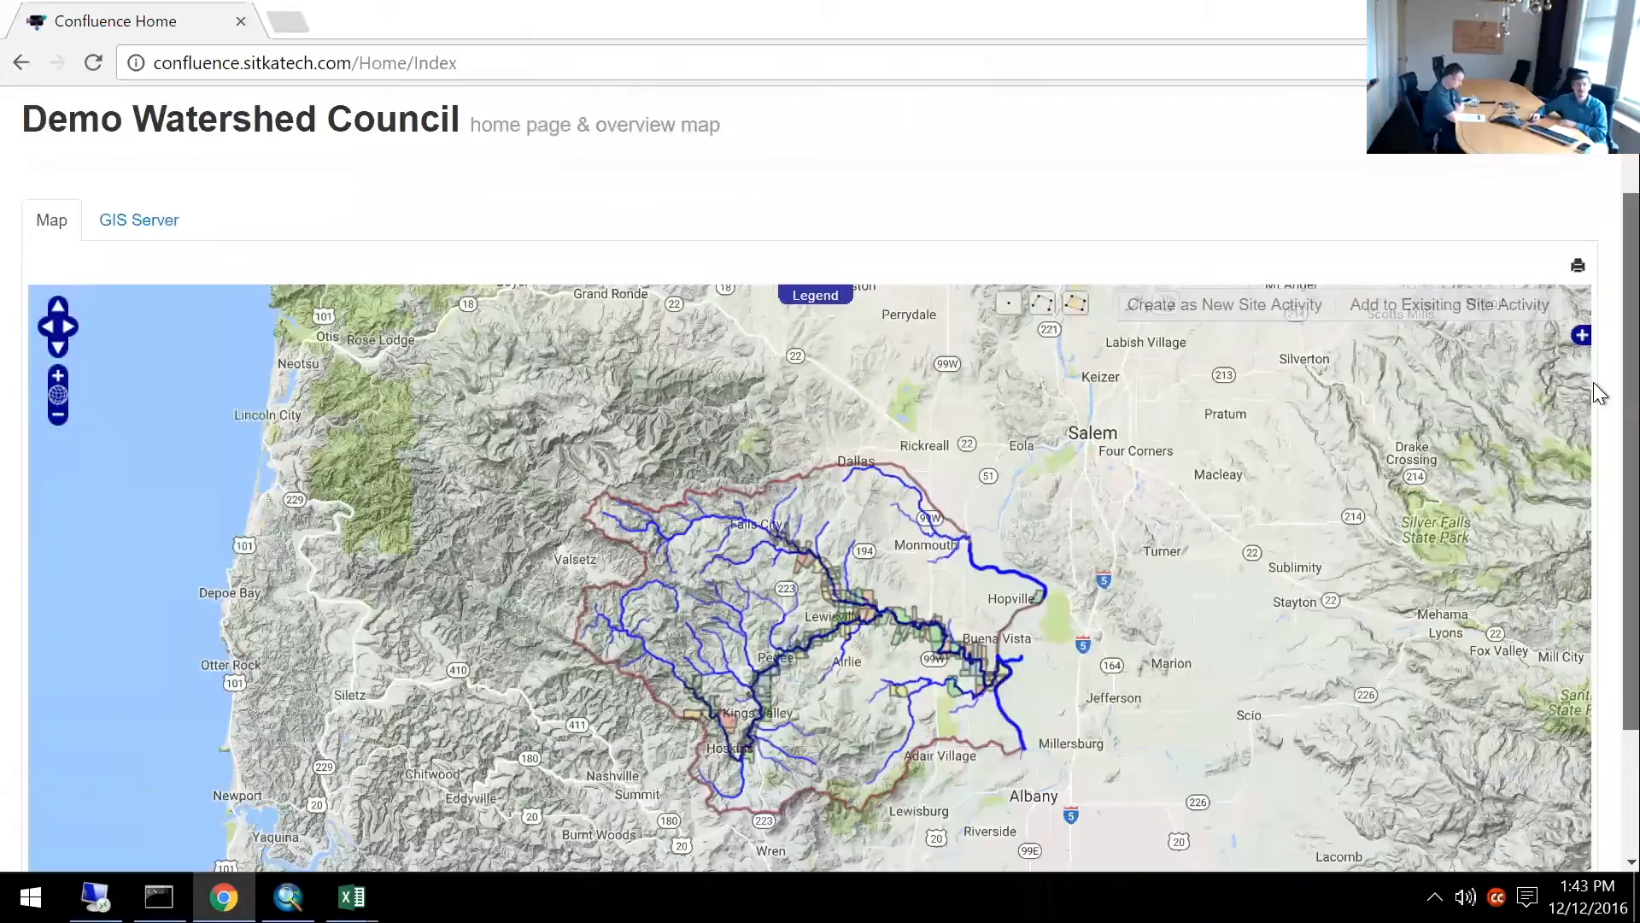
Open the Confluence Help page in a separate browser tab to view its common tasks.
scroll(1600, 384, down, 2)
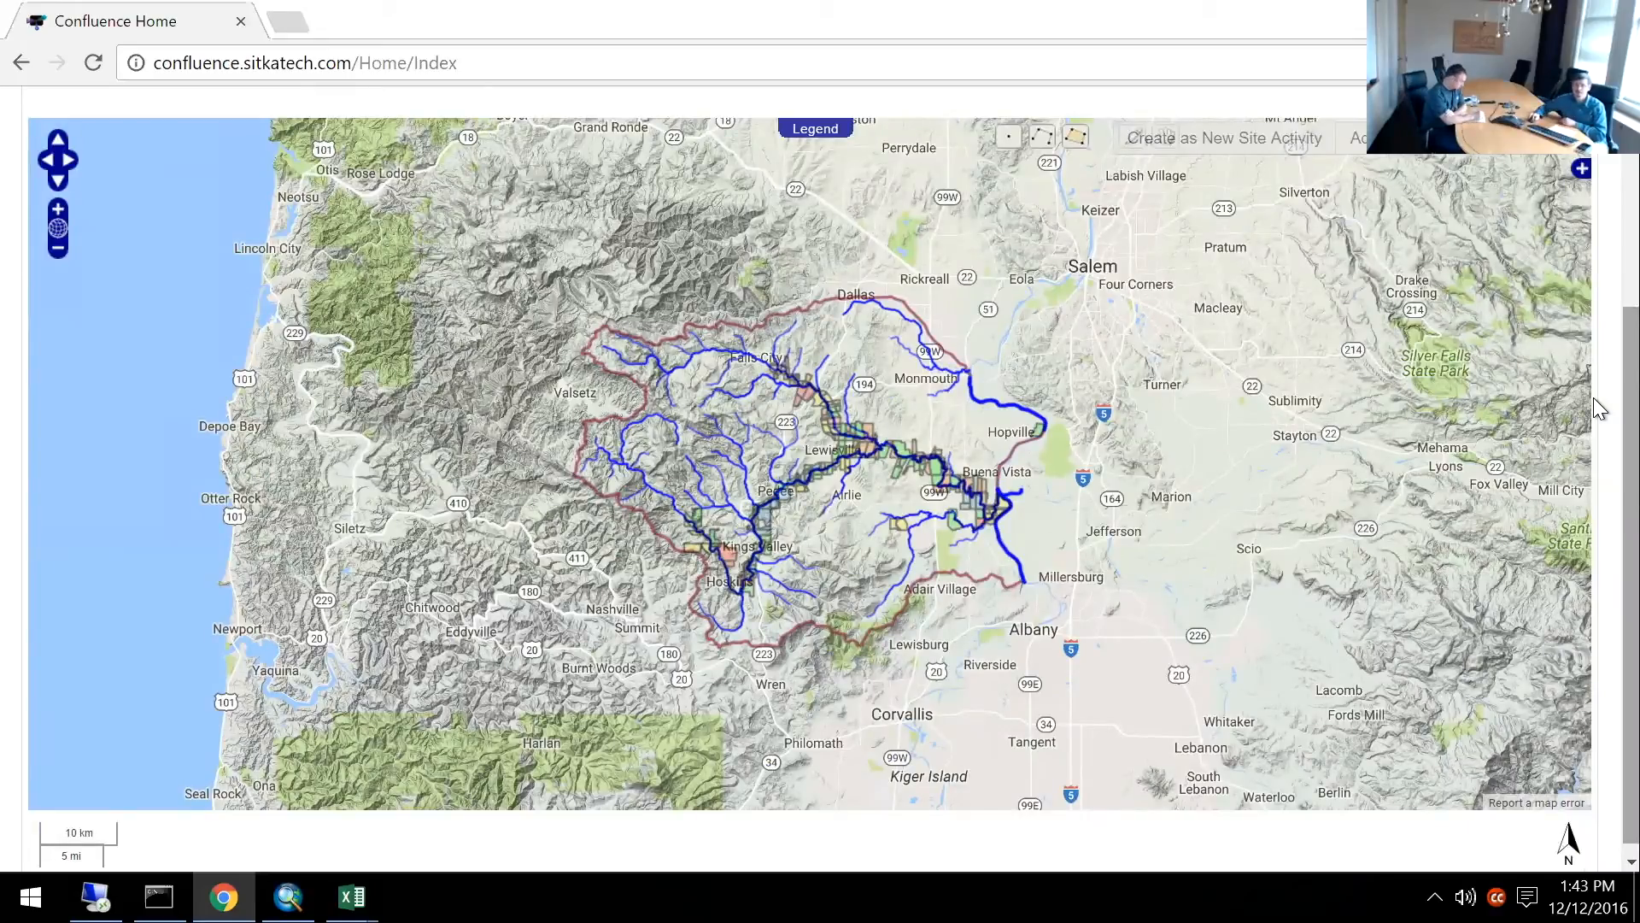
scroll(1592, 397, up, 1)
scroll(1594, 179, up, 3)
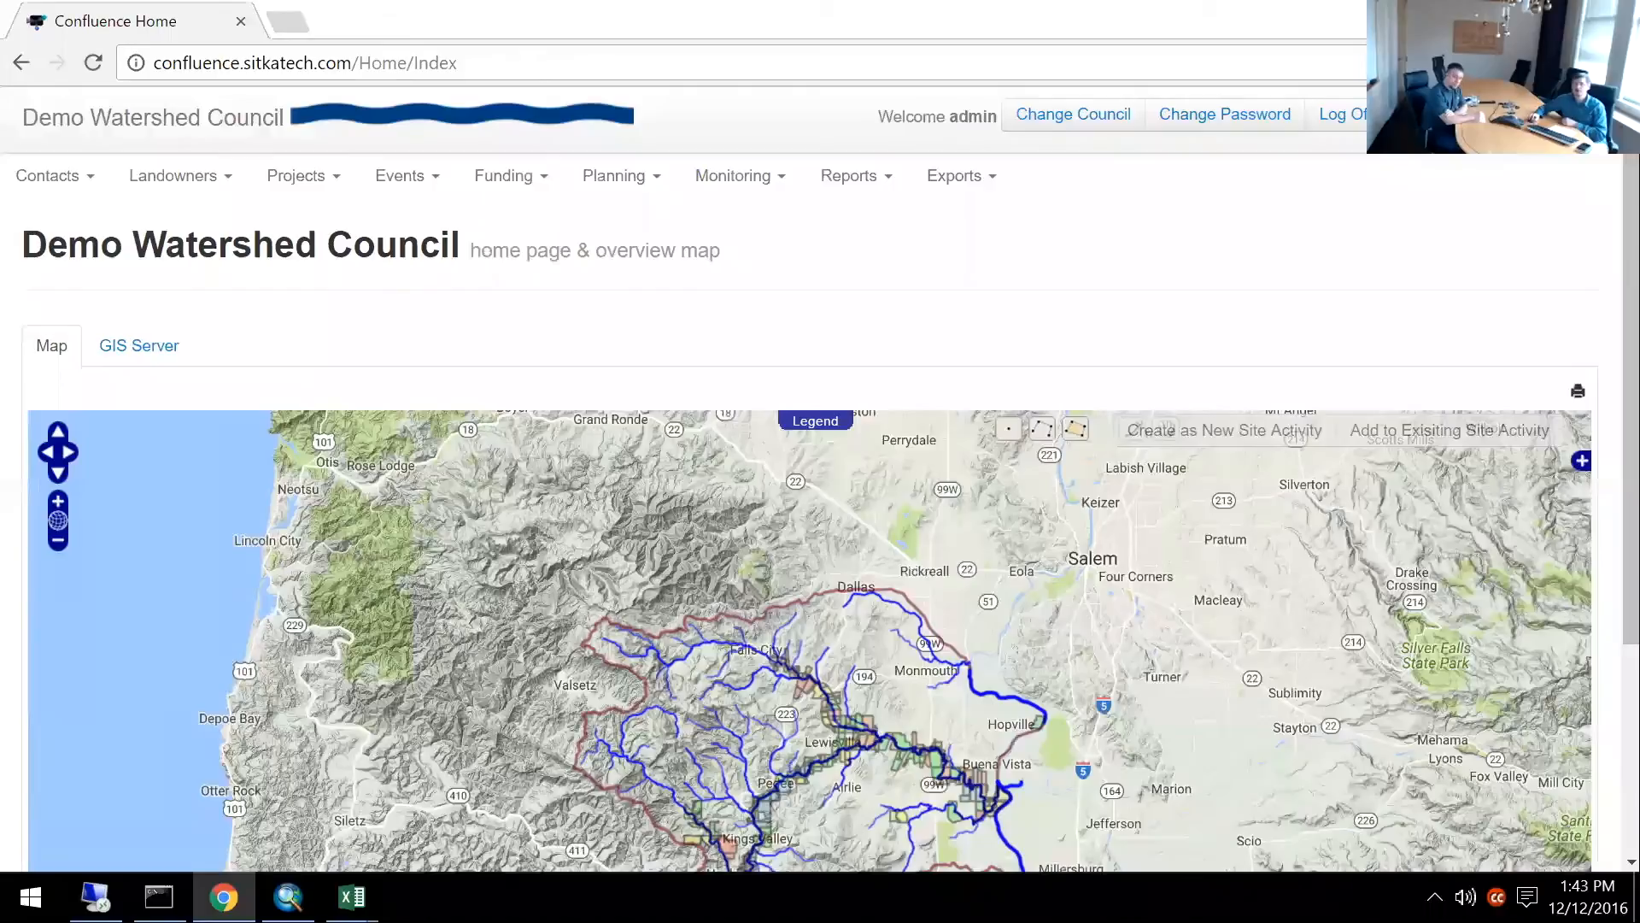
right_click(1598, 113)
click(1422, 129)
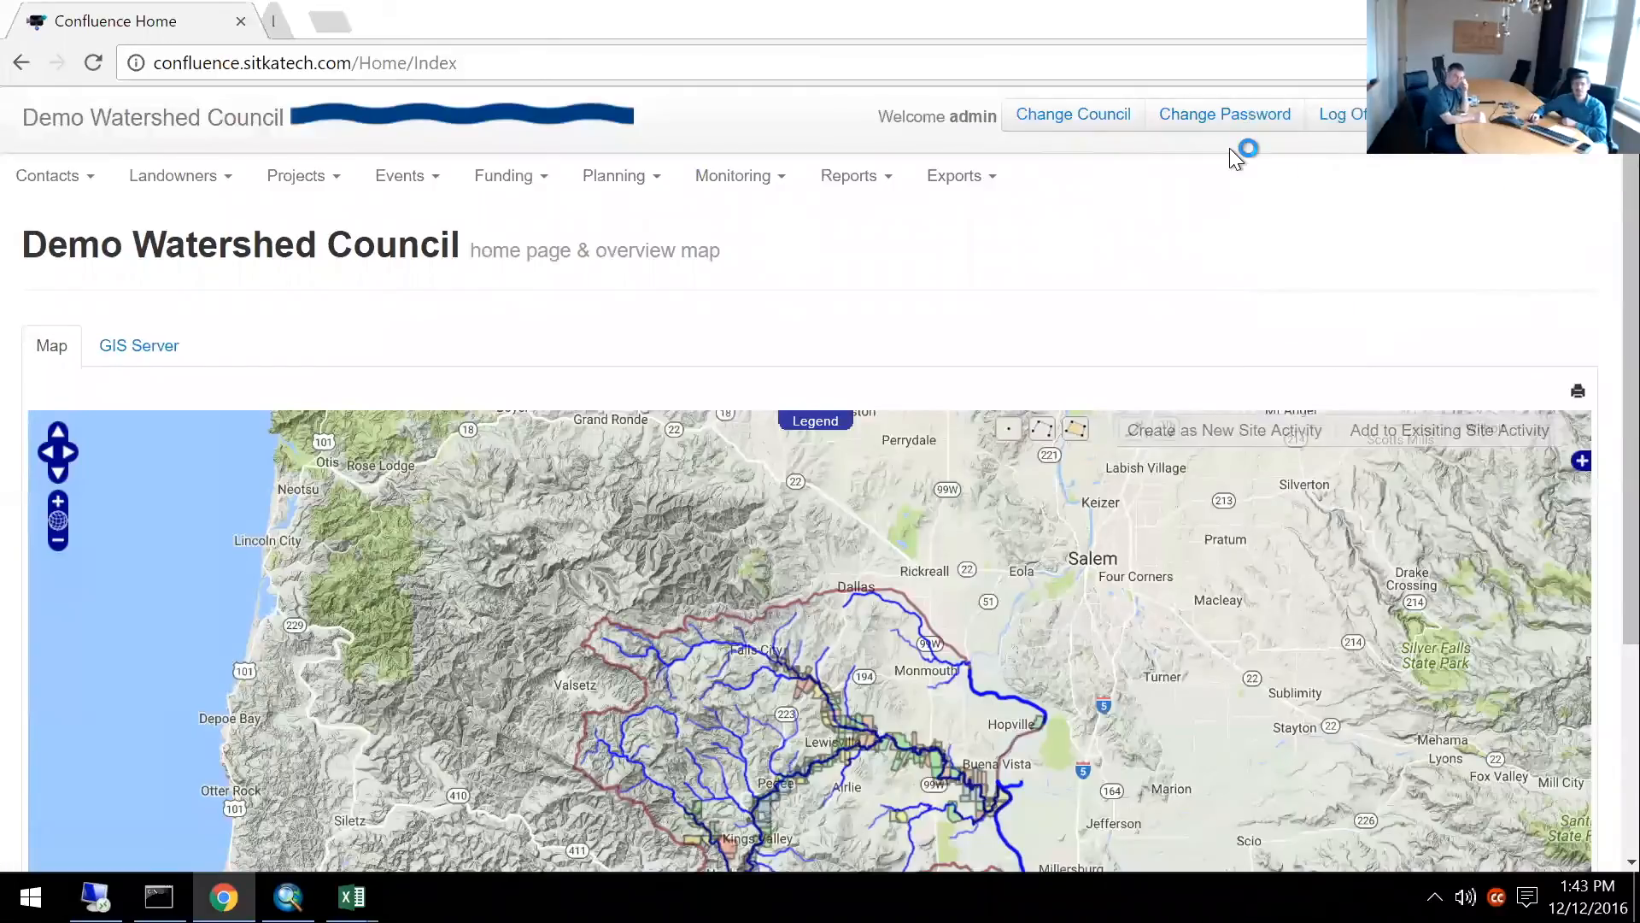
click(309, 29)
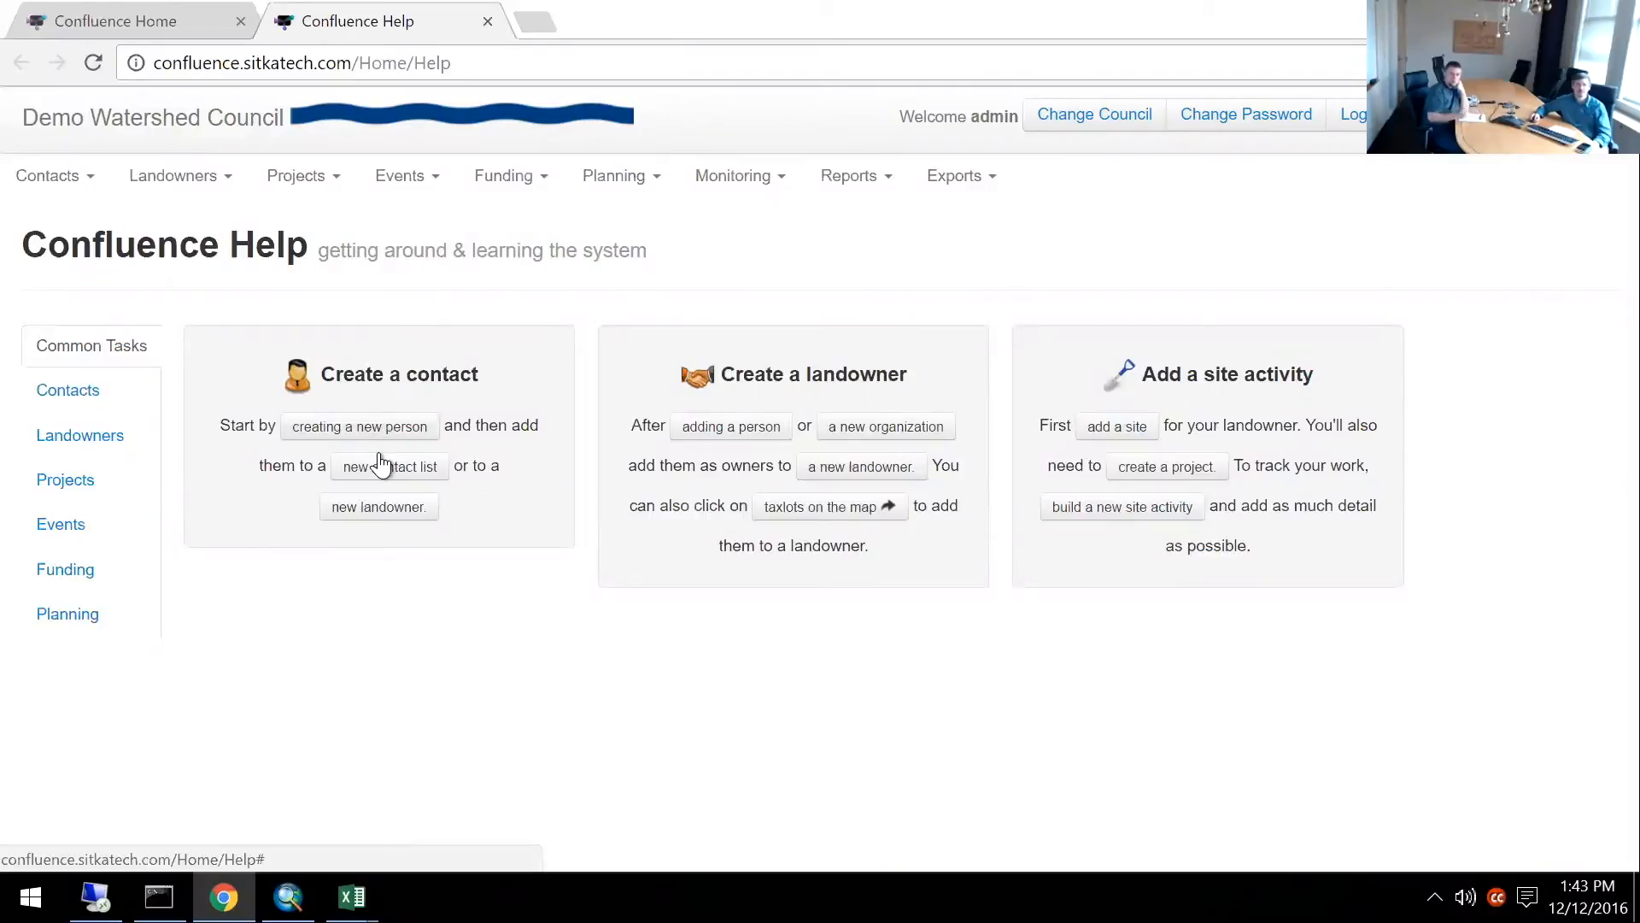
View the blank new person form from the Create a contact help task, and close it without saving.
click(401, 426)
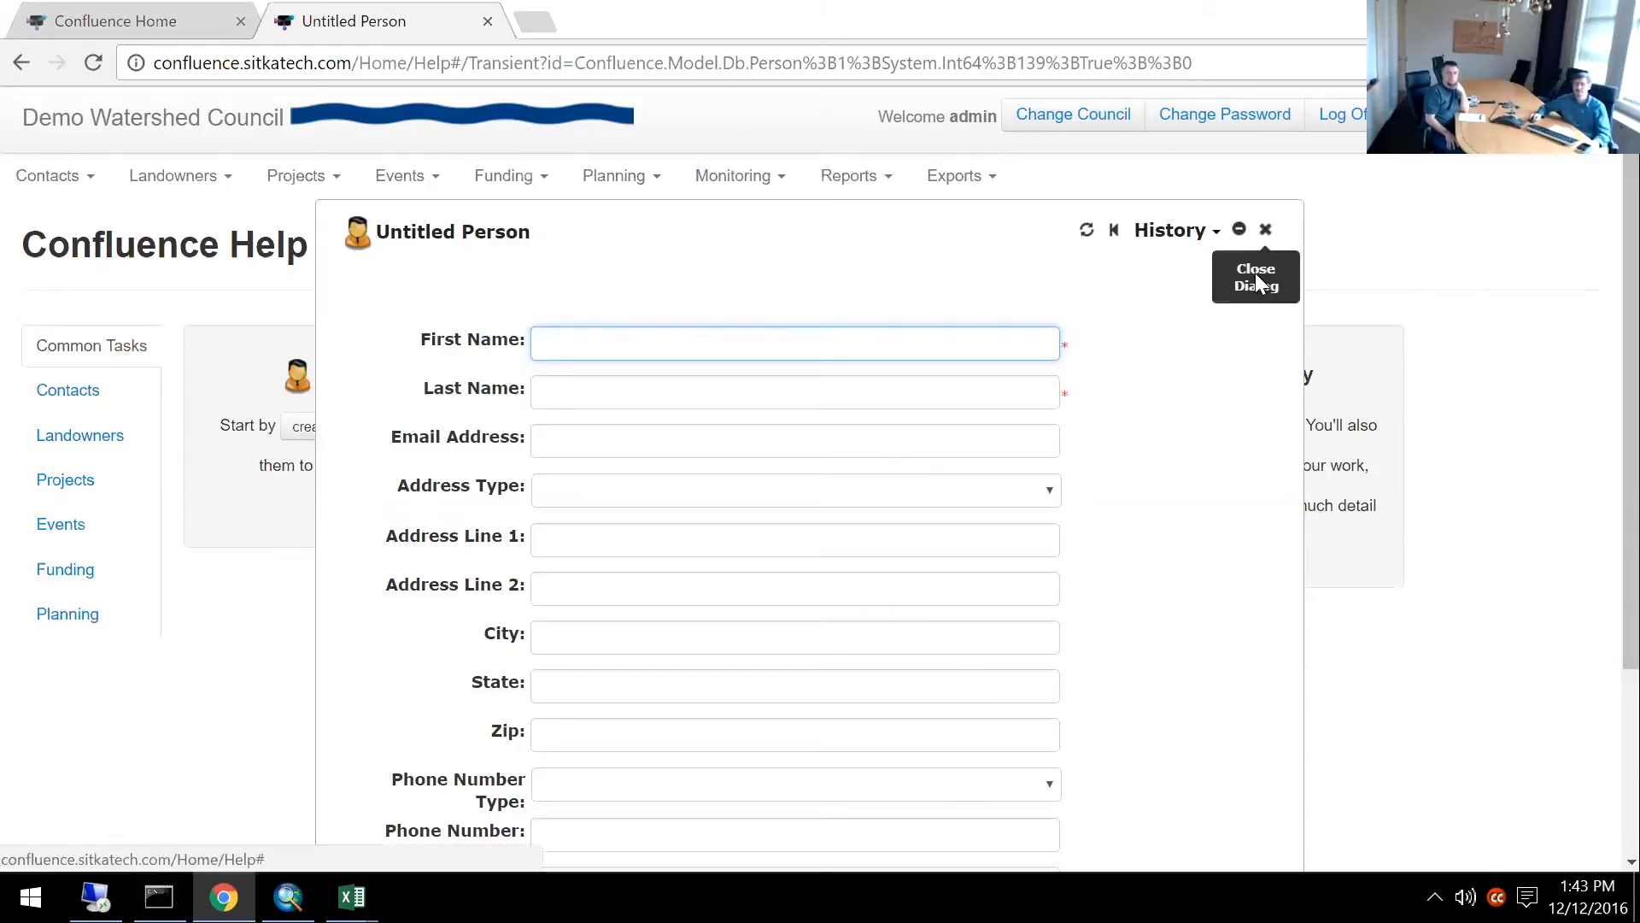
scroll(1264, 256, down, 1)
click(1268, 120)
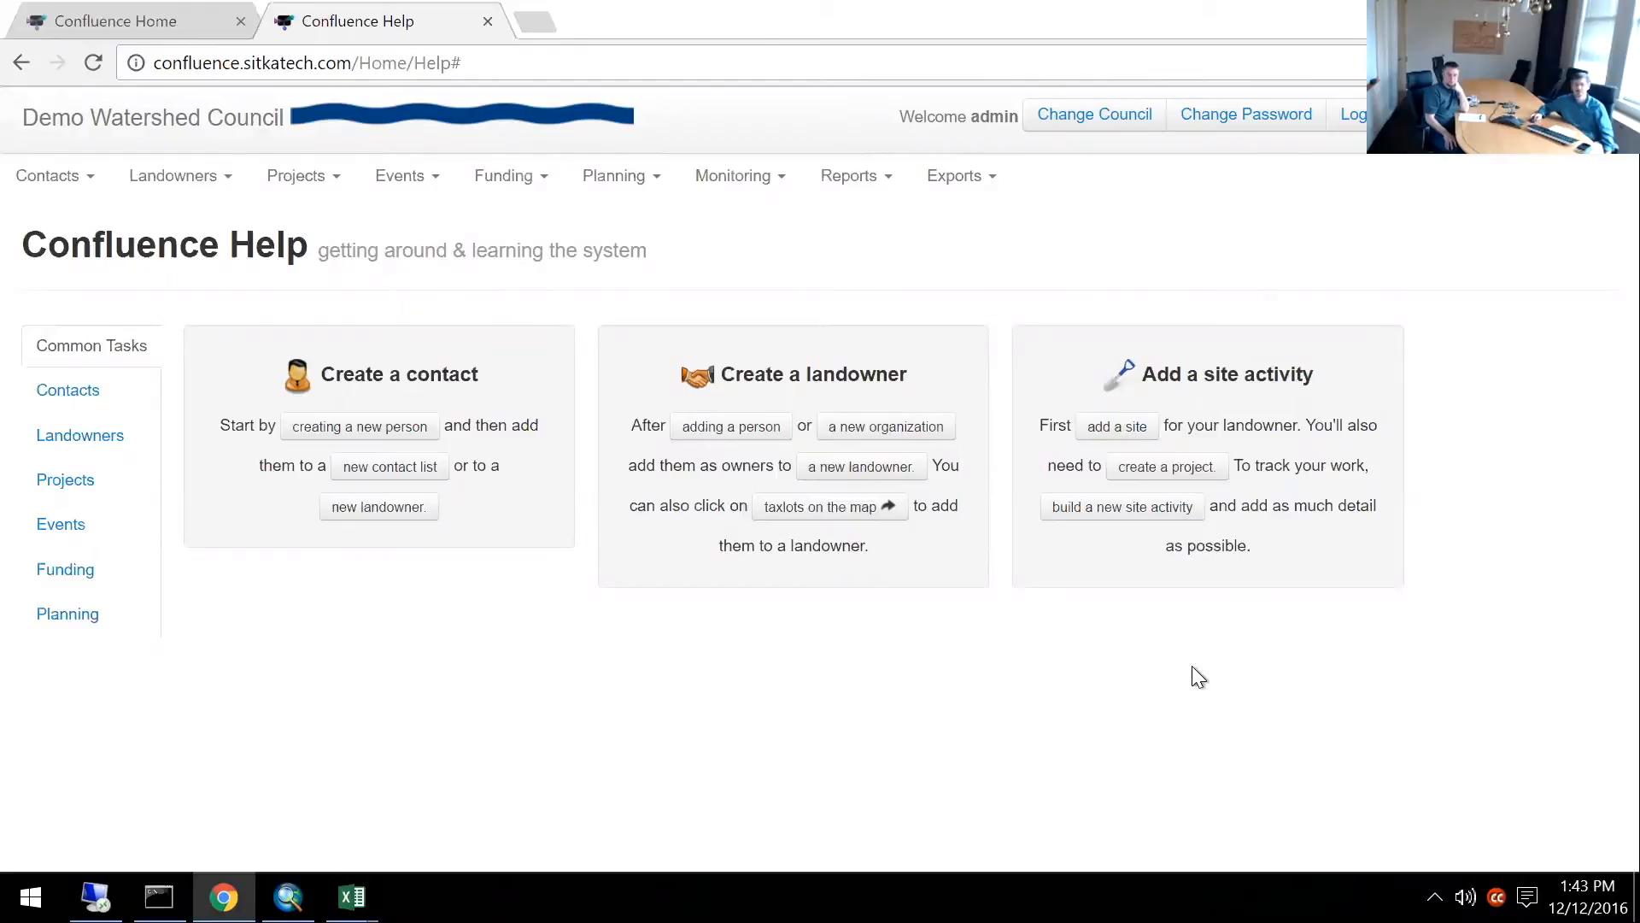
Return to the Demo Watershed Council home page and examine the parcels and streams on the overview map at different scales.
click(161, 26)
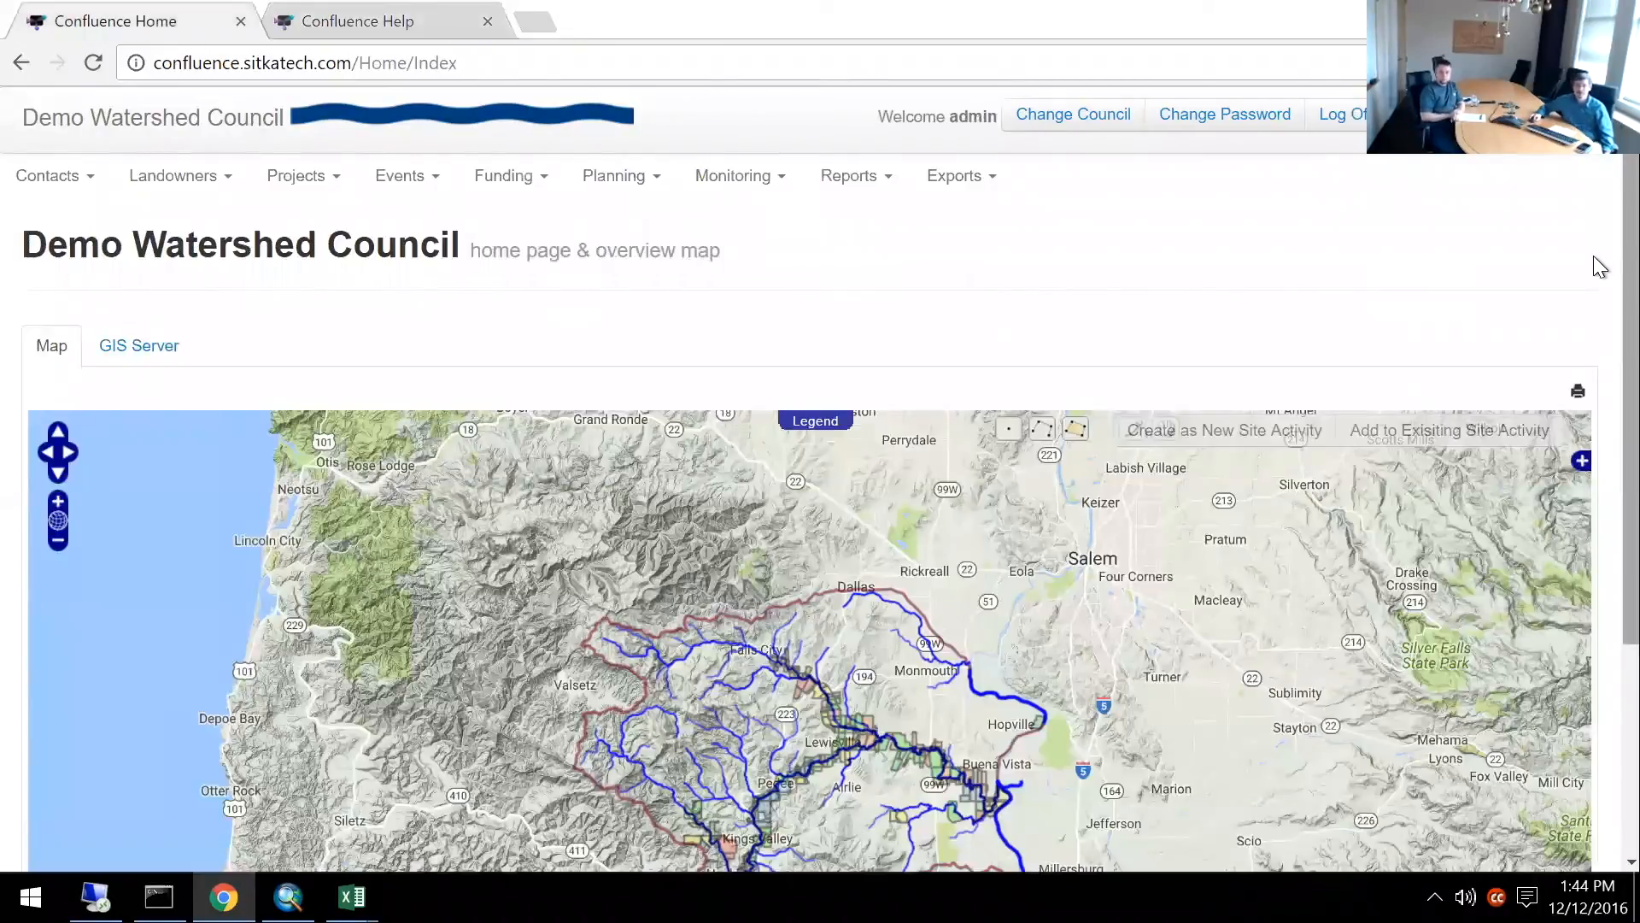
scroll(1593, 427, down, 1)
scroll(1593, 555, down, 3)
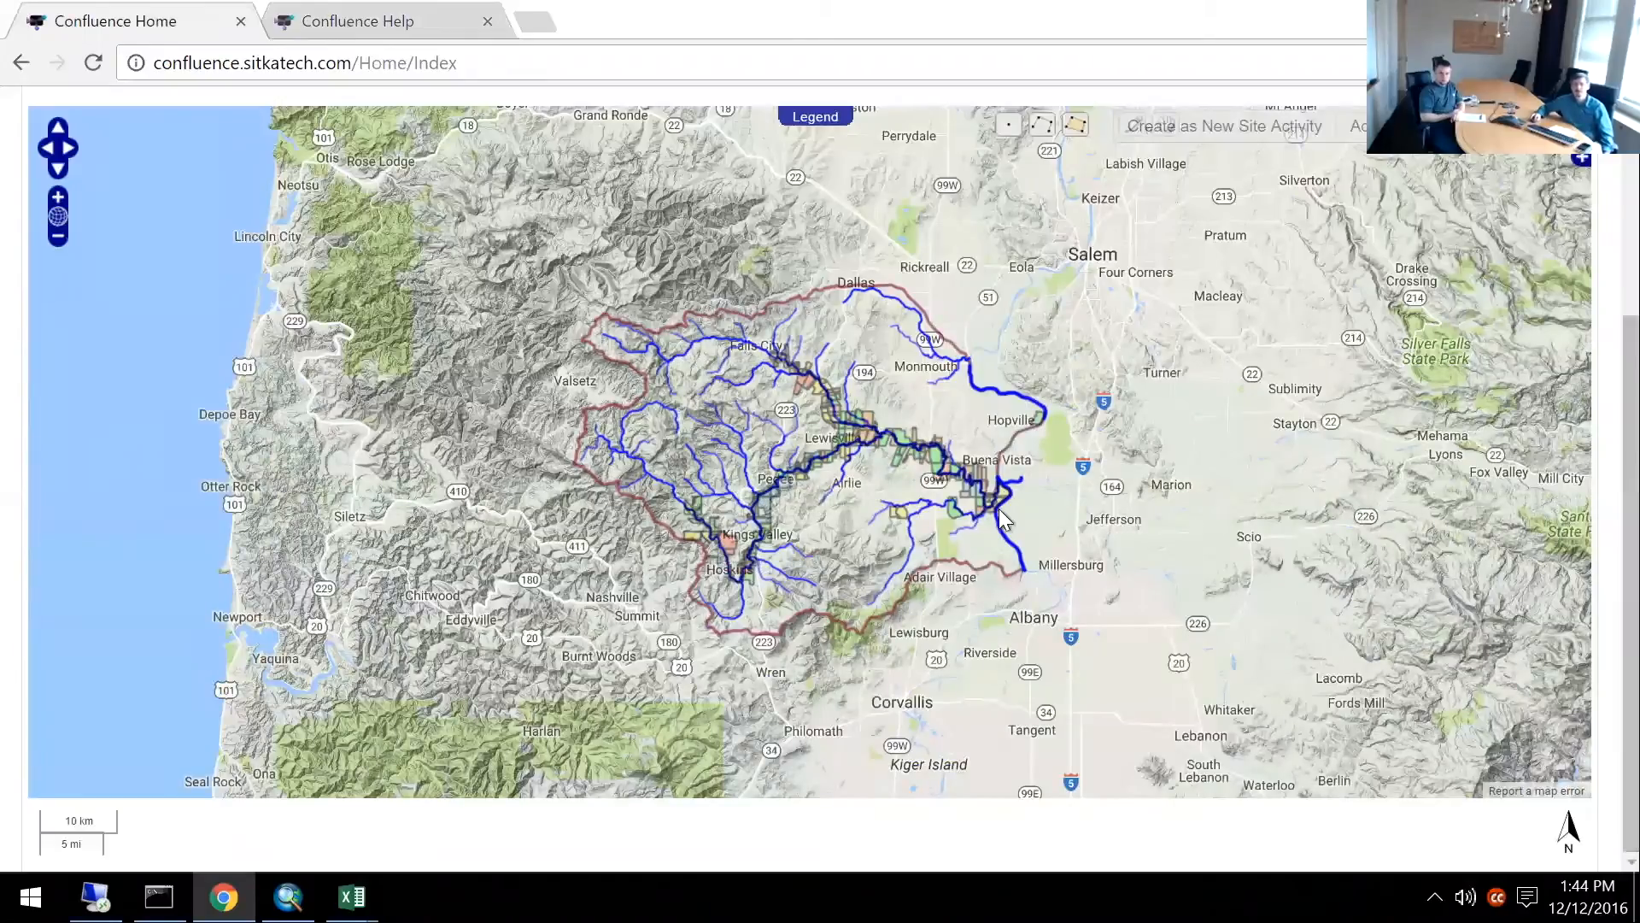
scroll(1003, 491, up, 1)
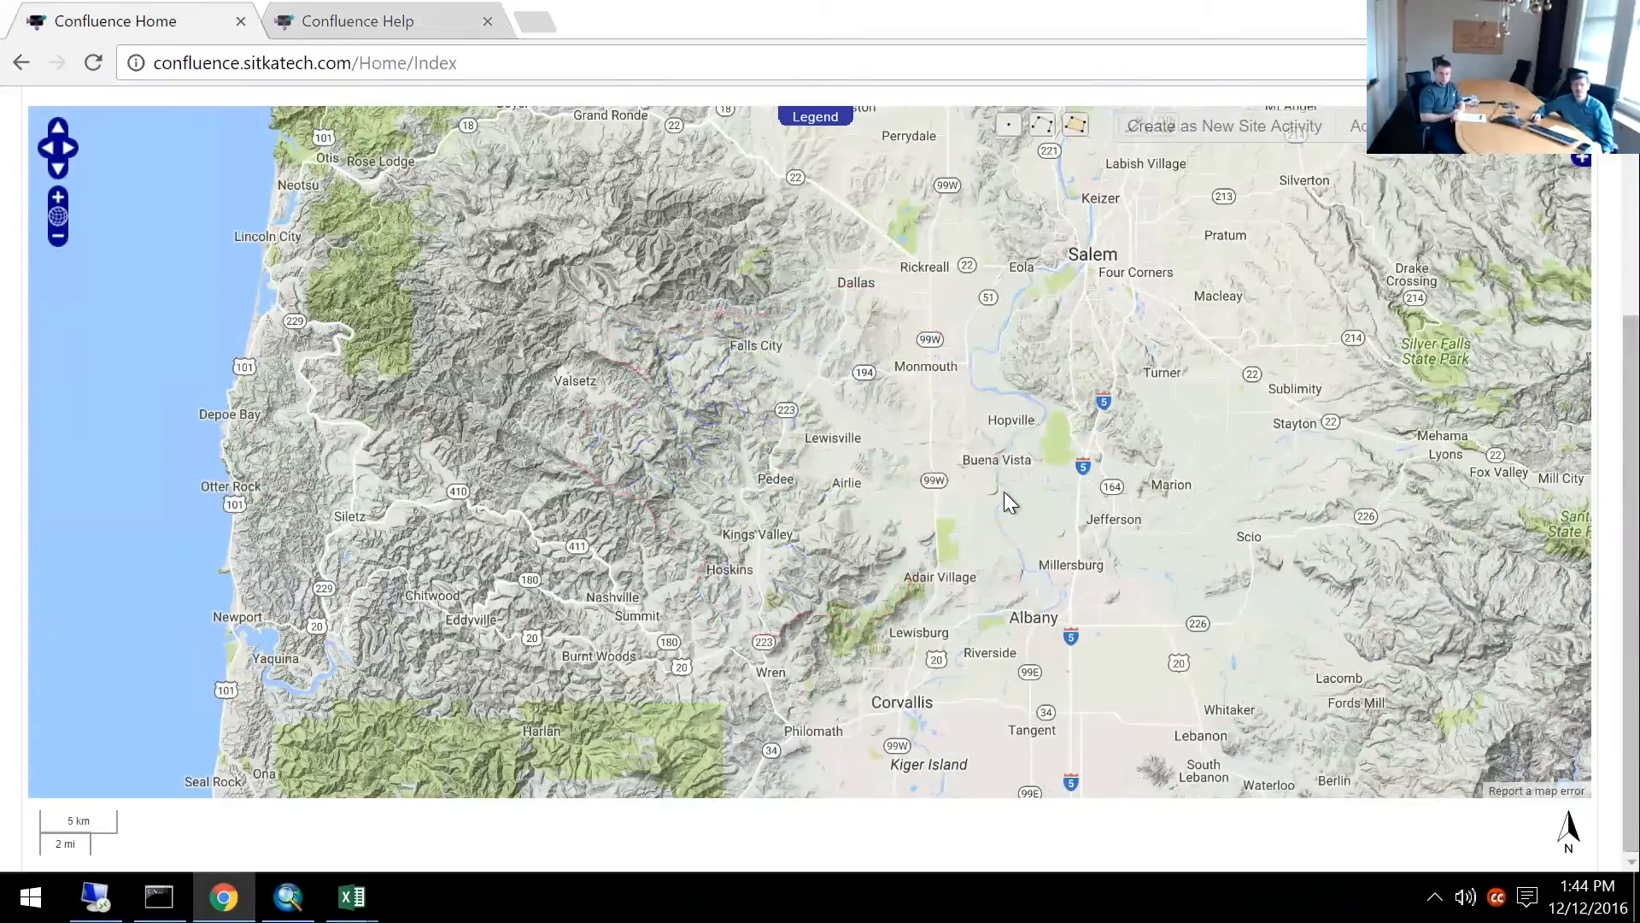
drag(1250, 498, 1000, 512)
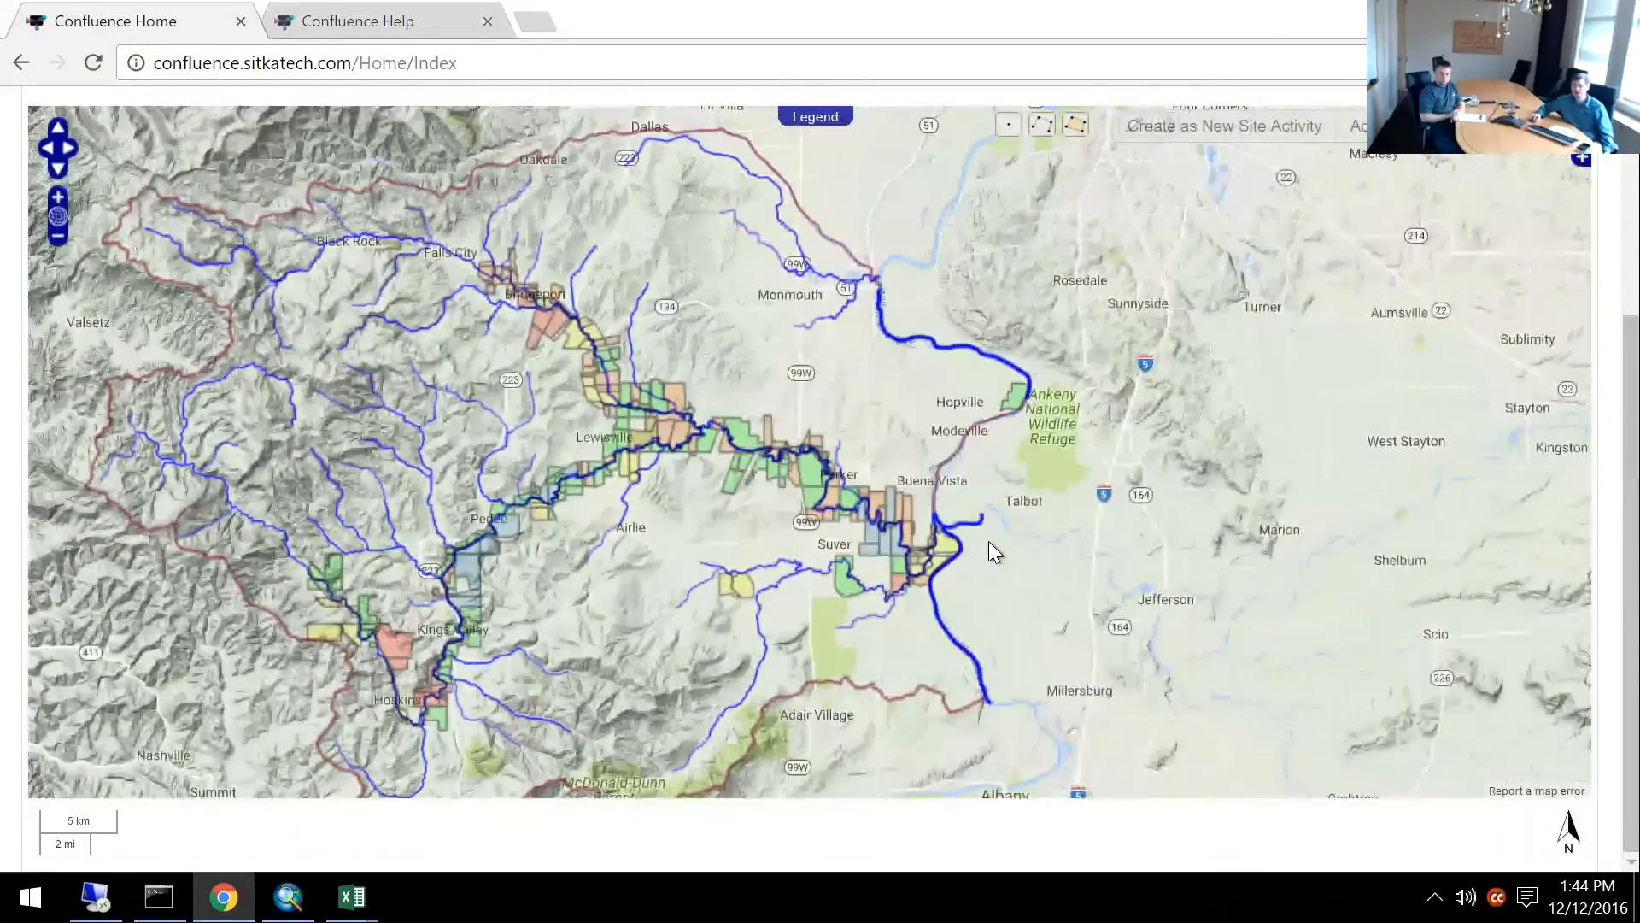
scroll(988, 543, down, 1)
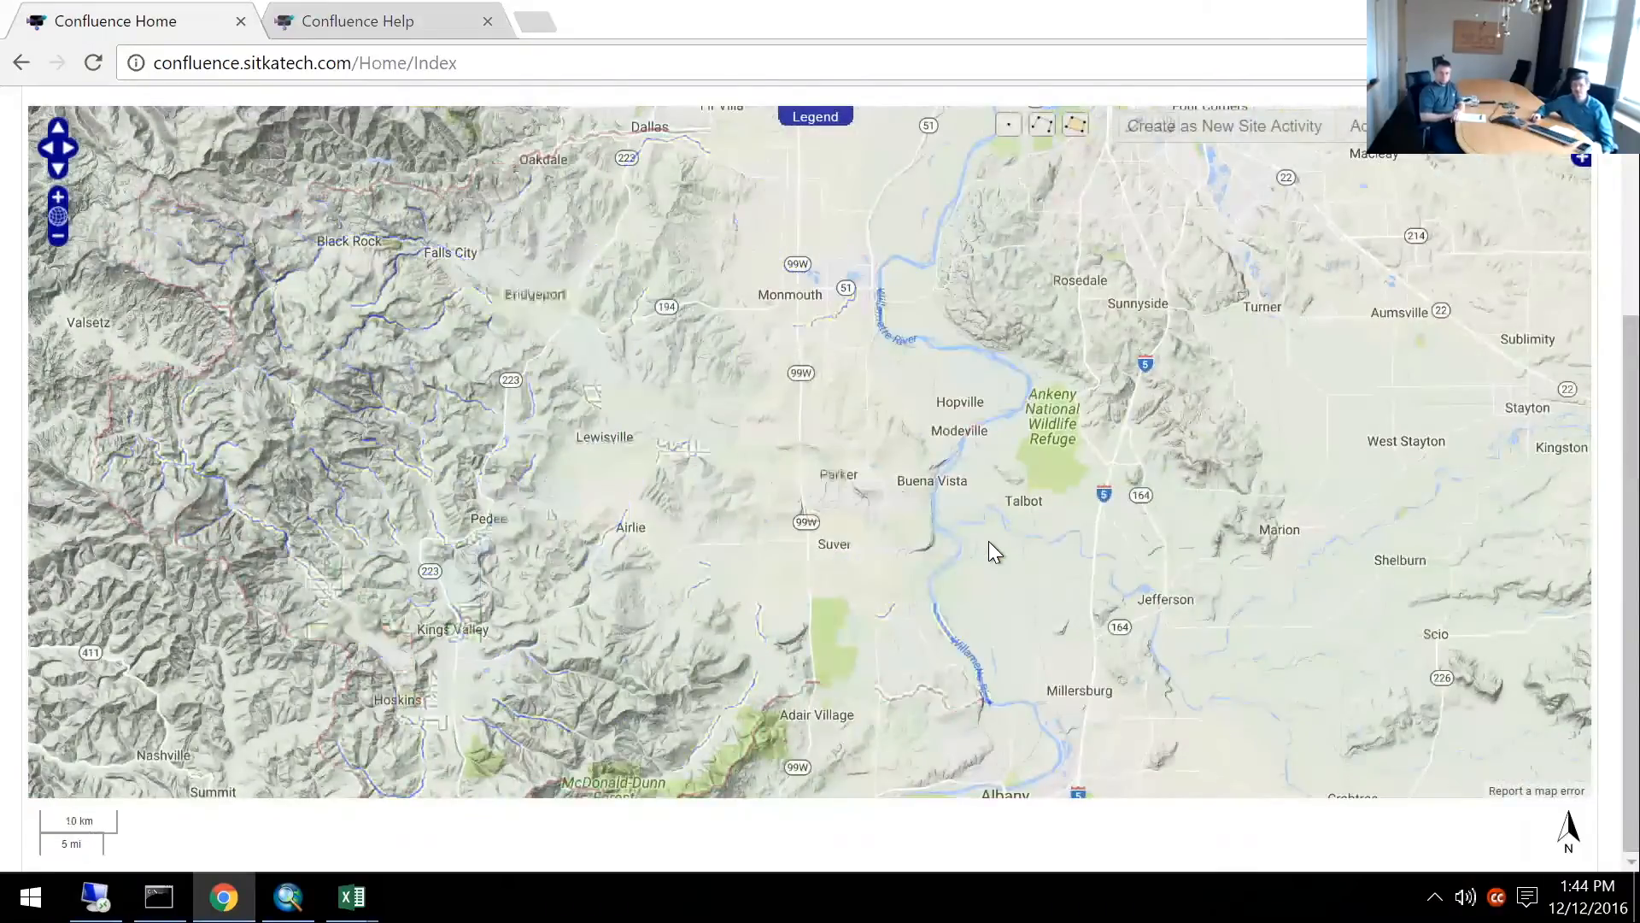
scroll(987, 541, down, 1)
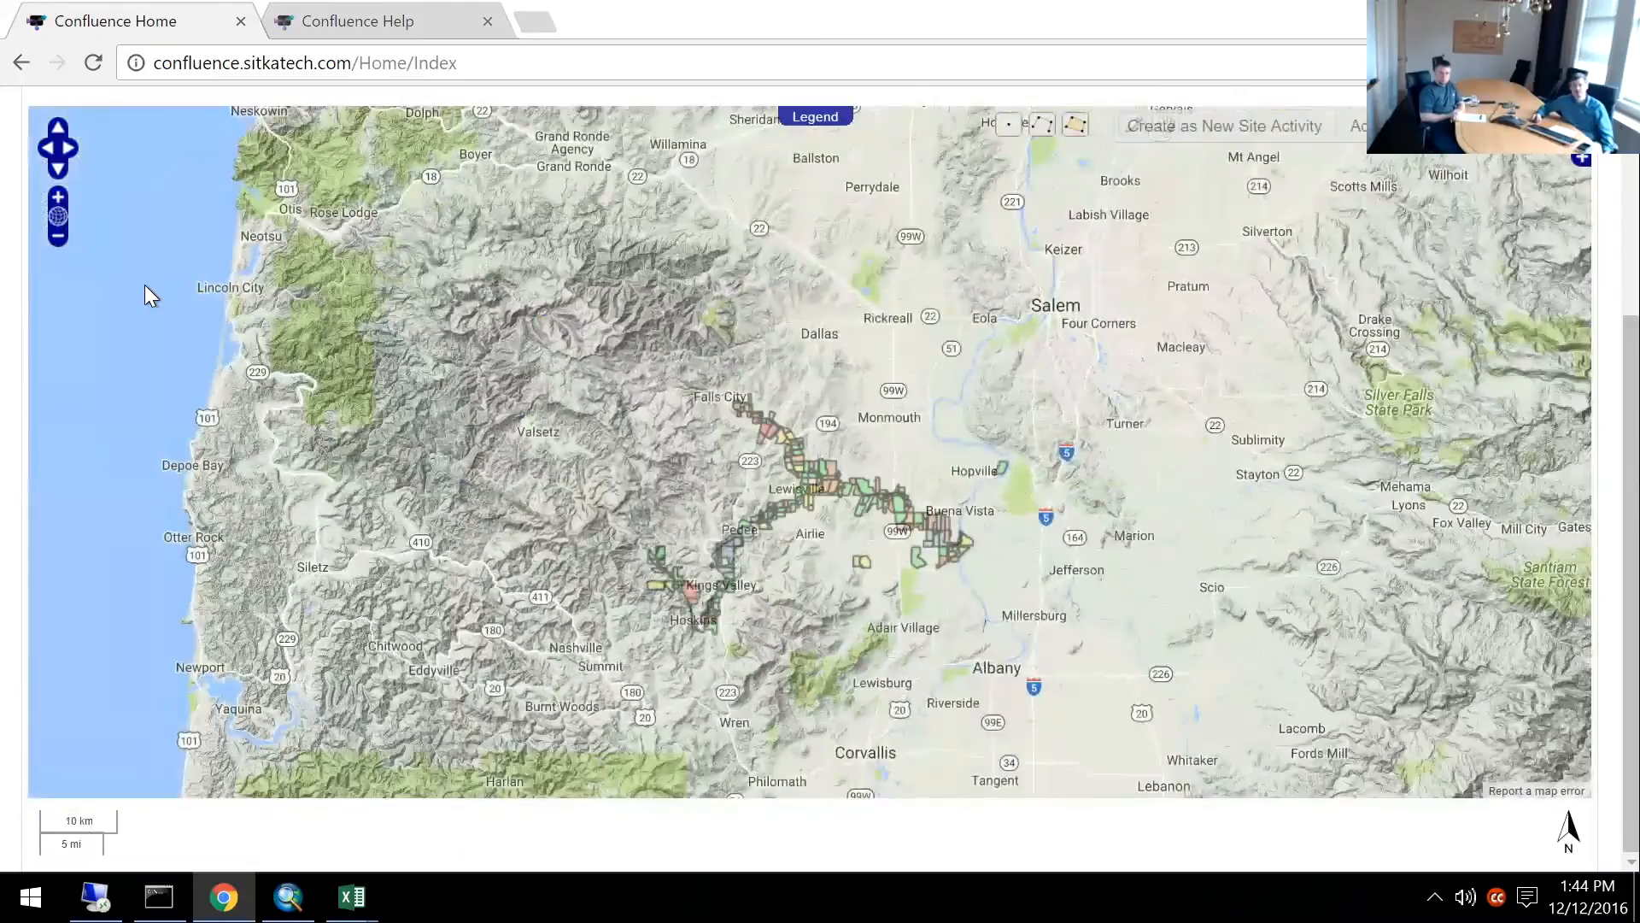
scroll(987, 541, up, 2)
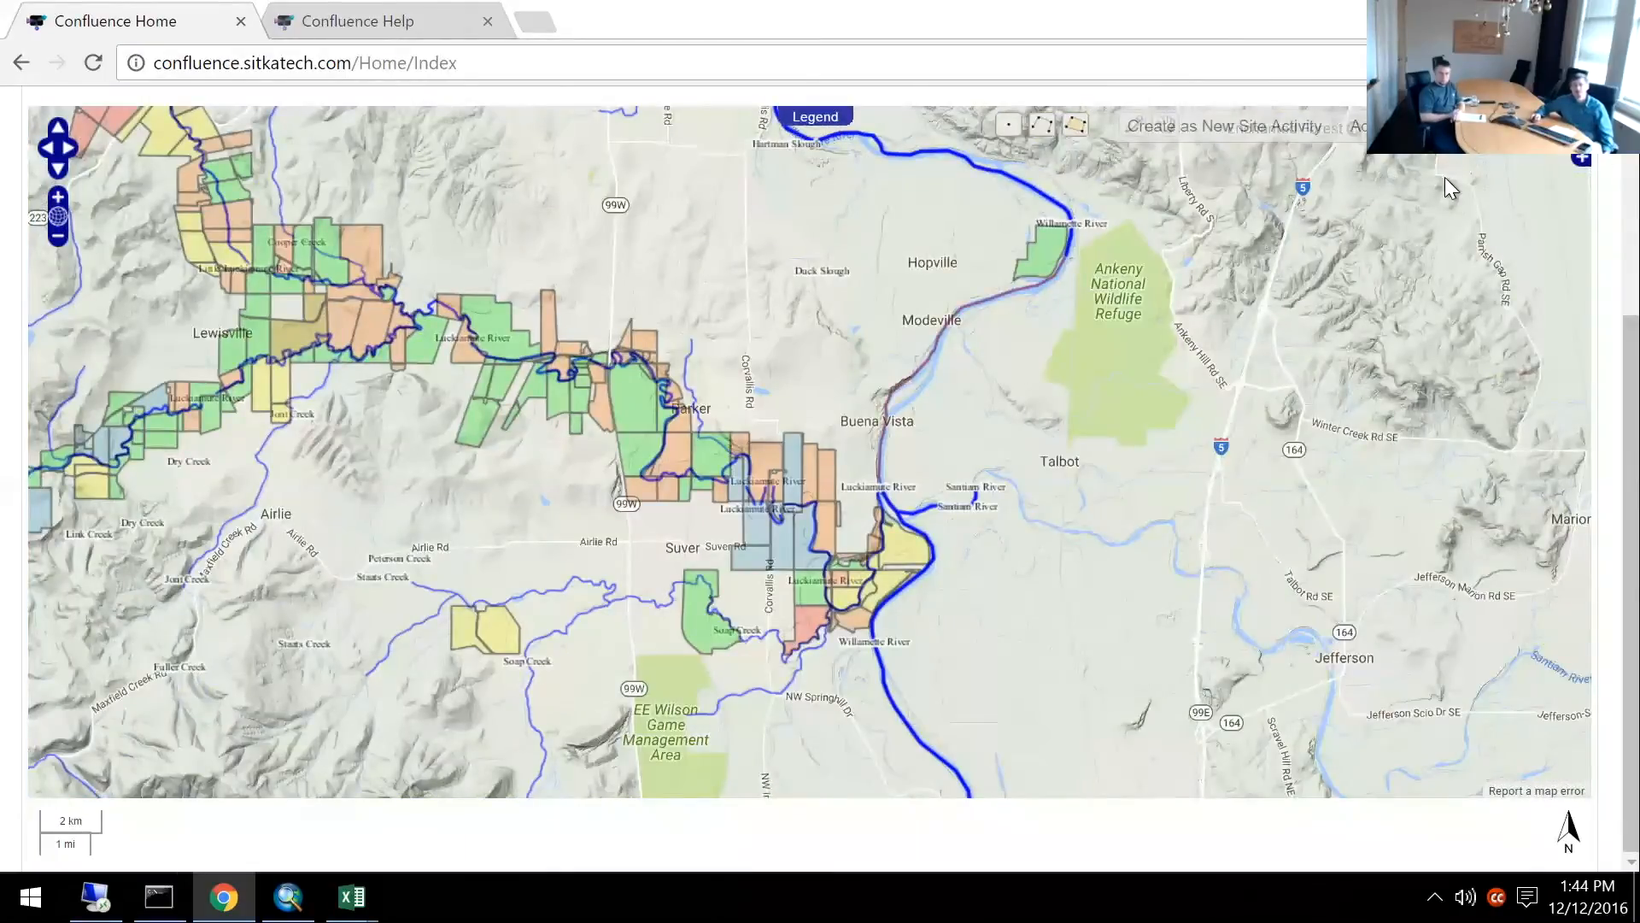
Compare the map with the Flowline and Taxlots overlays switched on and off, check the legend, and close the layer list.
click(1578, 163)
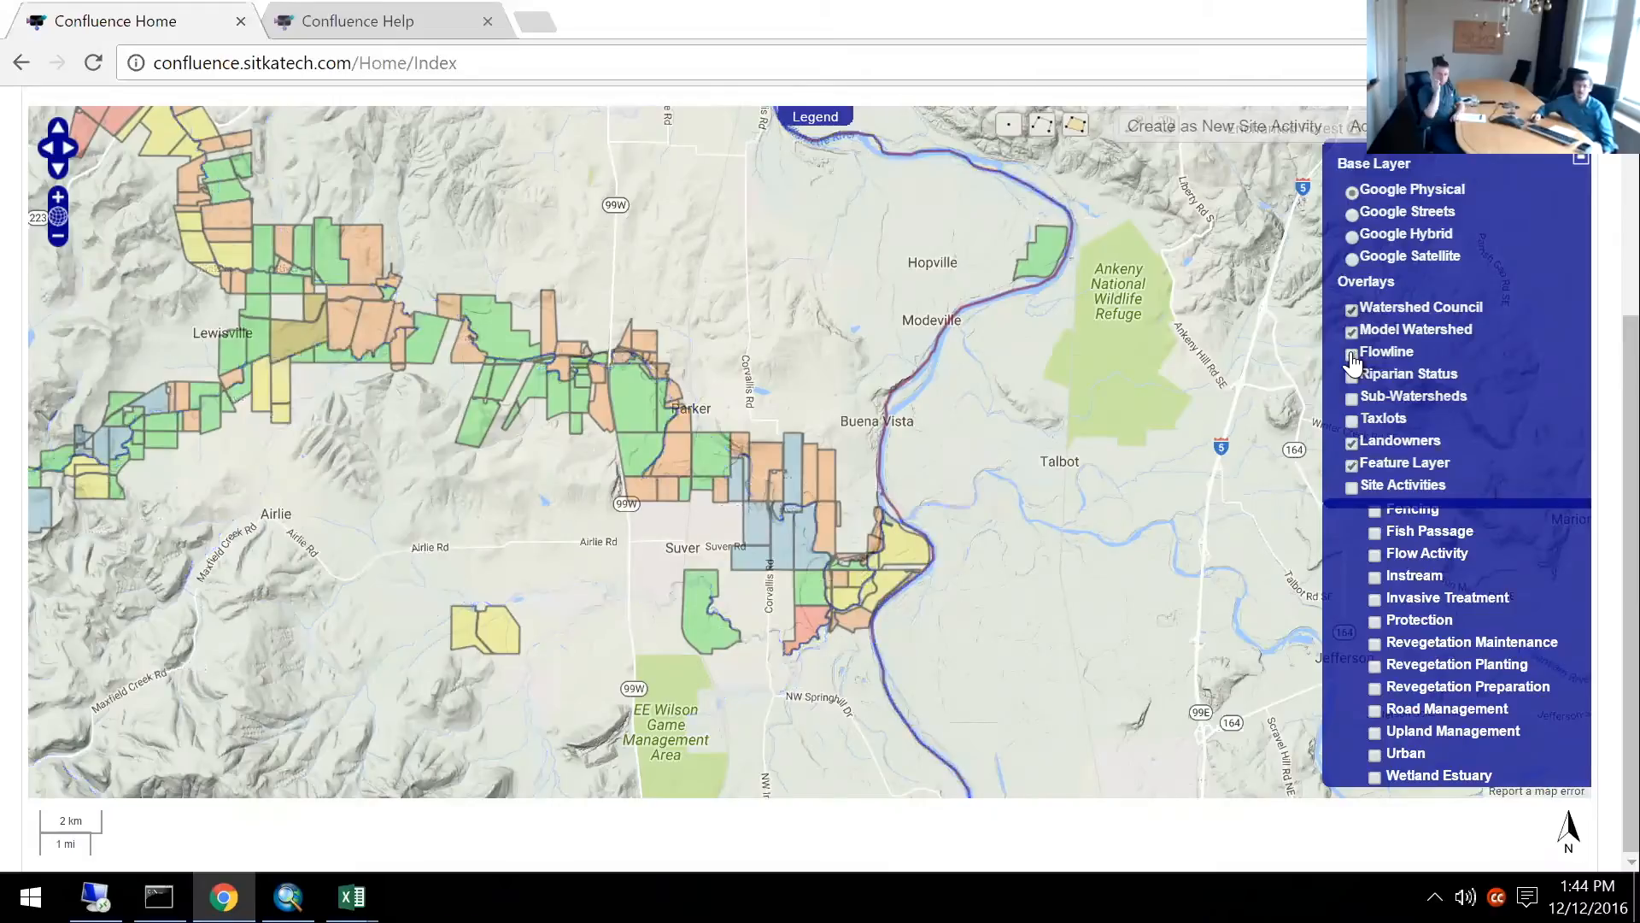
click(1352, 356)
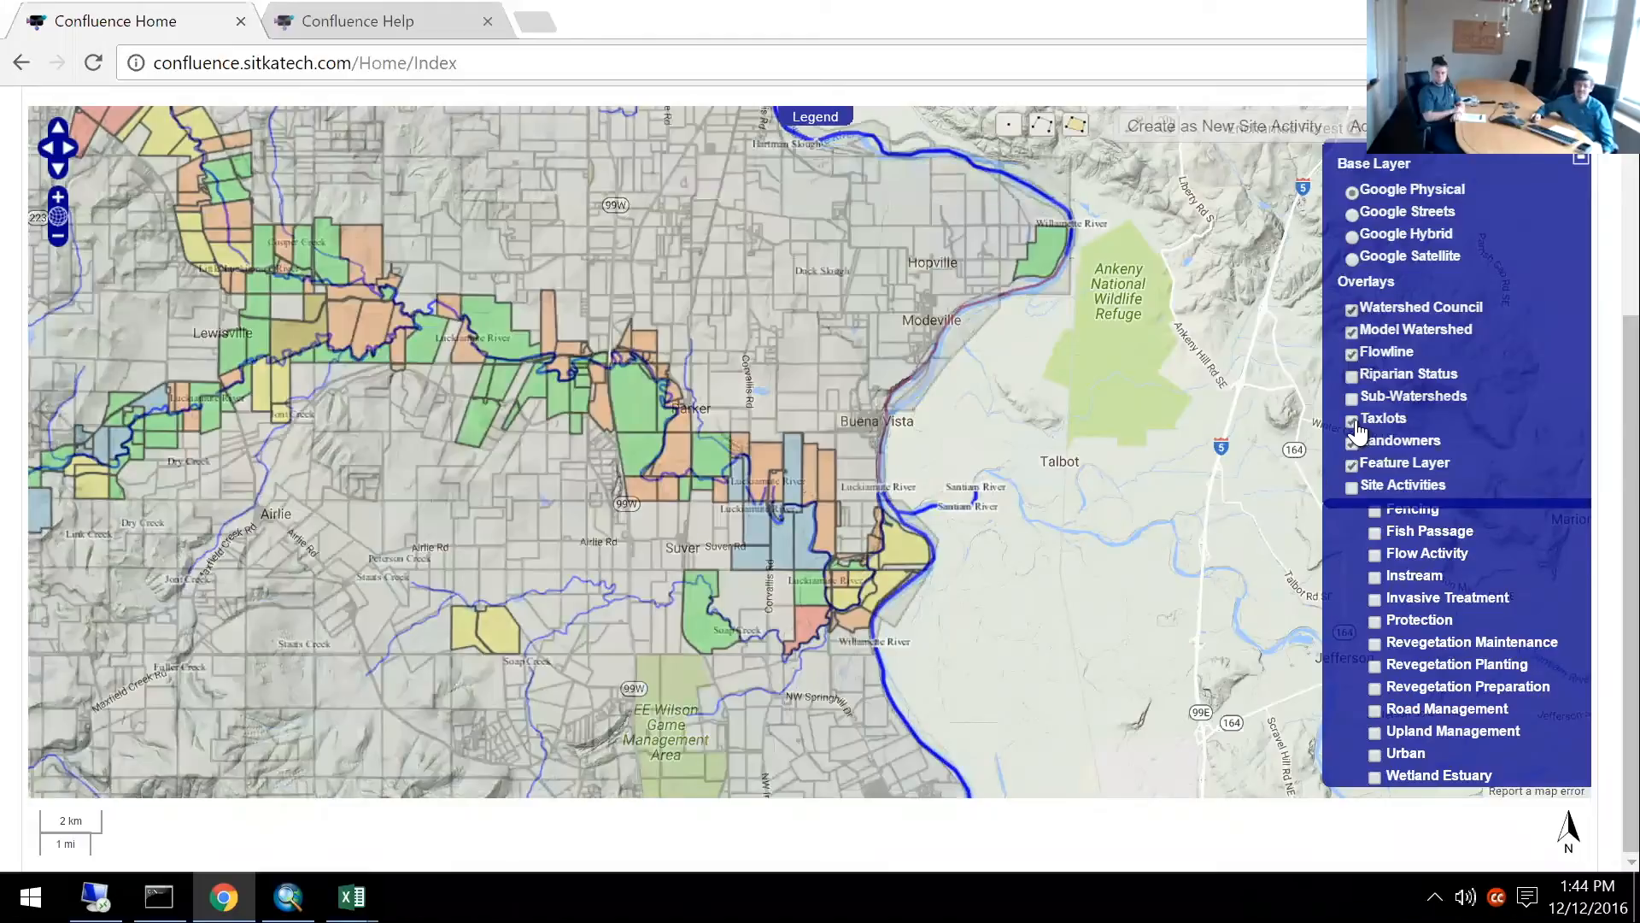
click(1356, 422)
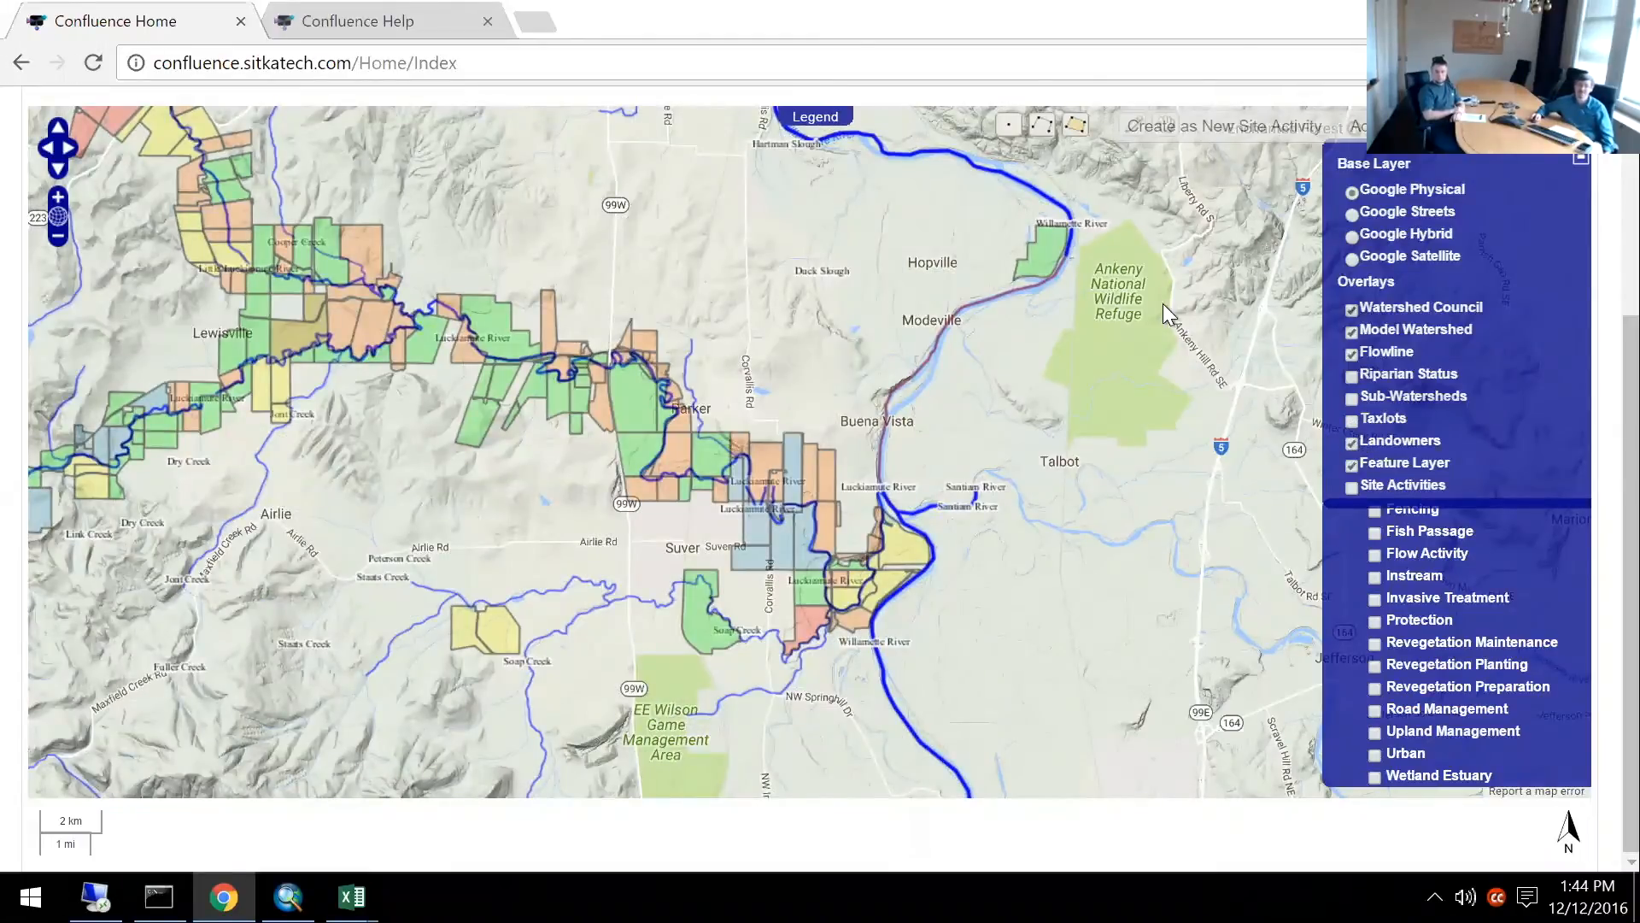
click(813, 122)
click(1582, 160)
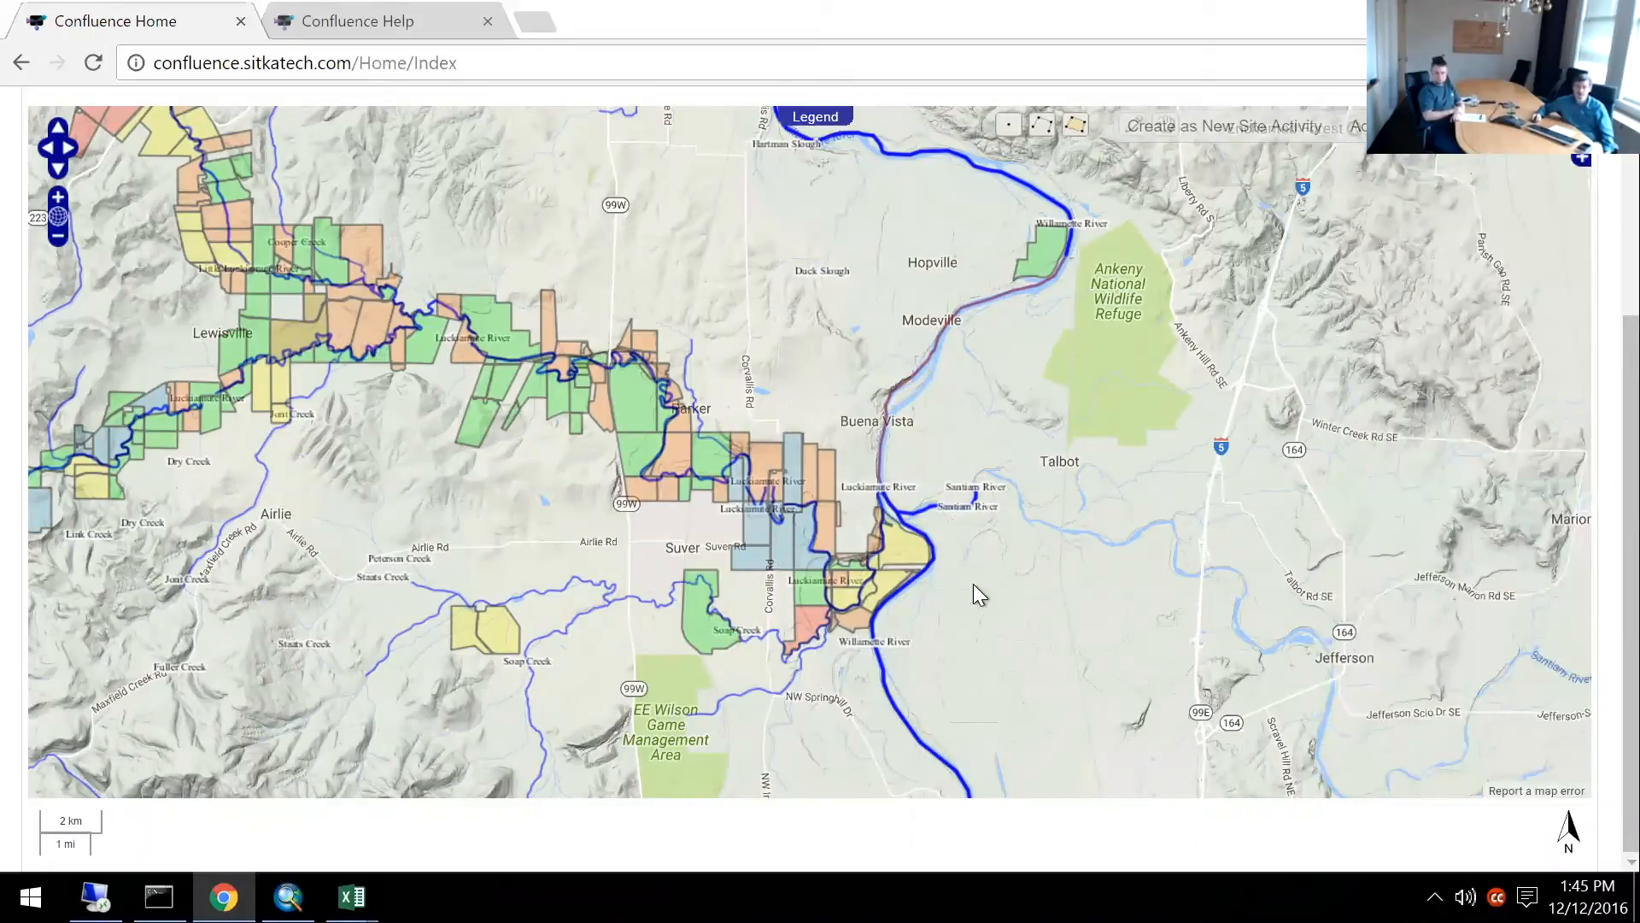
Open the taxlot details of the large yellow parcel inside the Willamette River bend, south of the Santiam River junction.
scroll(974, 584, up, 1)
drag(1110, 683, 794, 534)
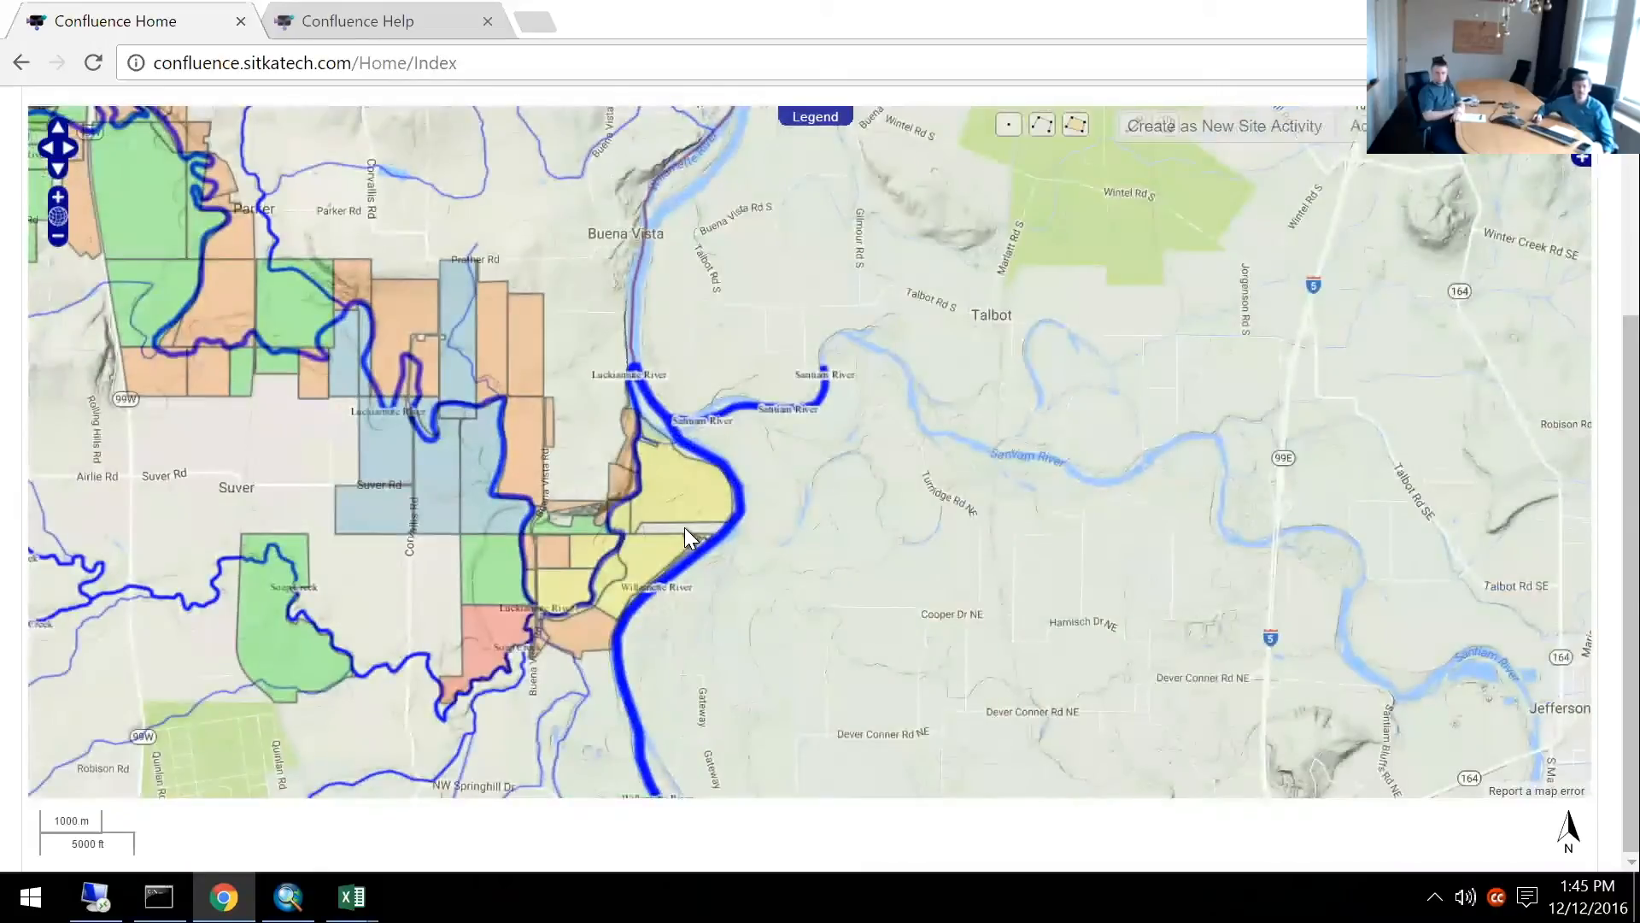
scroll(685, 526, up, 1)
drag(704, 607, 716, 530)
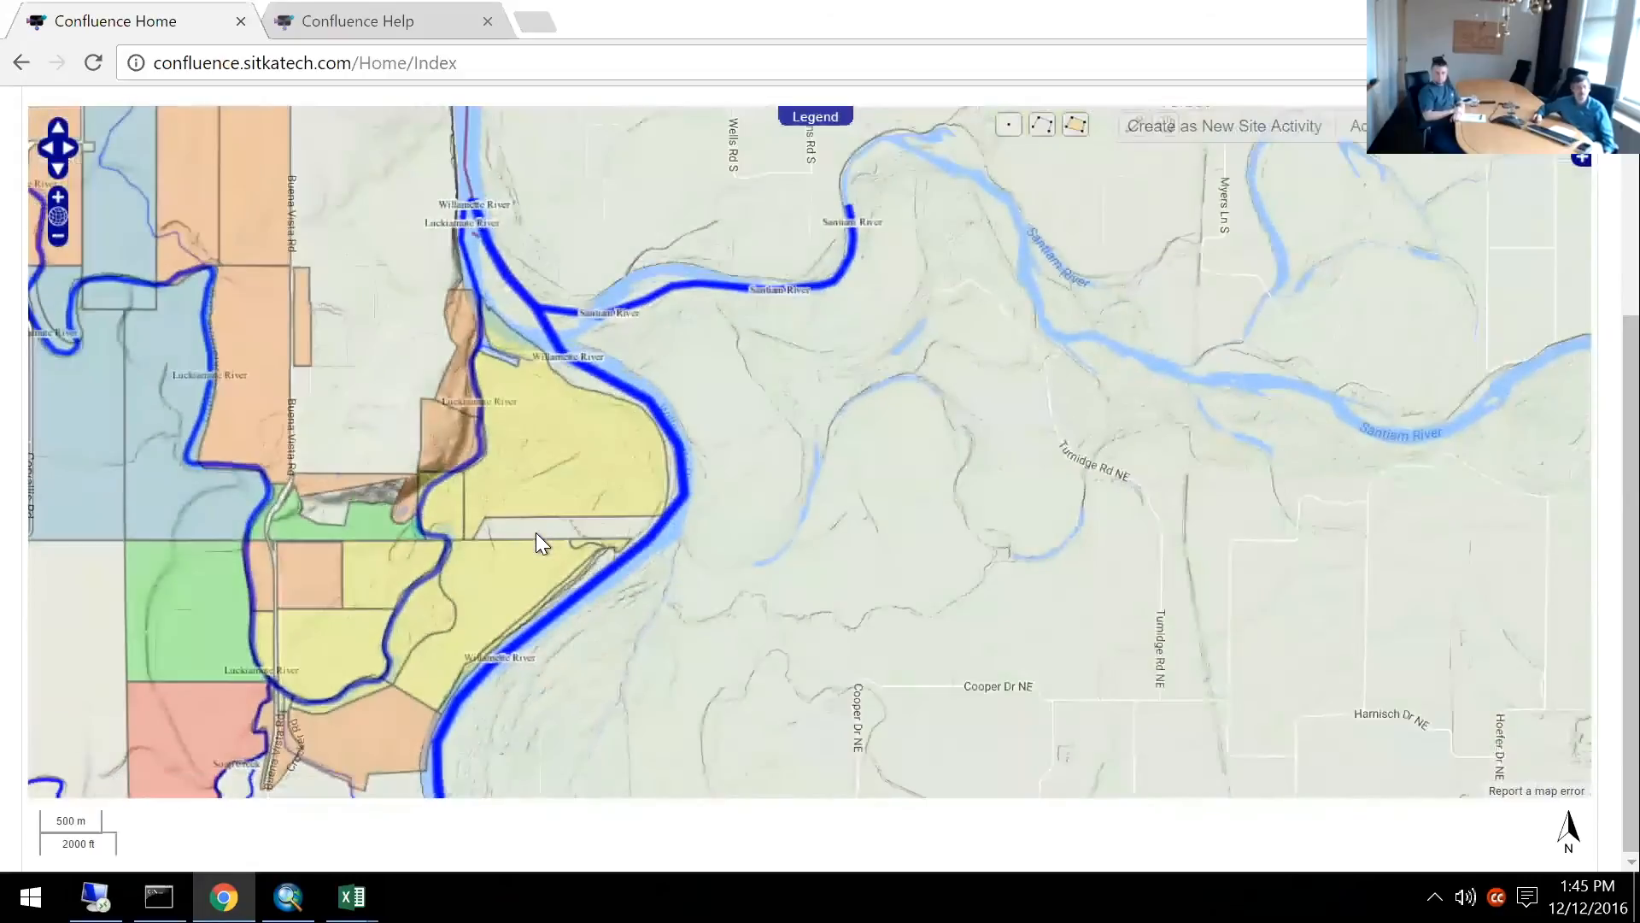
scroll(536, 533, up, 1)
drag(551, 571, 275, 606)
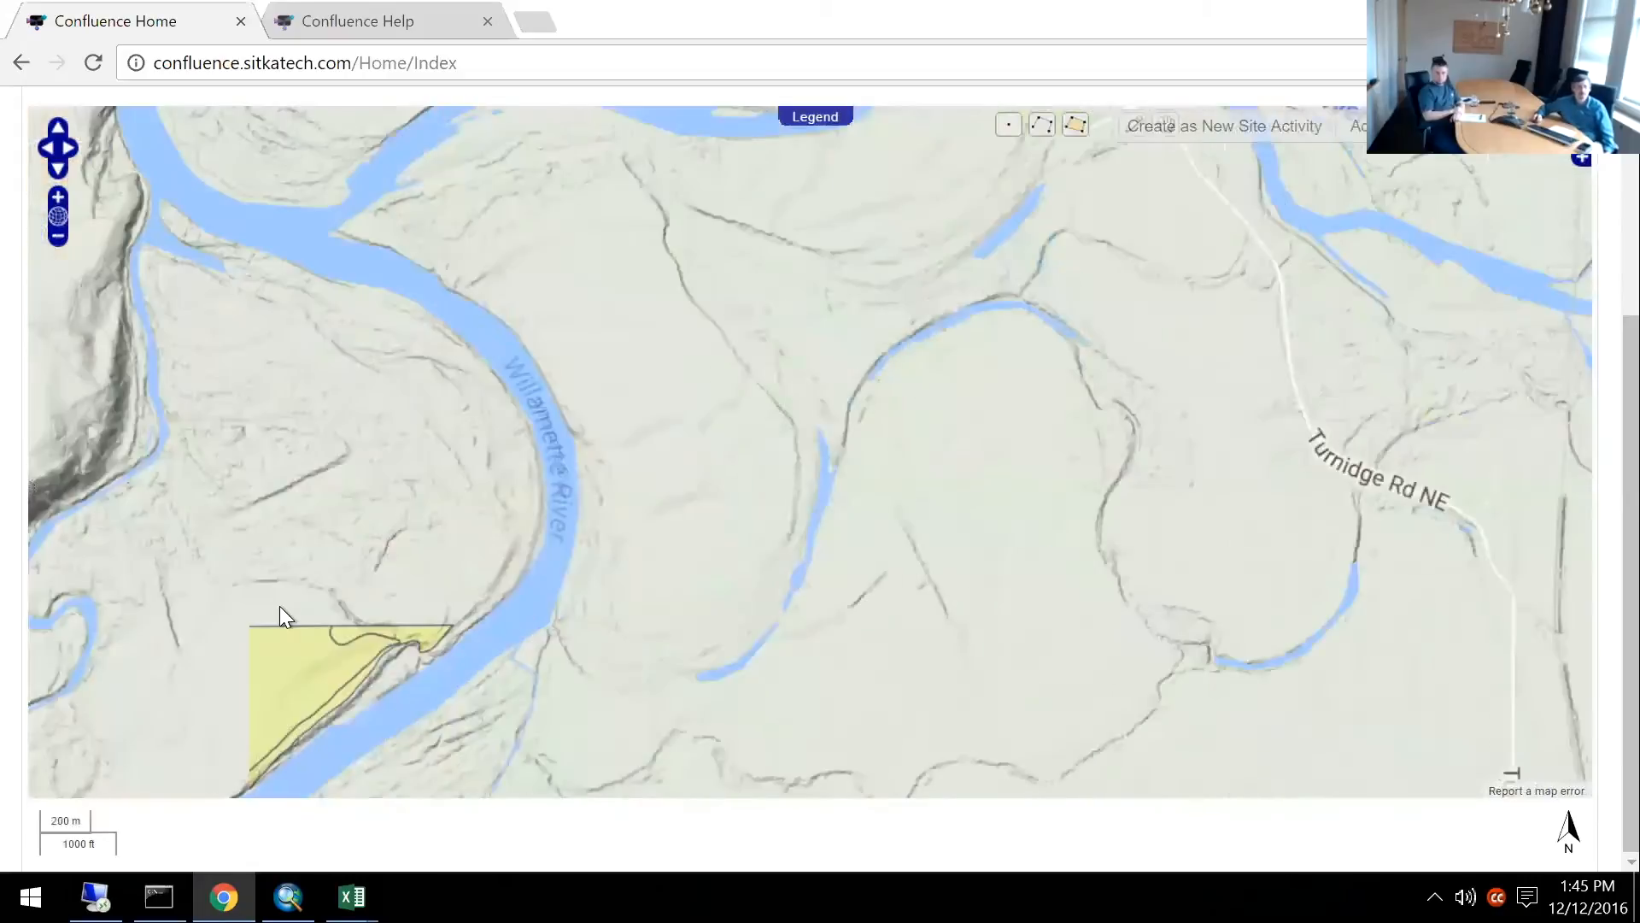
drag(490, 610, 726, 608)
drag(592, 755, 718, 704)
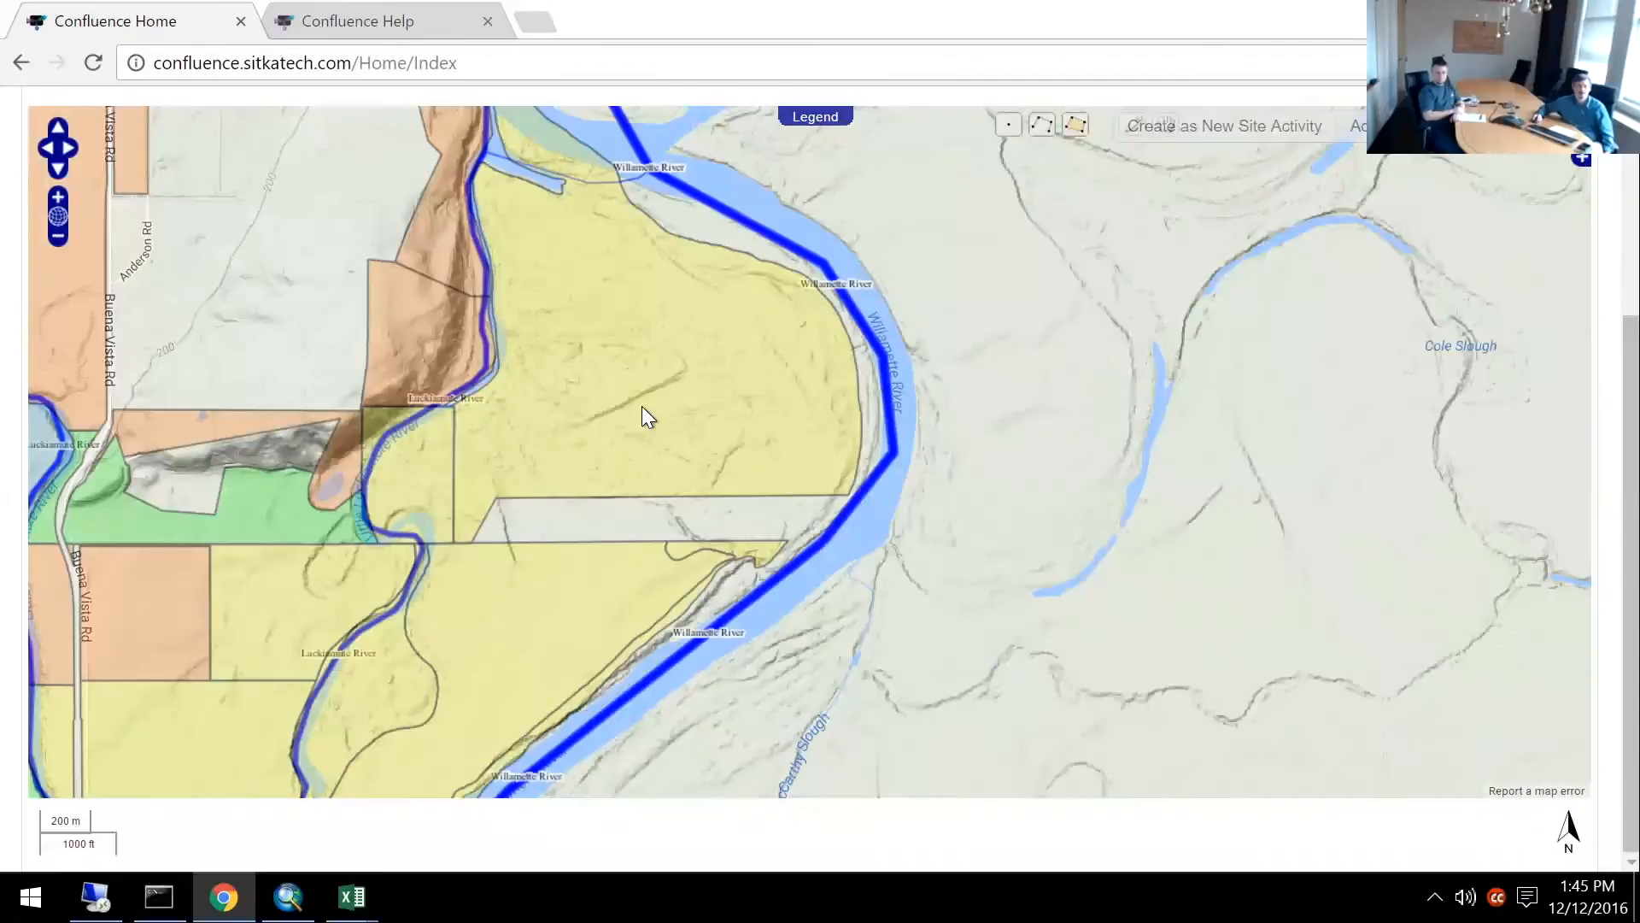
click(632, 349)
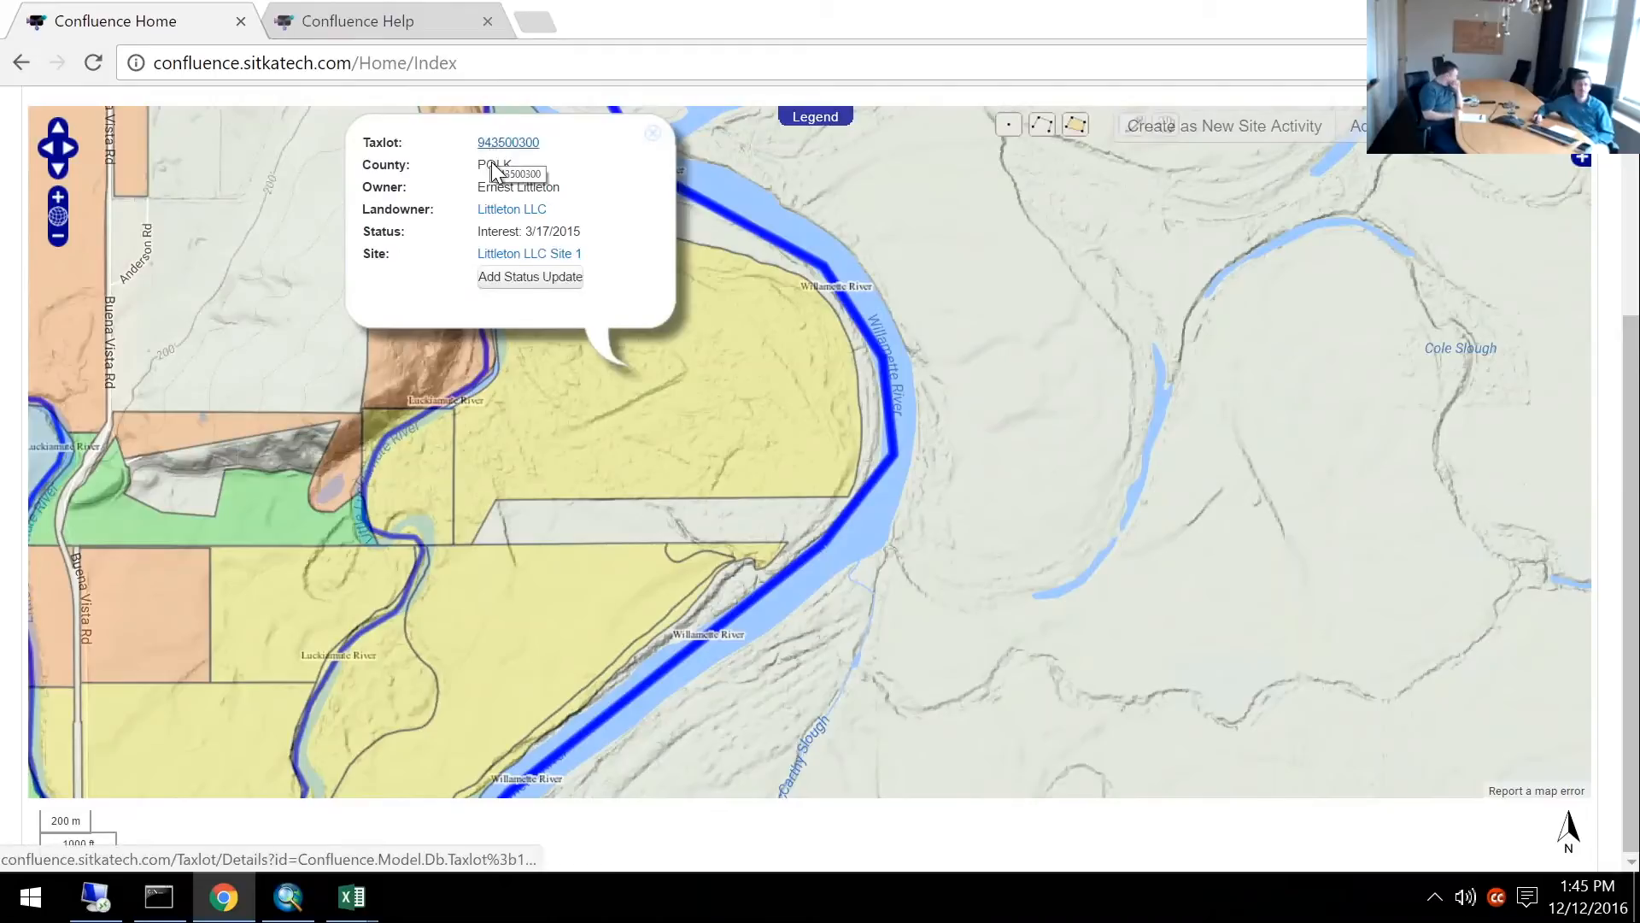
Add a status update for landowner Littleton LLC with status Interest and status date 12/09/2016, save it, and close its details.
click(512, 276)
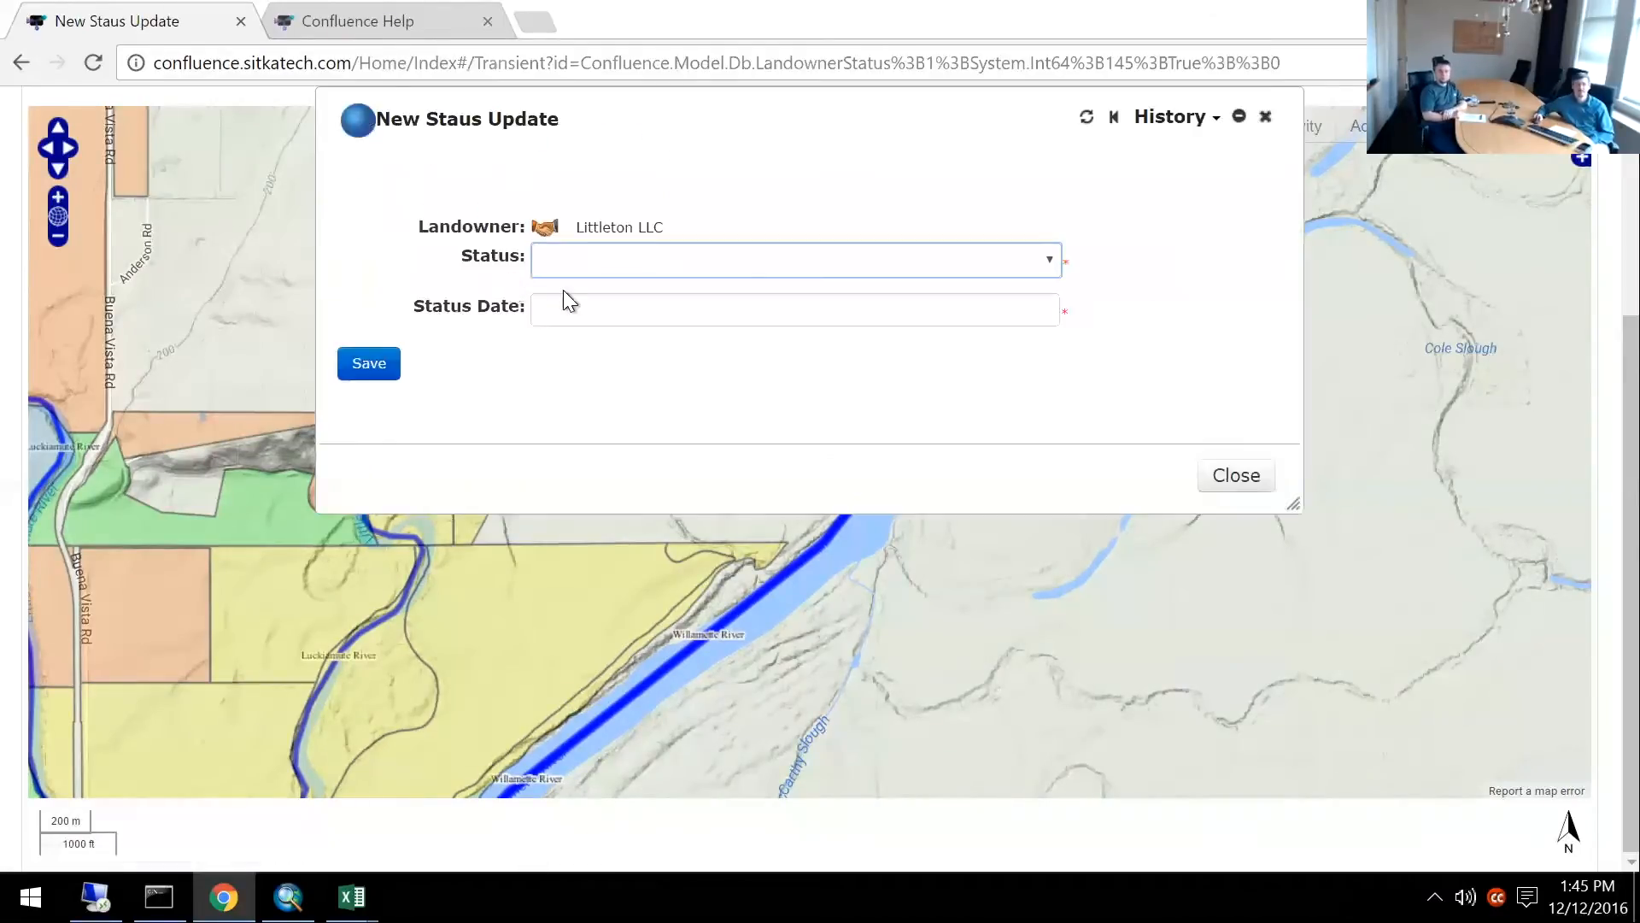
click(757, 272)
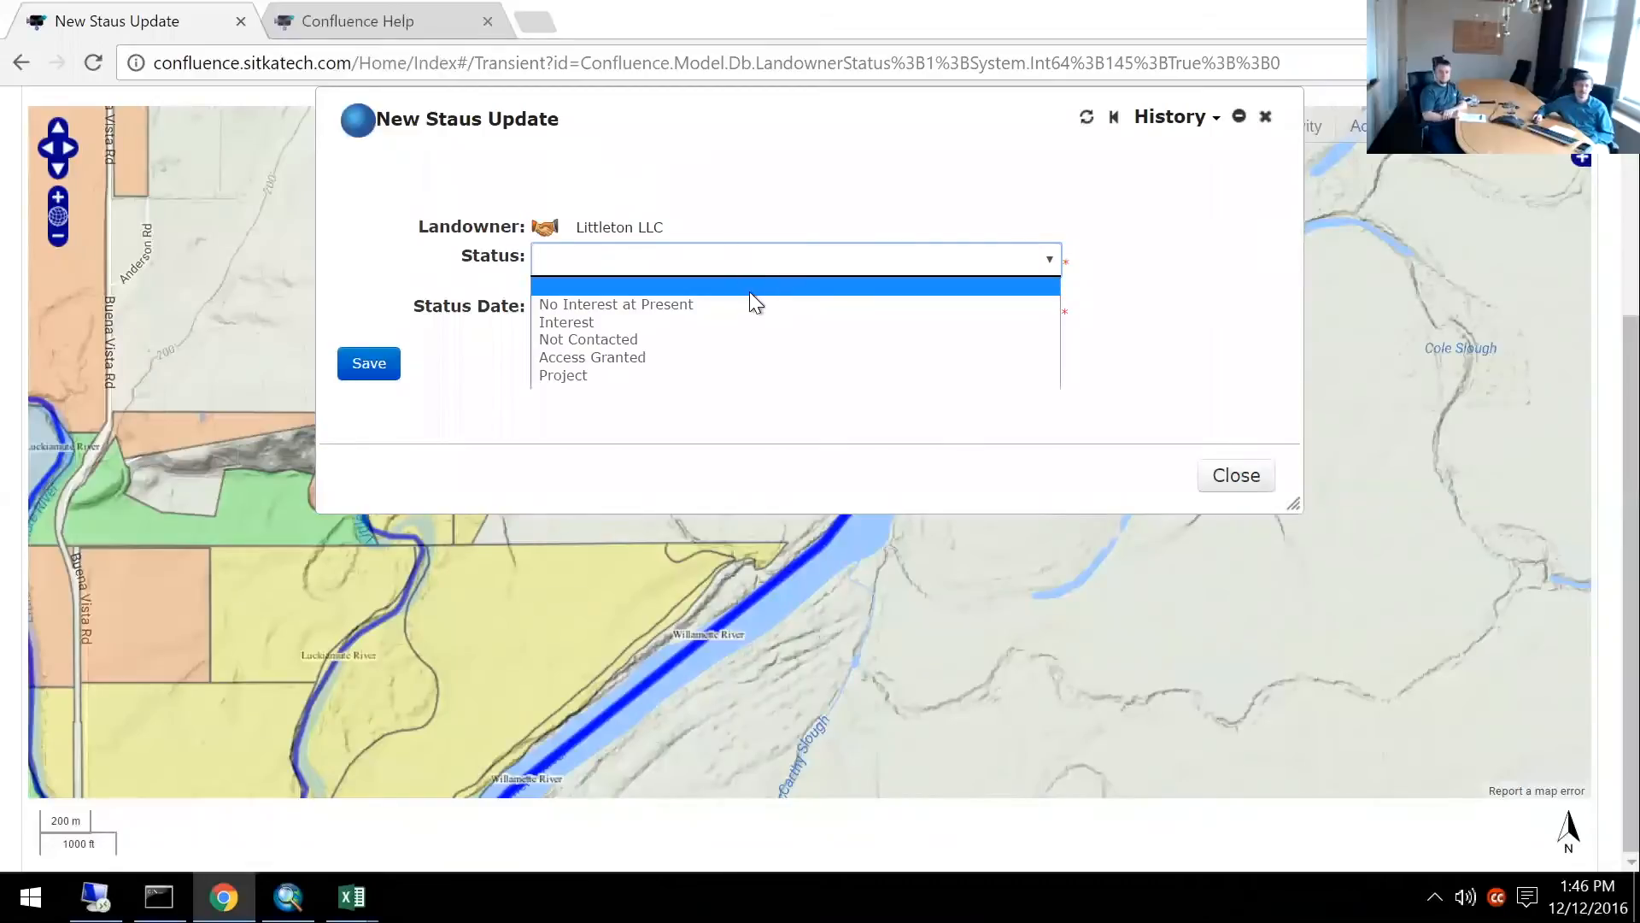
click(745, 322)
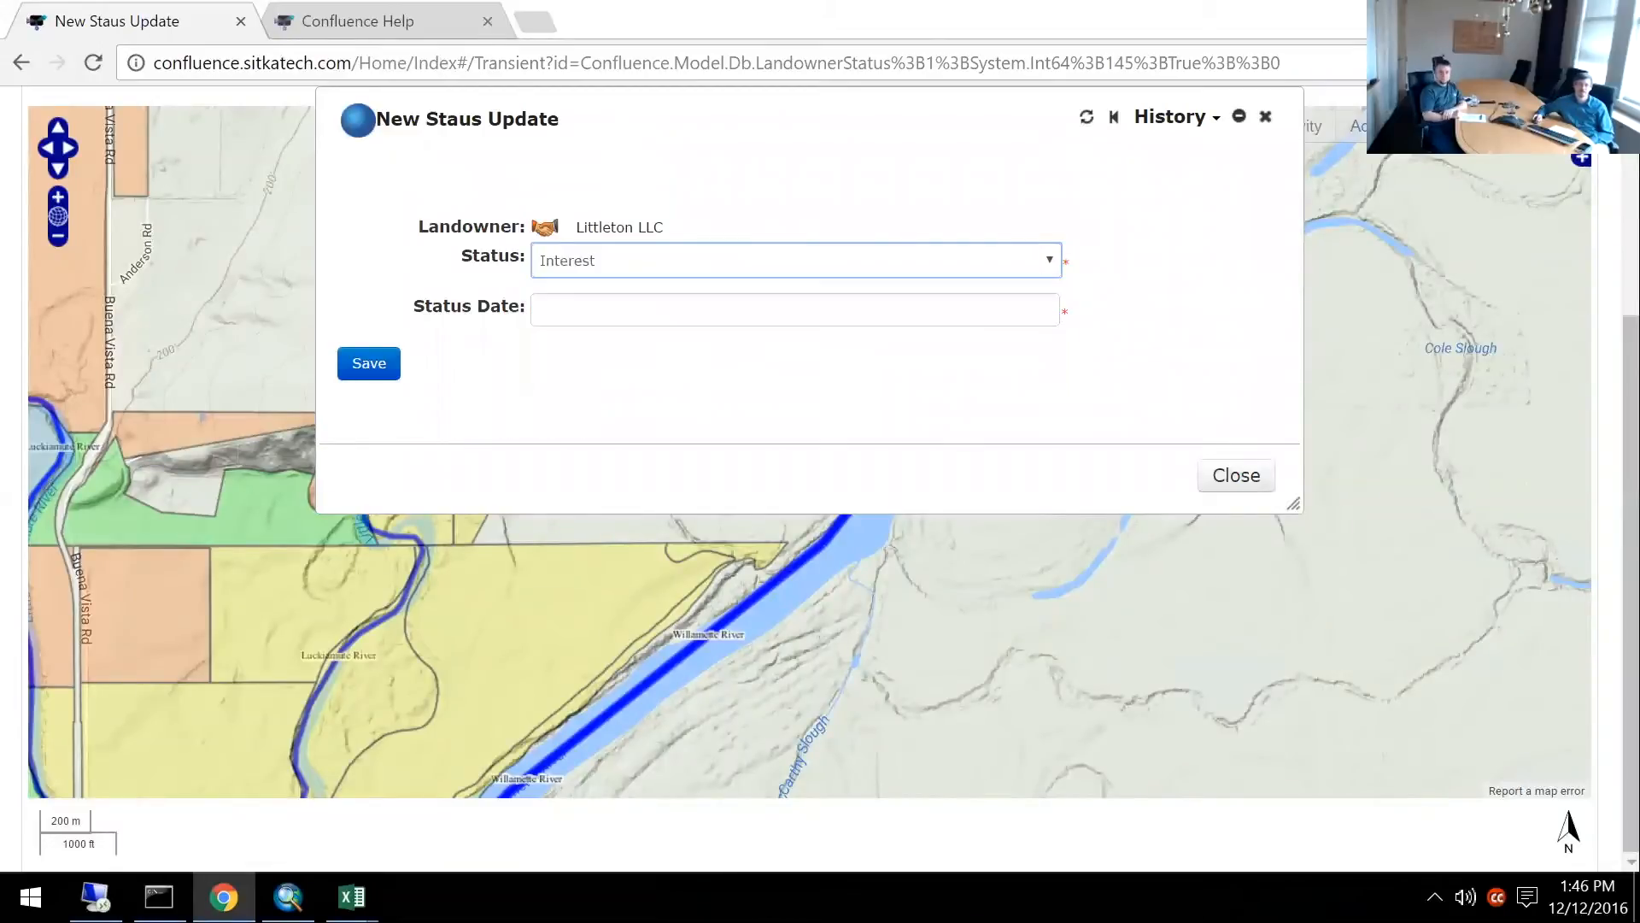
click(745, 311)
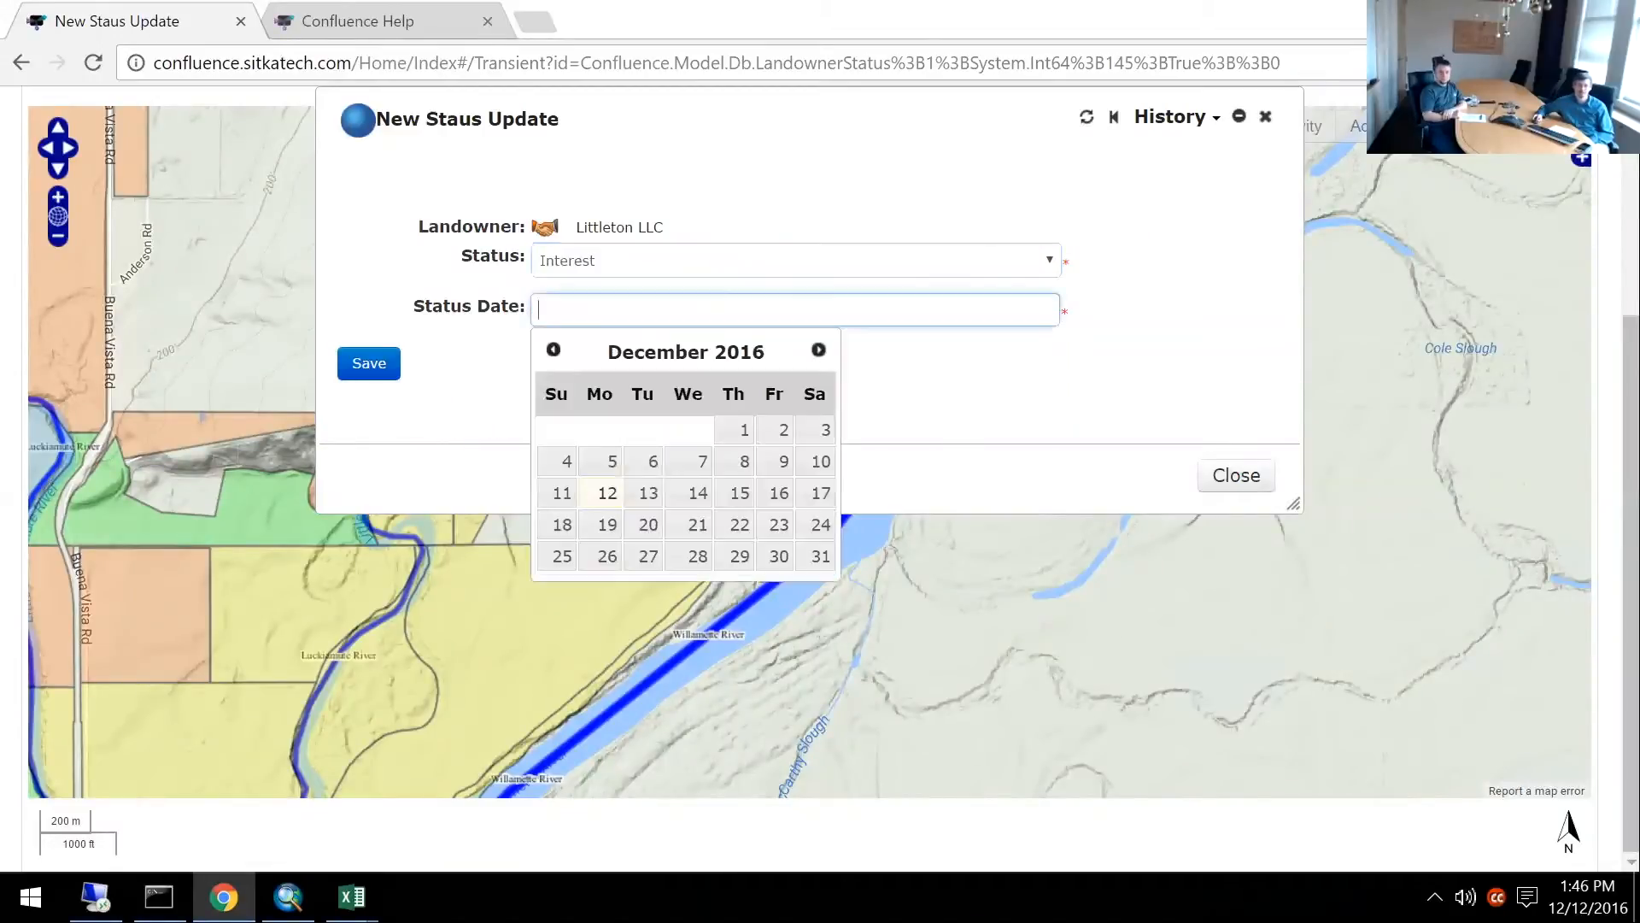
click(780, 463)
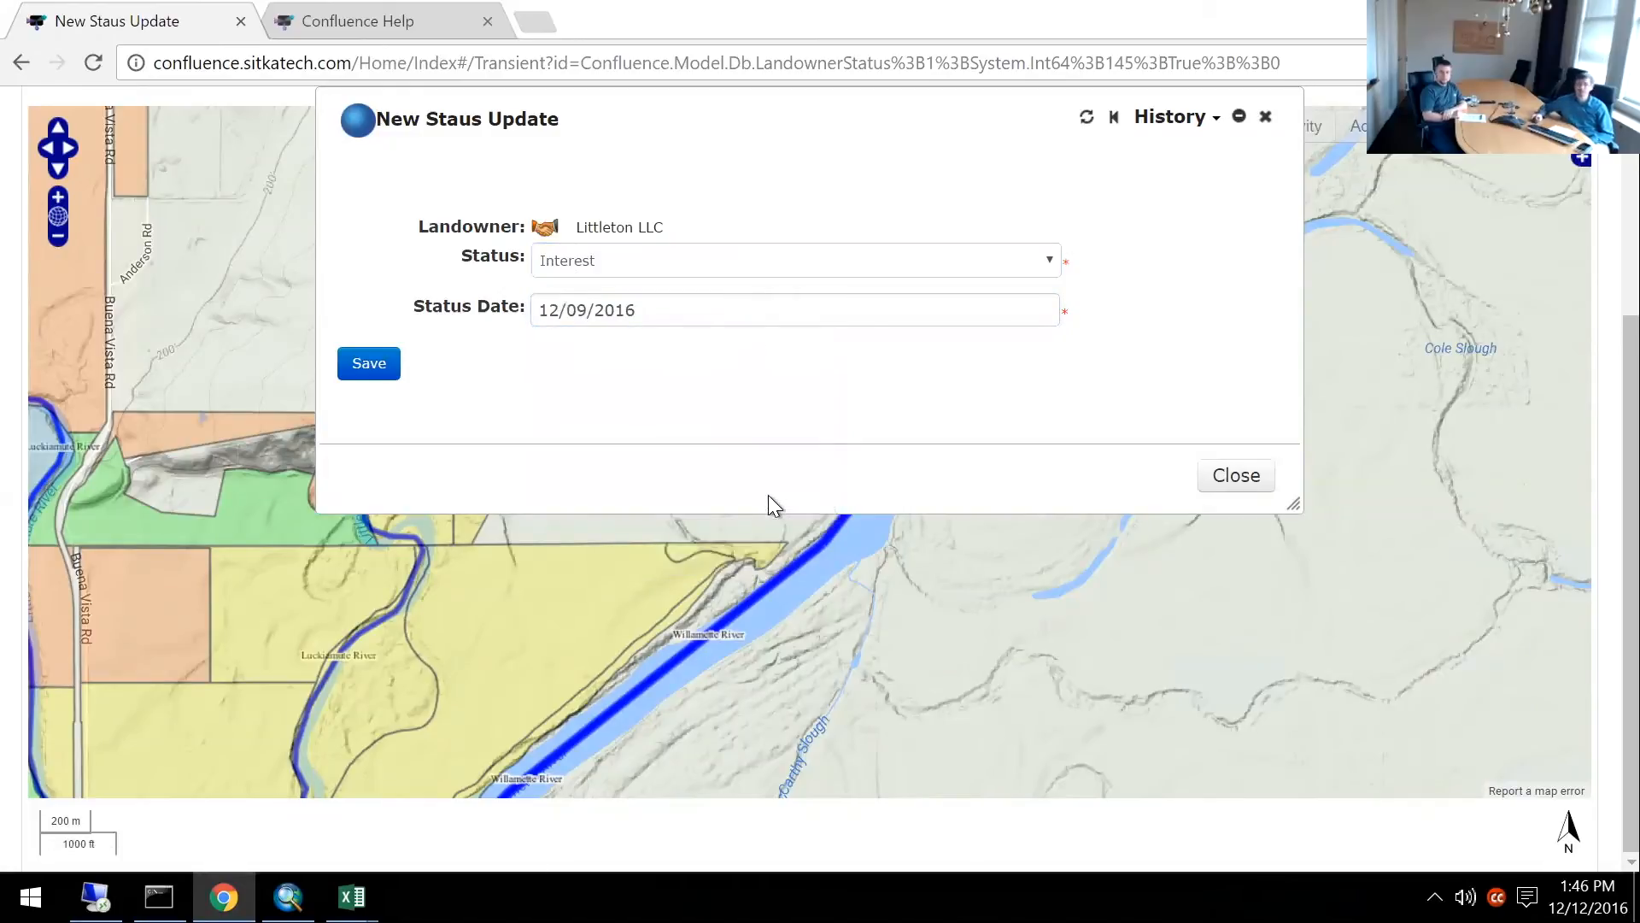
click(373, 372)
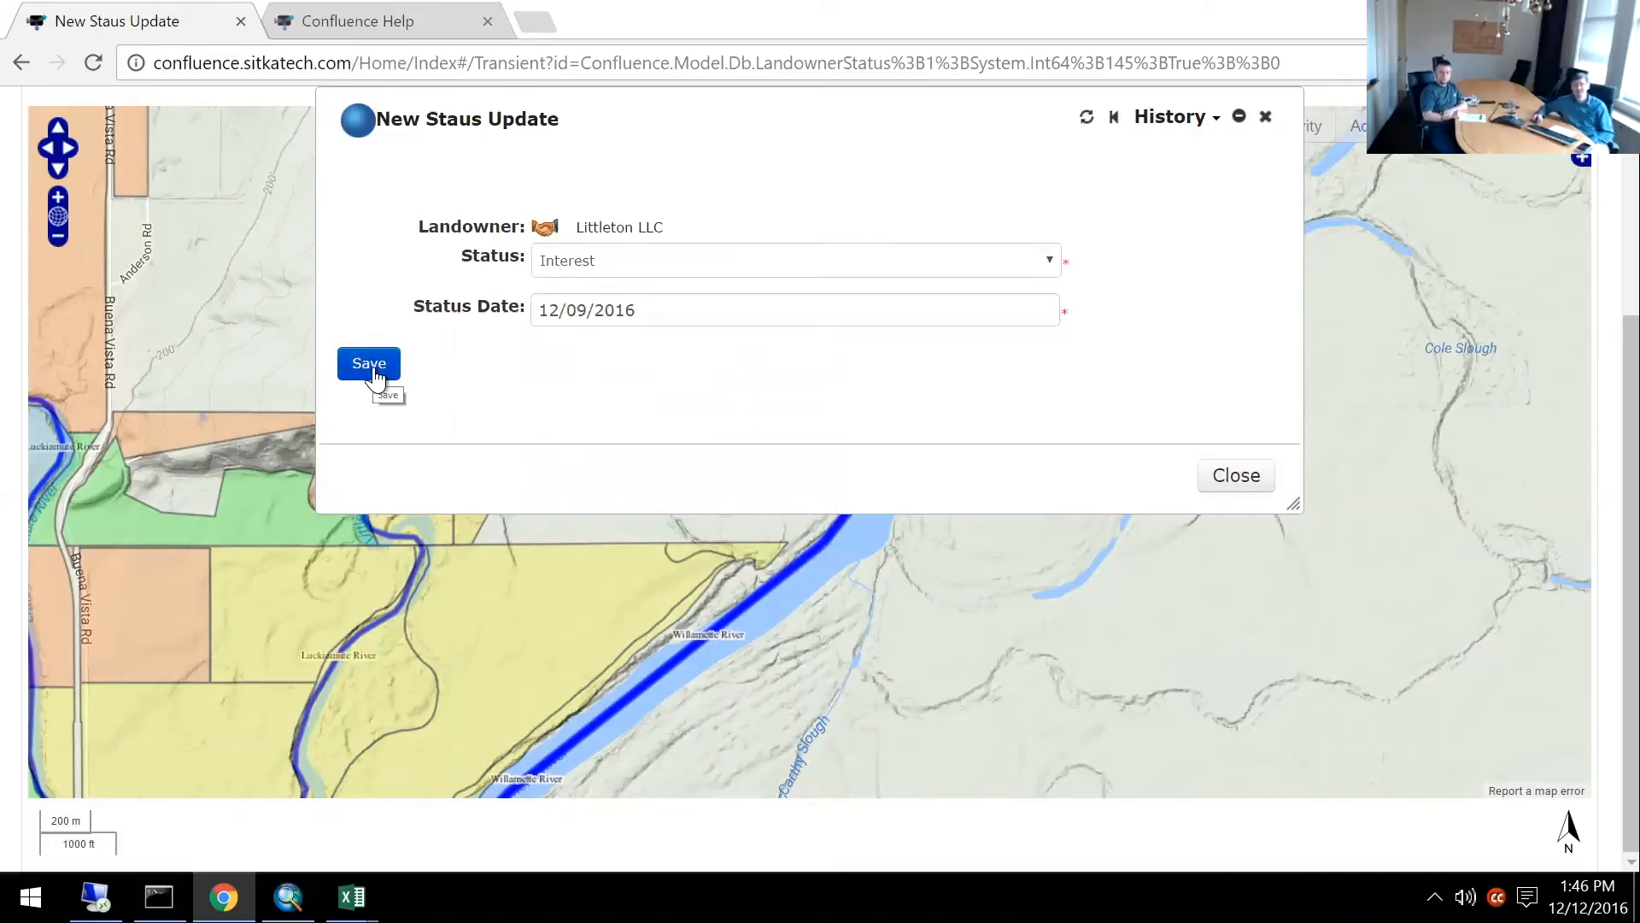
click(376, 376)
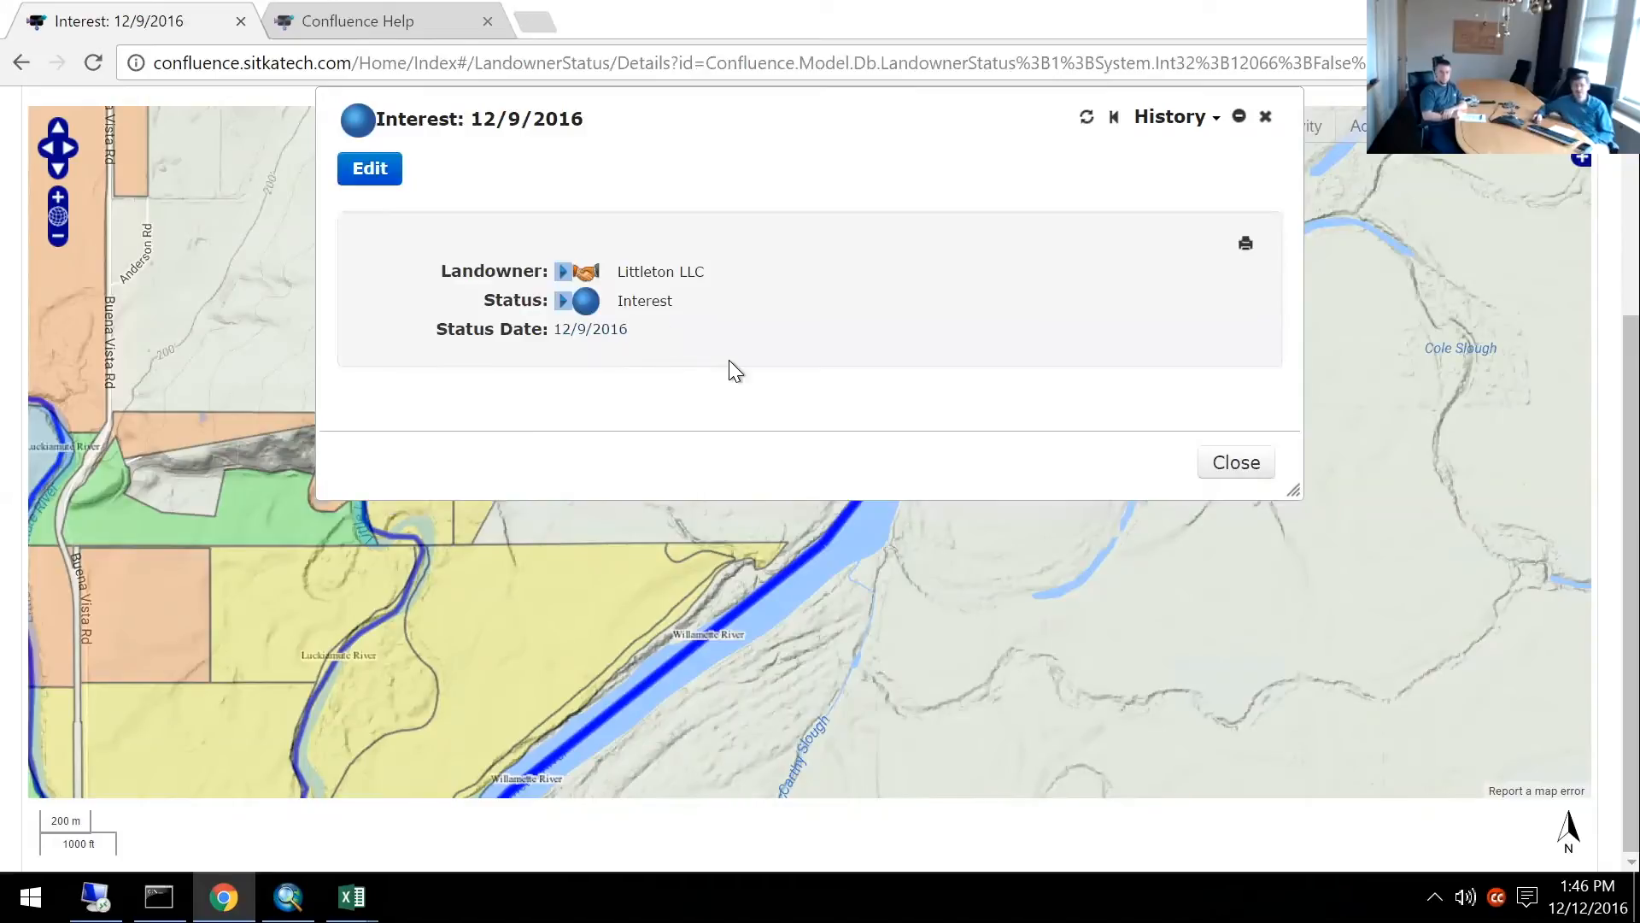
click(1234, 465)
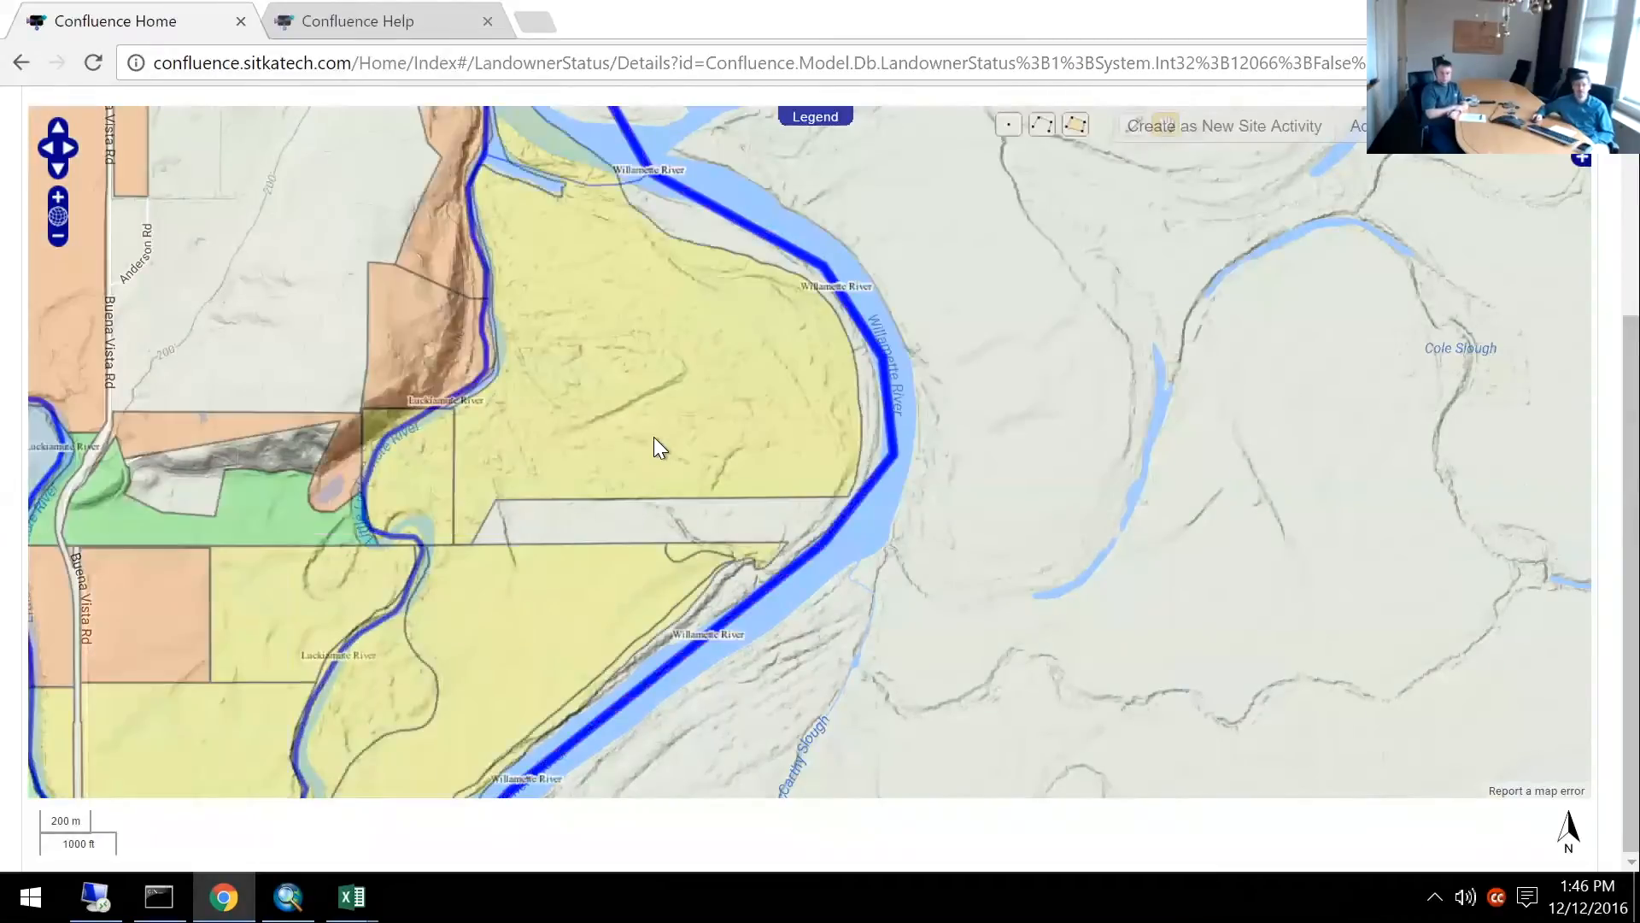
Add a status update for landowner Littleton LLC with status Access Granted and status date 4/28/2017, save it, and close its details.
click(650, 367)
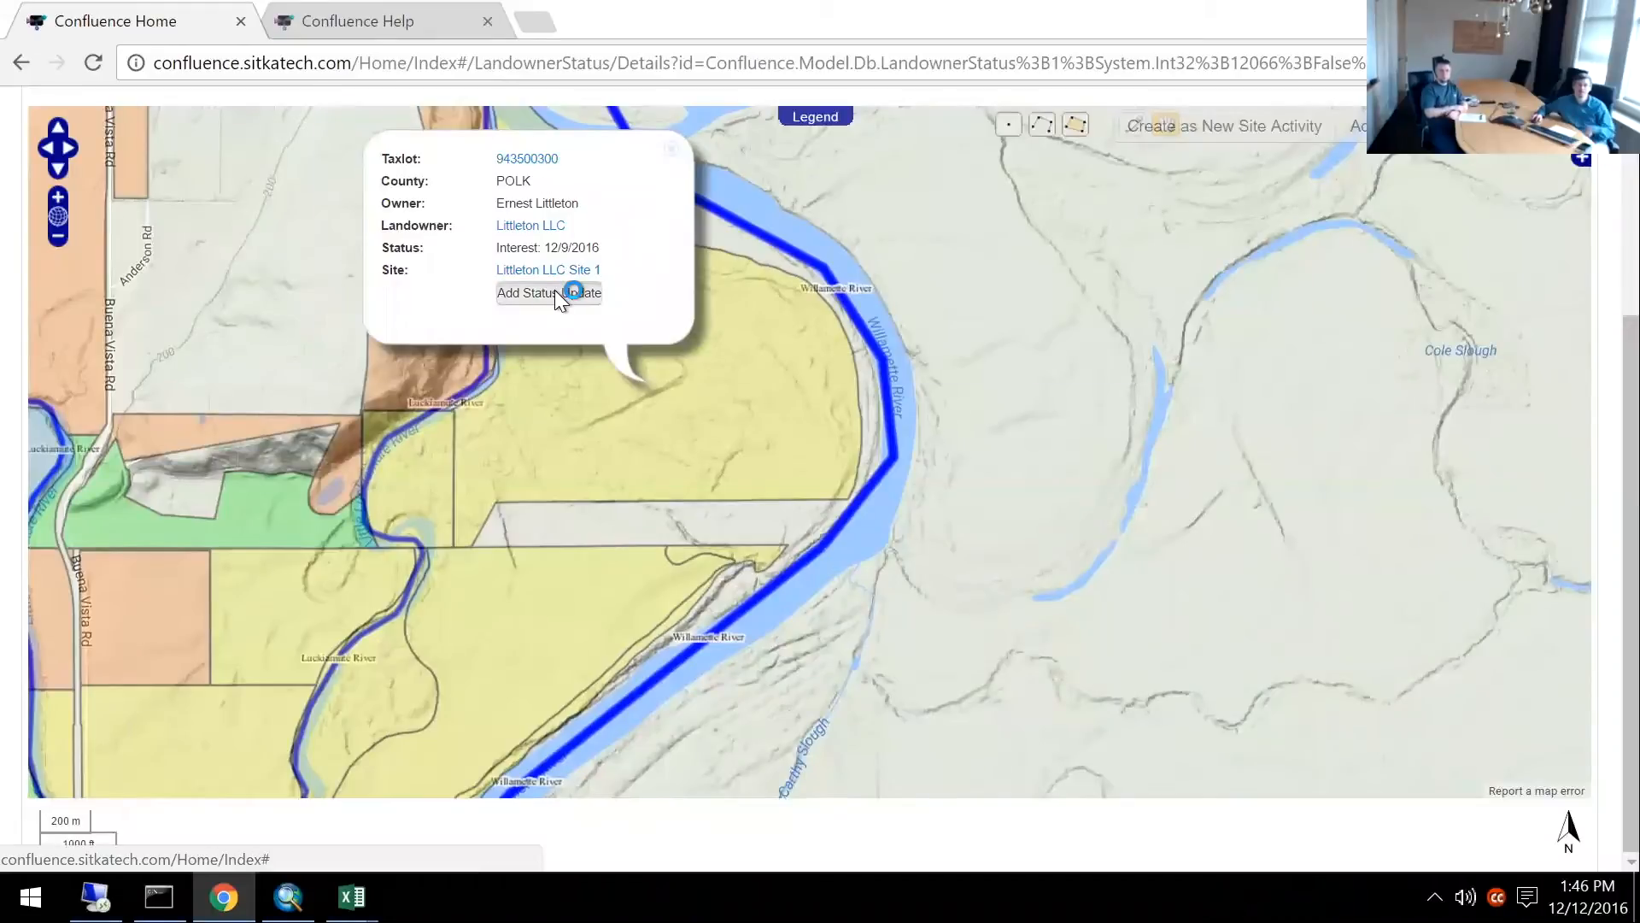
click(555, 293)
click(594, 277)
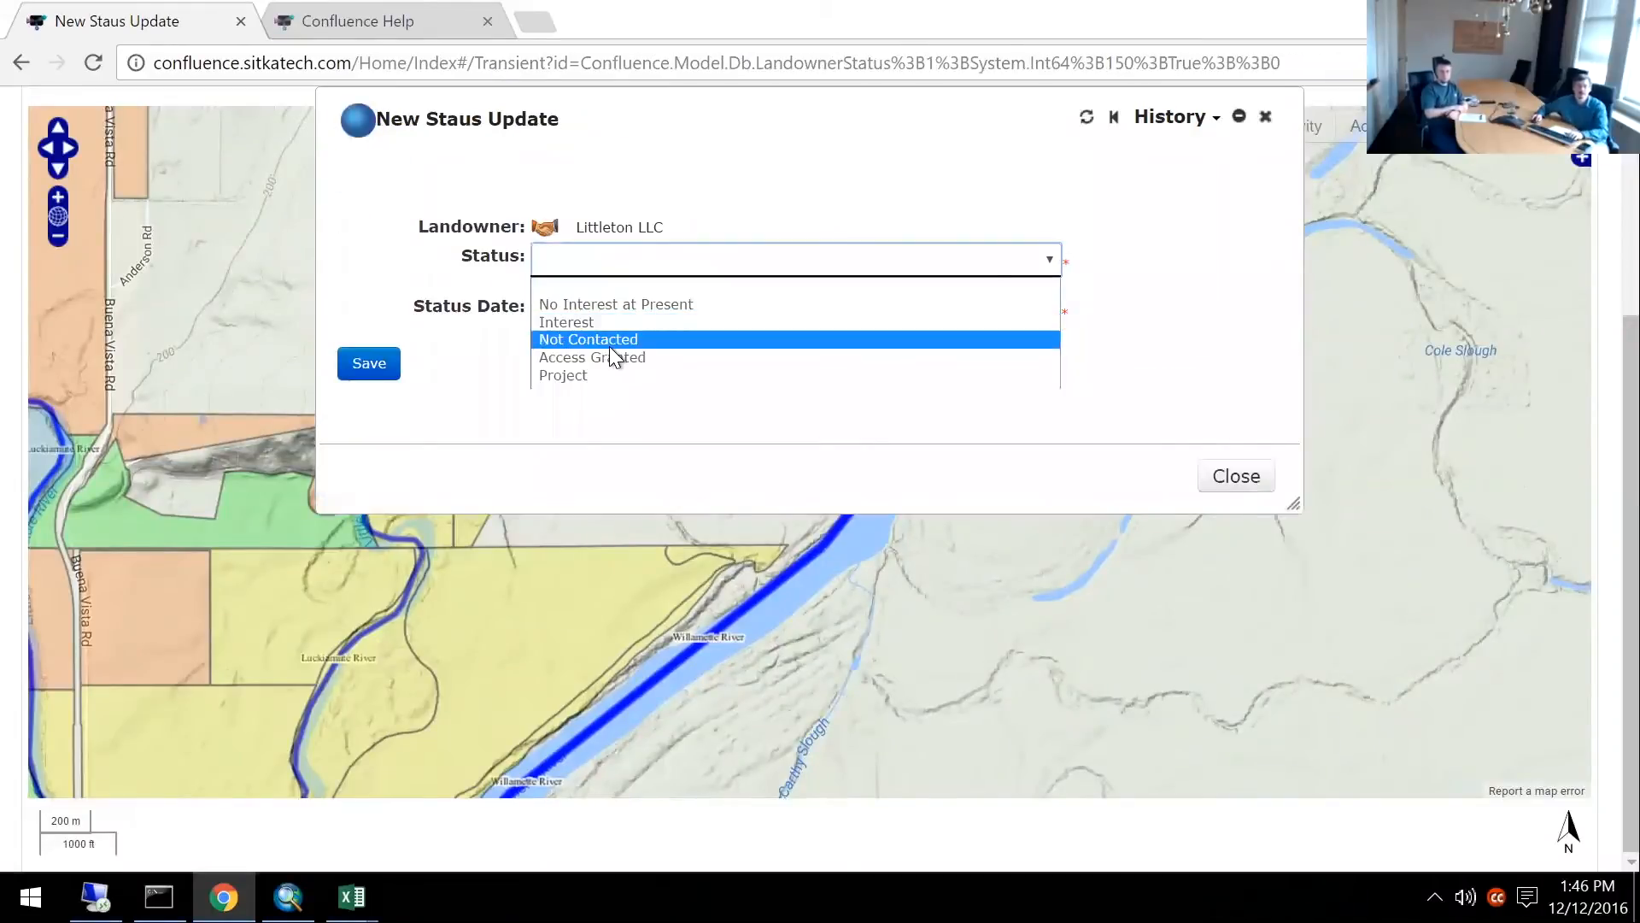
click(616, 357)
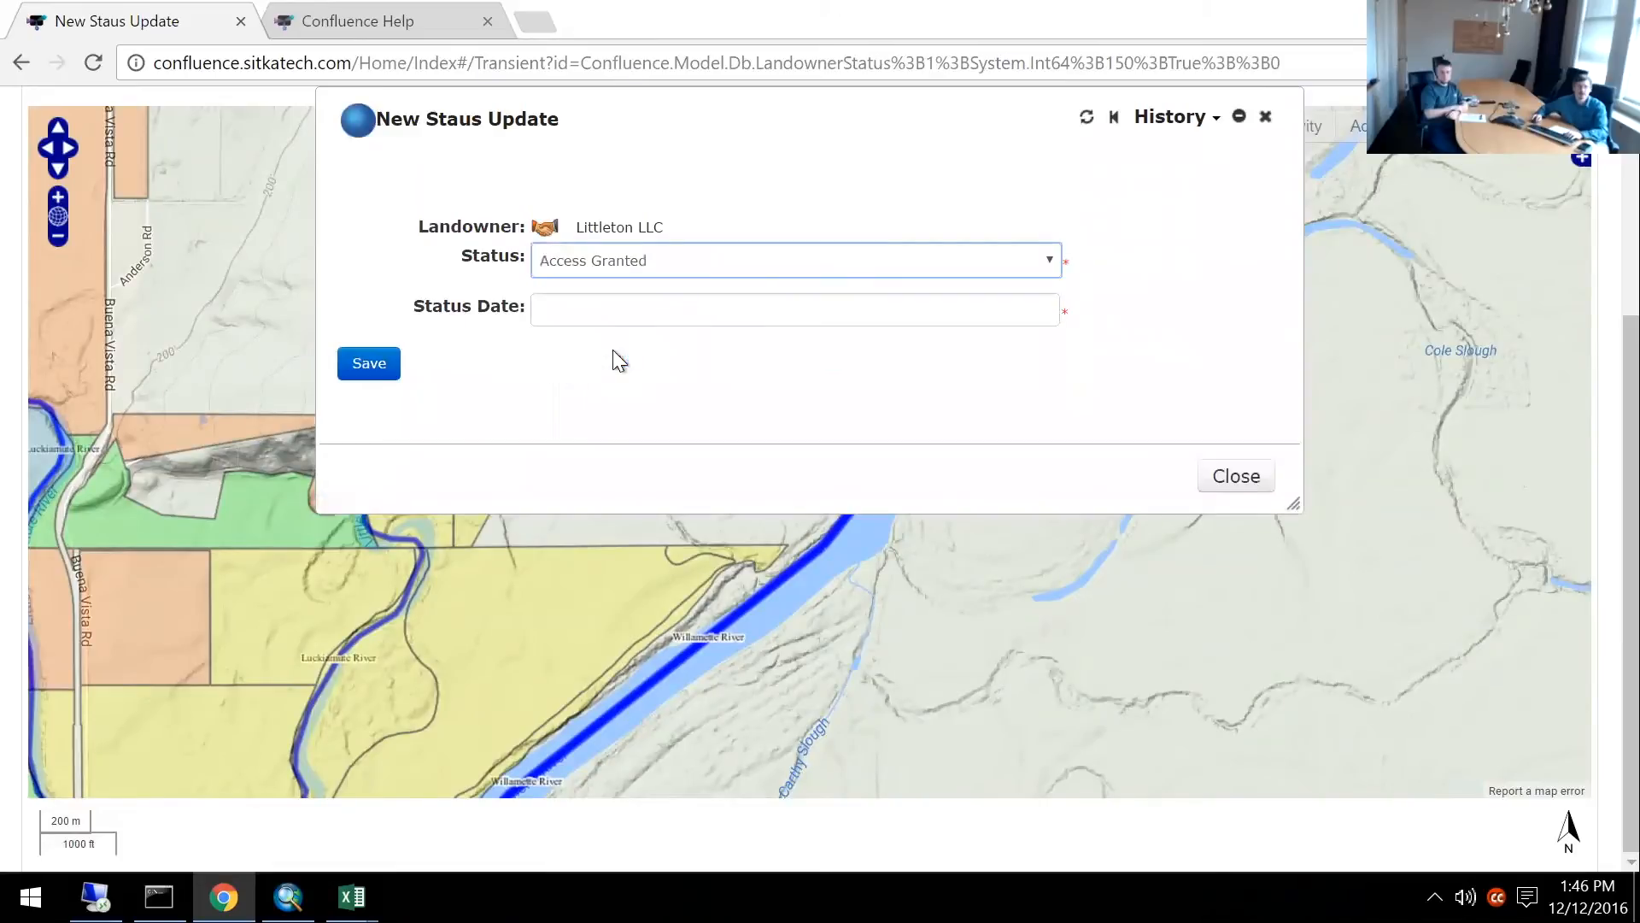
click(769, 309)
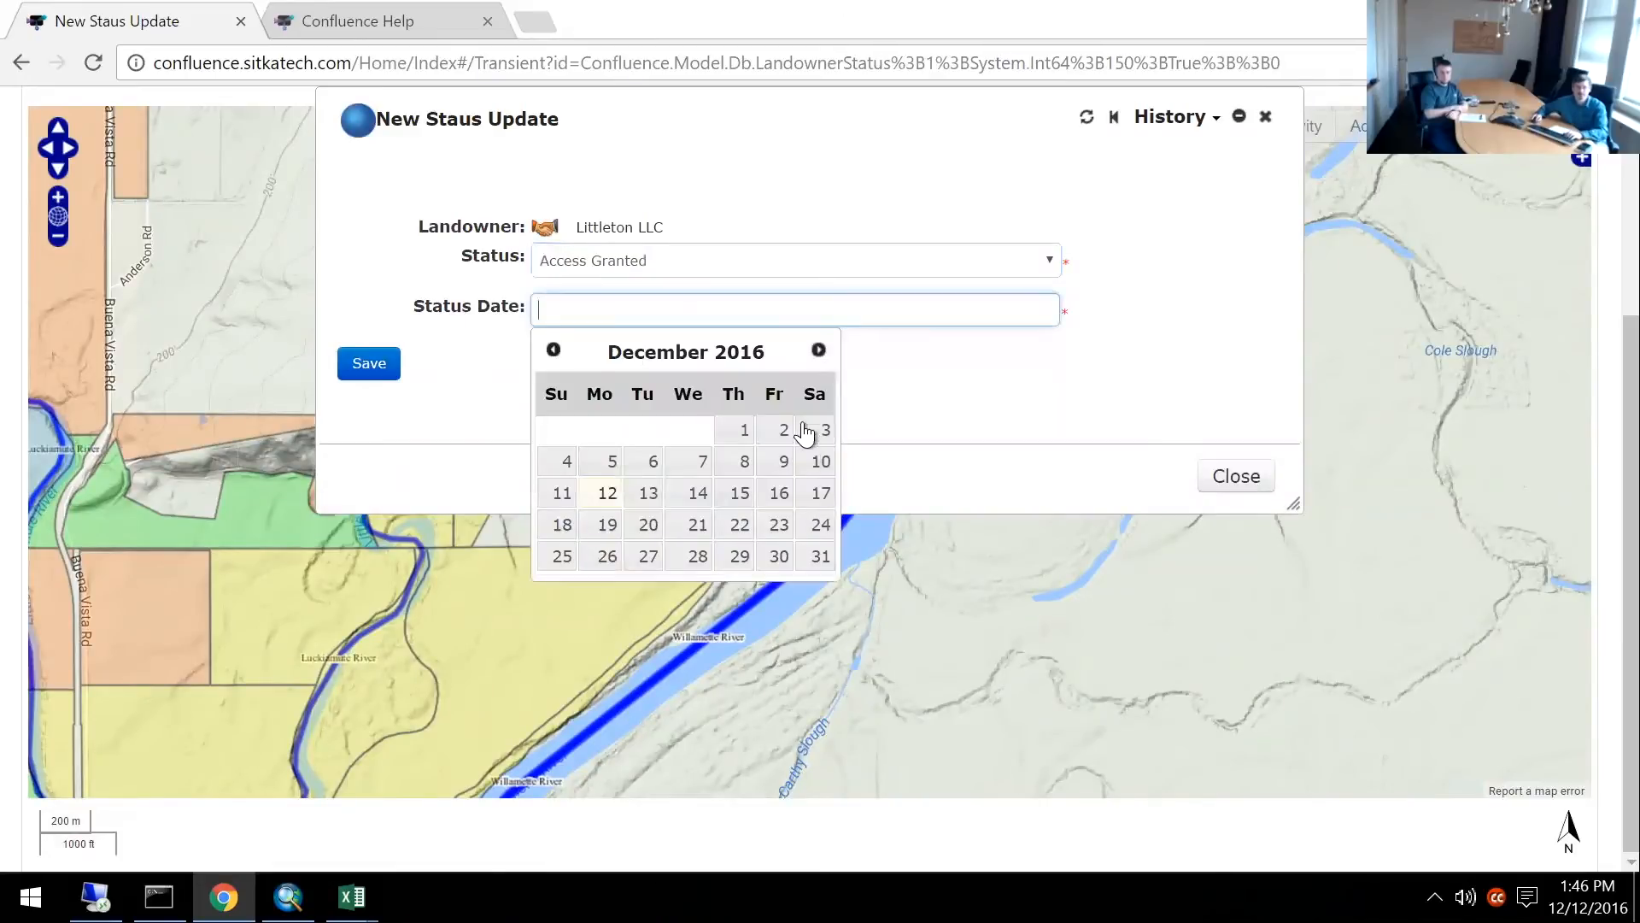
double_click(818, 350)
double_click(818, 350)
click(781, 560)
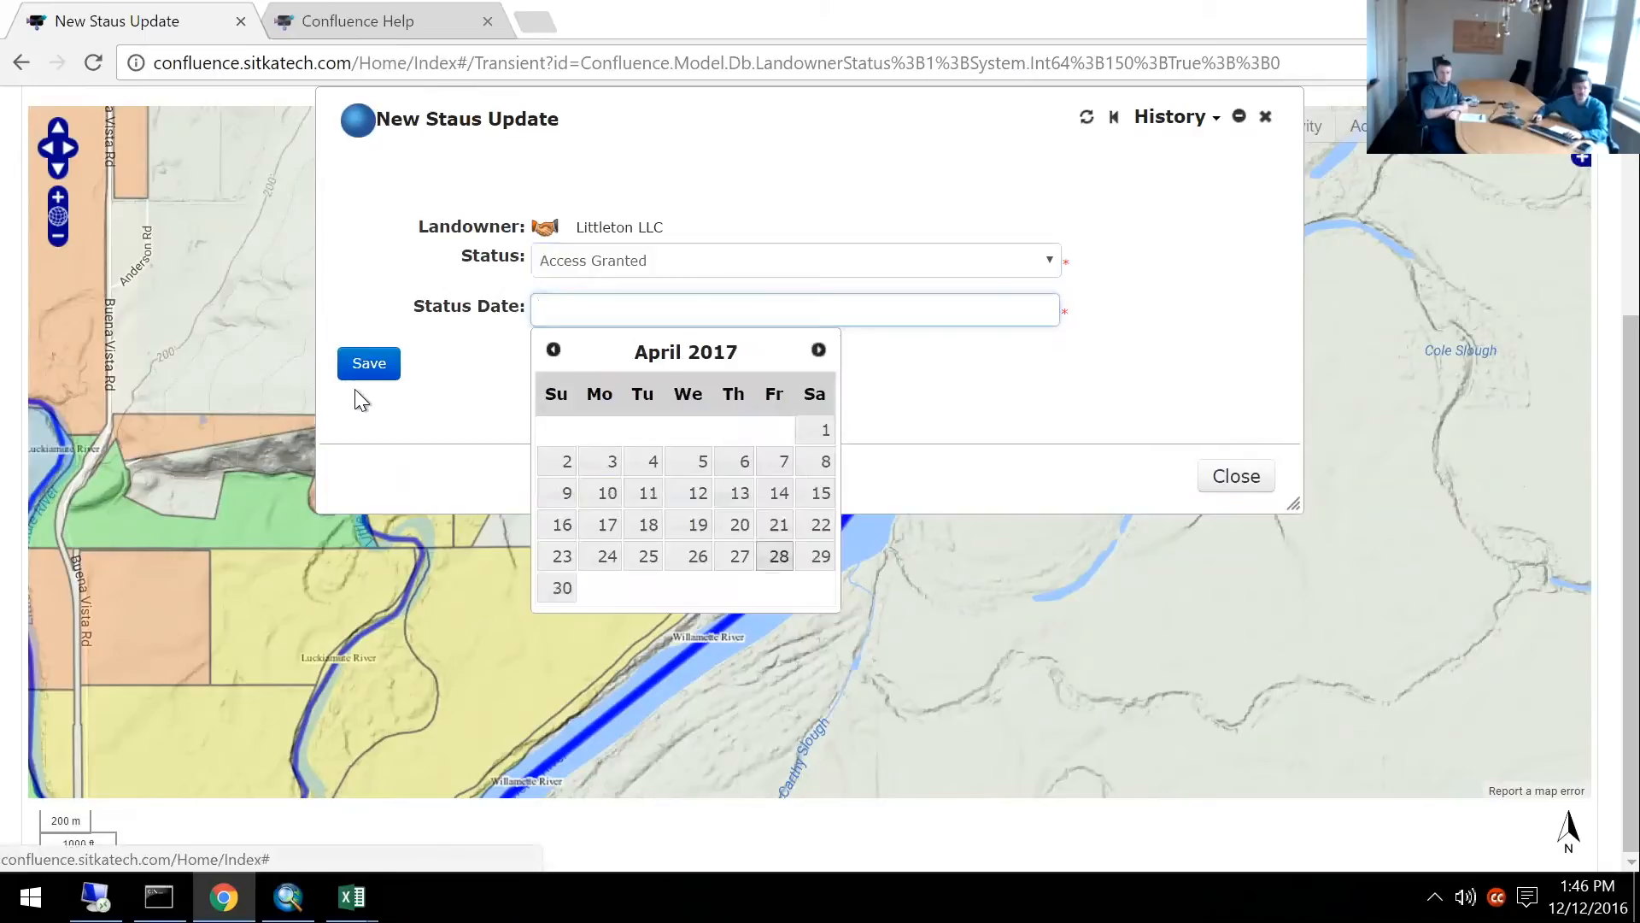
click(380, 366)
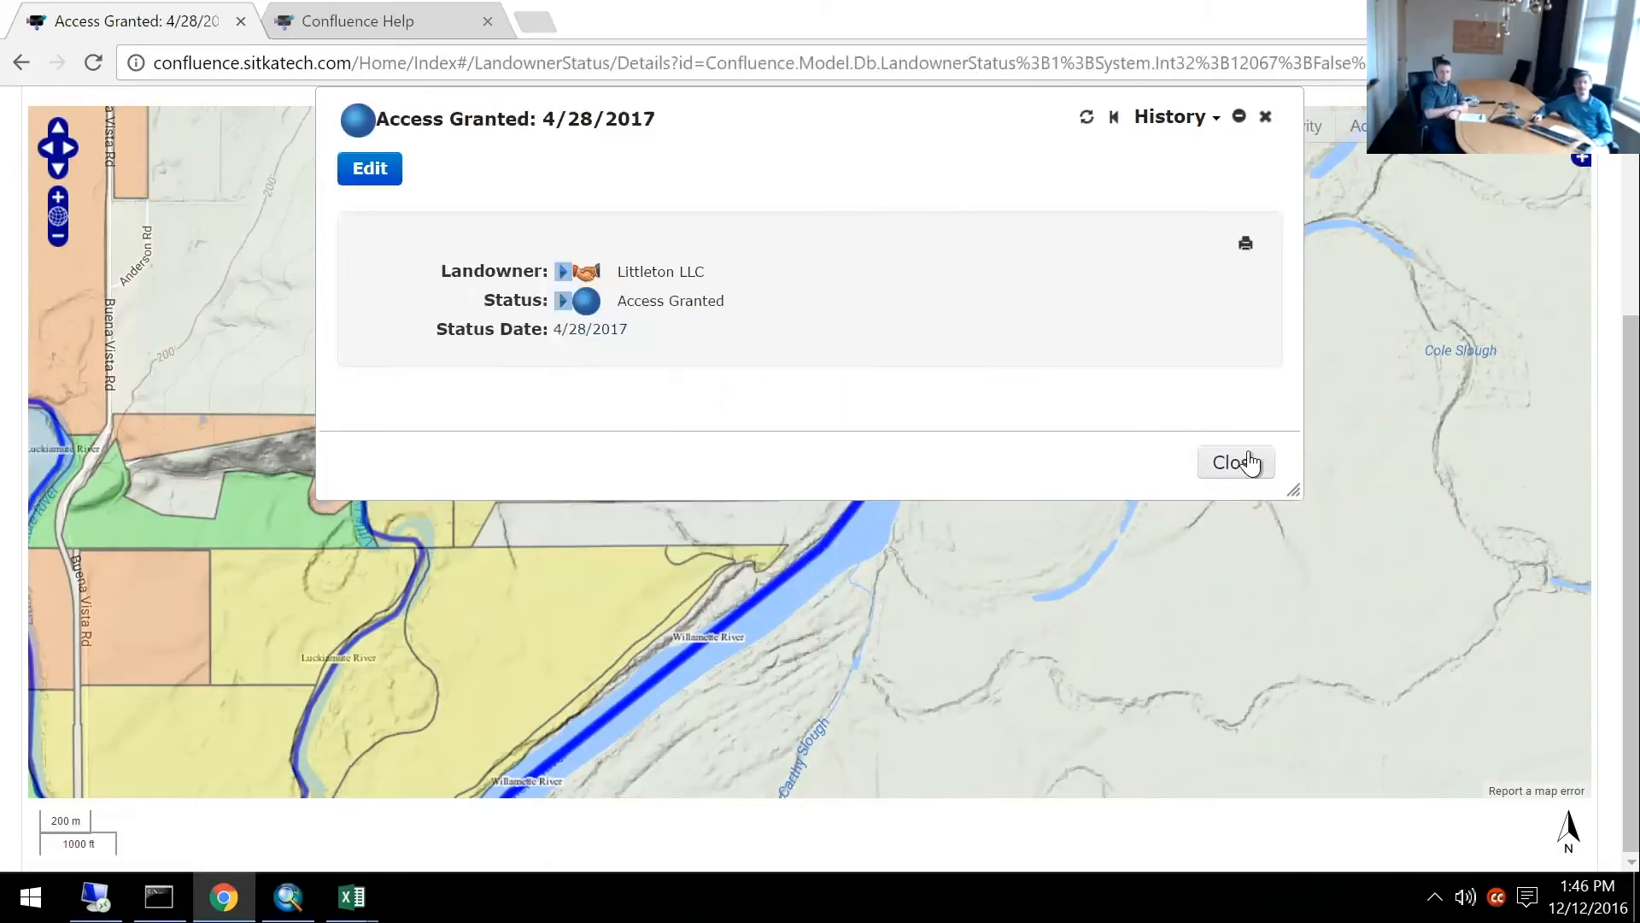
click(731, 510)
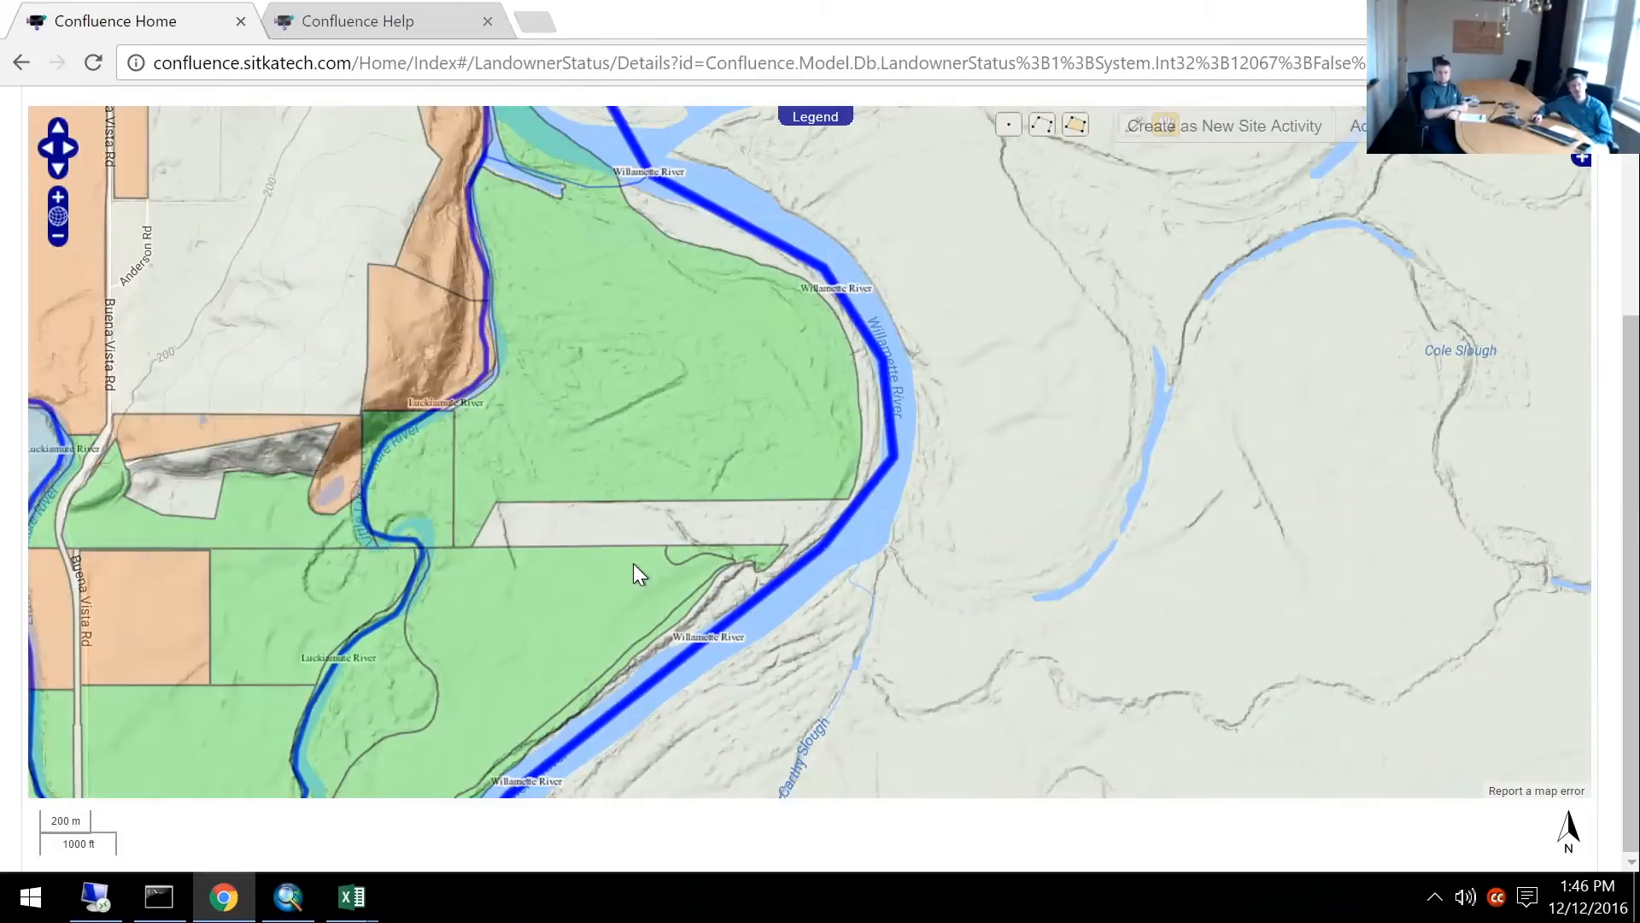
Start adding the uncoloured taxlot between the green Littleton LLC parcels to a newly created landowner.
click(651, 522)
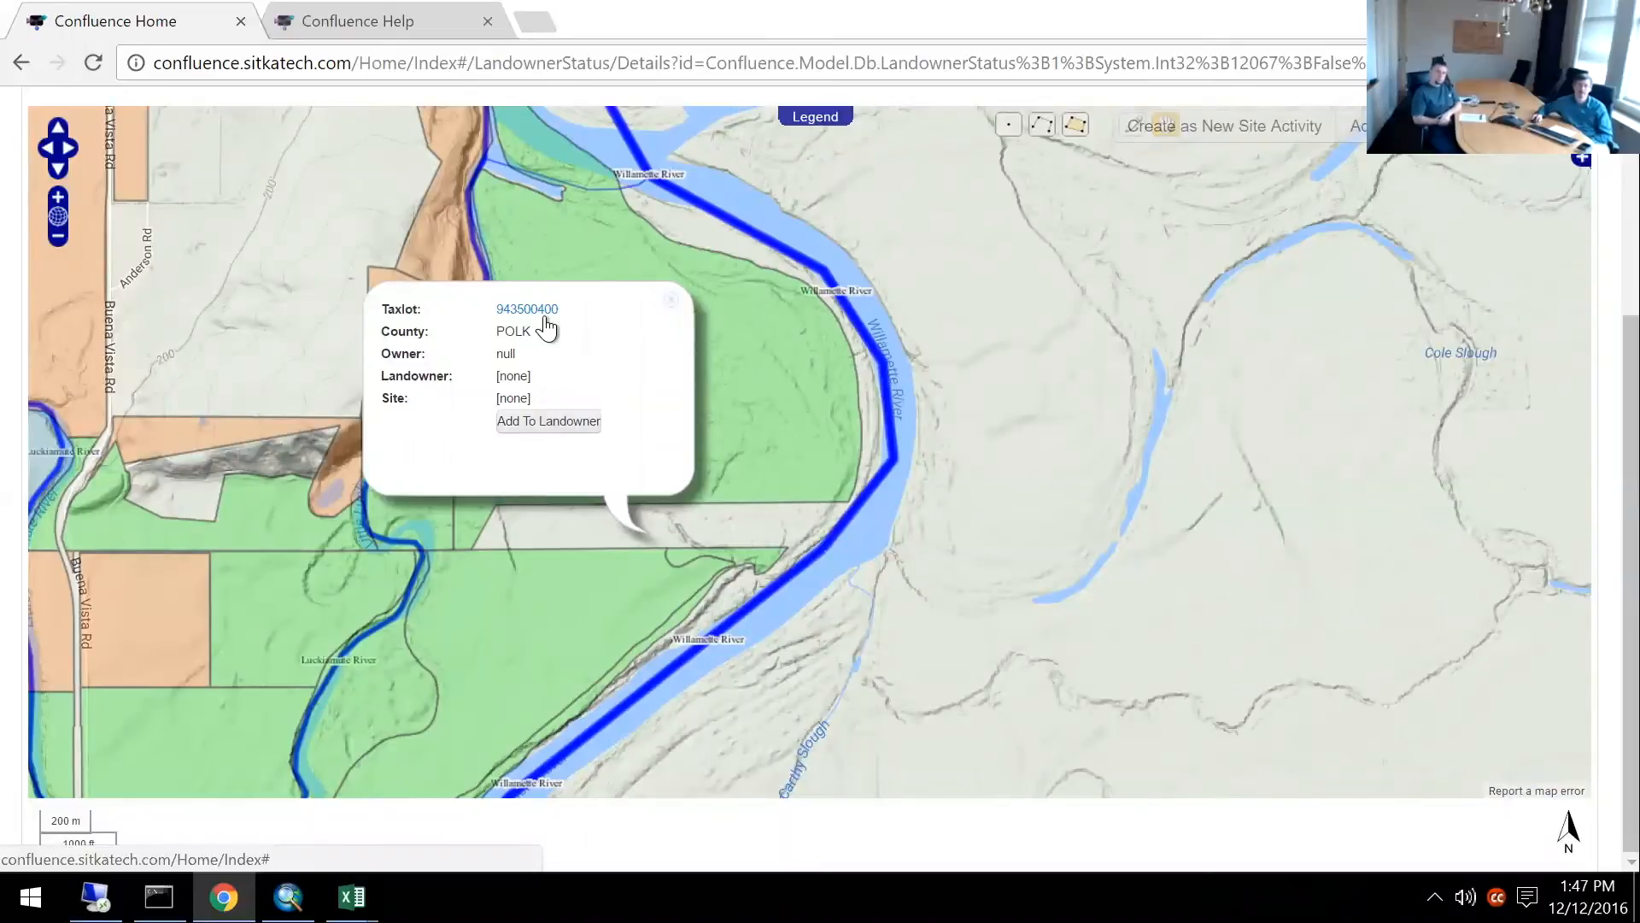
click(561, 423)
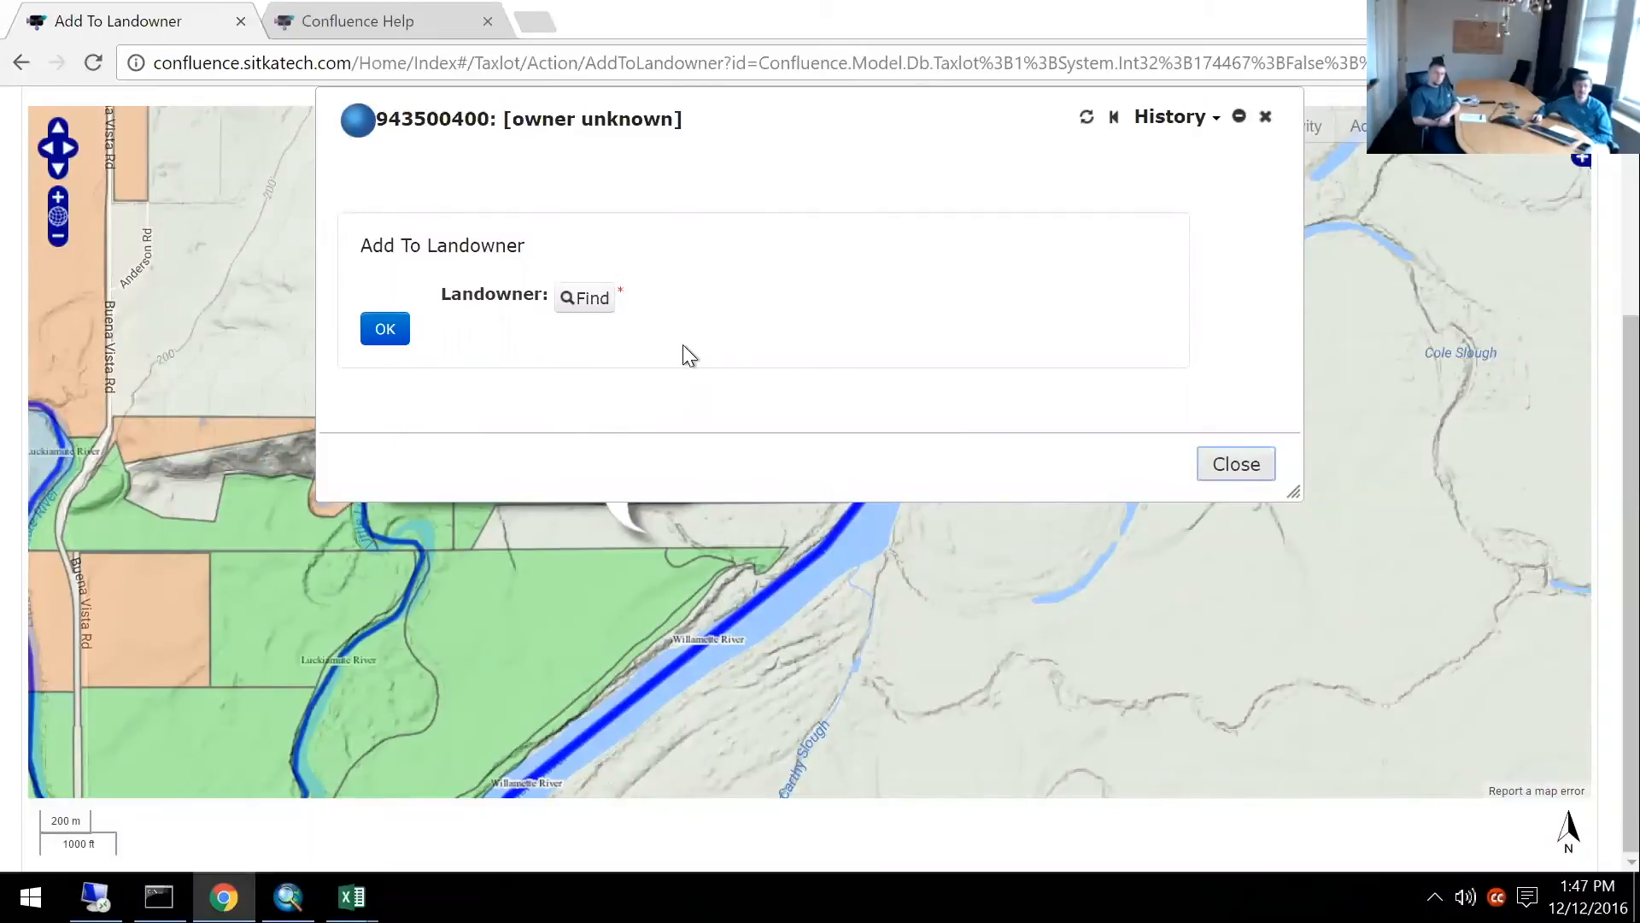
click(584, 307)
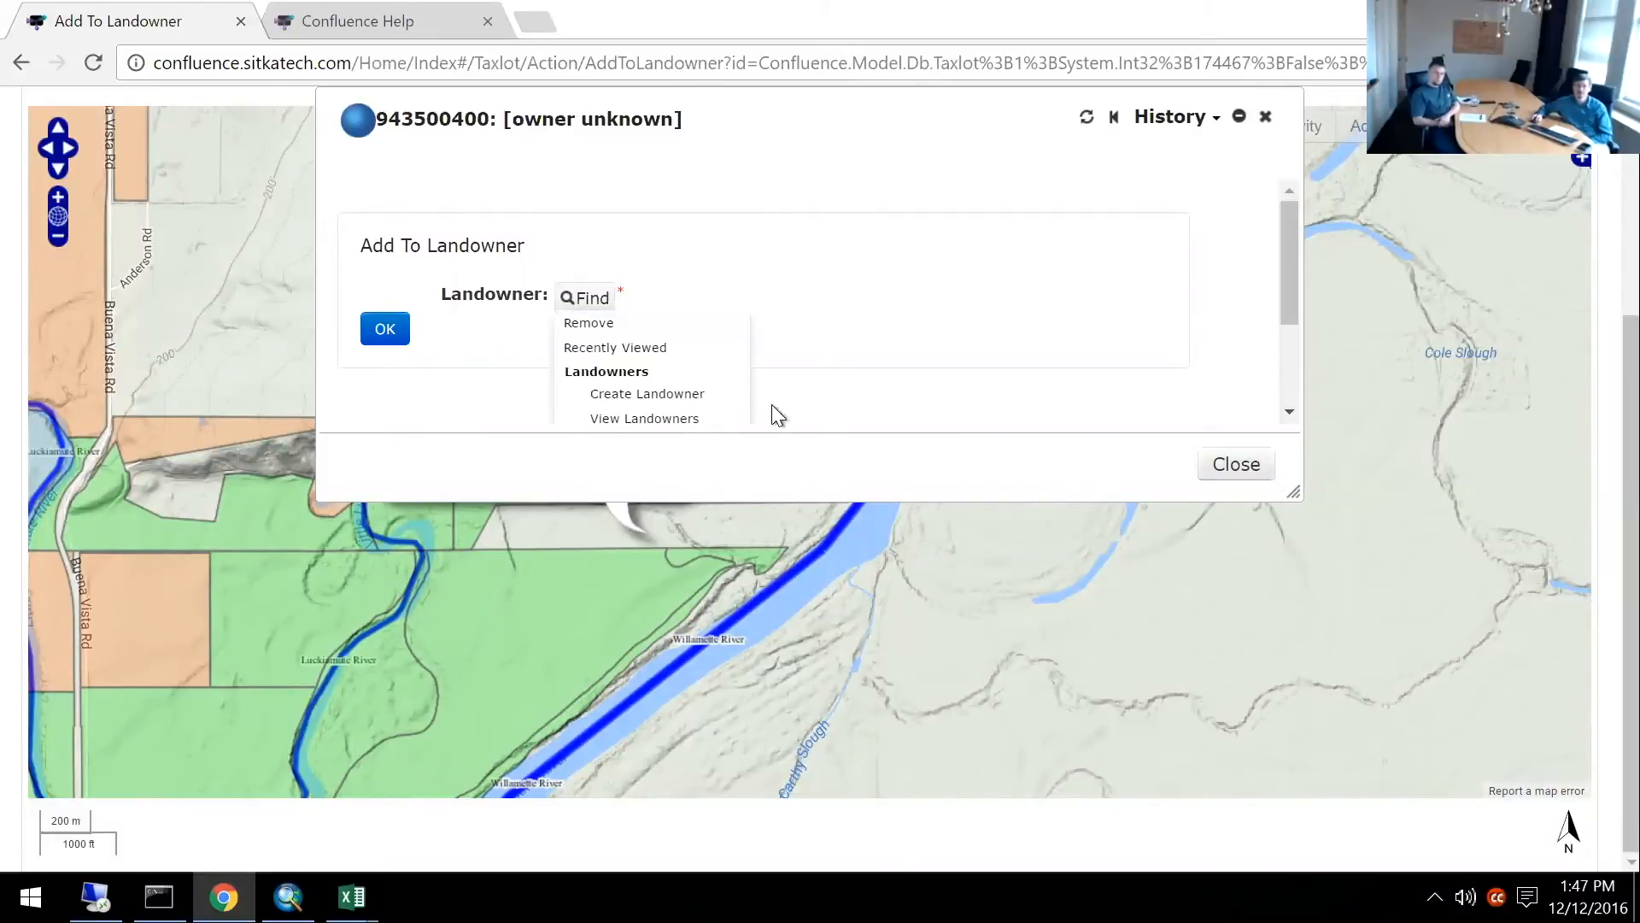
click(695, 400)
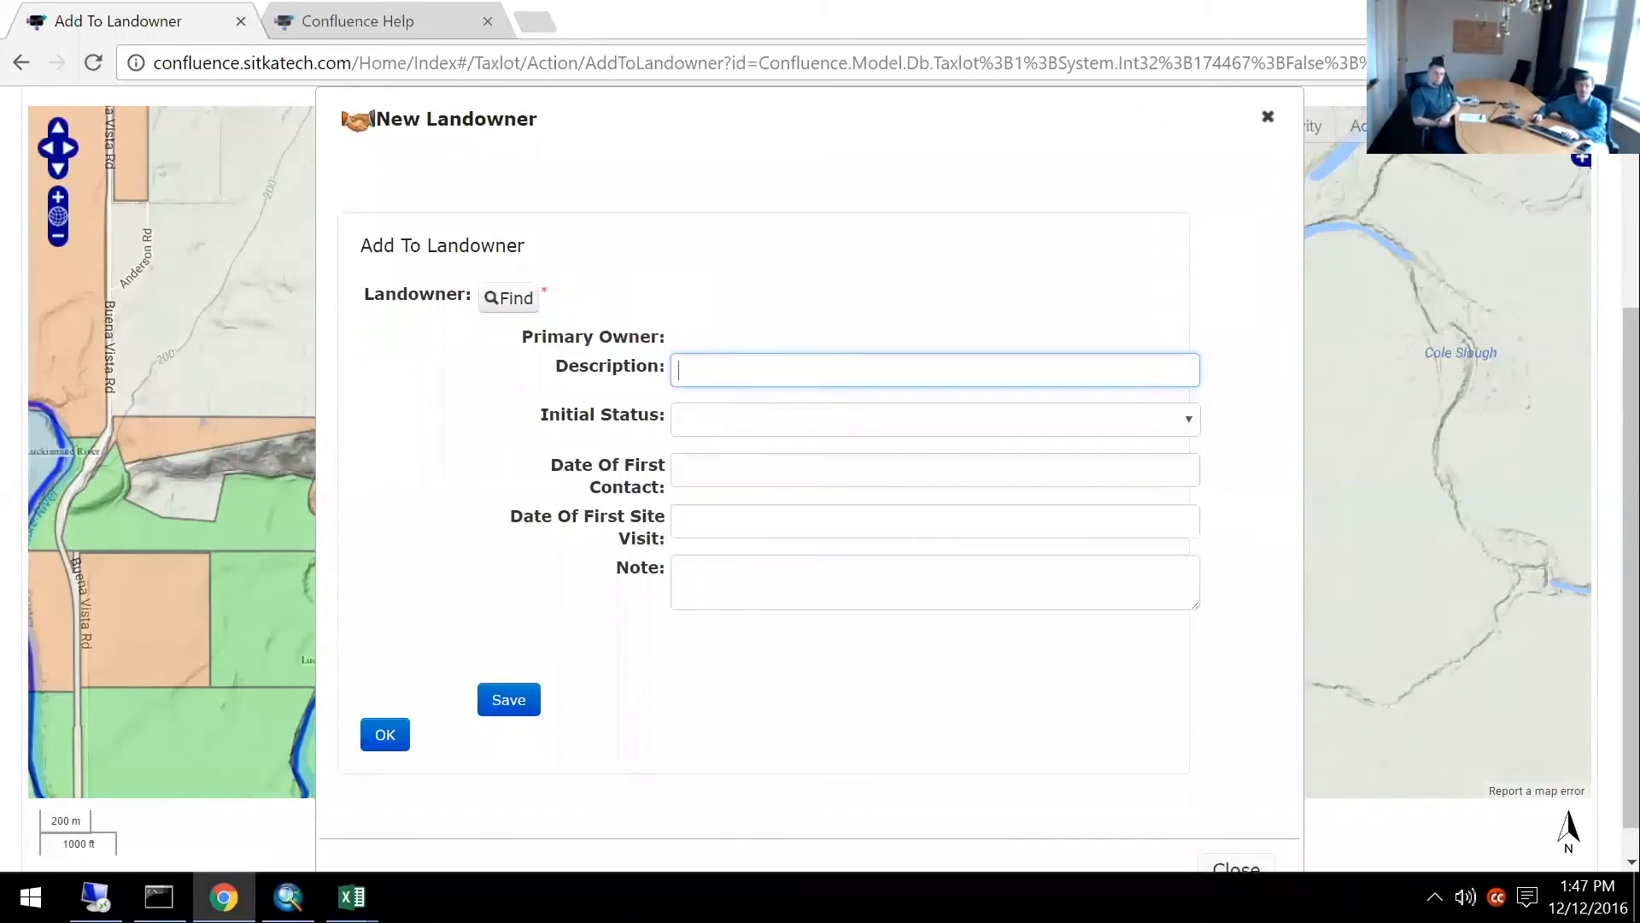
Give the new landowner the description "Littleton Jr Property".
click(766, 384)
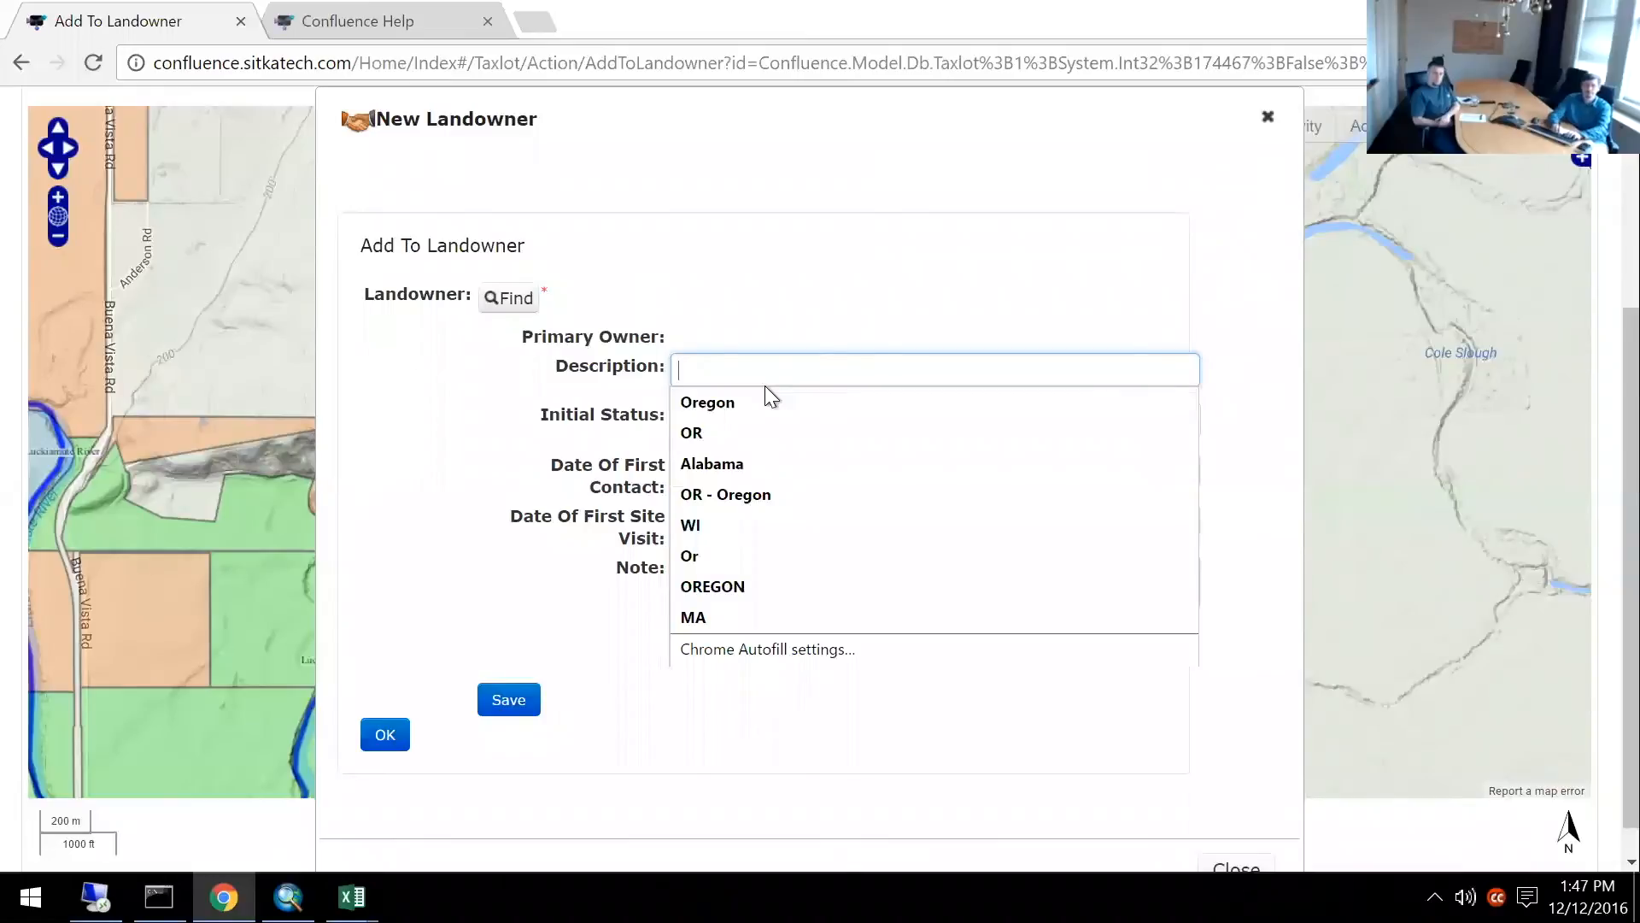
text(Littlet)
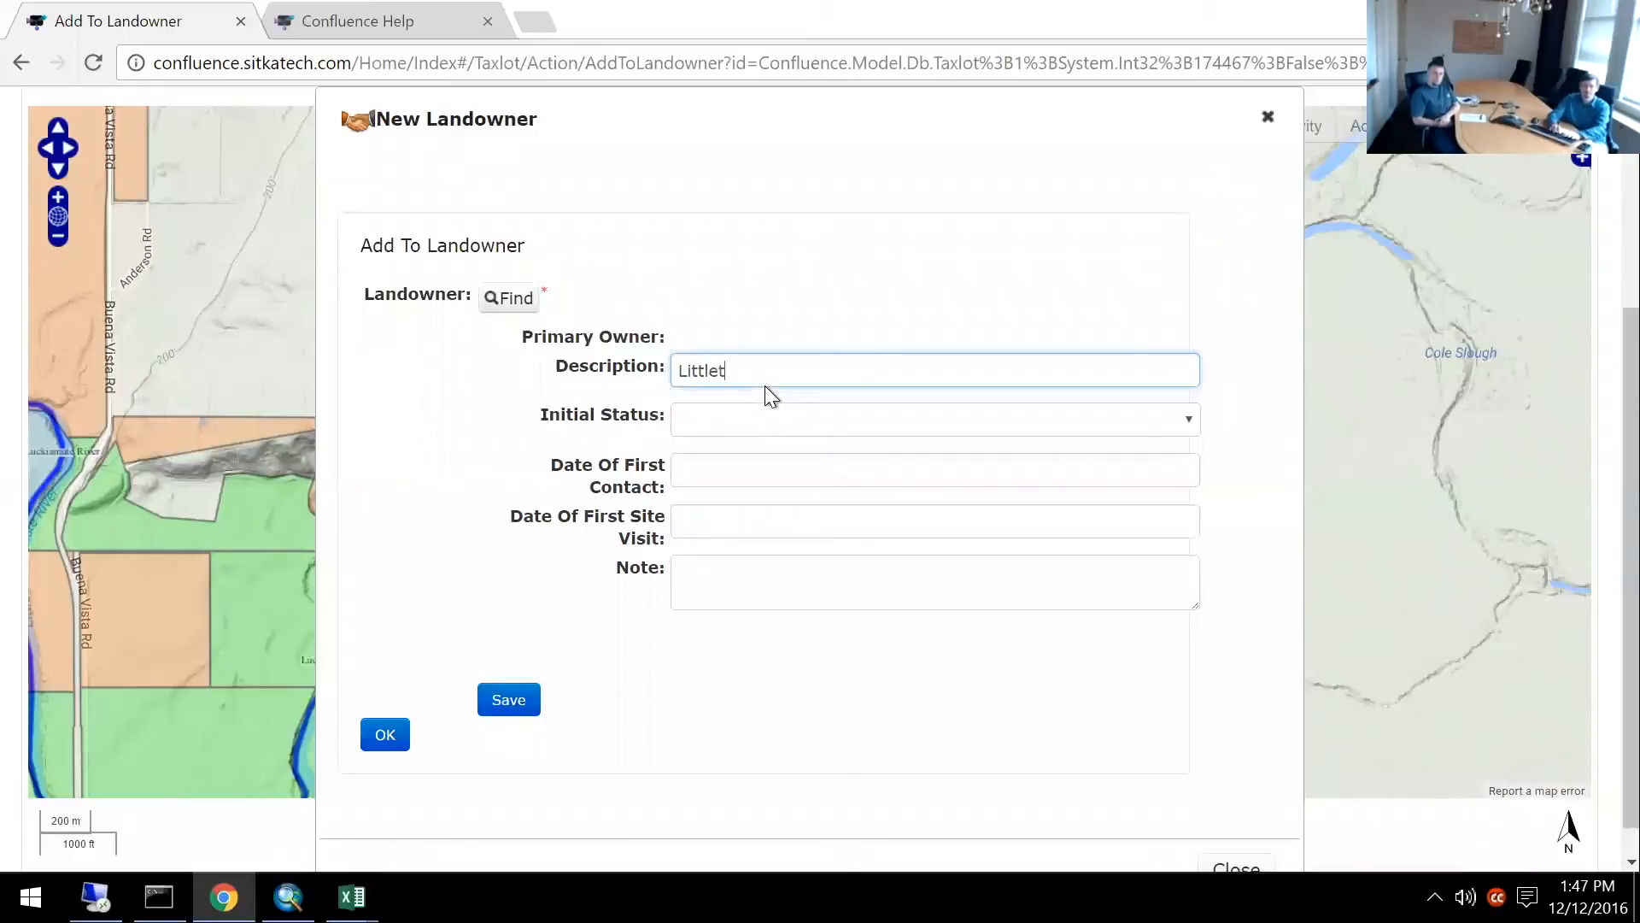
key(BackSpace)
key(BackSpace)
text(eton )
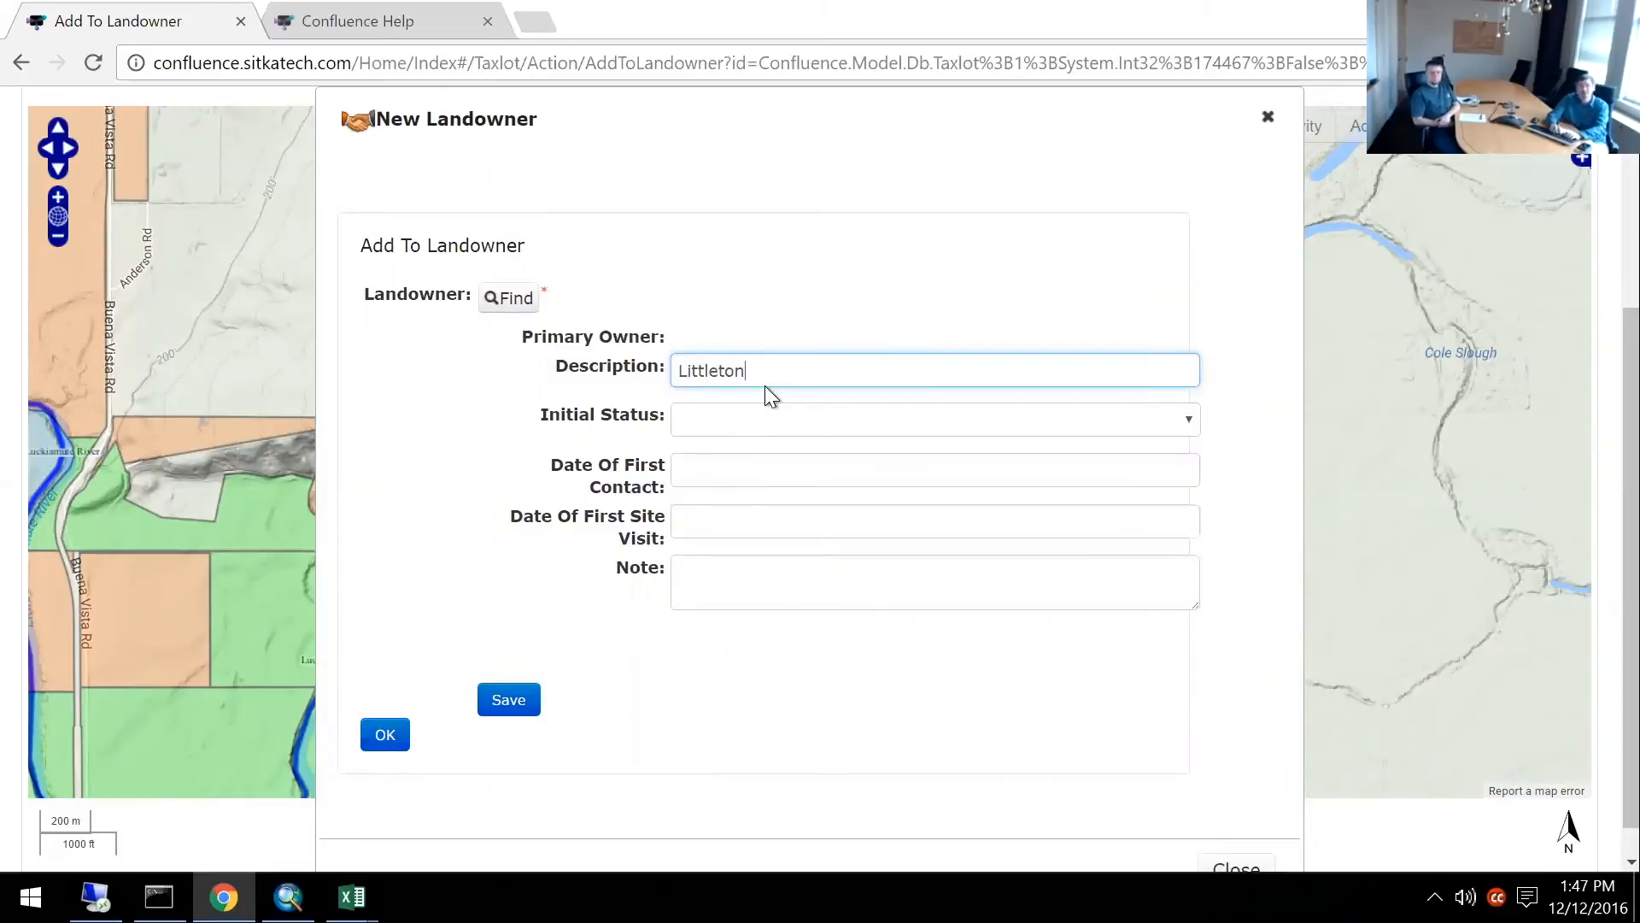
text(Jr Property)
Set the new landowner's initial status to Interest and both the first contact and first site visit dates to 12/09/2016.
click(755, 422)
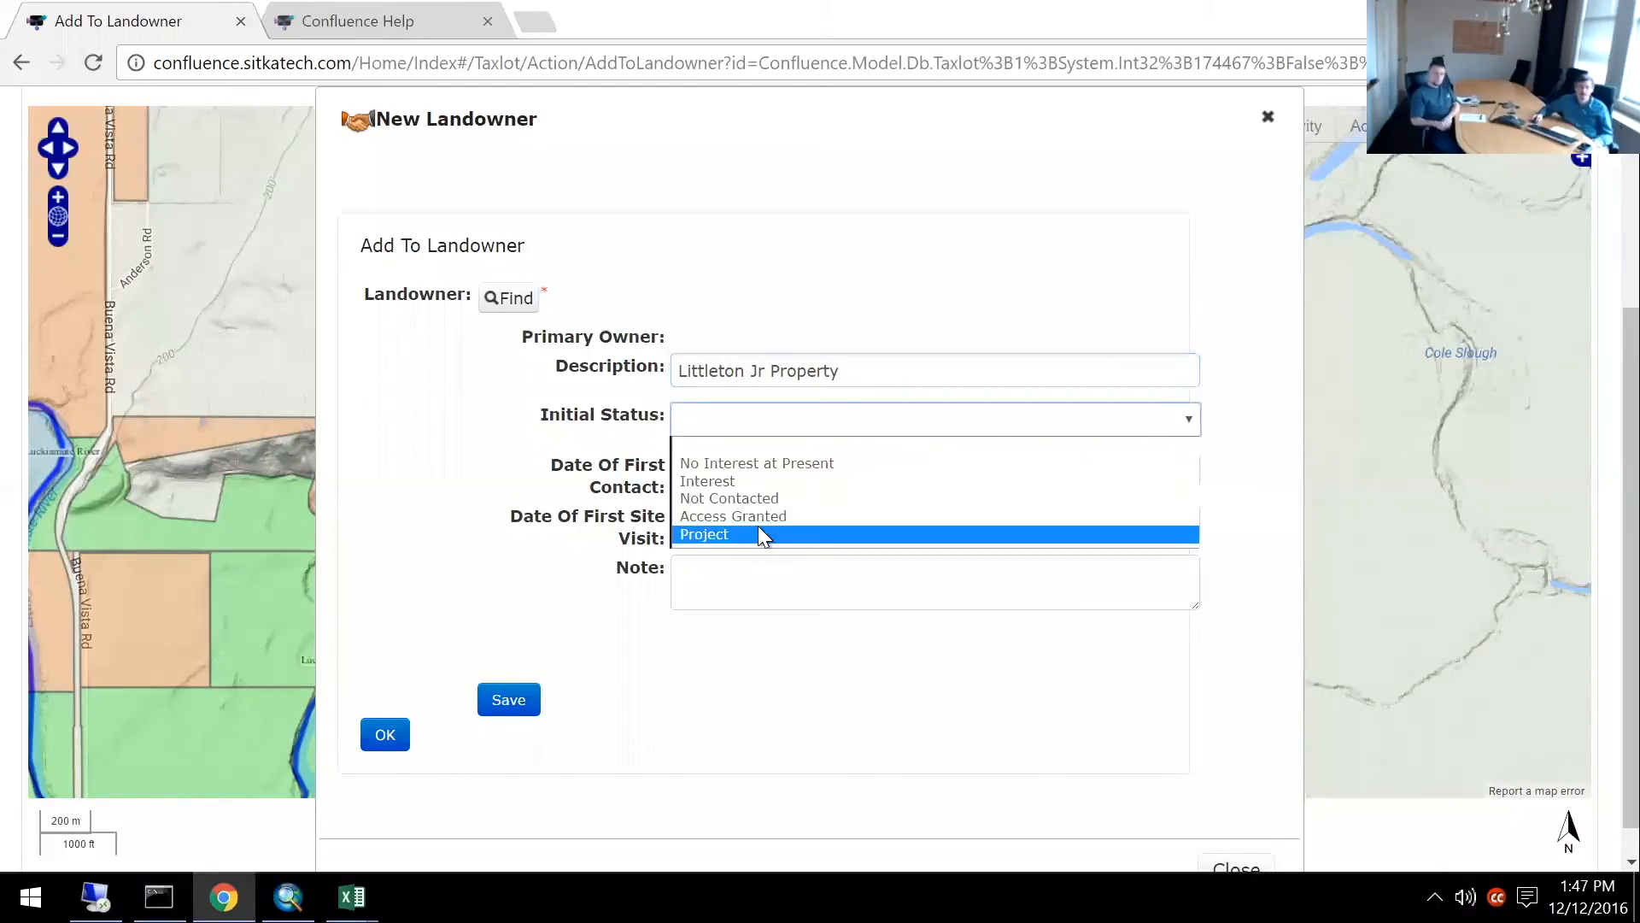
click(766, 483)
click(765, 472)
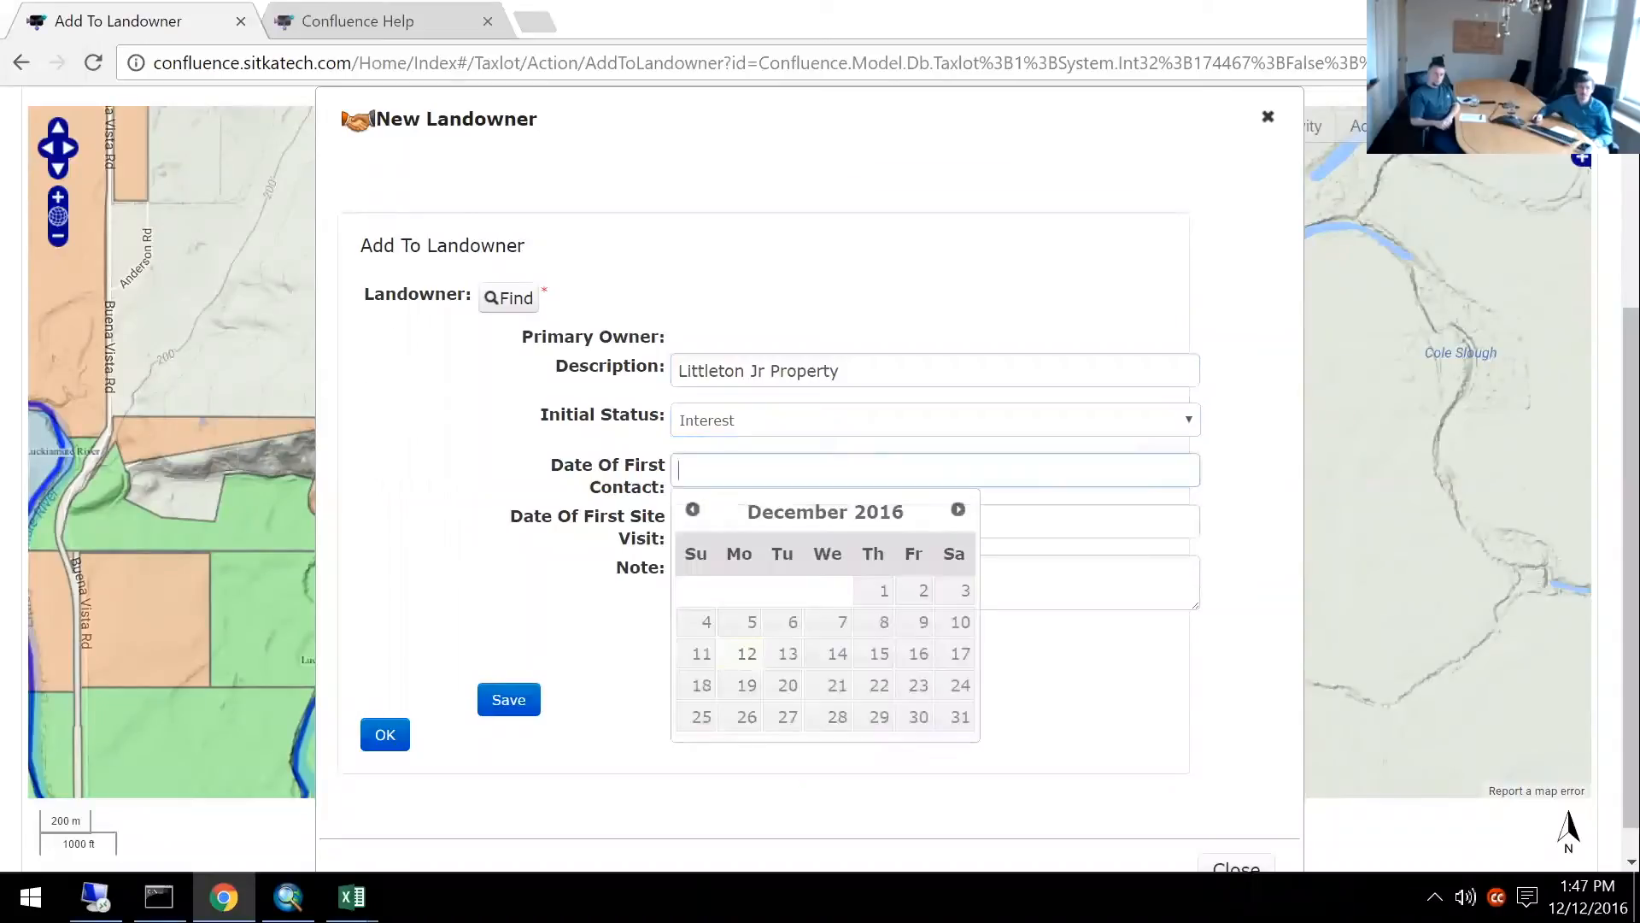
click(919, 624)
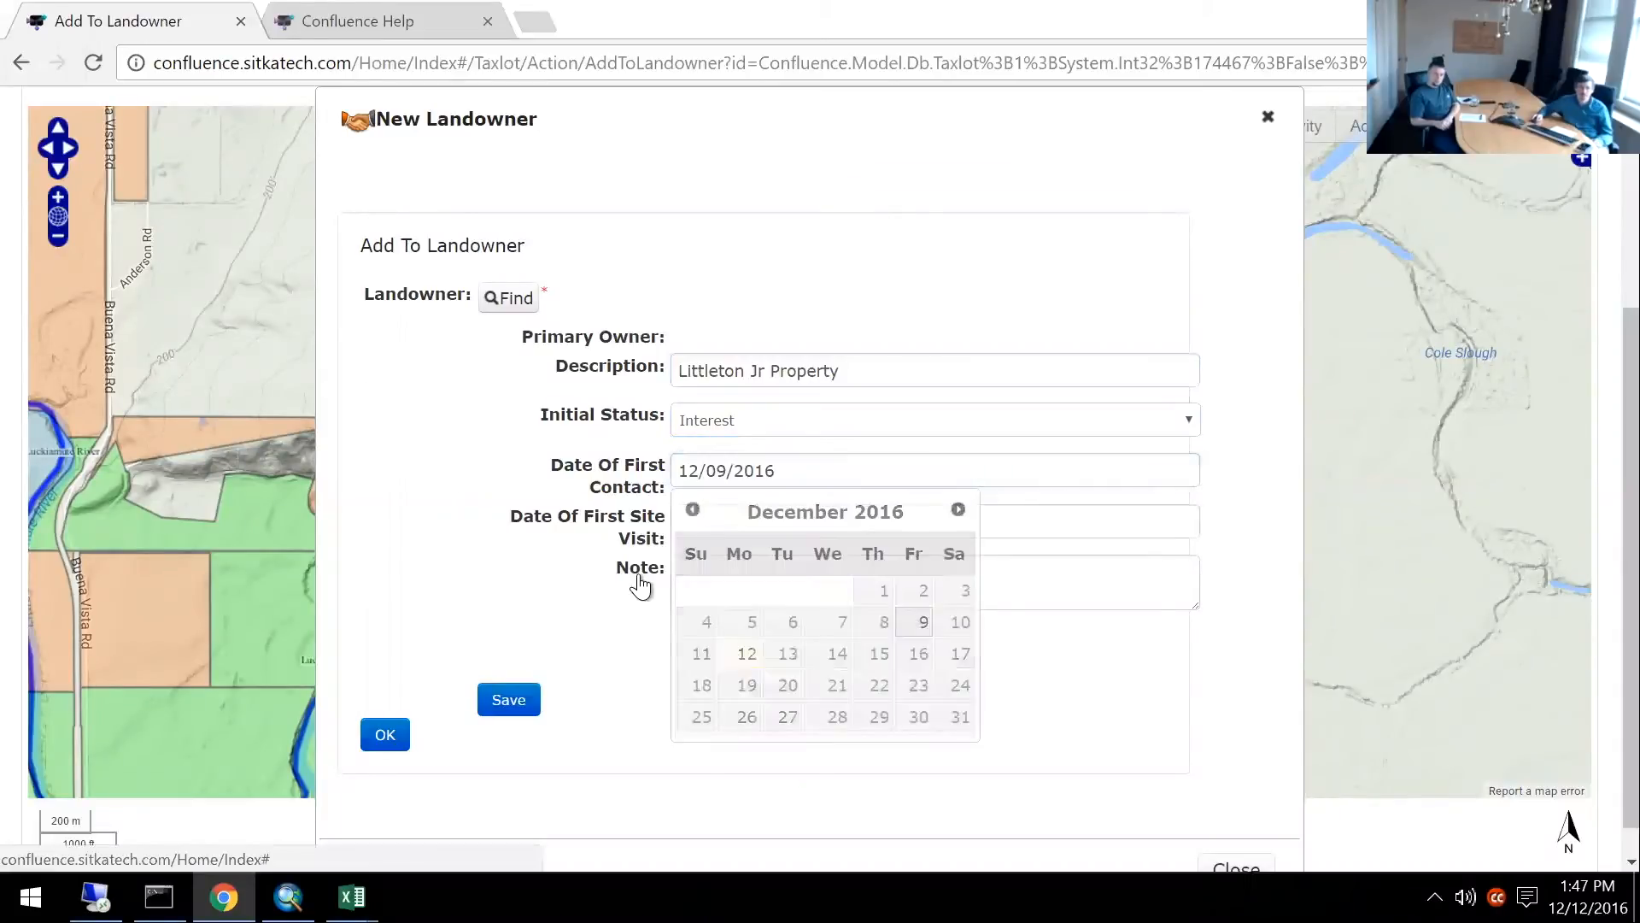
click(678, 521)
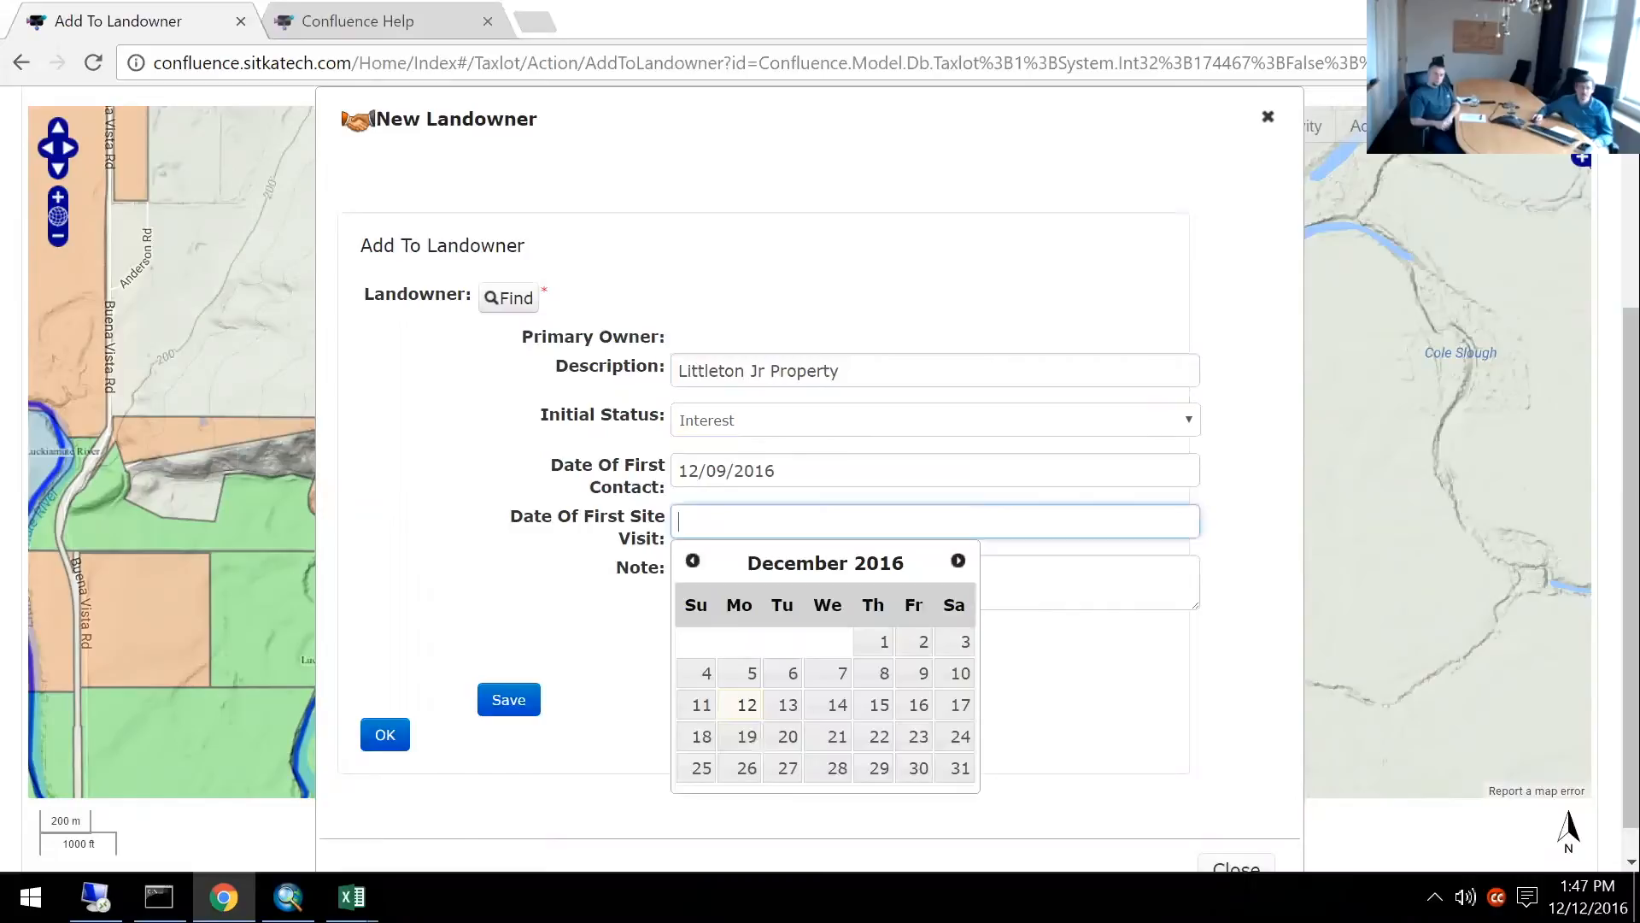
click(914, 675)
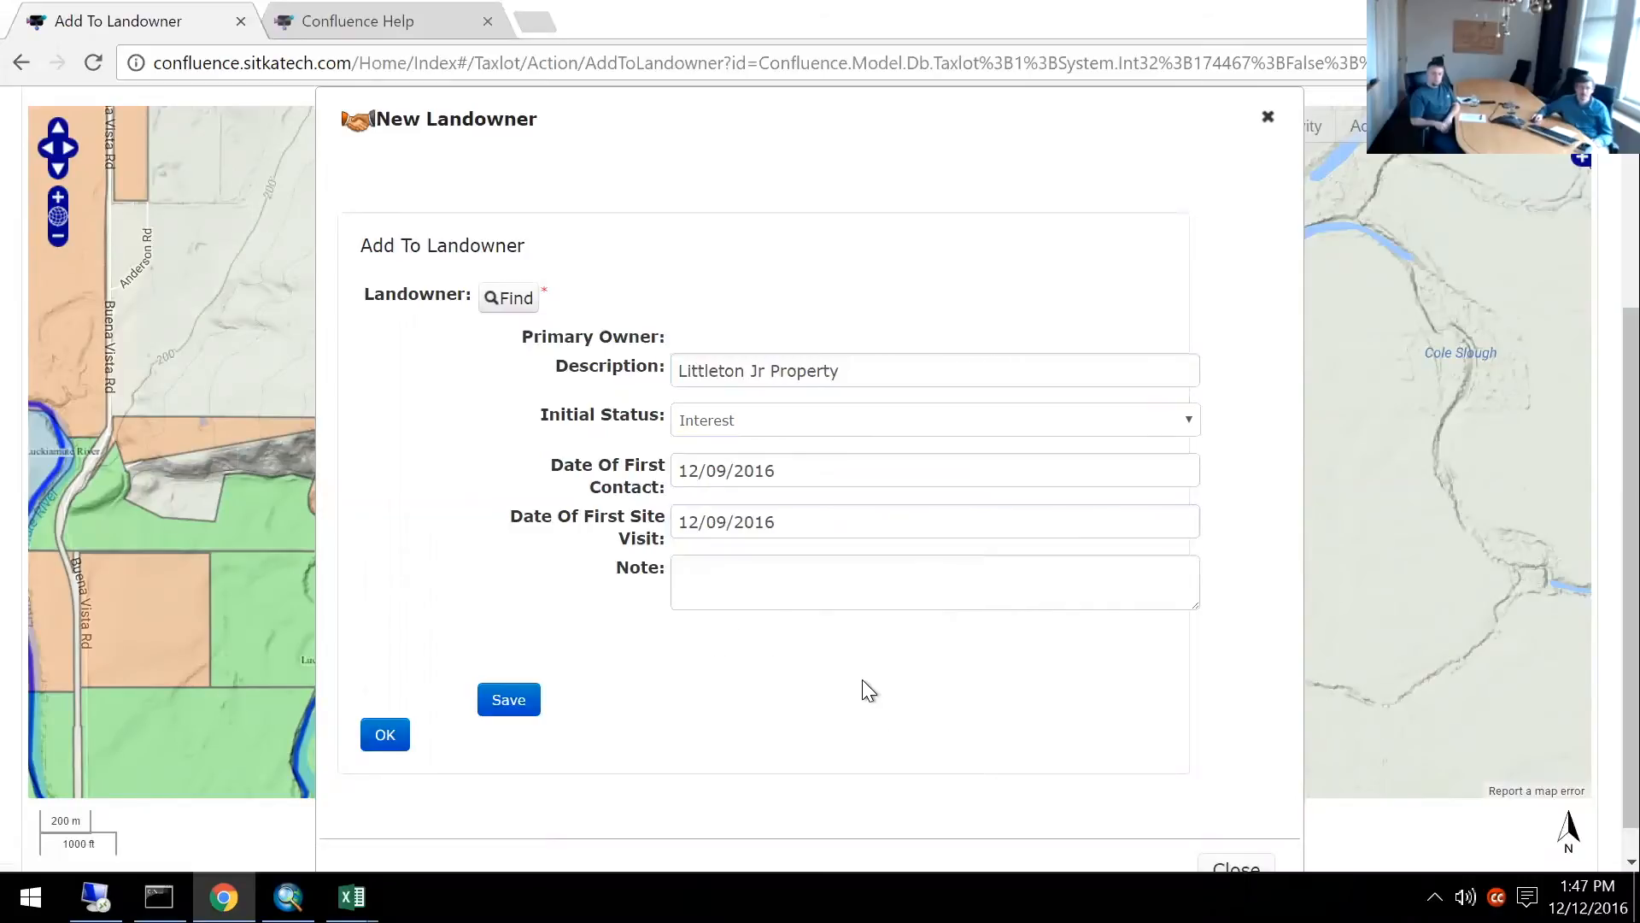
Save the landowner with the note "Will link up with the Littleton property to the north." and assign the taxlot to it.
click(680, 572)
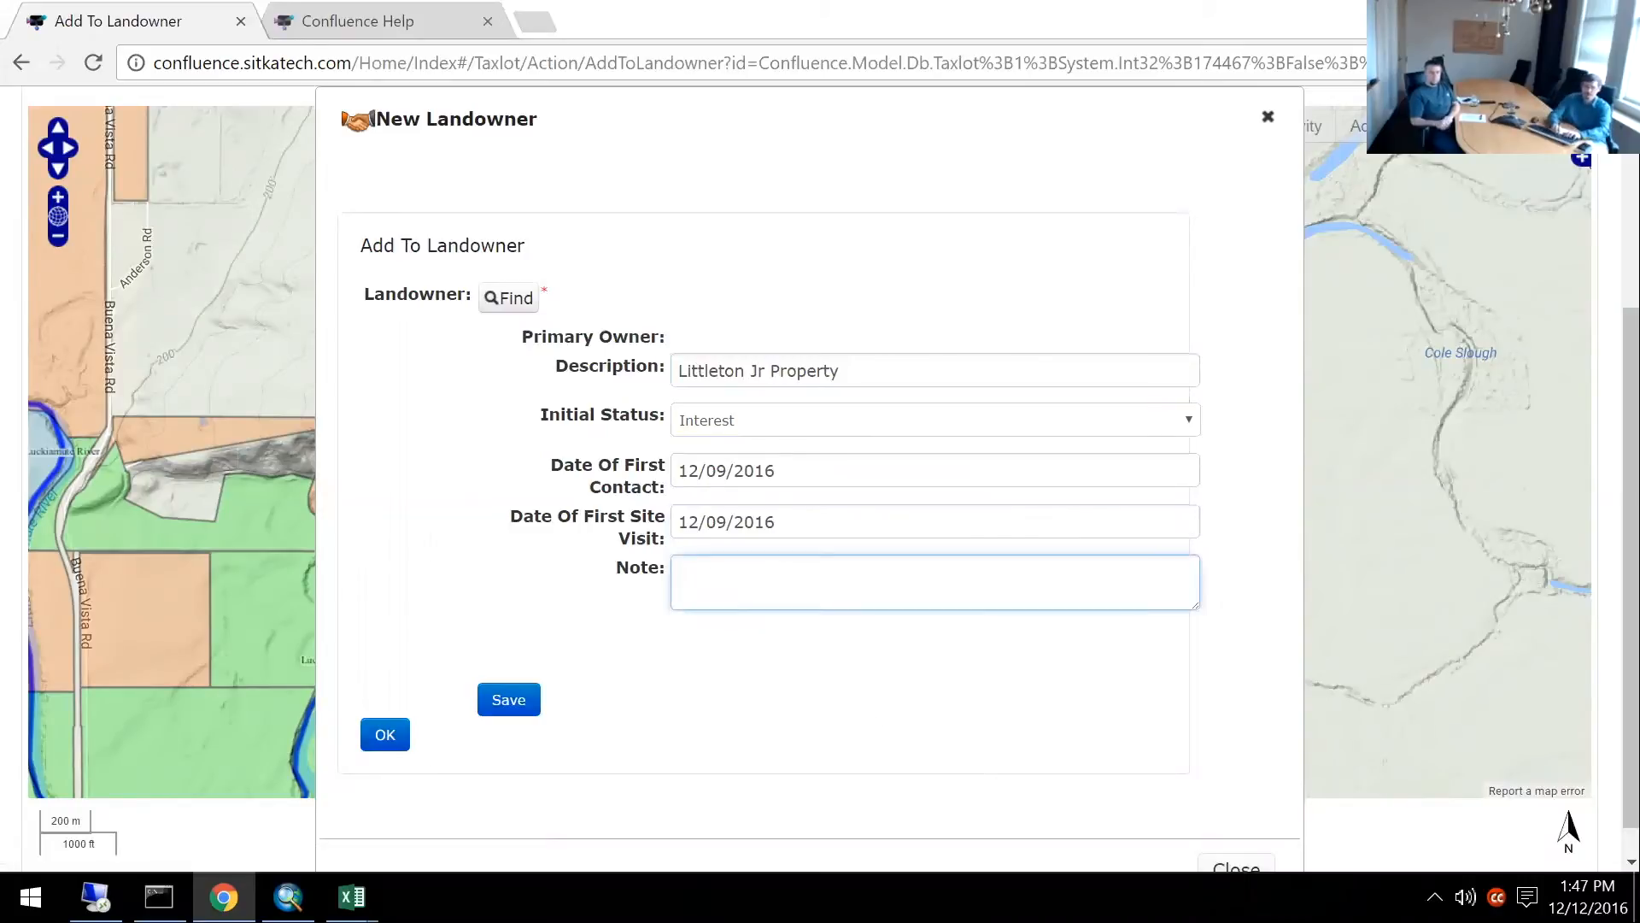
text(Will link up with the )
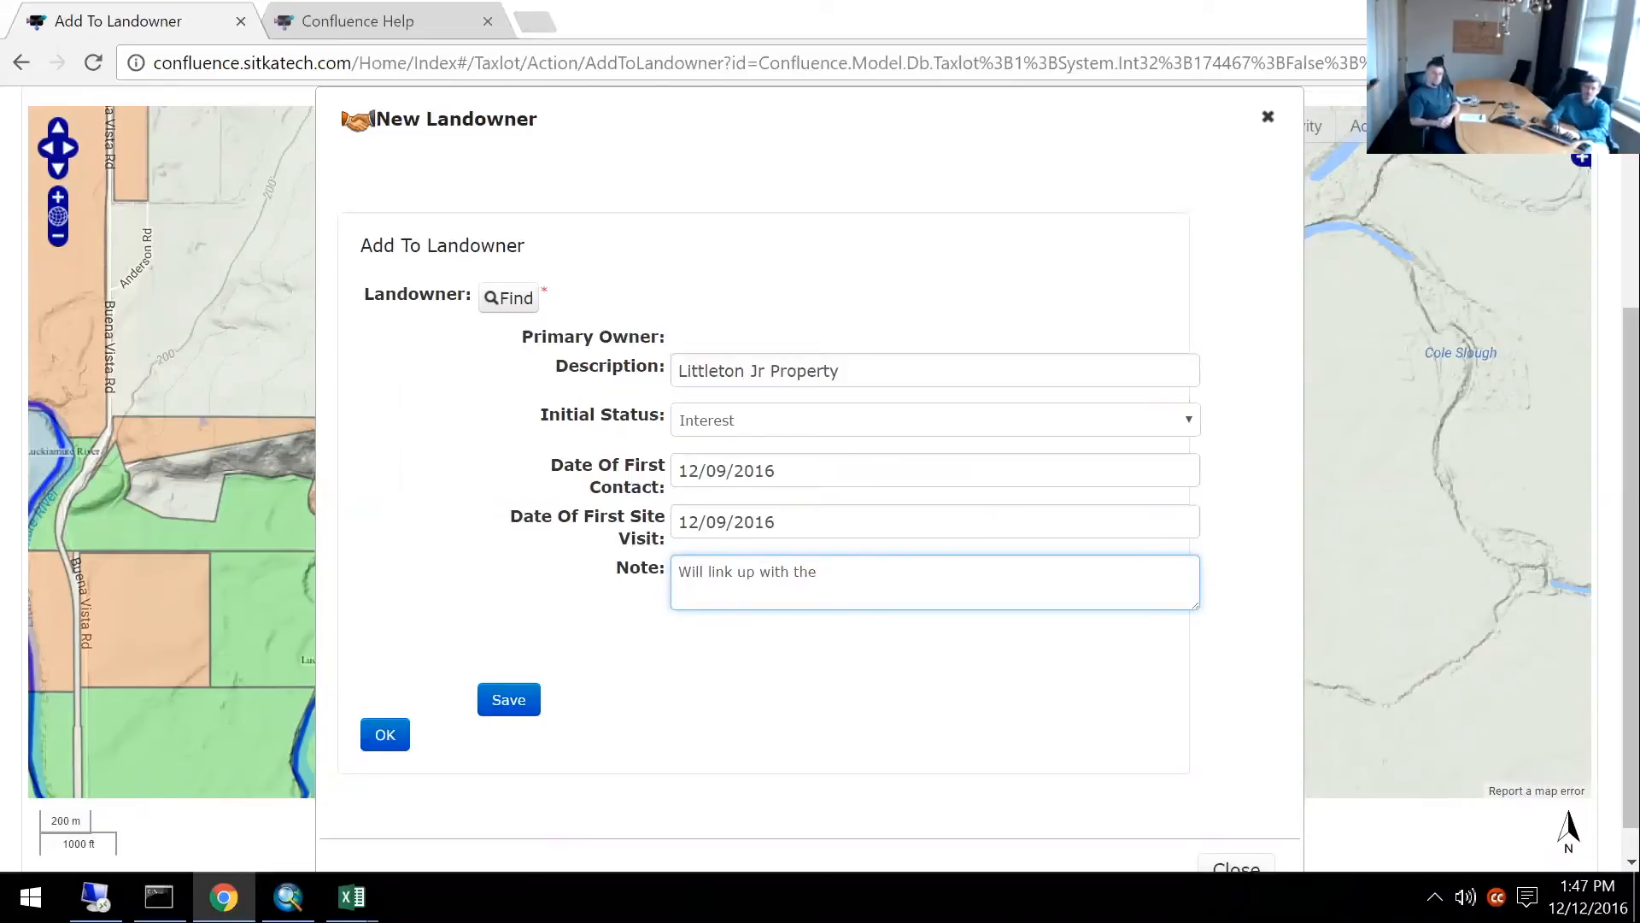
text(Littleton property to the north.)
click(503, 707)
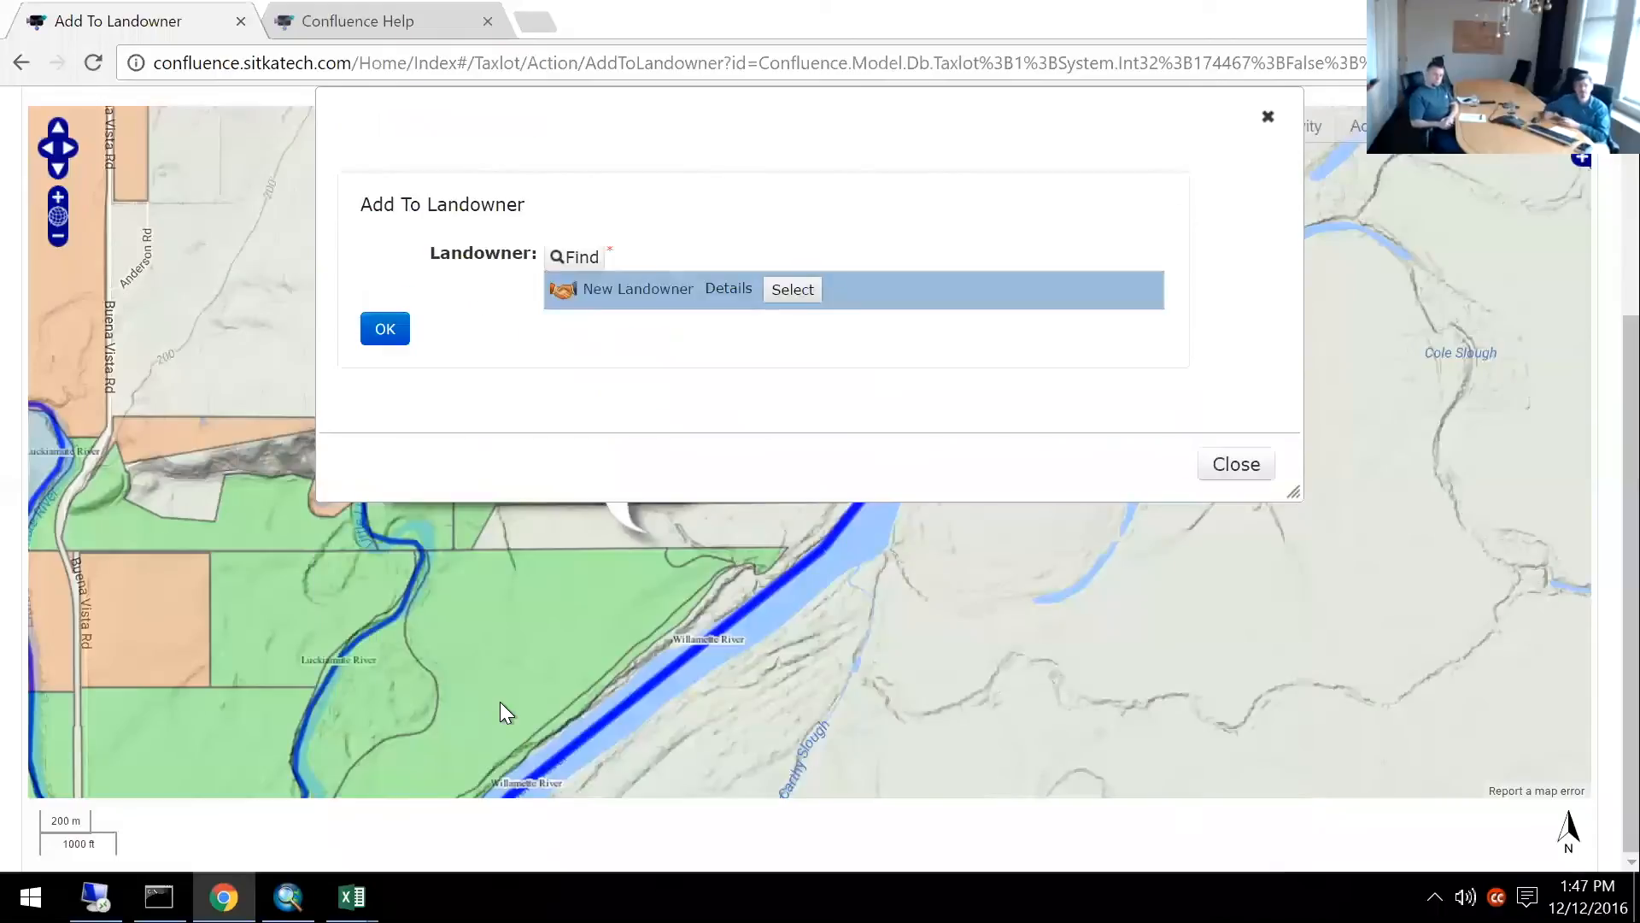
click(773, 291)
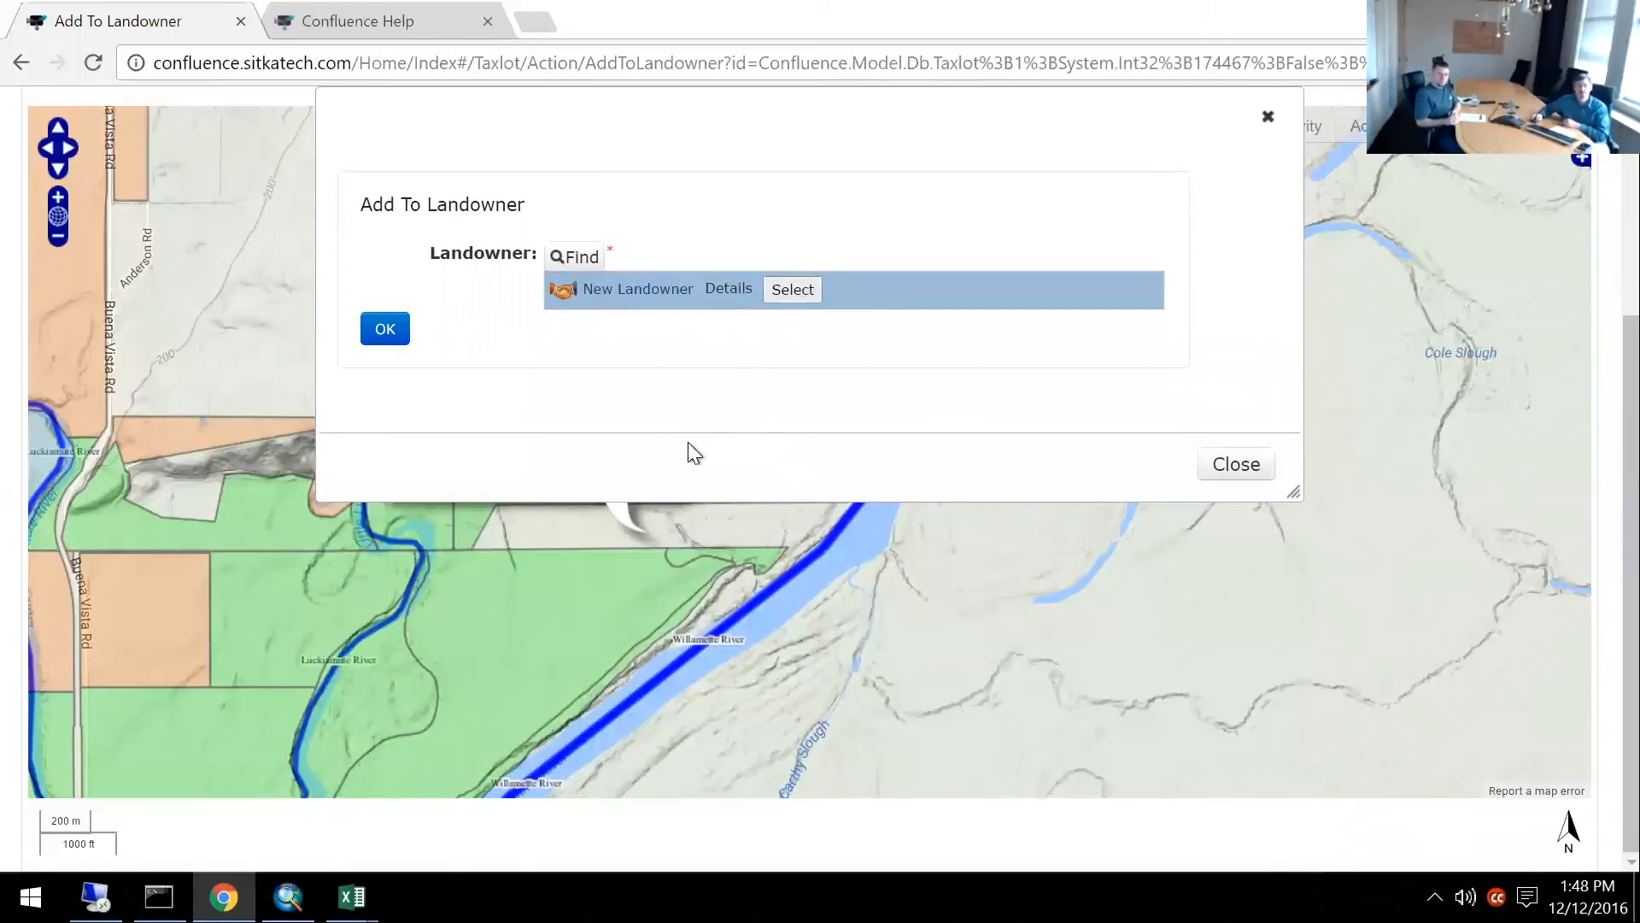
click(392, 291)
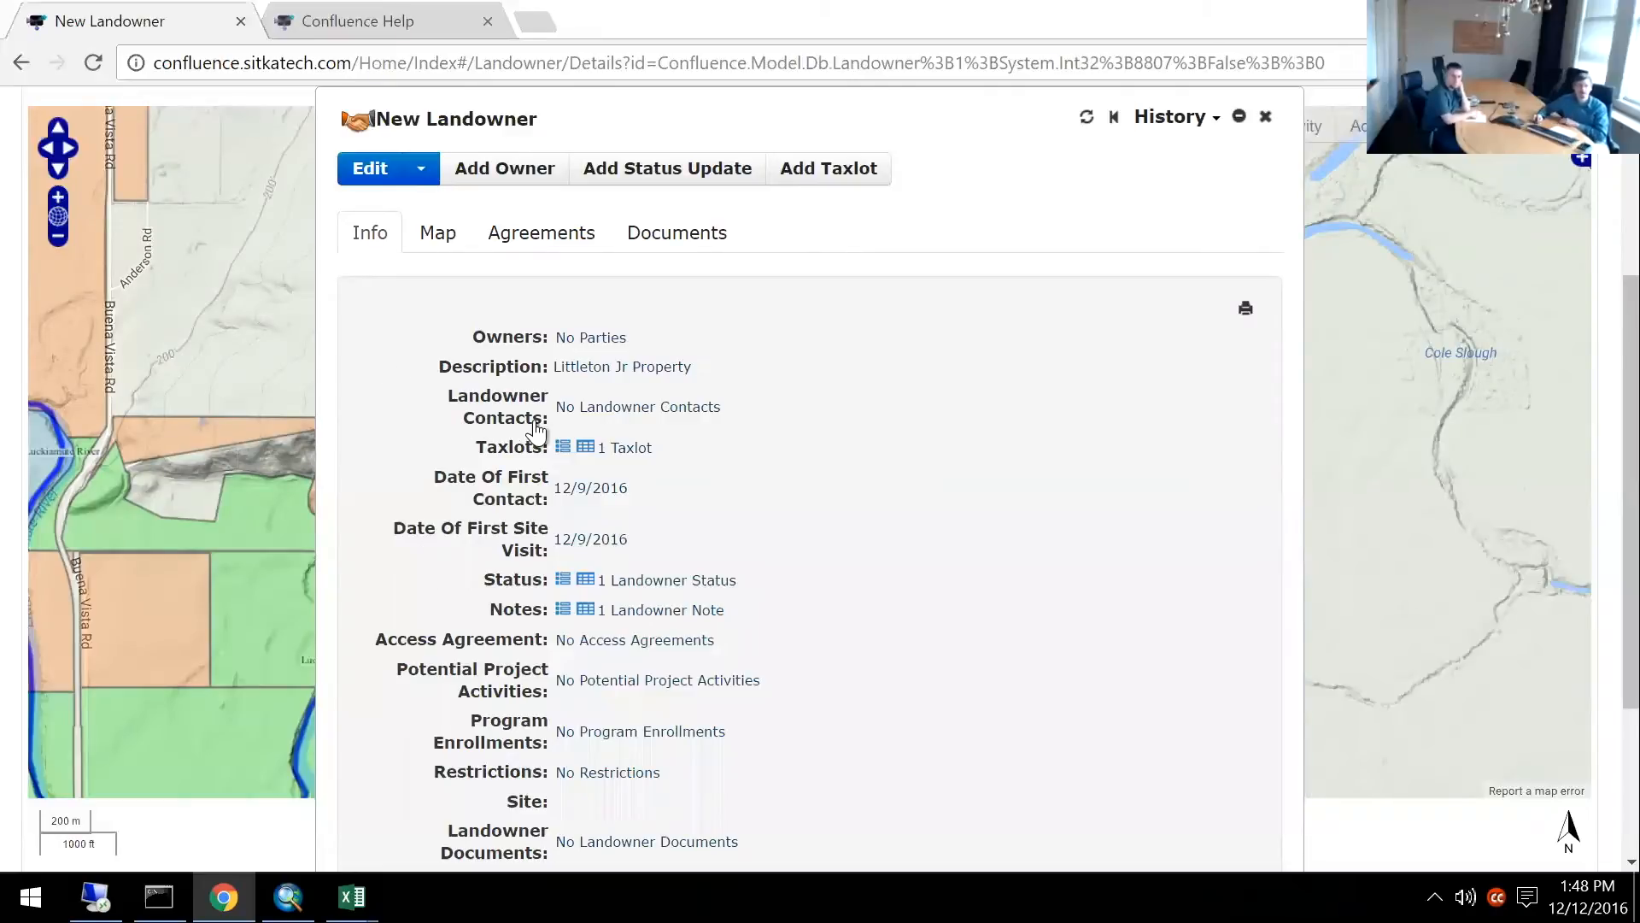
Expand the taxlots, status and notes of the Littleton Jr Property landowner and review its details.
click(562, 450)
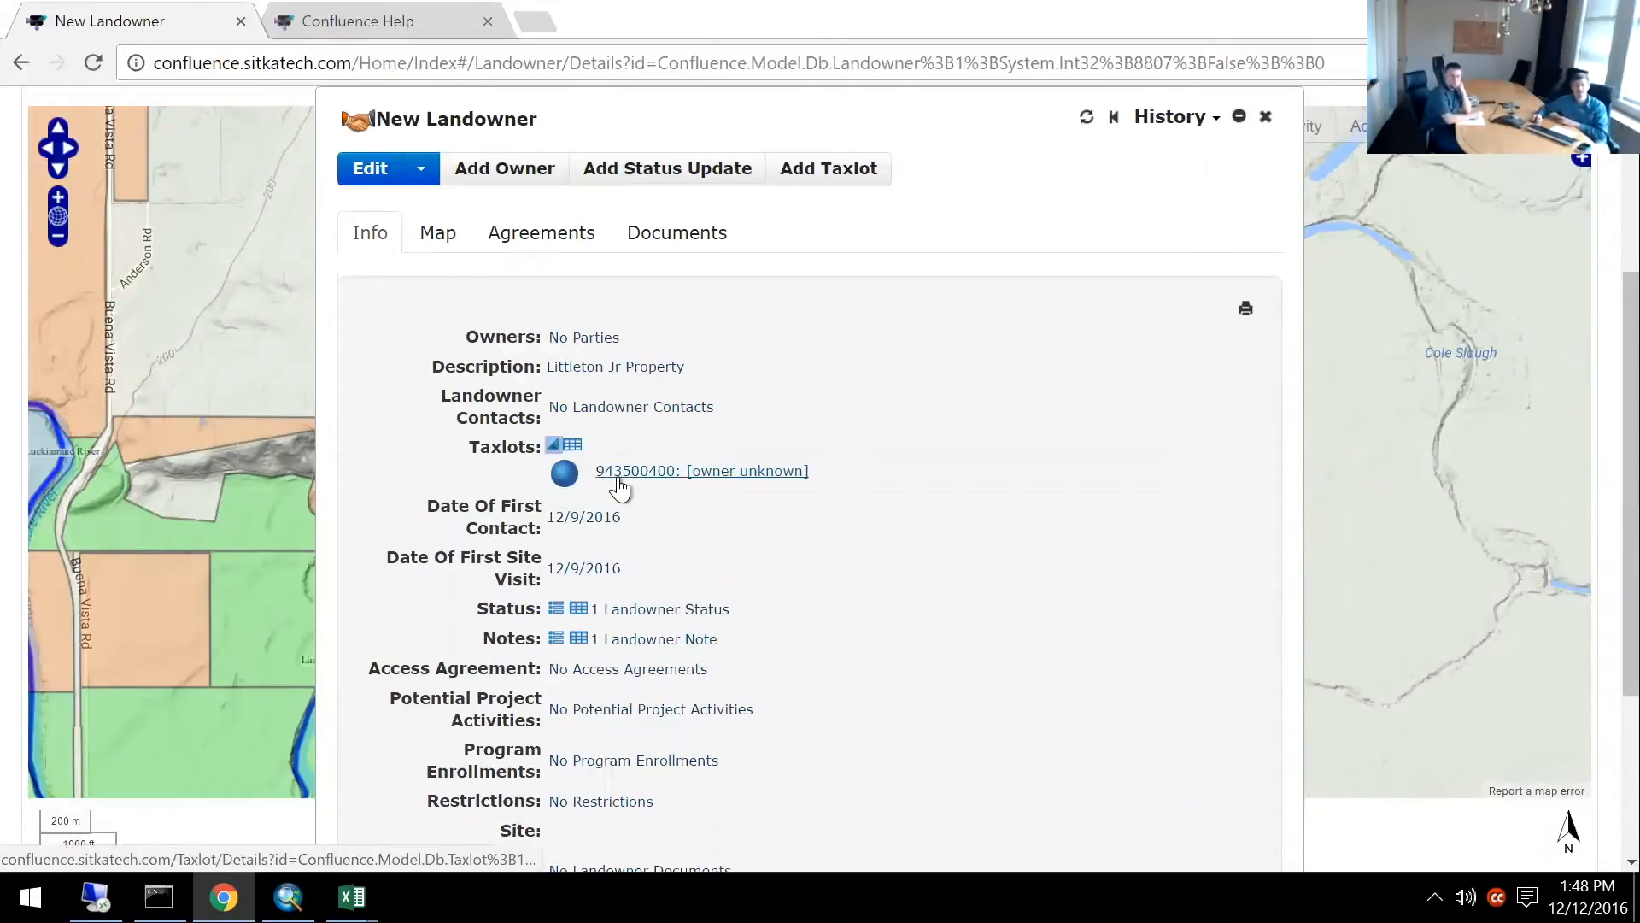
click(556, 610)
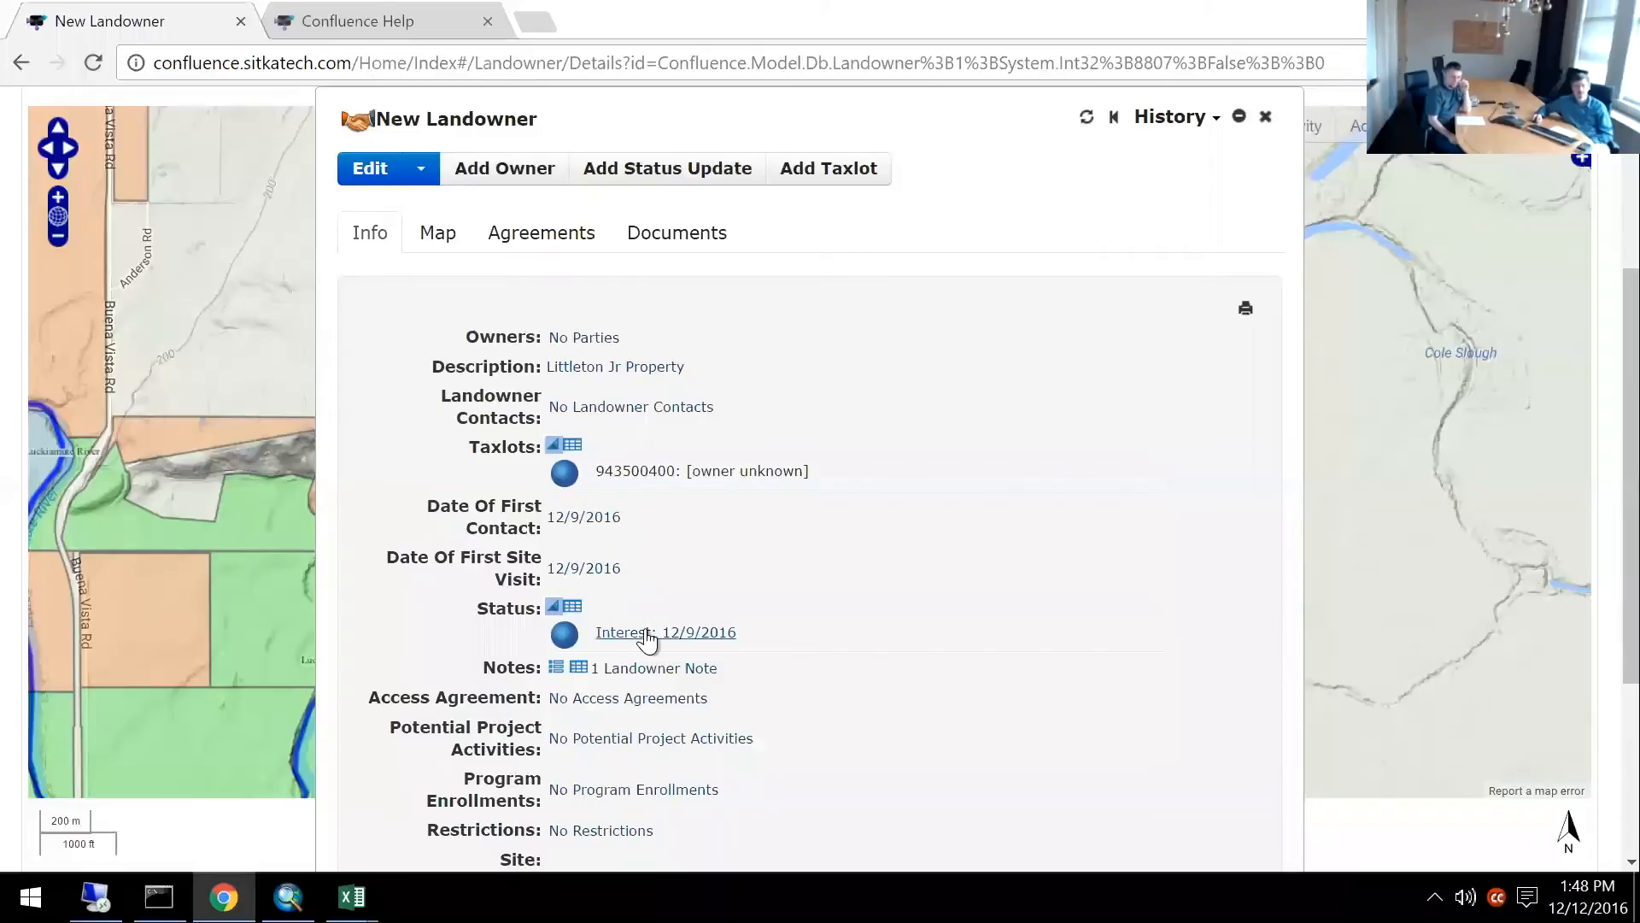
click(553, 667)
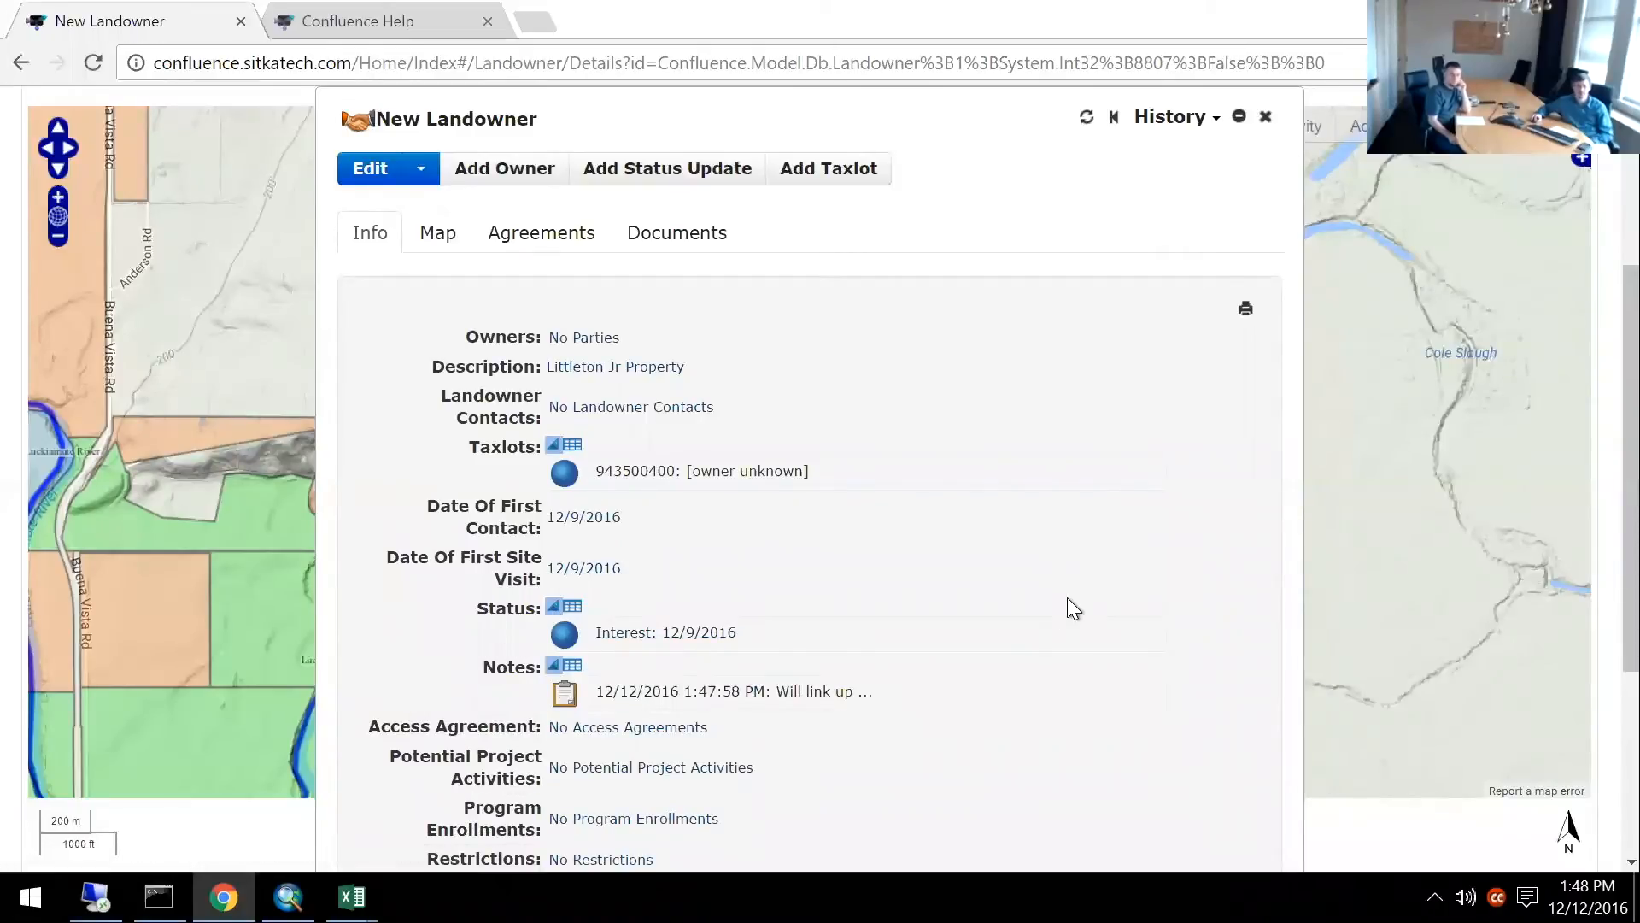
scroll(1074, 606, down, 5)
scroll(807, 406, up, 5)
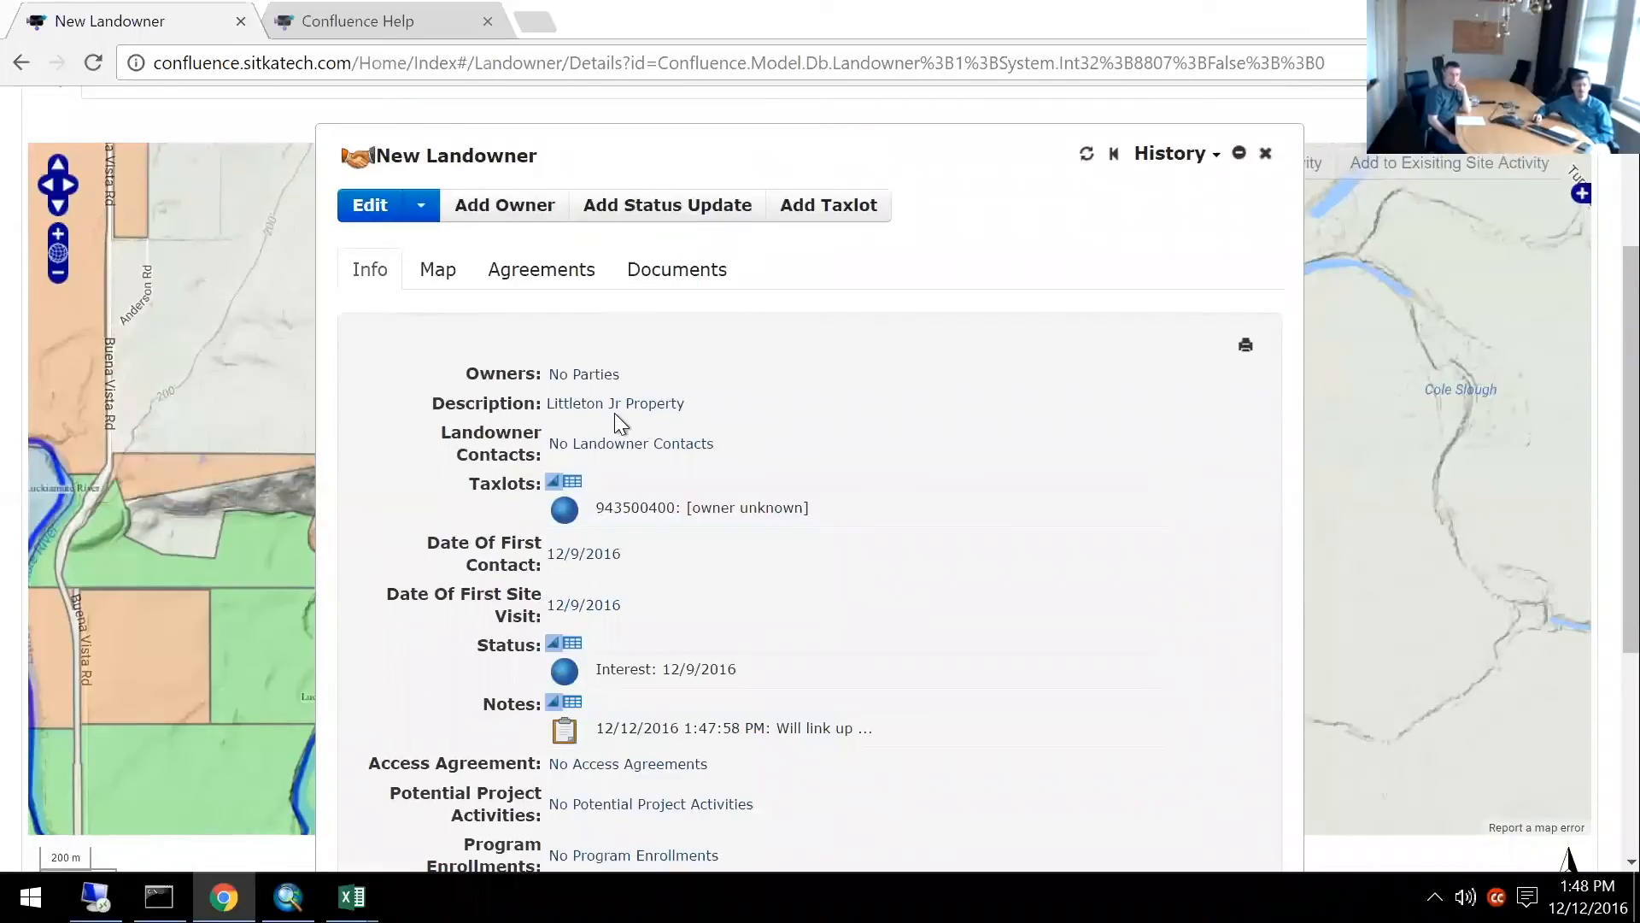
Add the recently viewed organization Littleton JR, Inc as the owner of the new landowner.
click(423, 214)
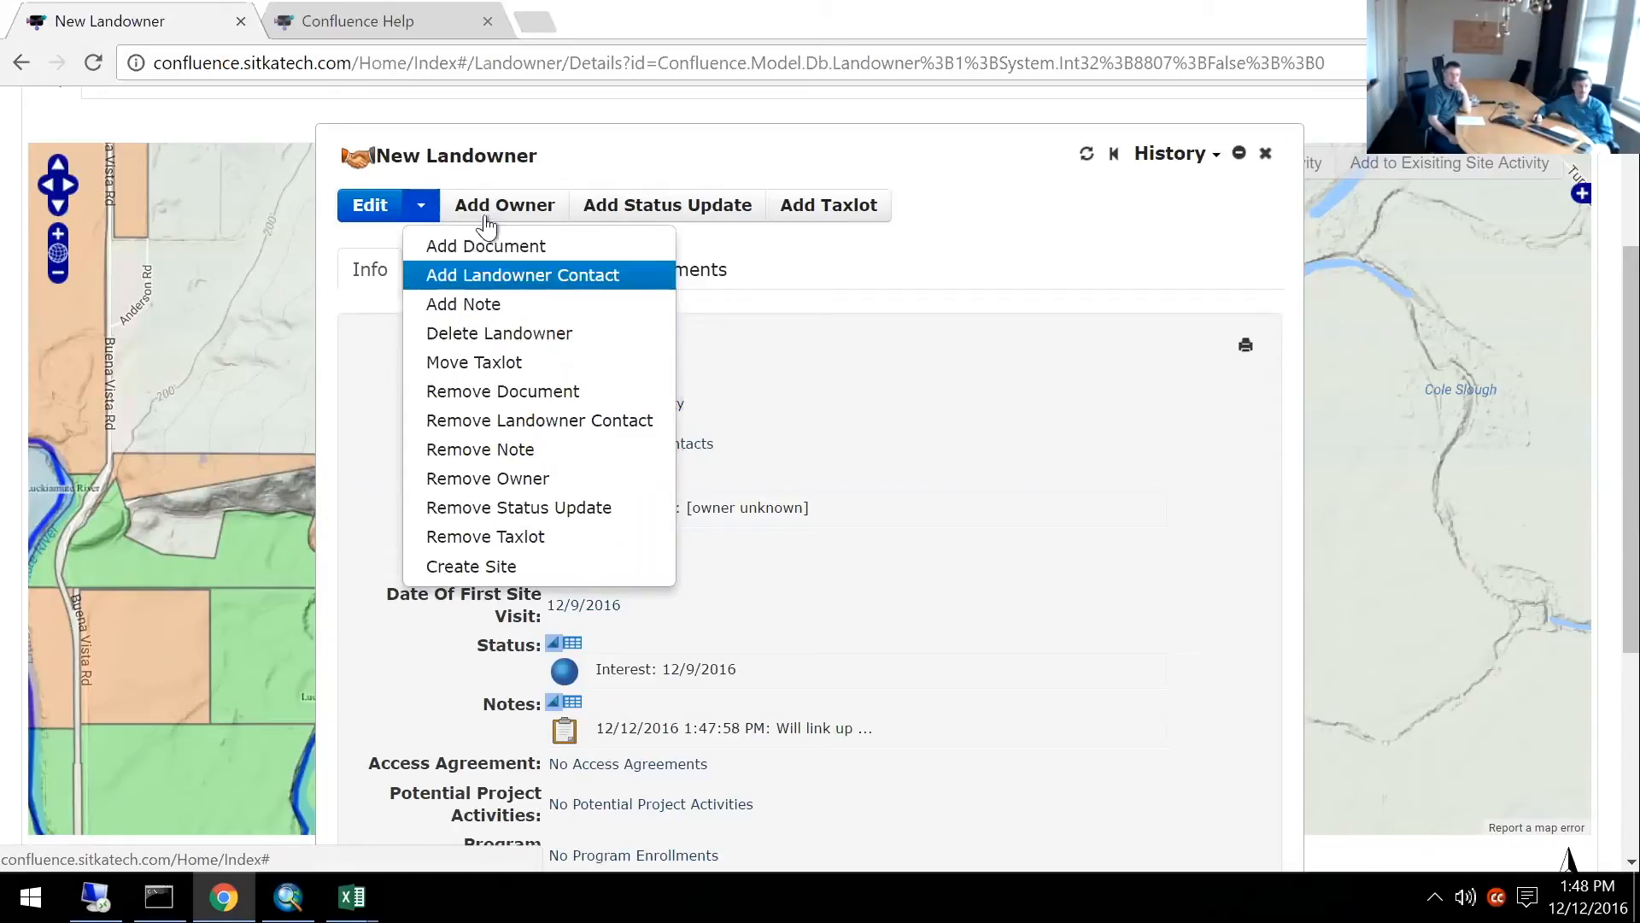
scroll(495, 209, down, 1)
click(507, 164)
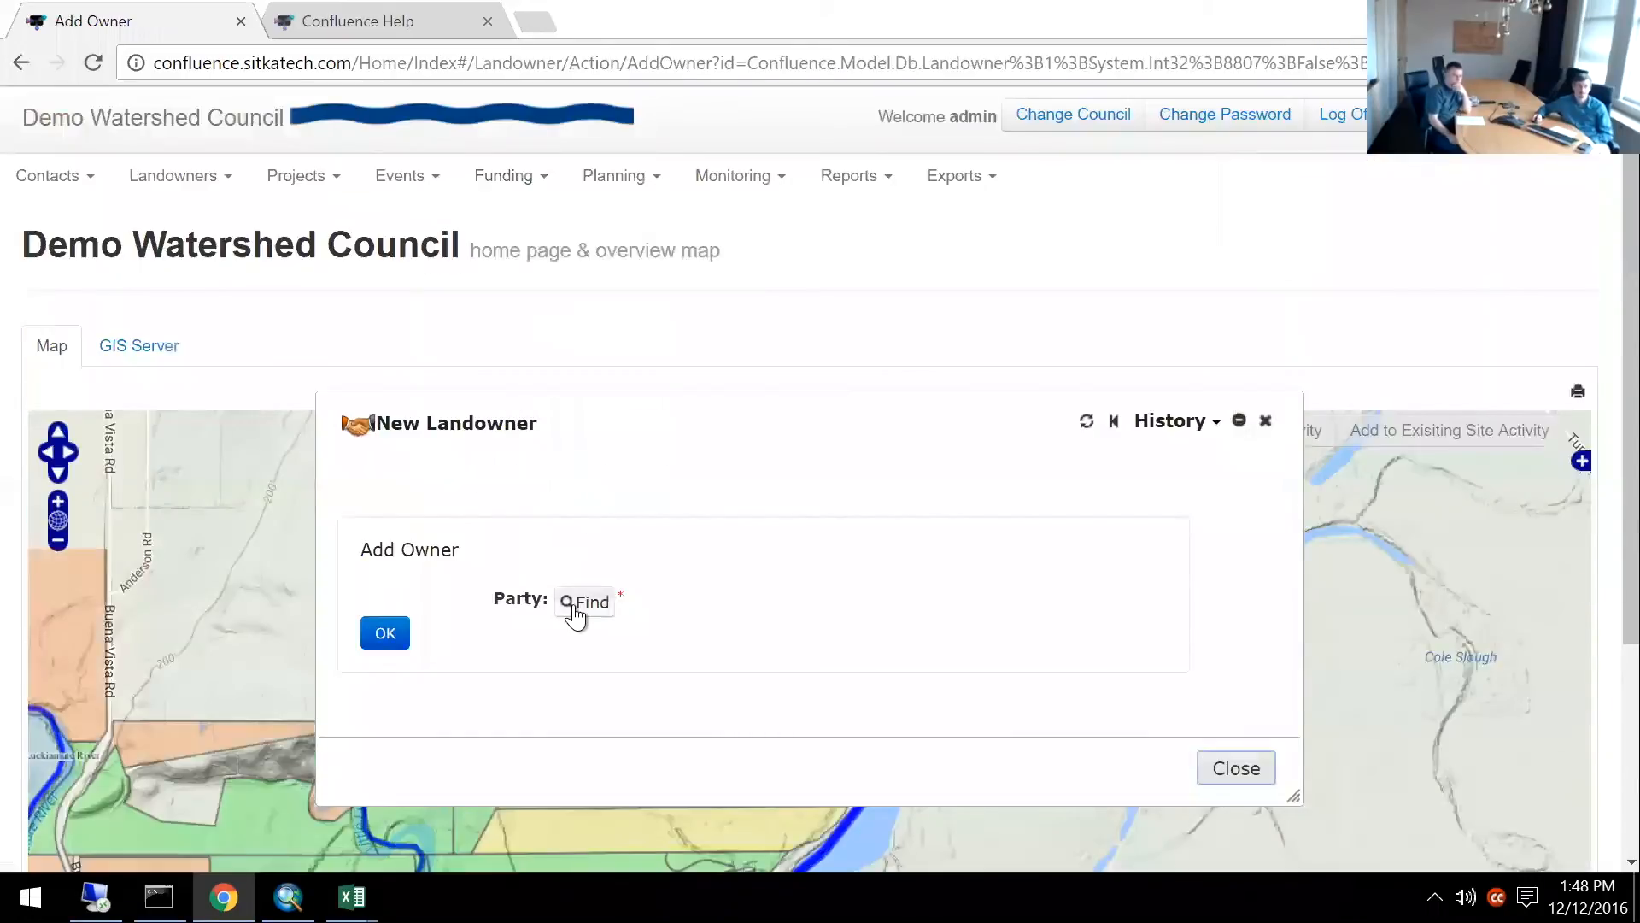
click(575, 610)
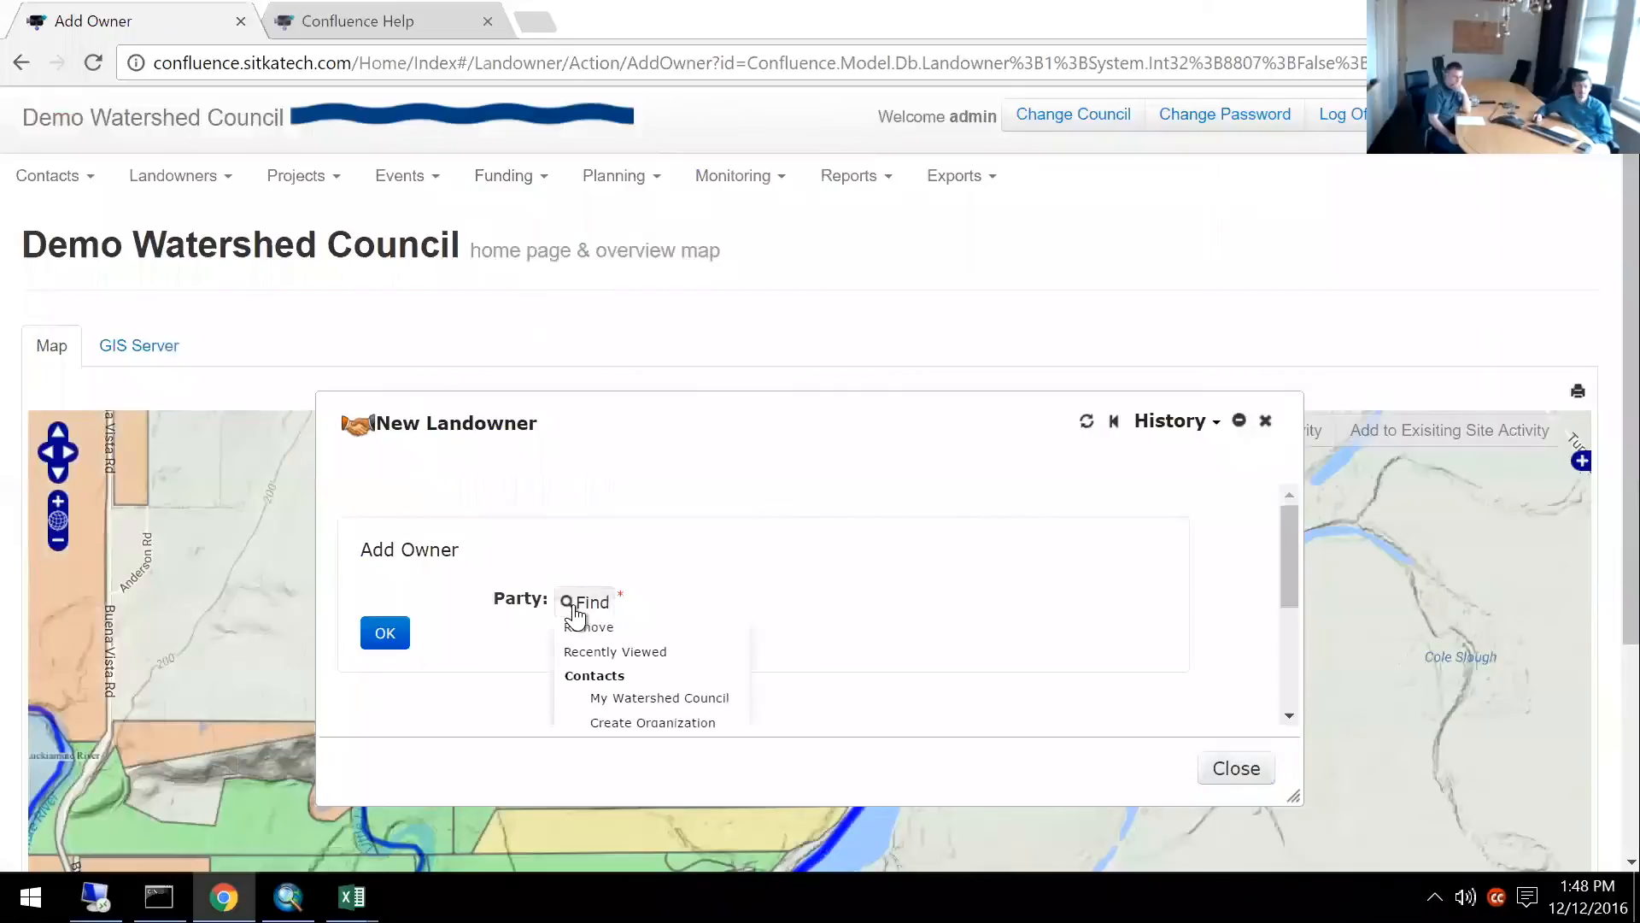
click(638, 654)
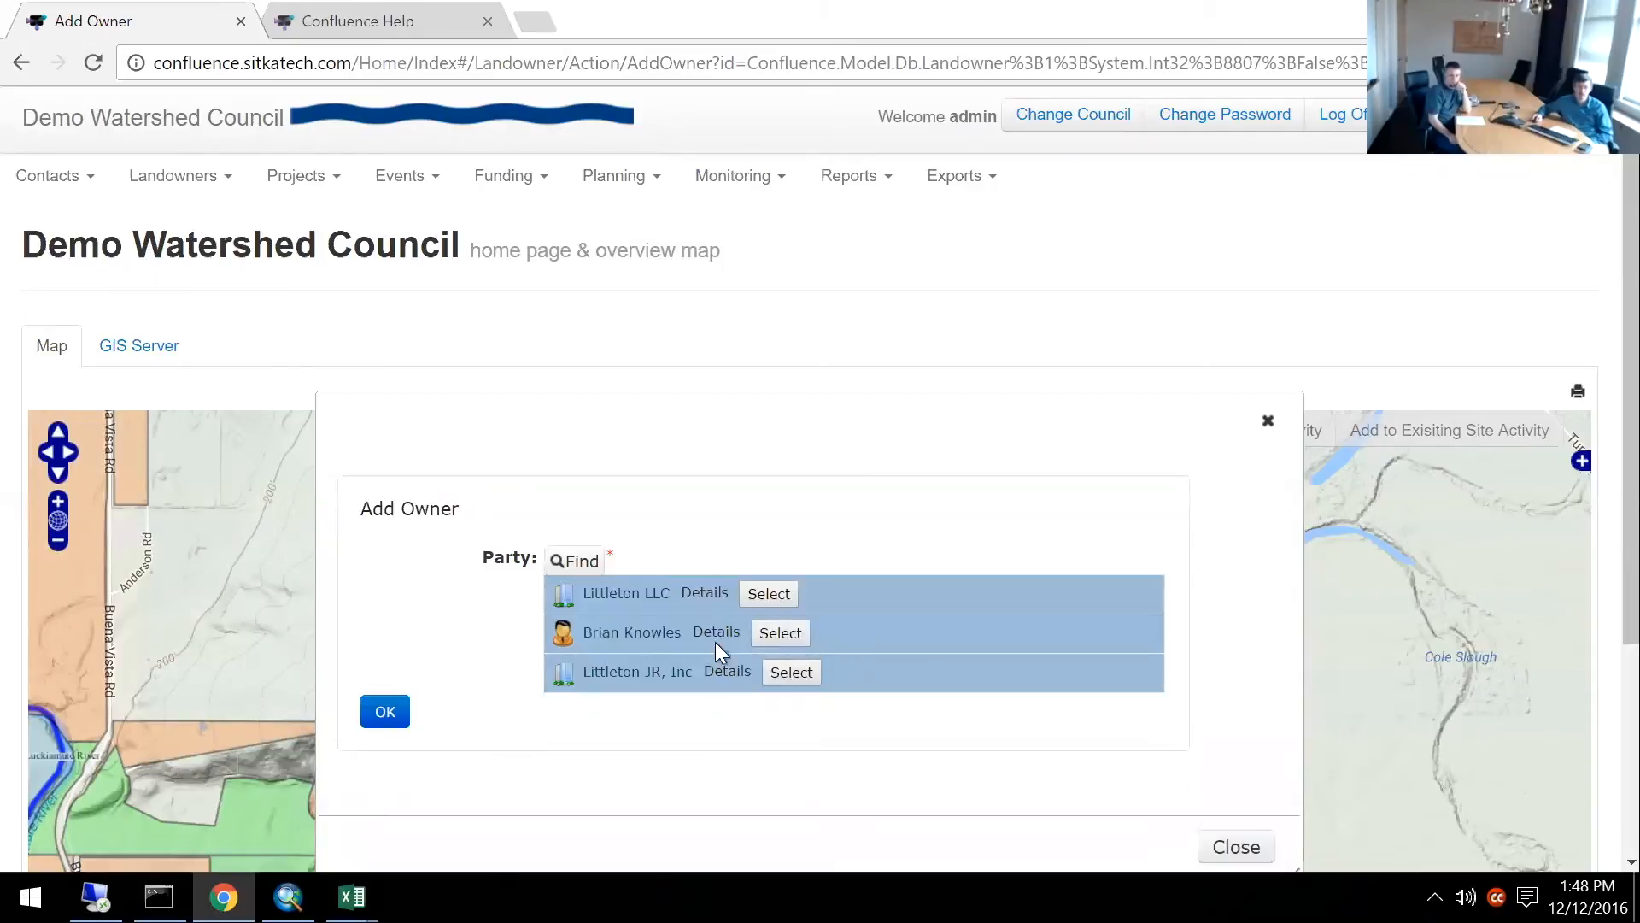
click(777, 646)
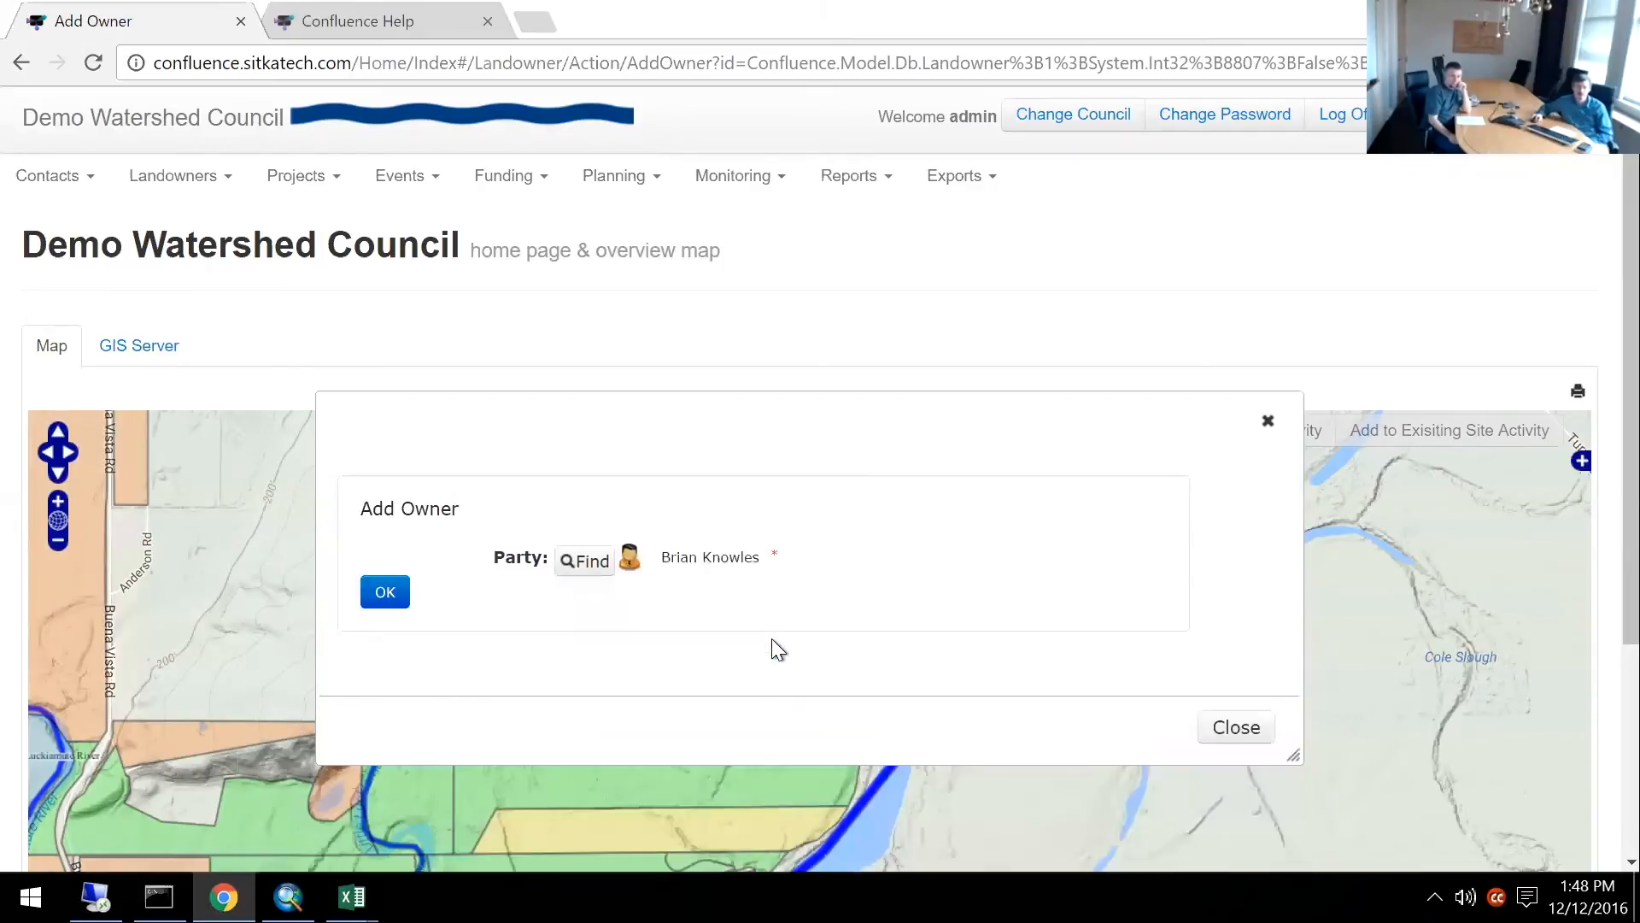
click(610, 570)
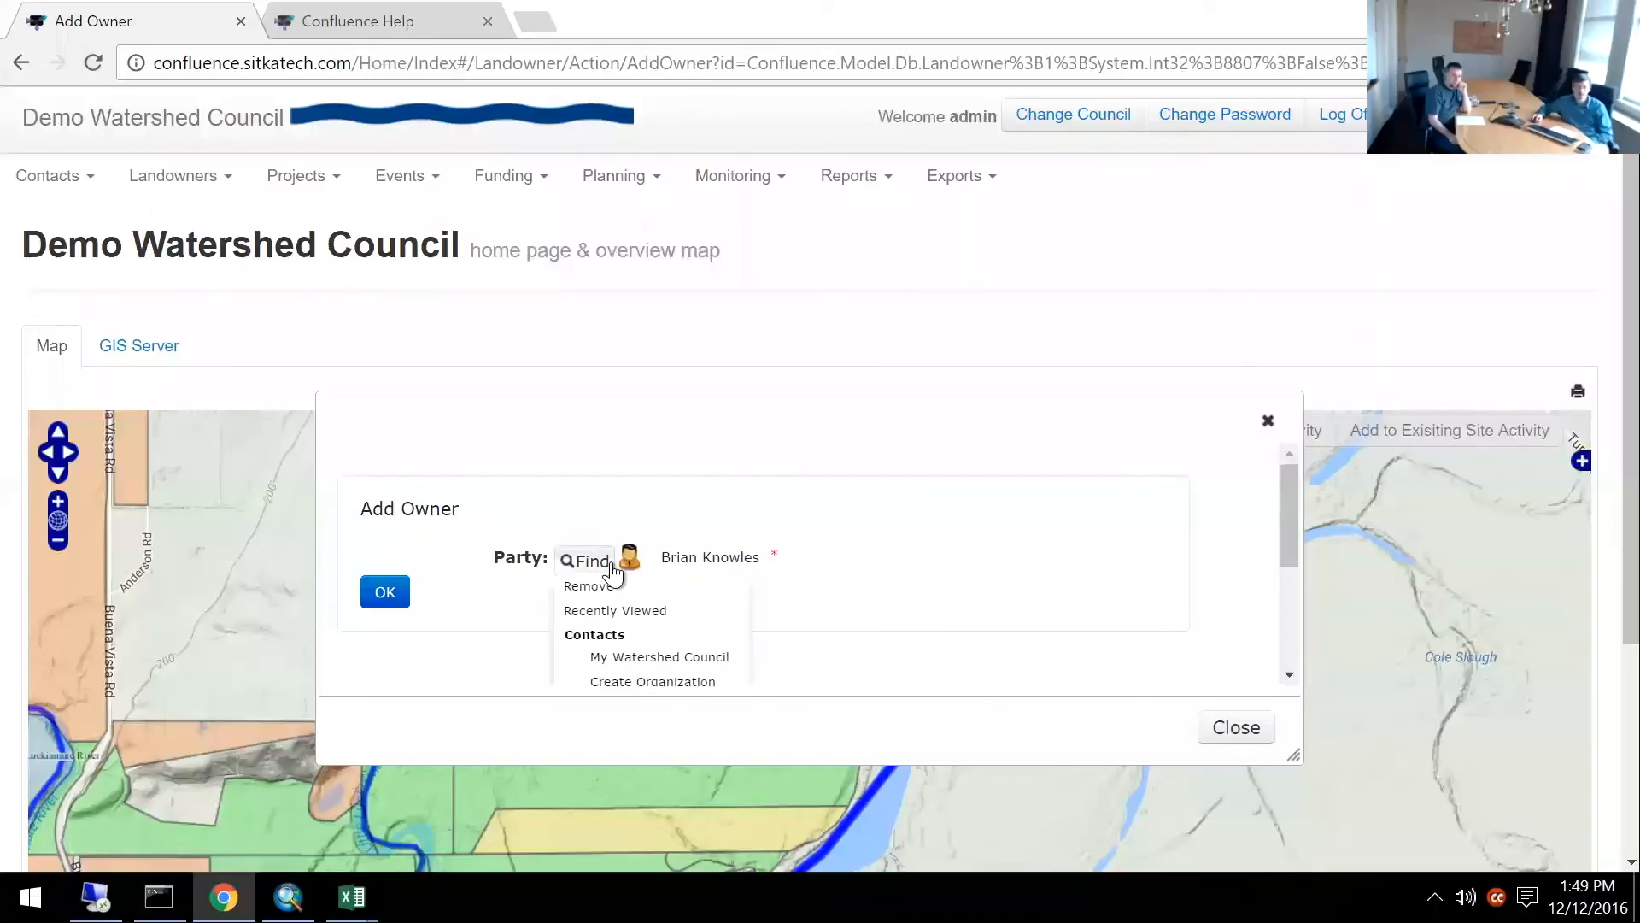
click(642, 620)
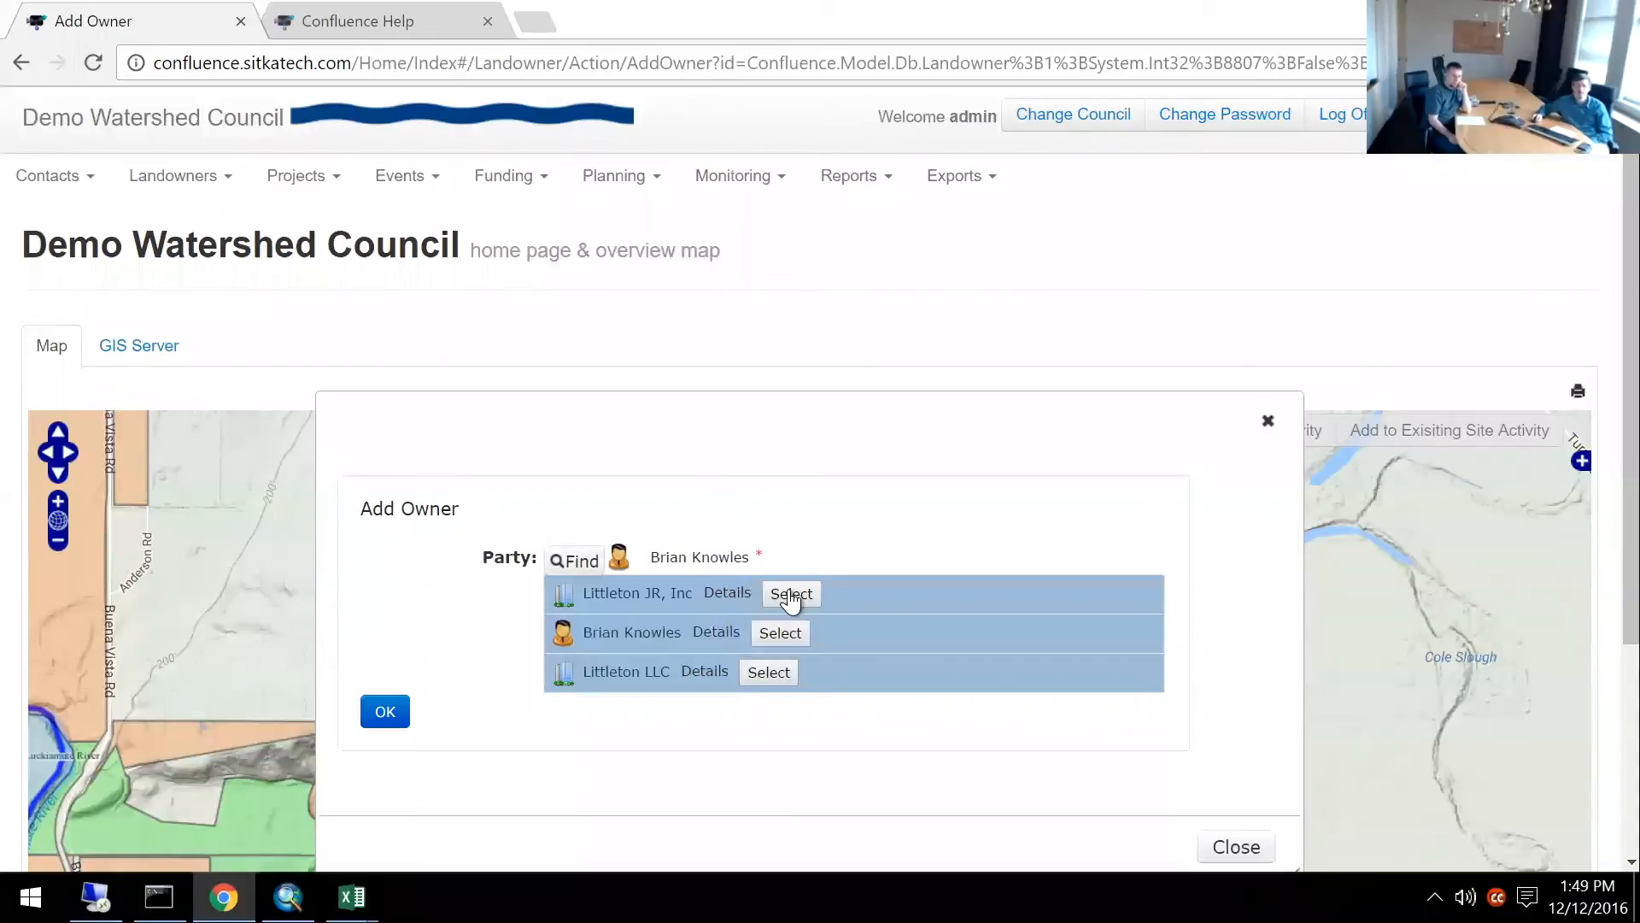
click(791, 595)
click(388, 601)
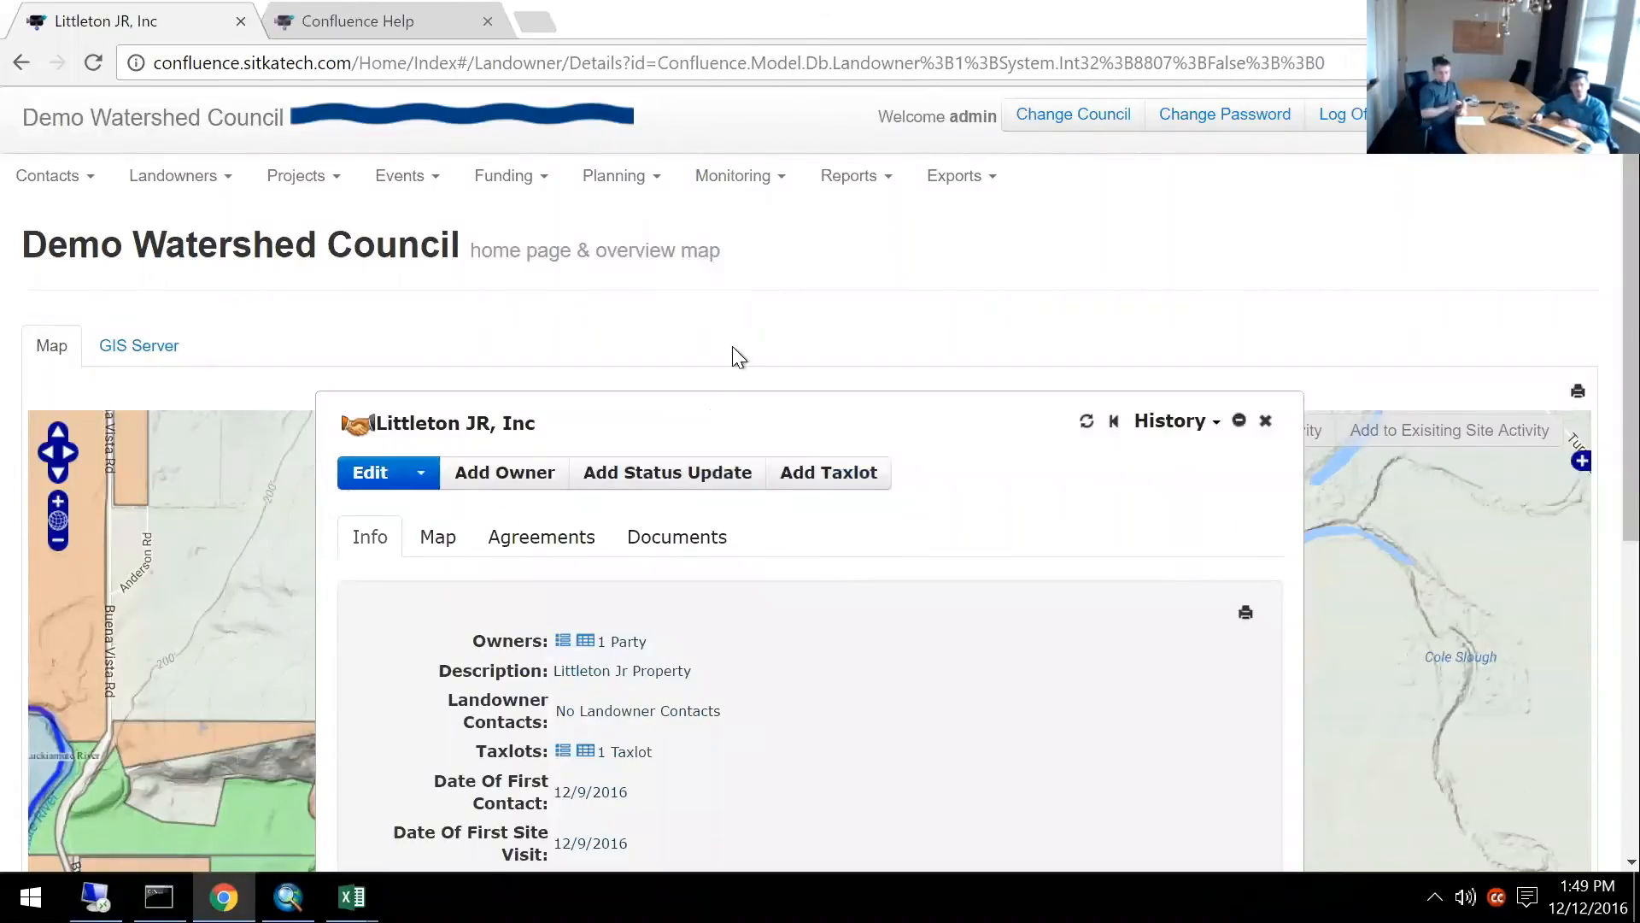
Create a landowner contact for Littleton JR, Inc and choose the recently viewed person as its party.
scroll(731, 346, down, 3)
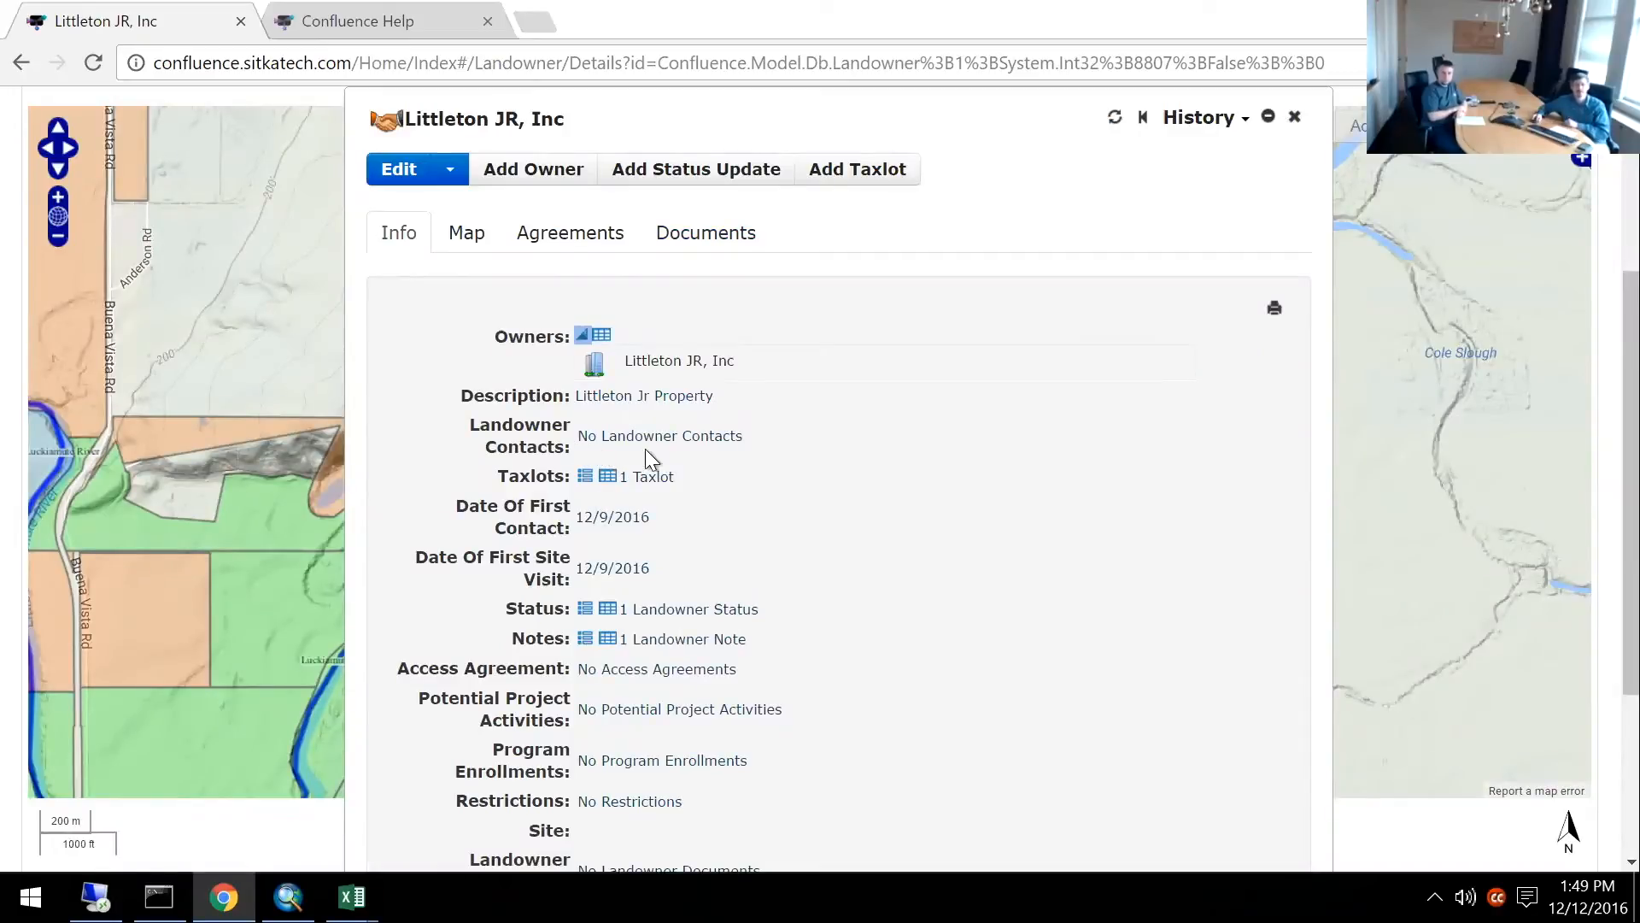
click(450, 170)
click(465, 247)
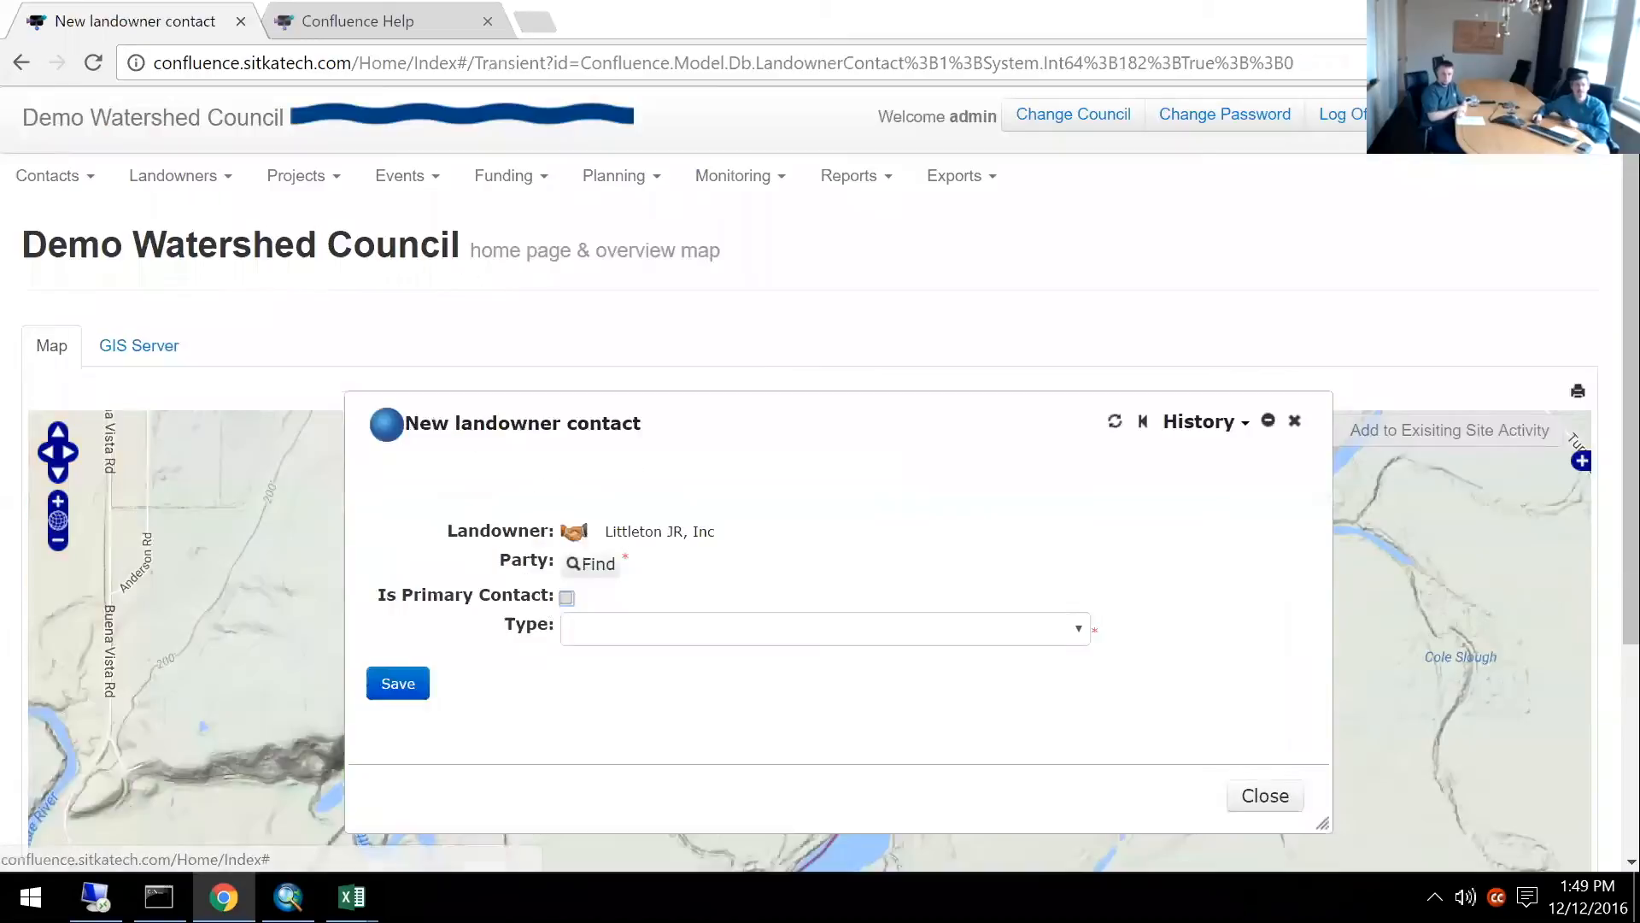
click(588, 563)
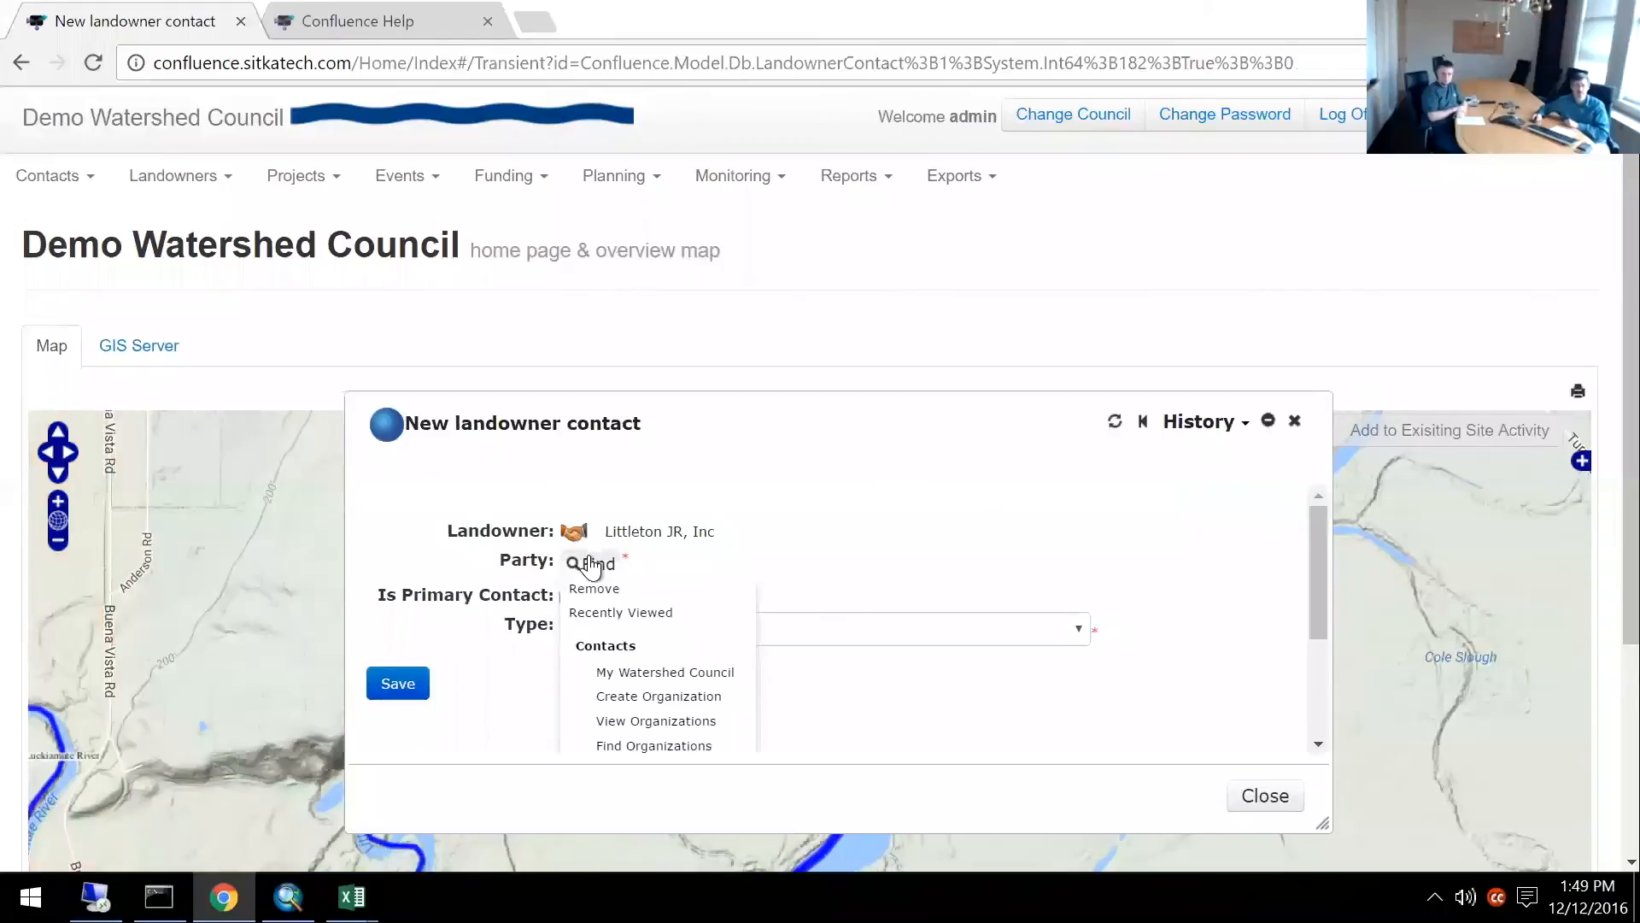
click(639, 626)
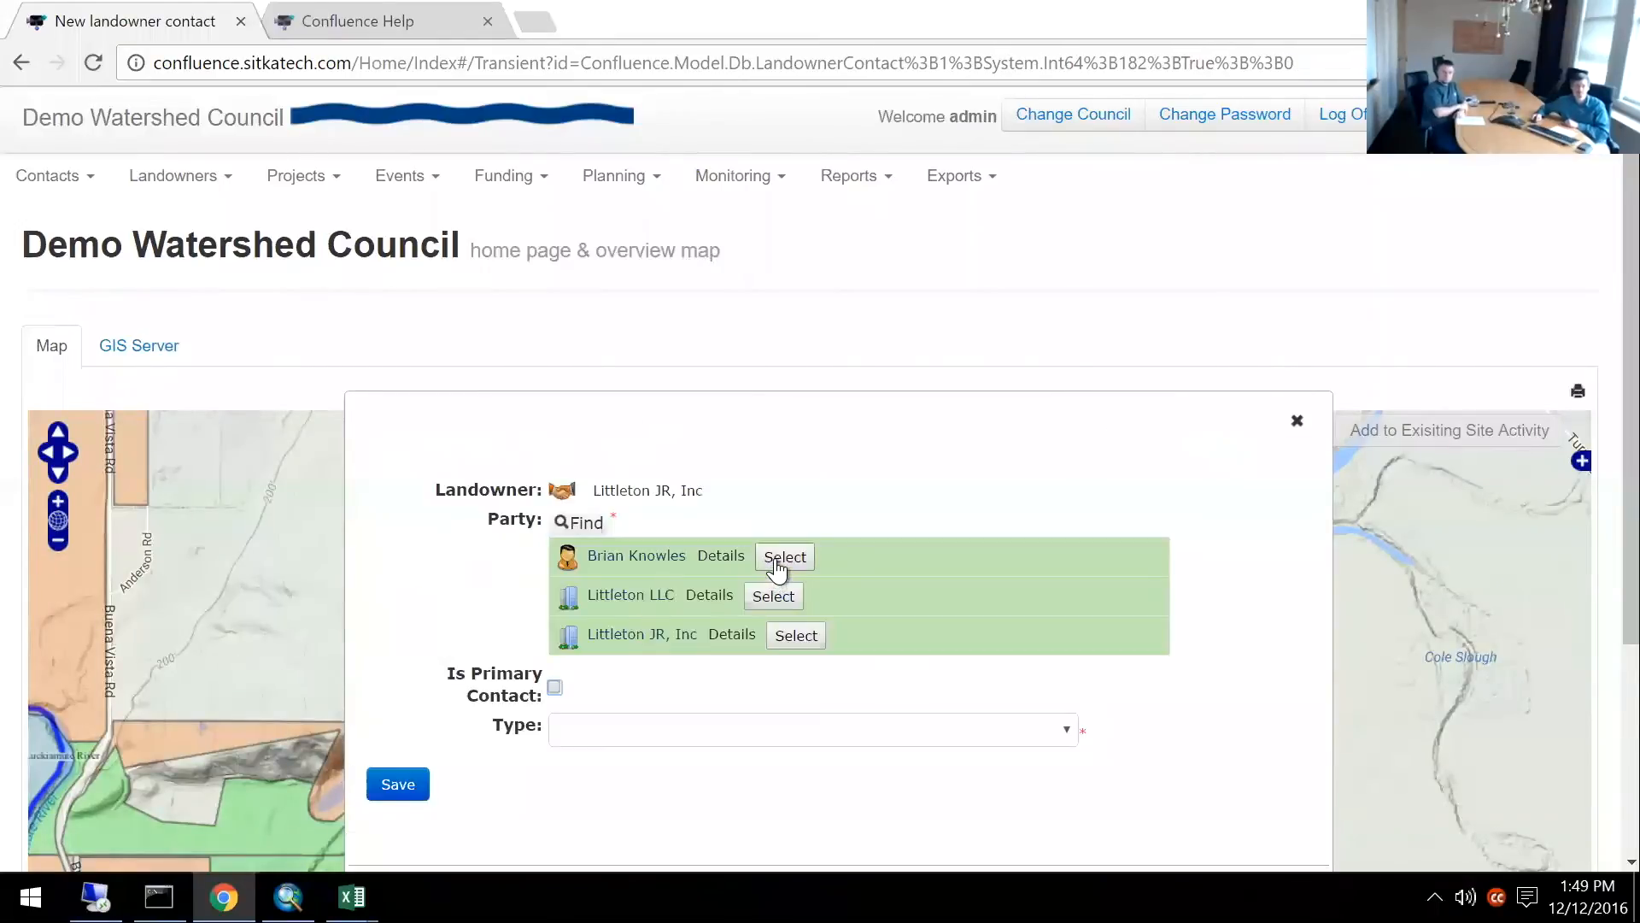
click(779, 557)
Mark the new contact as primary, set its type to Land Manager, and save it.
click(565, 557)
click(588, 598)
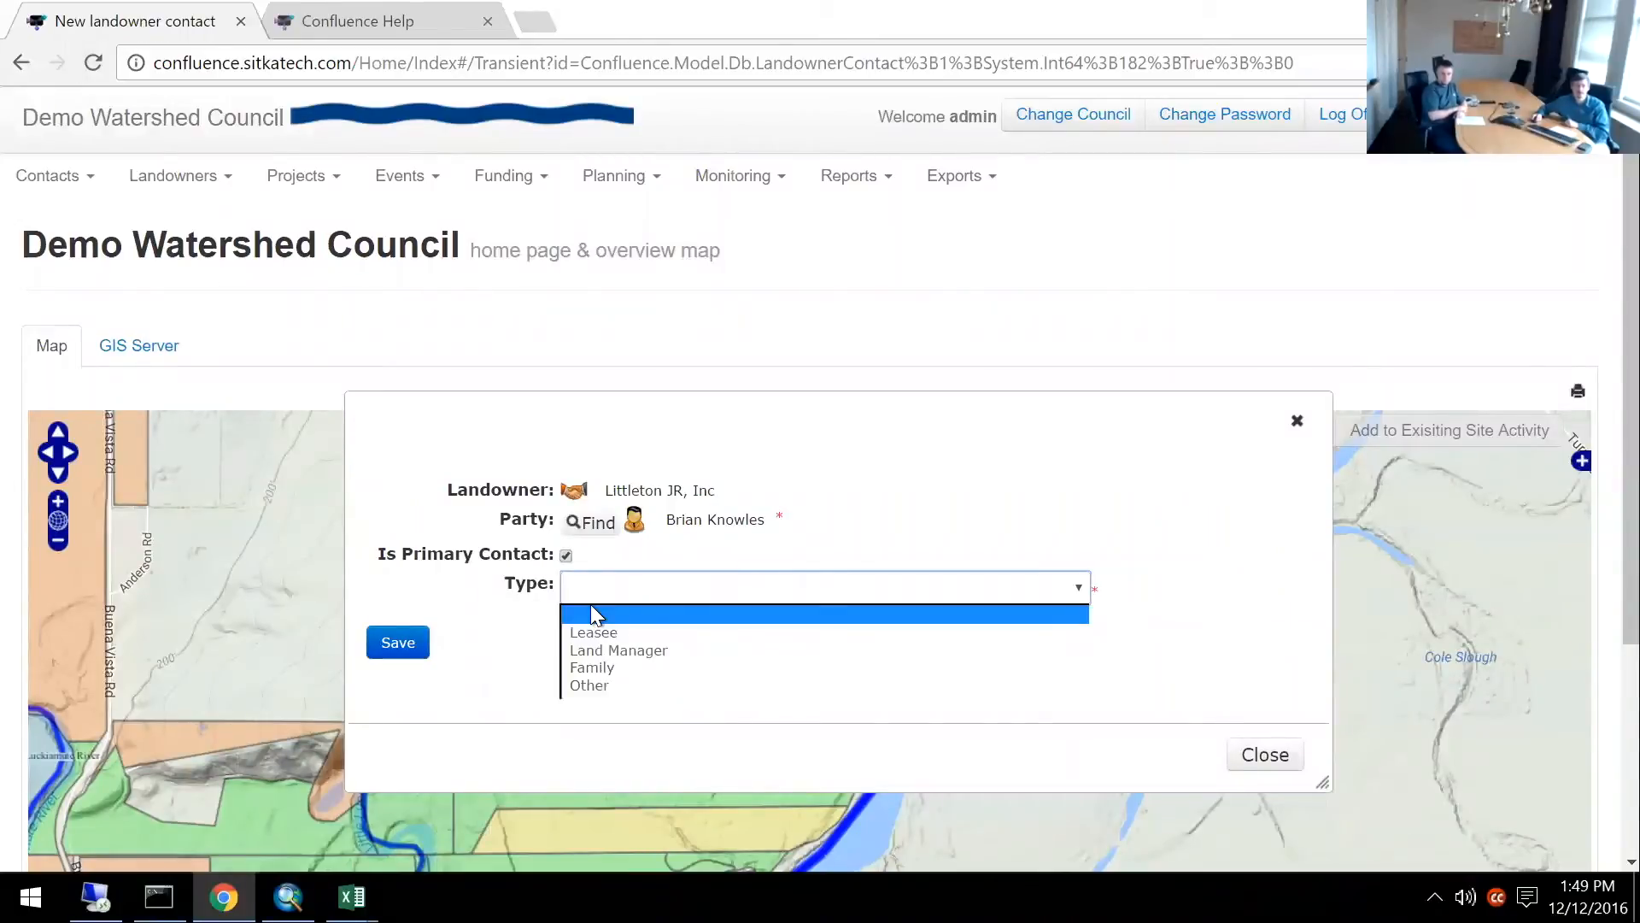
click(617, 651)
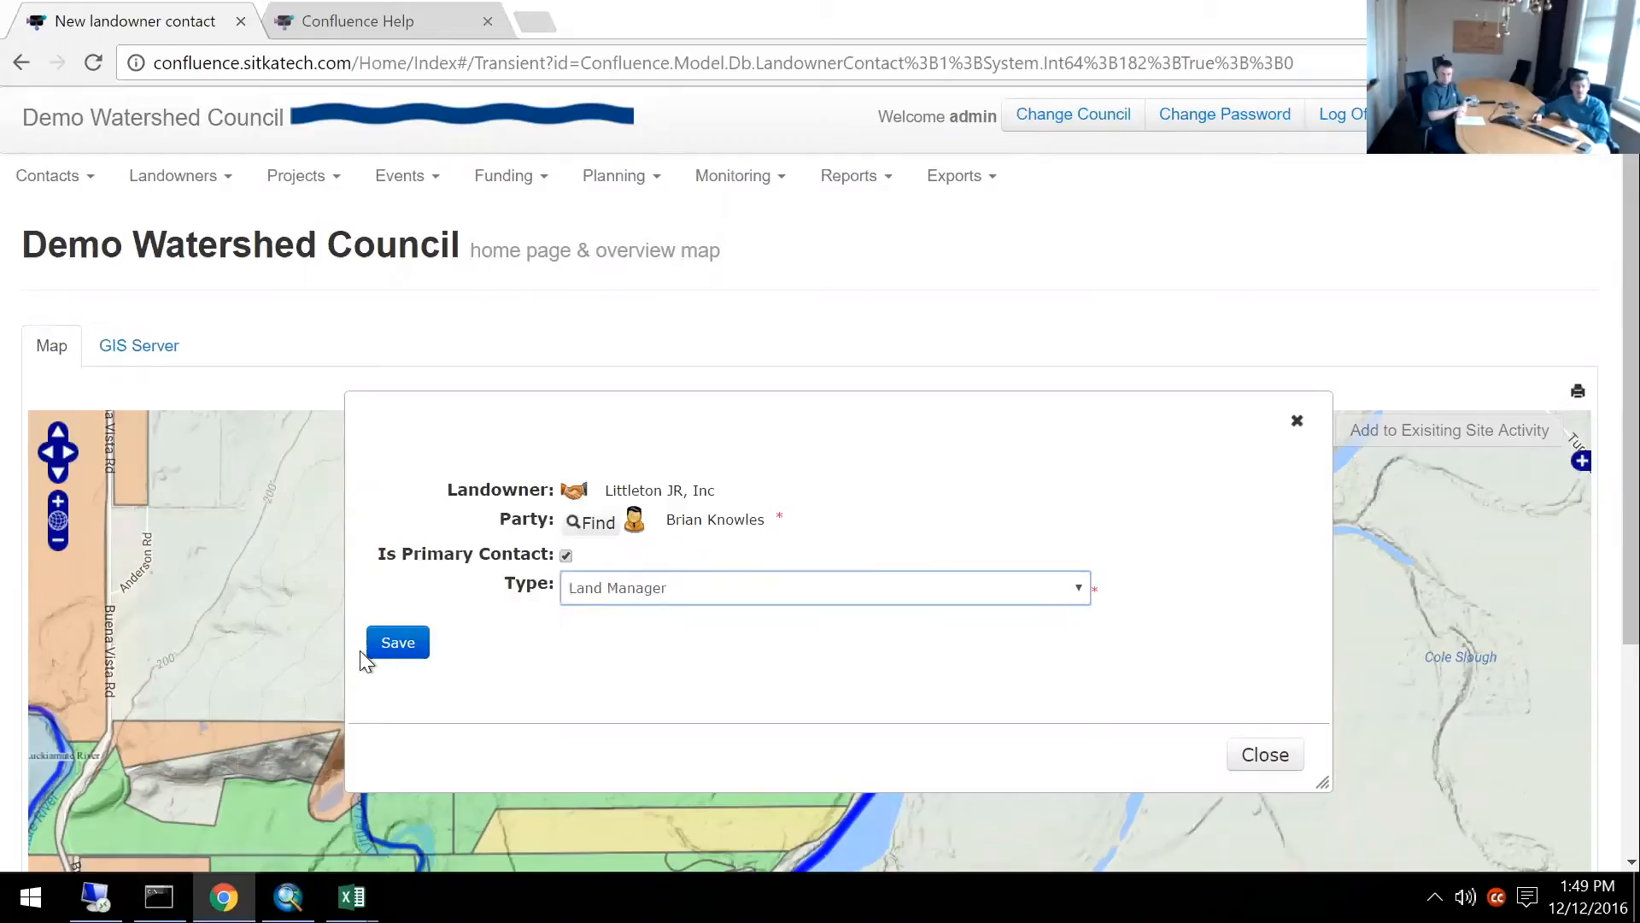
click(408, 656)
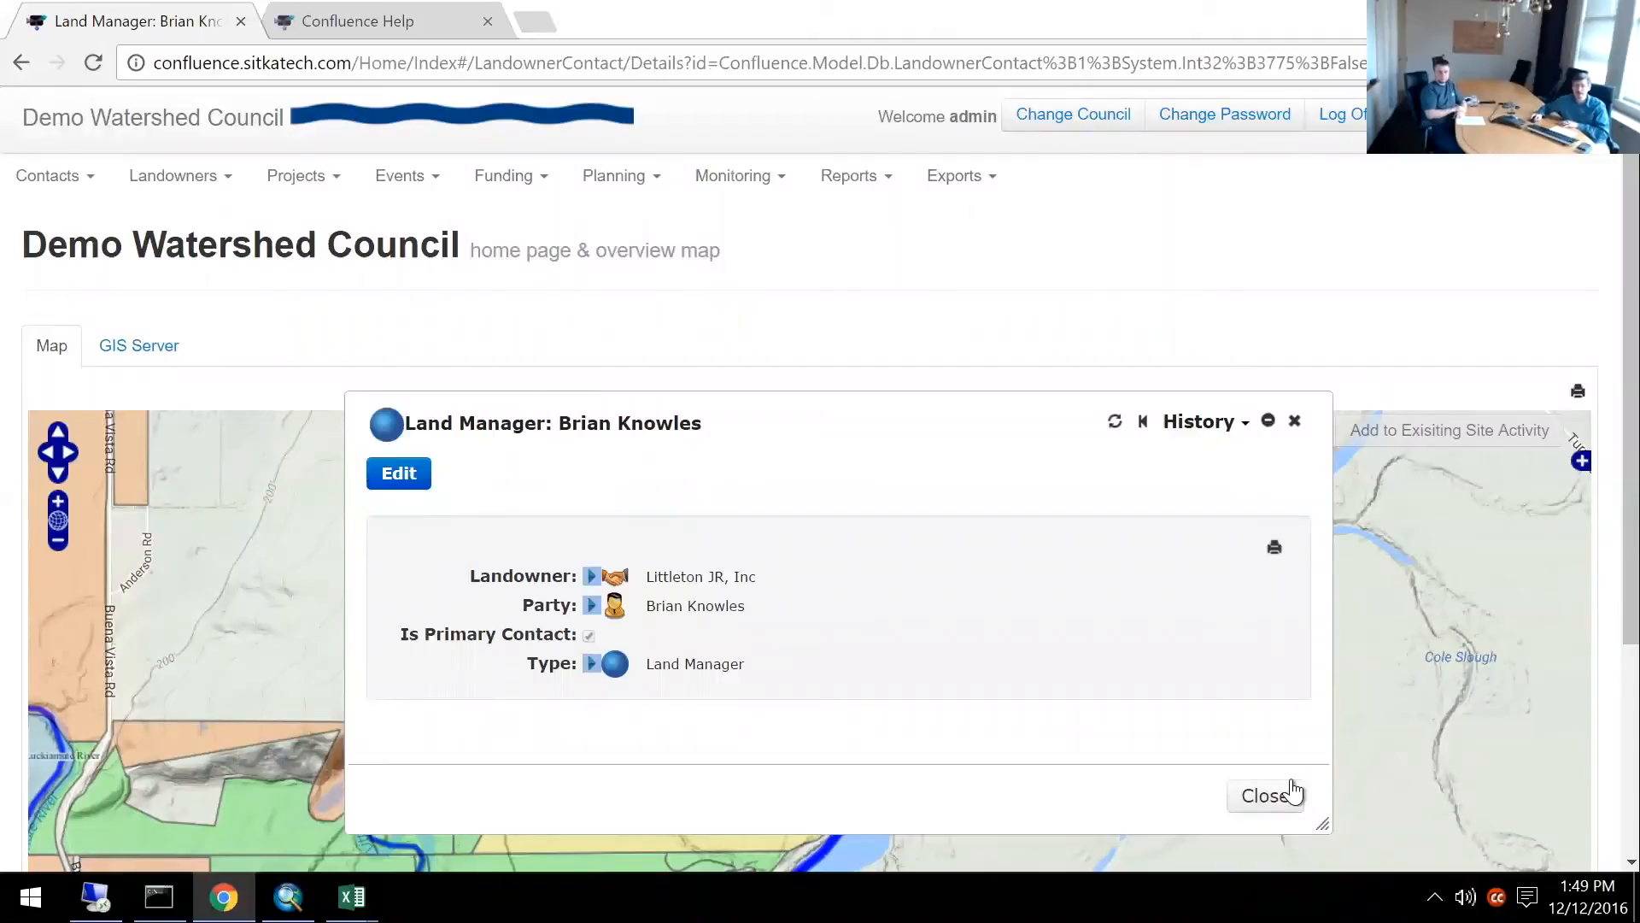
click(1290, 791)
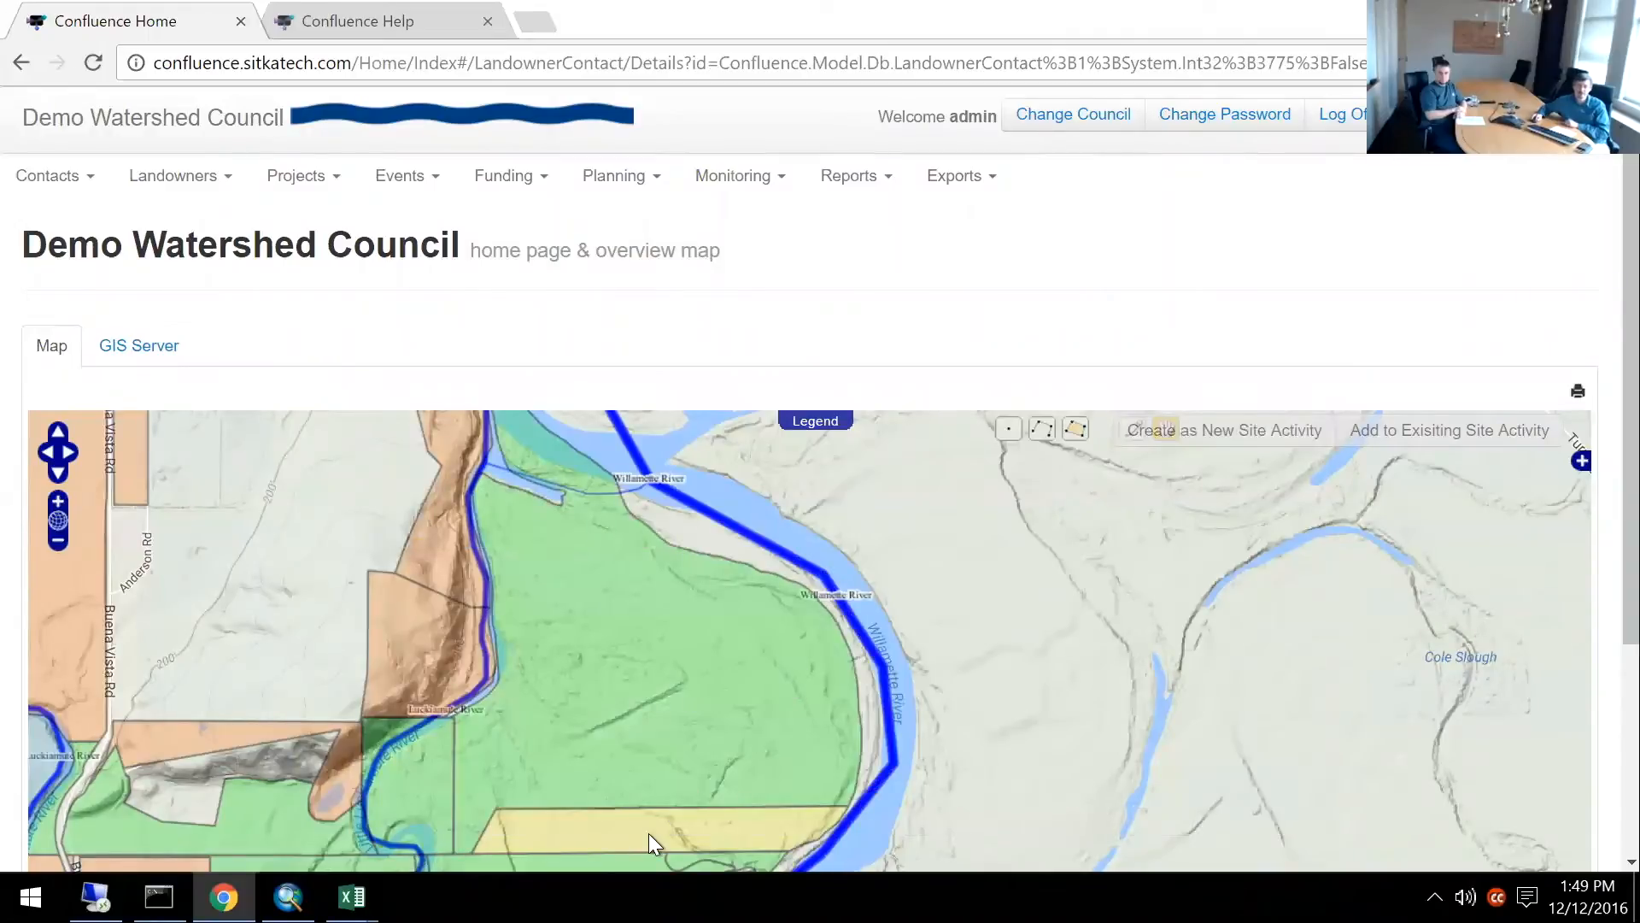
Add an Interest status update dated 12/23/2016 to Littleton JR, Inc from its yellow taxlot on the overview map.
drag(1141, 745, 1156, 564)
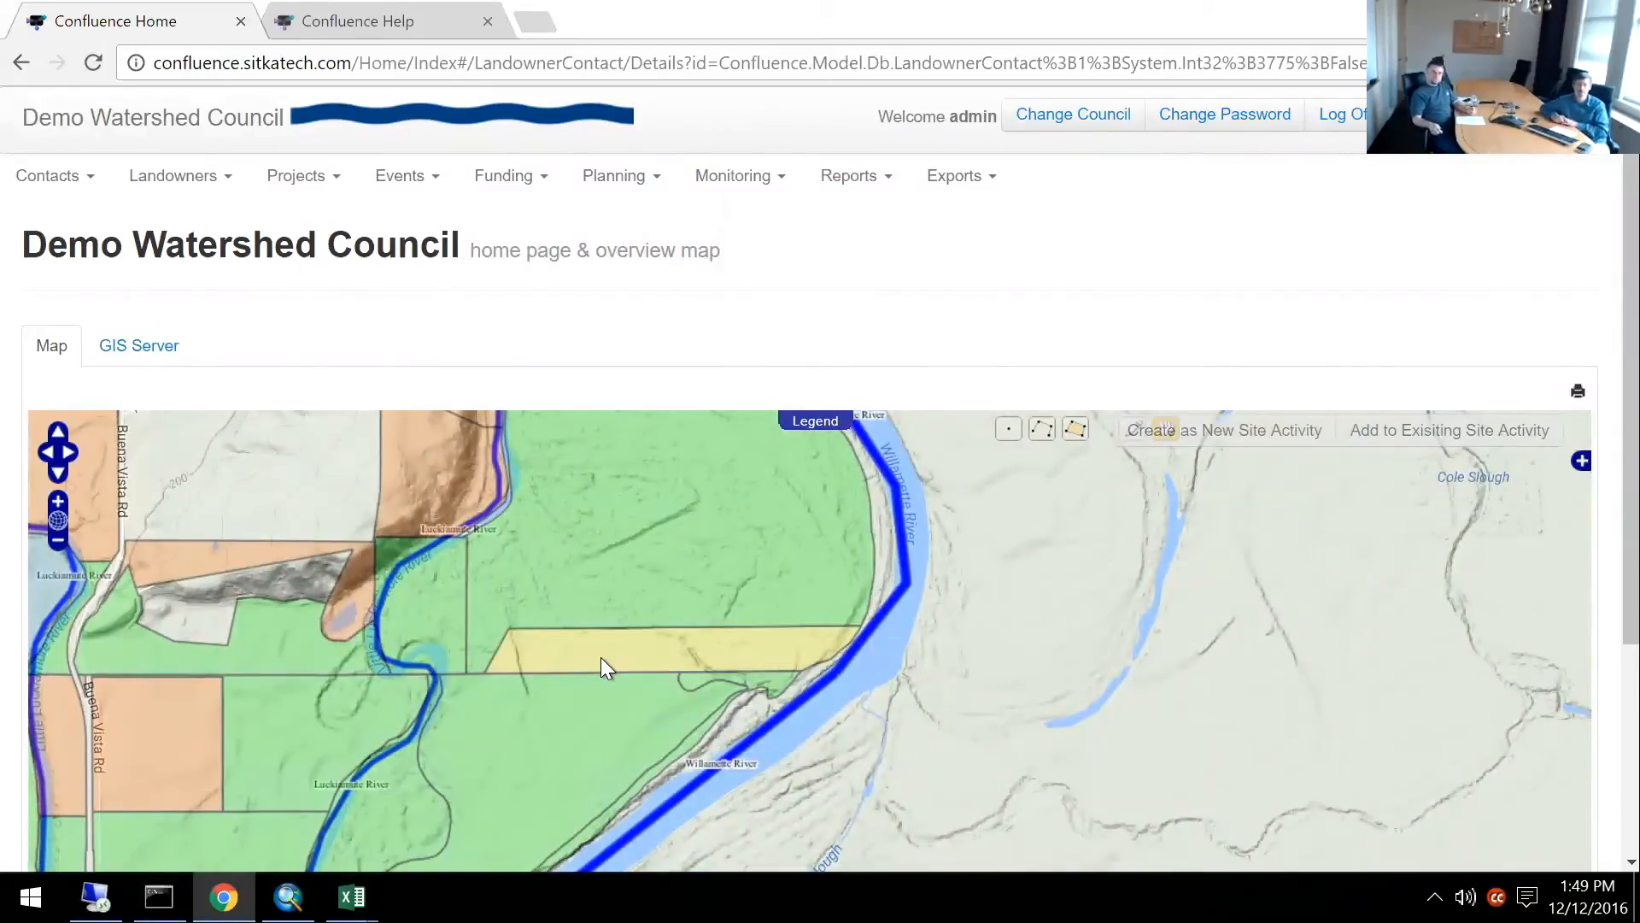
click(612, 639)
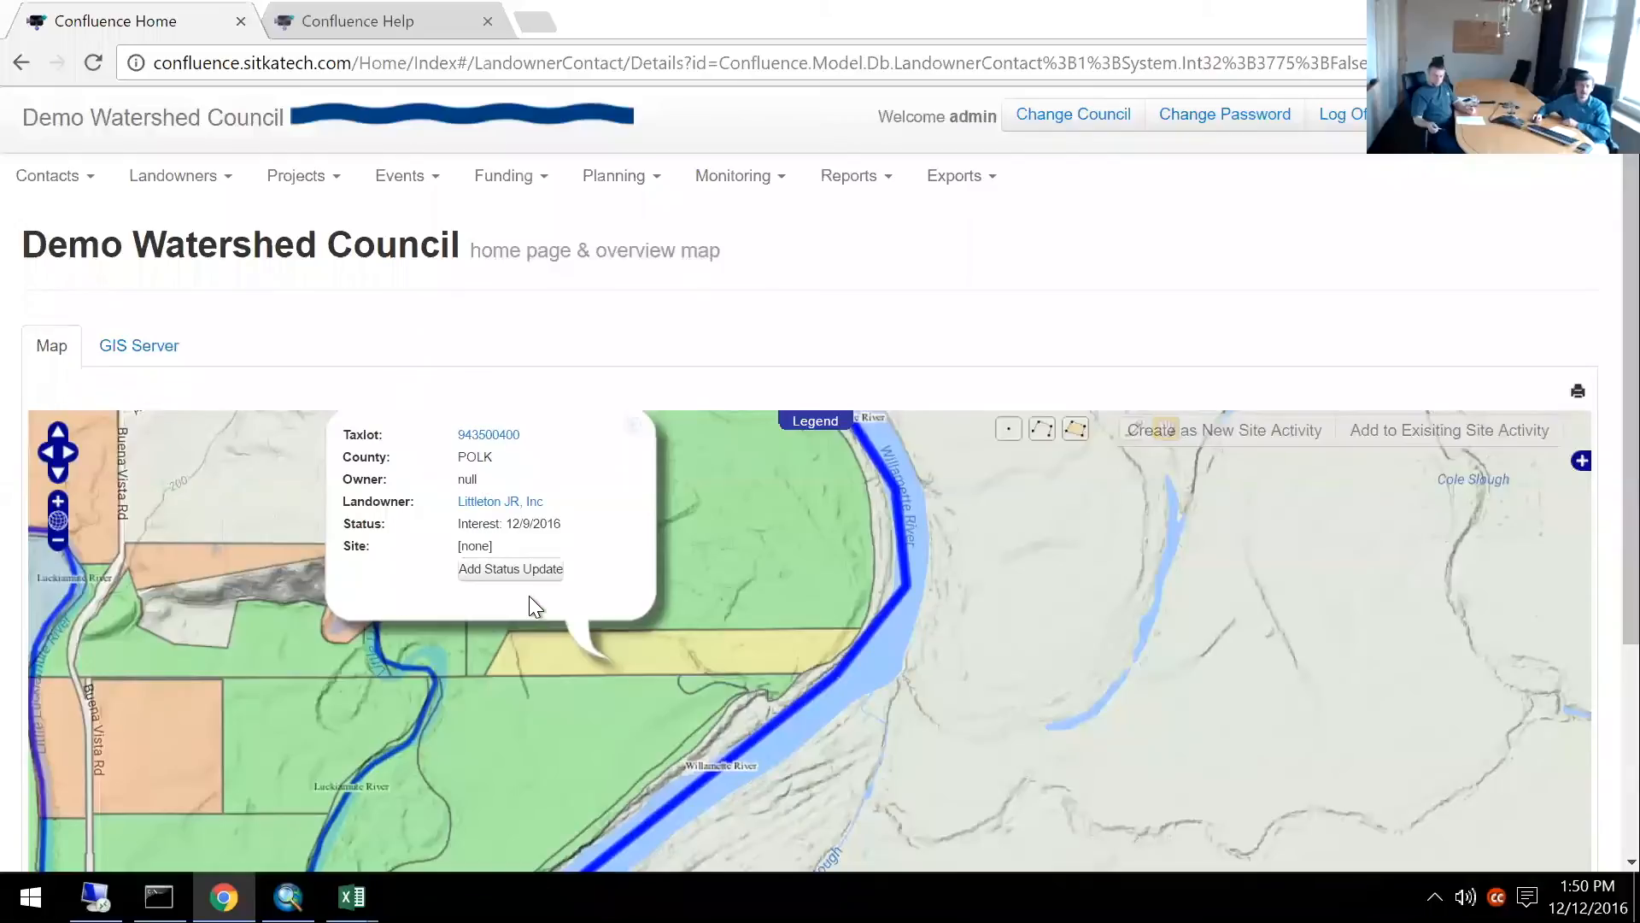
click(535, 571)
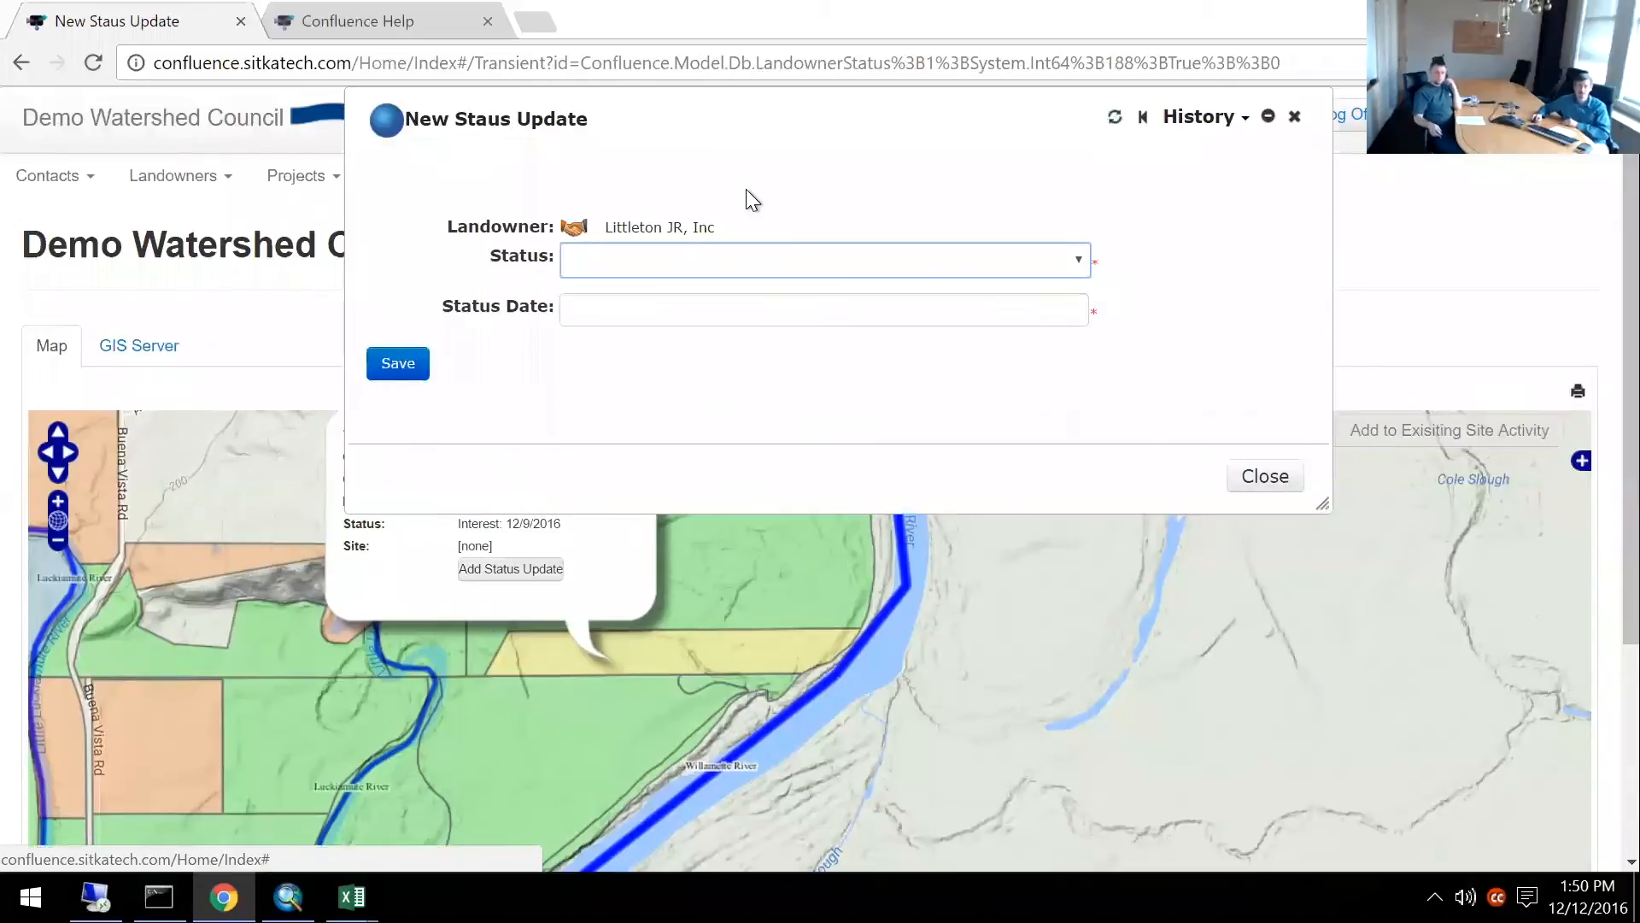
click(757, 259)
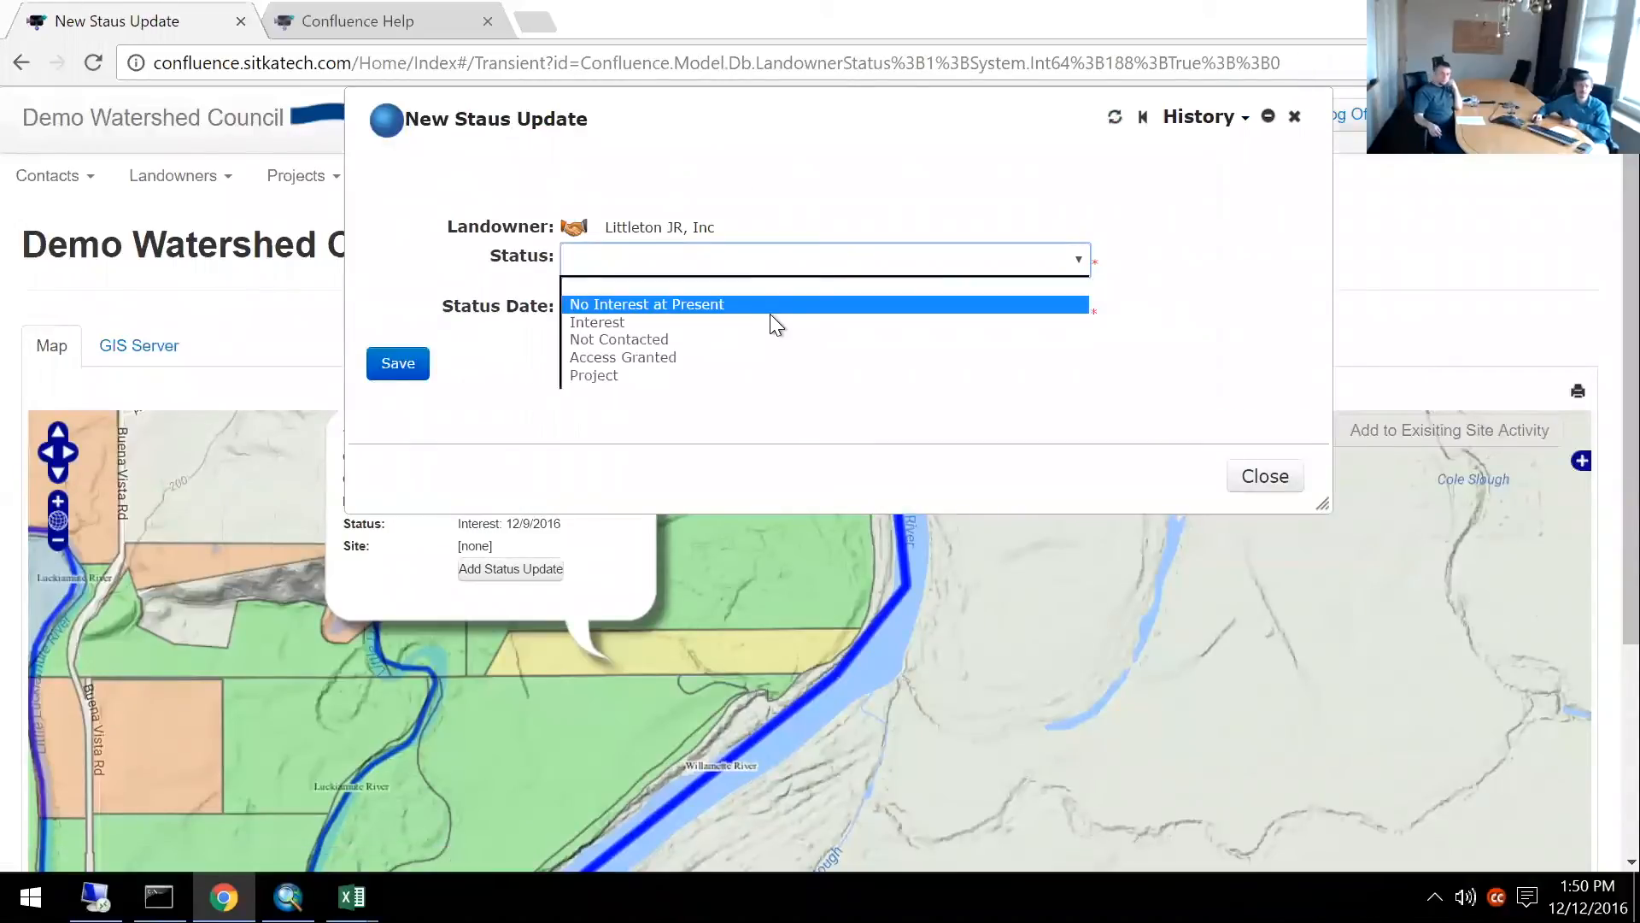
click(769, 322)
click(769, 318)
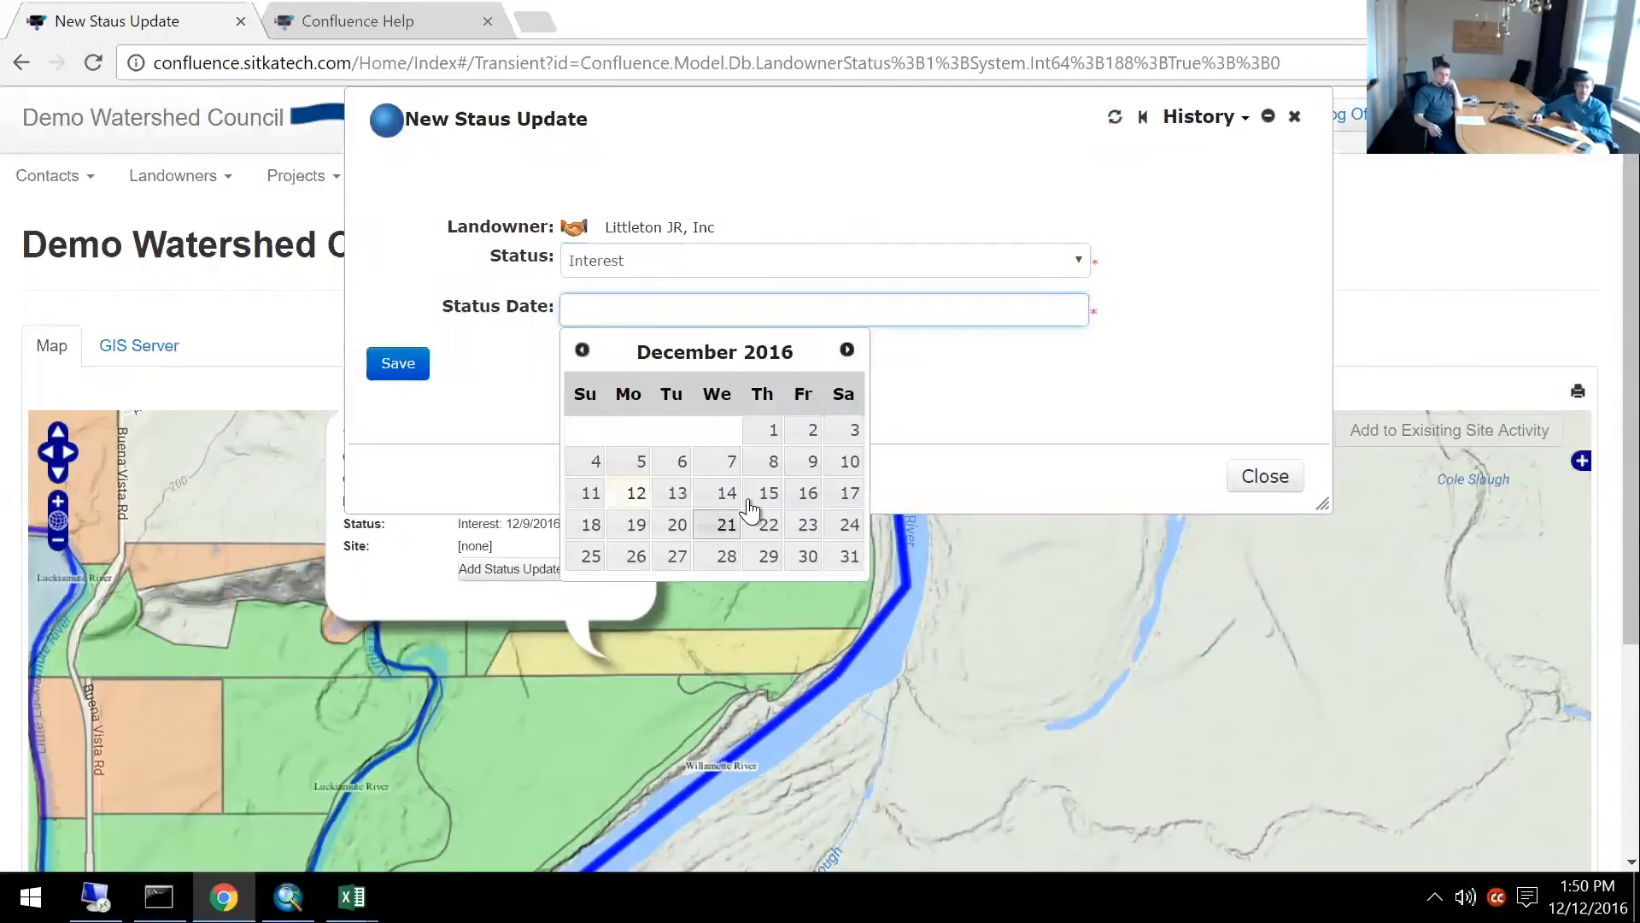
click(806, 524)
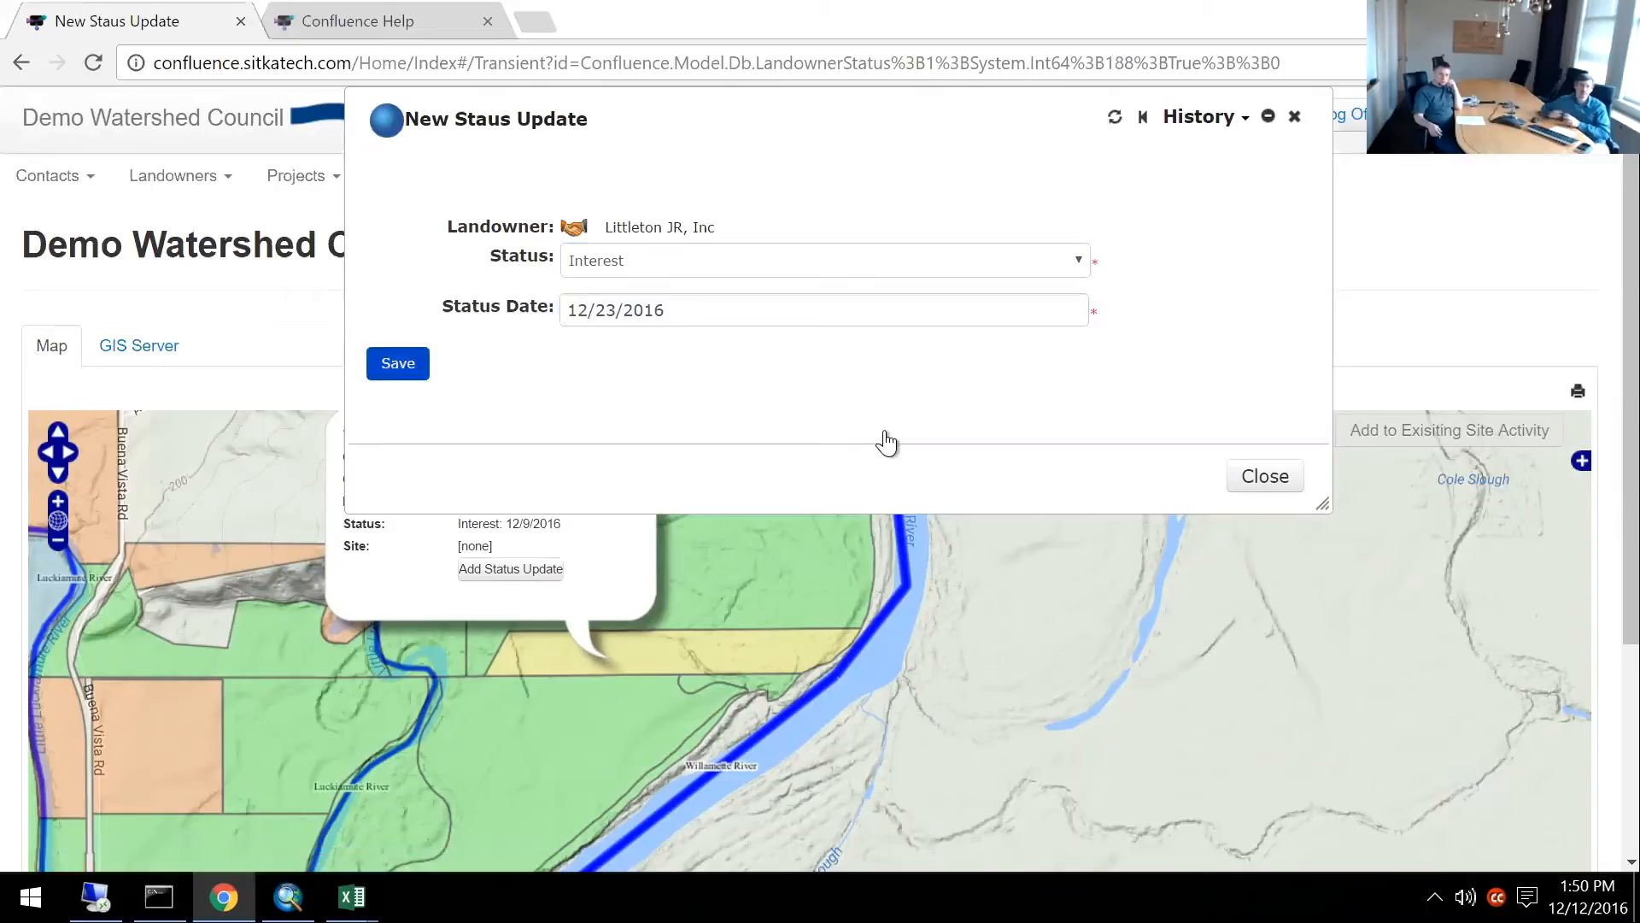
key(Return)
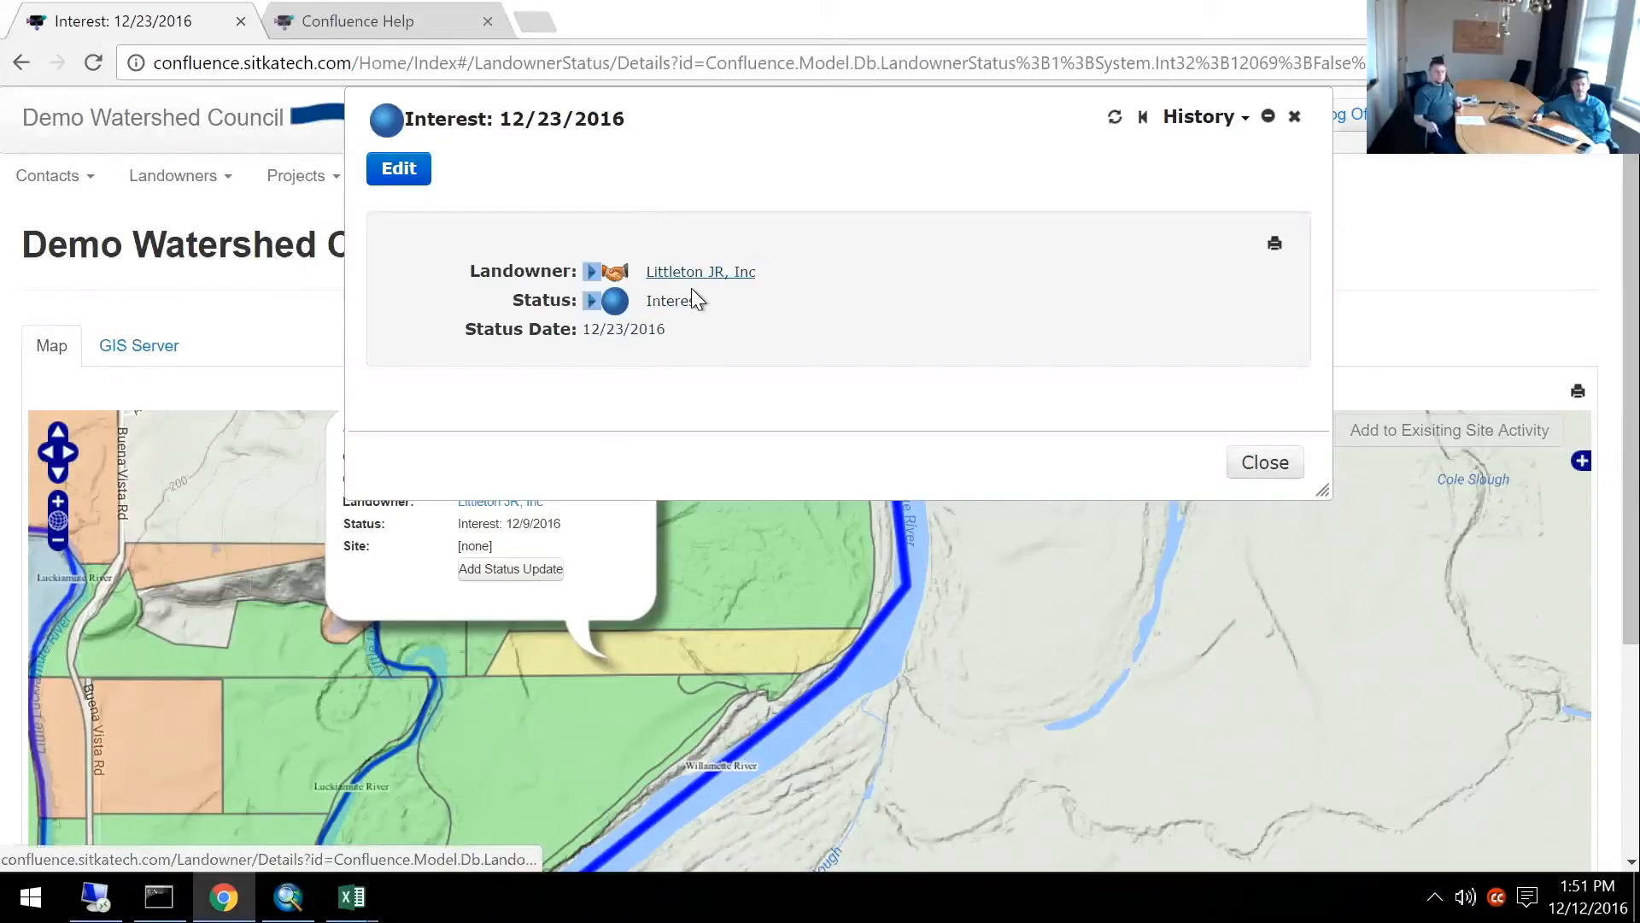
click(1273, 462)
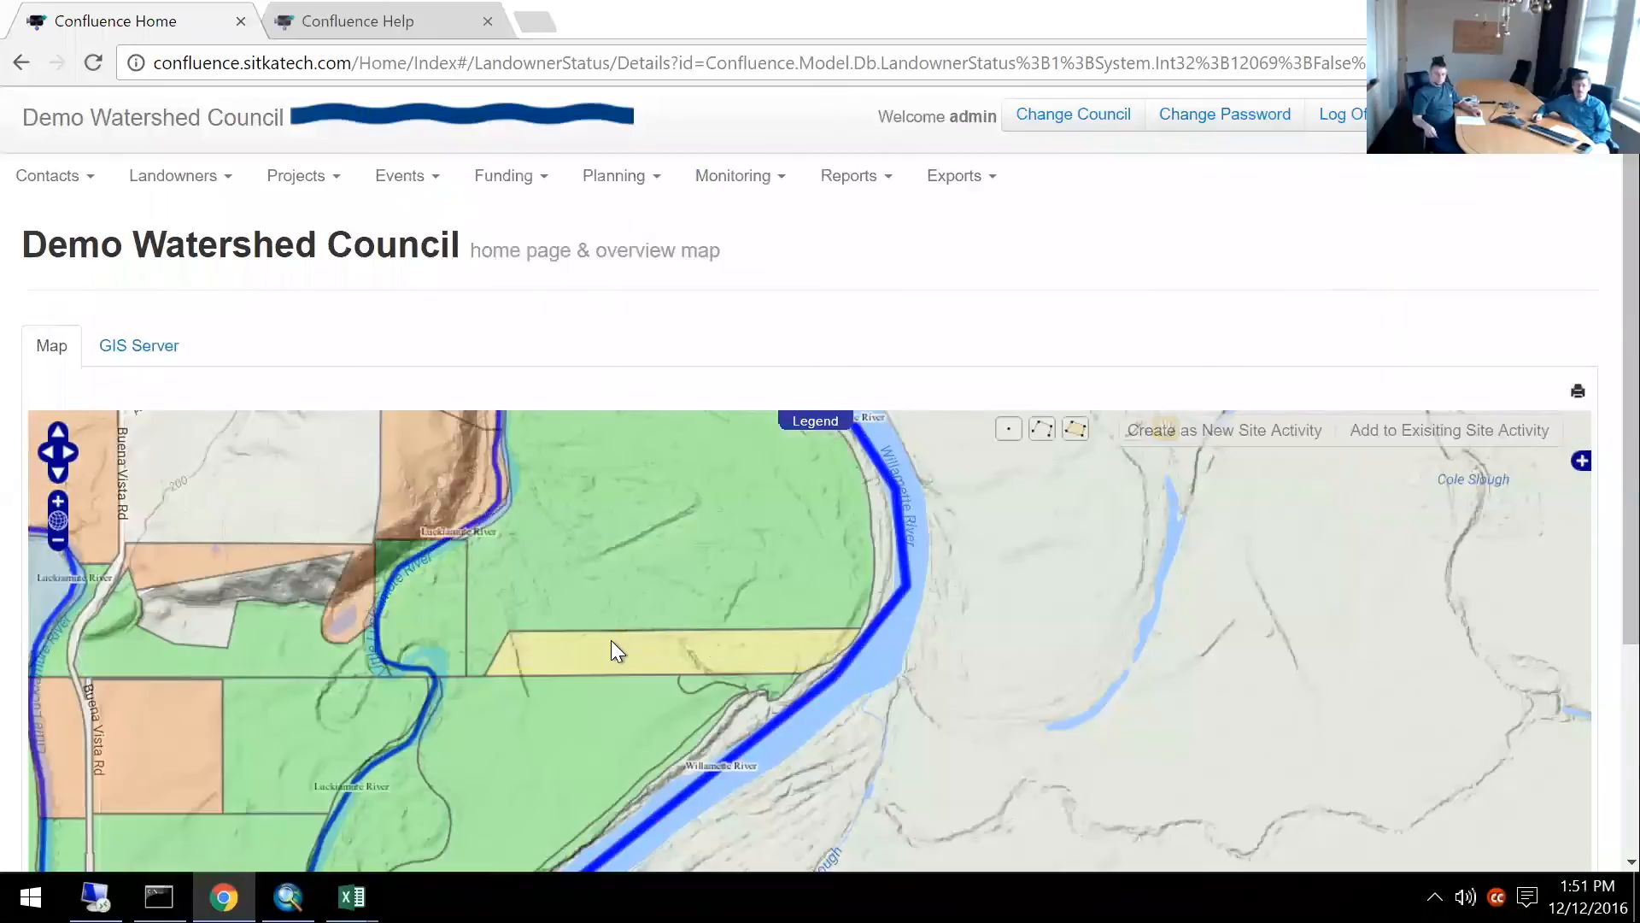
Open the Littleton JR, Inc landowner from its map taxlot and remove Littleton JR, Inc as owner.
click(612, 641)
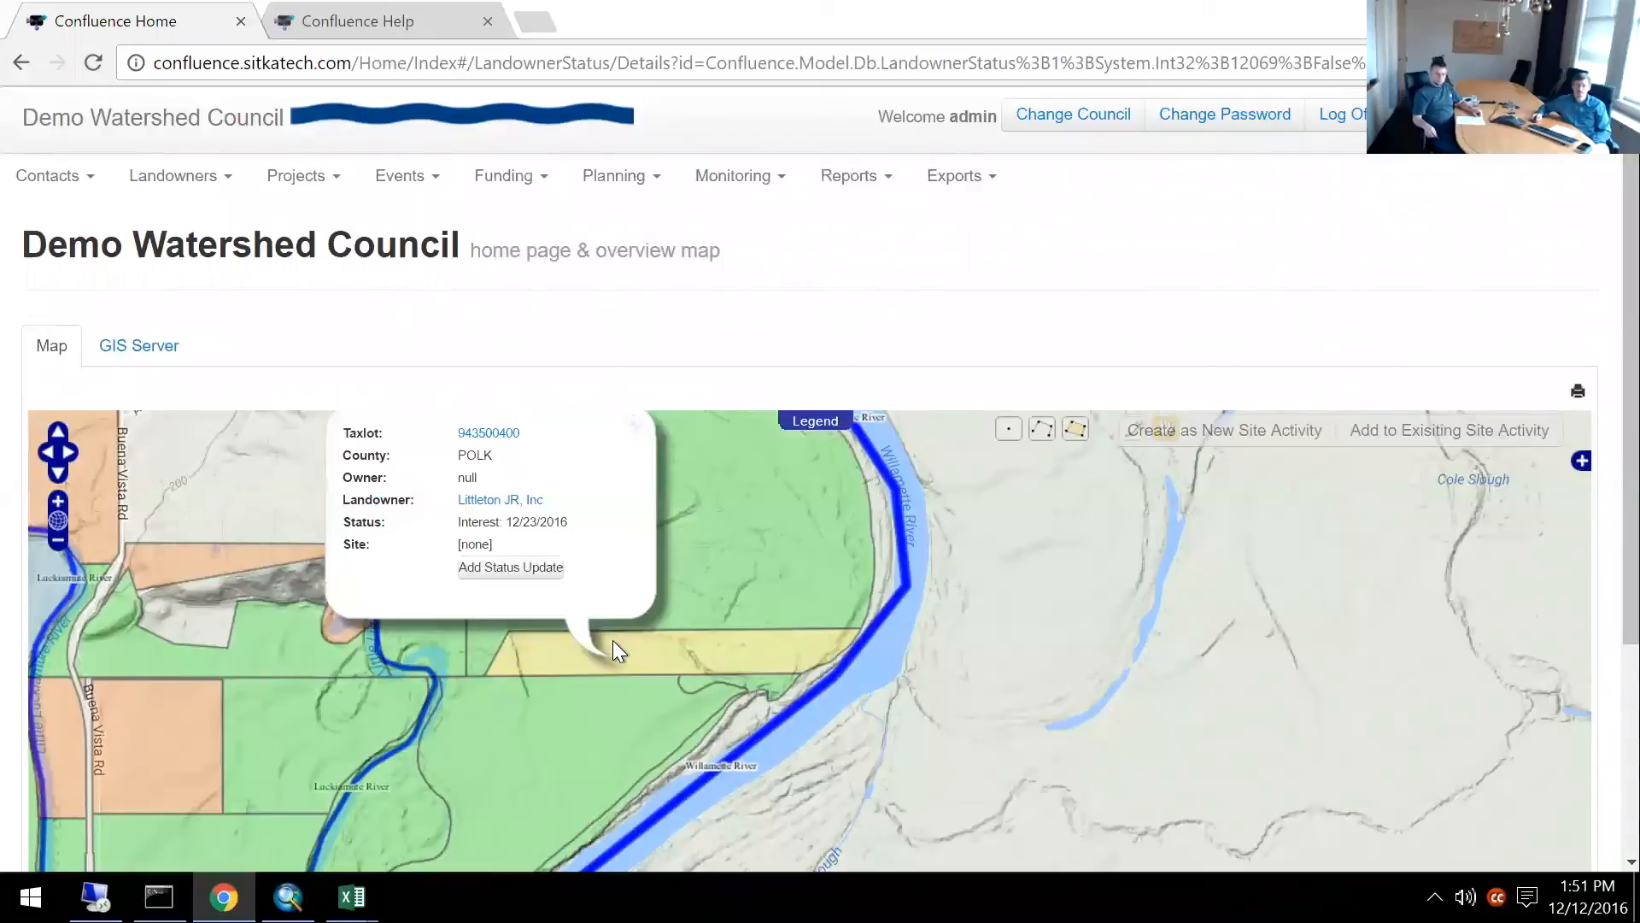
click(510, 501)
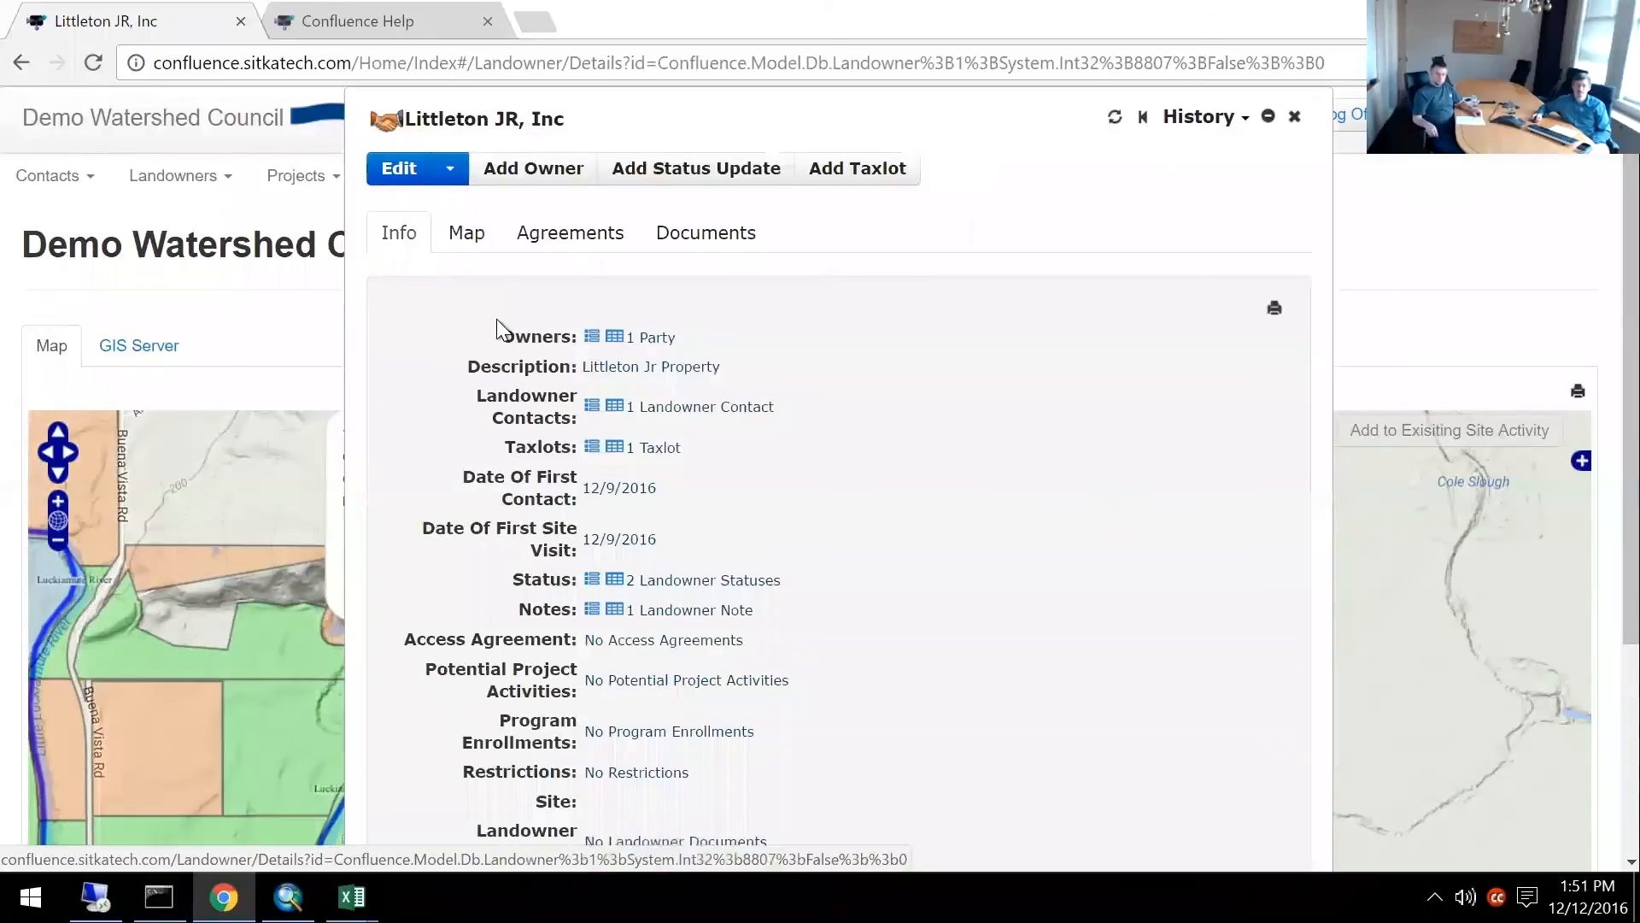
click(450, 168)
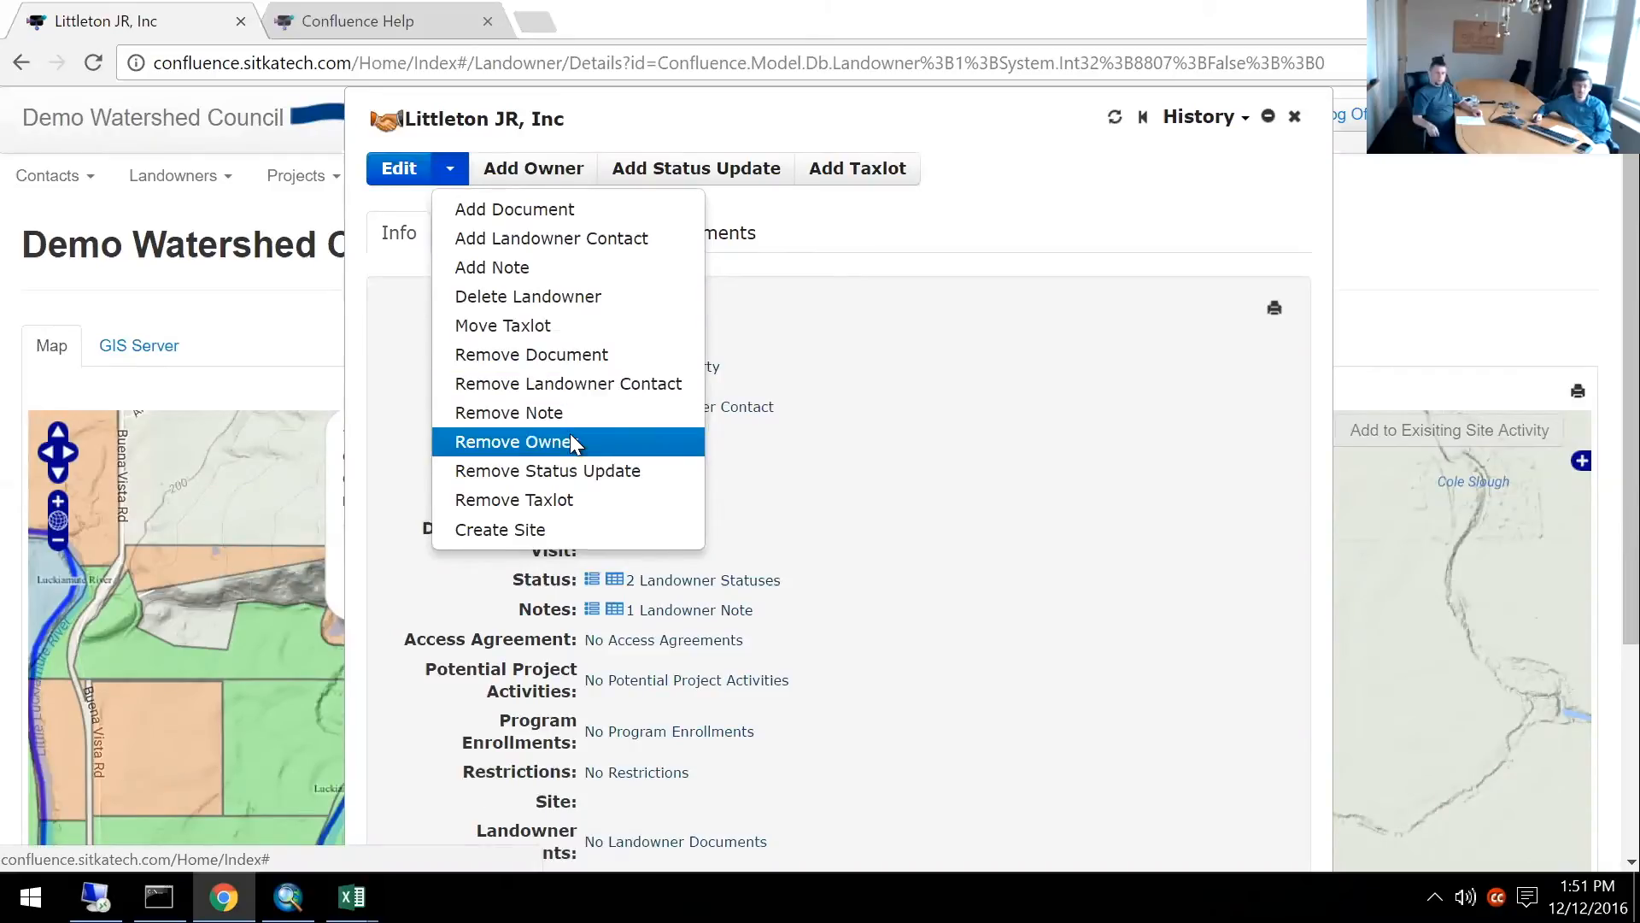
click(571, 442)
click(721, 308)
click(706, 343)
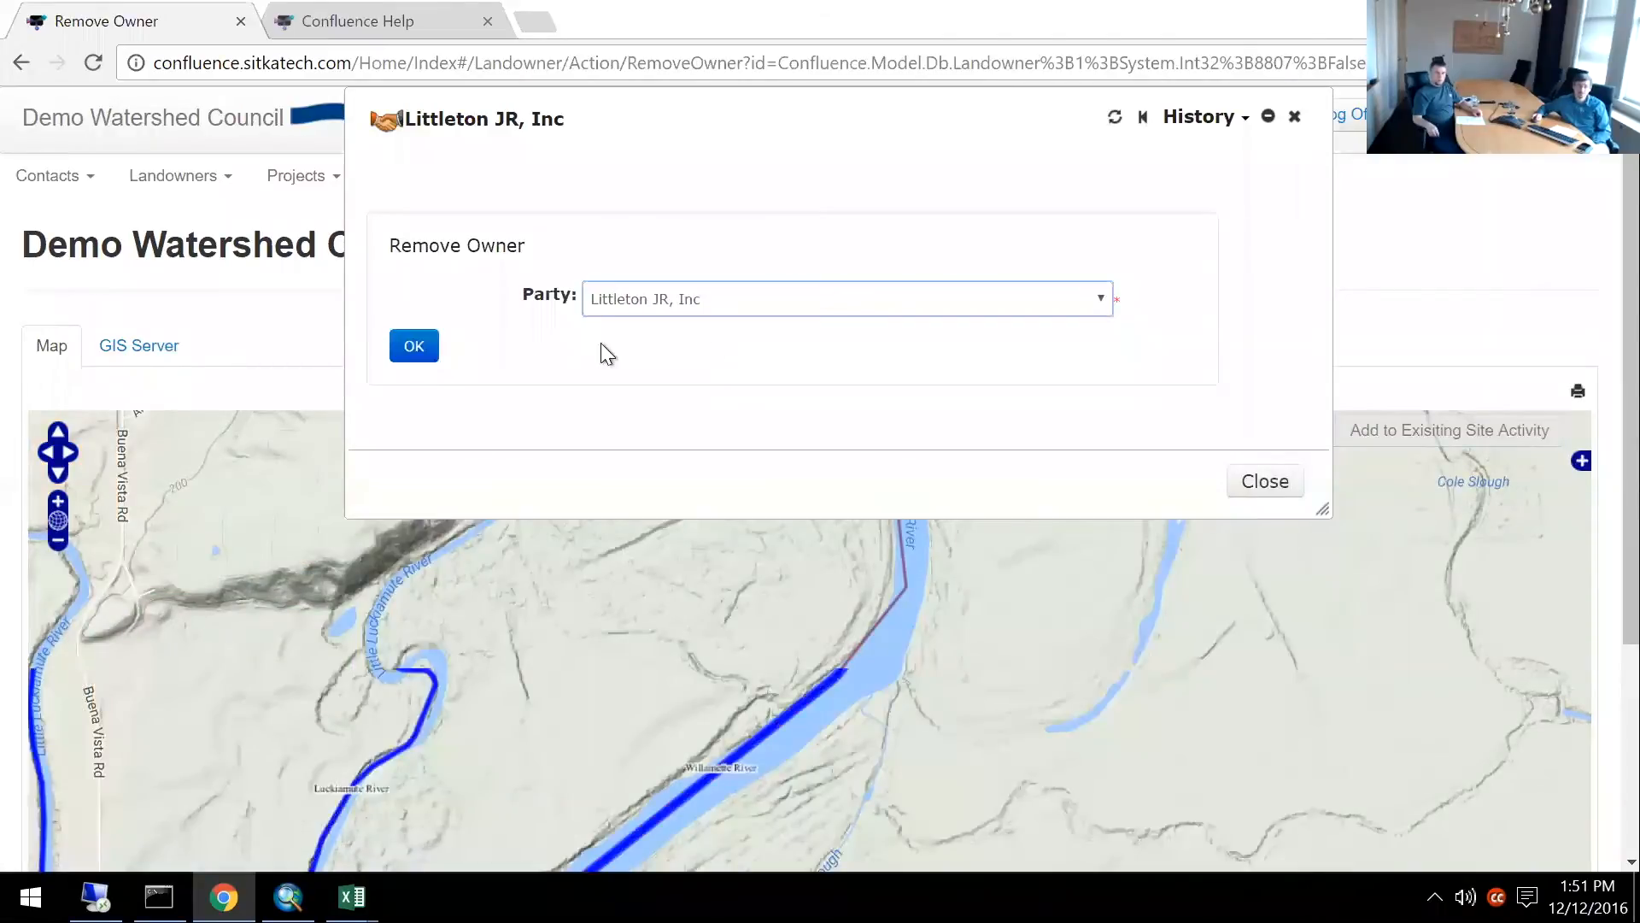
click(419, 346)
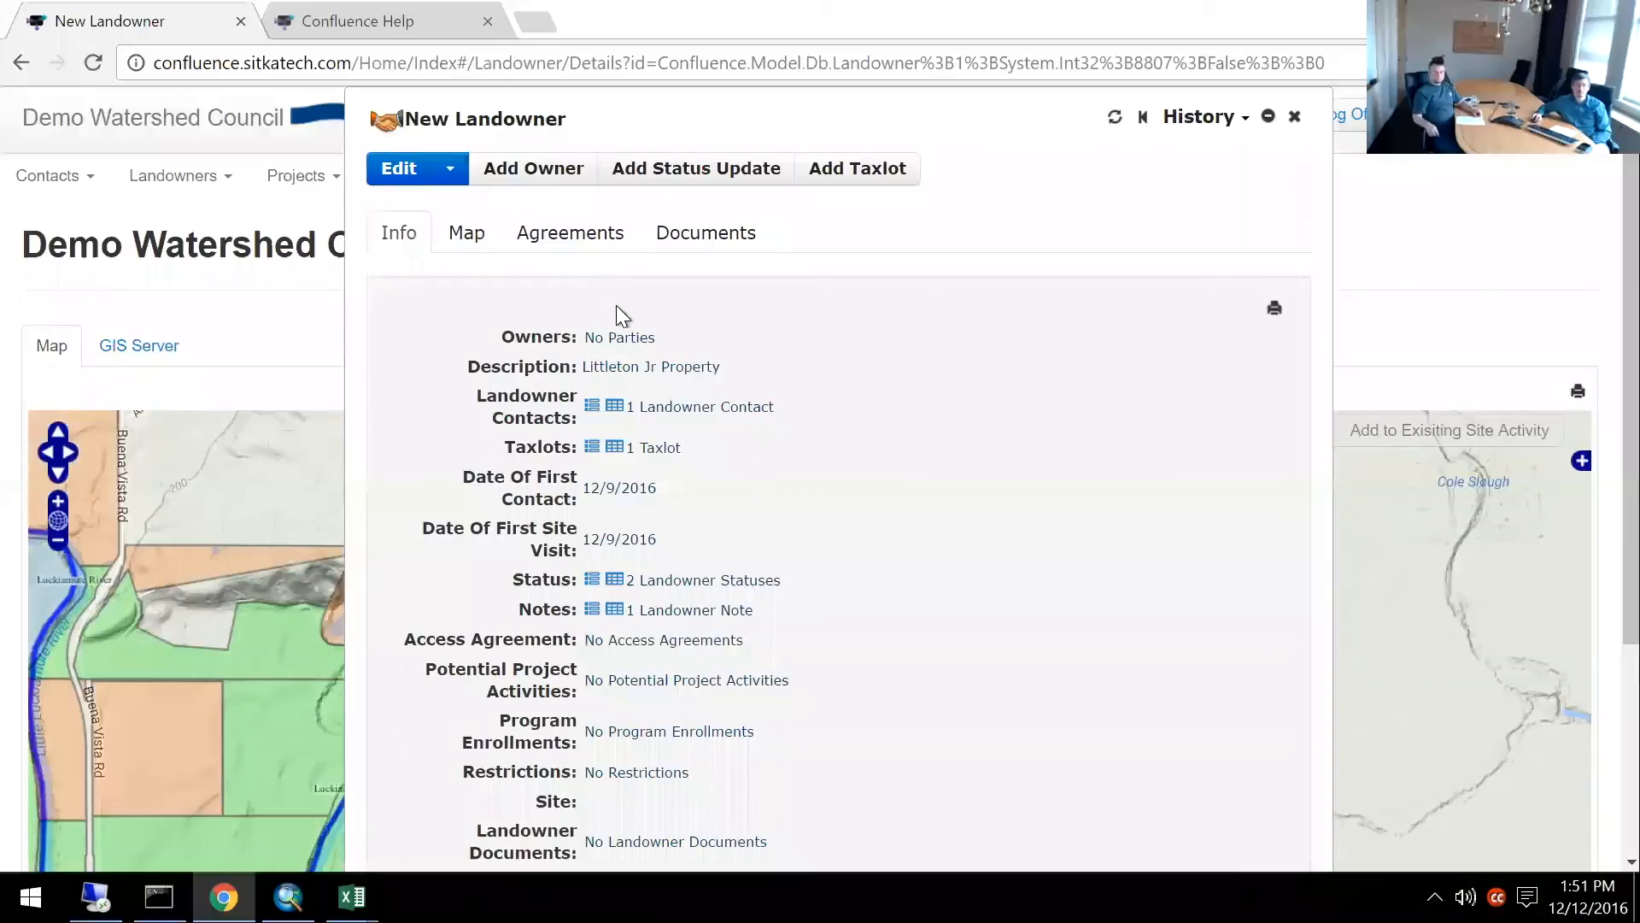
Add the recently viewed organization Littleton LLC as the landowner's owner.
click(551, 174)
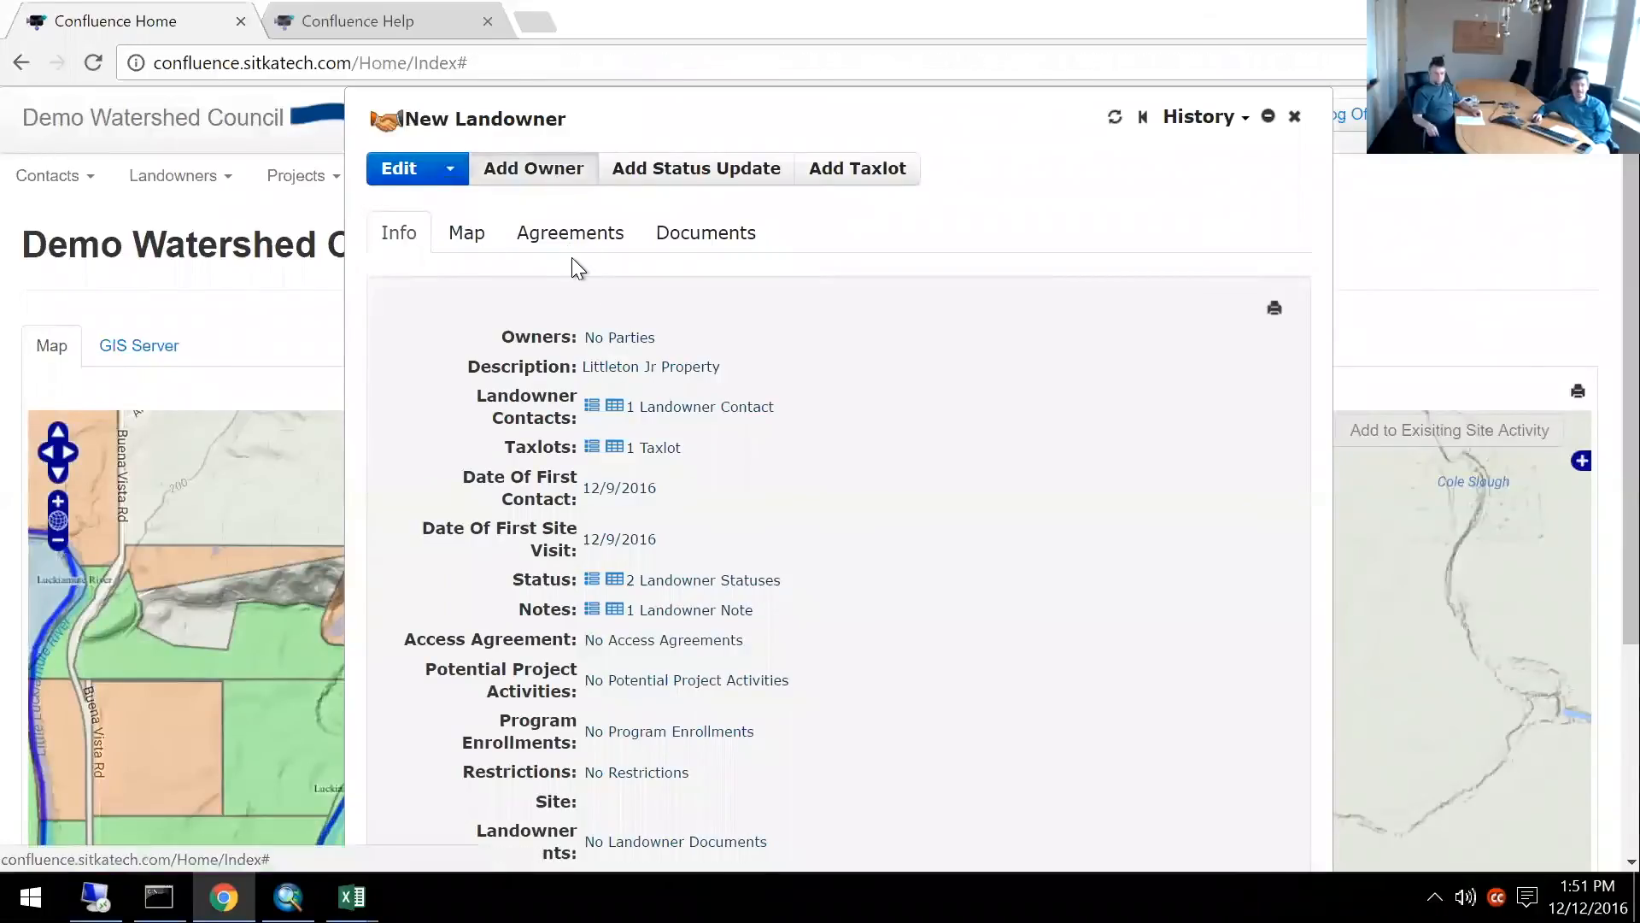
click(619, 302)
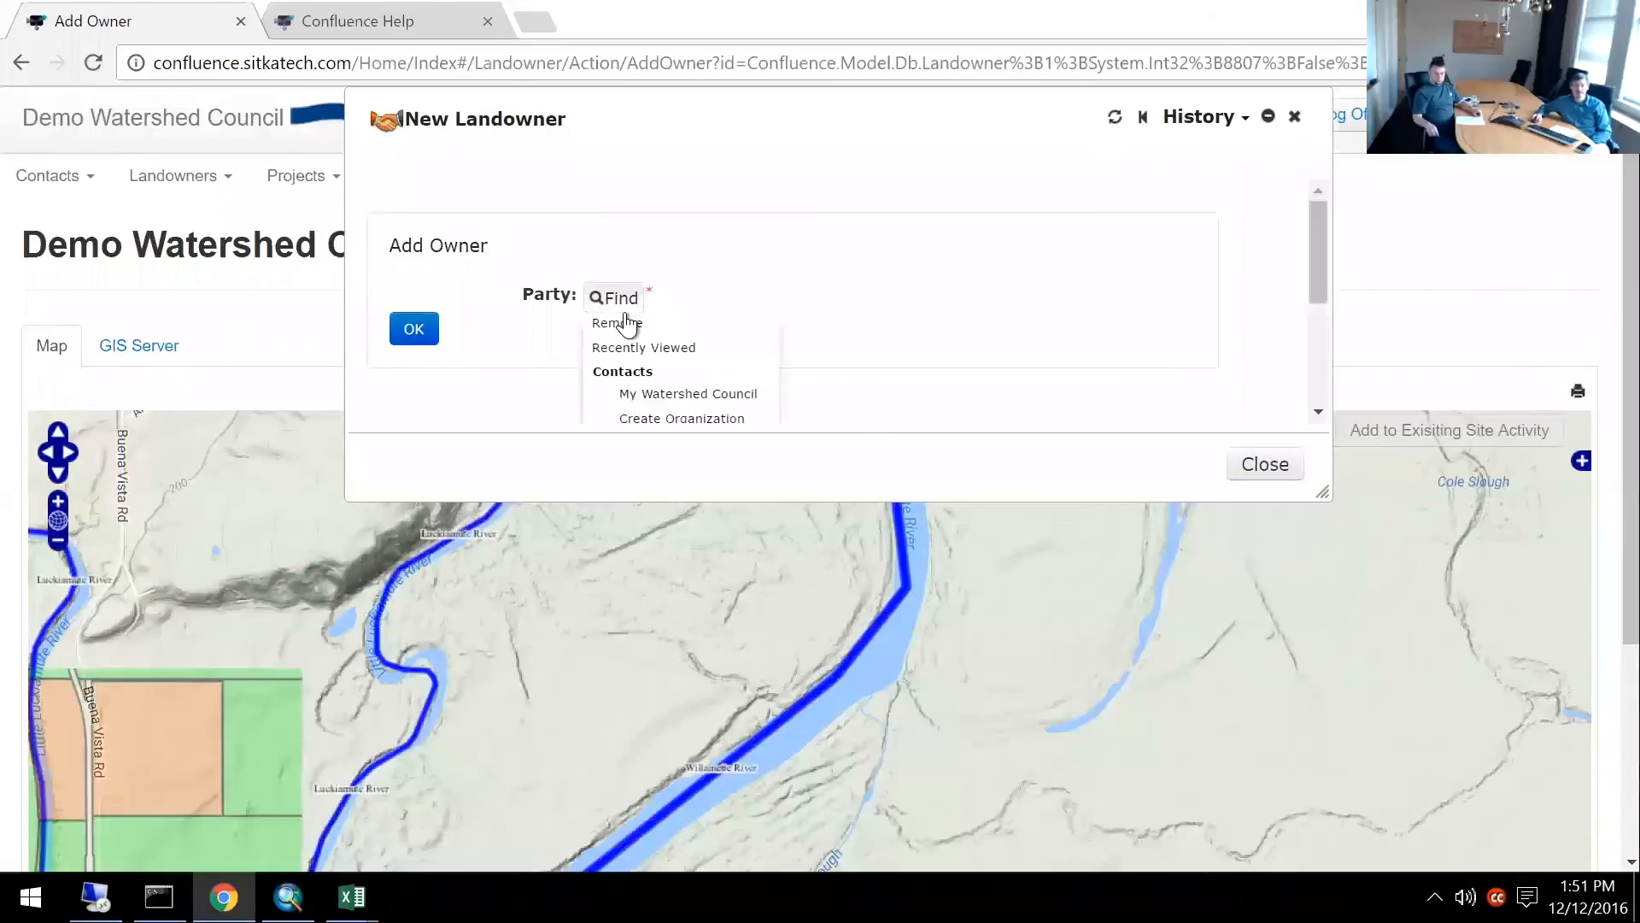
click(658, 345)
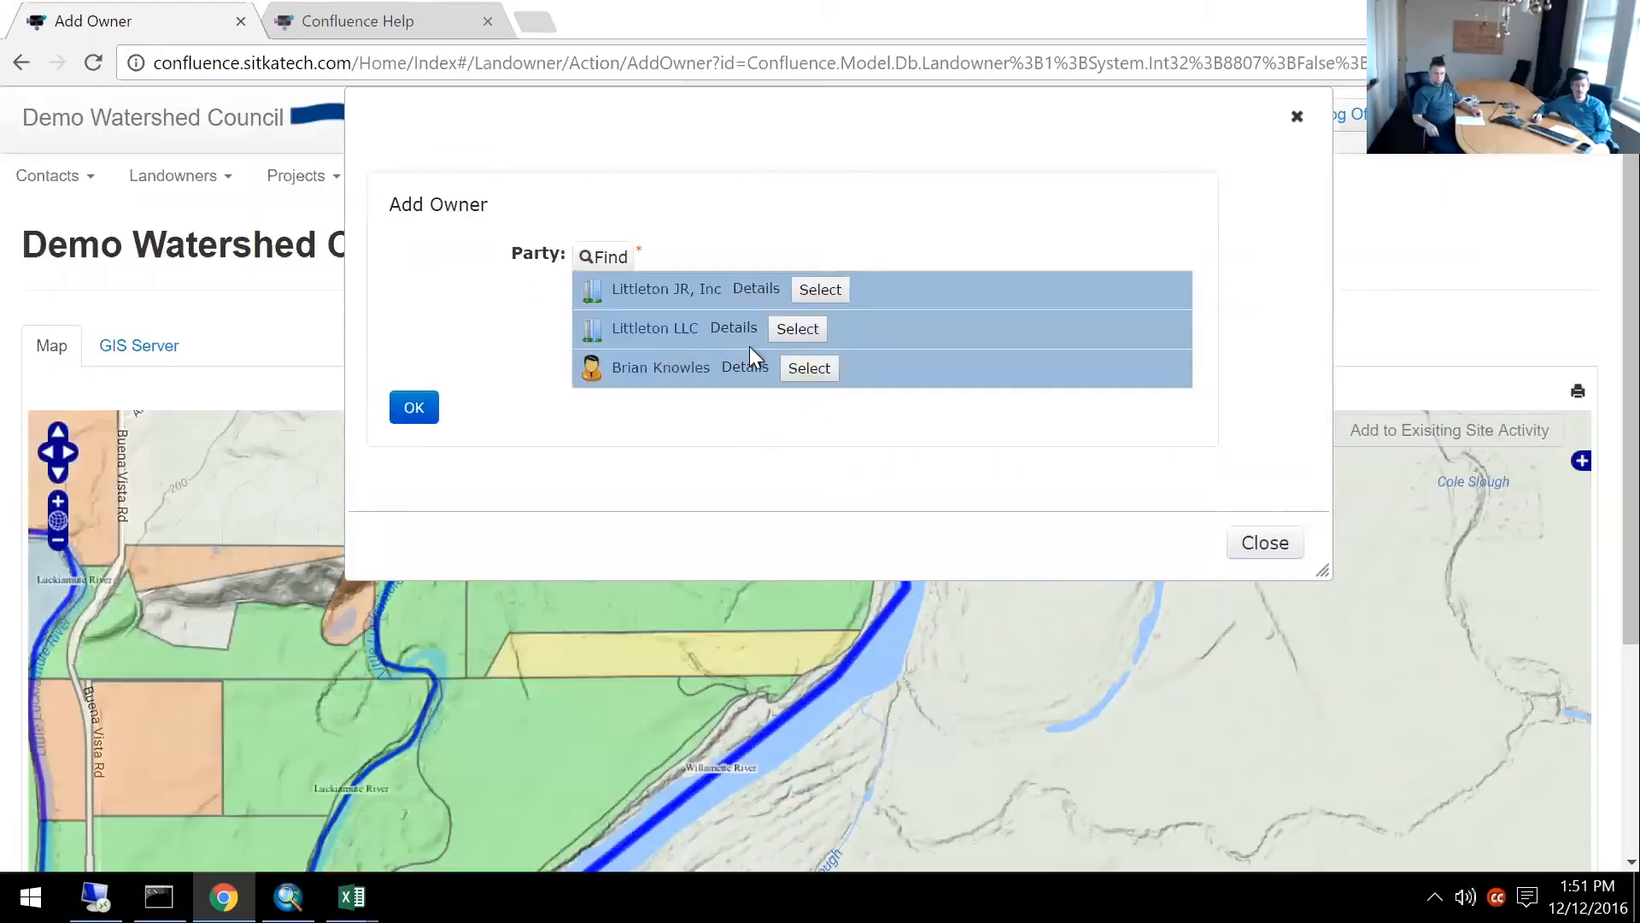
click(799, 331)
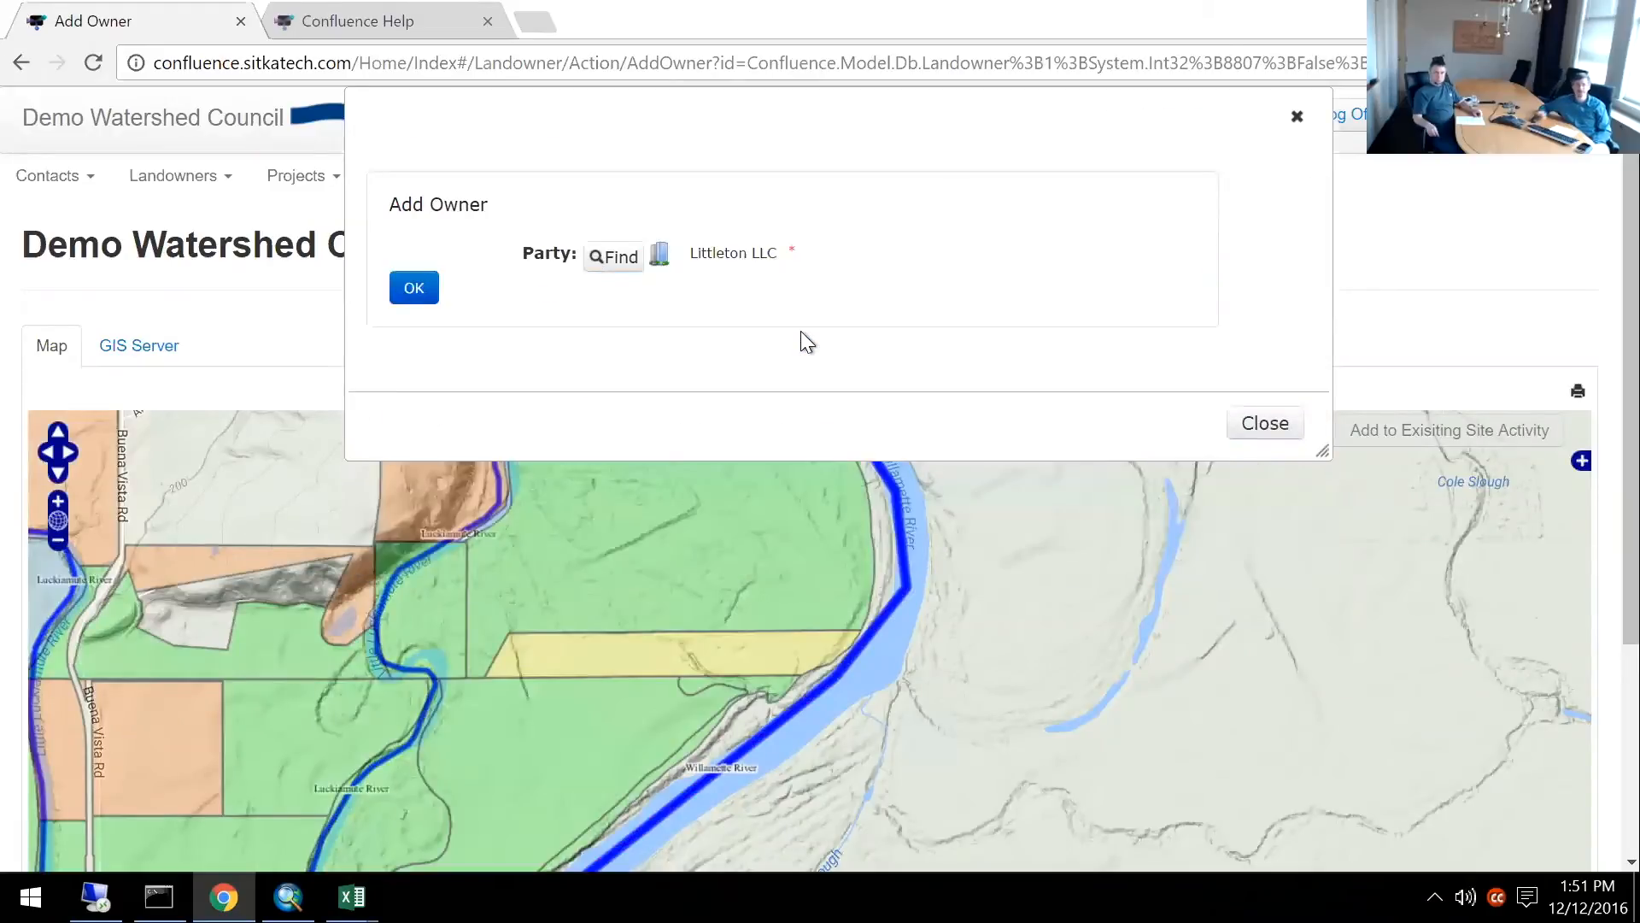
click(395, 286)
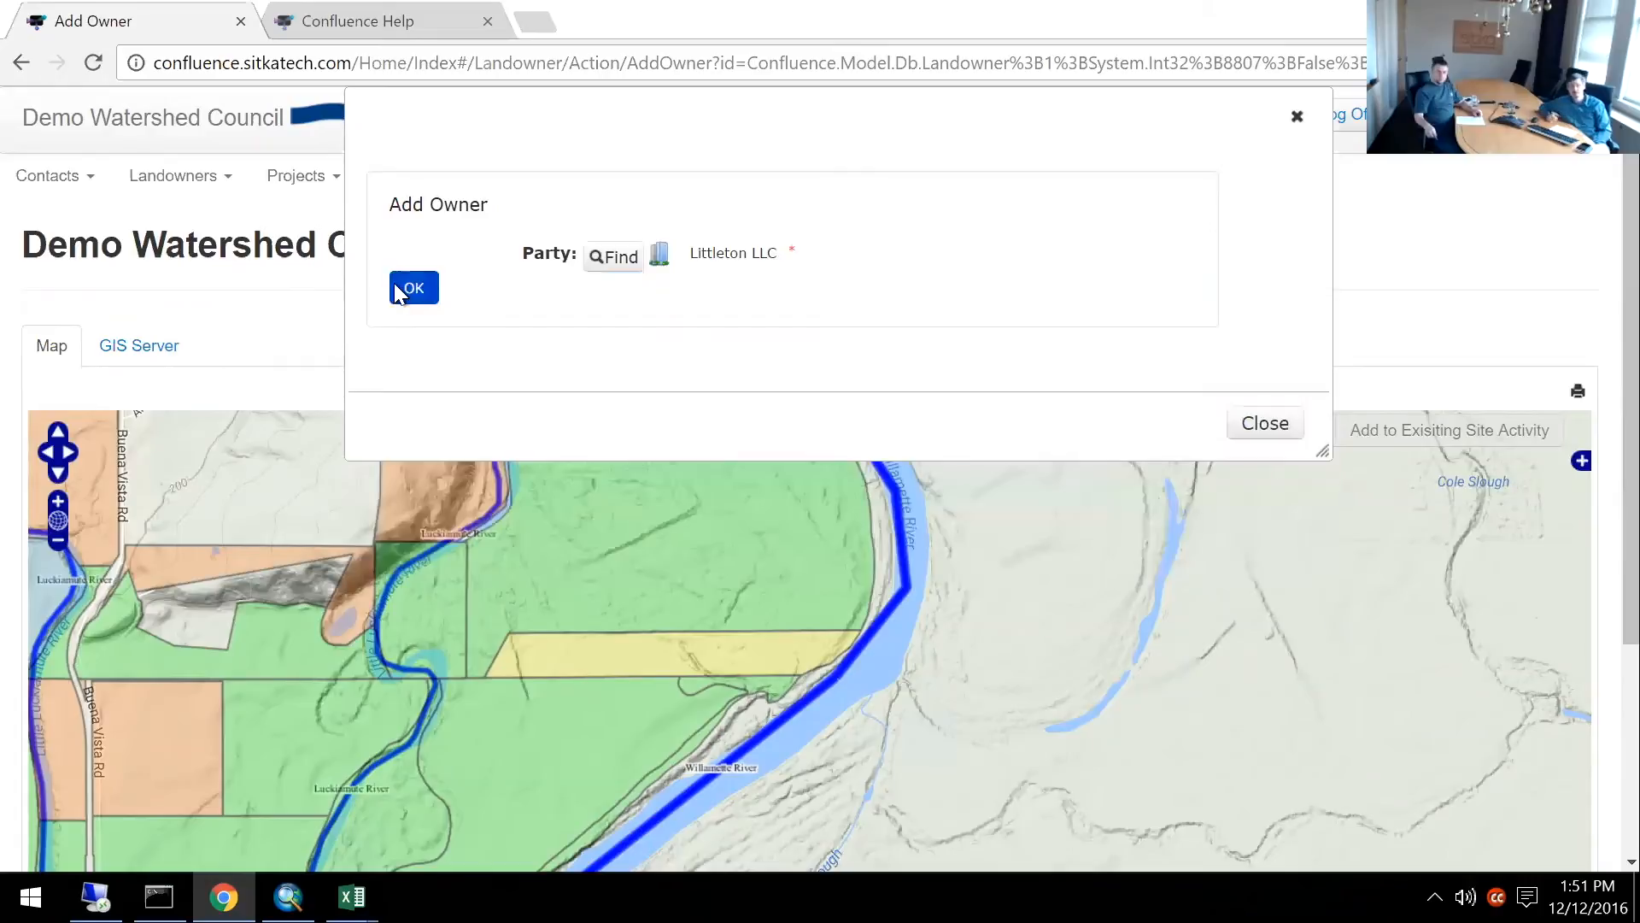
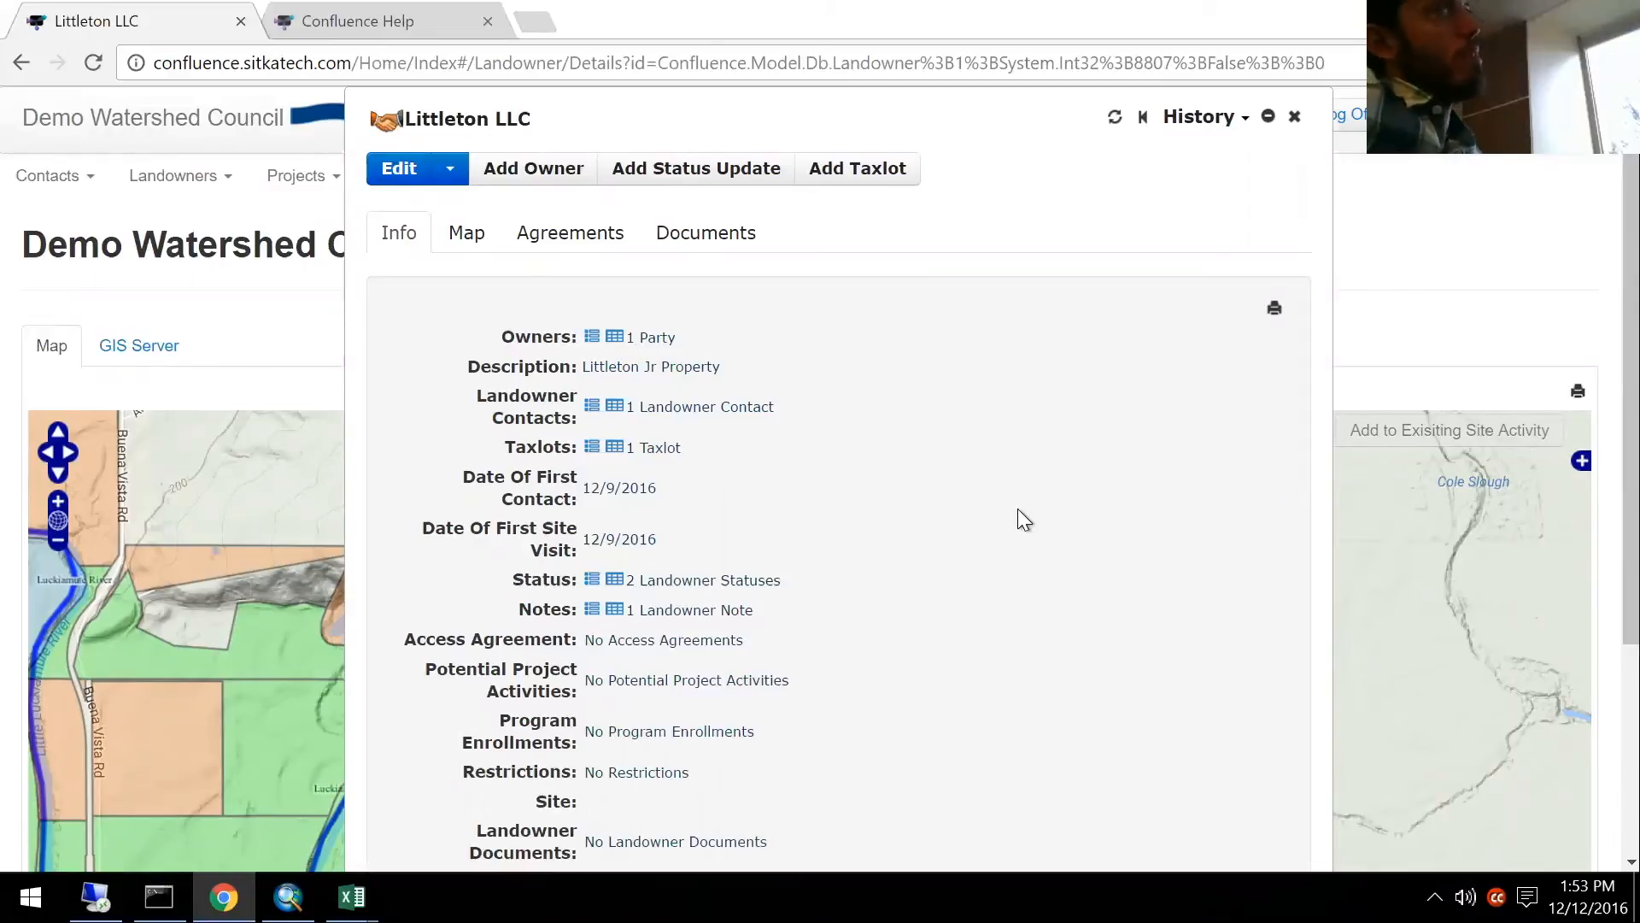
Review the Littleton LLC landowner's details, expand its landowner contacts, and view its taxlot on the map.
scroll(1017, 510, down, 3)
scroll(1017, 510, up, 3)
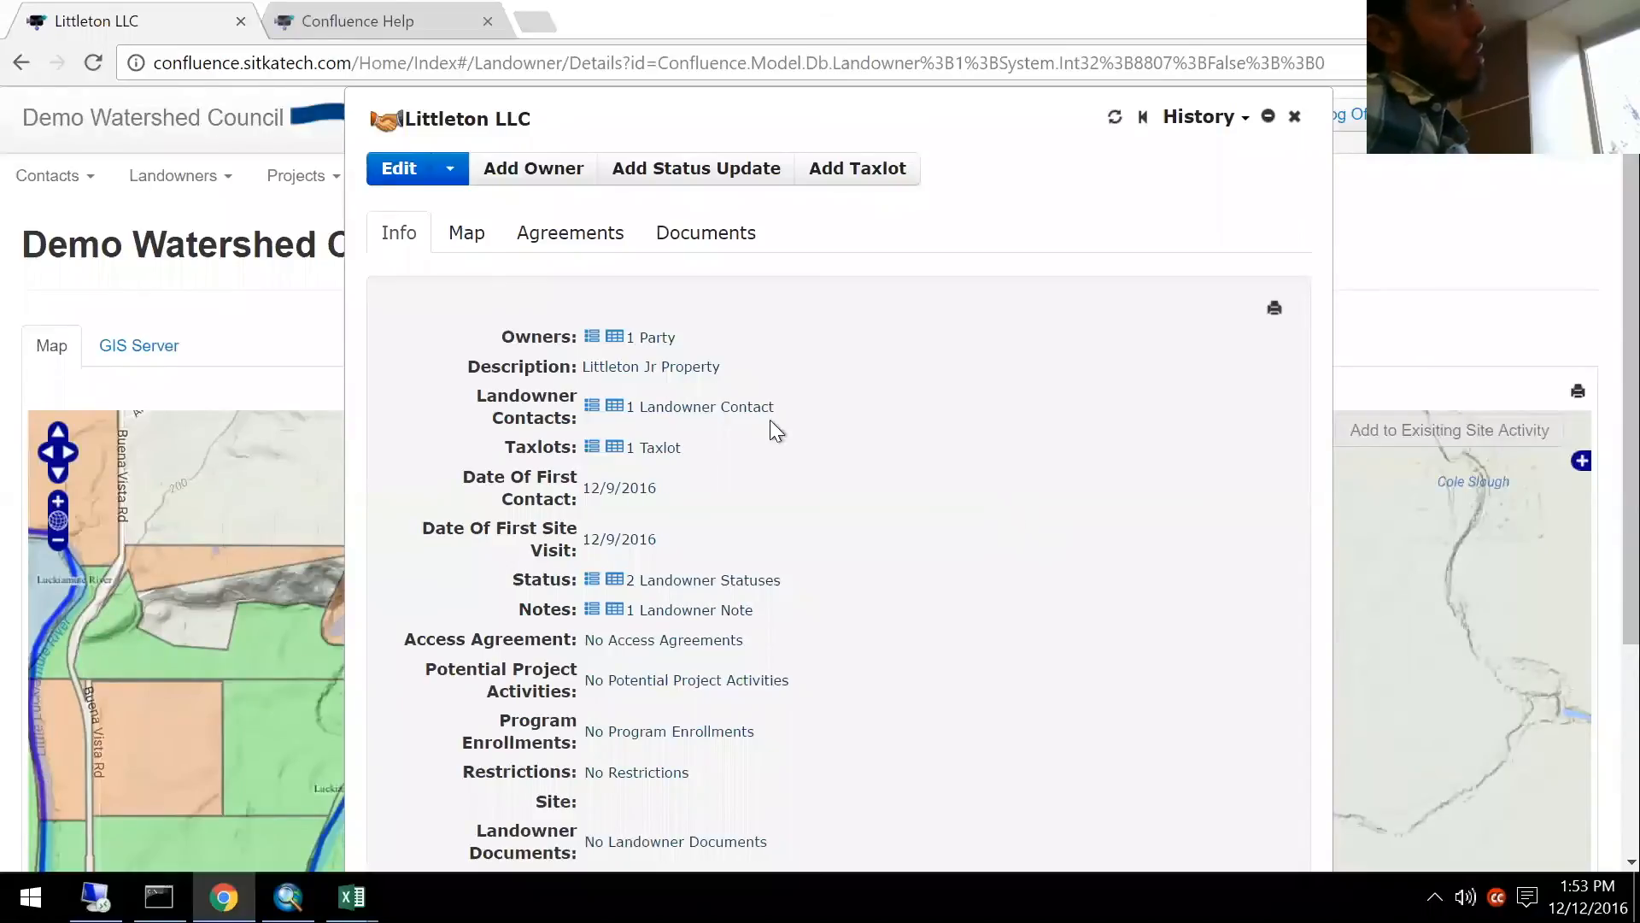
click(595, 410)
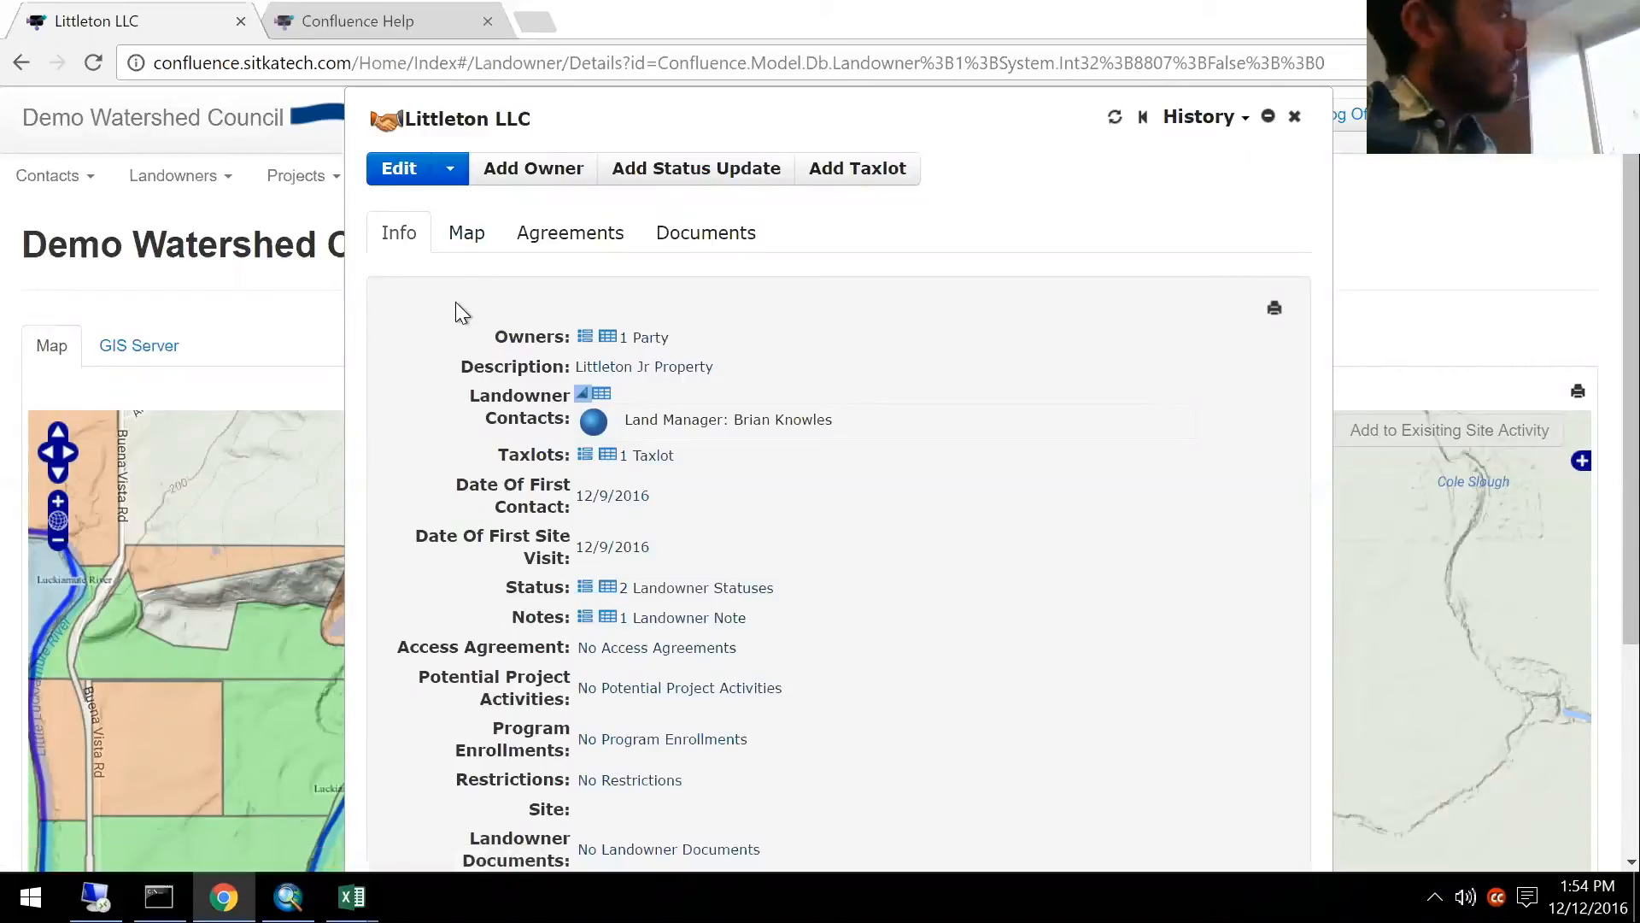
click(472, 241)
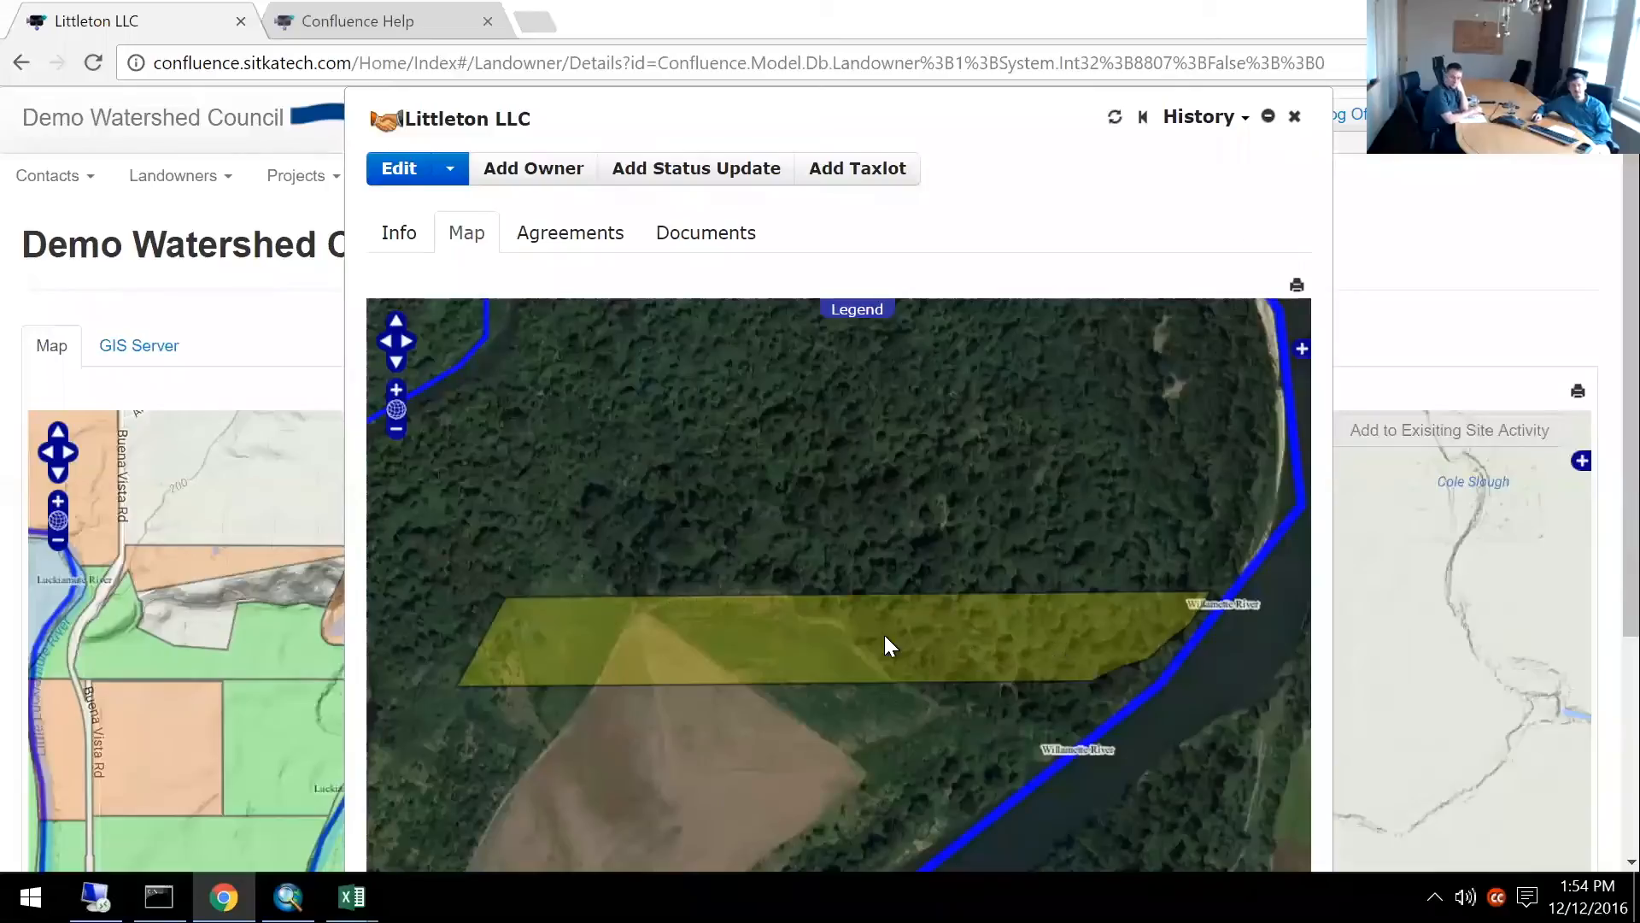
drag(896, 685, 835, 659)
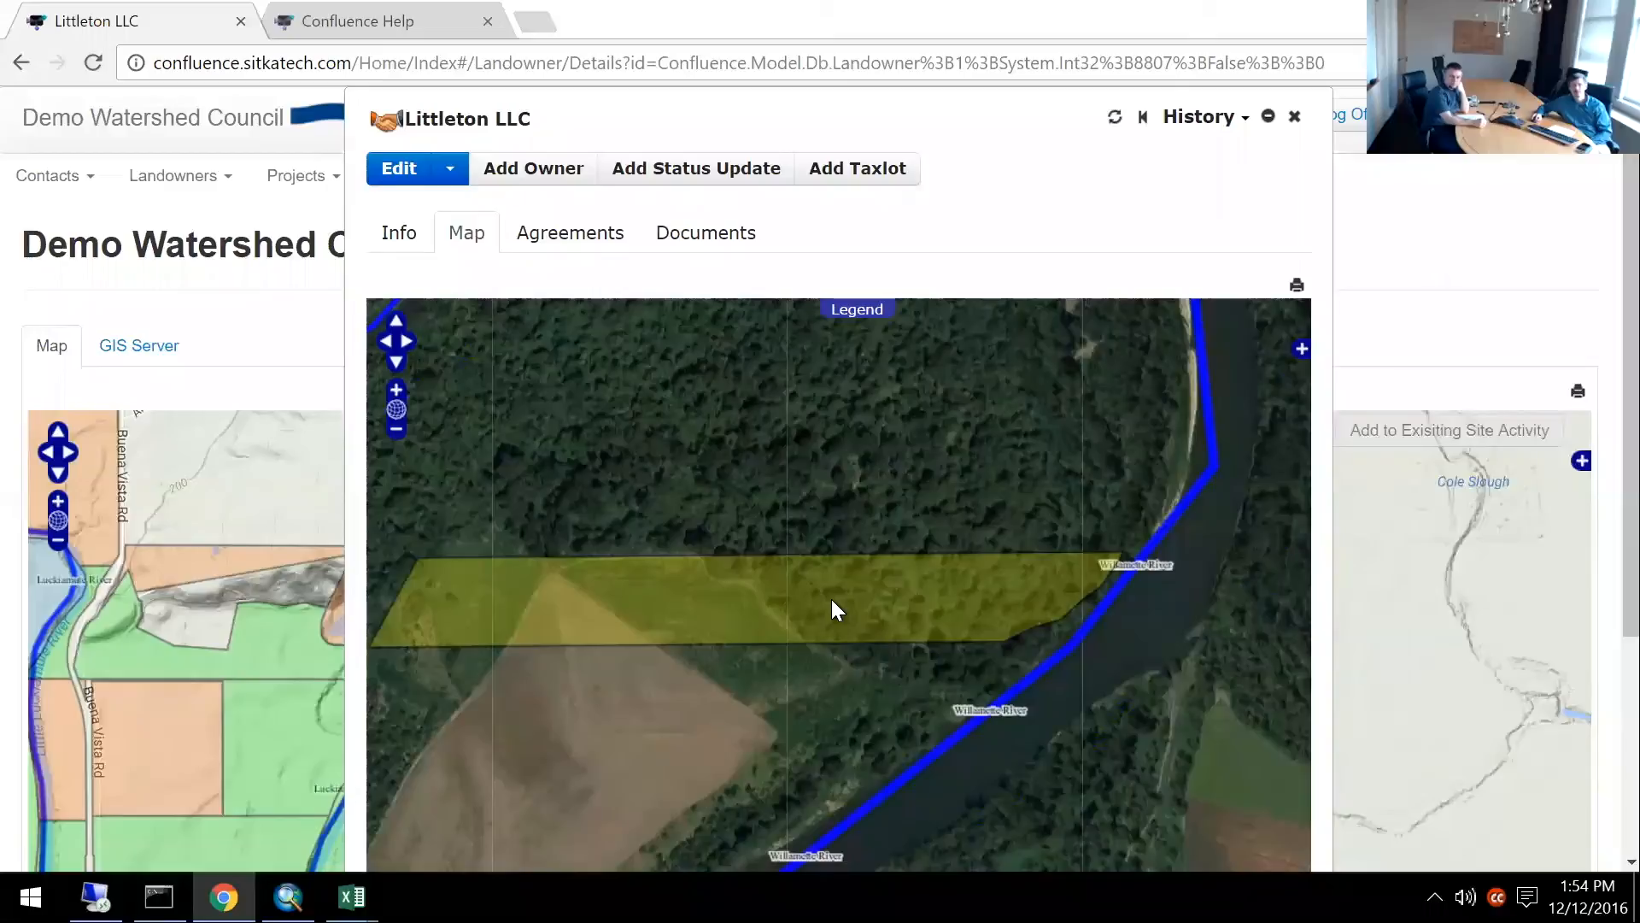
Look through the additional editing actions available for Littleton LLC, and display the landowner's agreements.
click(450, 168)
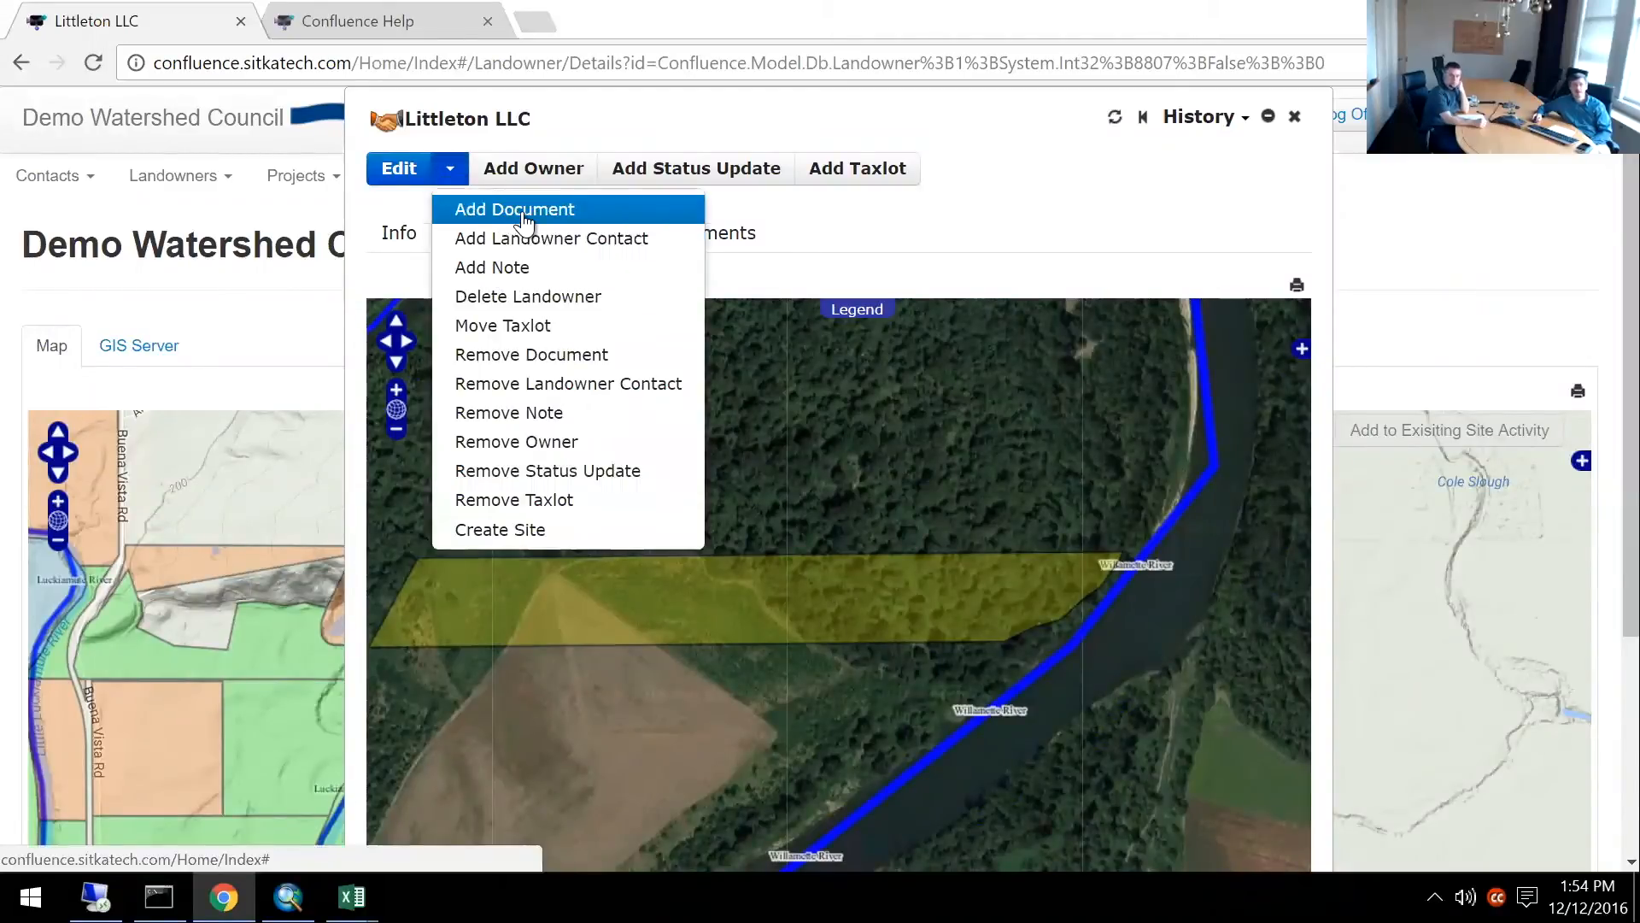
click(662, 175)
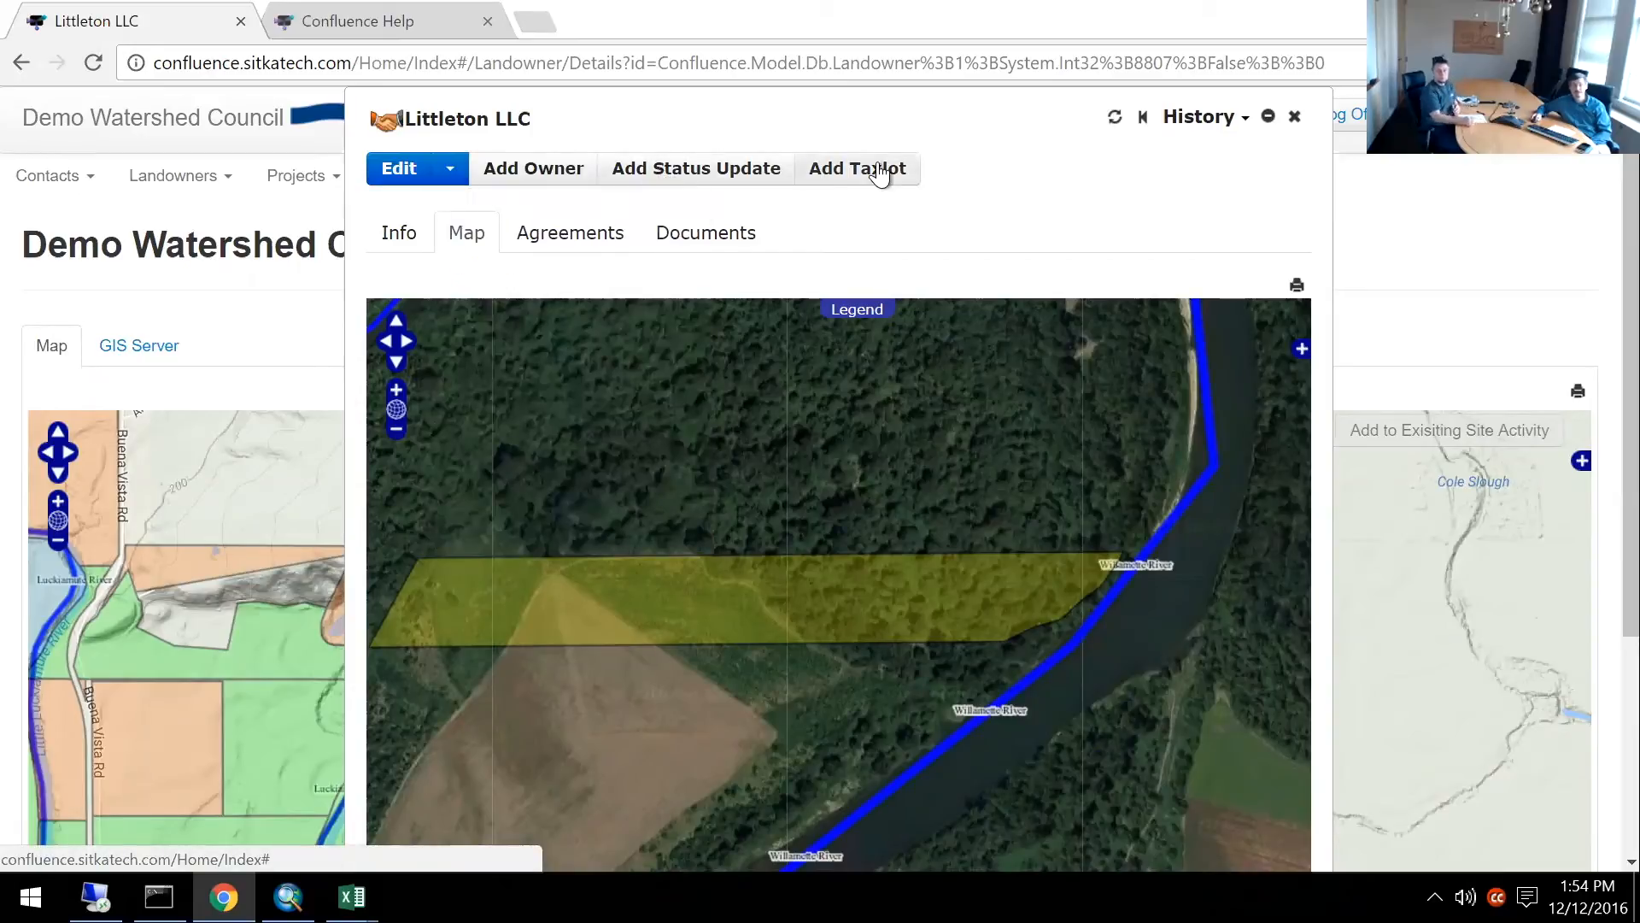
click(450, 168)
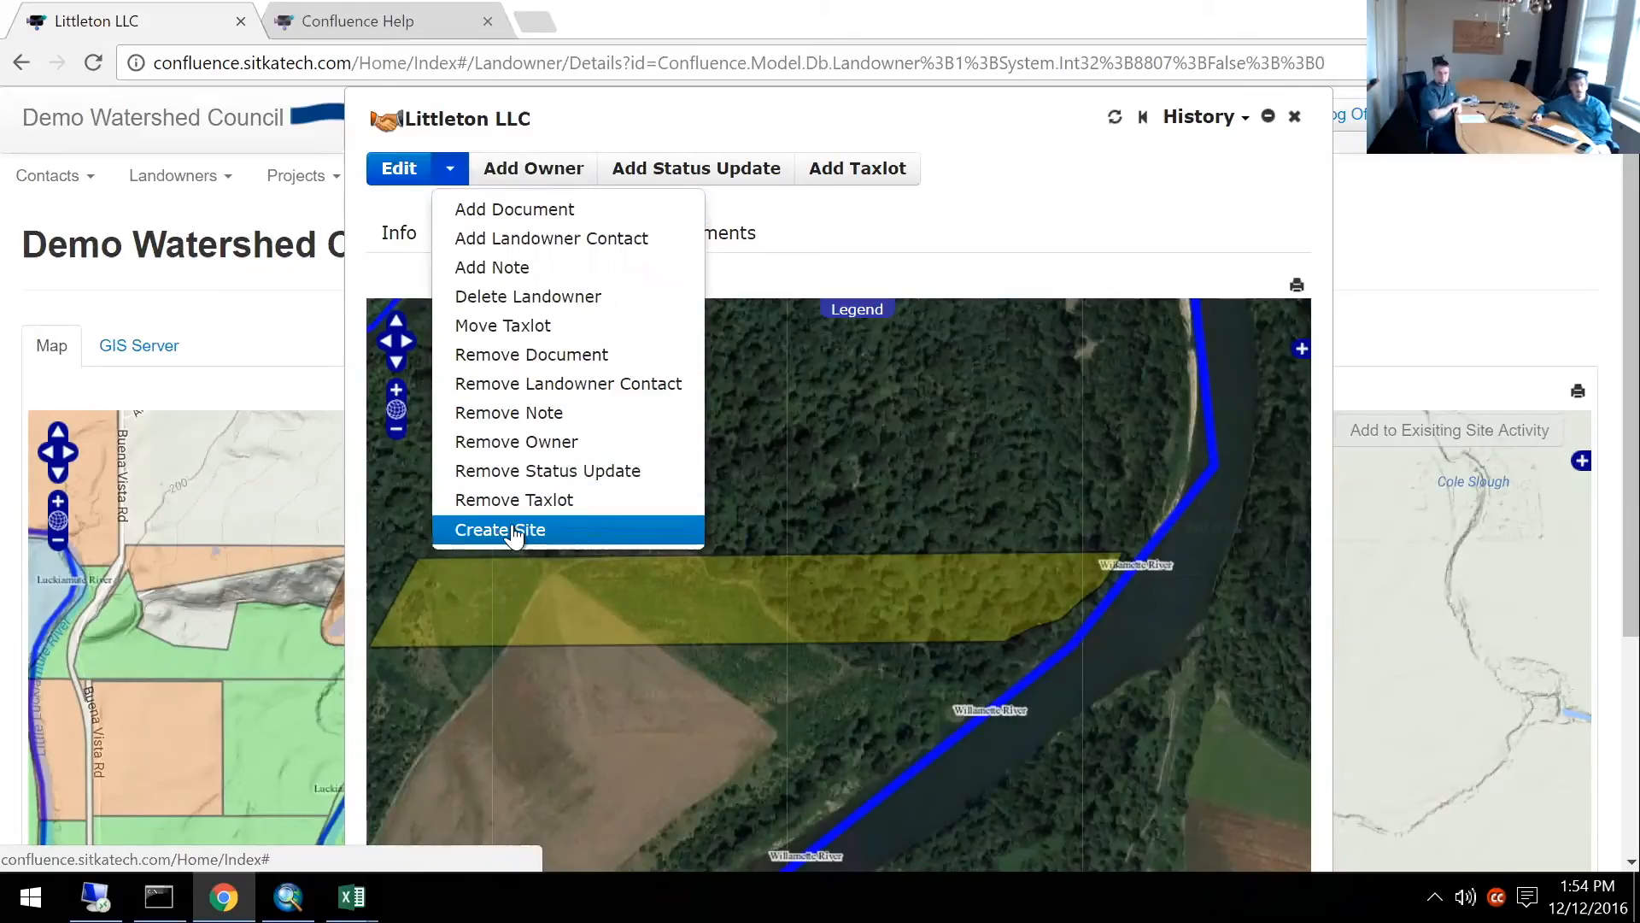
click(812, 229)
click(598, 233)
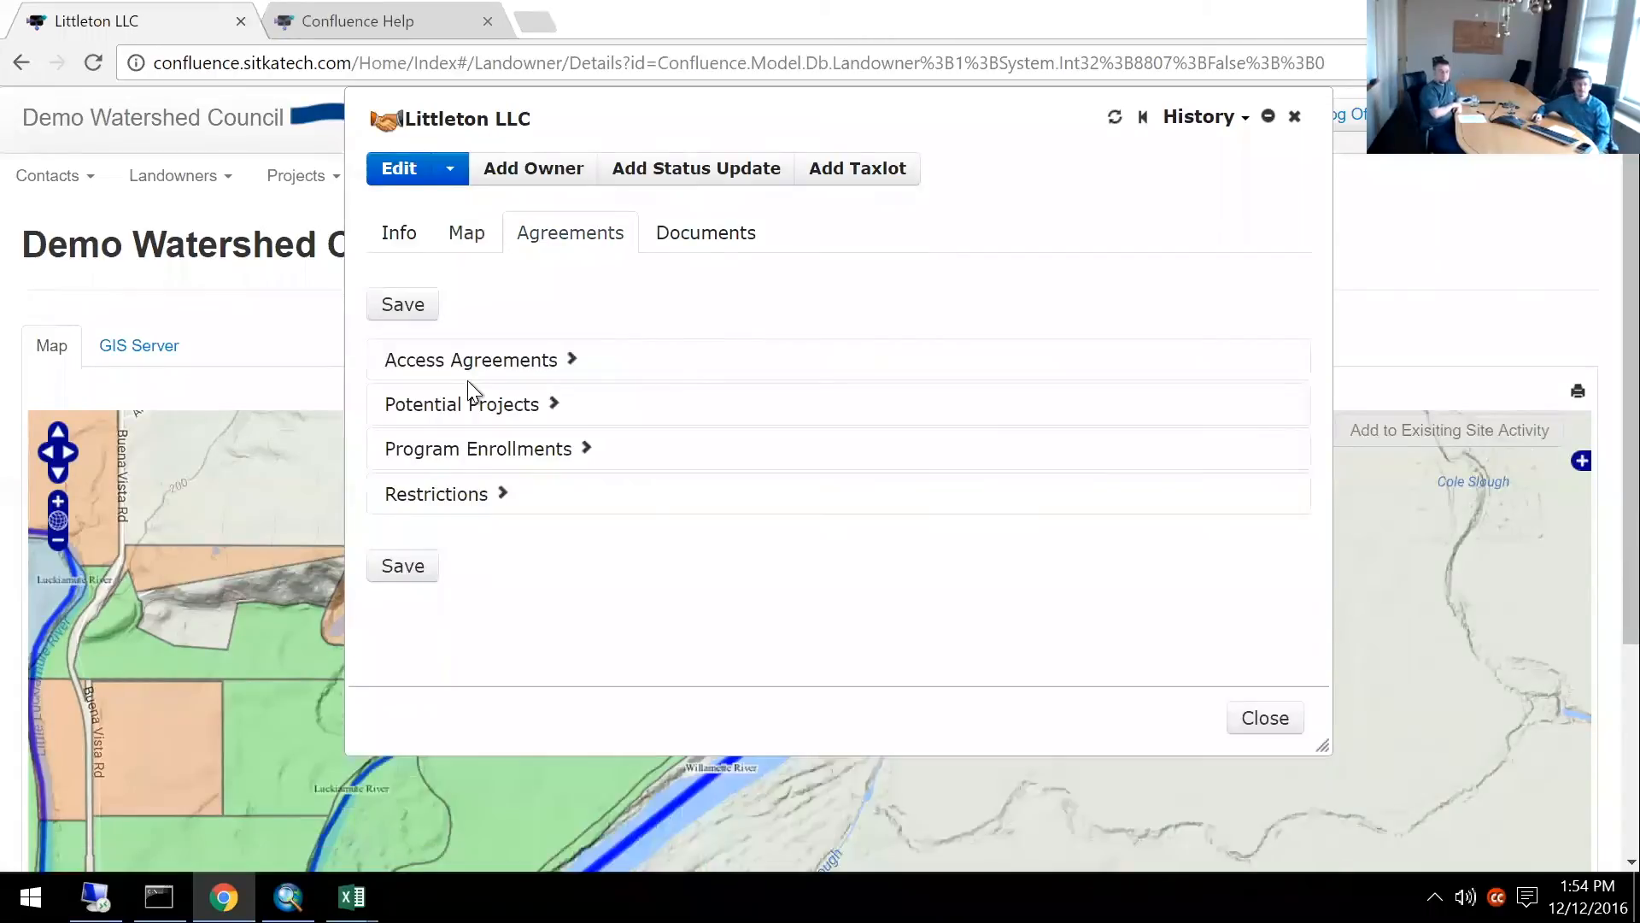
Set all of Littleton LLC's access agreements to Yes at once and save them.
click(473, 379)
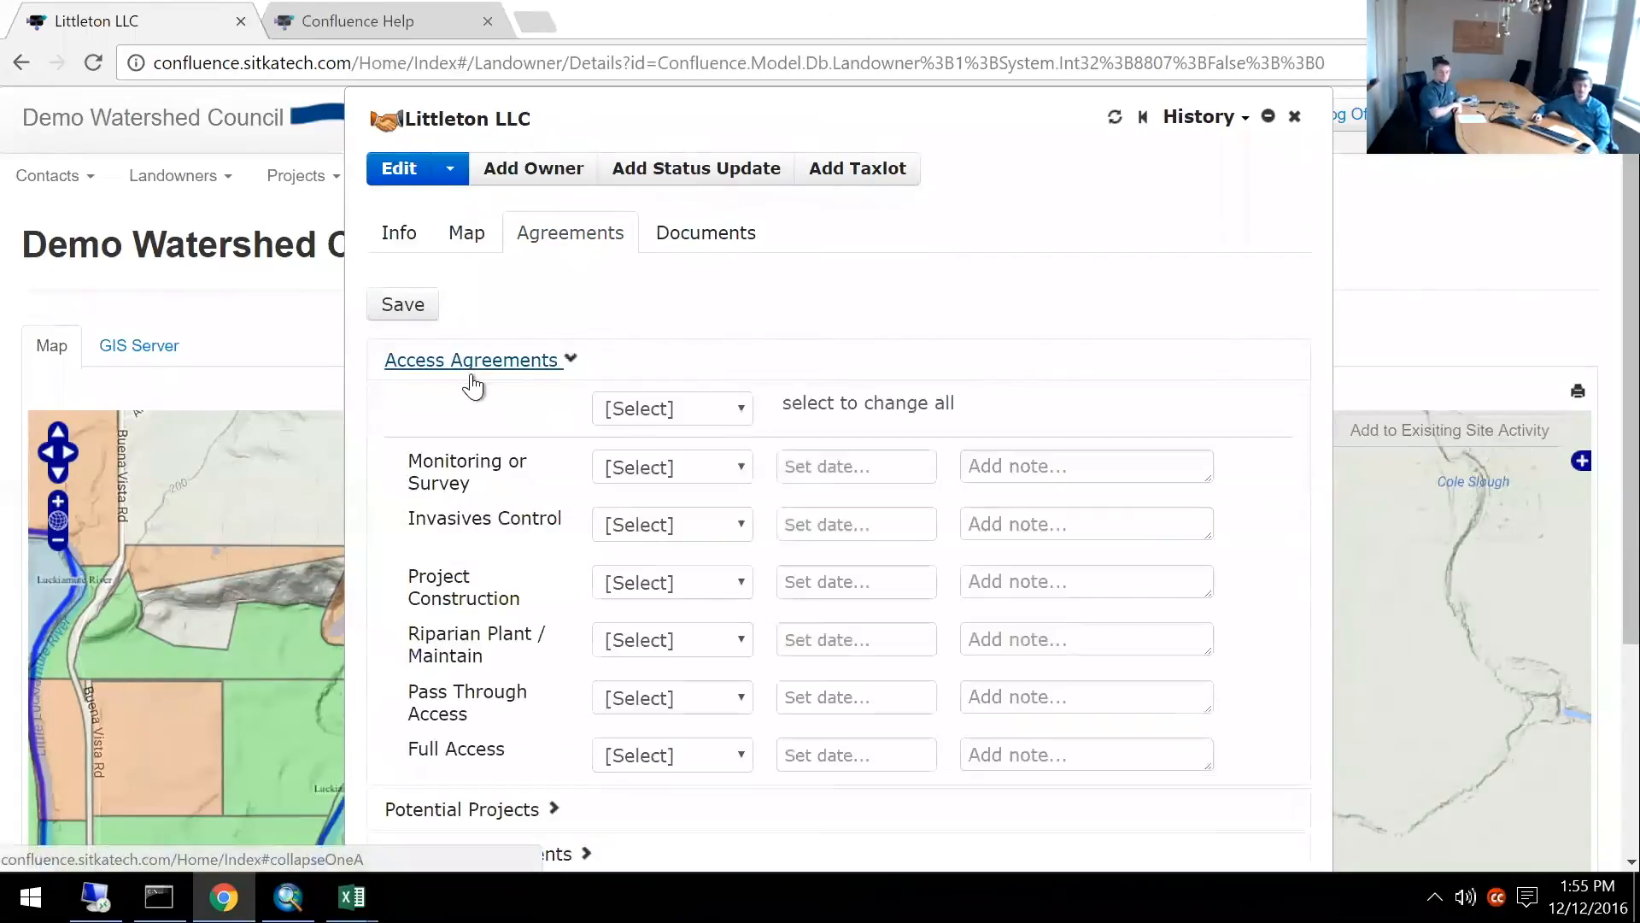
click(649, 408)
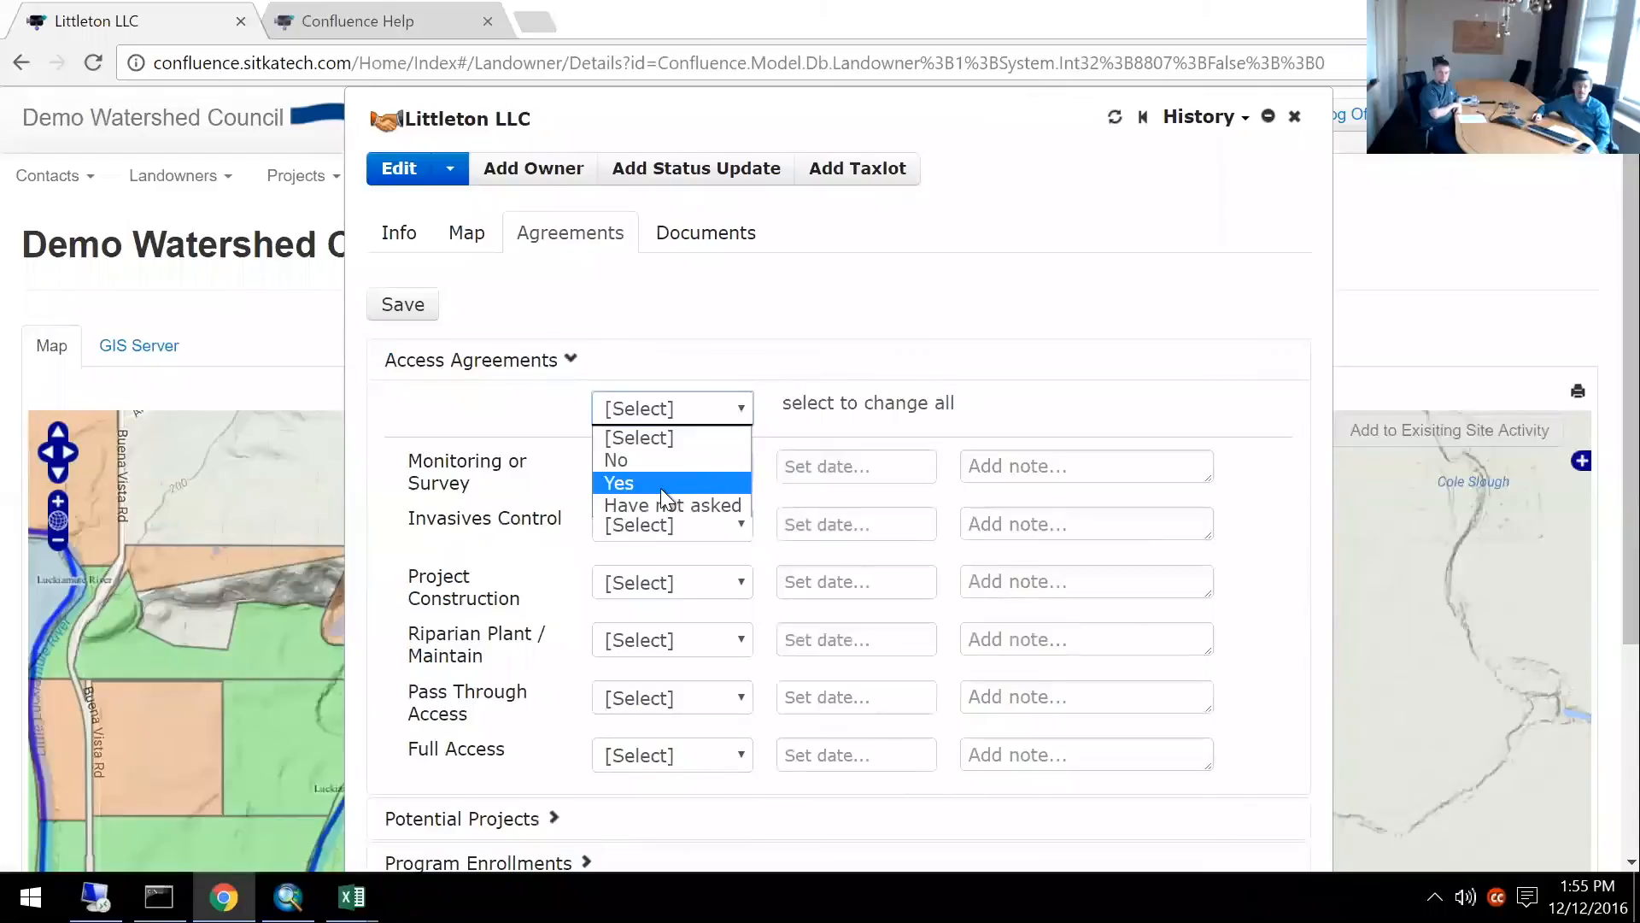
click(663, 485)
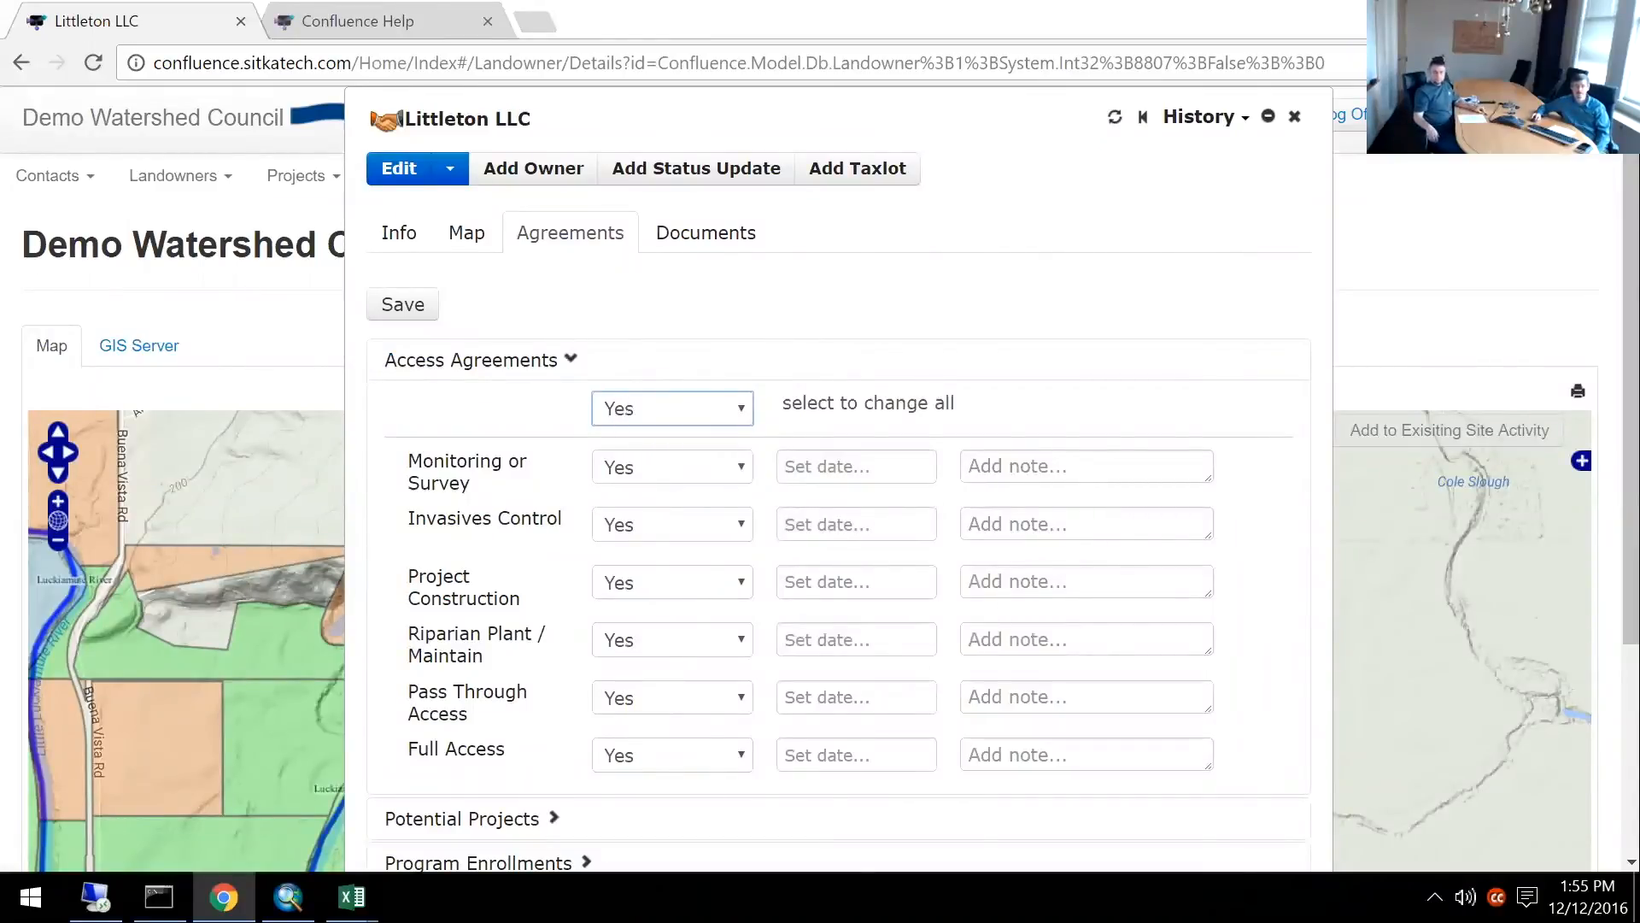
click(423, 312)
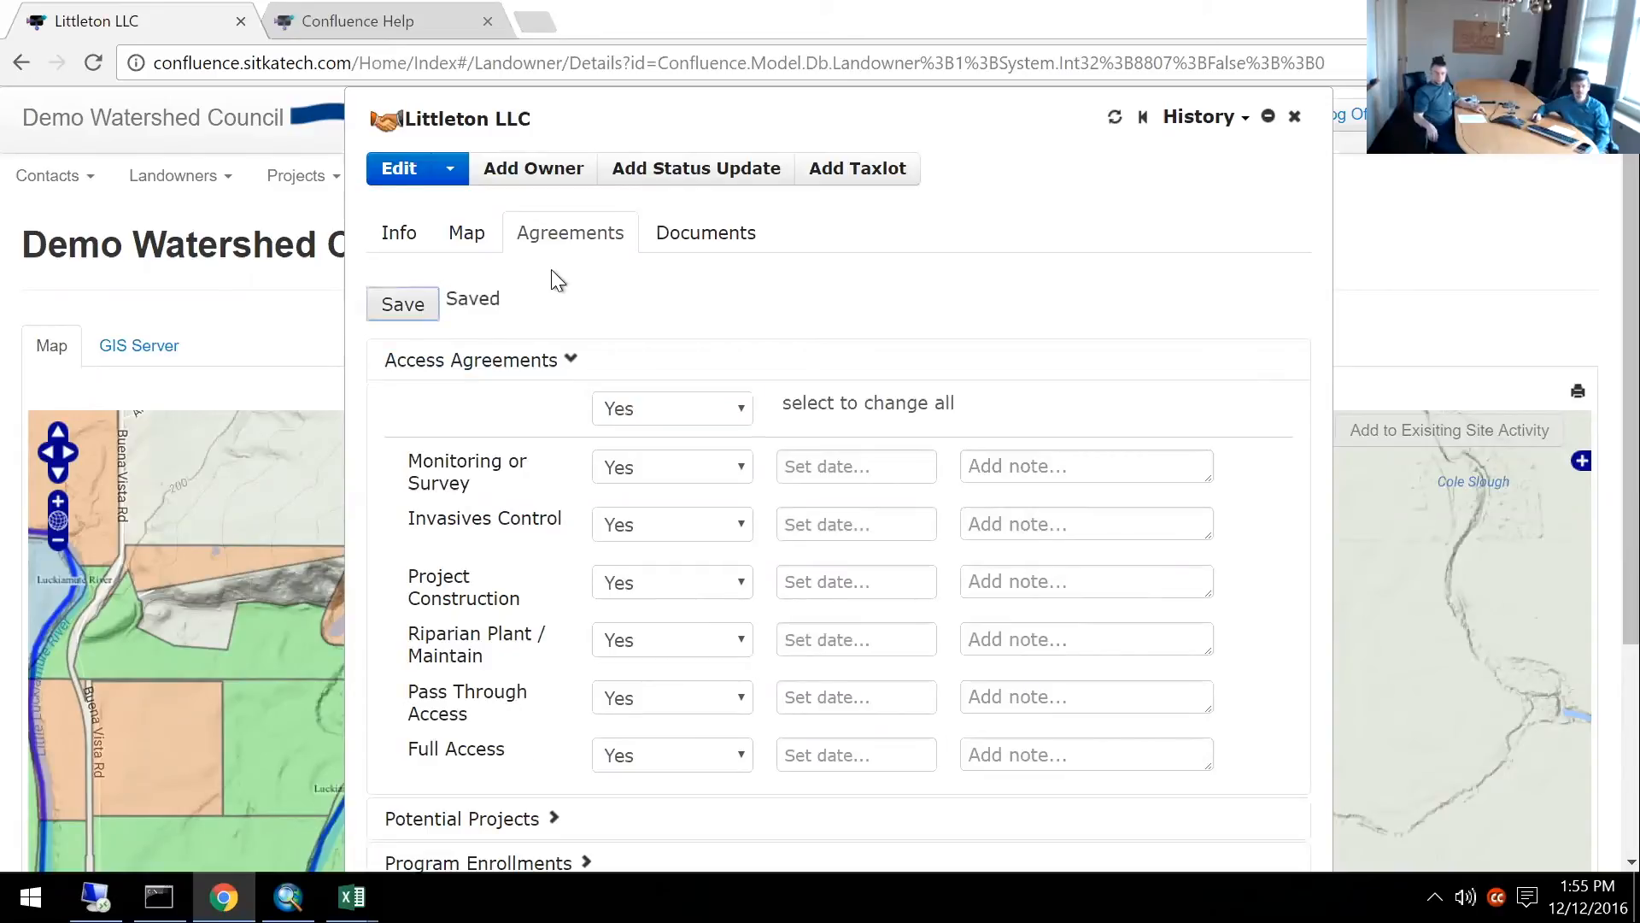
click(477, 360)
Under Potential Projects, set Fencing to Considering with the date 12/13/2016, and set Revegetation Maintenance to Yes.
click(462, 407)
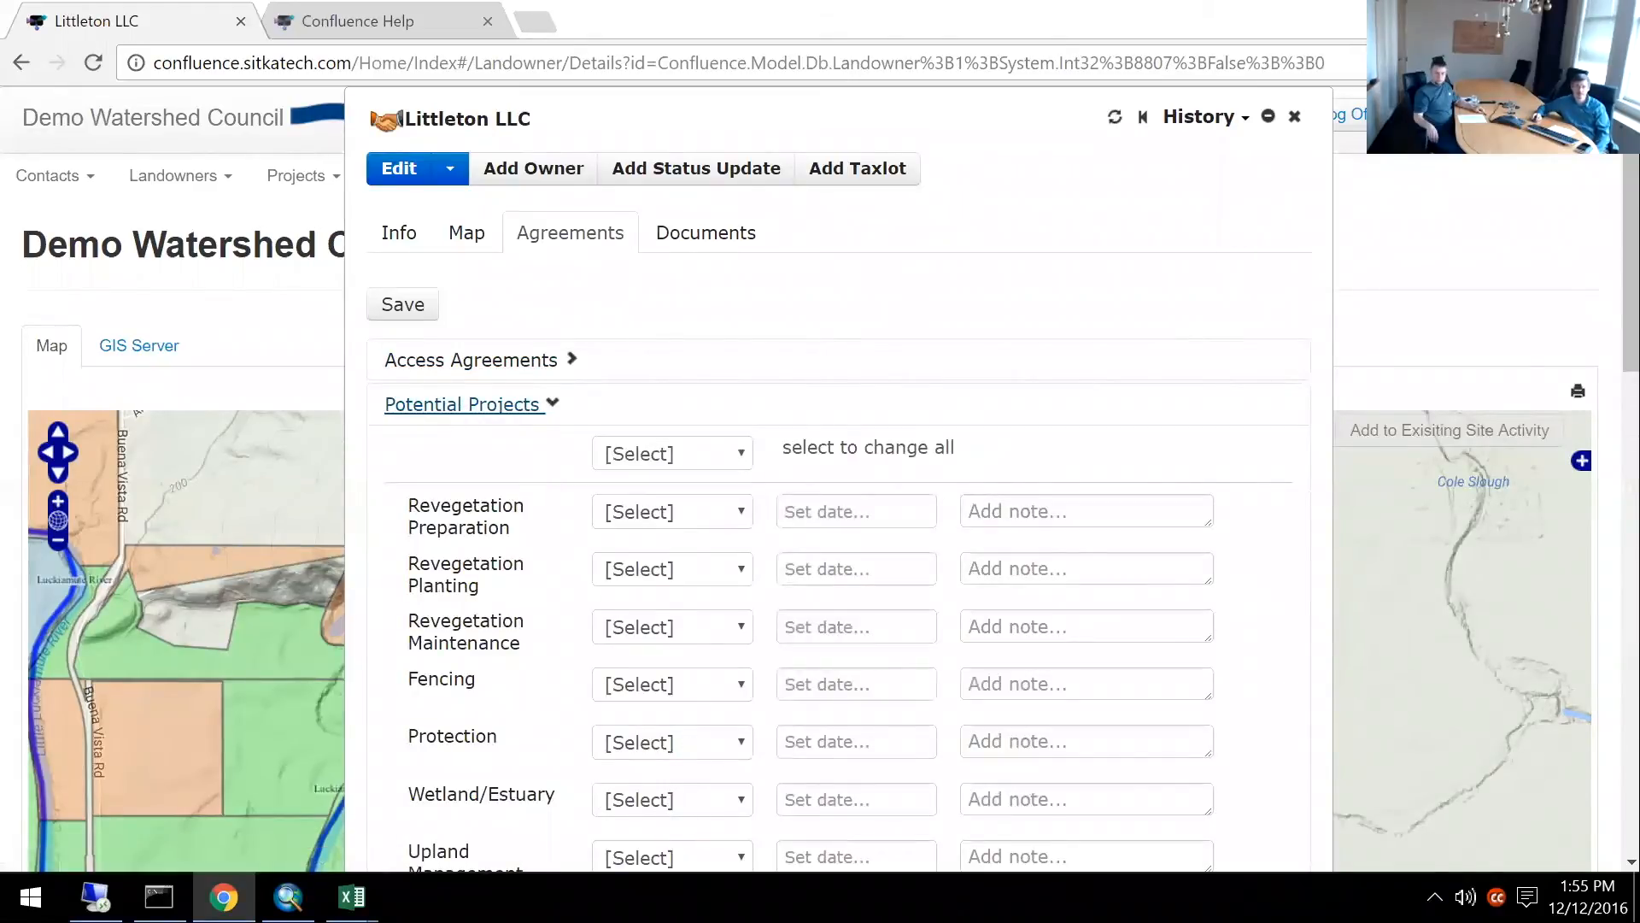
click(665, 692)
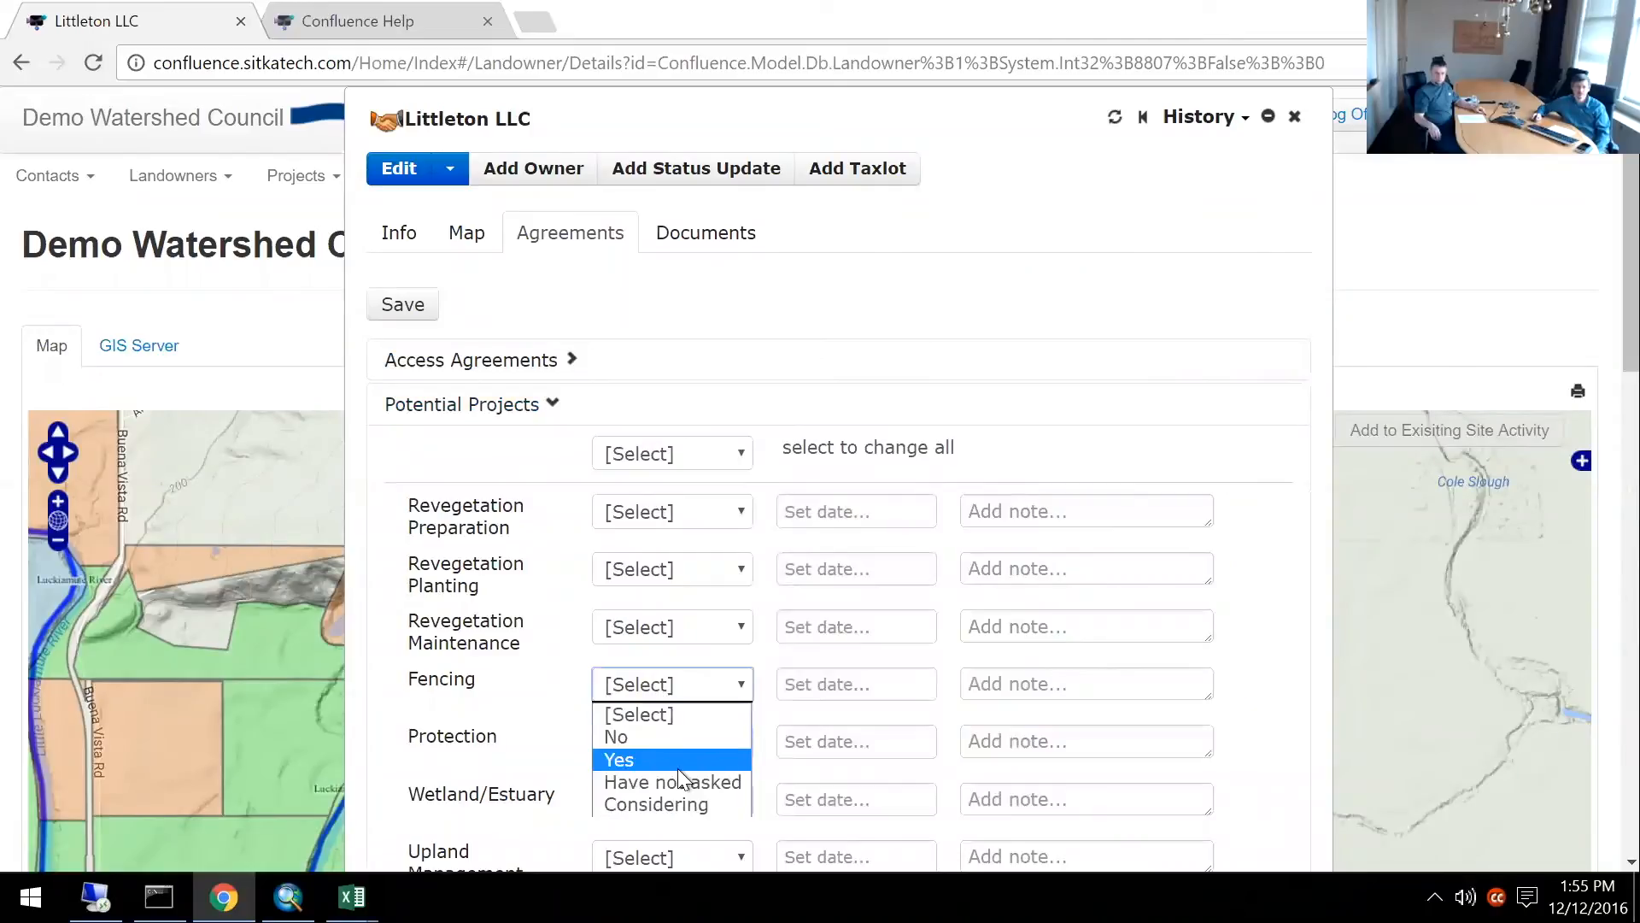
click(685, 804)
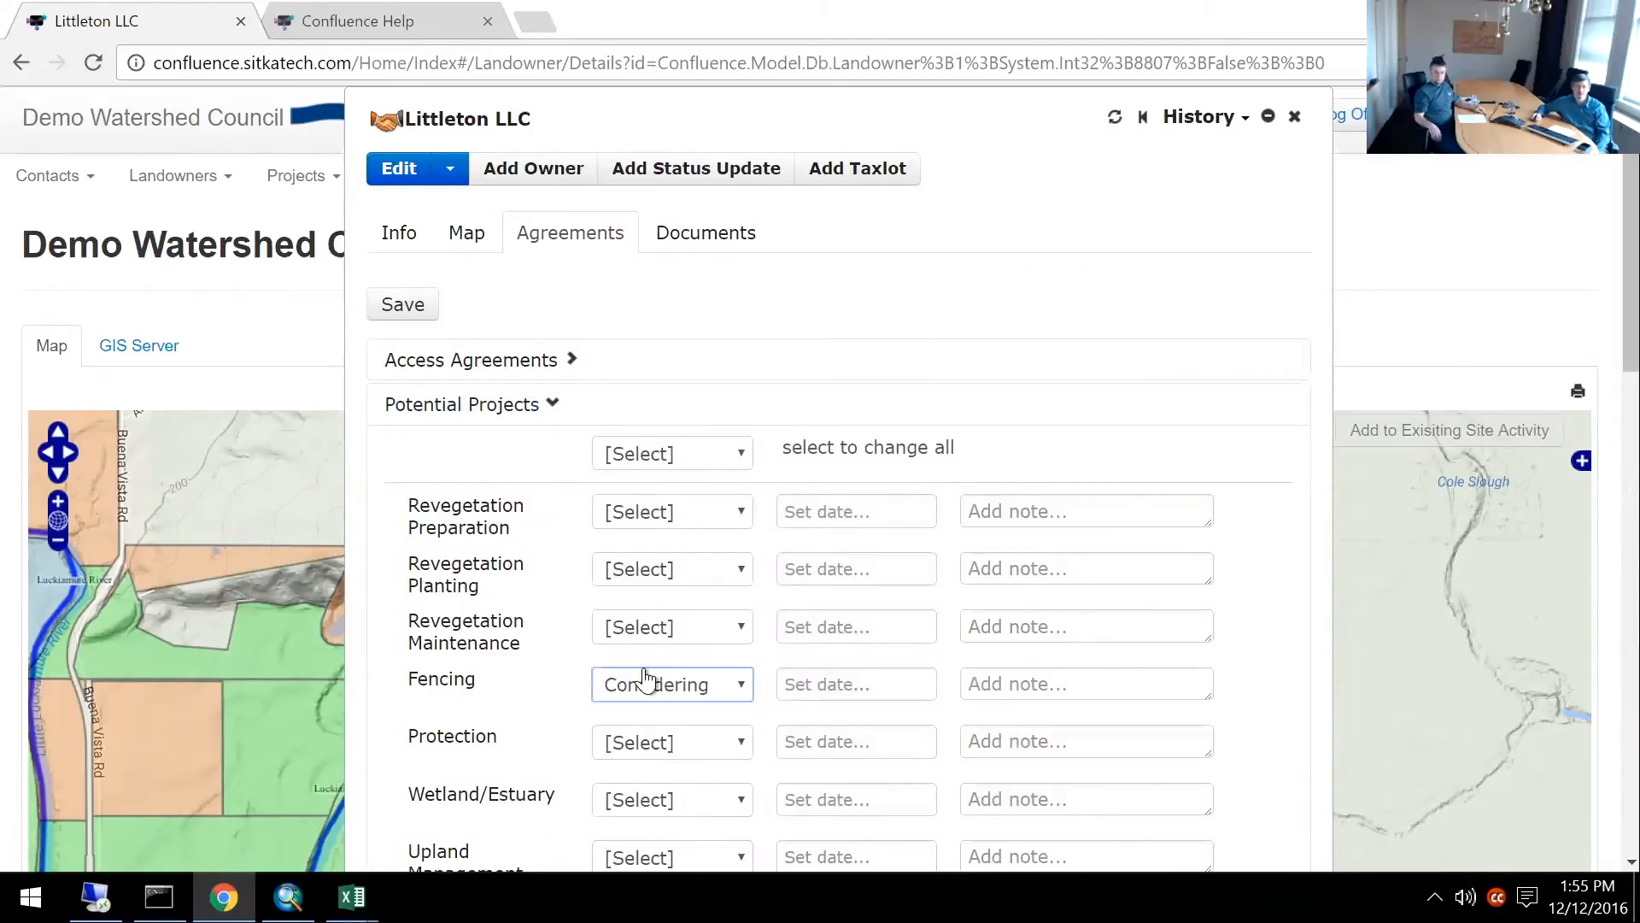
click(660, 636)
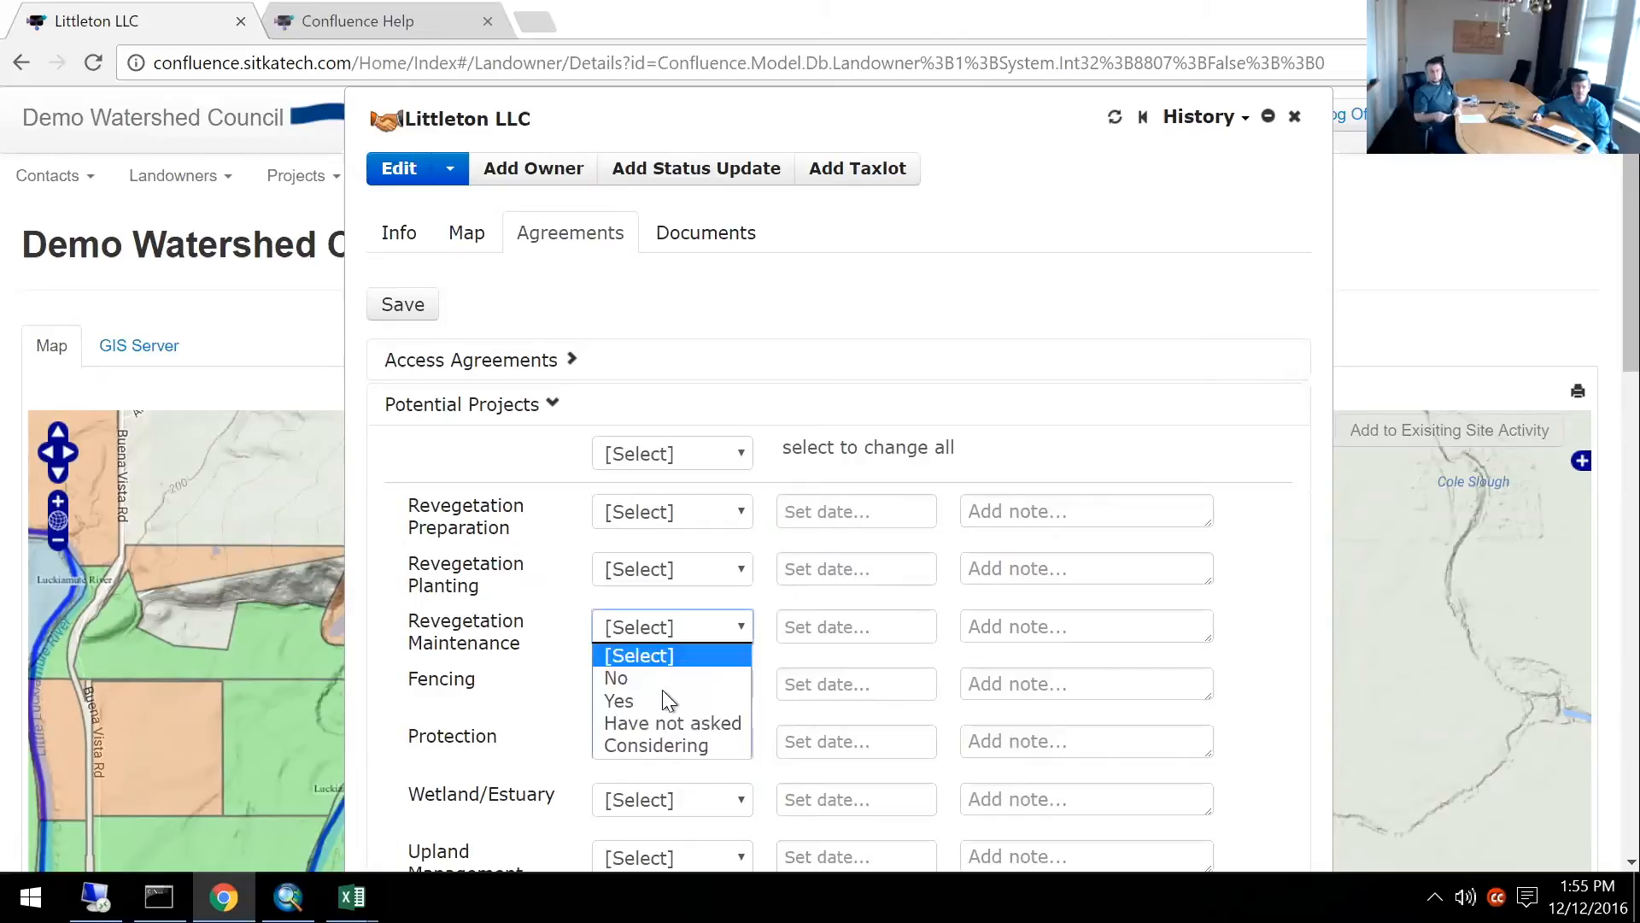
click(663, 700)
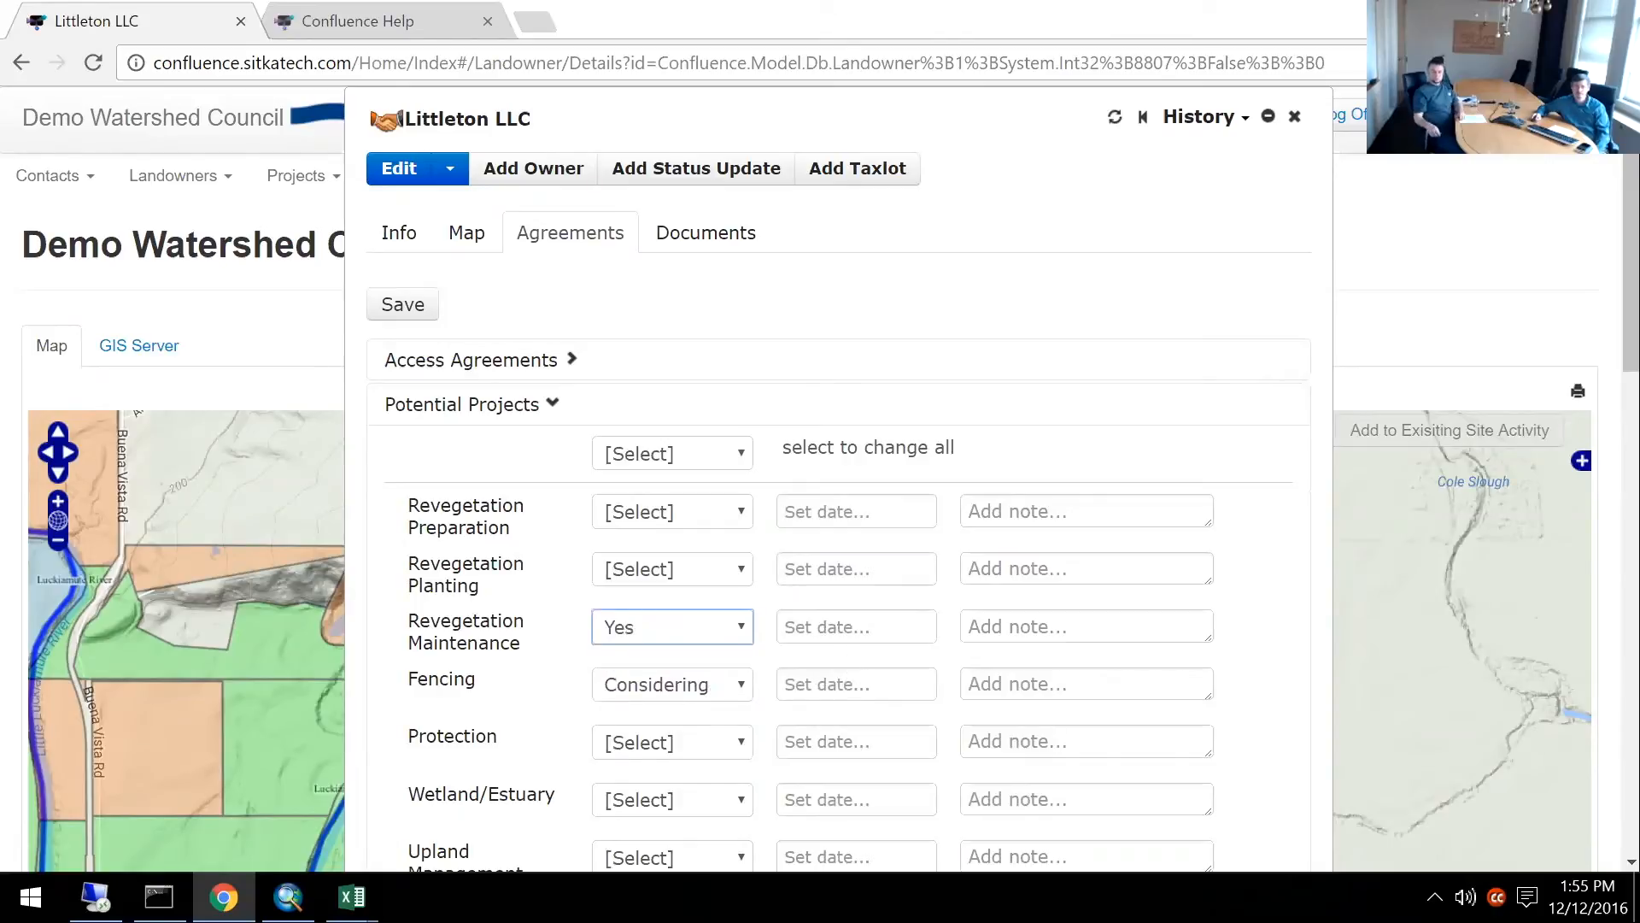
click(854, 683)
click(901, 578)
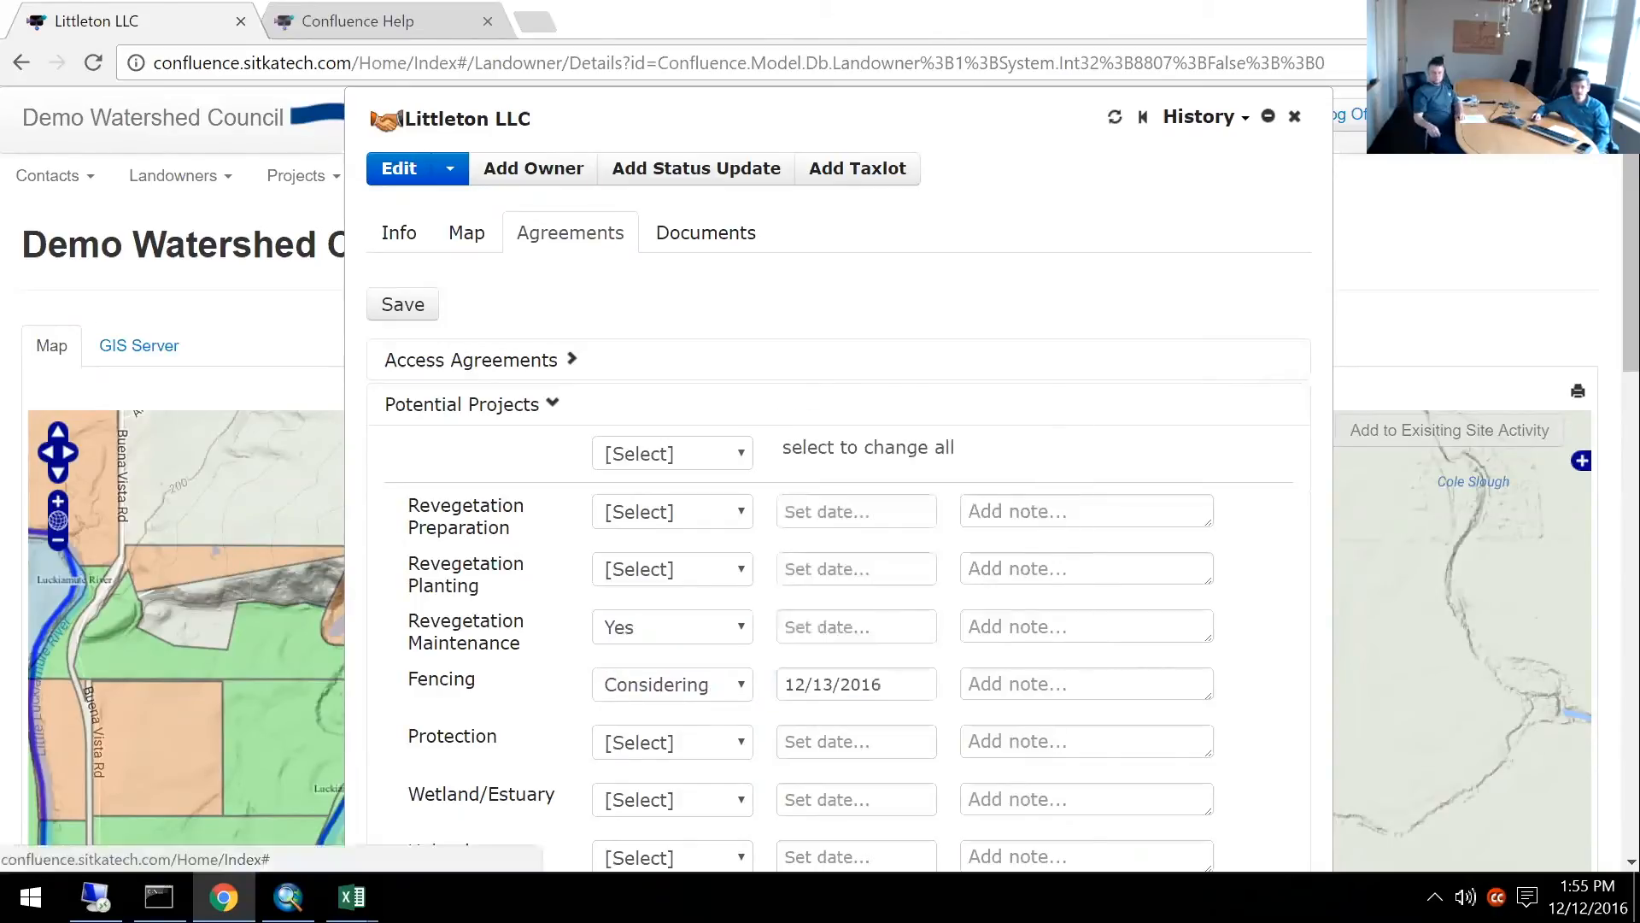
Set the Revegetation Planting and Revegetation Preparation potential projects to Yes.
click(662, 569)
click(669, 644)
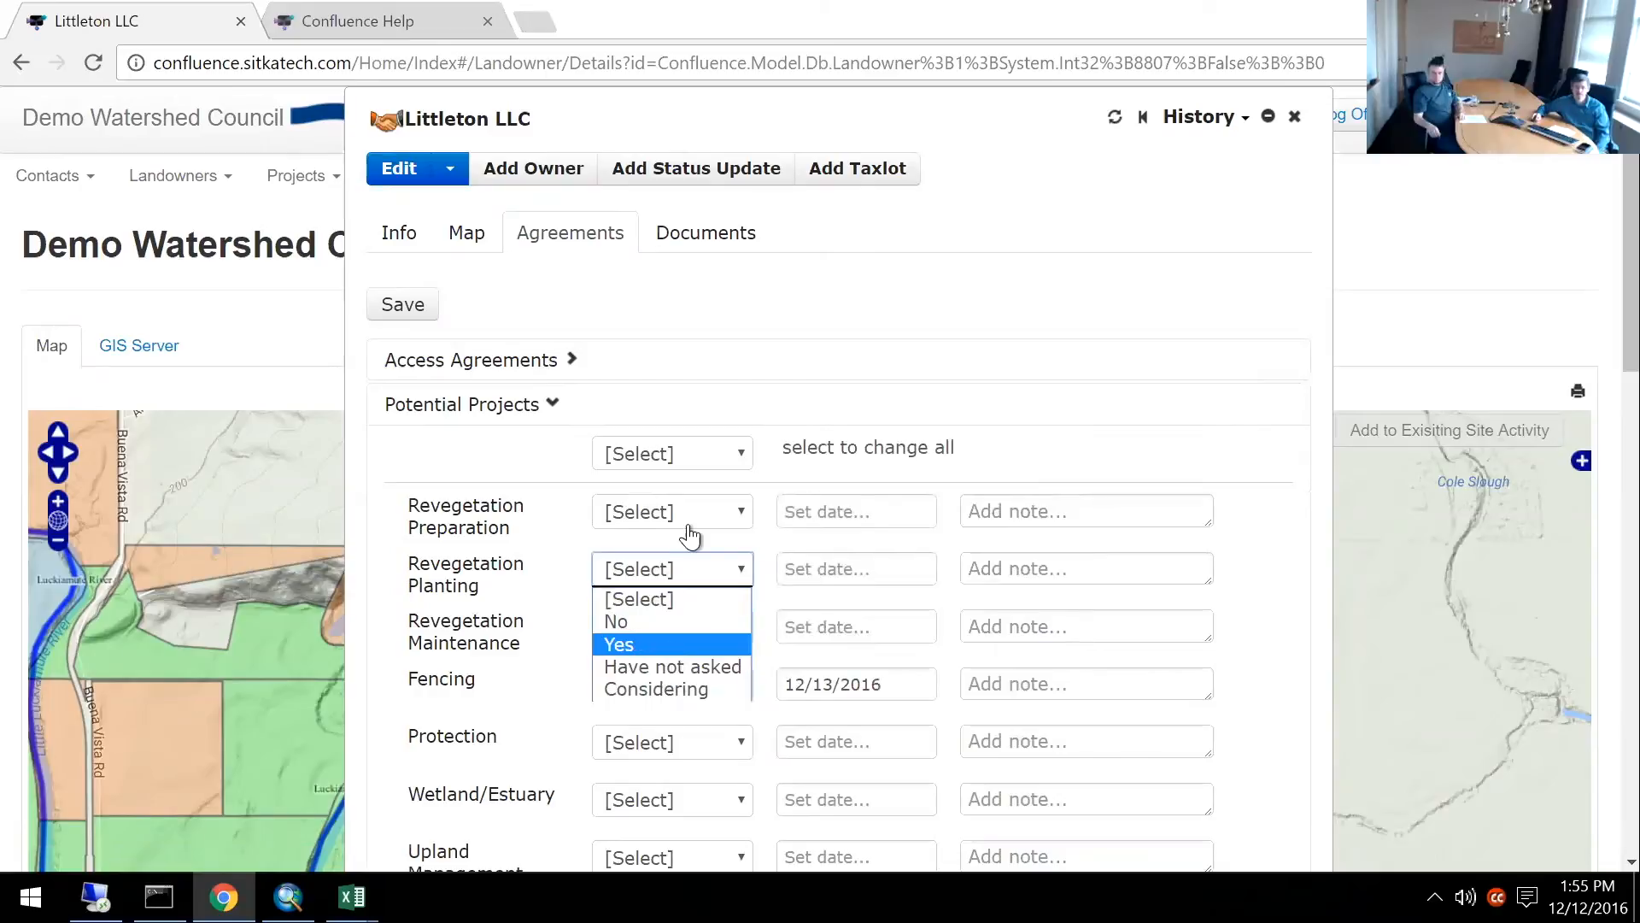
click(683, 516)
click(619, 585)
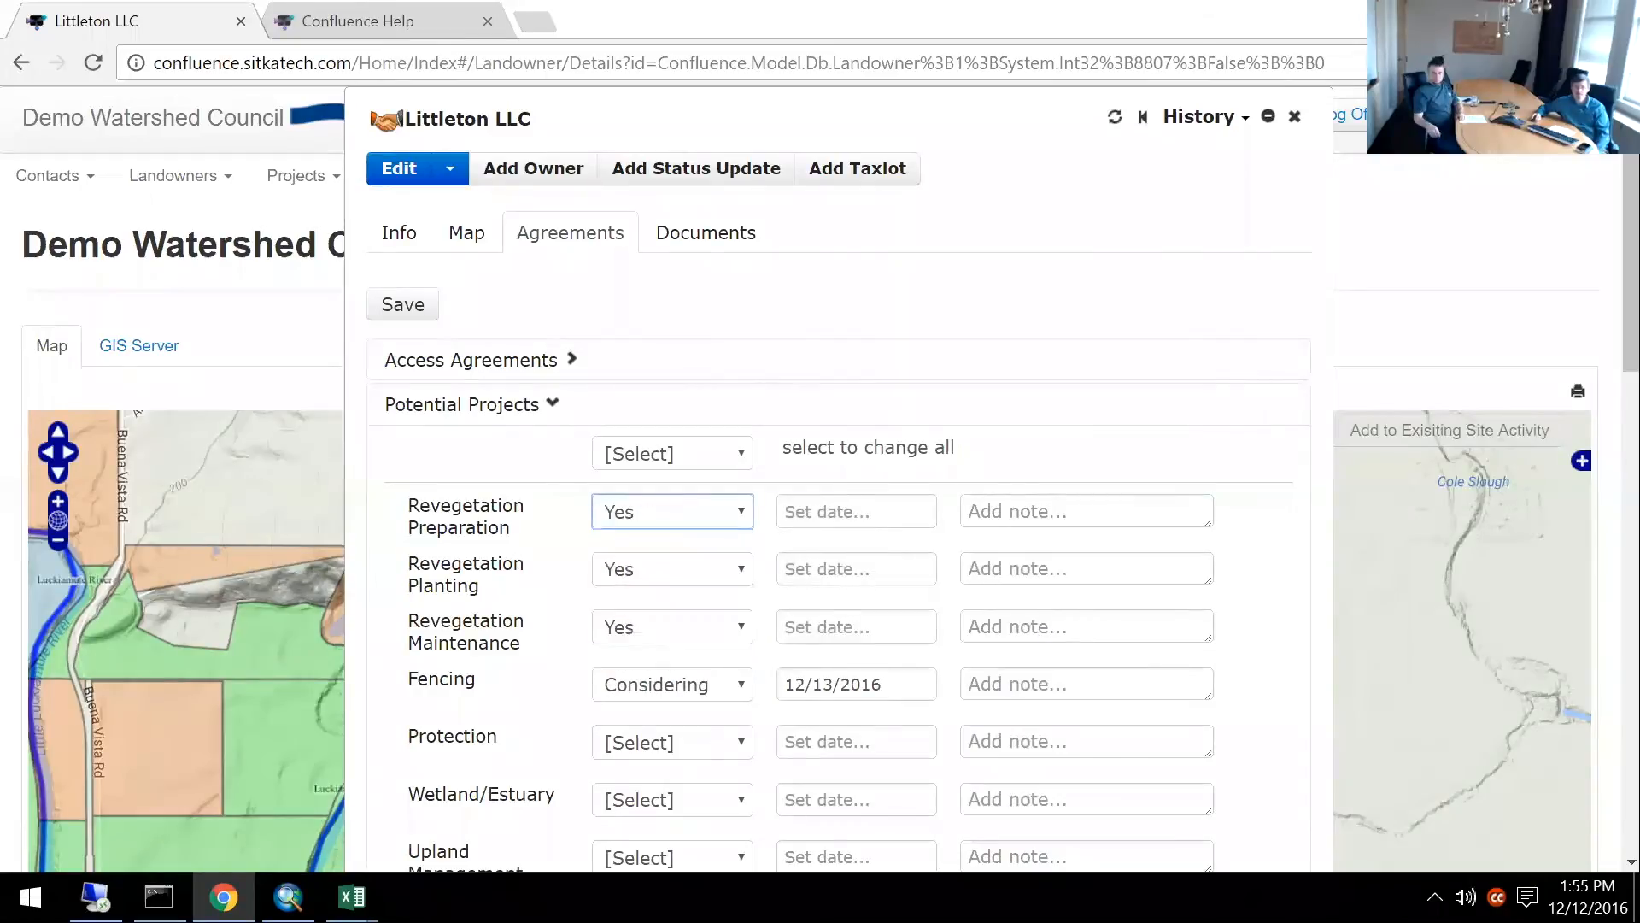
Date the Revegetation Maintenance, Planting and Preparation entries 12/13/2016 and save the potential projects.
click(888, 632)
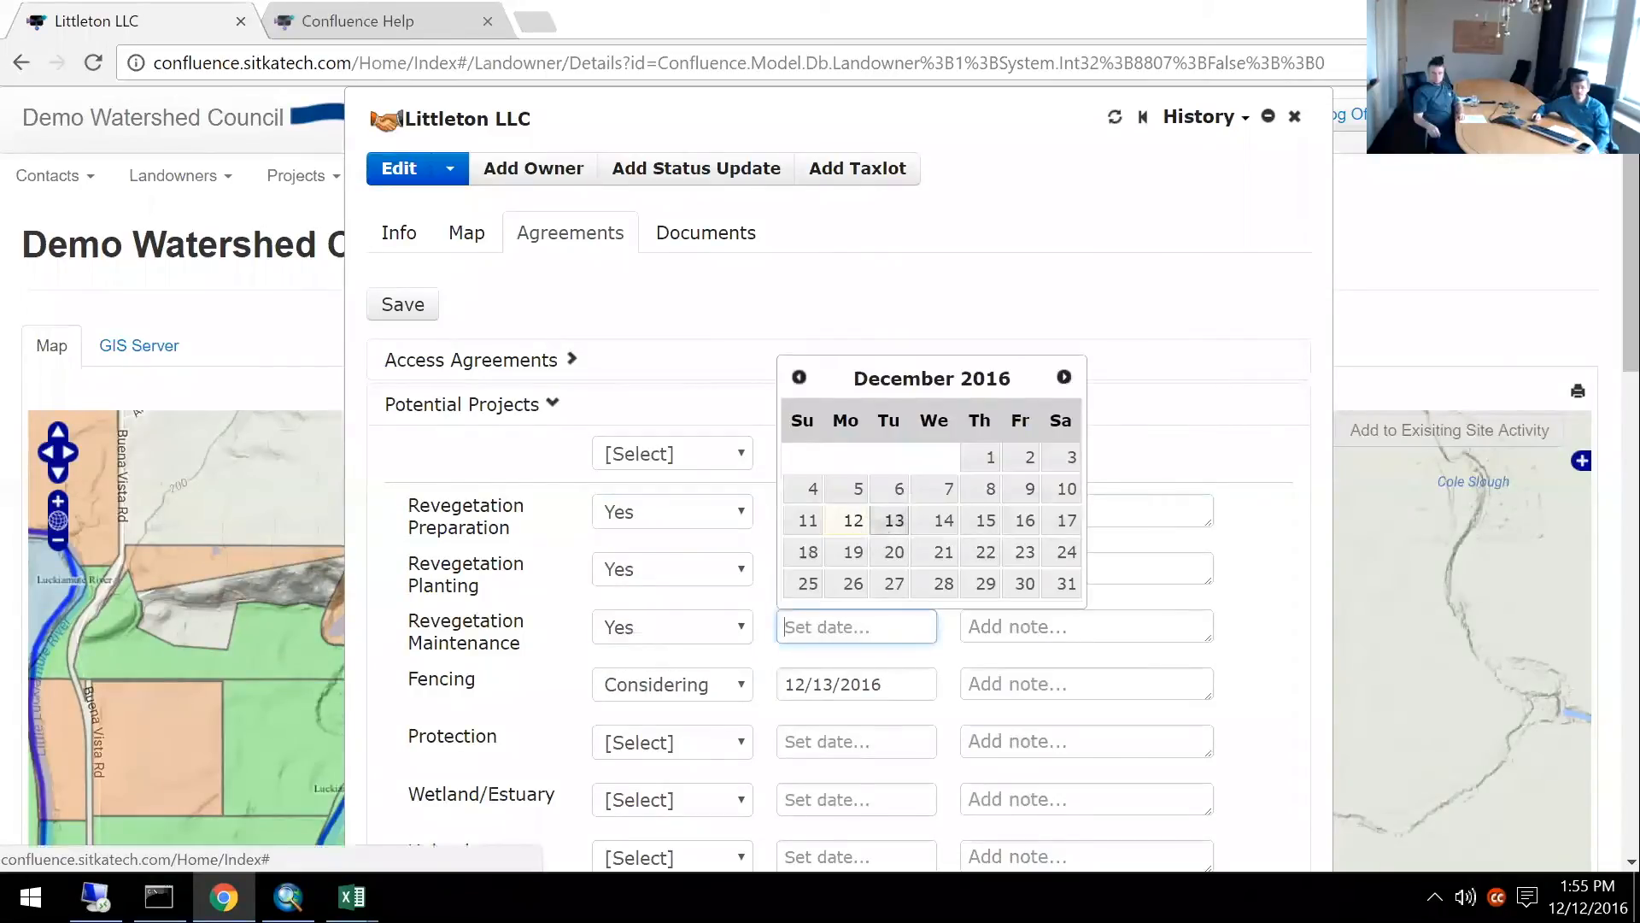
click(894, 520)
click(854, 568)
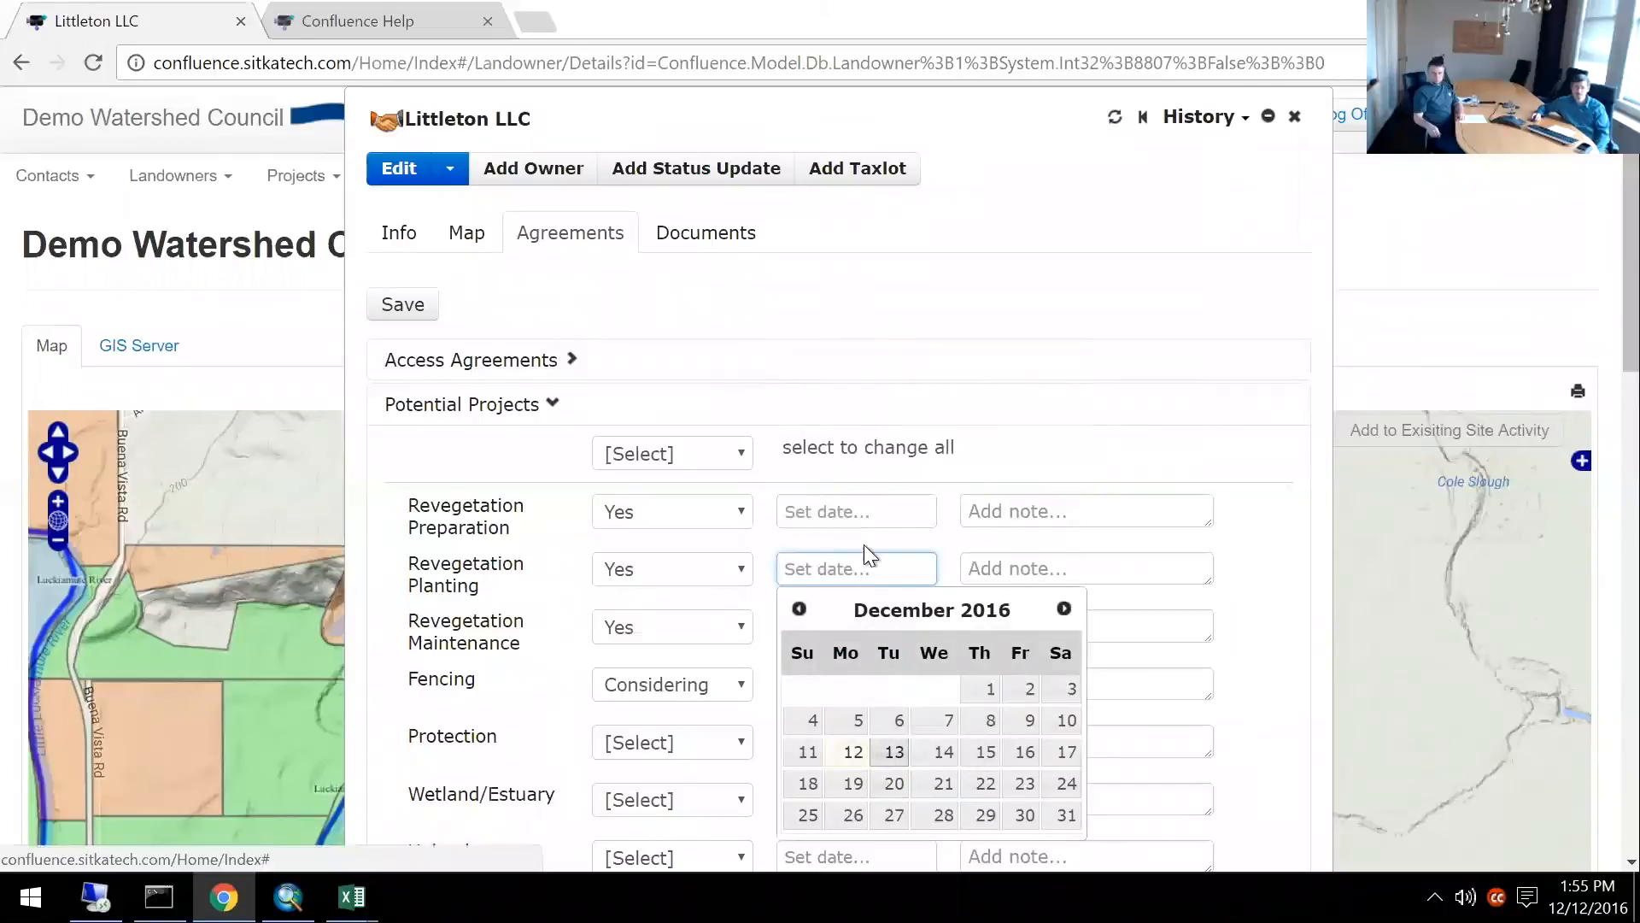
click(894, 752)
click(854, 510)
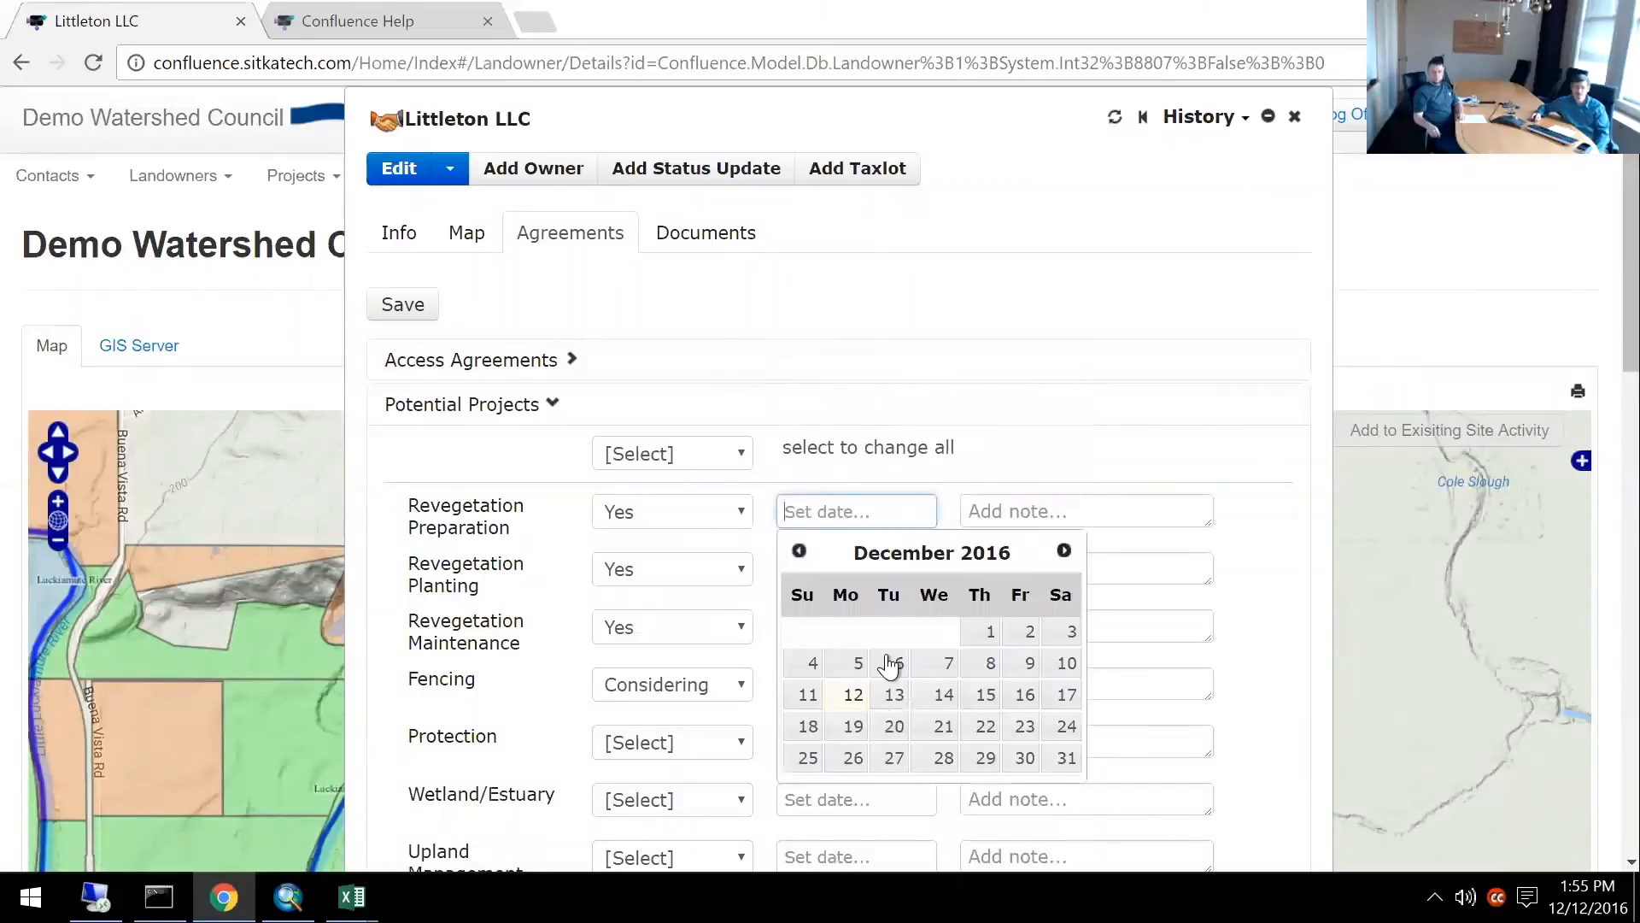
click(895, 704)
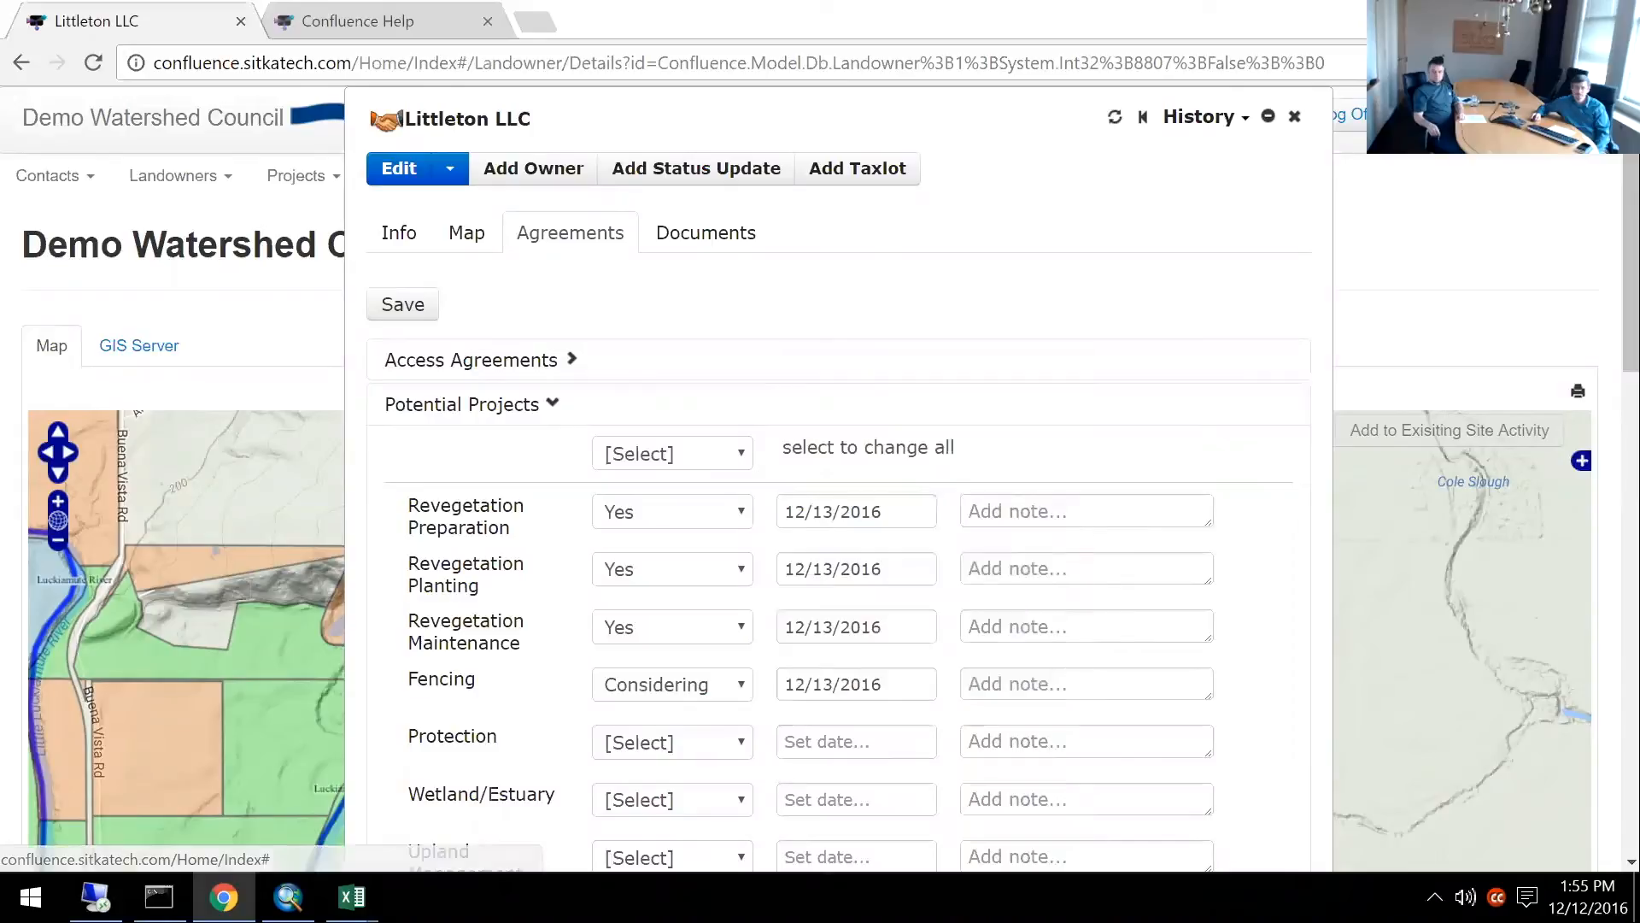
click(410, 312)
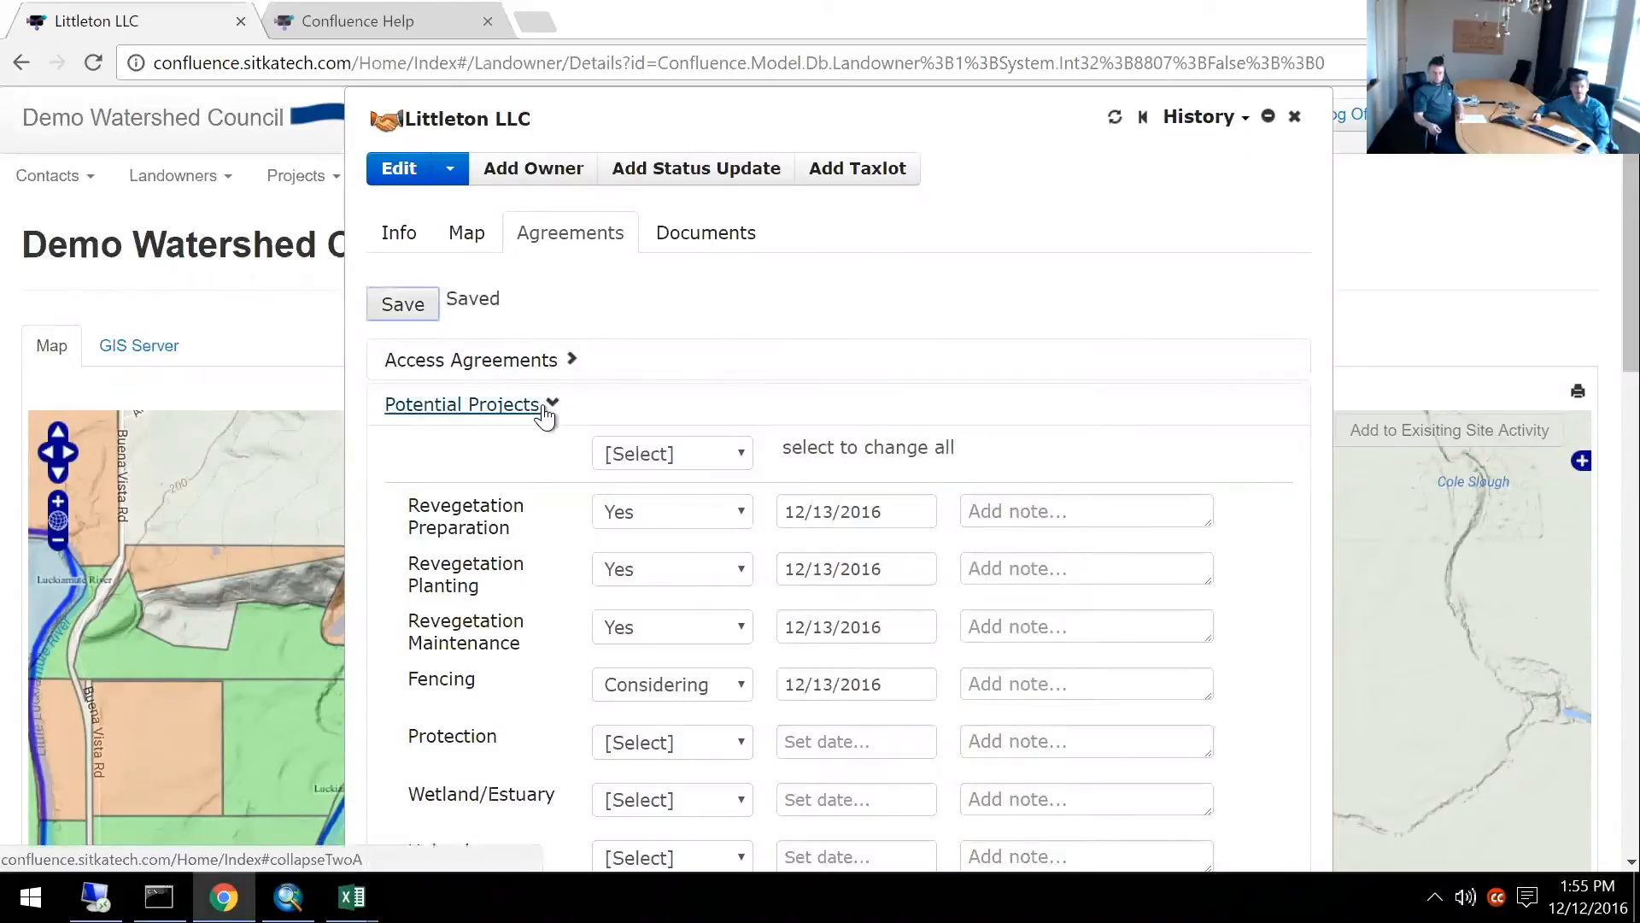
click(545, 408)
Under Program Enrollments, set the landowner's CRP enrollment to Considering.
click(513, 453)
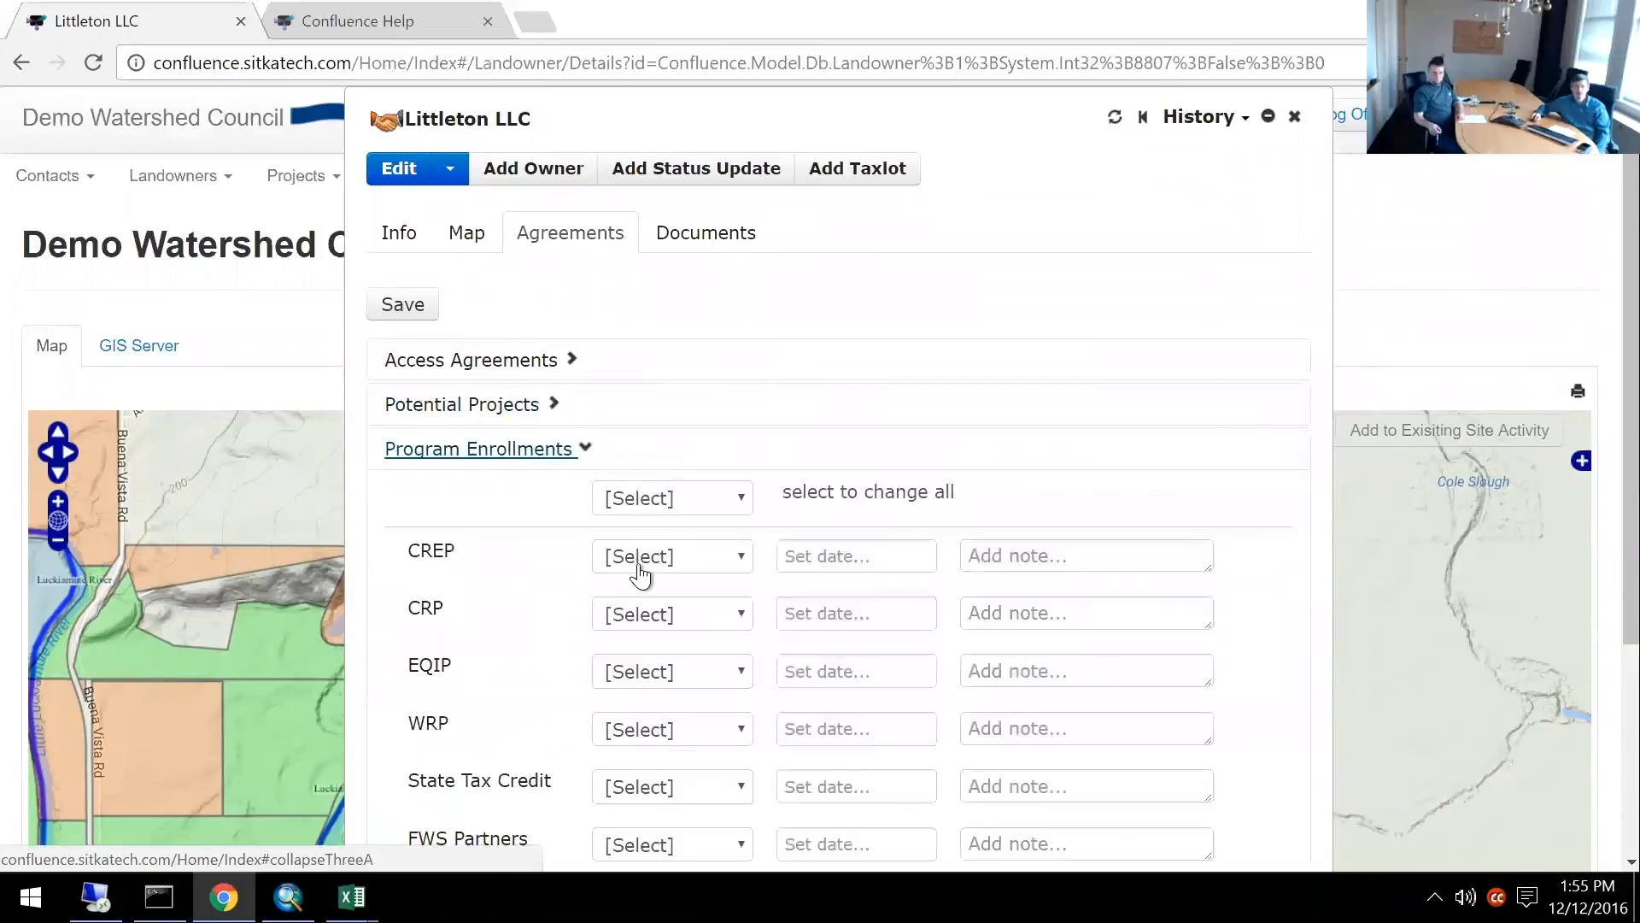
scroll(1230, 495, down, 3)
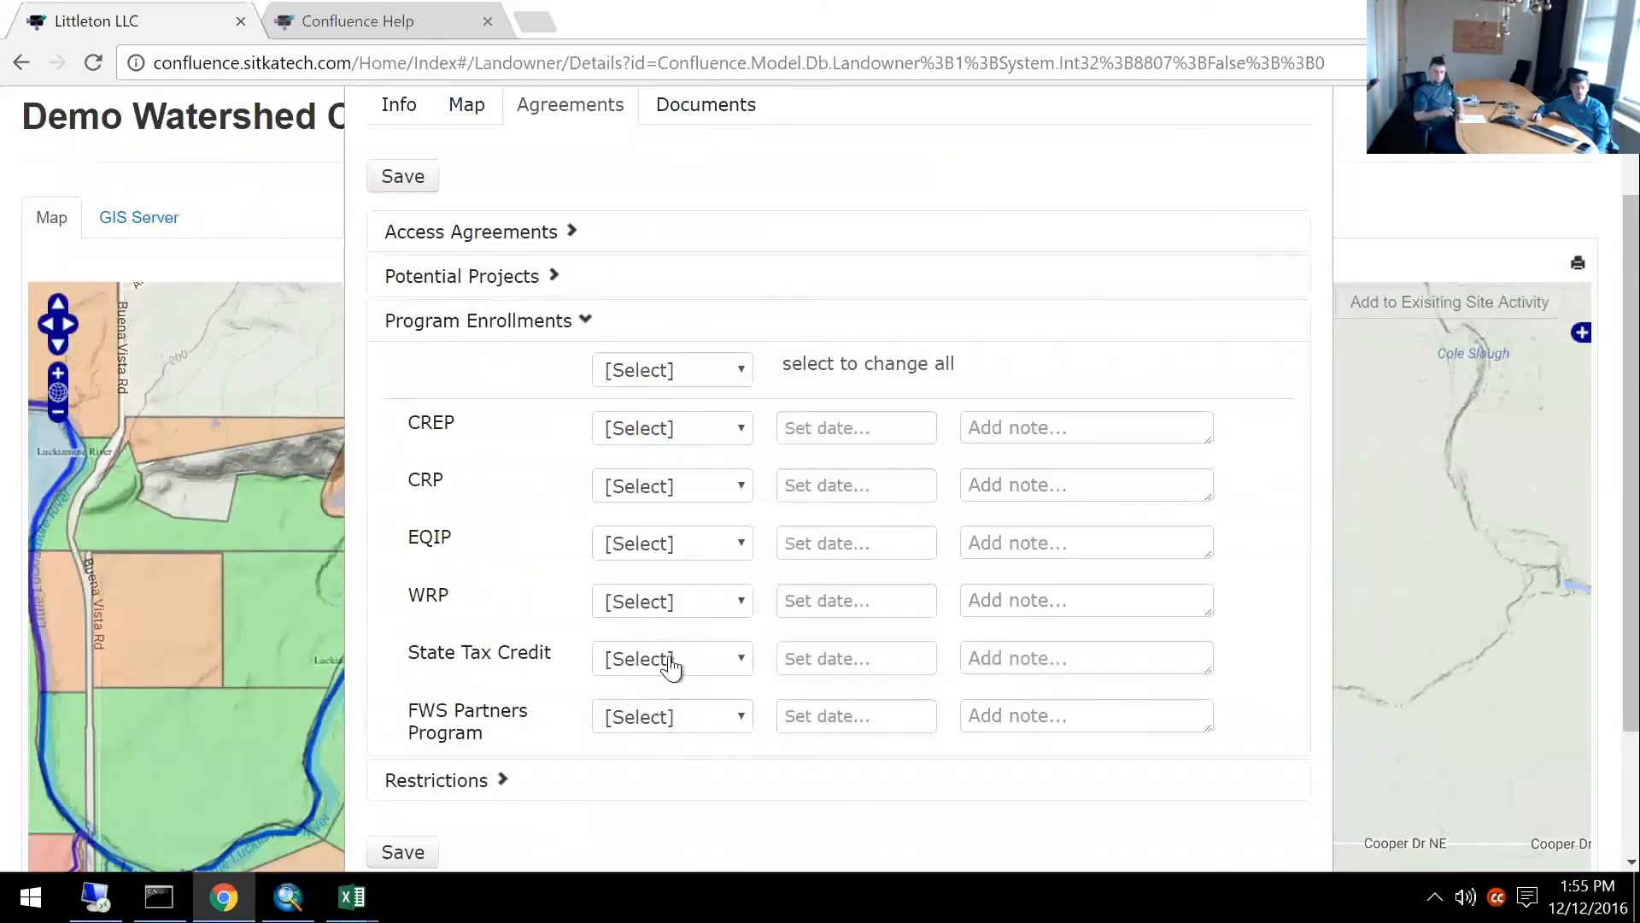
click(672, 486)
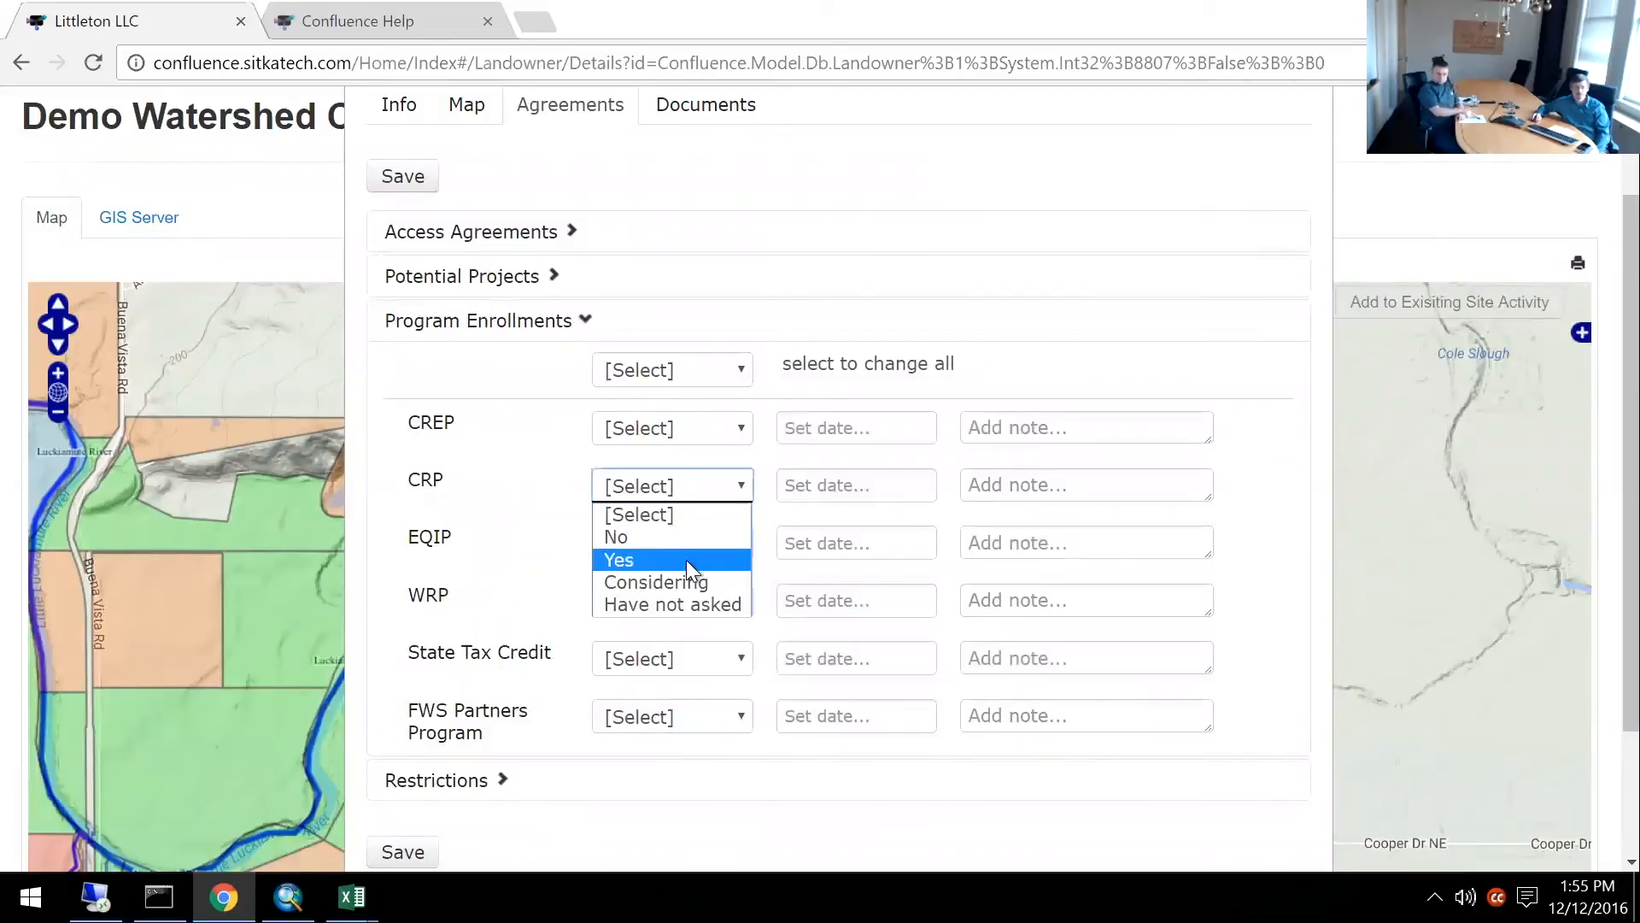
click(693, 581)
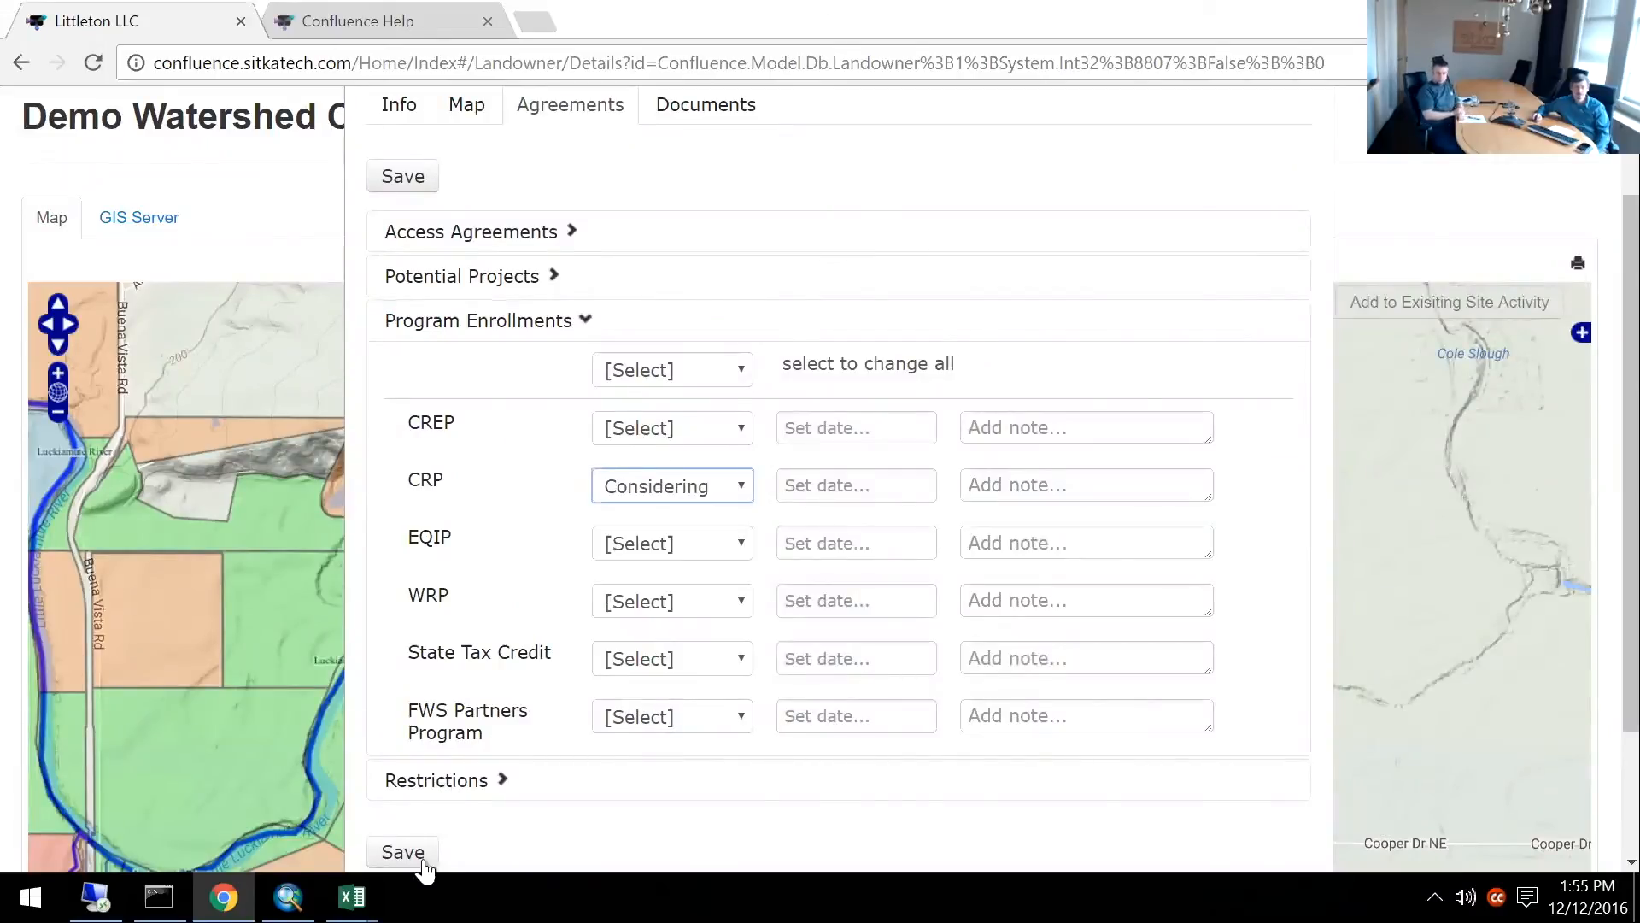
Set all of the landowner's restrictions to No at once and save the agreements.
click(433, 796)
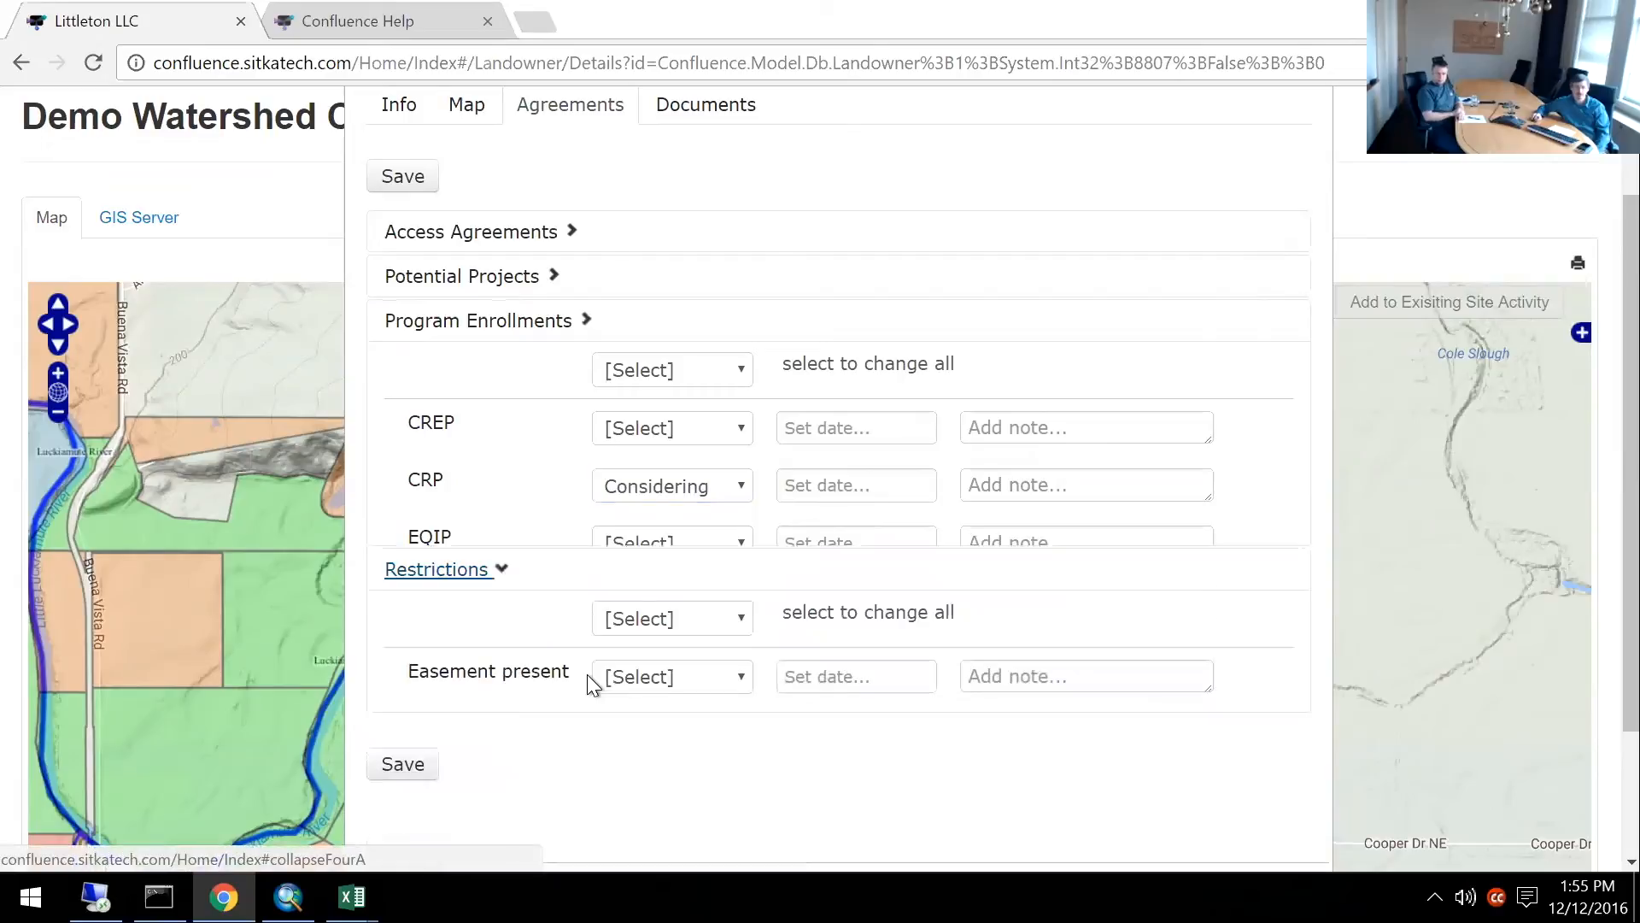
click(682, 248)
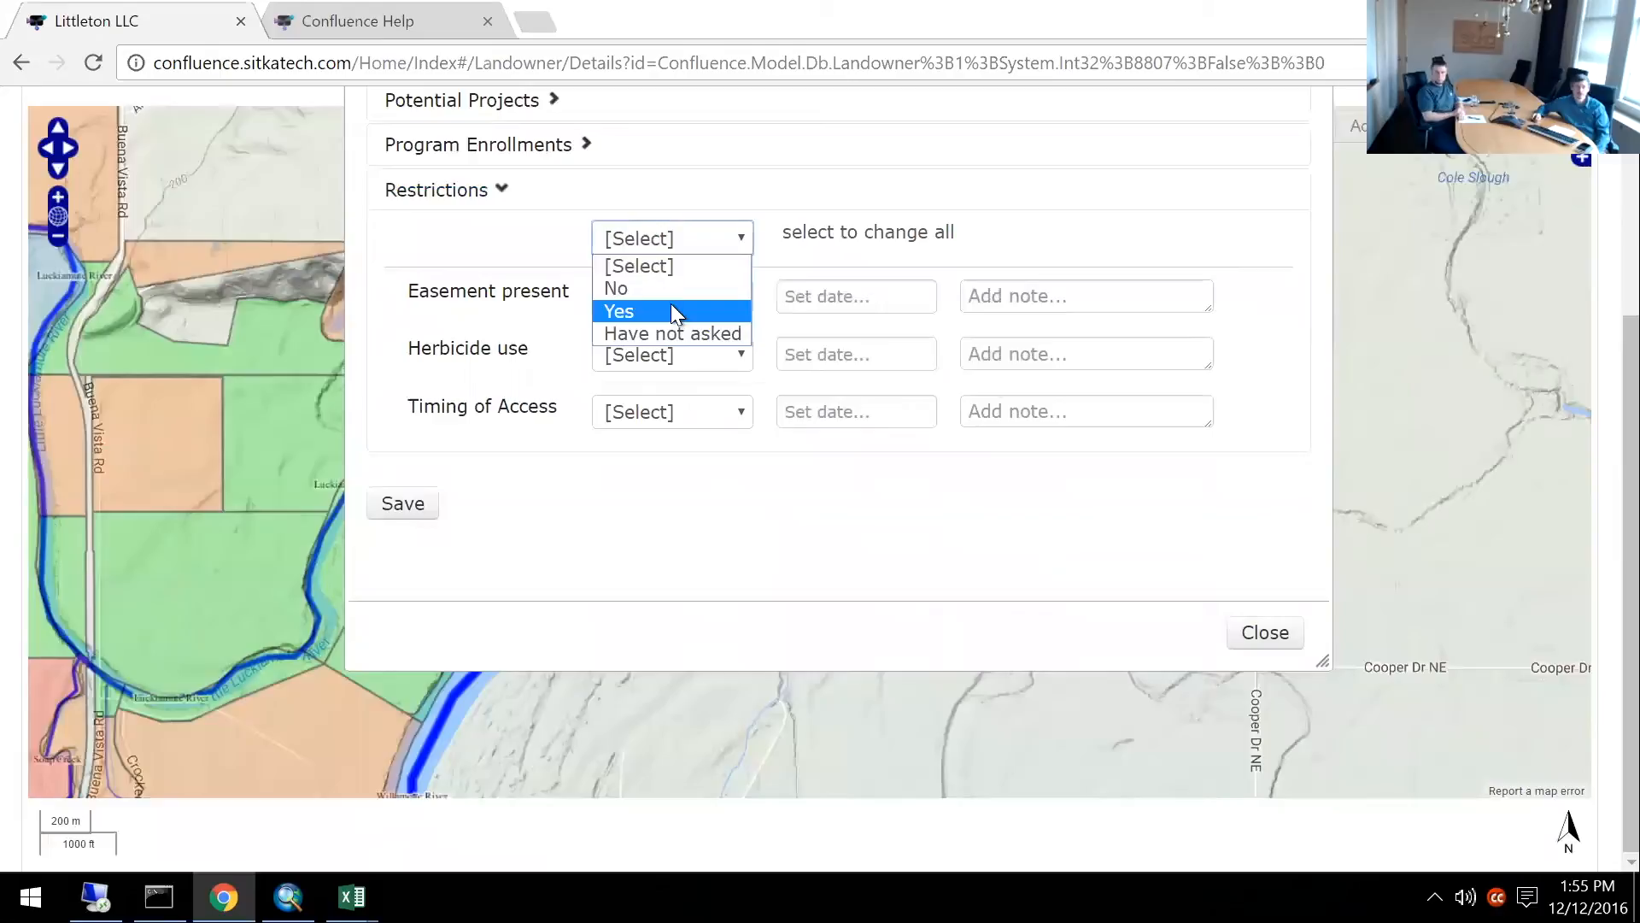
click(680, 286)
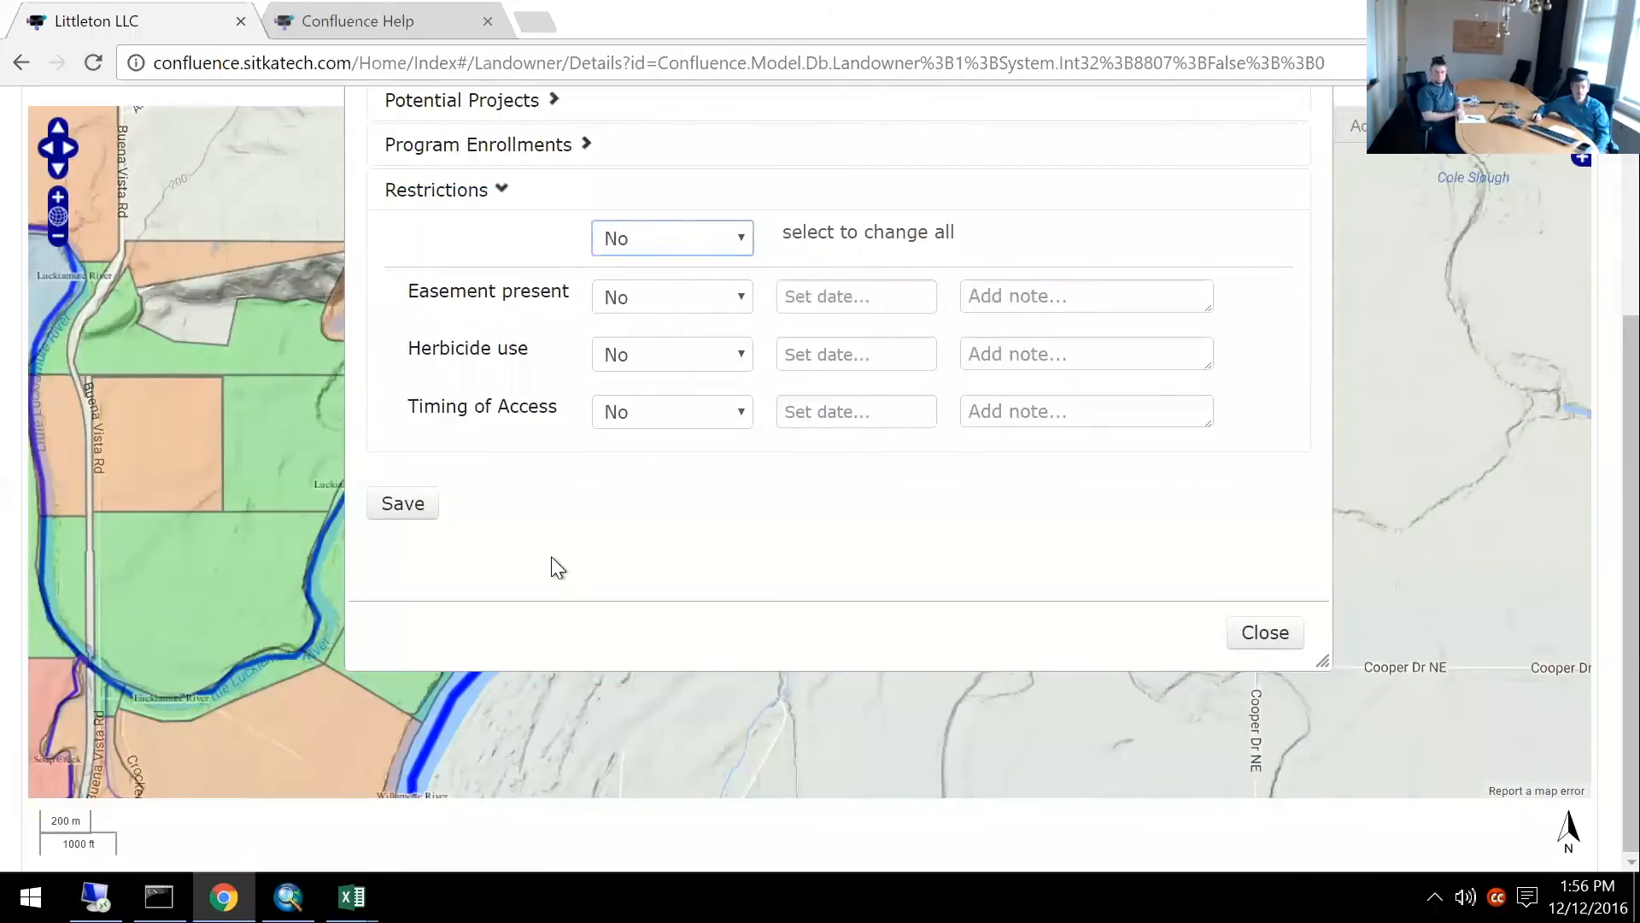
click(403, 511)
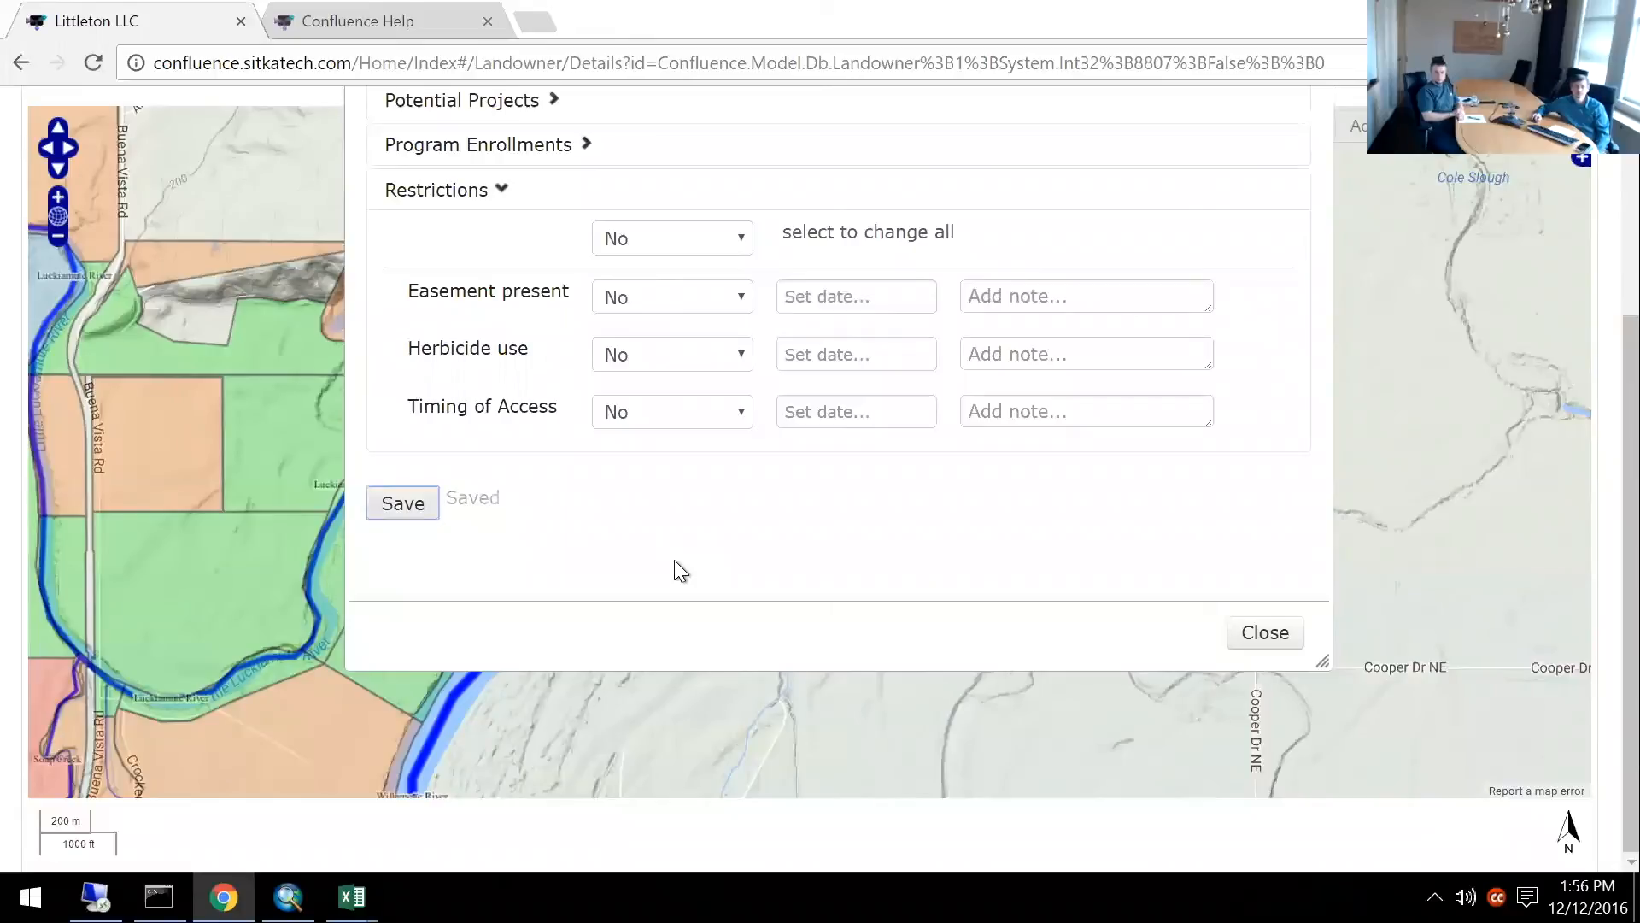
scroll(674, 561, up, 4)
click(476, 499)
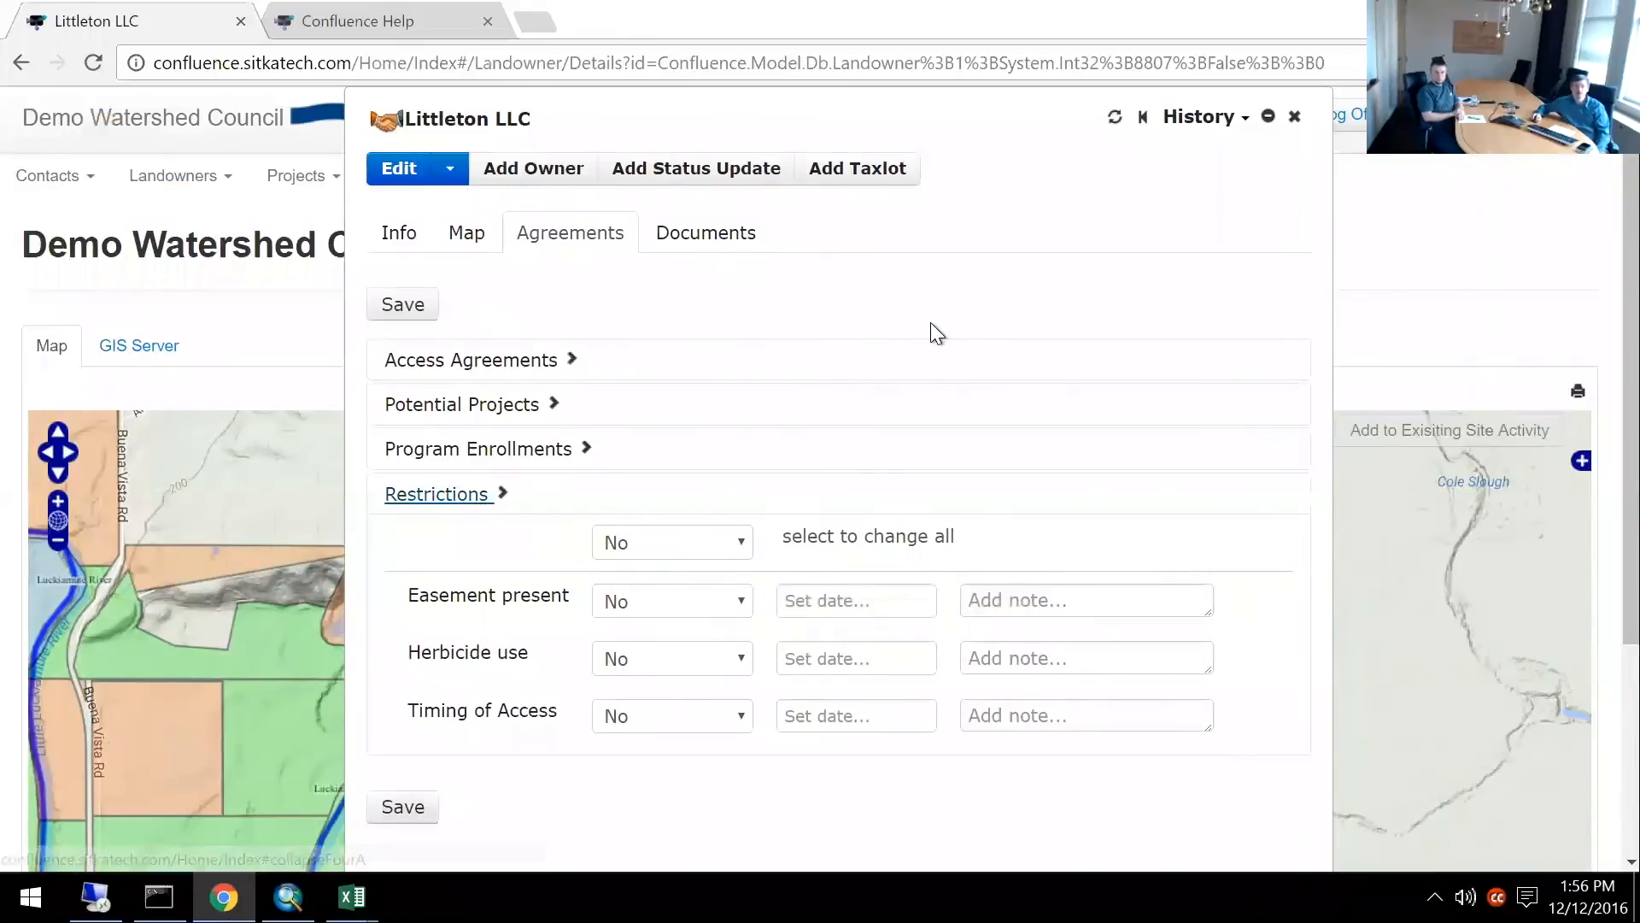
Open the landowner's documents and check which sources are offered for adding a document link.
click(751, 232)
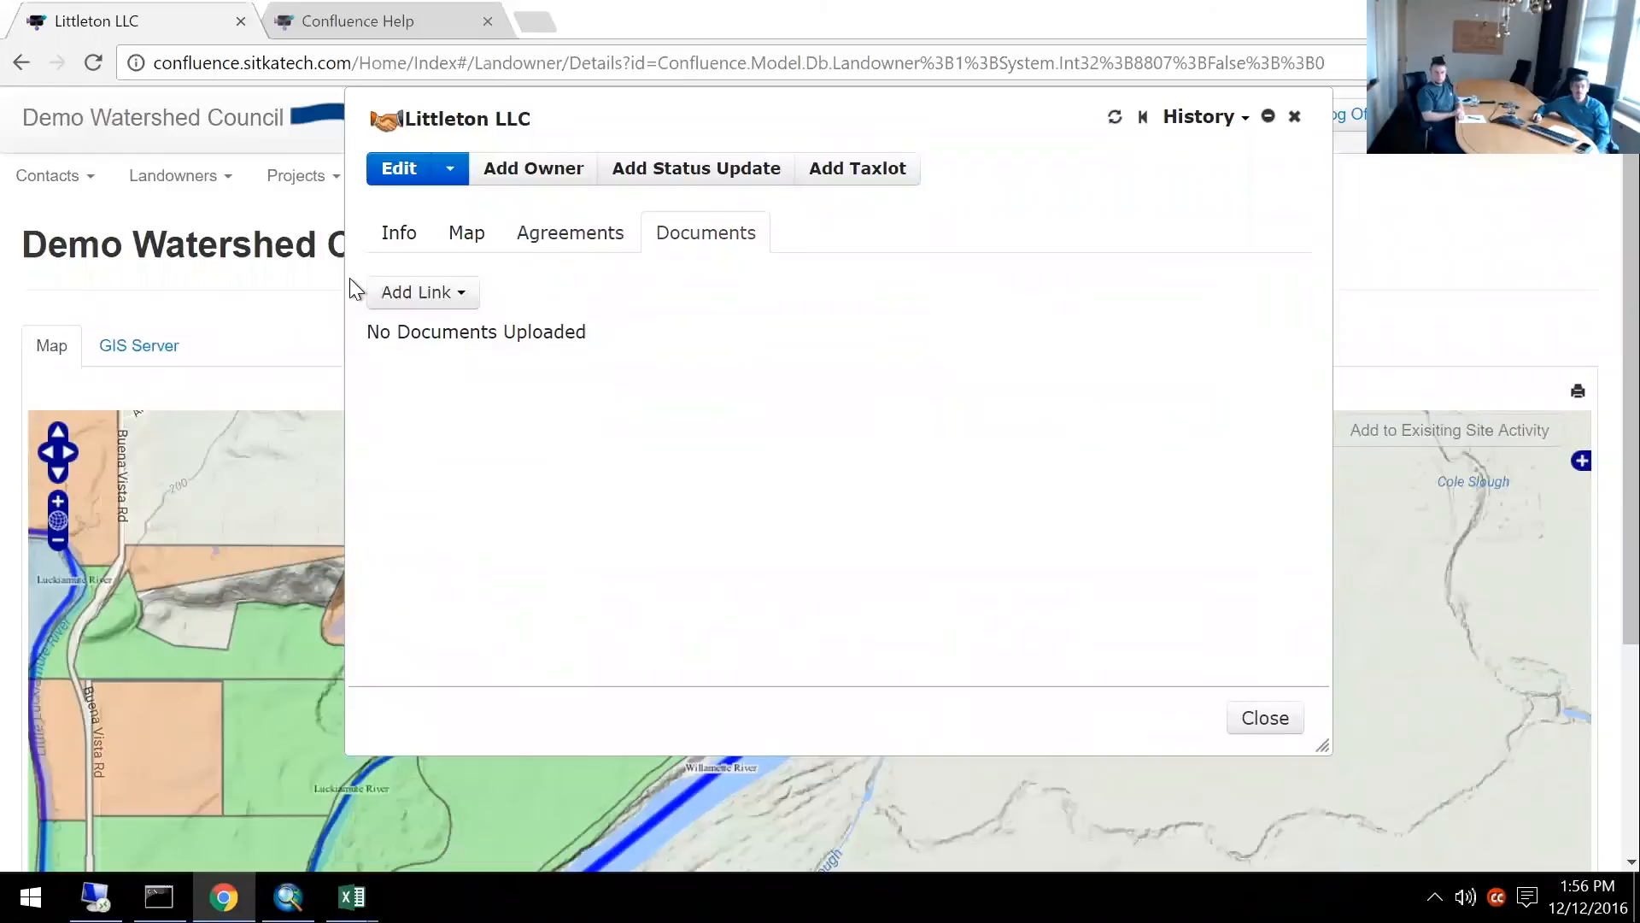
click(416, 295)
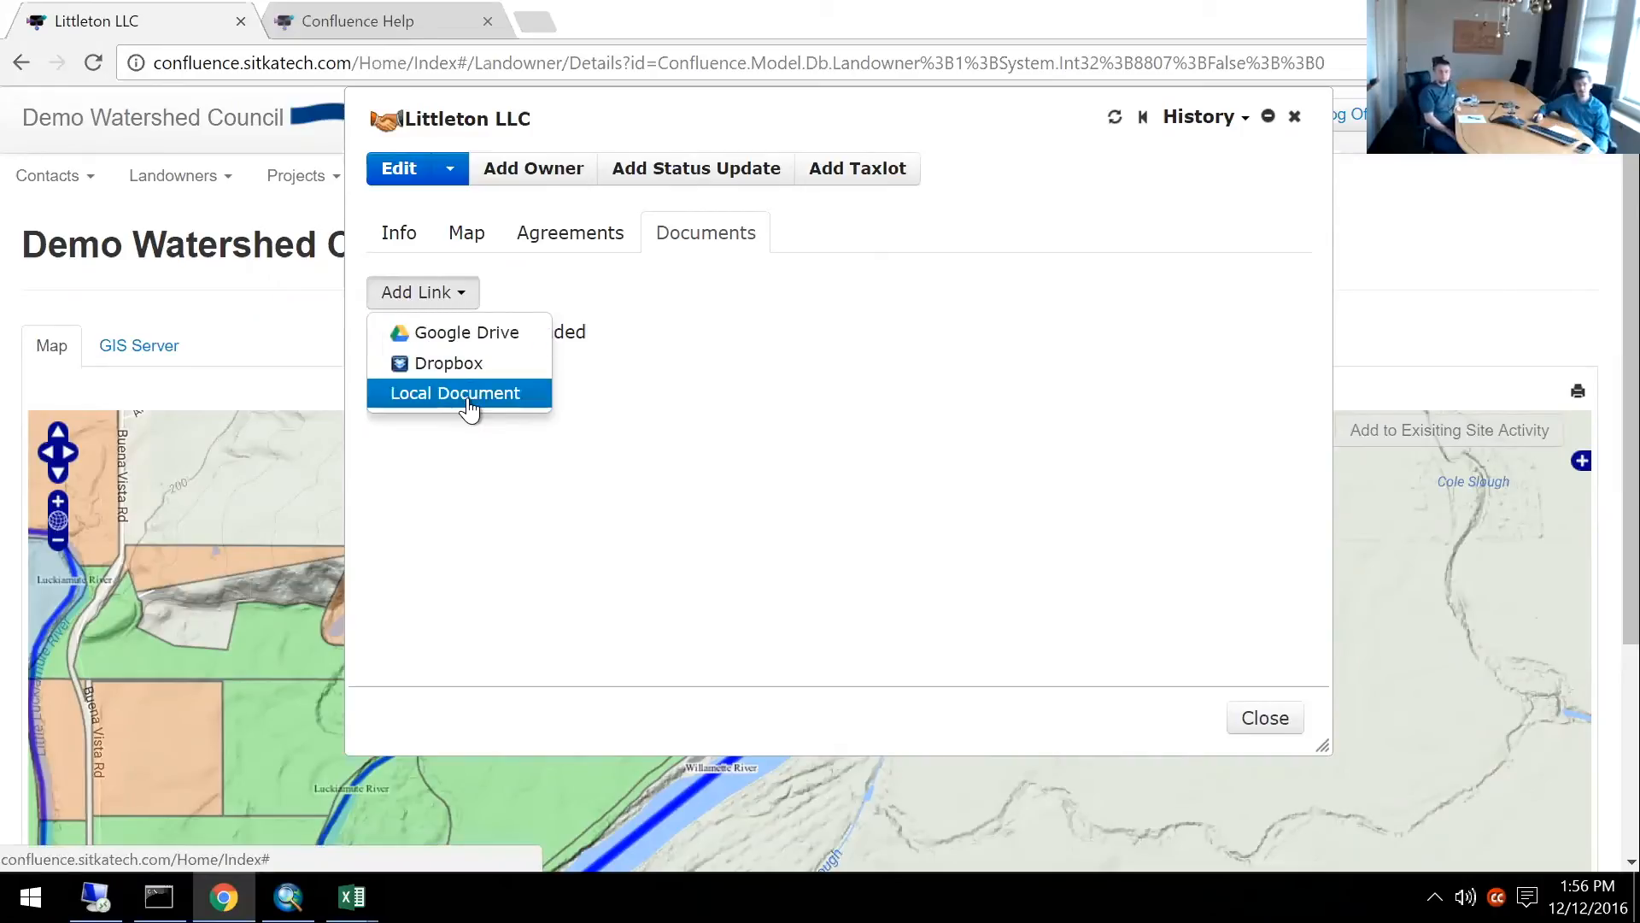
click(586, 504)
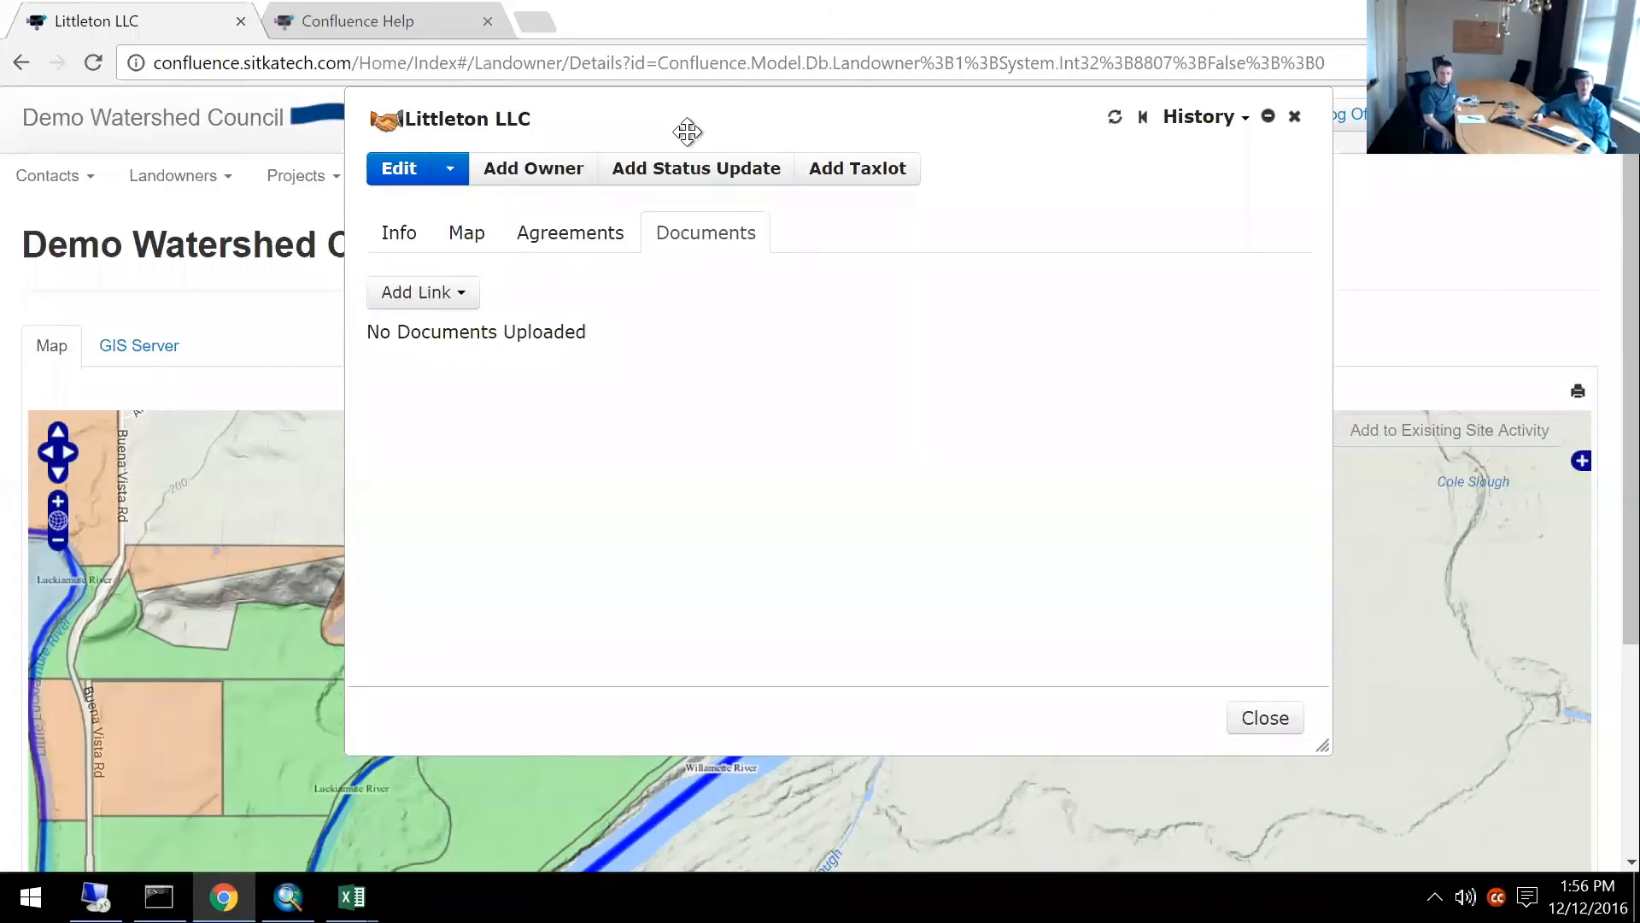
Add a status update for Littleton LLC with status Project and status date 01/02/2017, and save it.
click(395, 241)
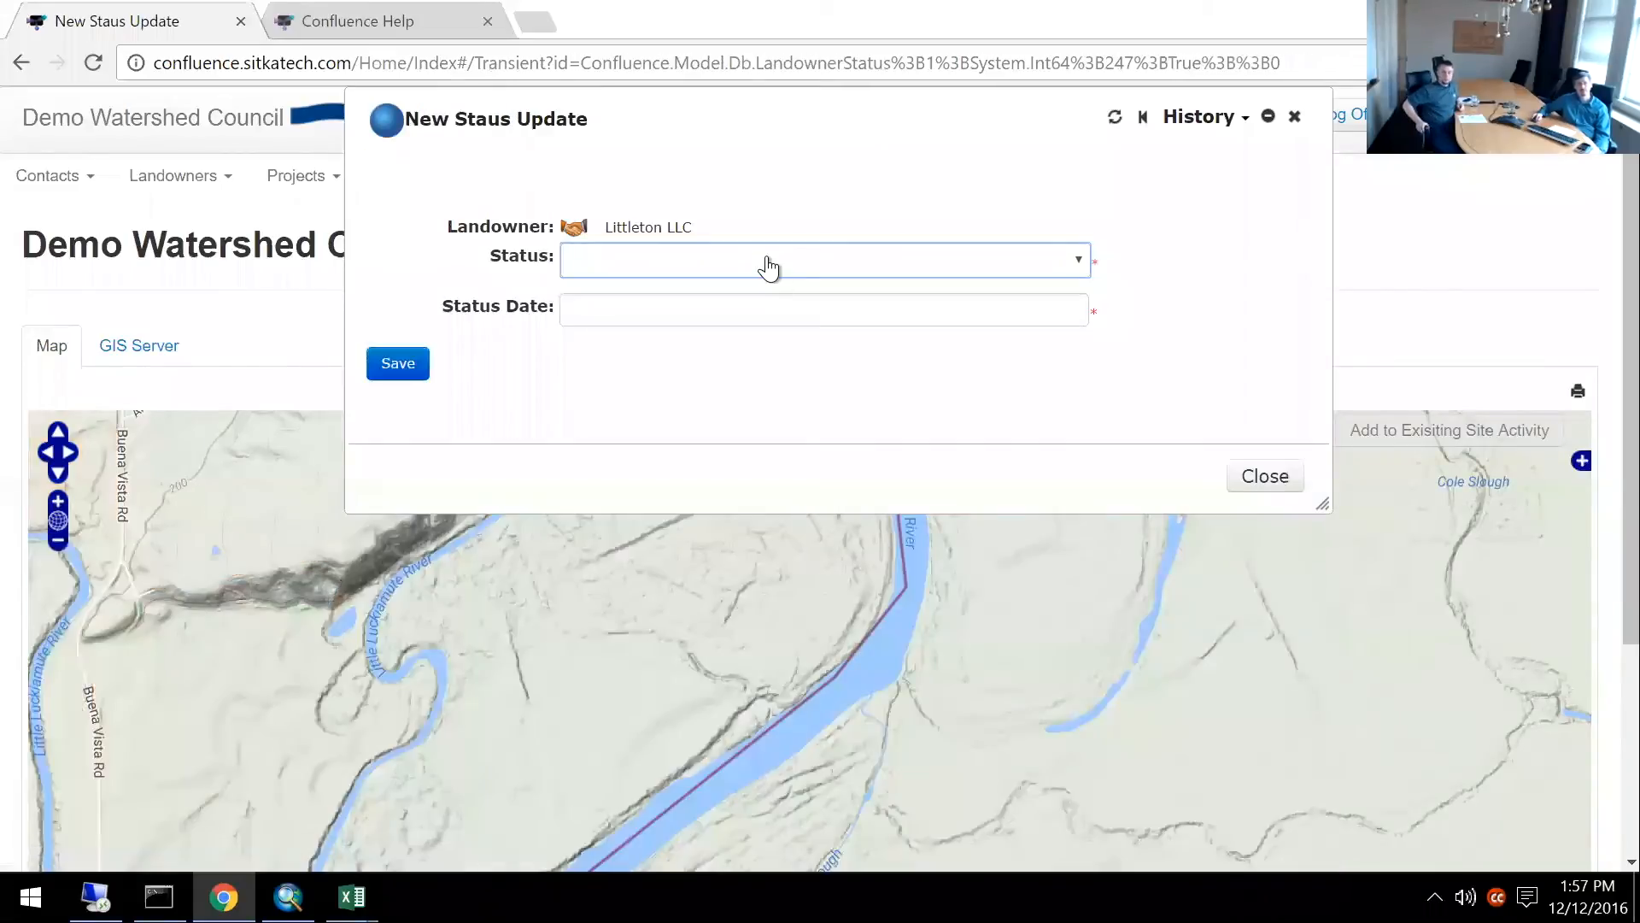
click(769, 263)
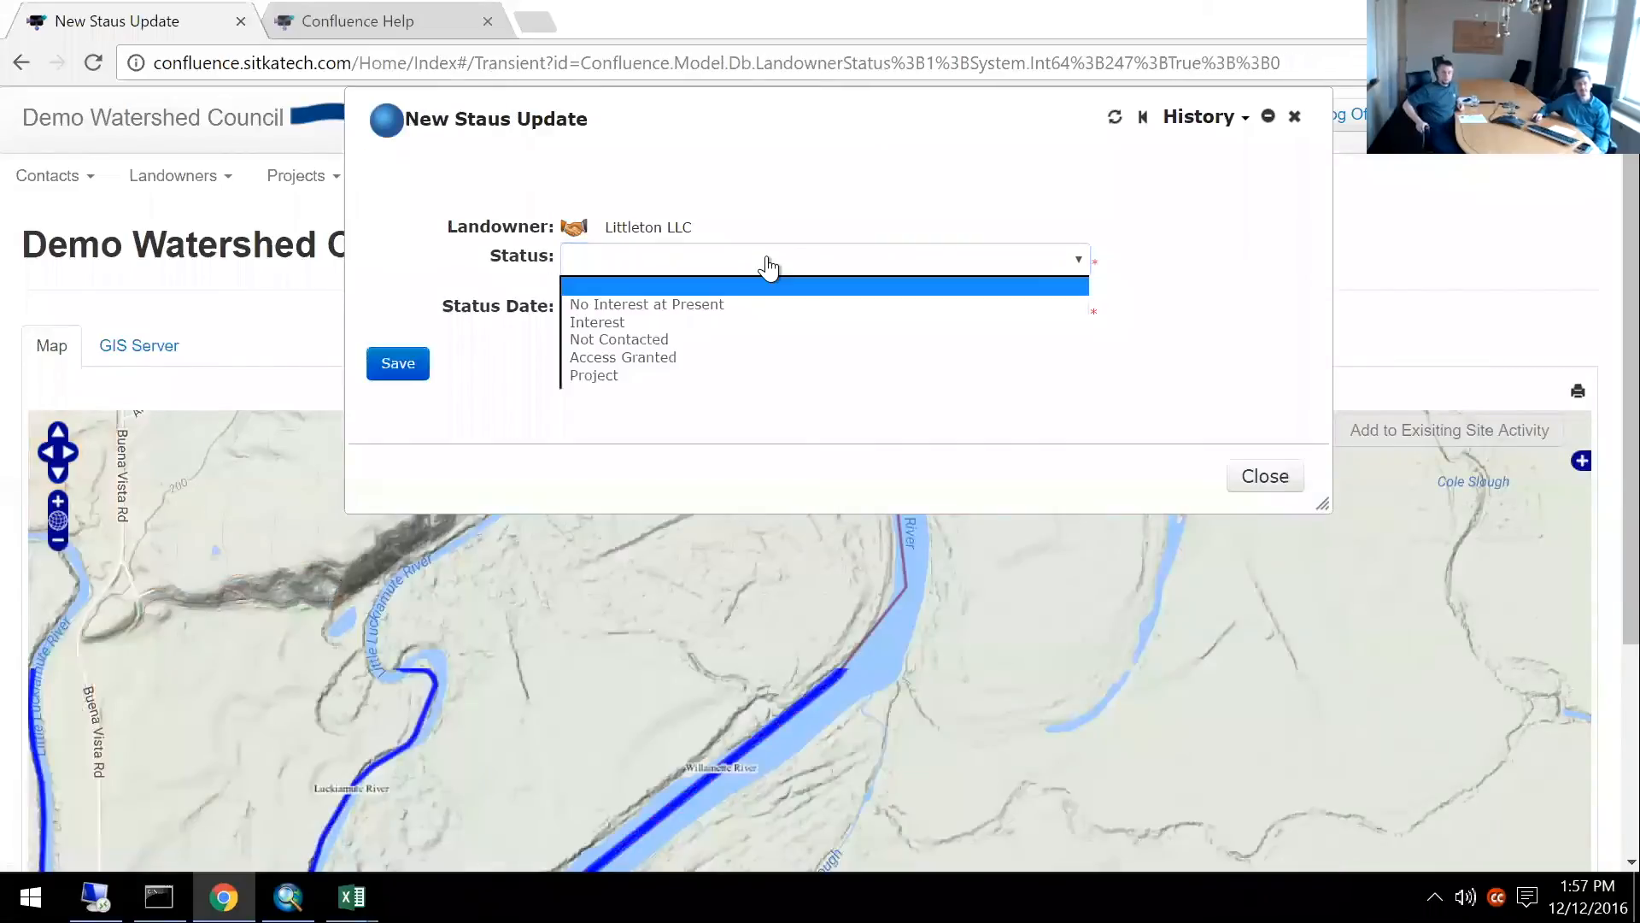
click(753, 372)
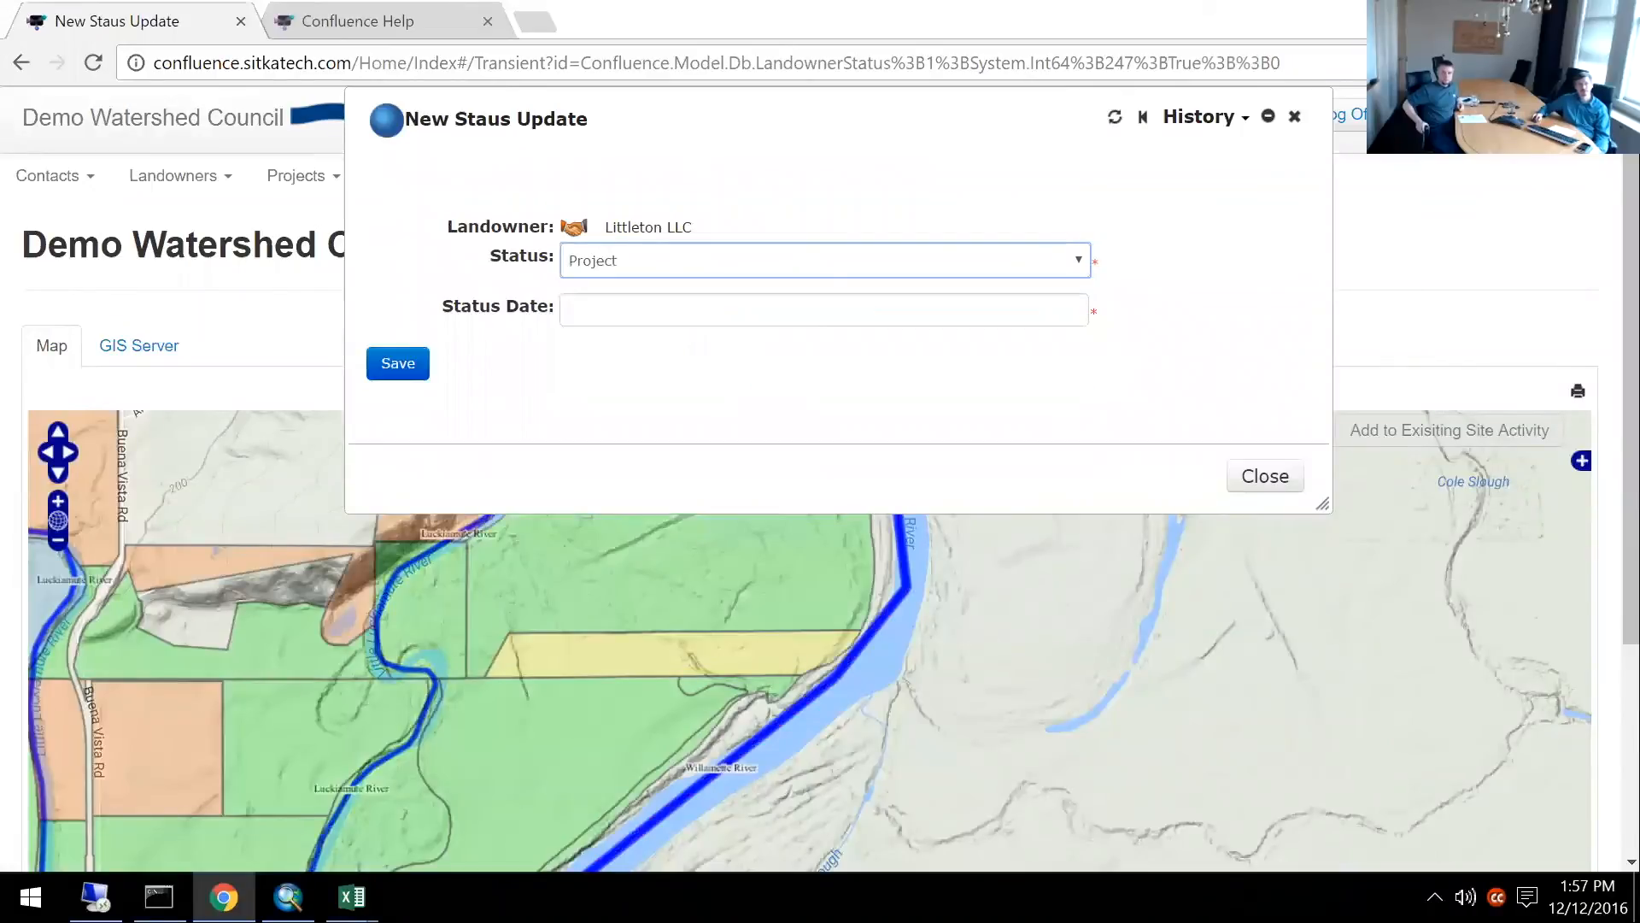
key(Tab)
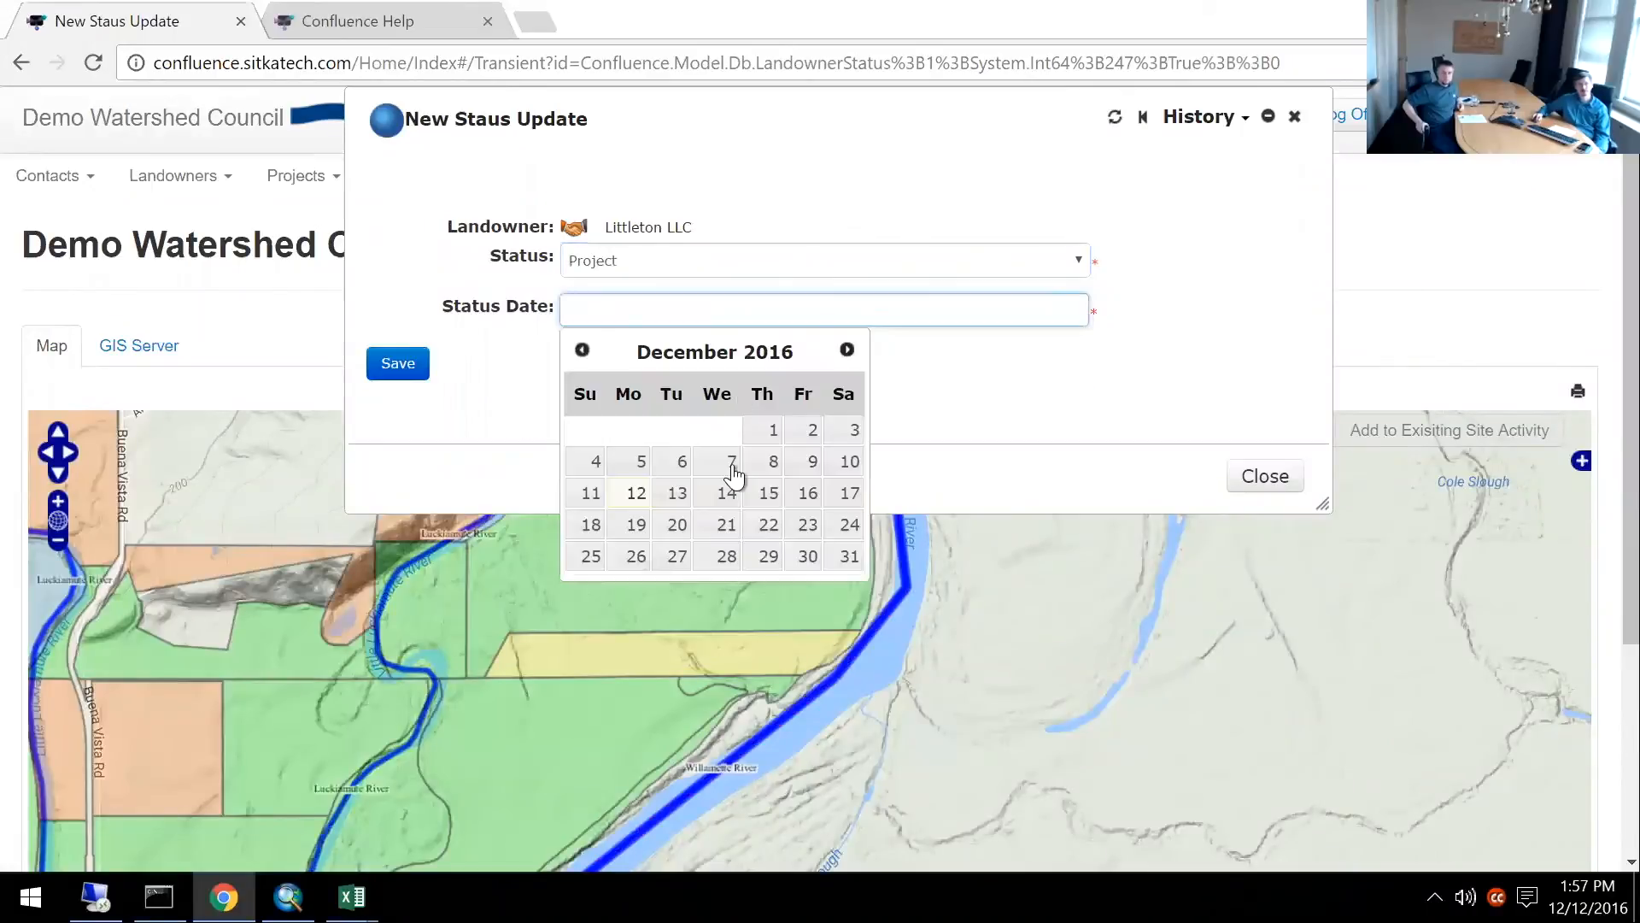
click(847, 350)
click(631, 436)
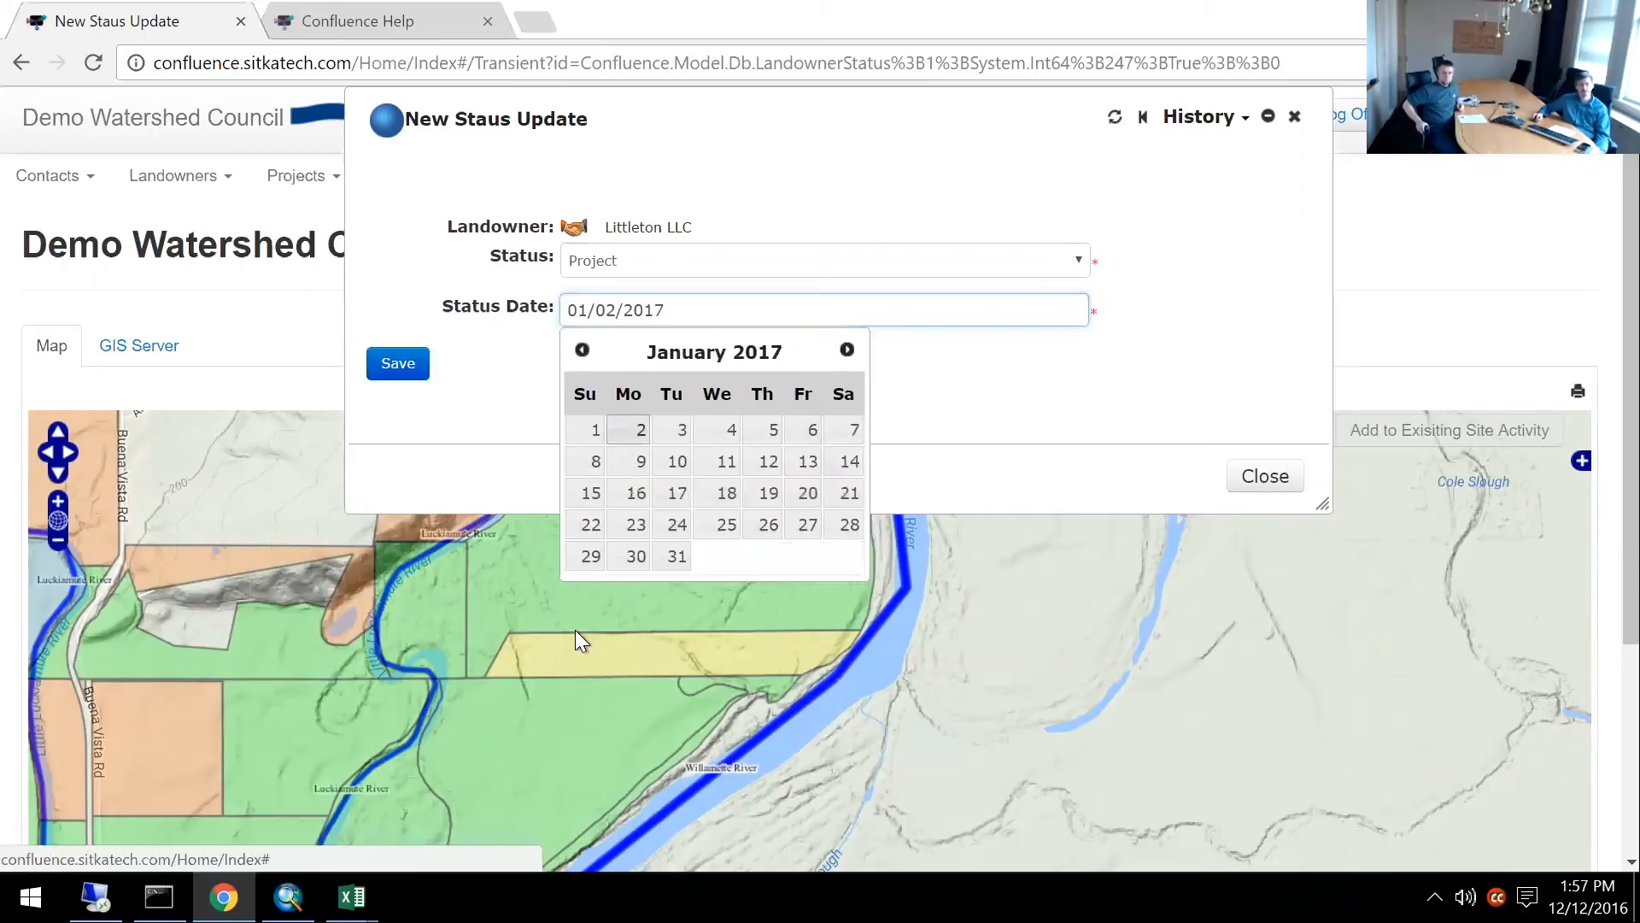
click(400, 366)
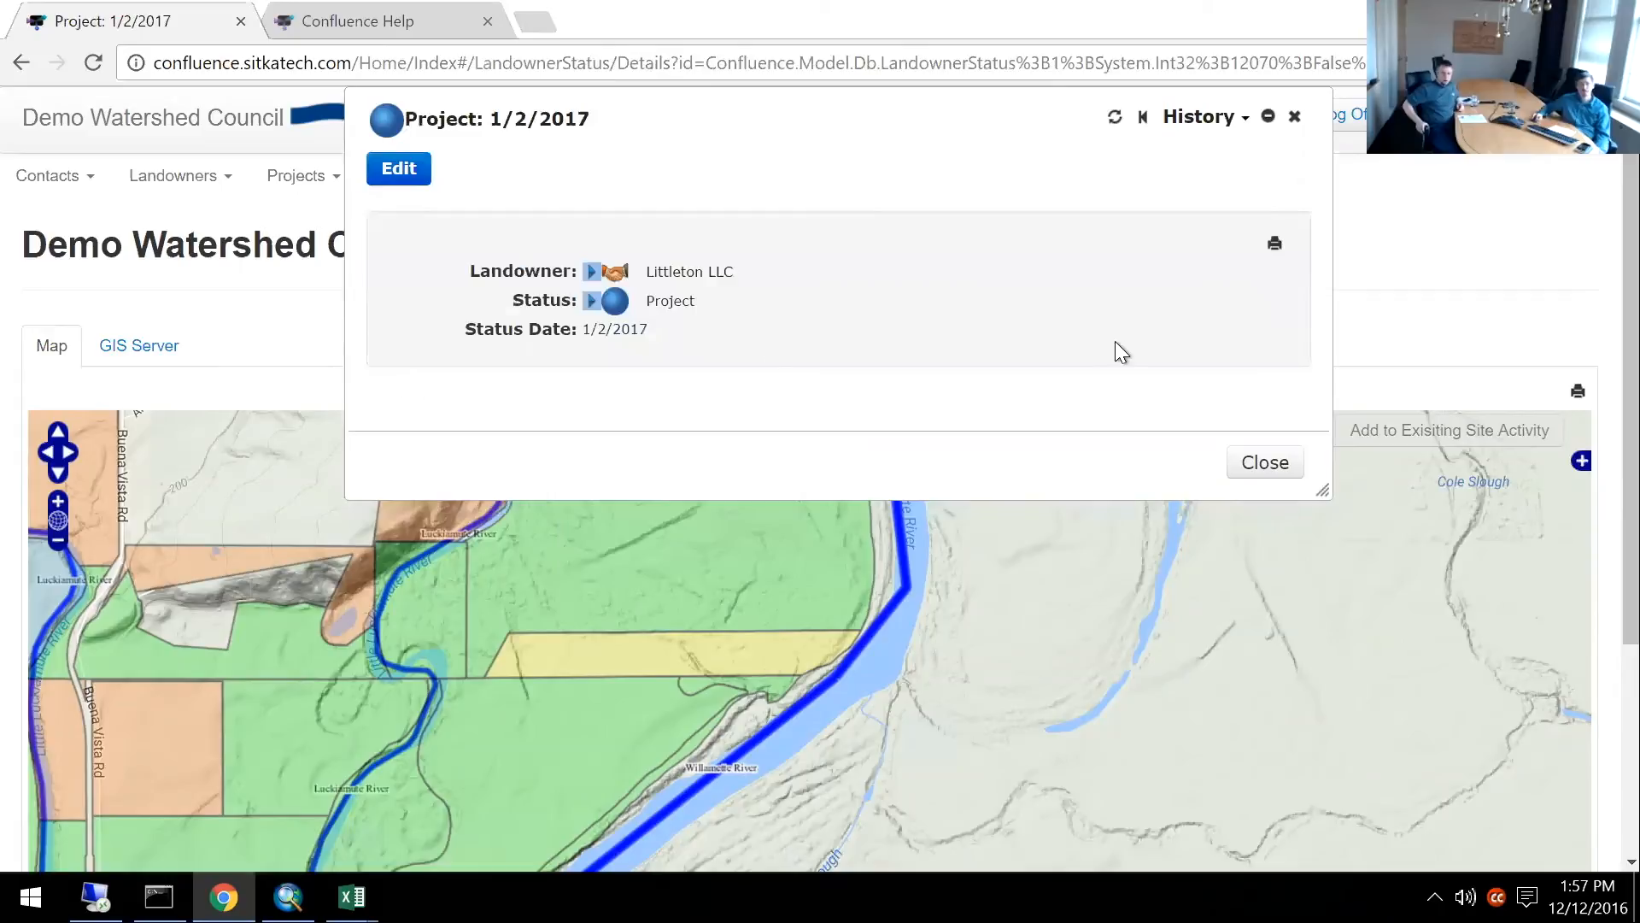
Open the Littleton LLC landowner record from its taxlot beside the Willamette River on the overview map.
click(1256, 466)
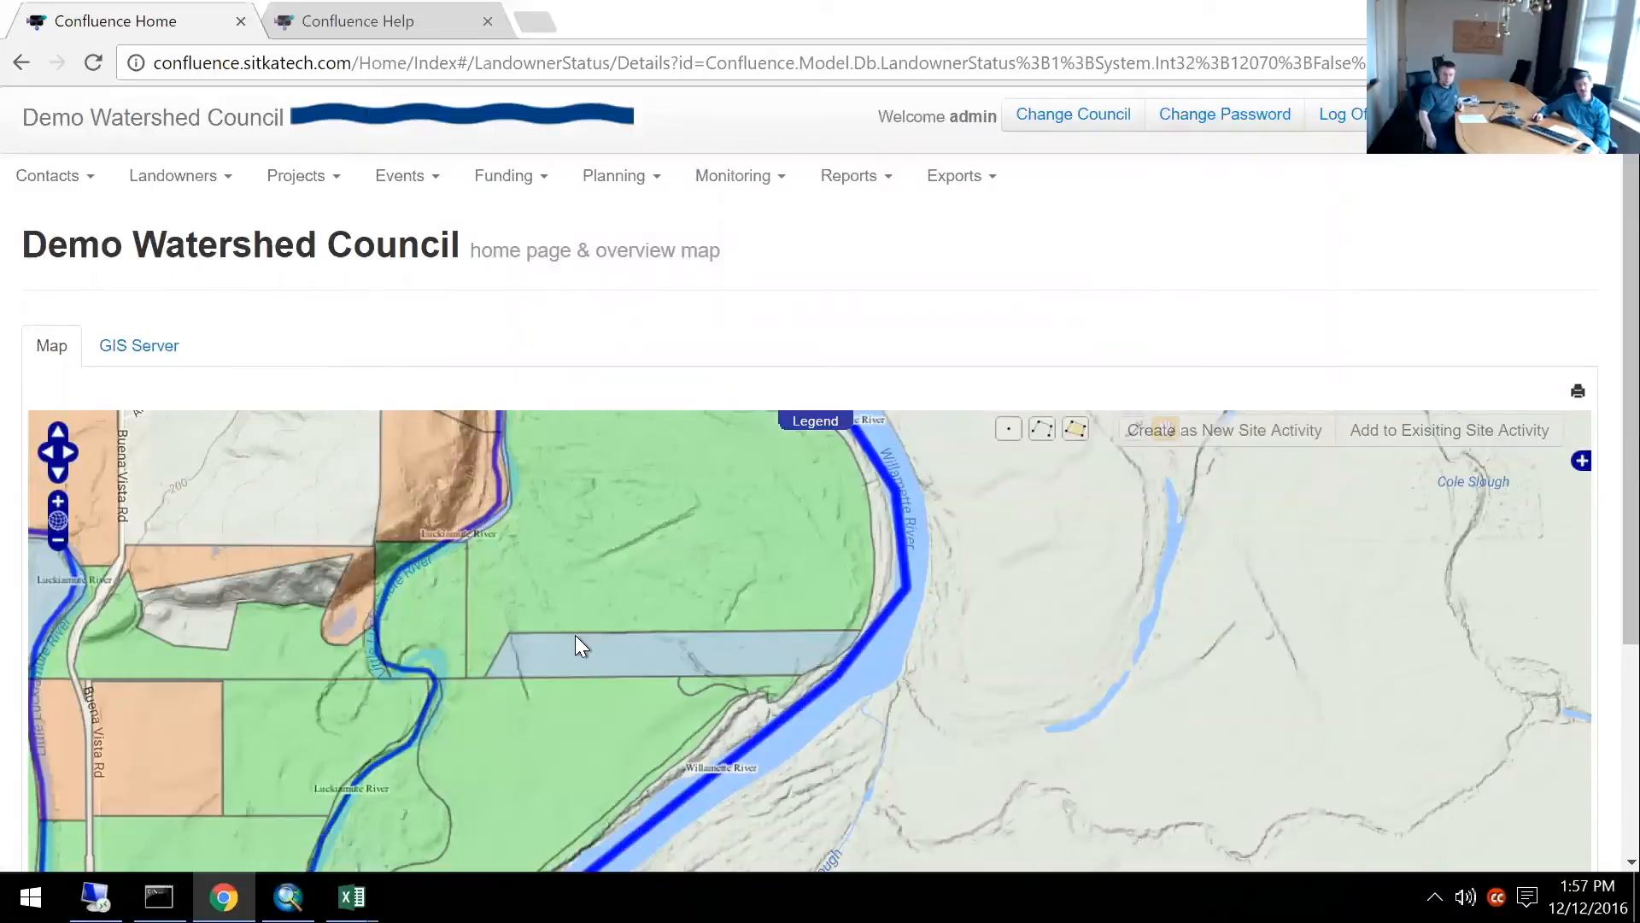
click(658, 655)
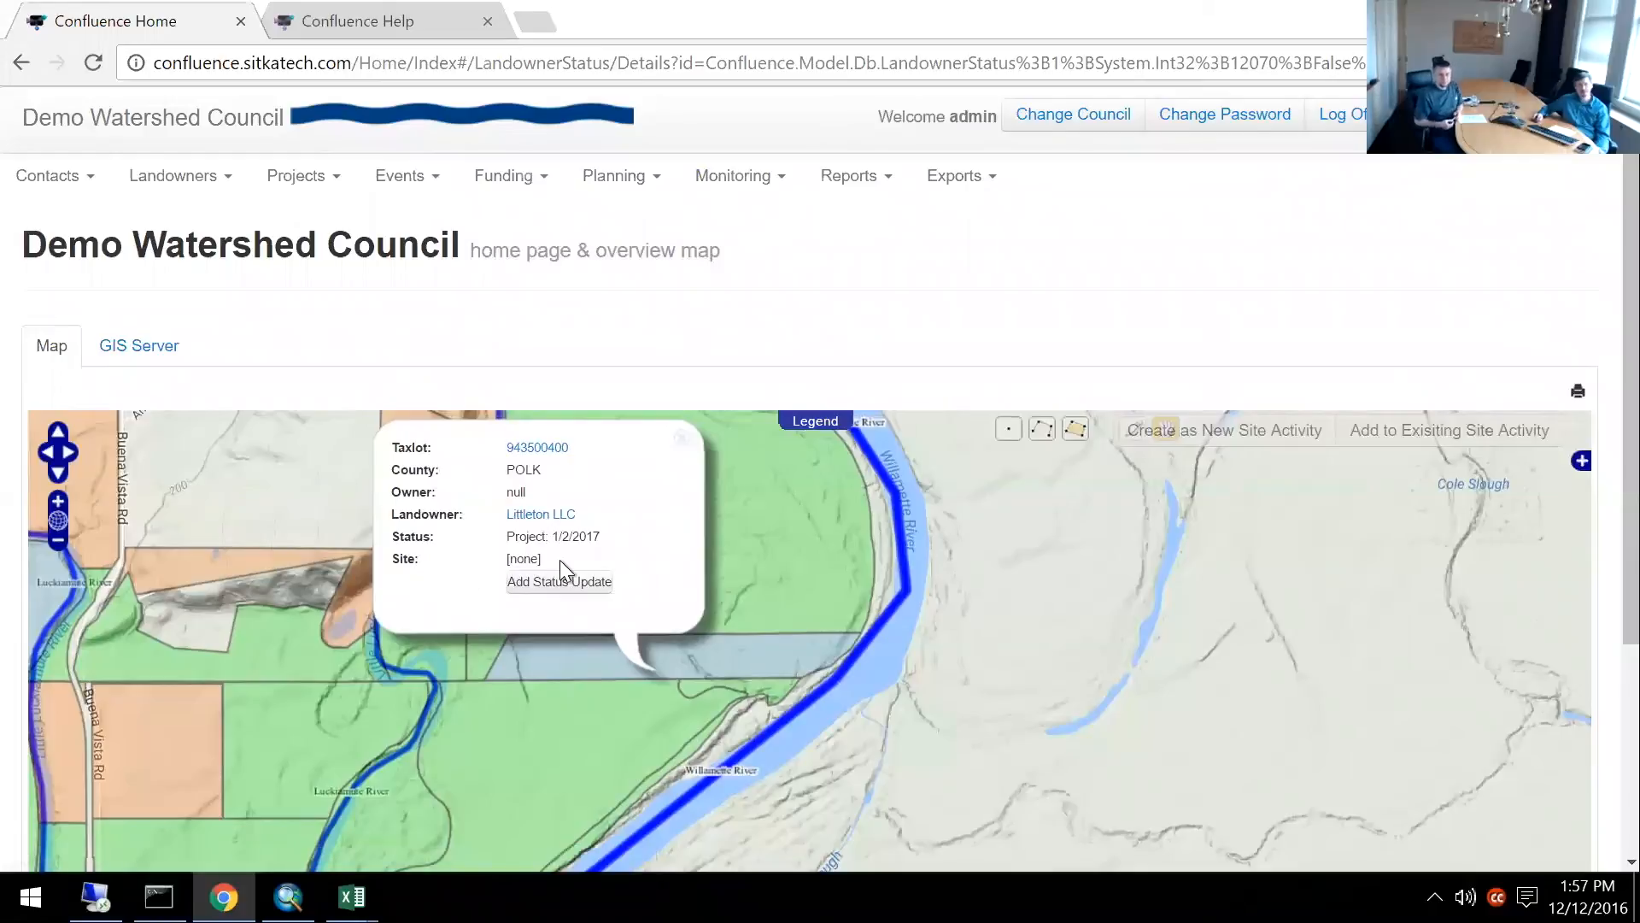
click(563, 517)
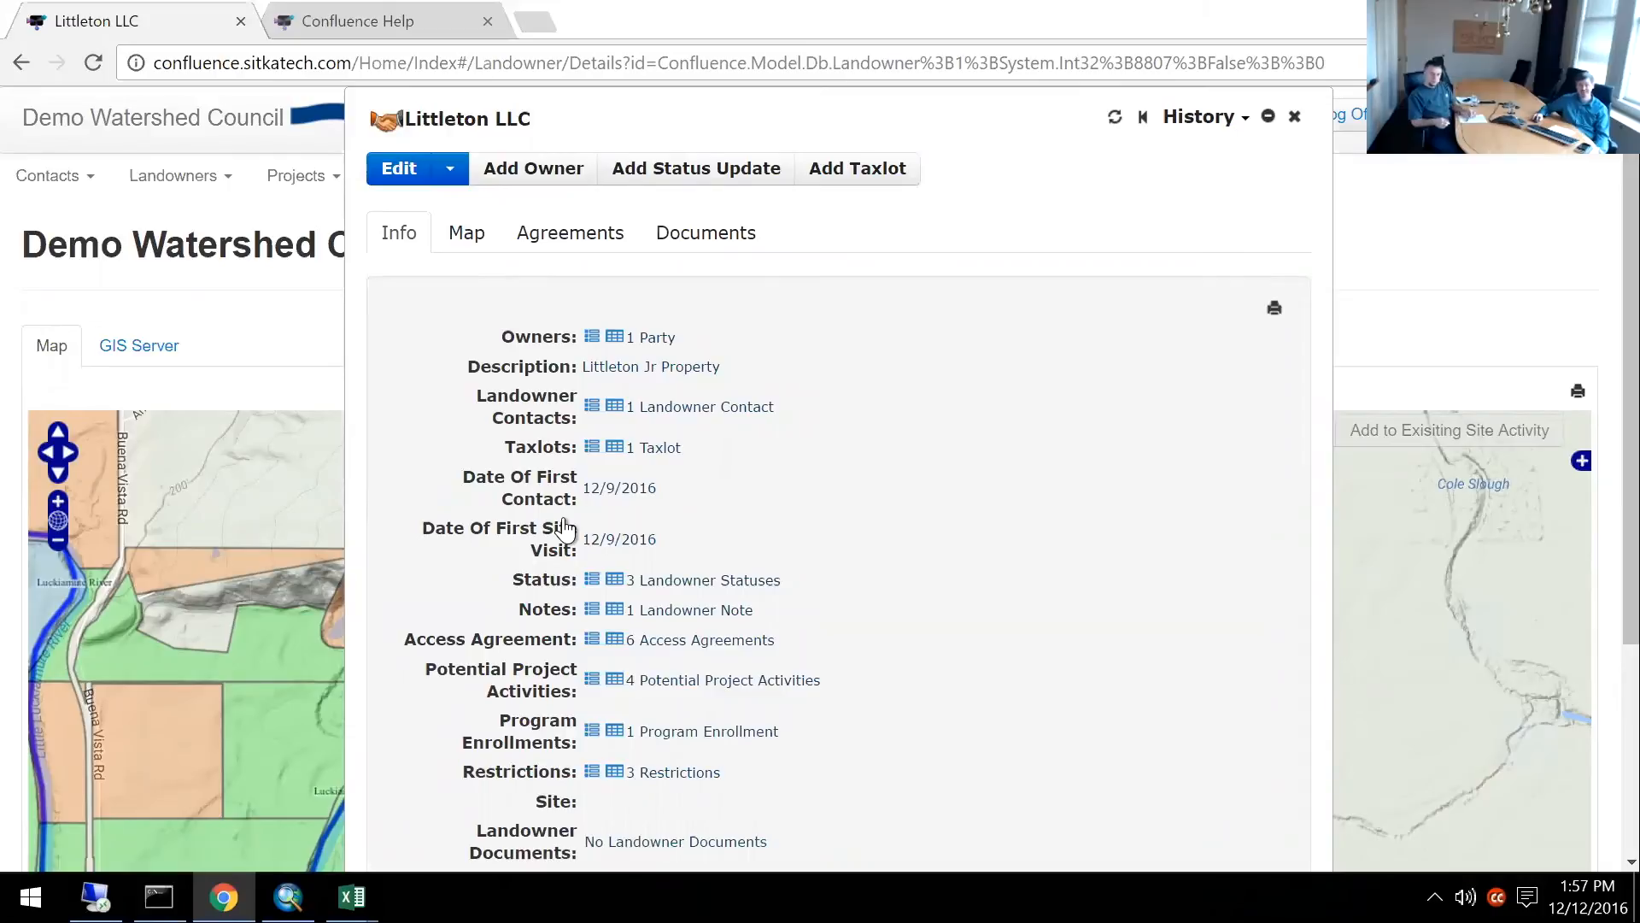
Create a site from the landowner, keeping the site name Littleton LLC, and enter the site summary "Littleton reveg".
click(450, 170)
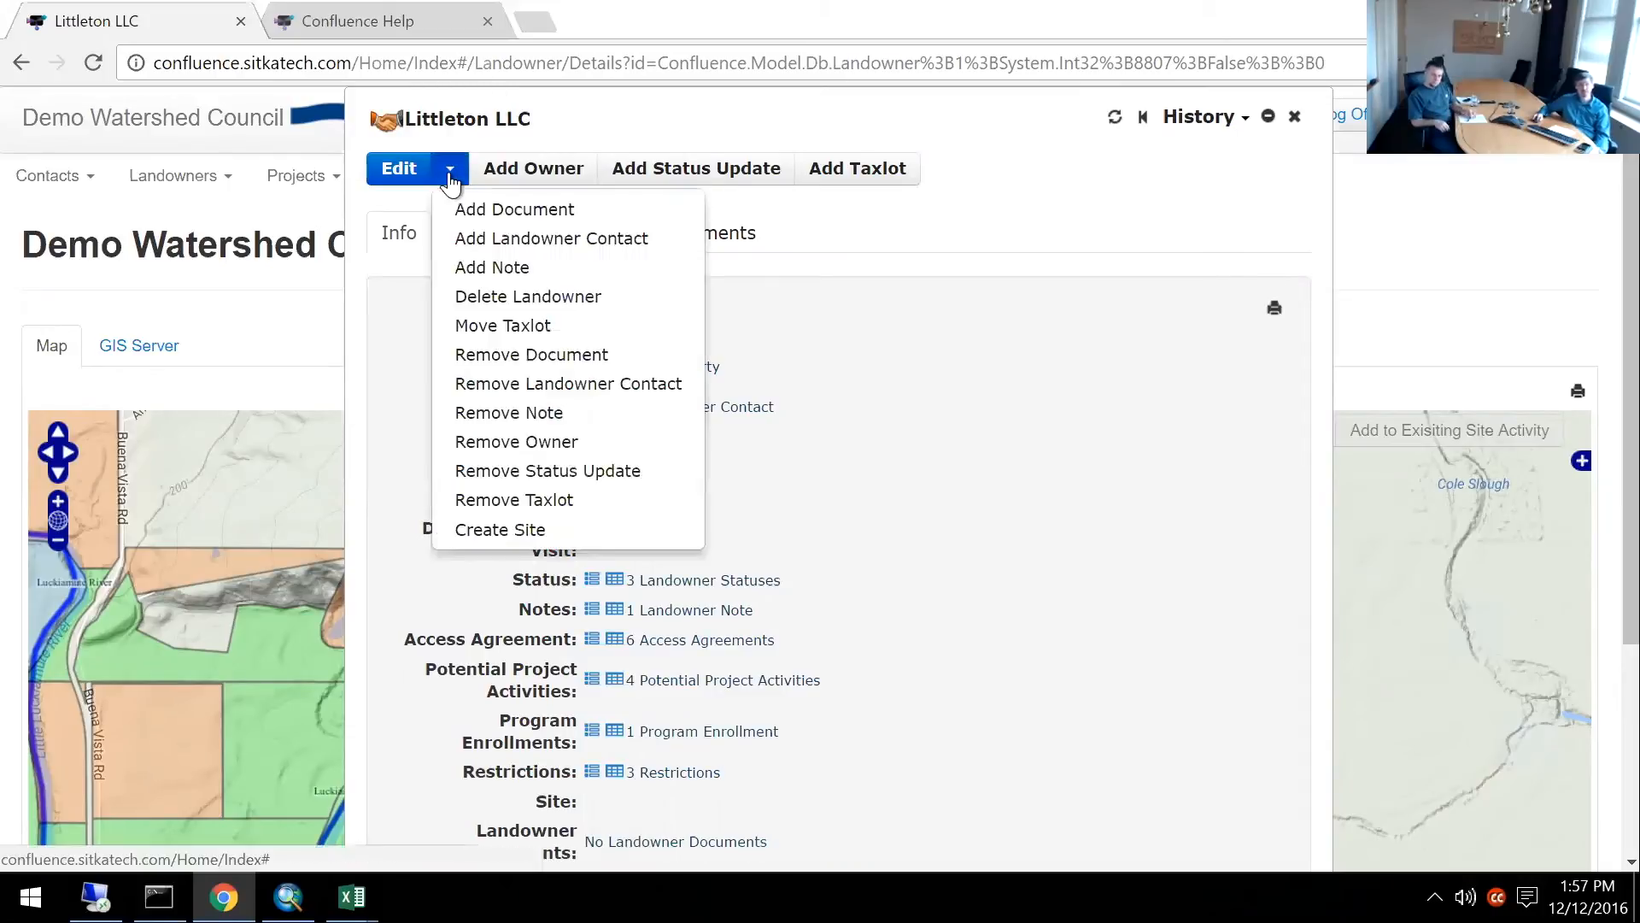
click(532, 531)
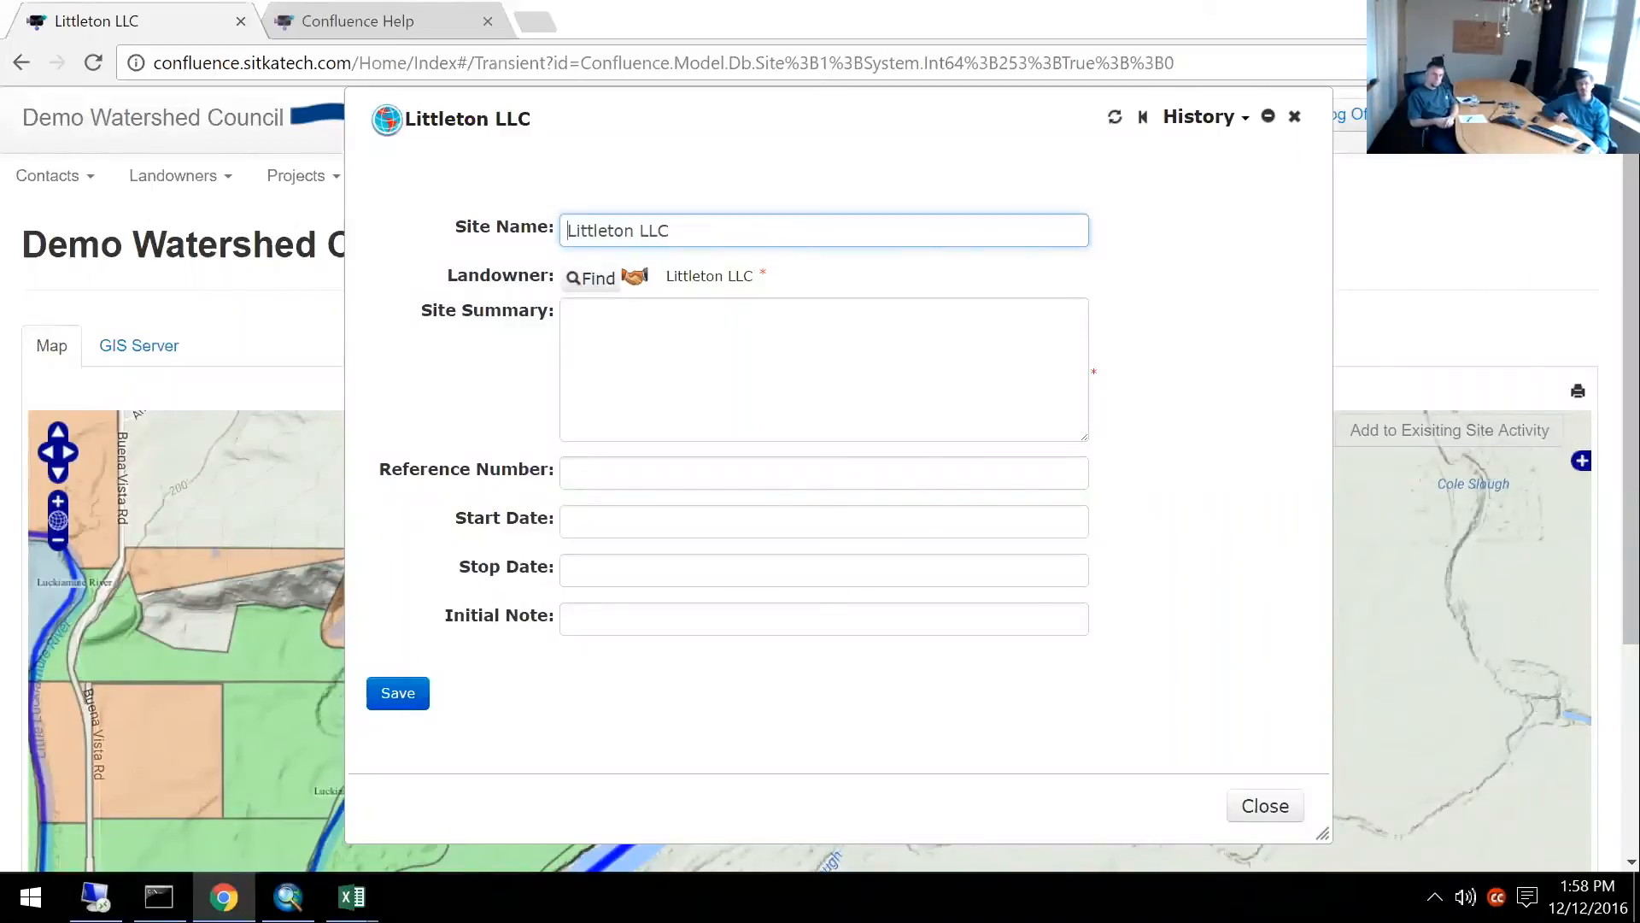
click(740, 343)
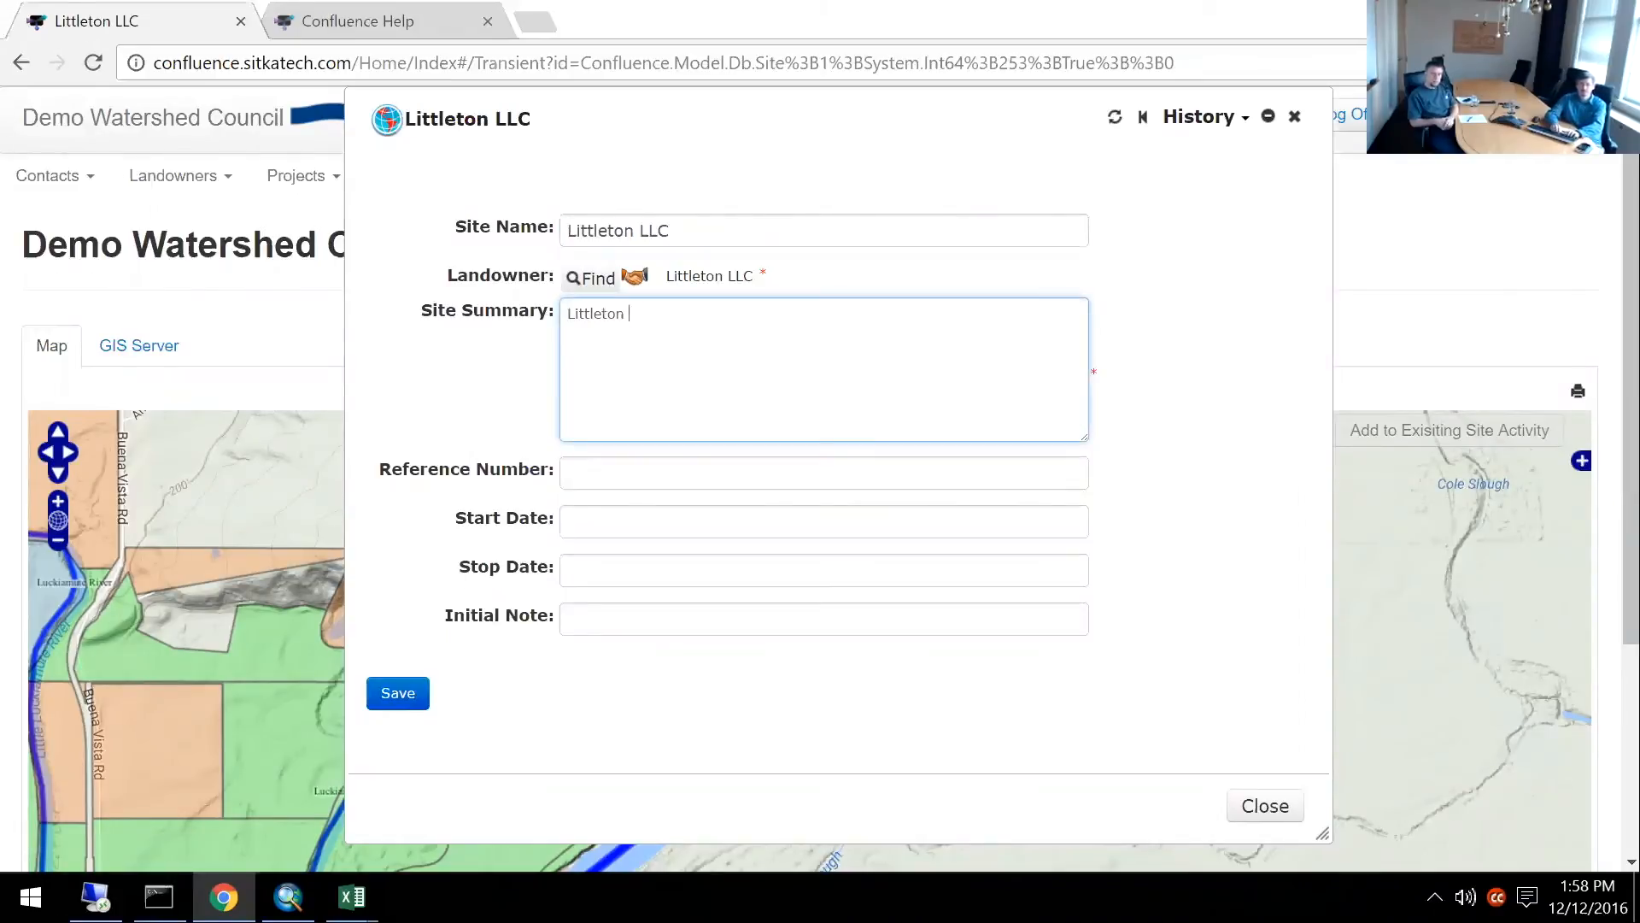
text(Littleton JR re)
text(veg)
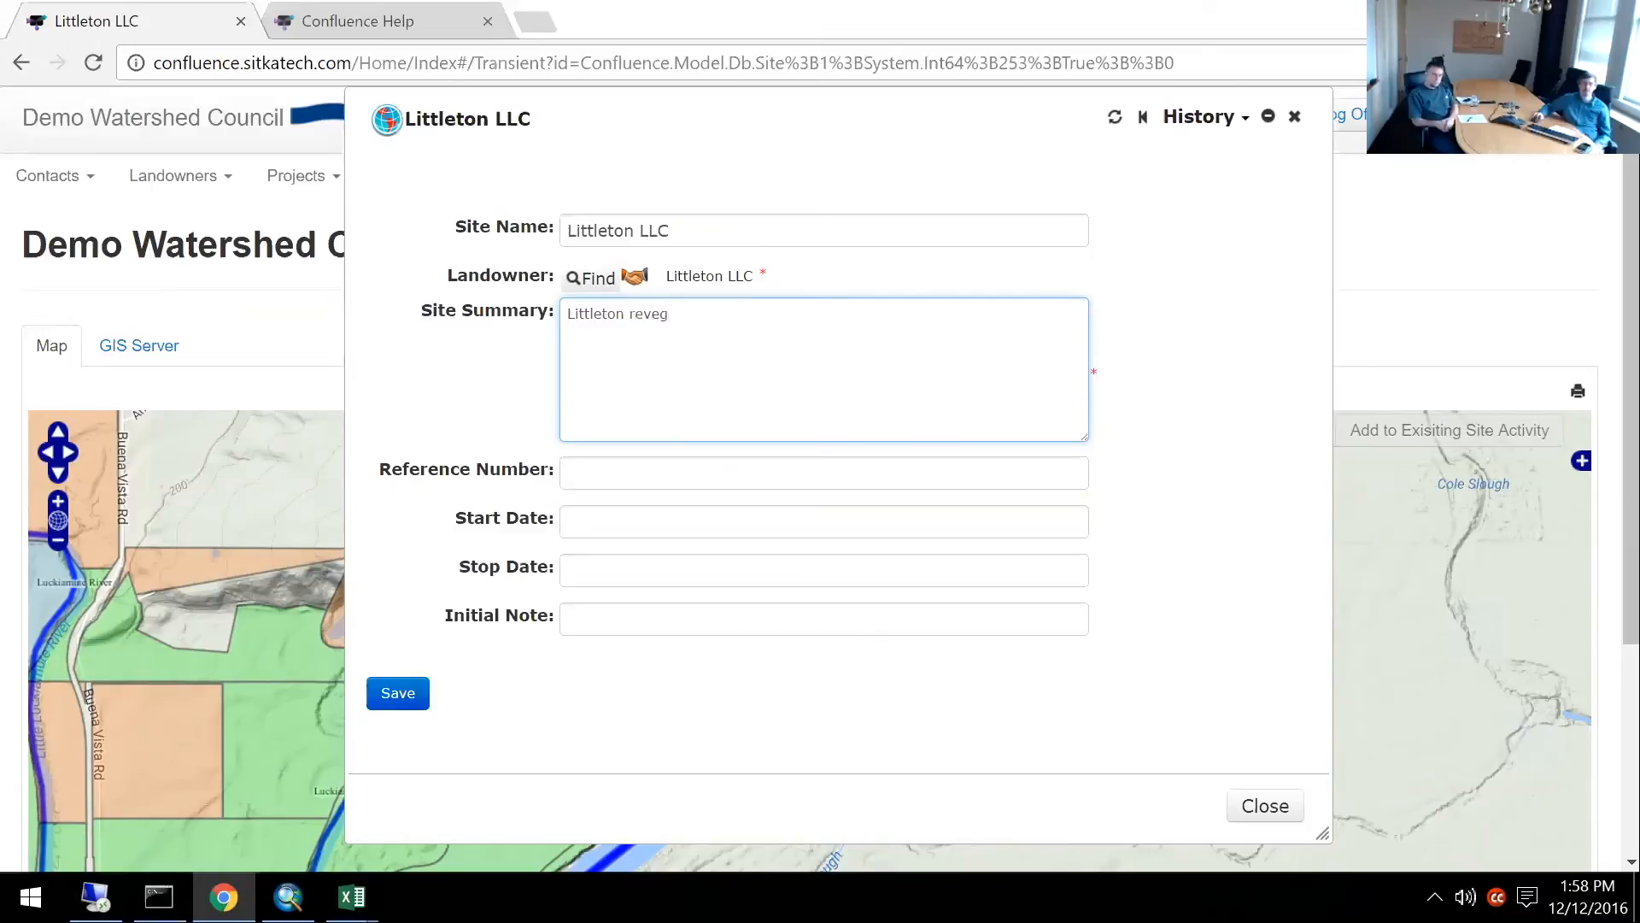
key(Tab)
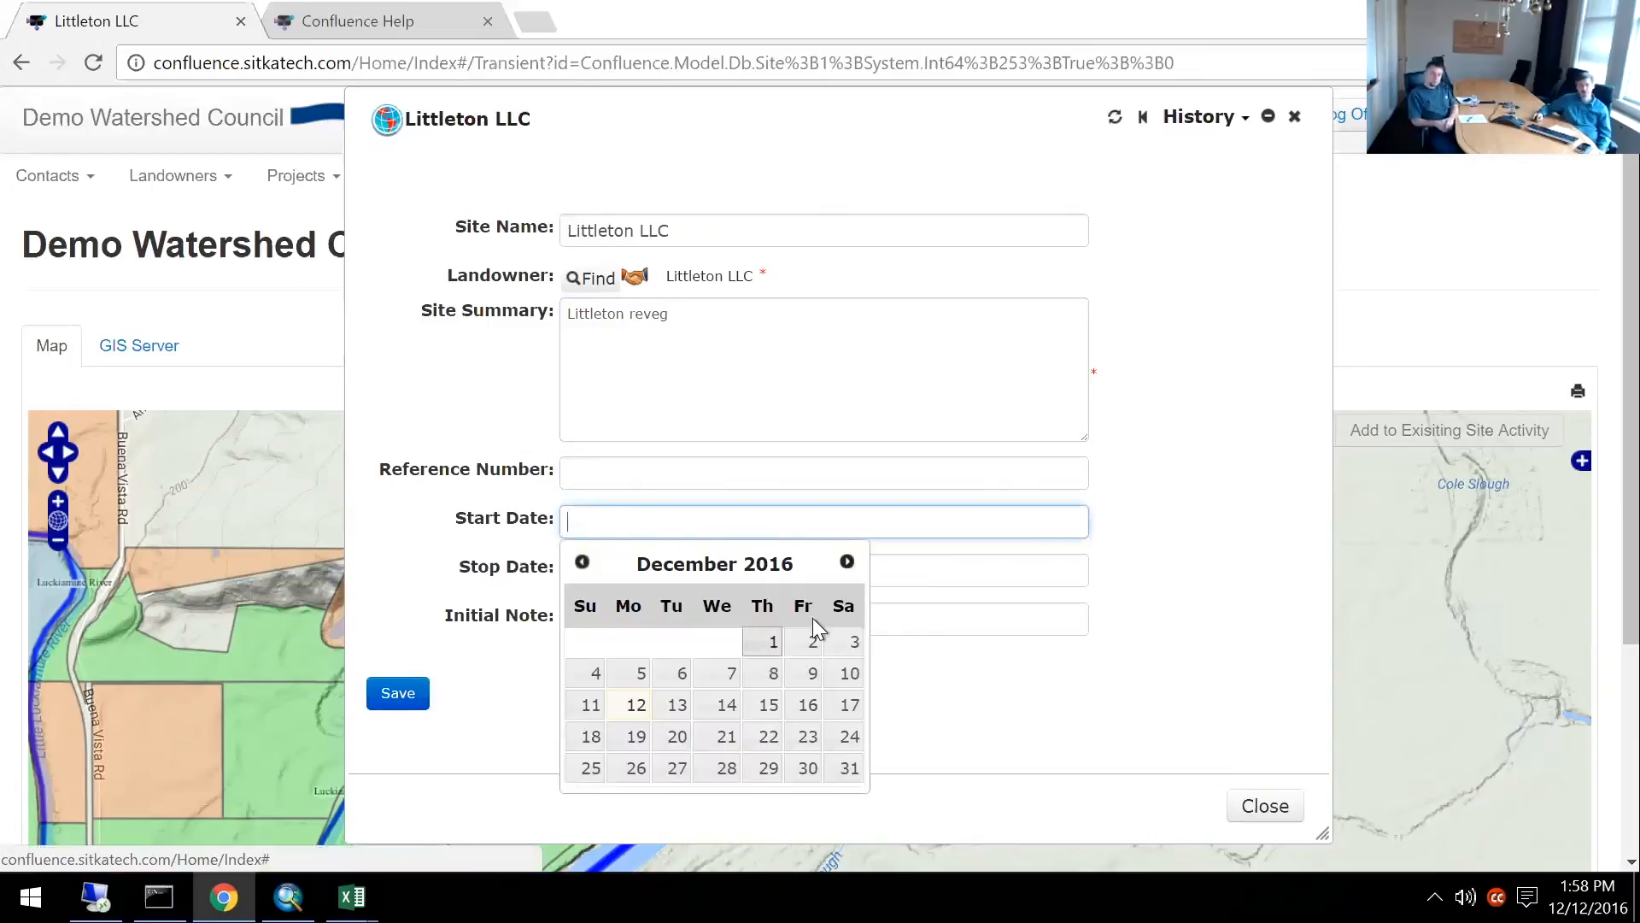
Set the new site's start date to 01/02/2017 and its stop date to 04/30/2018.
click(851, 560)
click(632, 653)
click(675, 571)
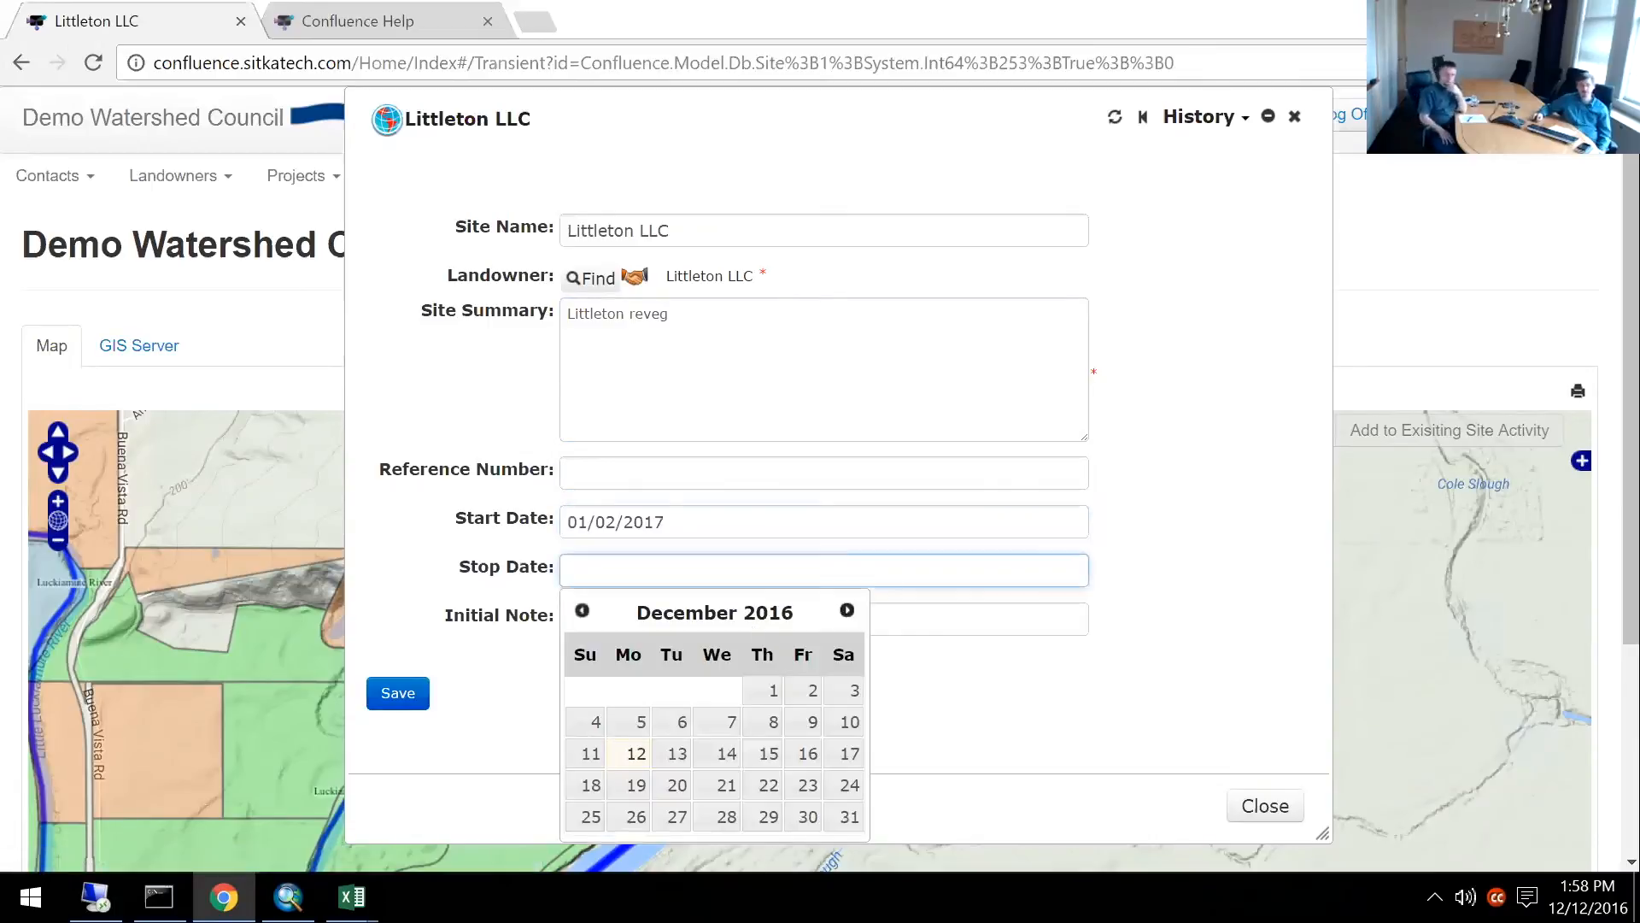
click(846, 611)
click(846, 611)
click(846, 611)
click(846, 611)
click(847, 610)
click(846, 611)
click(846, 611)
click(846, 611)
click(846, 611)
double_click(846, 610)
double_click(847, 610)
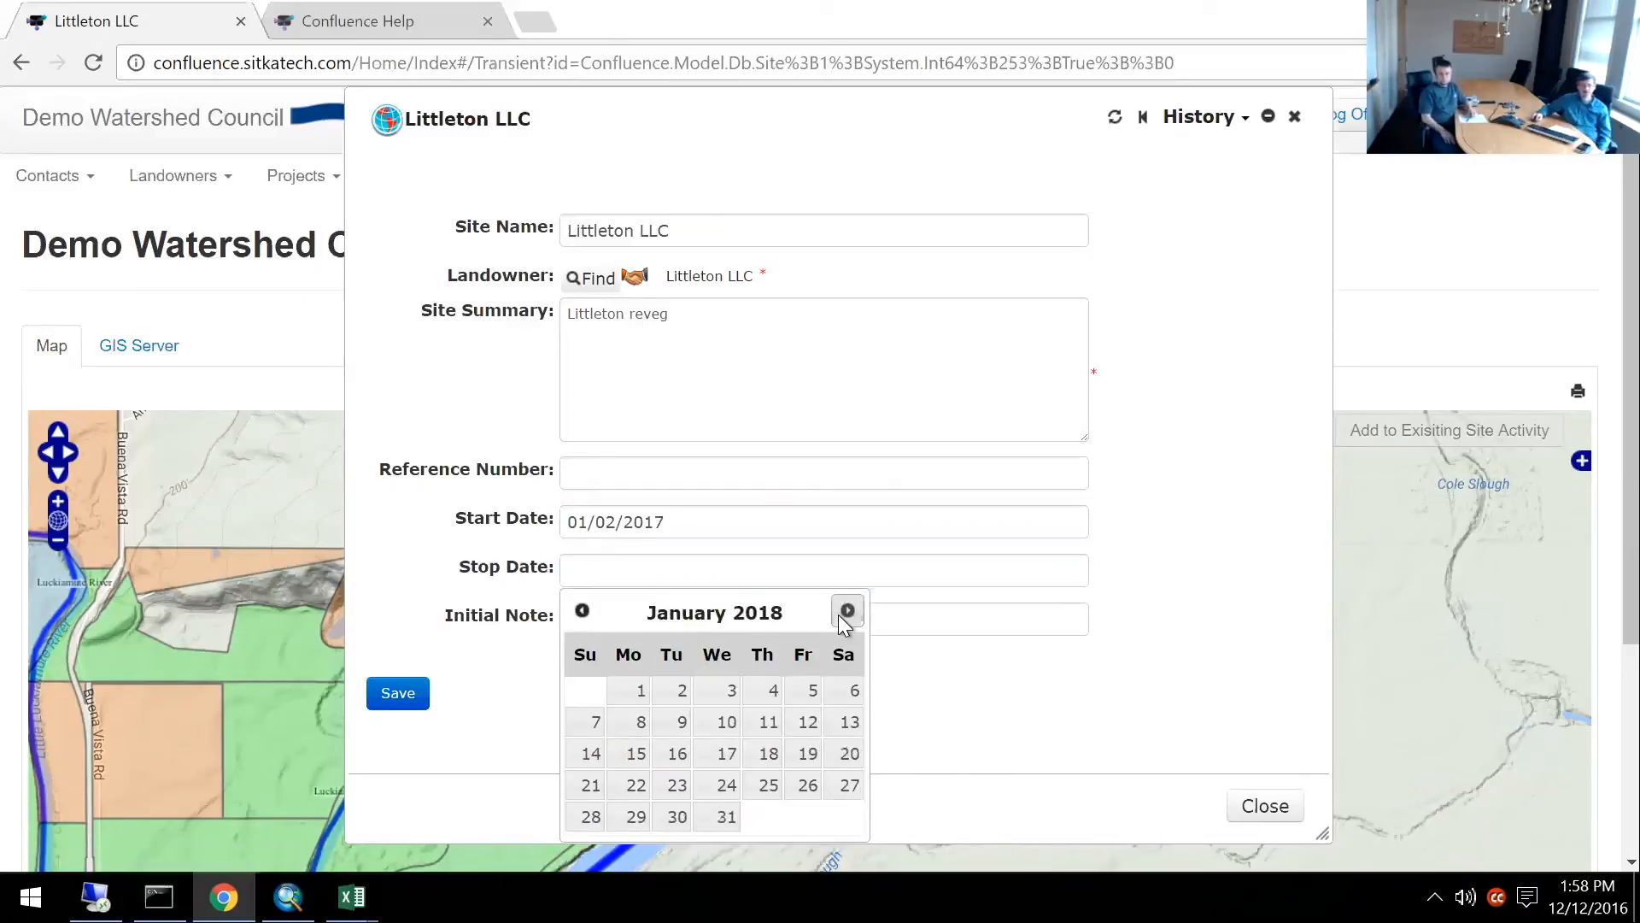
click(843, 613)
click(842, 613)
click(842, 612)
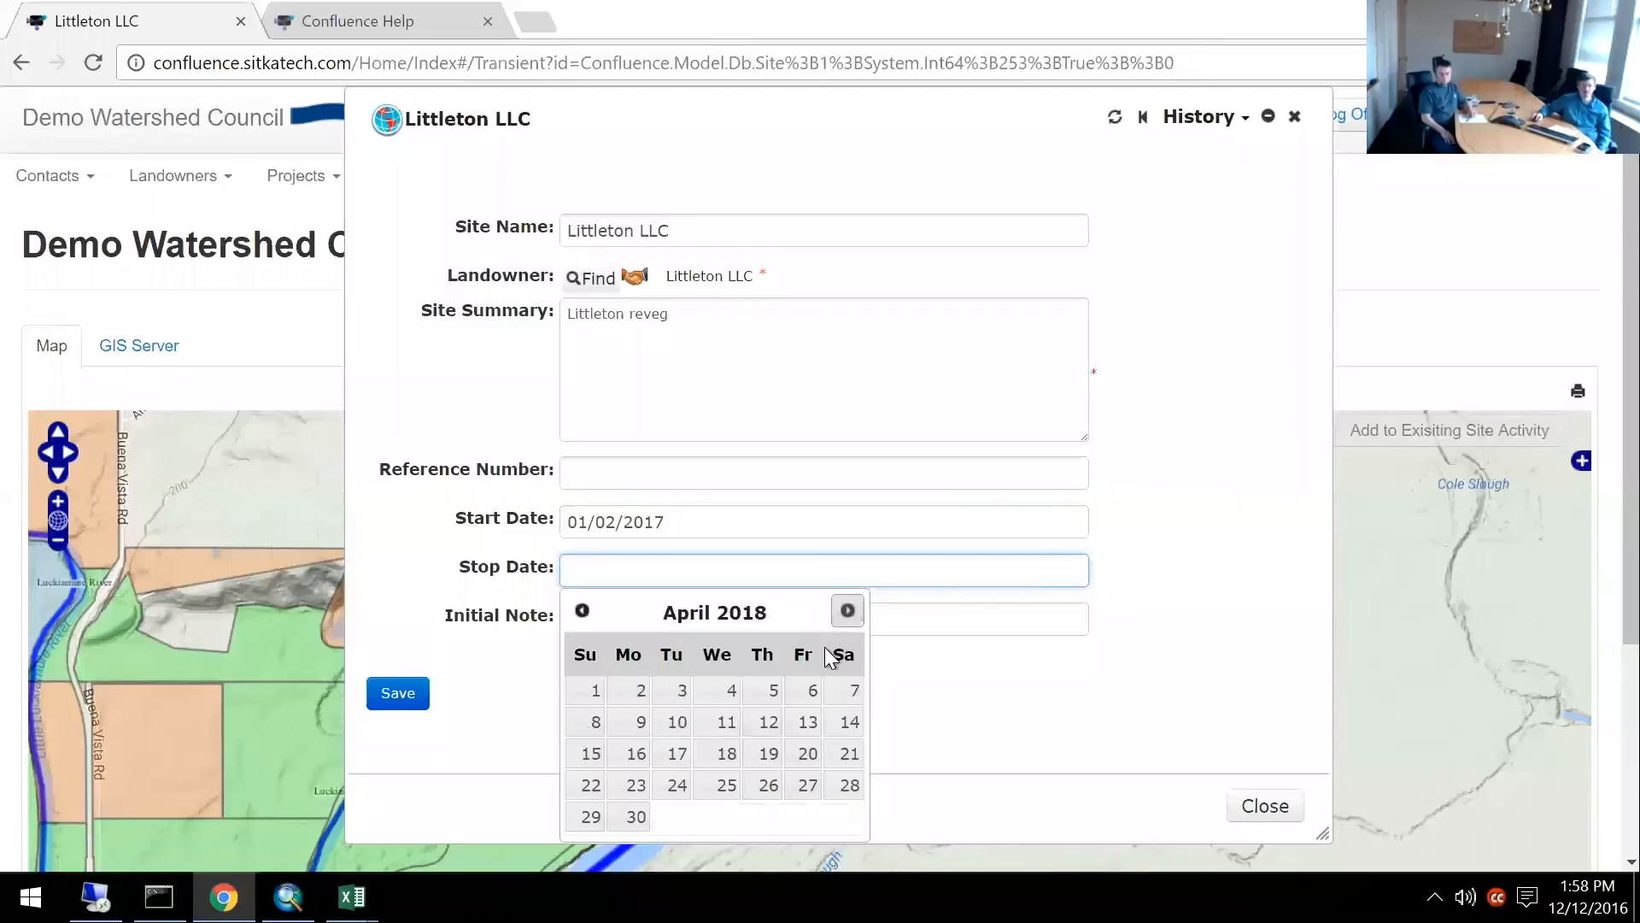
click(637, 816)
Enter the initial note "Starts in 2017 planting season" and save the site.
key(Tab)
text(Sta)
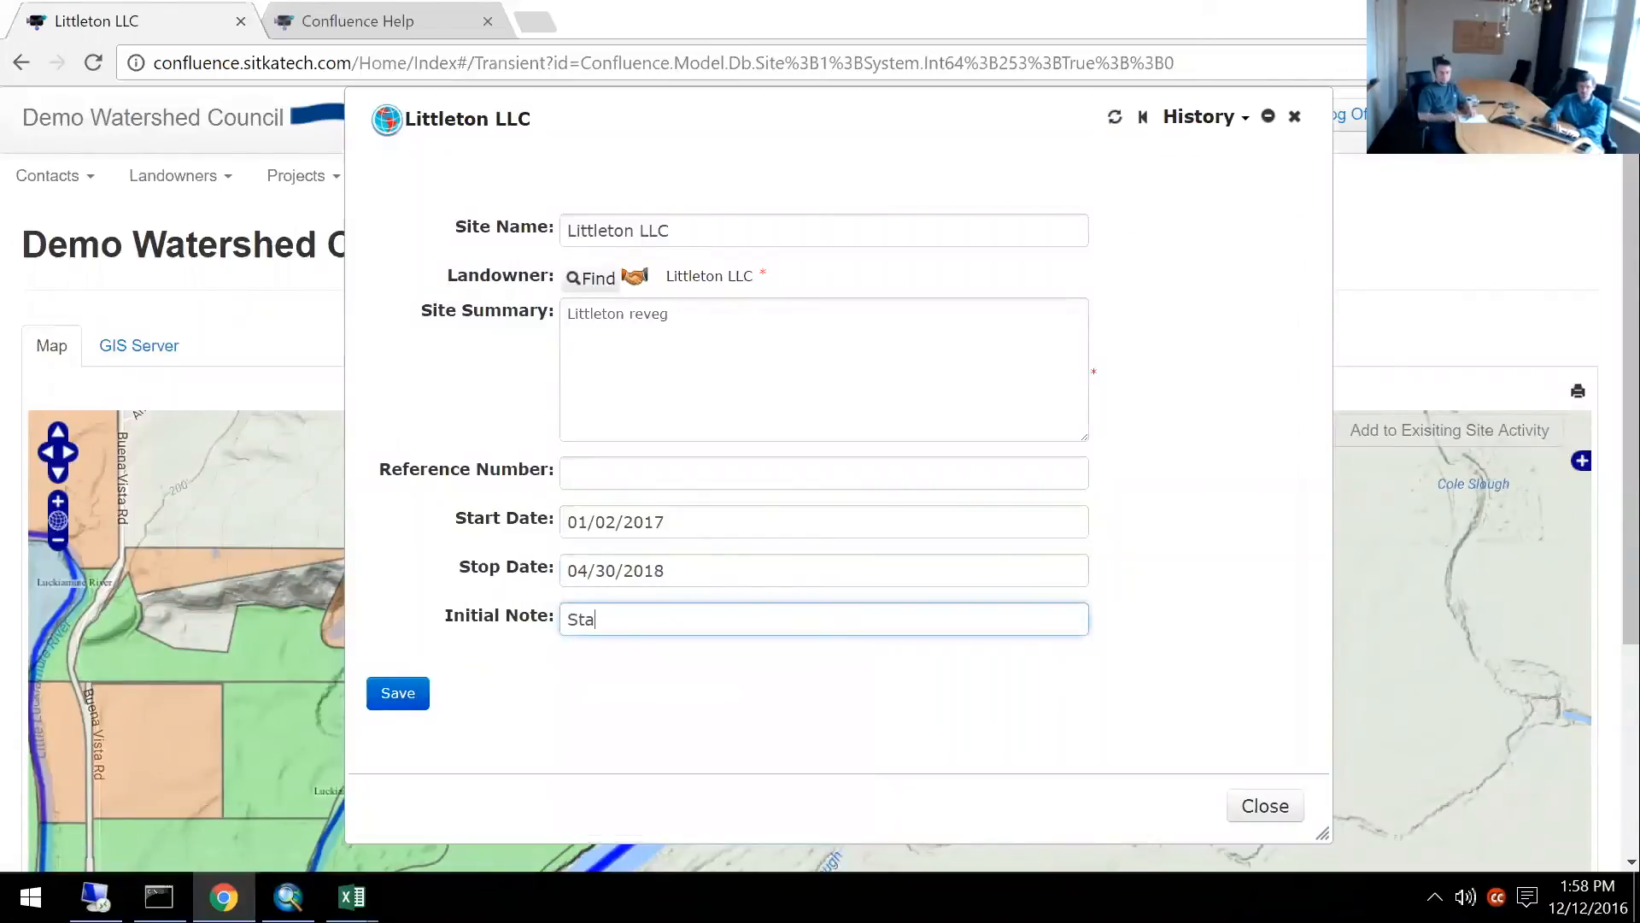
text(rts in 2)
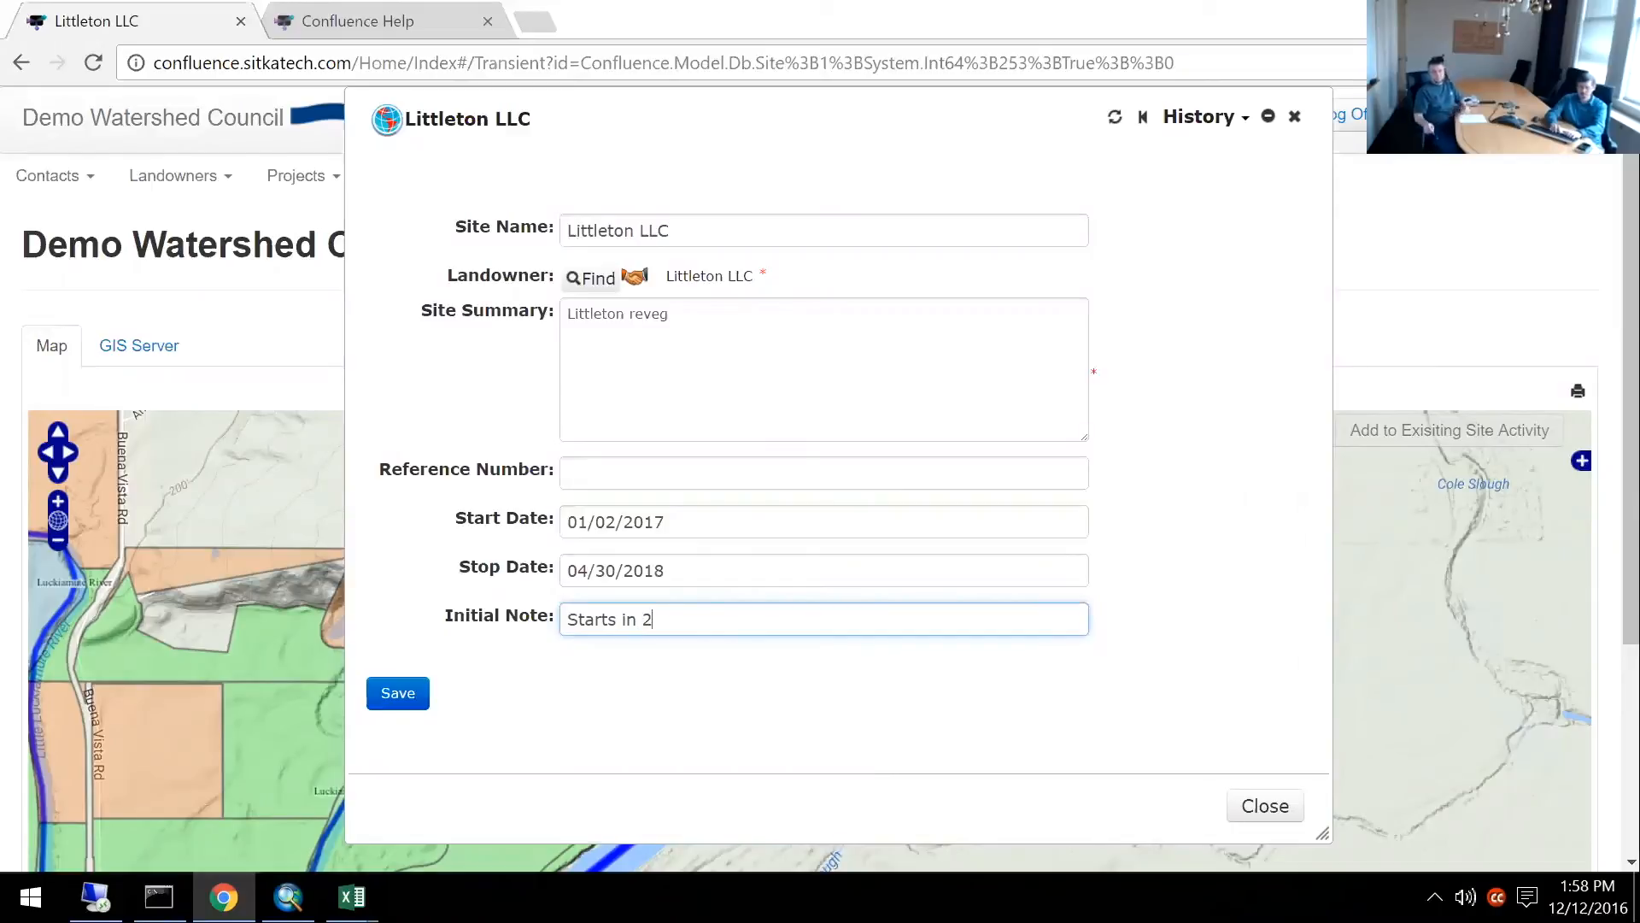
text(017 planting season)
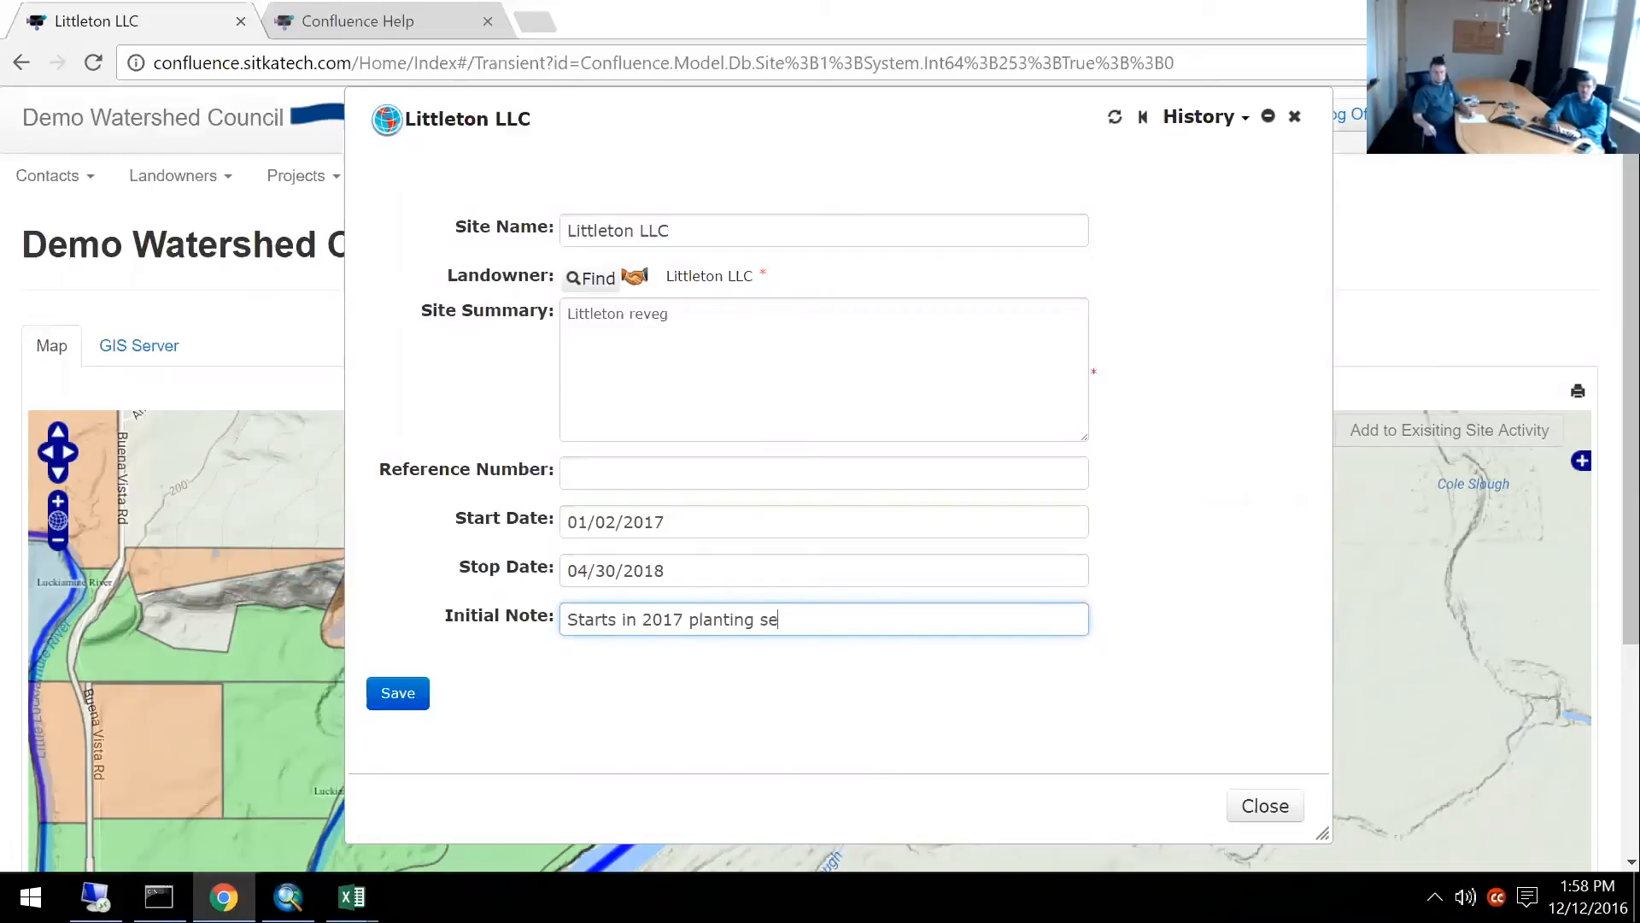
click(423, 699)
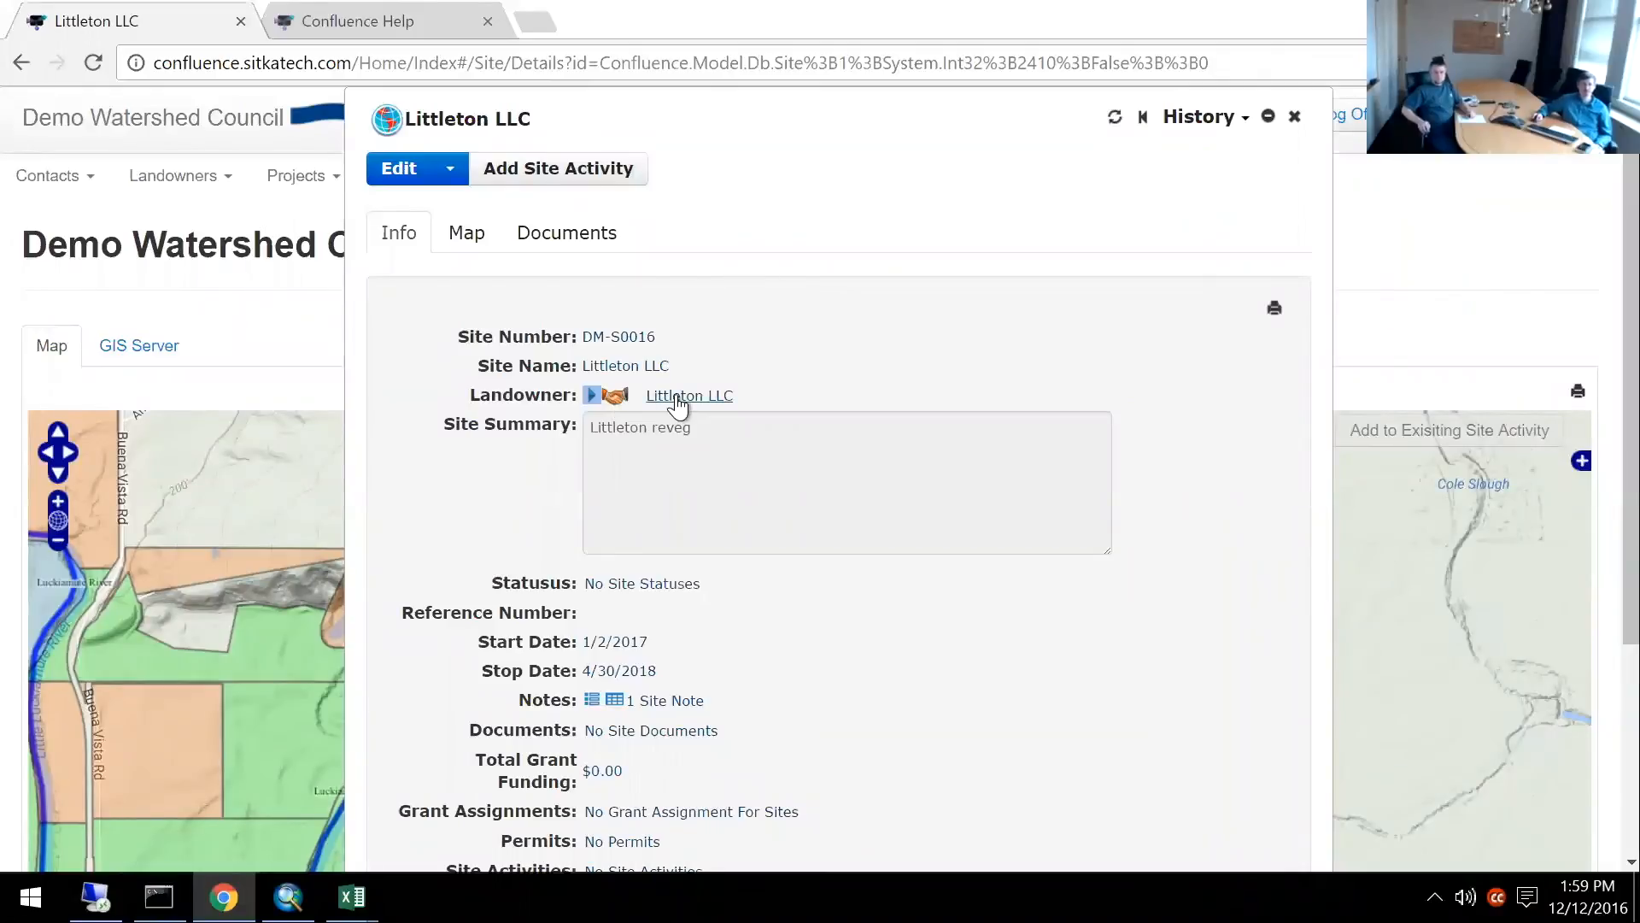
Expand the landowner details within the site record, examine its fields and taxlots, and collapse them again.
click(588, 396)
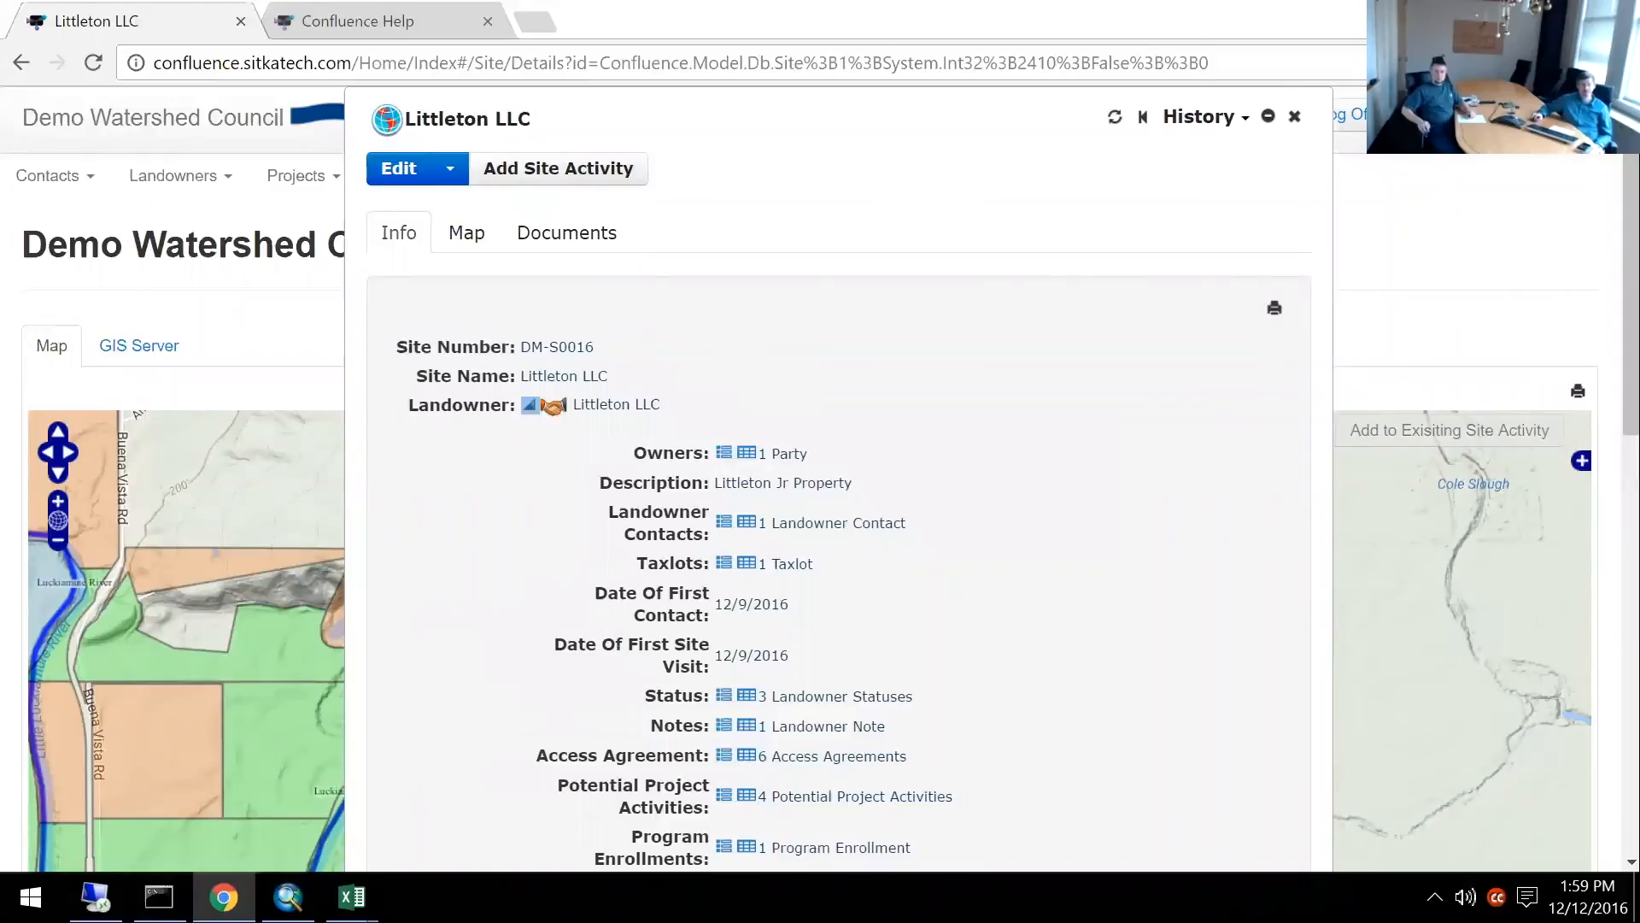
scroll(875, 695, down, 3)
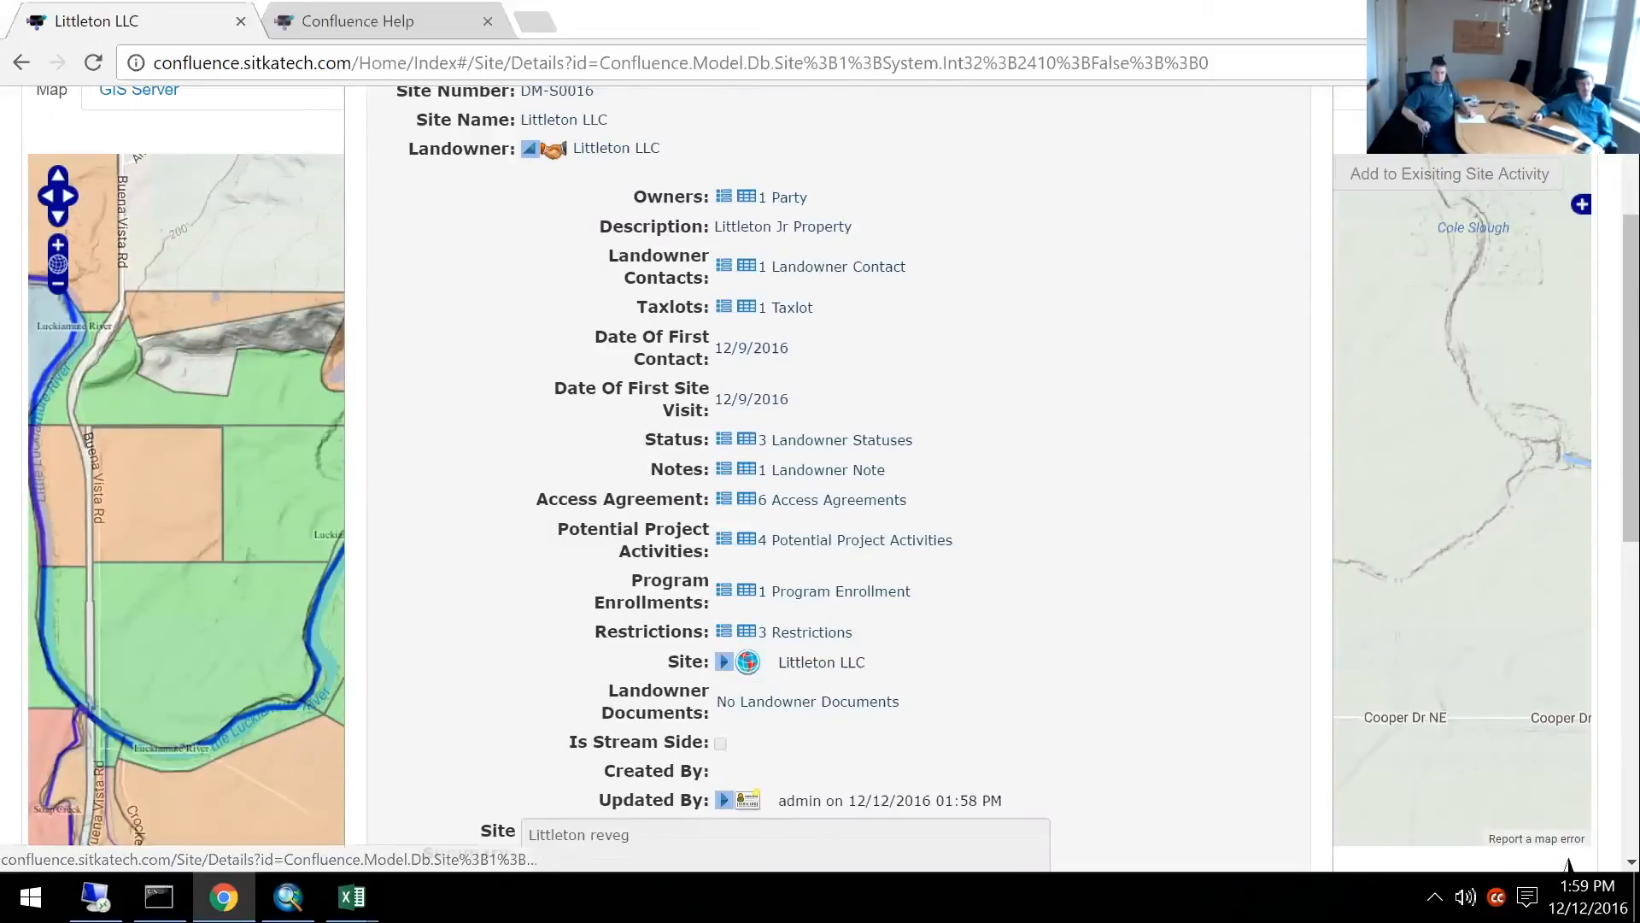
click(707, 314)
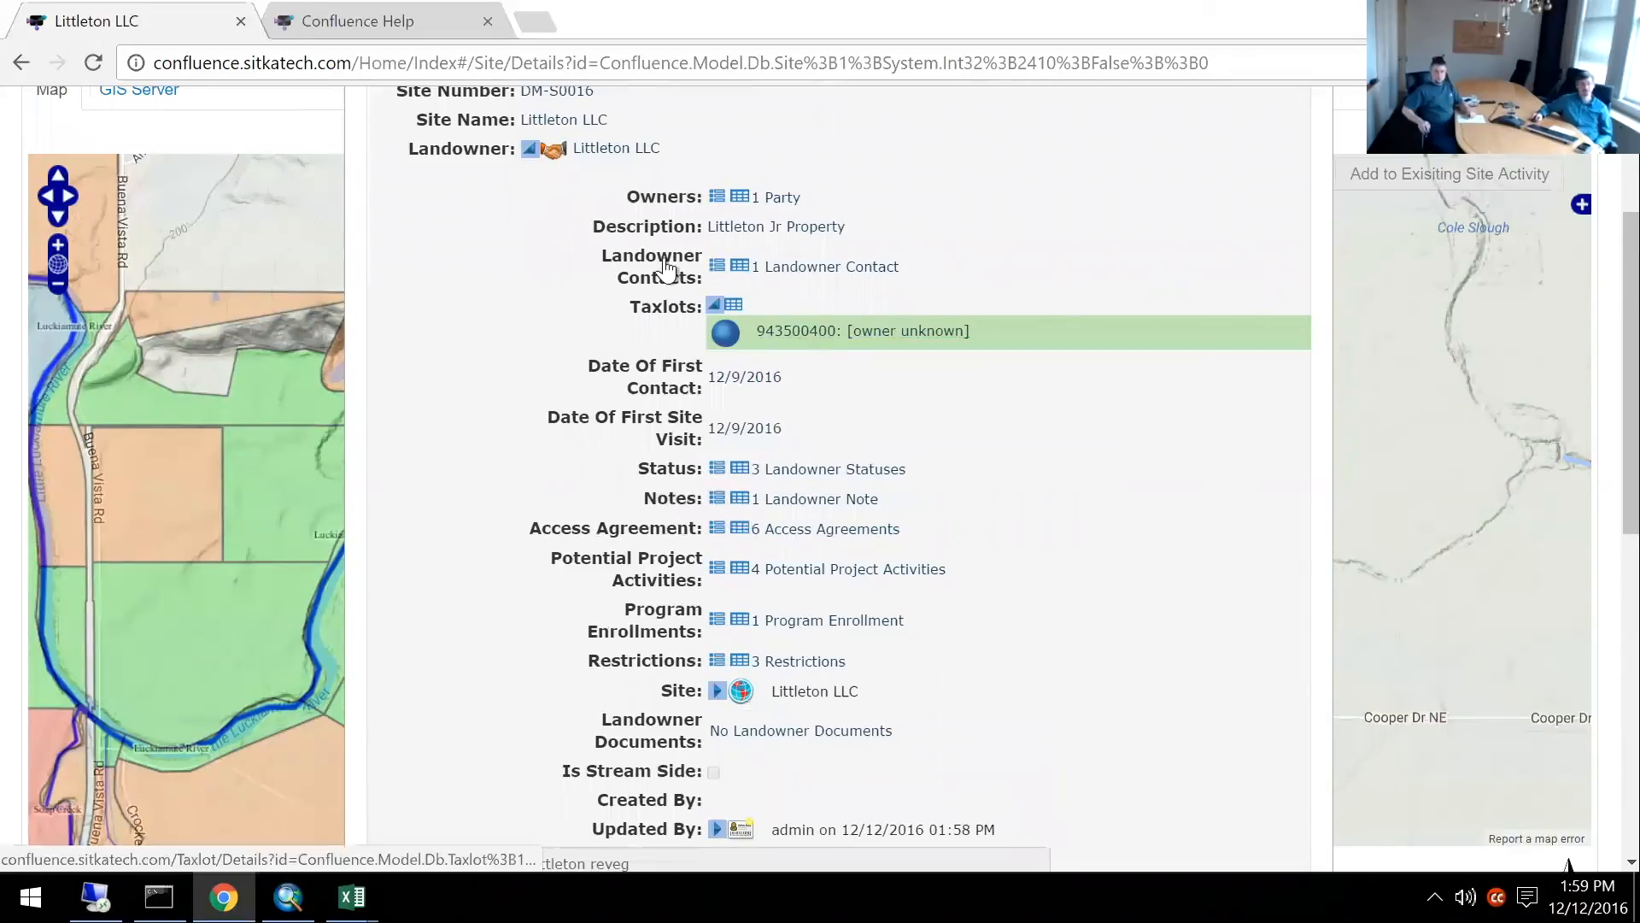
click(530, 151)
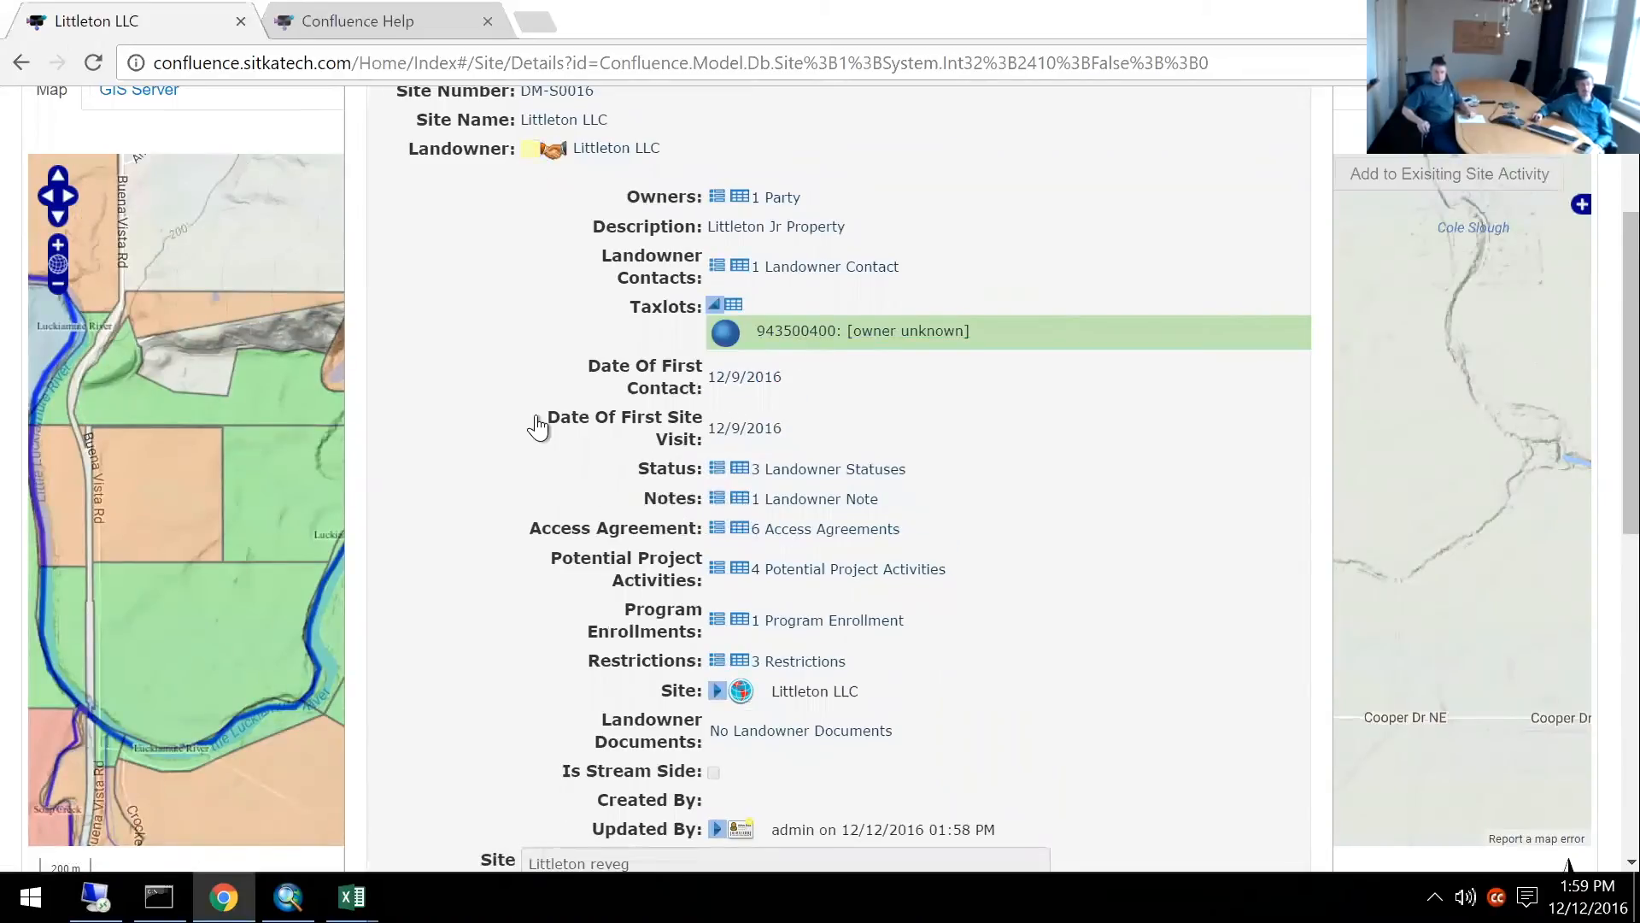
scroll(537, 425, up, 3)
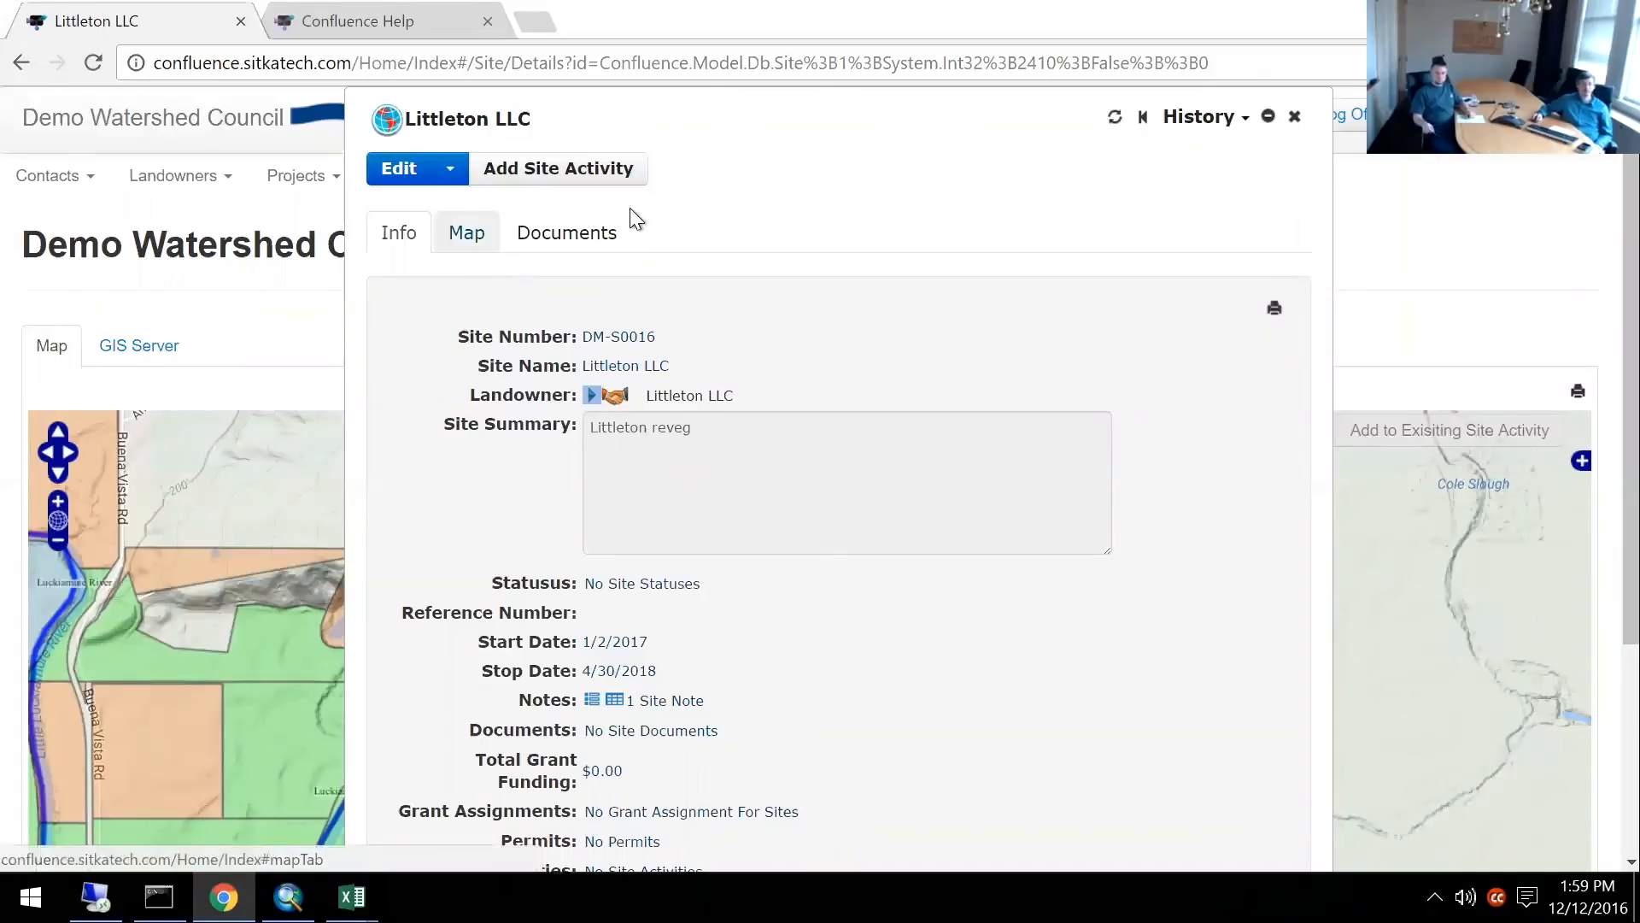
Examine the site's documents, its map and the remaining fields of its general information.
click(579, 246)
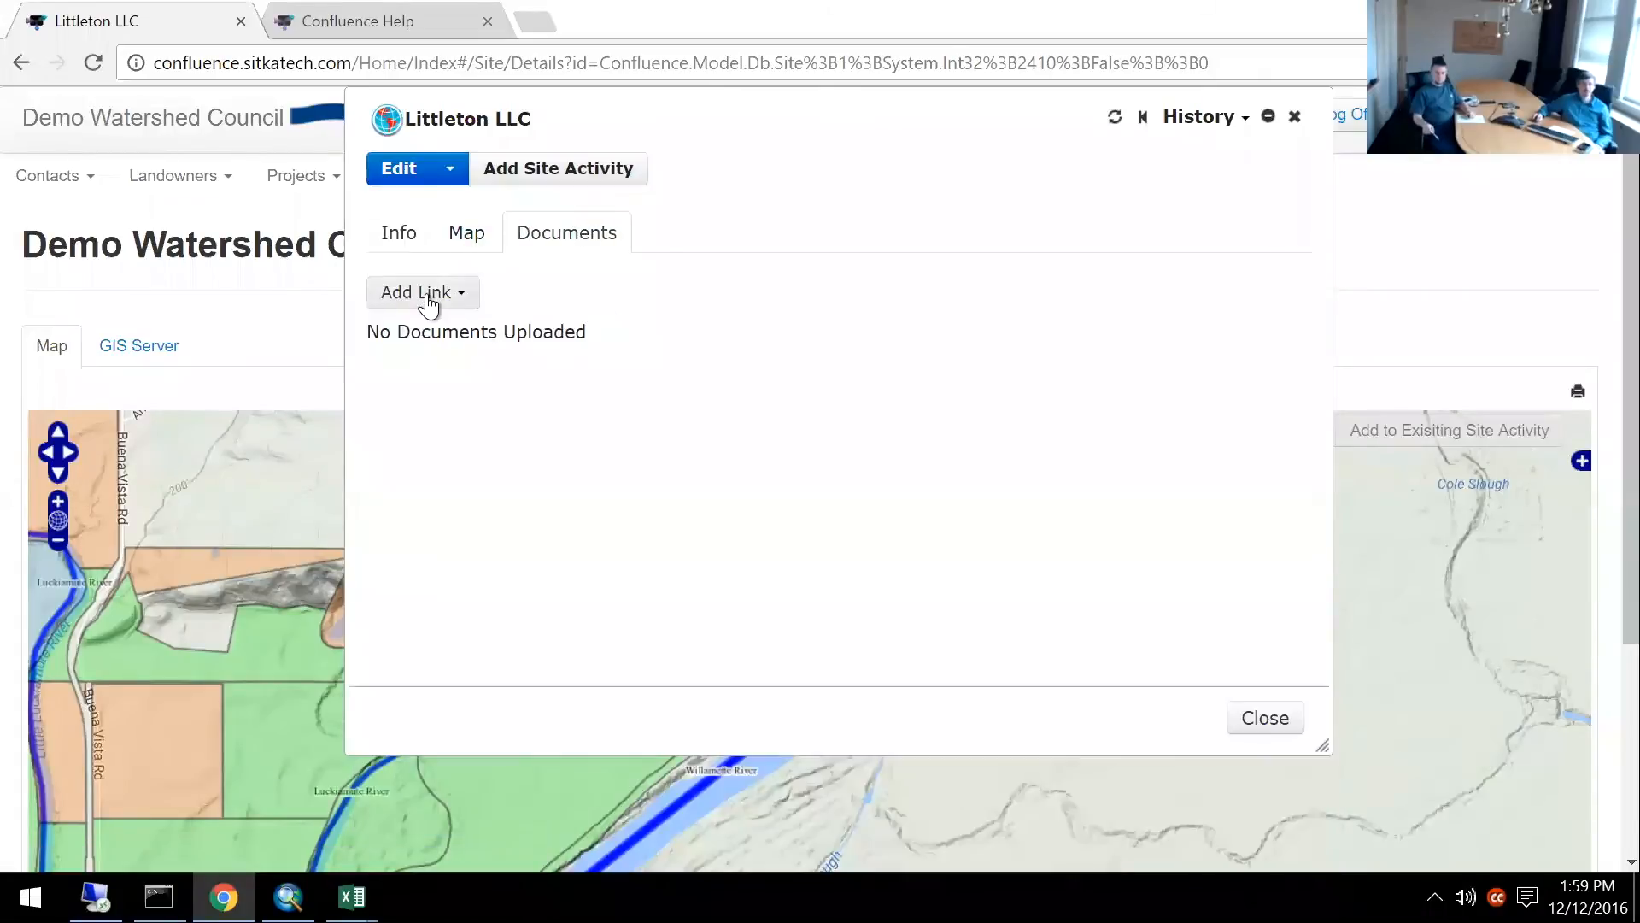
click(458, 246)
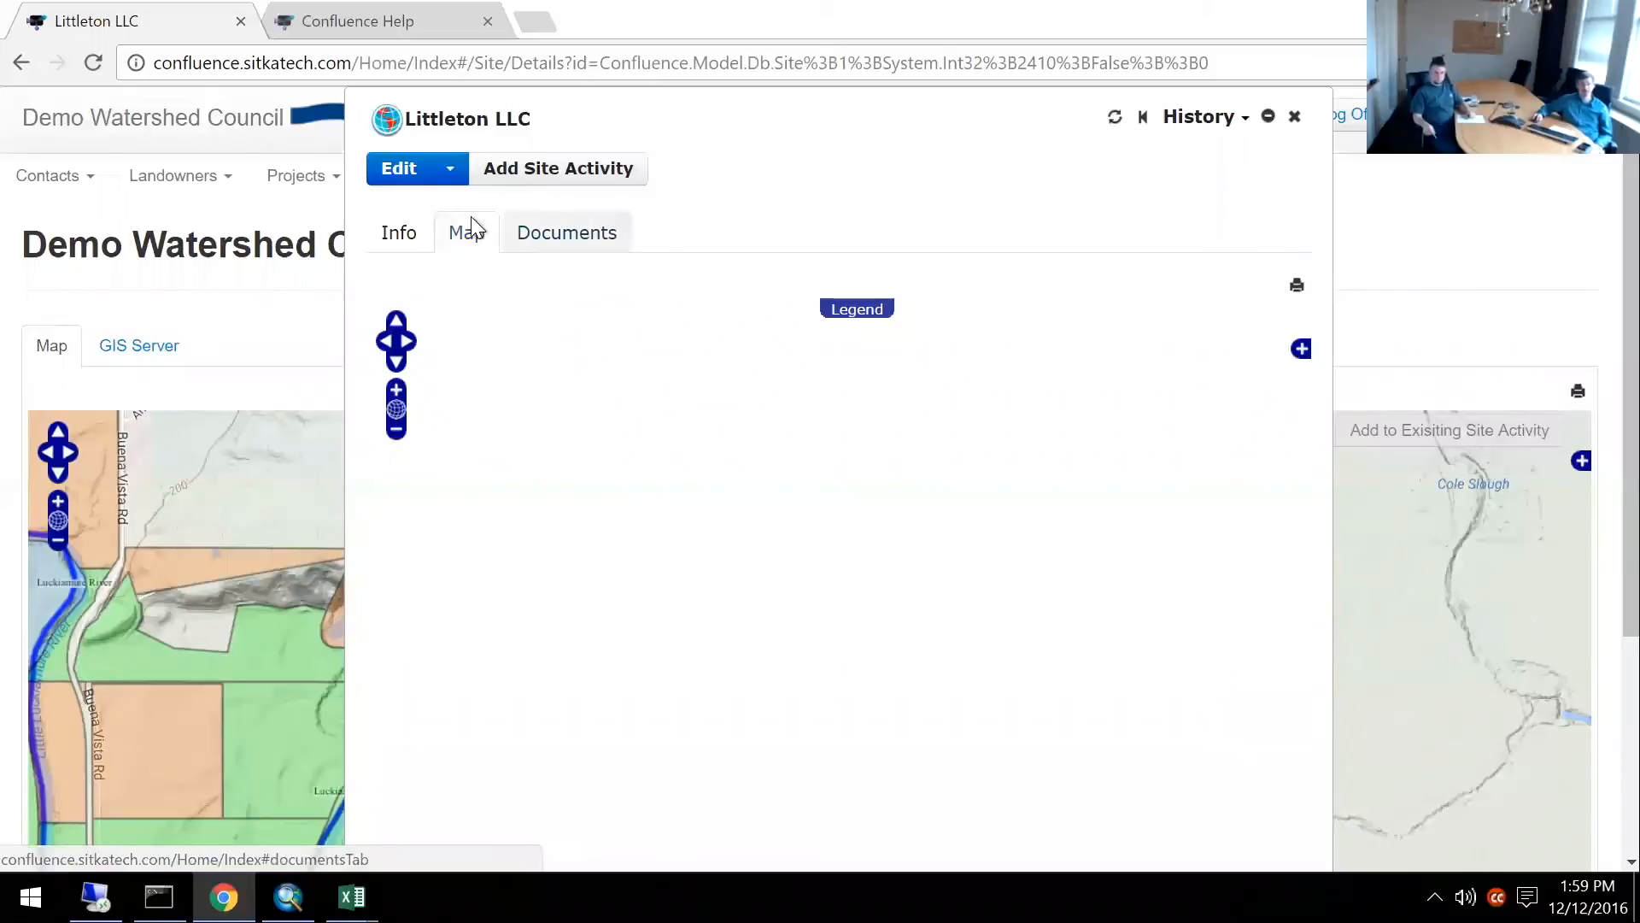
click(390, 232)
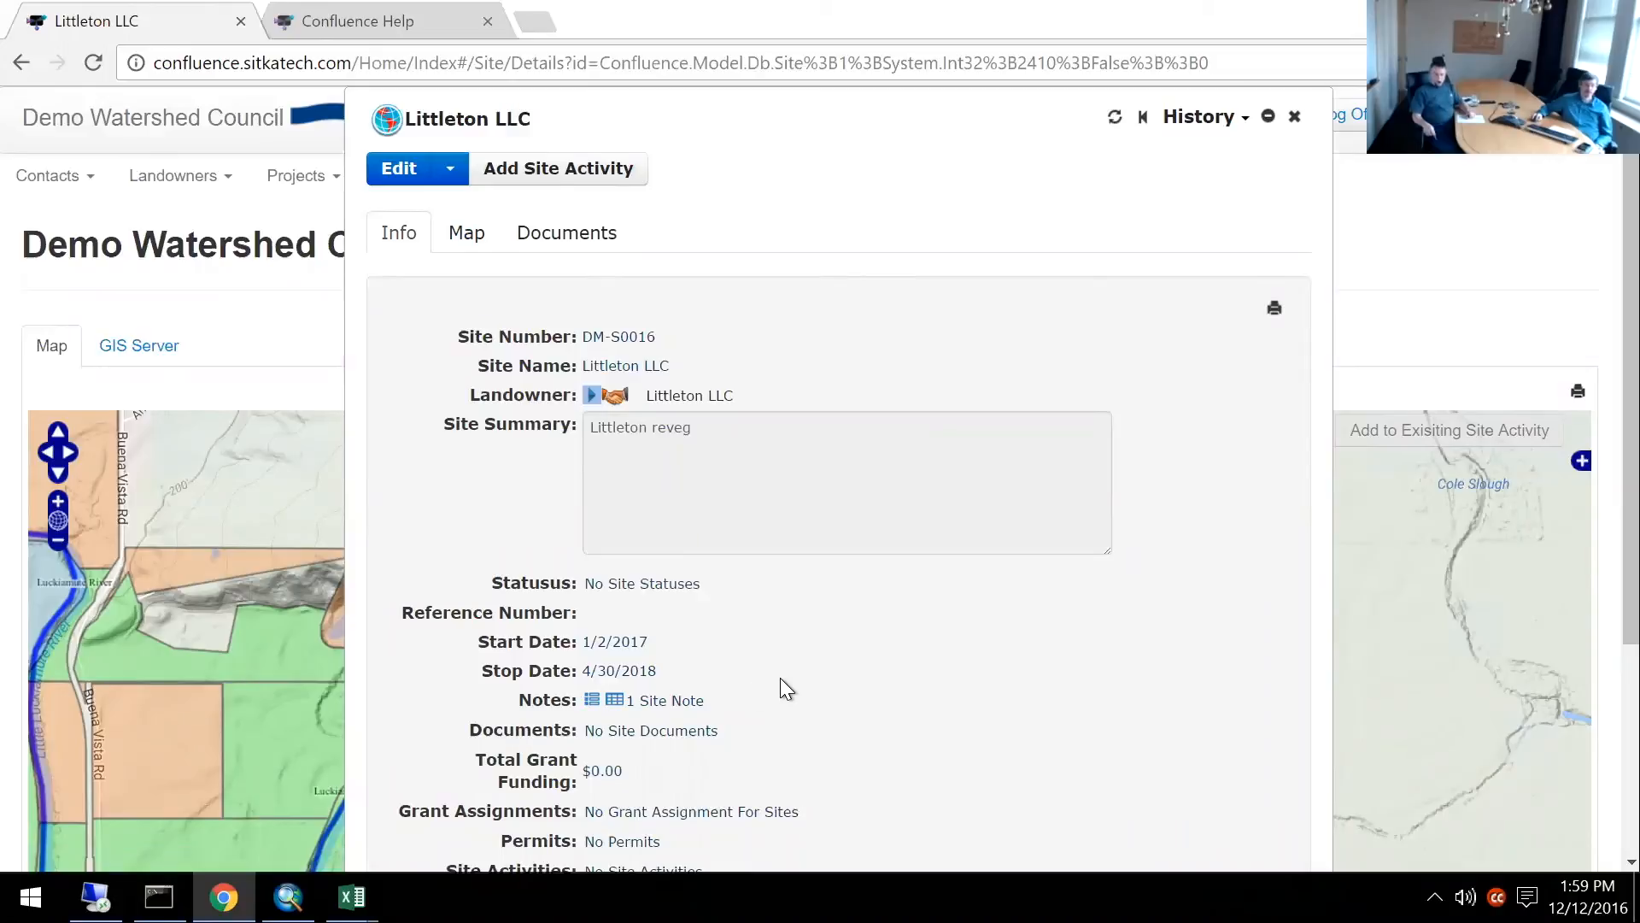
scroll(781, 678, down, 2)
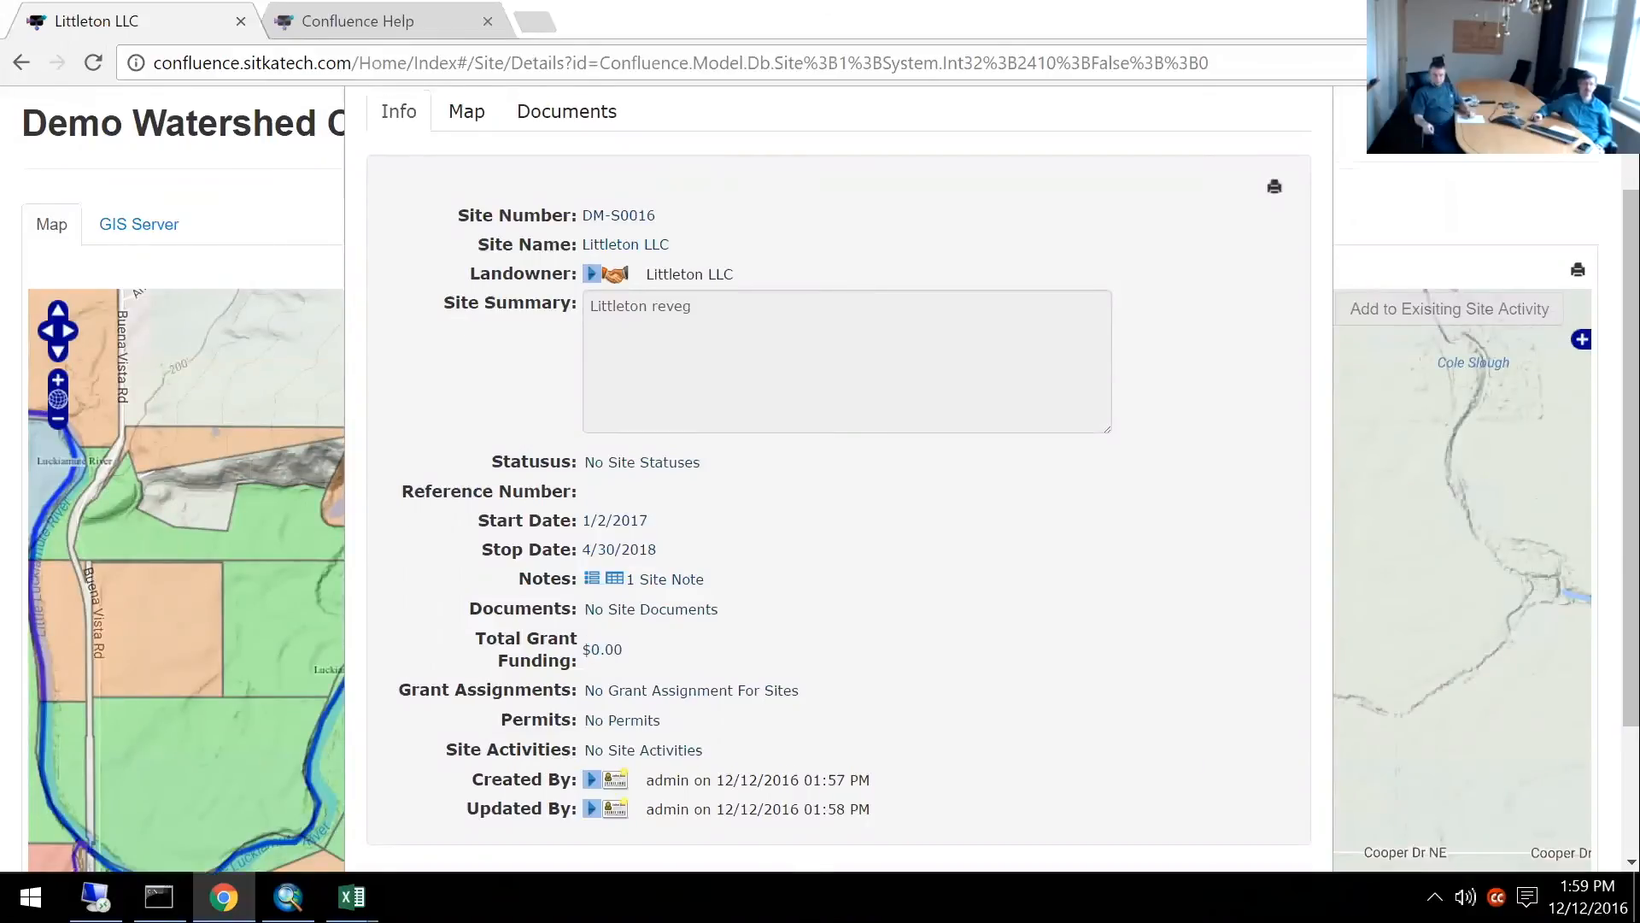
scroll(624, 512, up, 2)
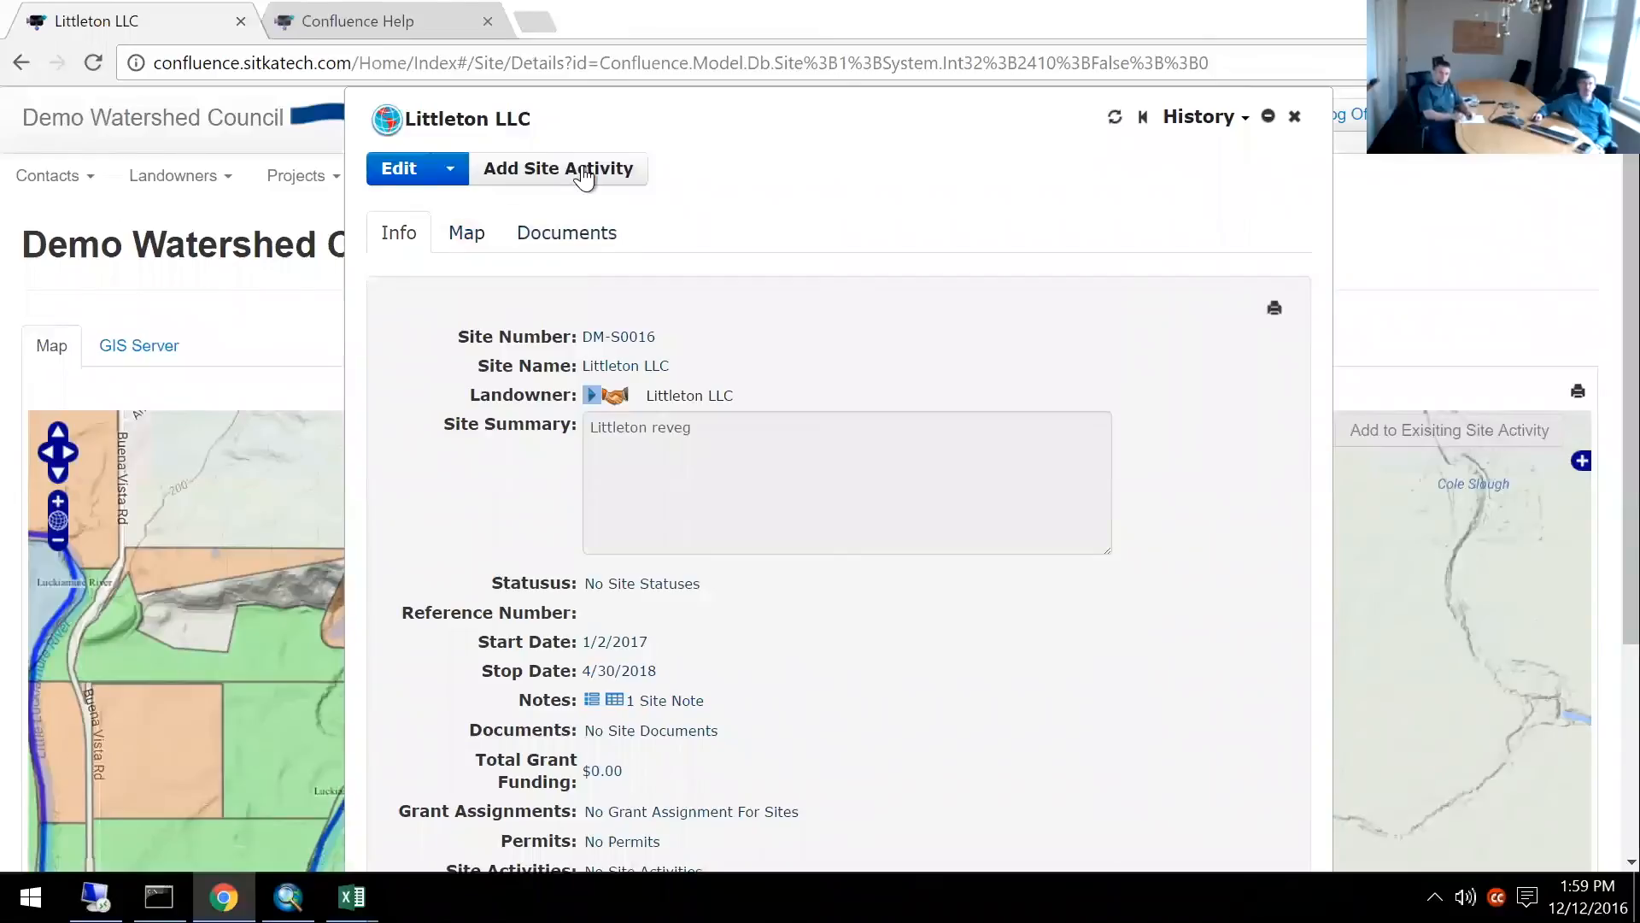
Start a new site activity for the Littleton LLC site with the type Revegetation Preparation.
click(632, 170)
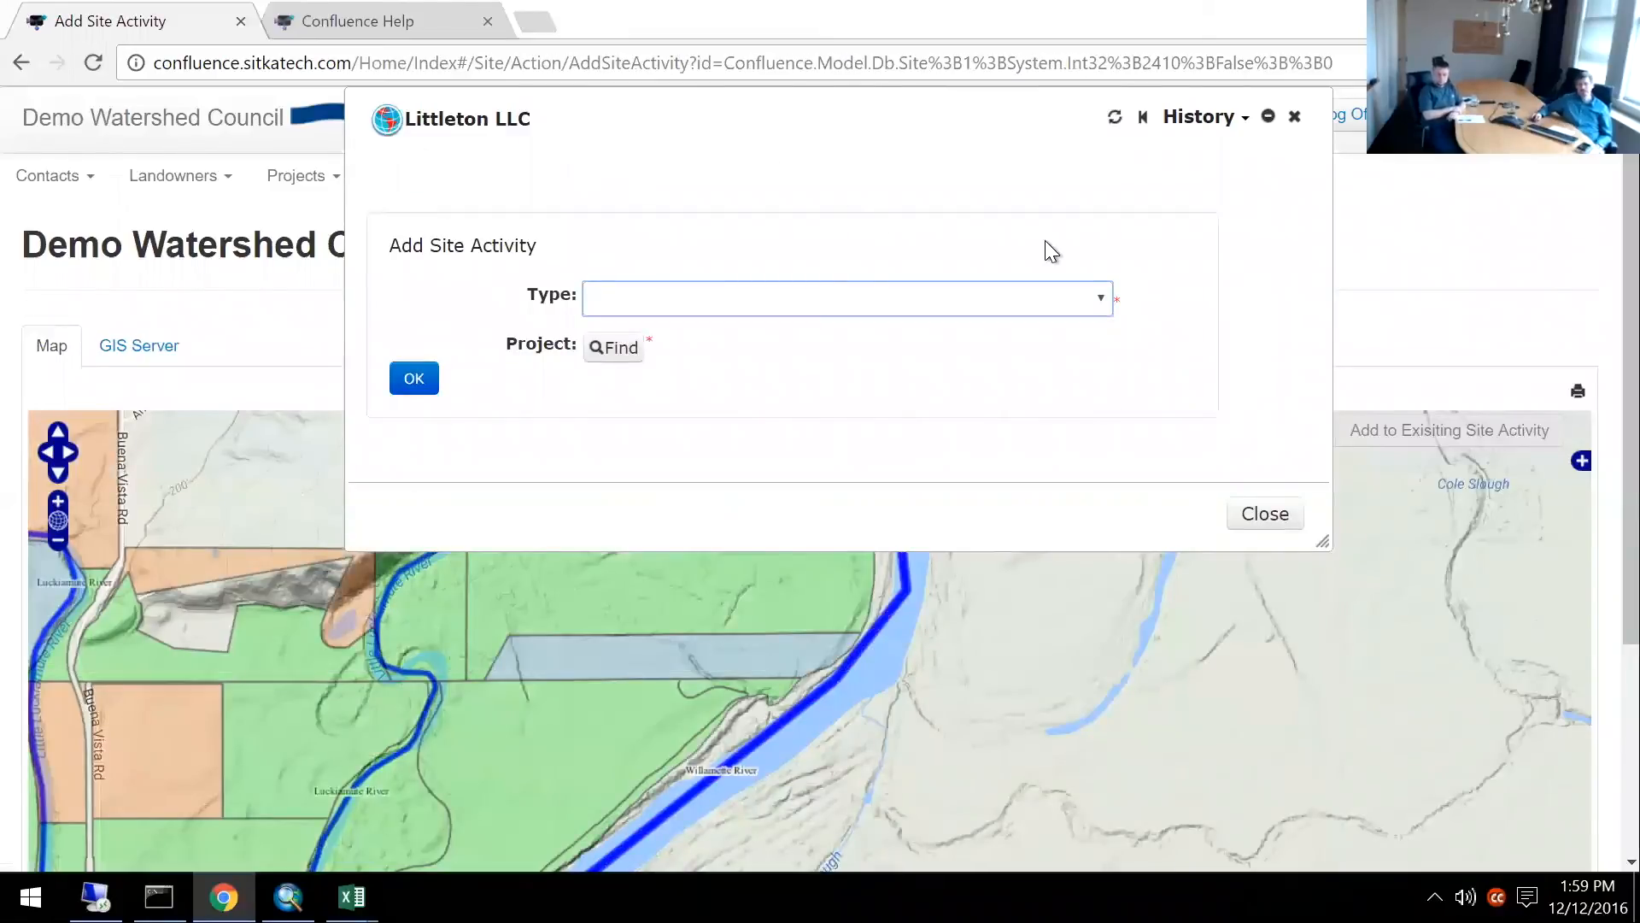
click(1108, 312)
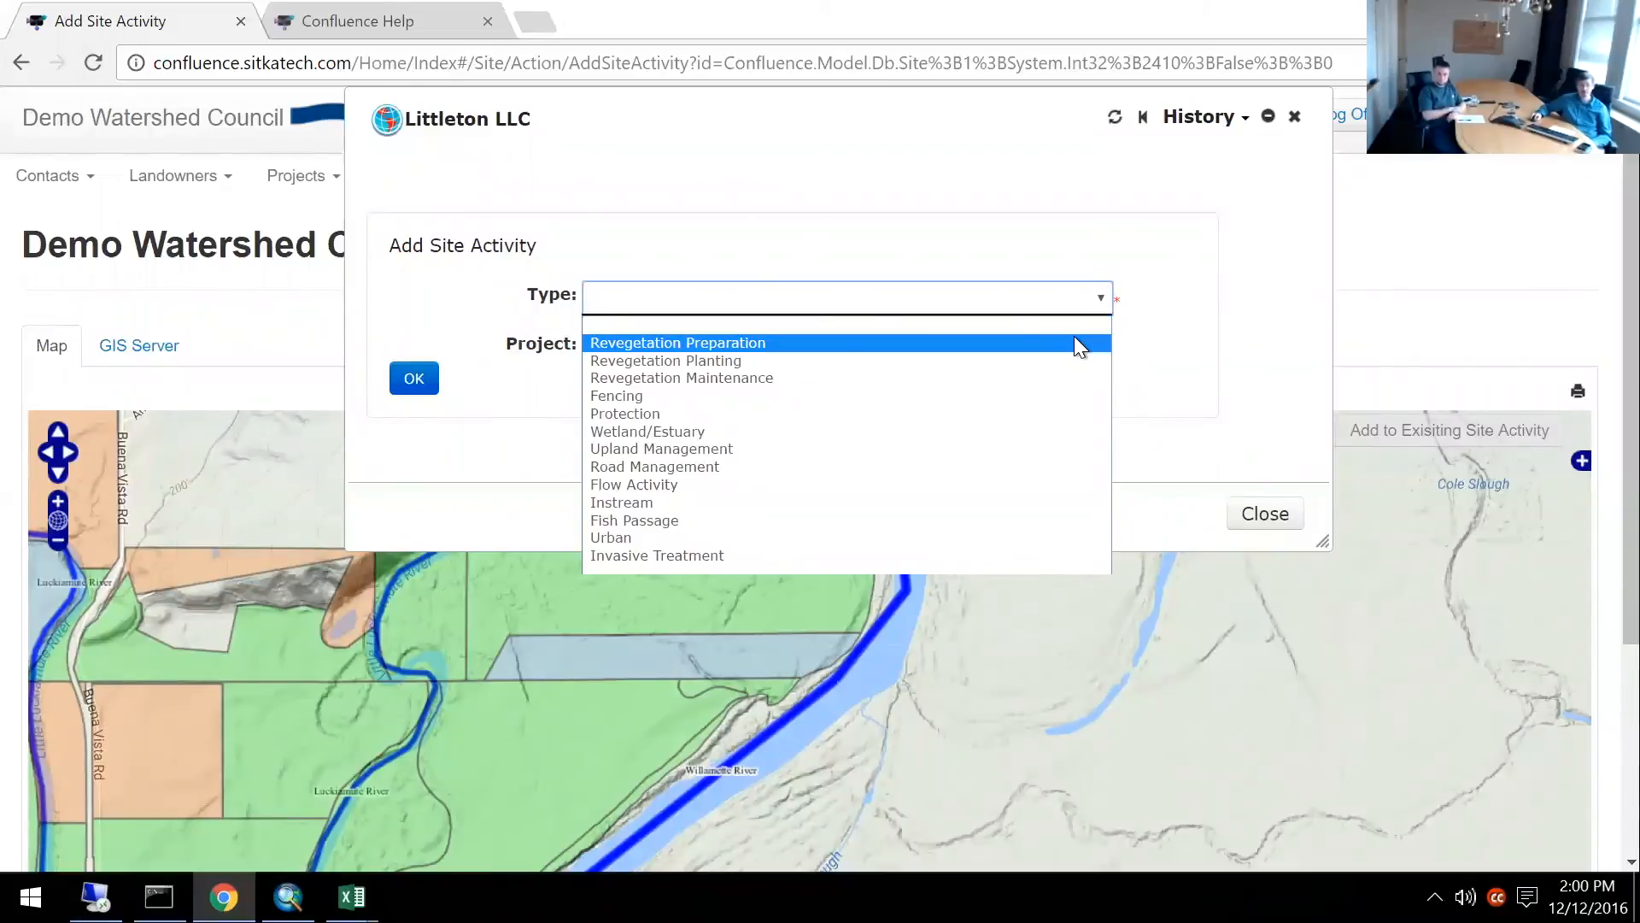
click(1074, 342)
Assign the existing project Riparian Planting to the site activity, keeping the type Revegetation Preparation.
click(618, 355)
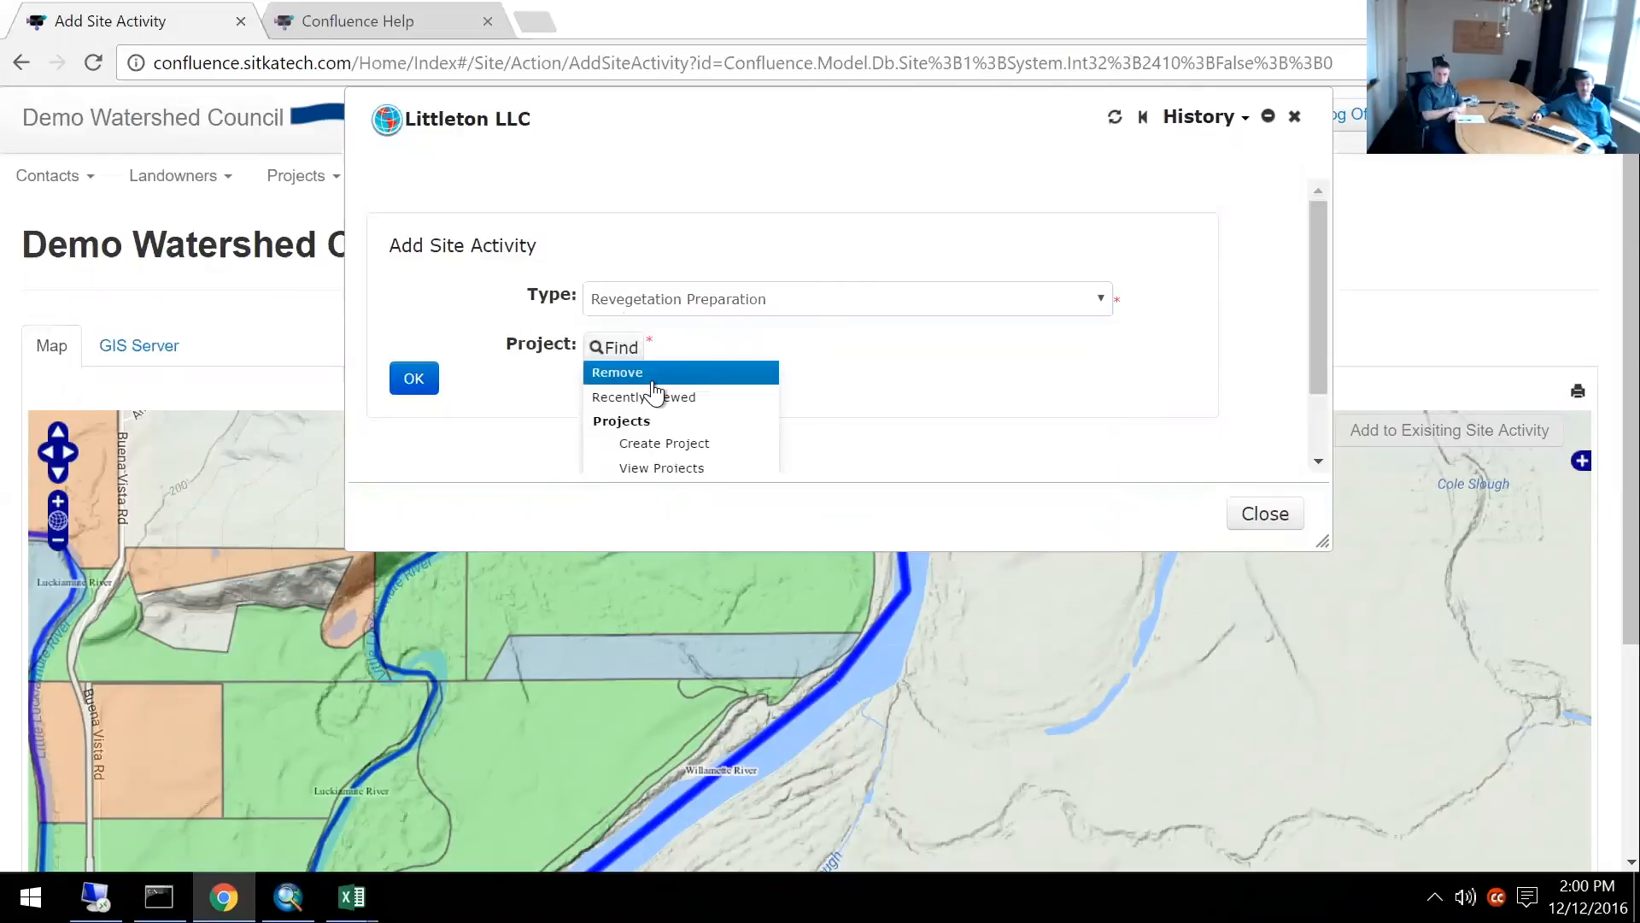
click(699, 469)
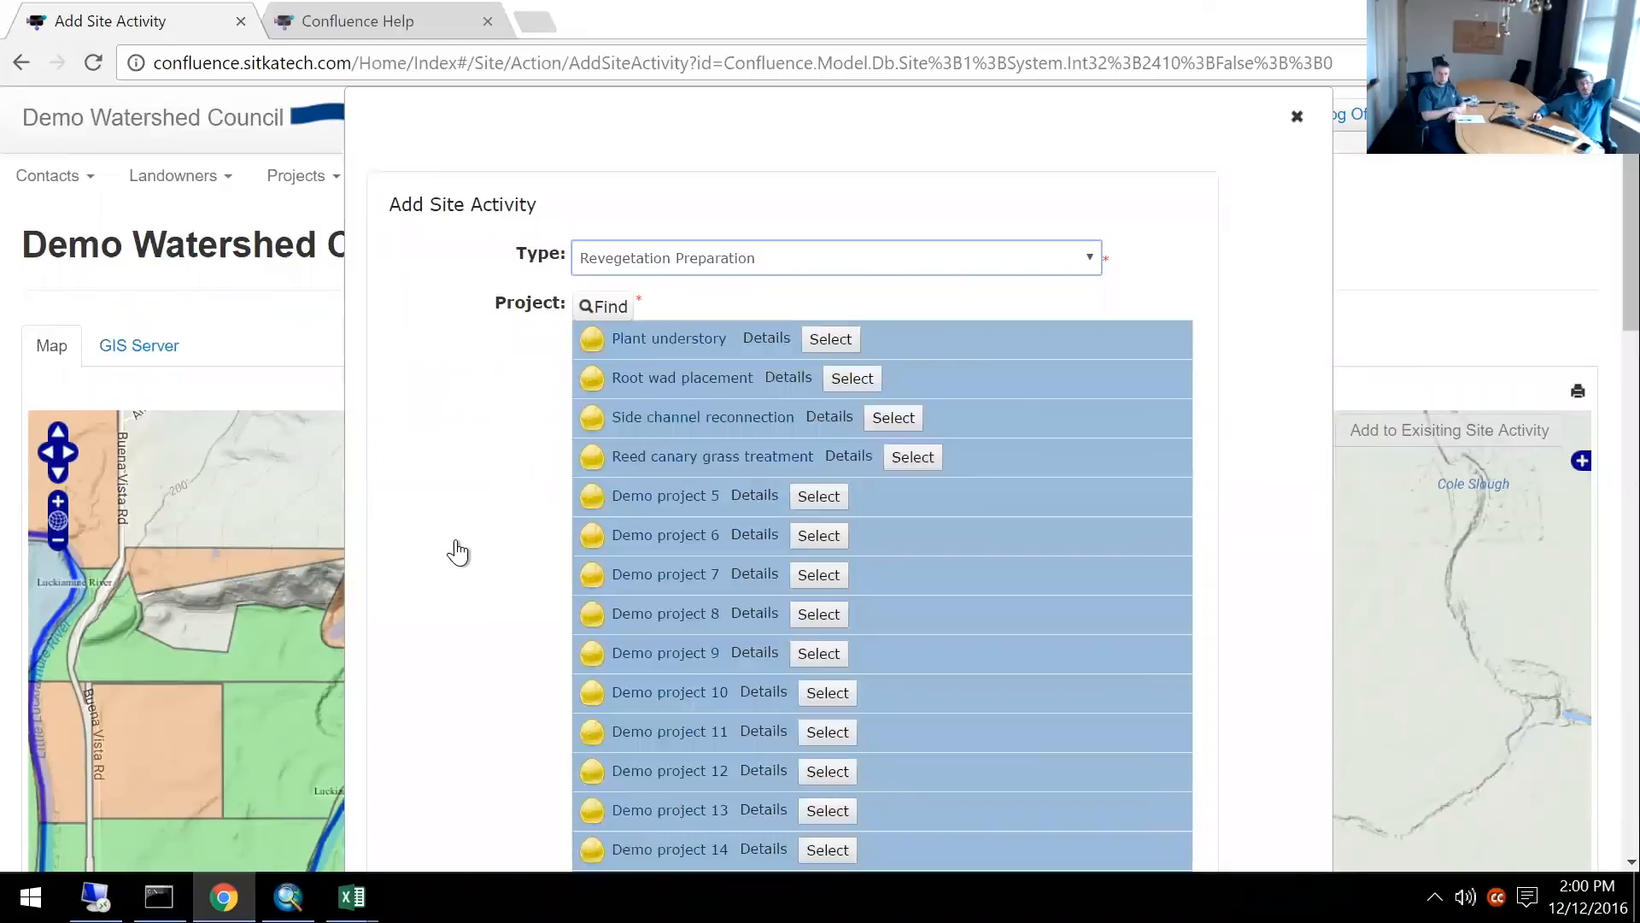
click(458, 552)
scroll(458, 552, down, 15)
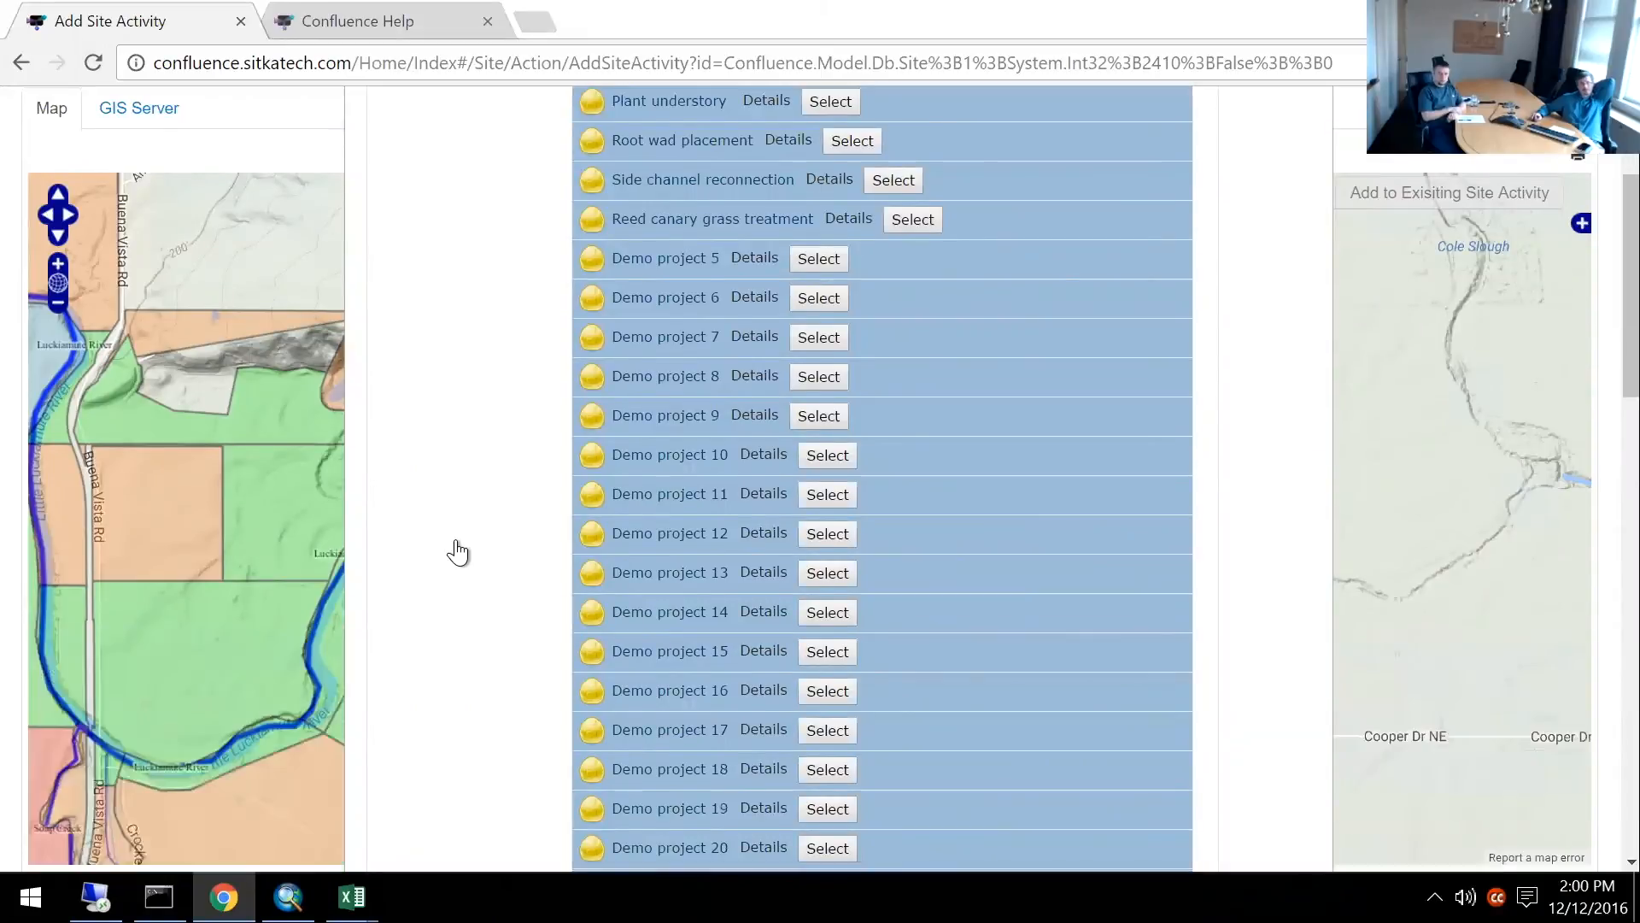
scroll(835, 447, up, 3)
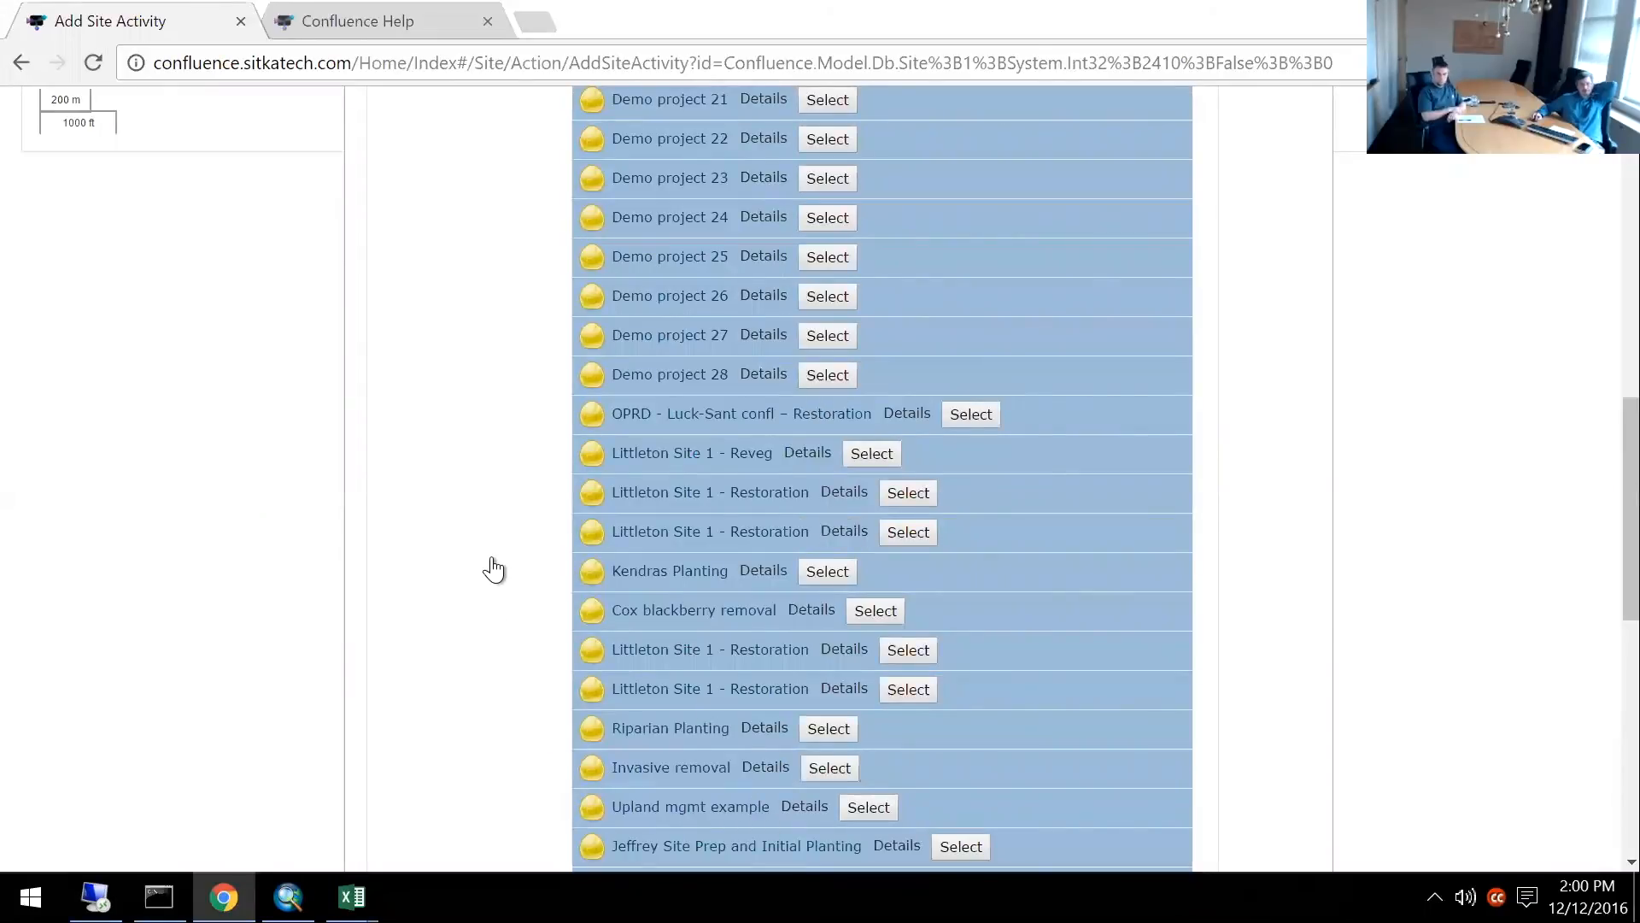
click(825, 728)
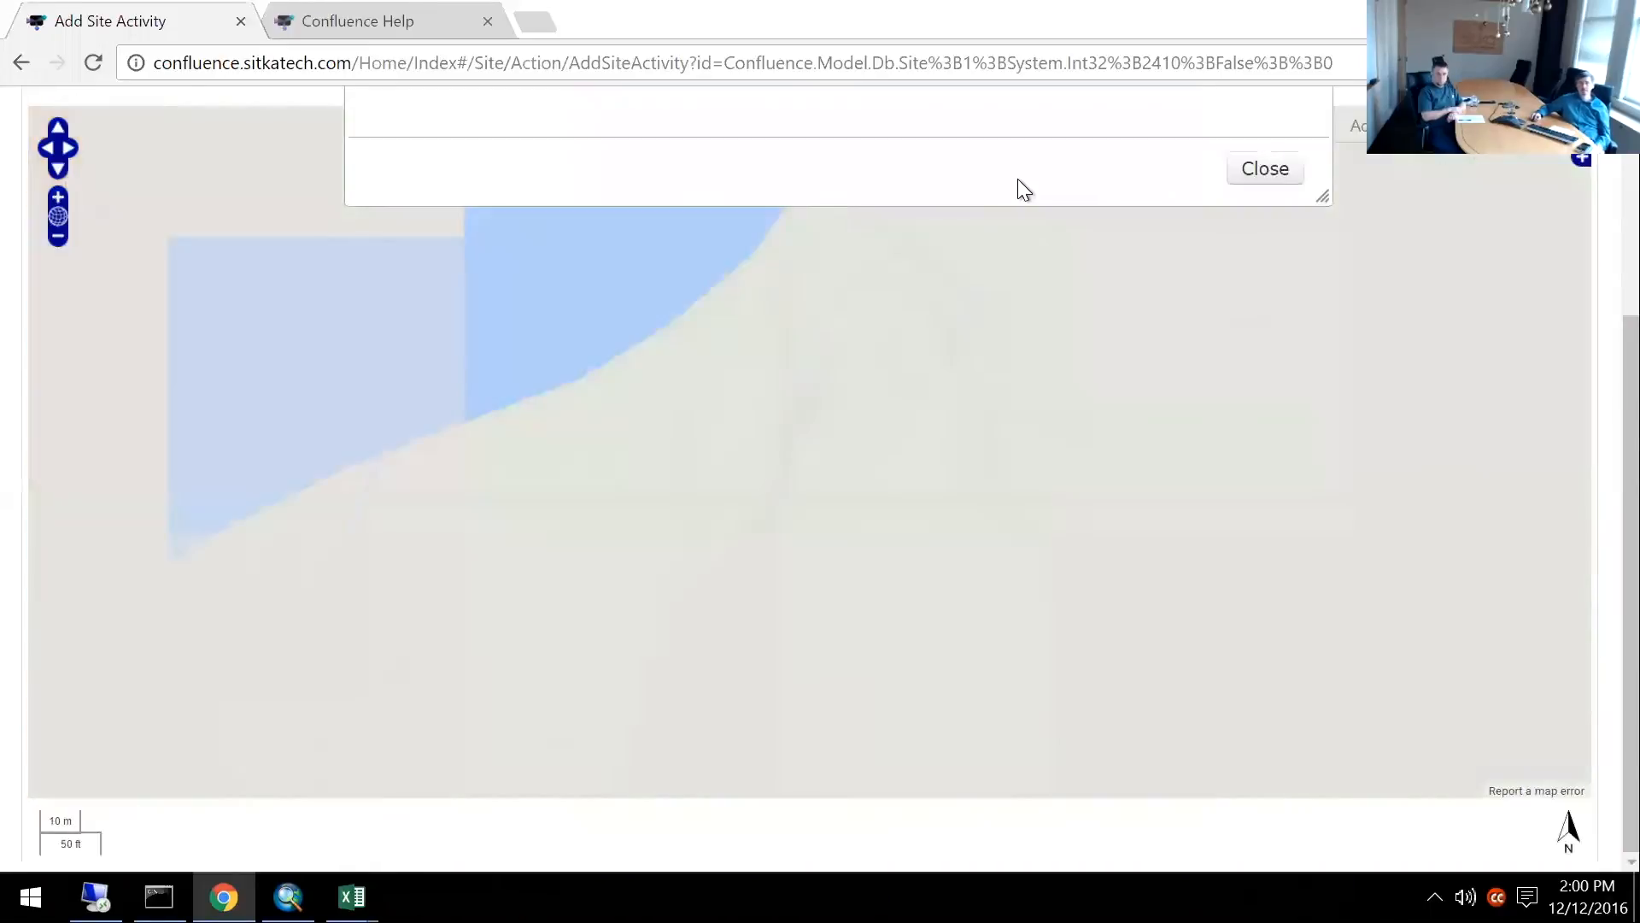
scroll(1018, 177, up, 4)
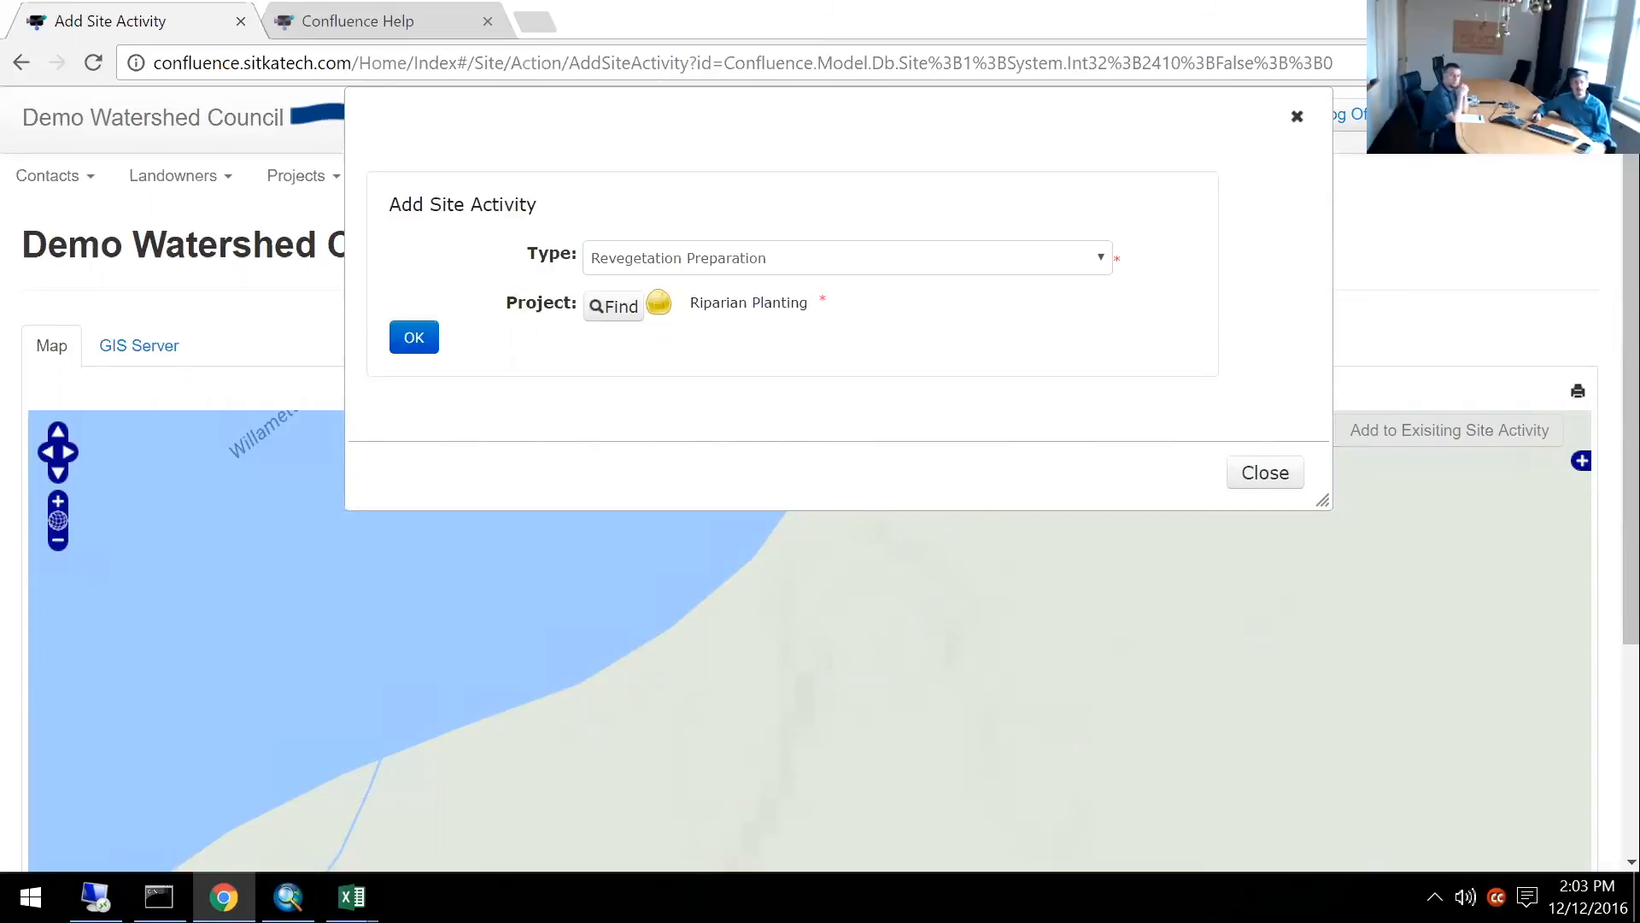
click(868, 261)
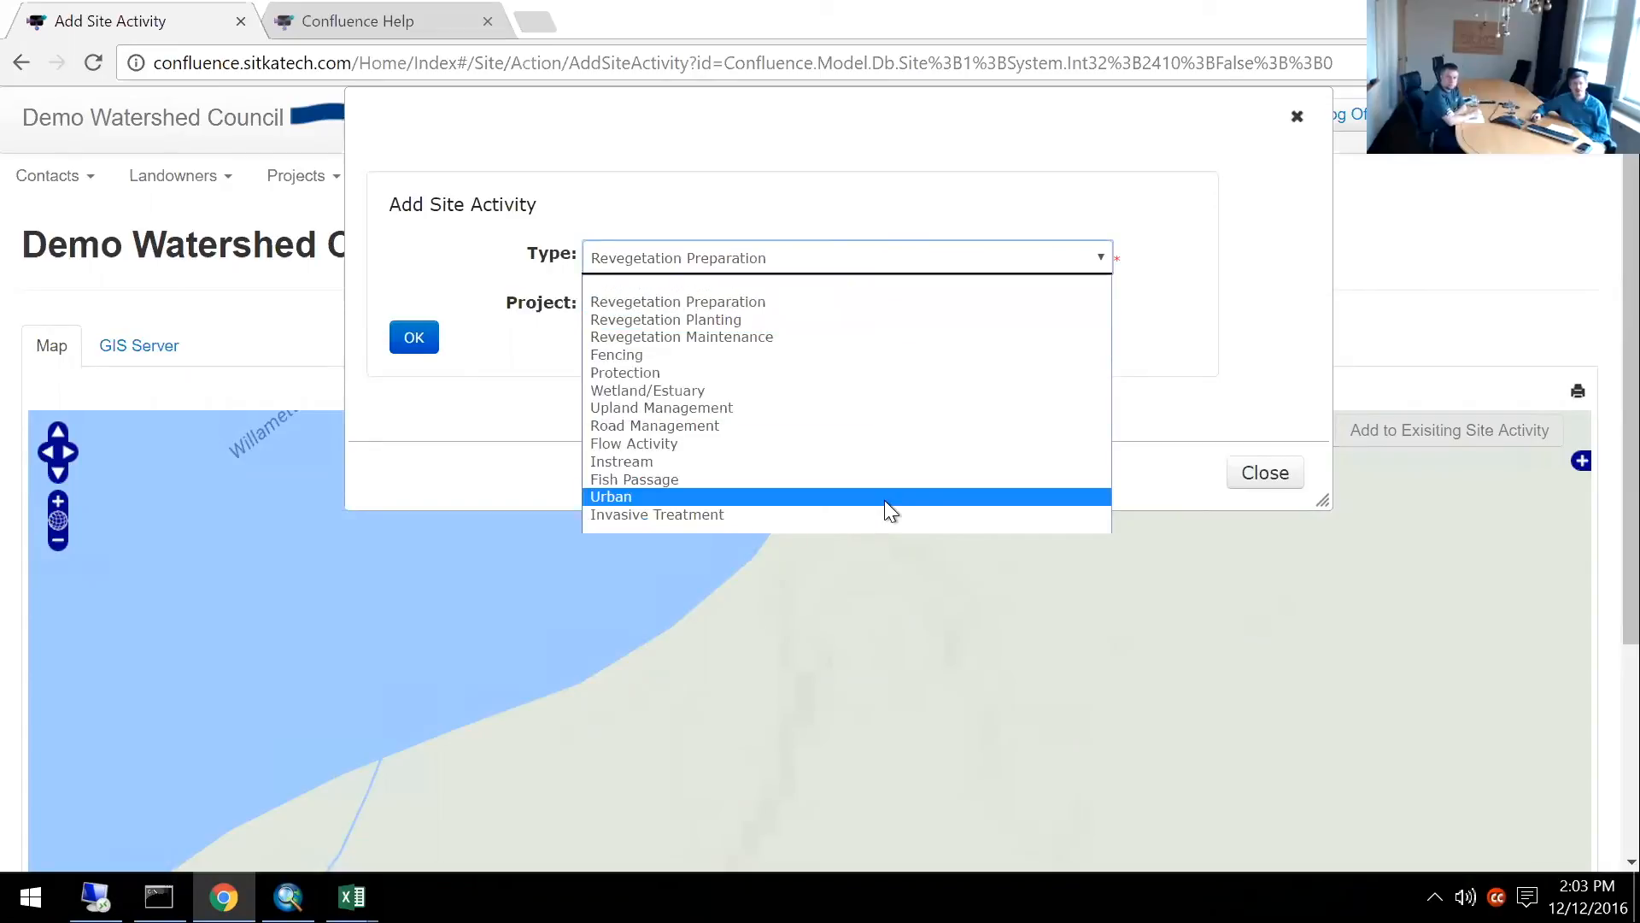
click(869, 301)
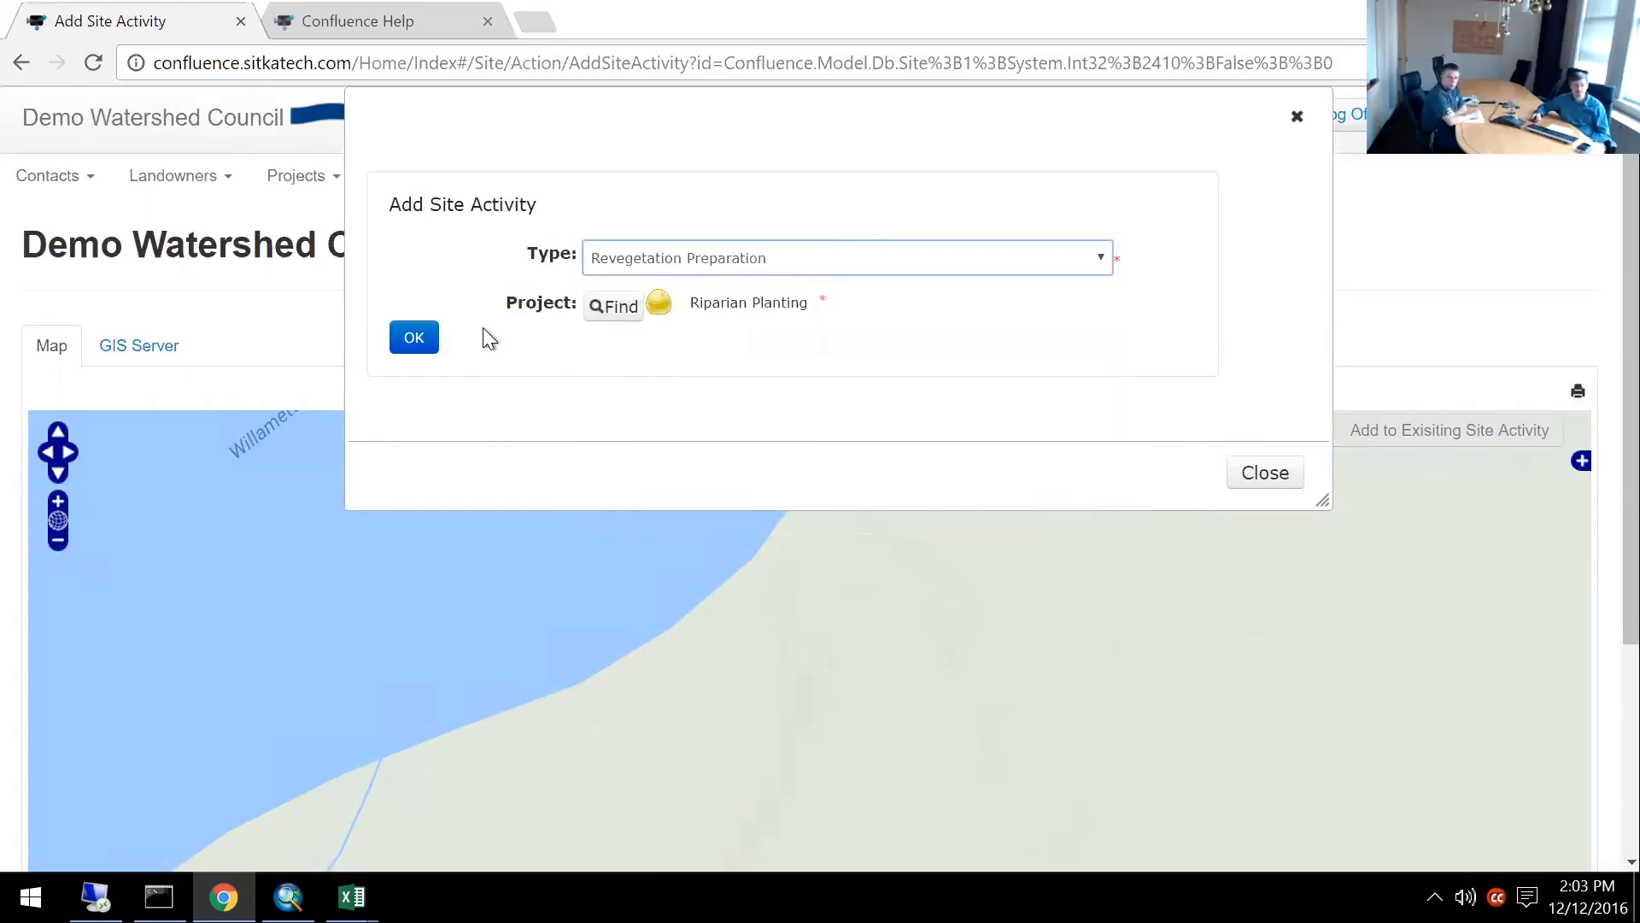
Create the Revegetation Preparation activity form with a start date of 01/02/2017 and an end date of 01/20/2017, leaving the subtype blank.
click(416, 340)
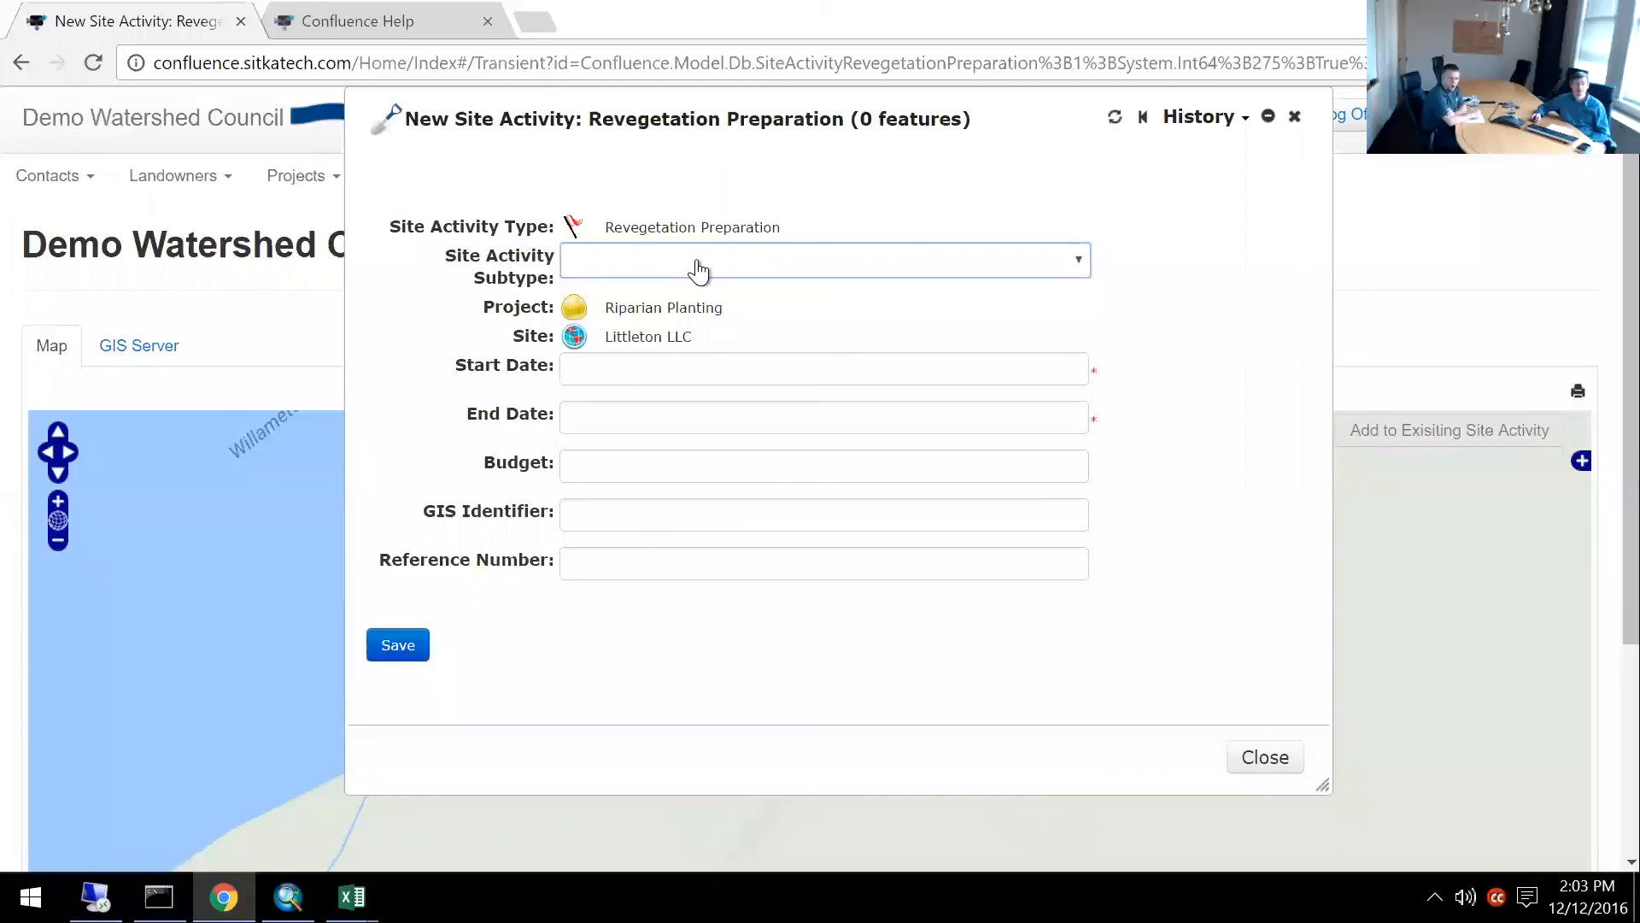
click(698, 271)
click(698, 285)
key(Tab)
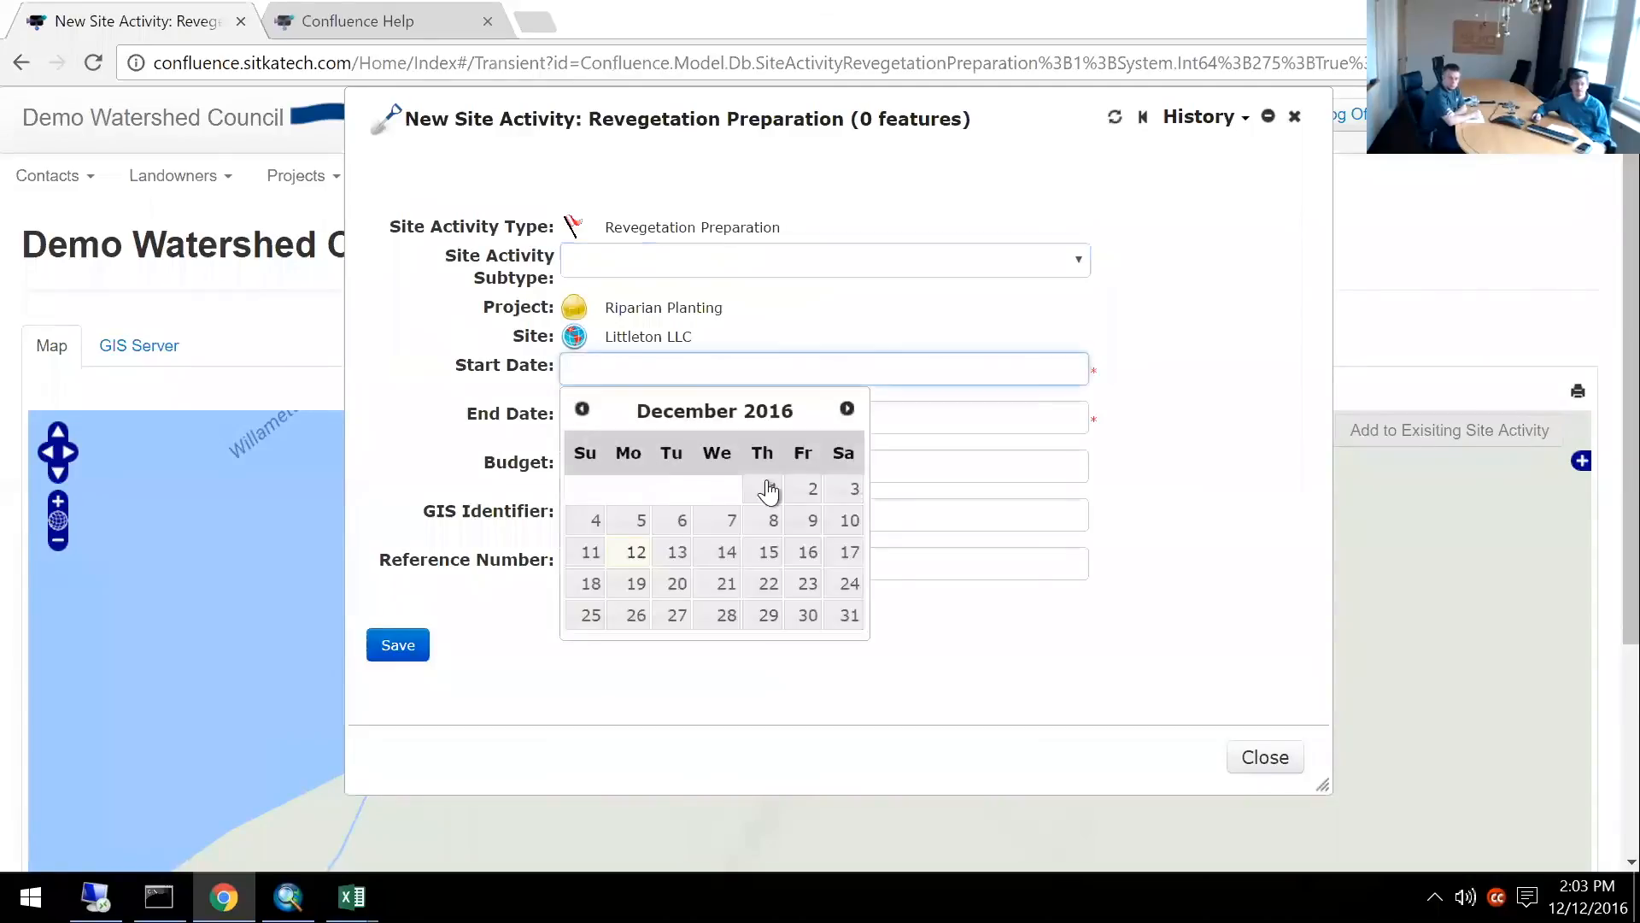
click(847, 408)
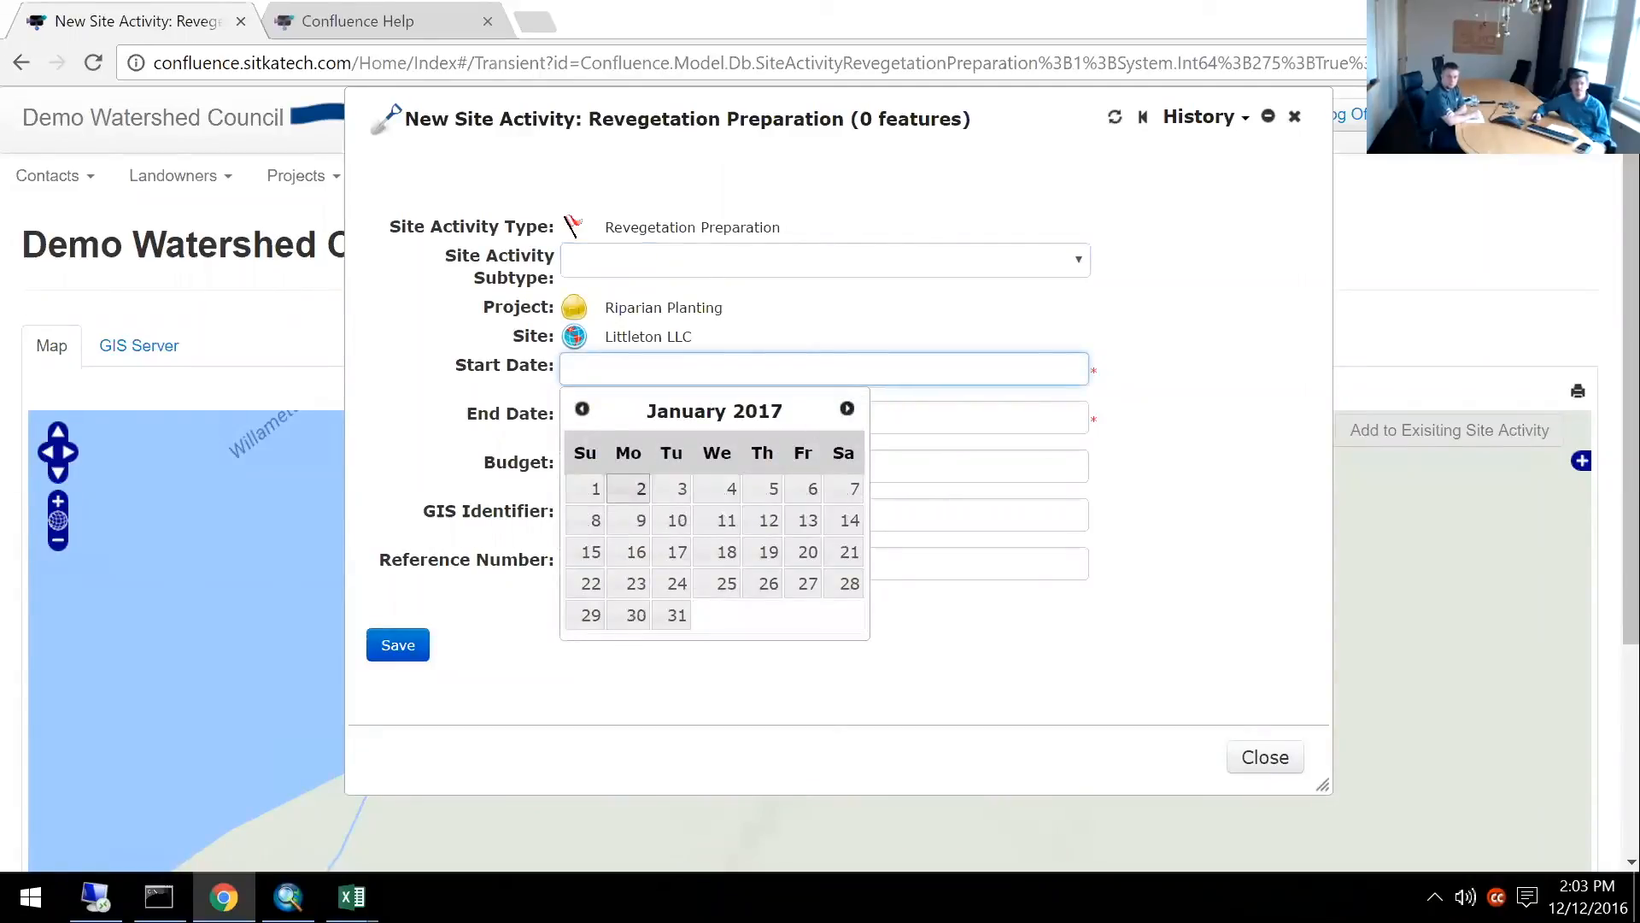
click(636, 488)
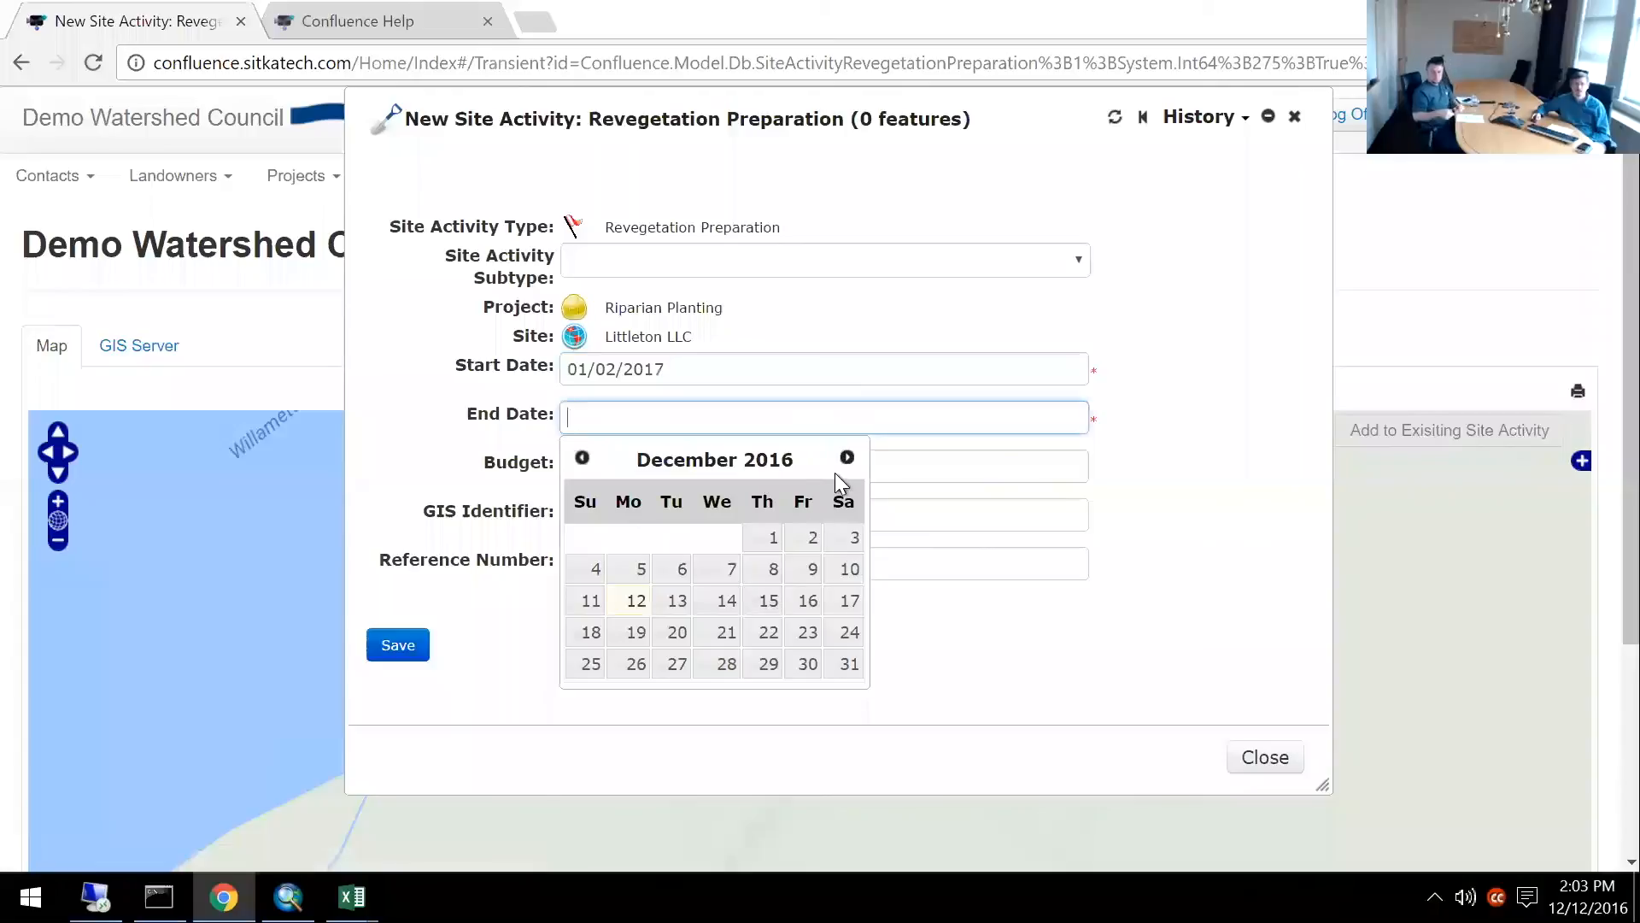
click(845, 458)
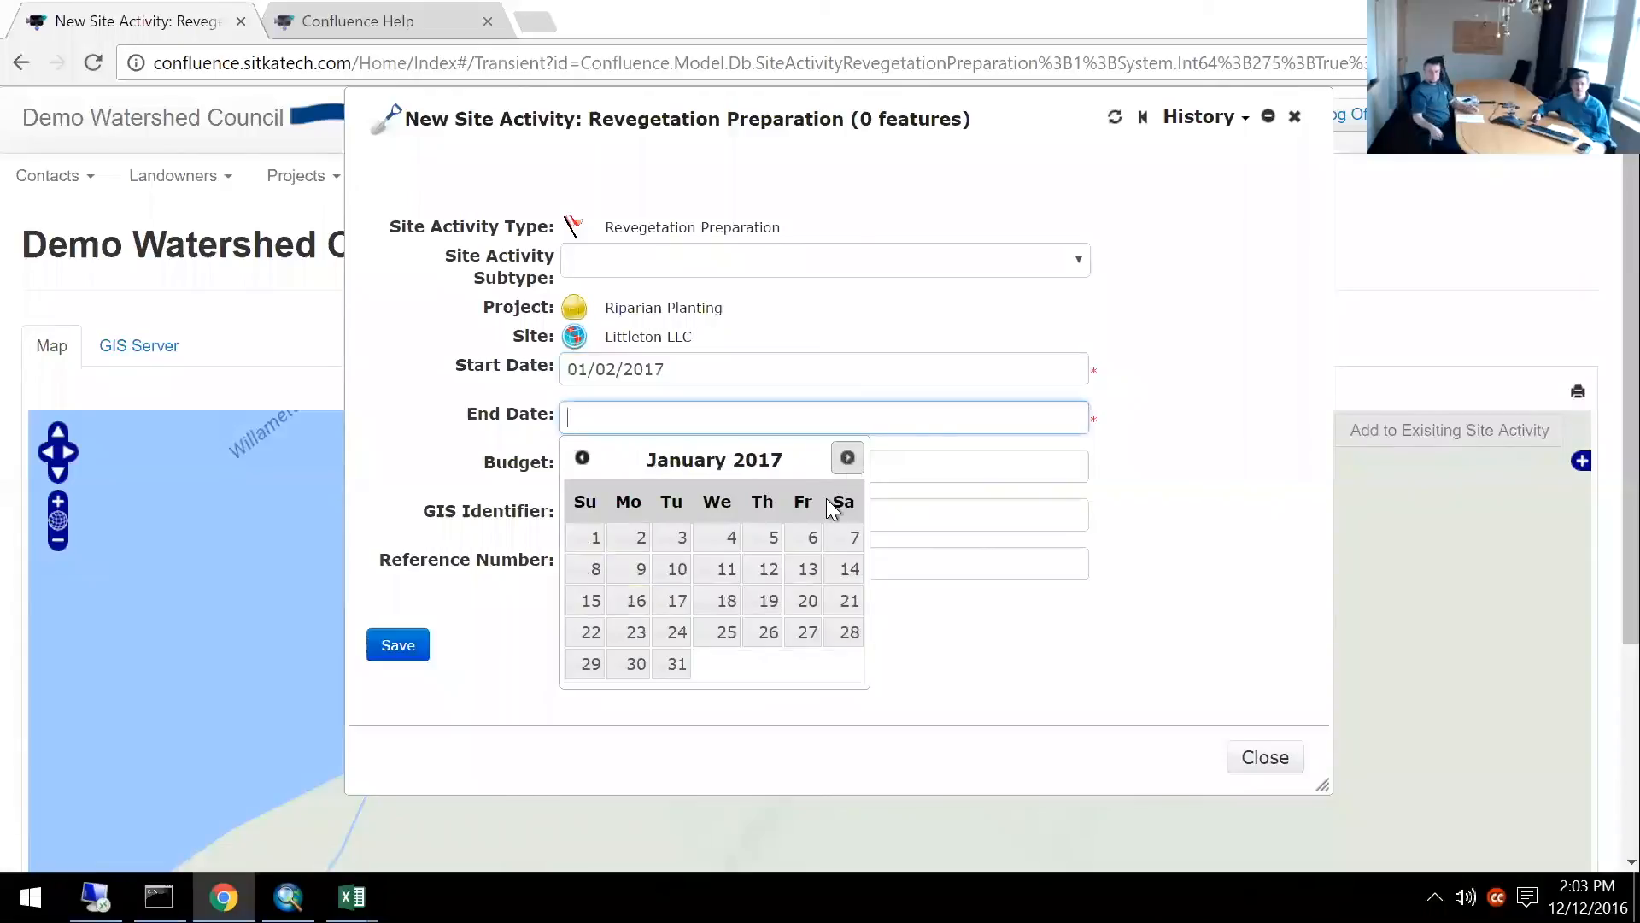
click(807, 601)
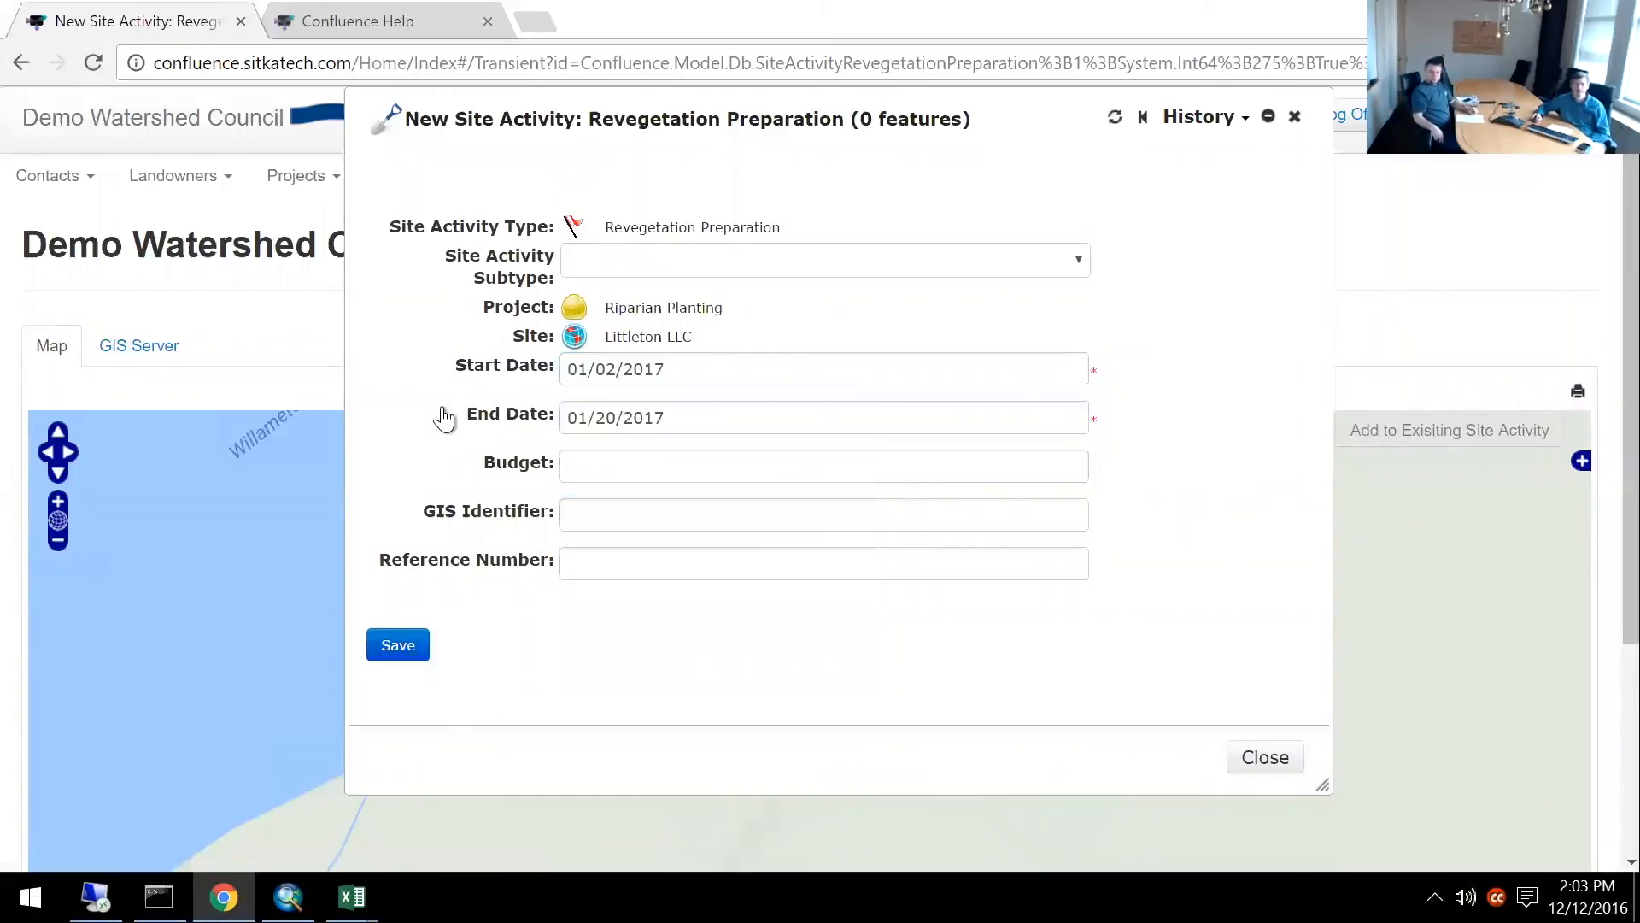
Set the activity's budget to 500 and save it with the GIS identifier and reference number left empty.
click(752, 466)
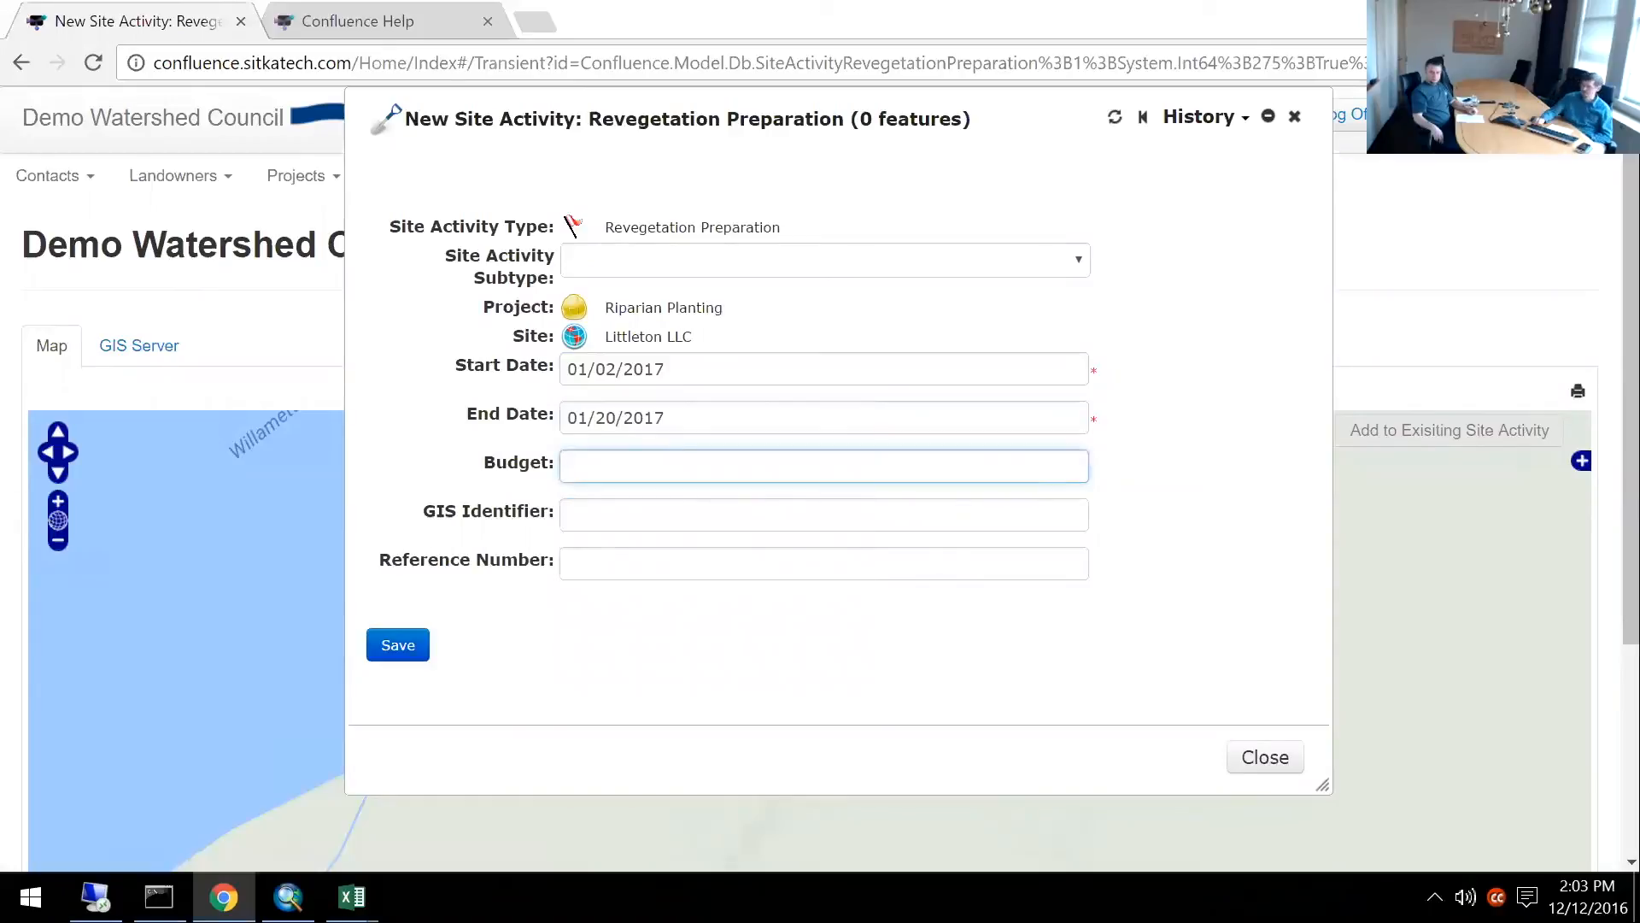
text(500)
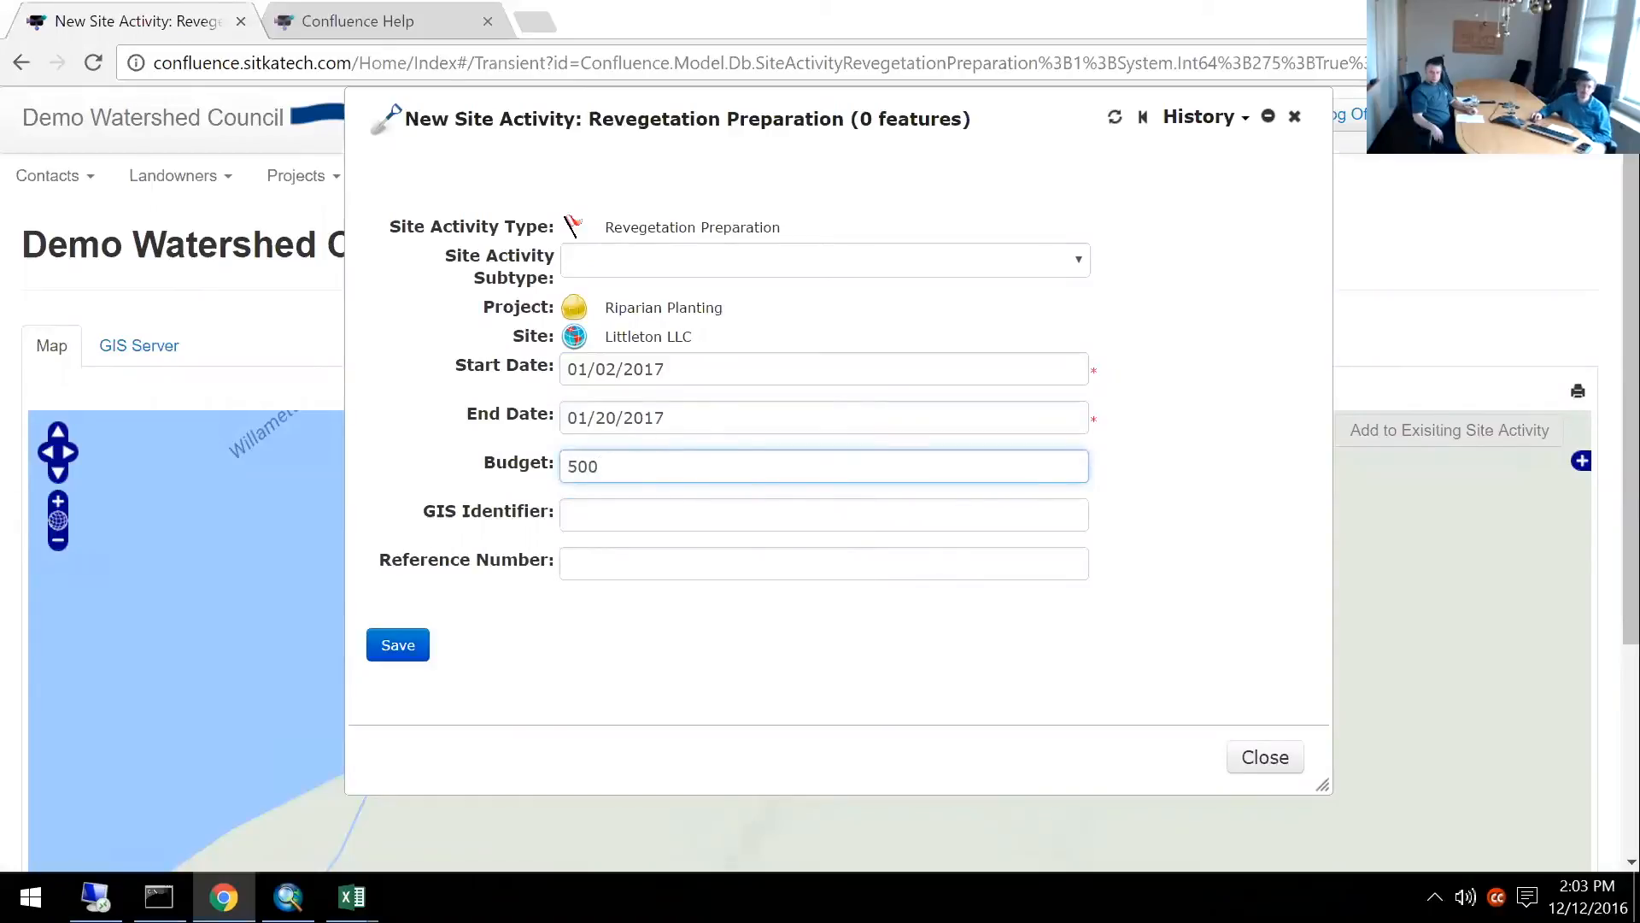
key(Tab)
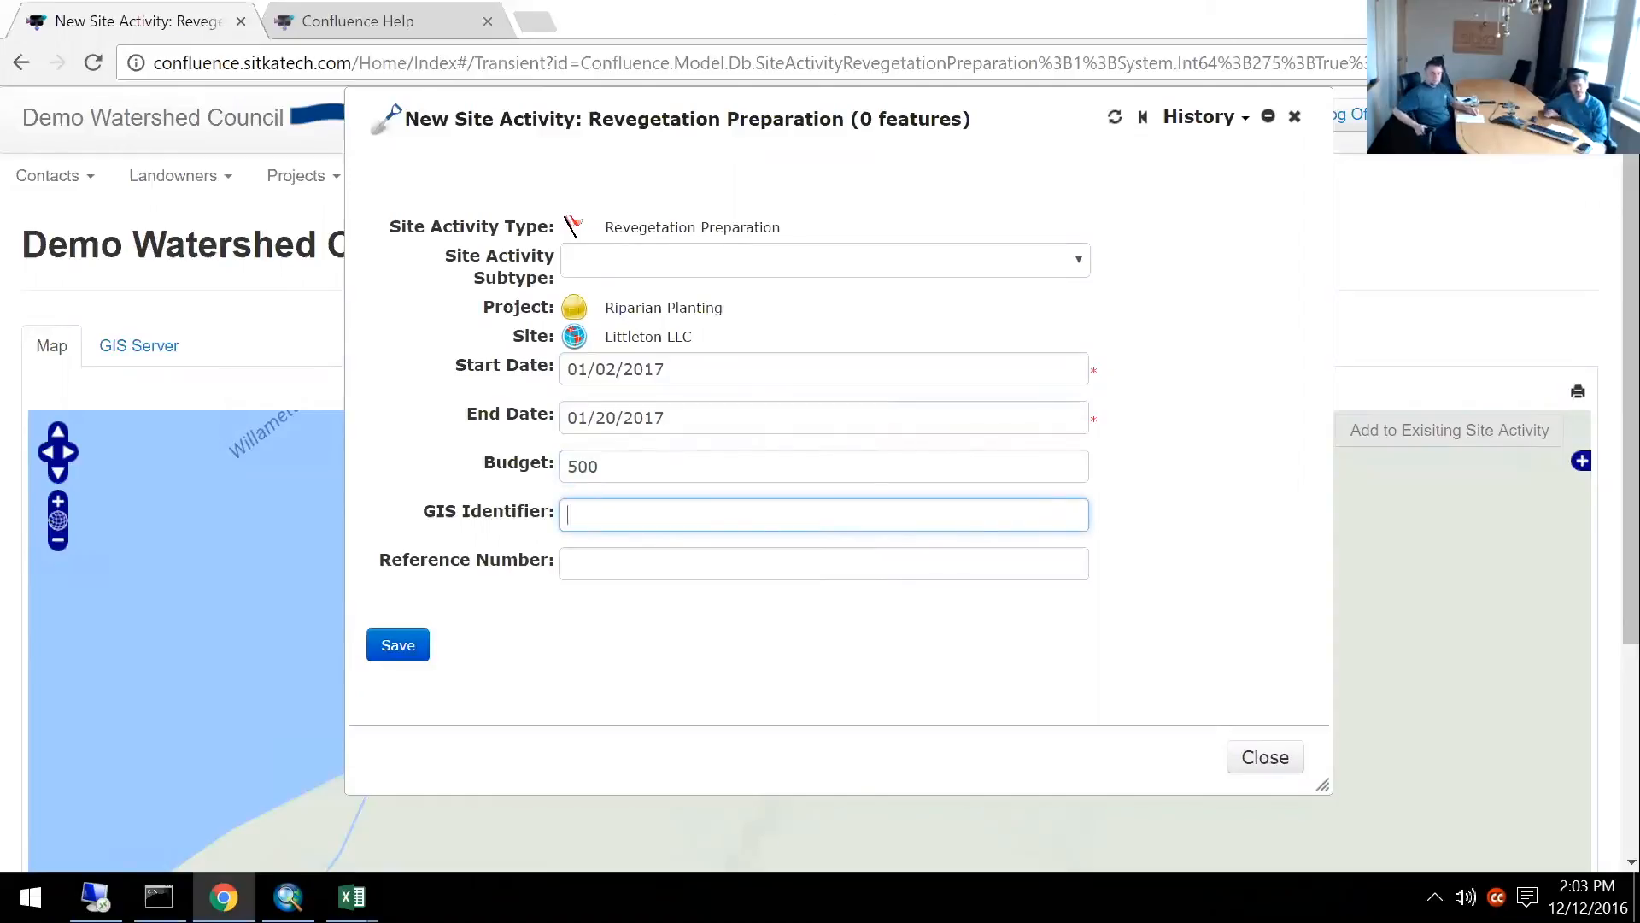
key(Tab)
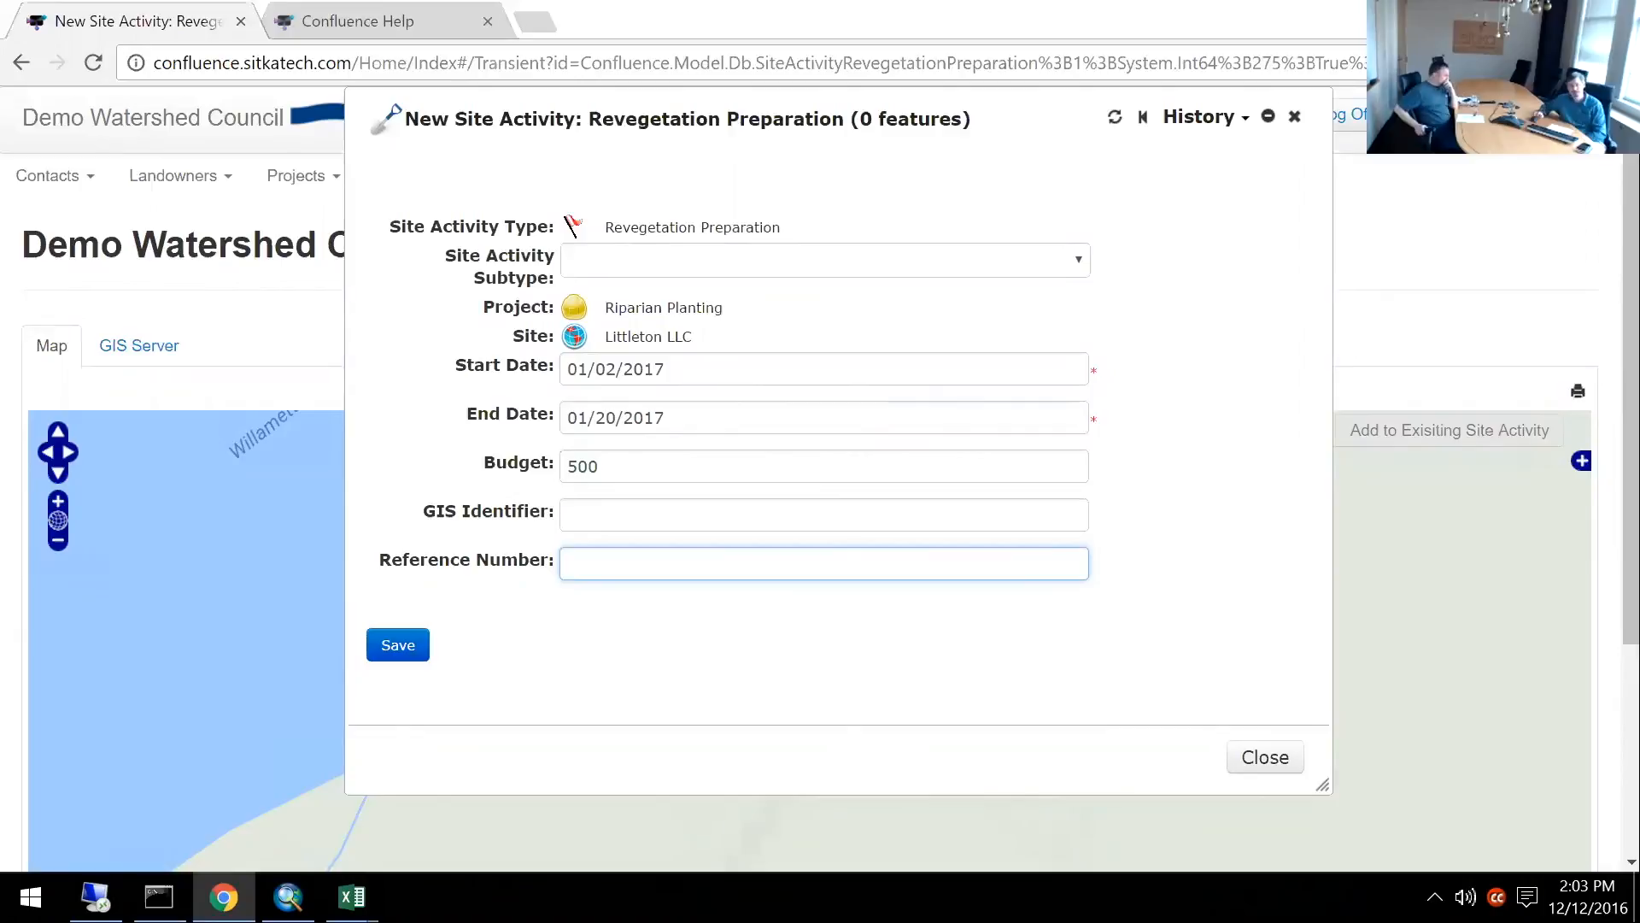
click(400, 648)
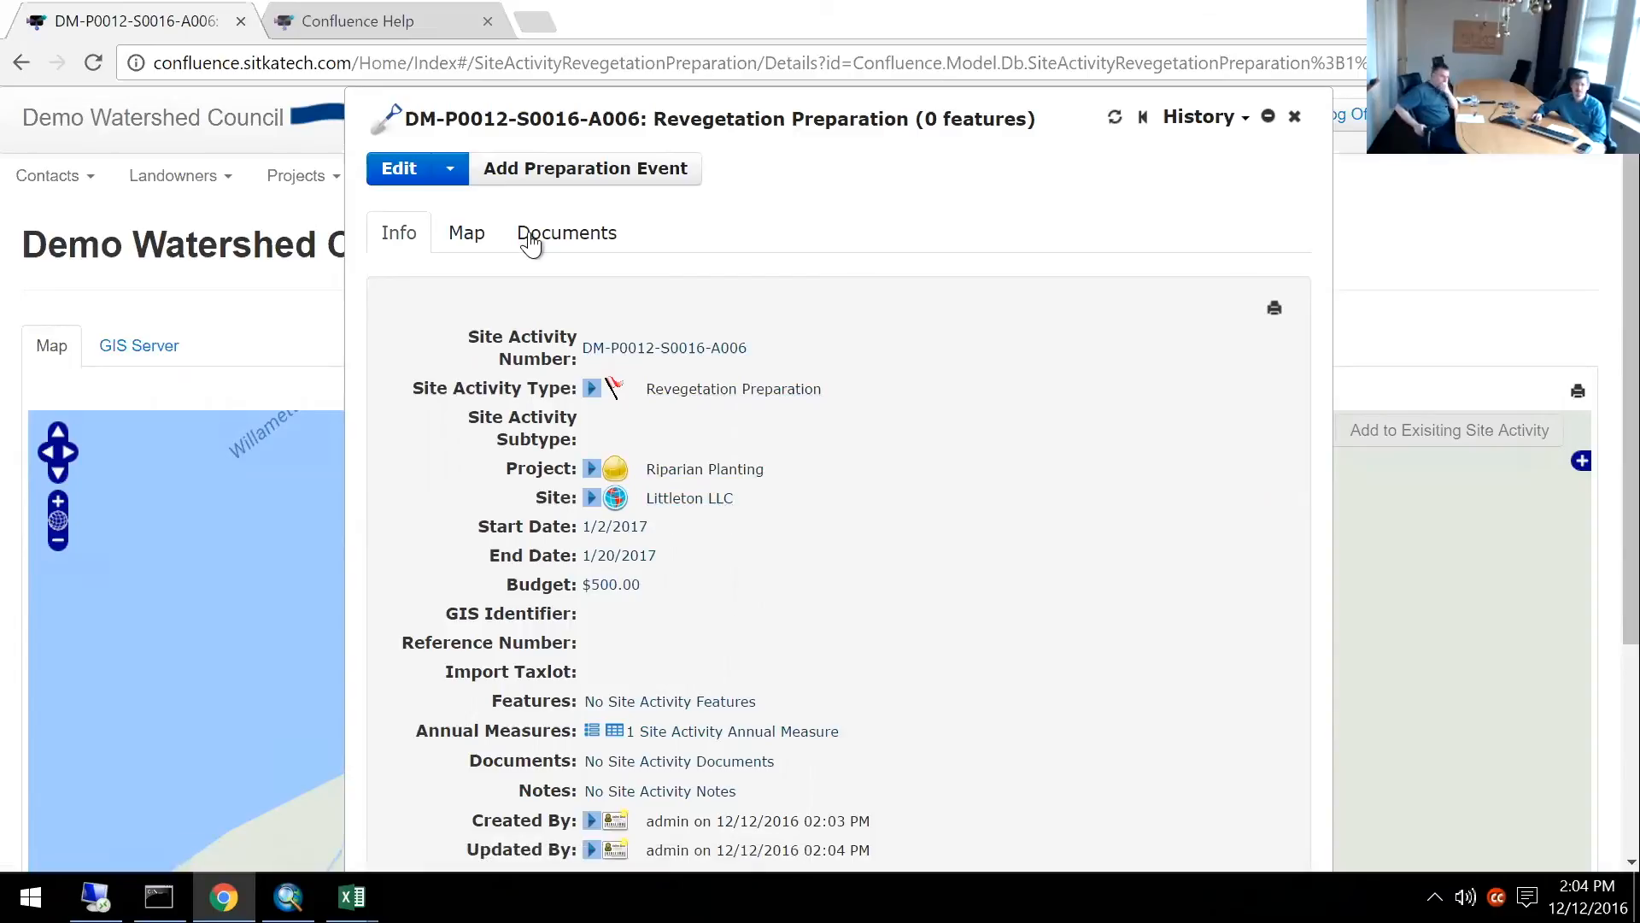
Show the Landowners and Site Activities overlays on the activity's map around the Littleton LLC taxlots beside the Willamette River.
click(479, 232)
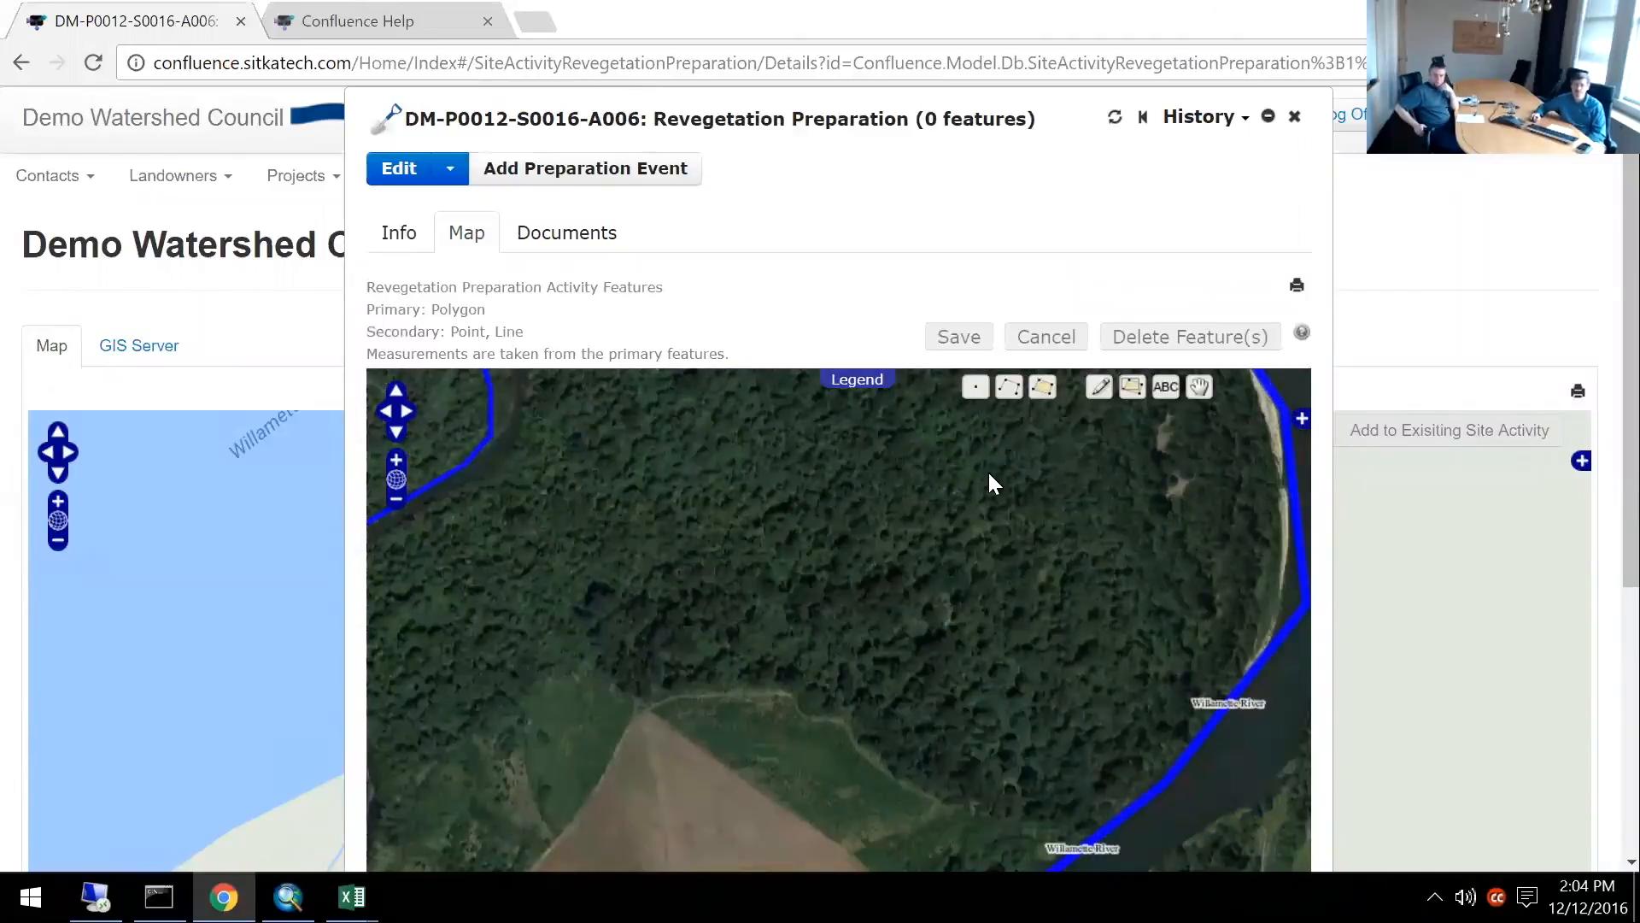
click(1302, 419)
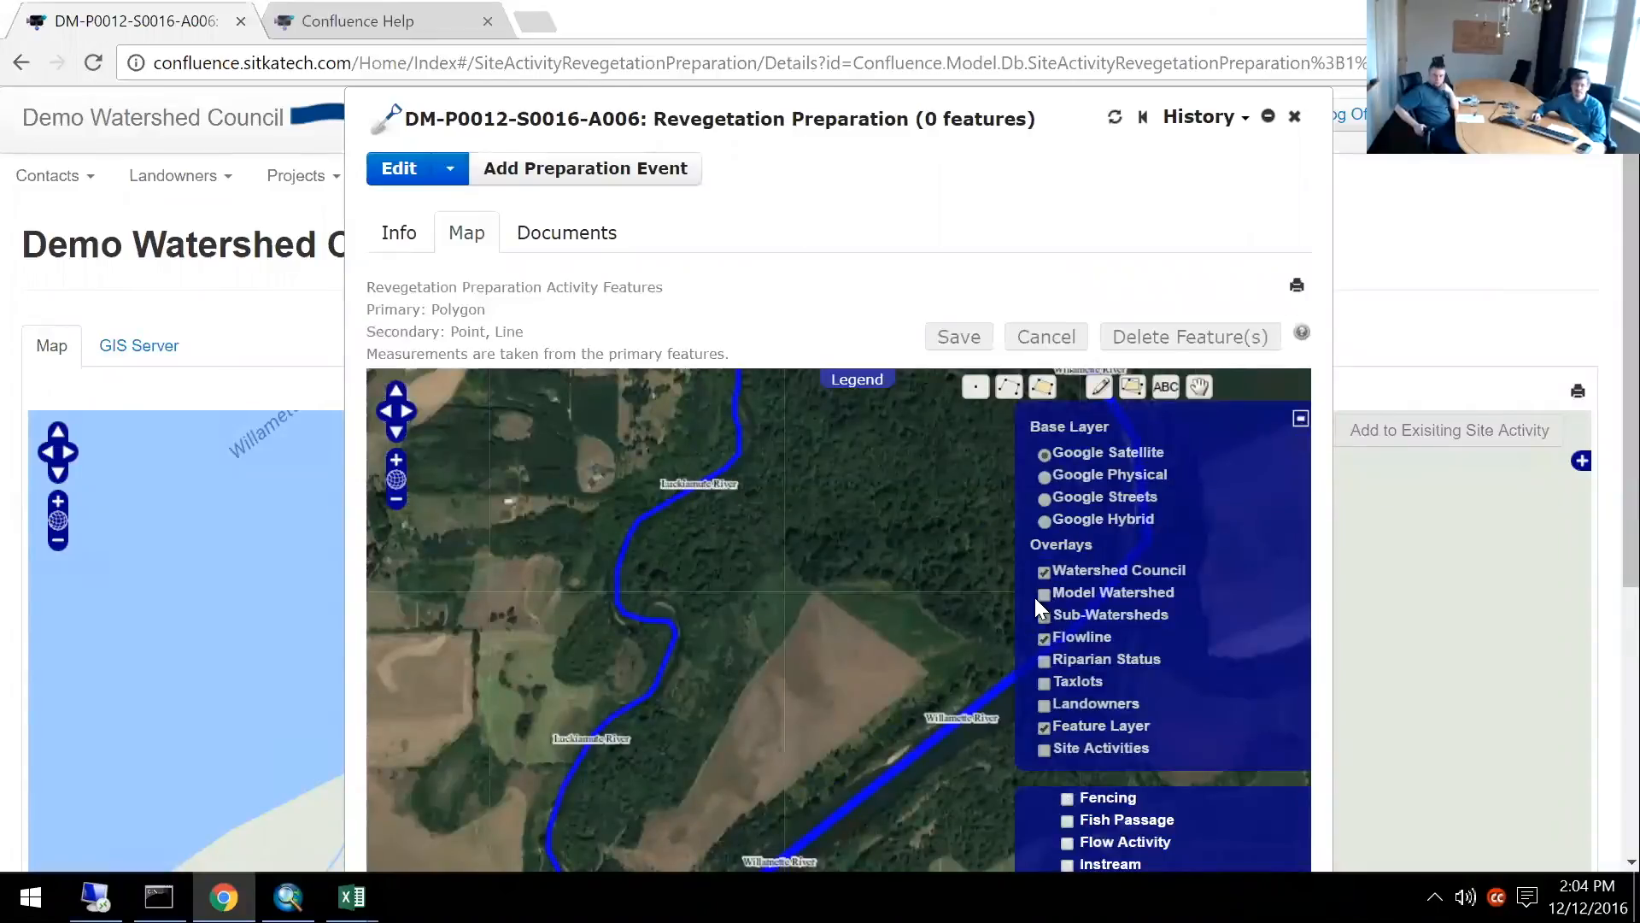
click(1044, 705)
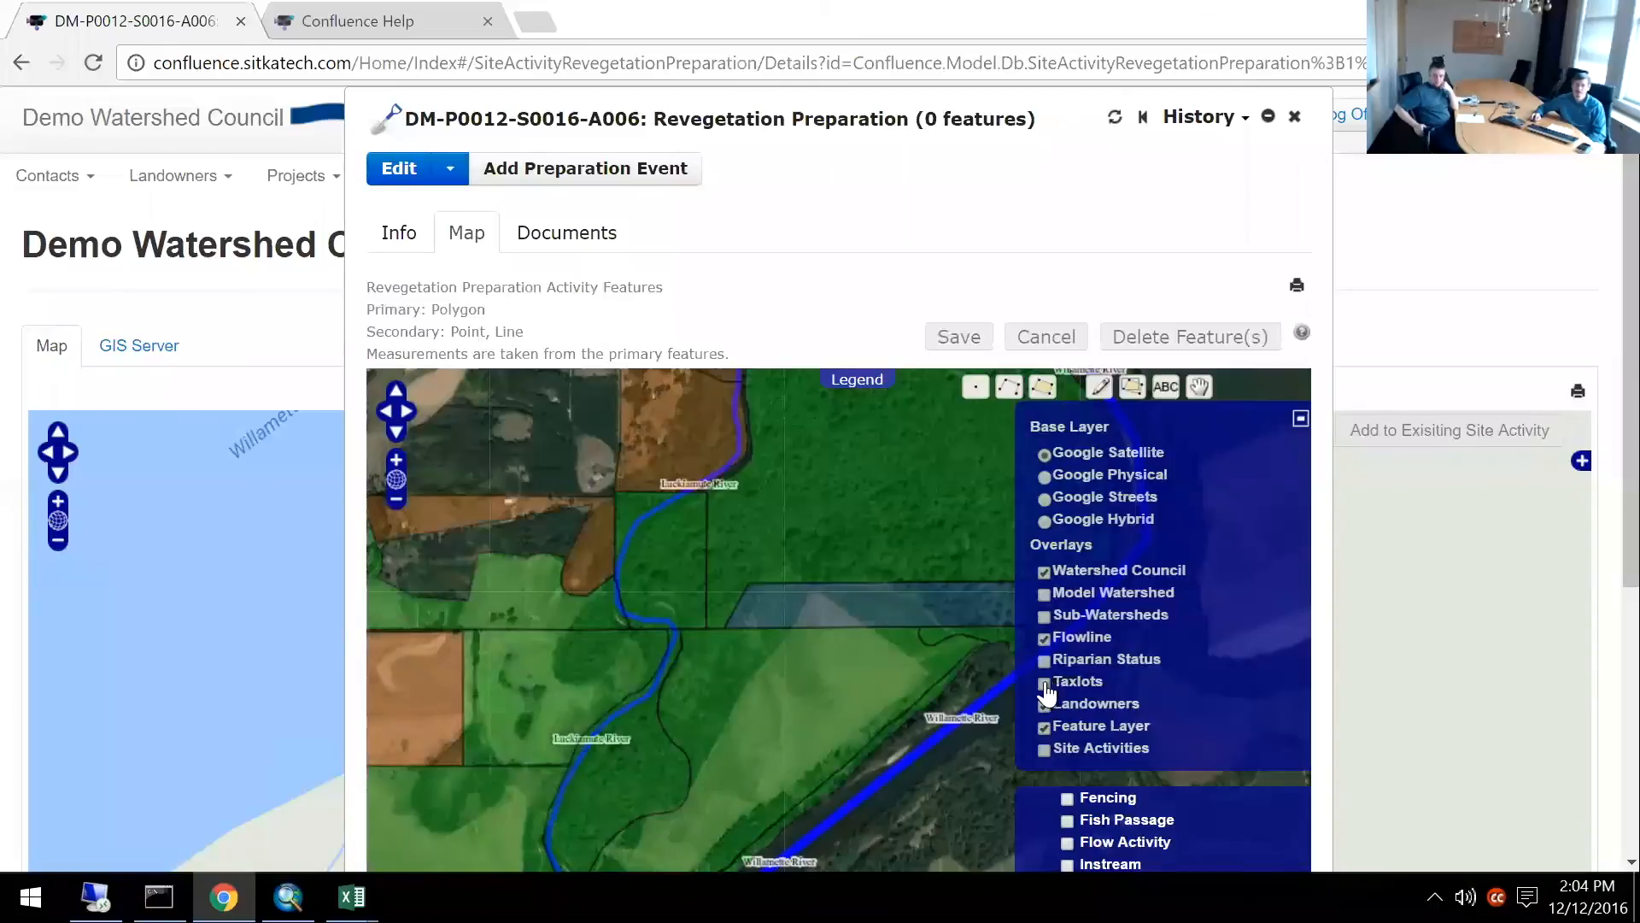
click(888, 635)
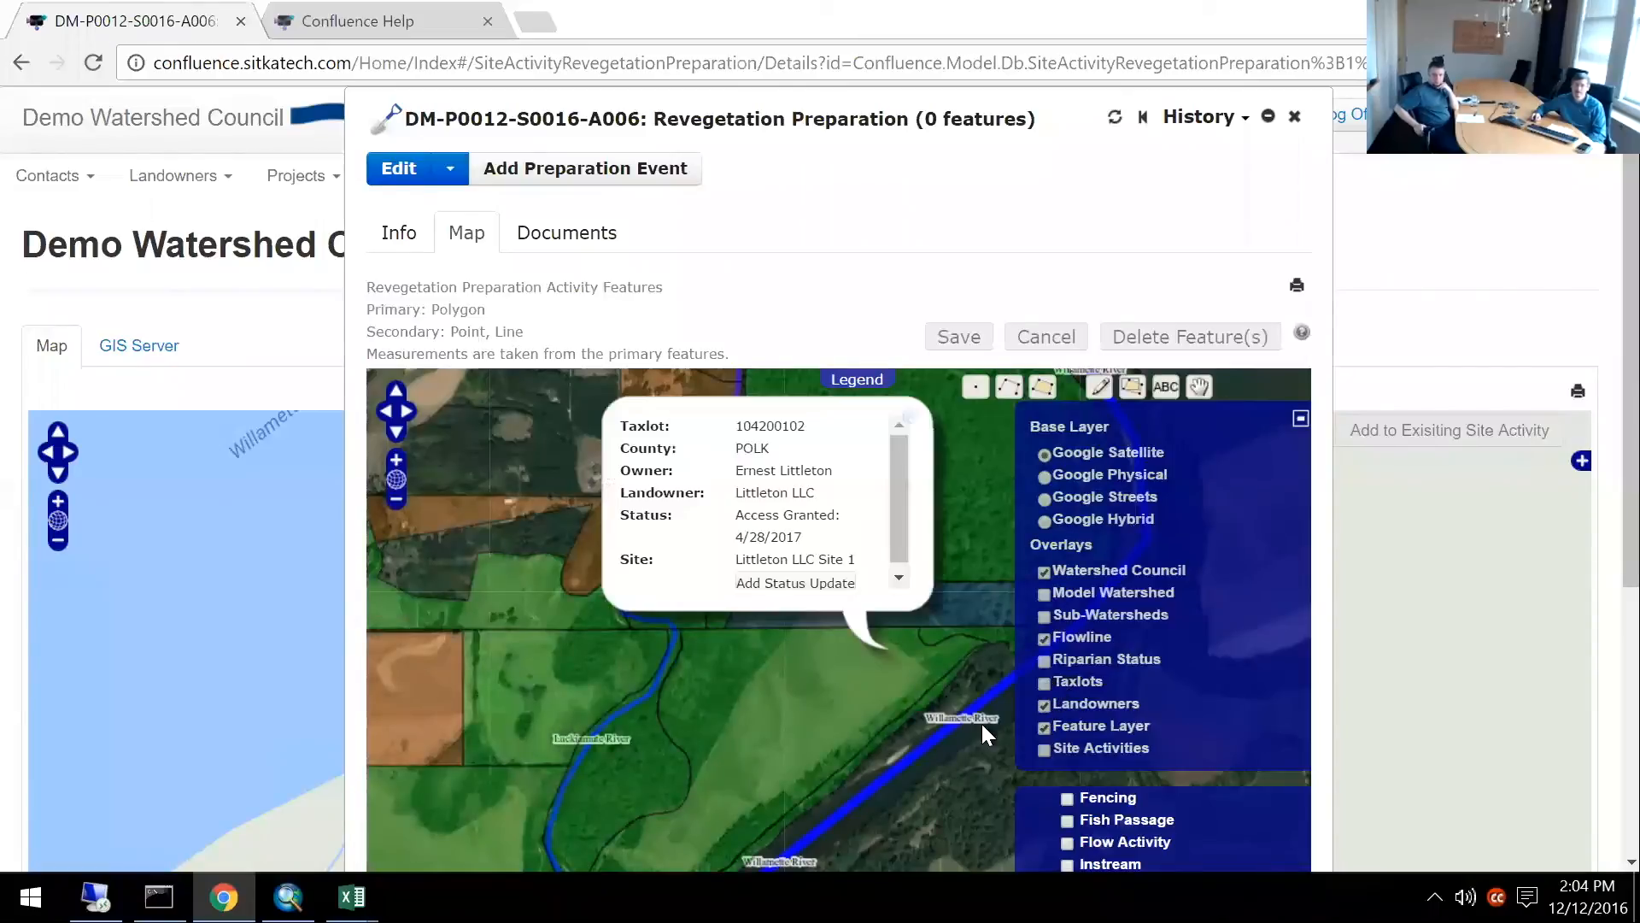
click(1045, 751)
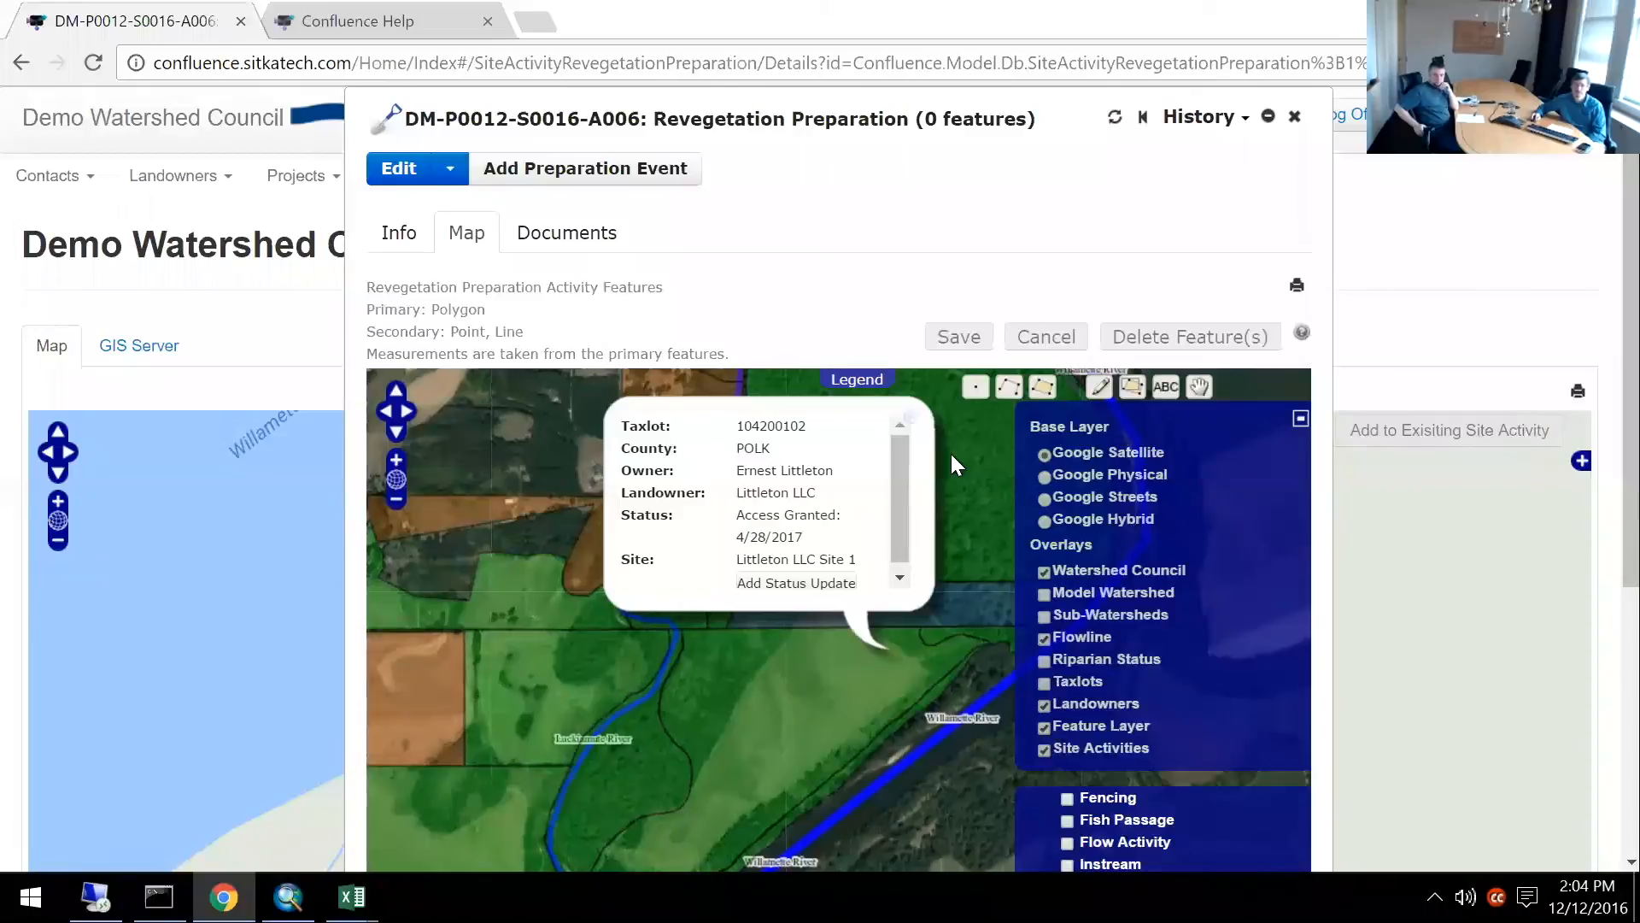
double_click(935, 603)
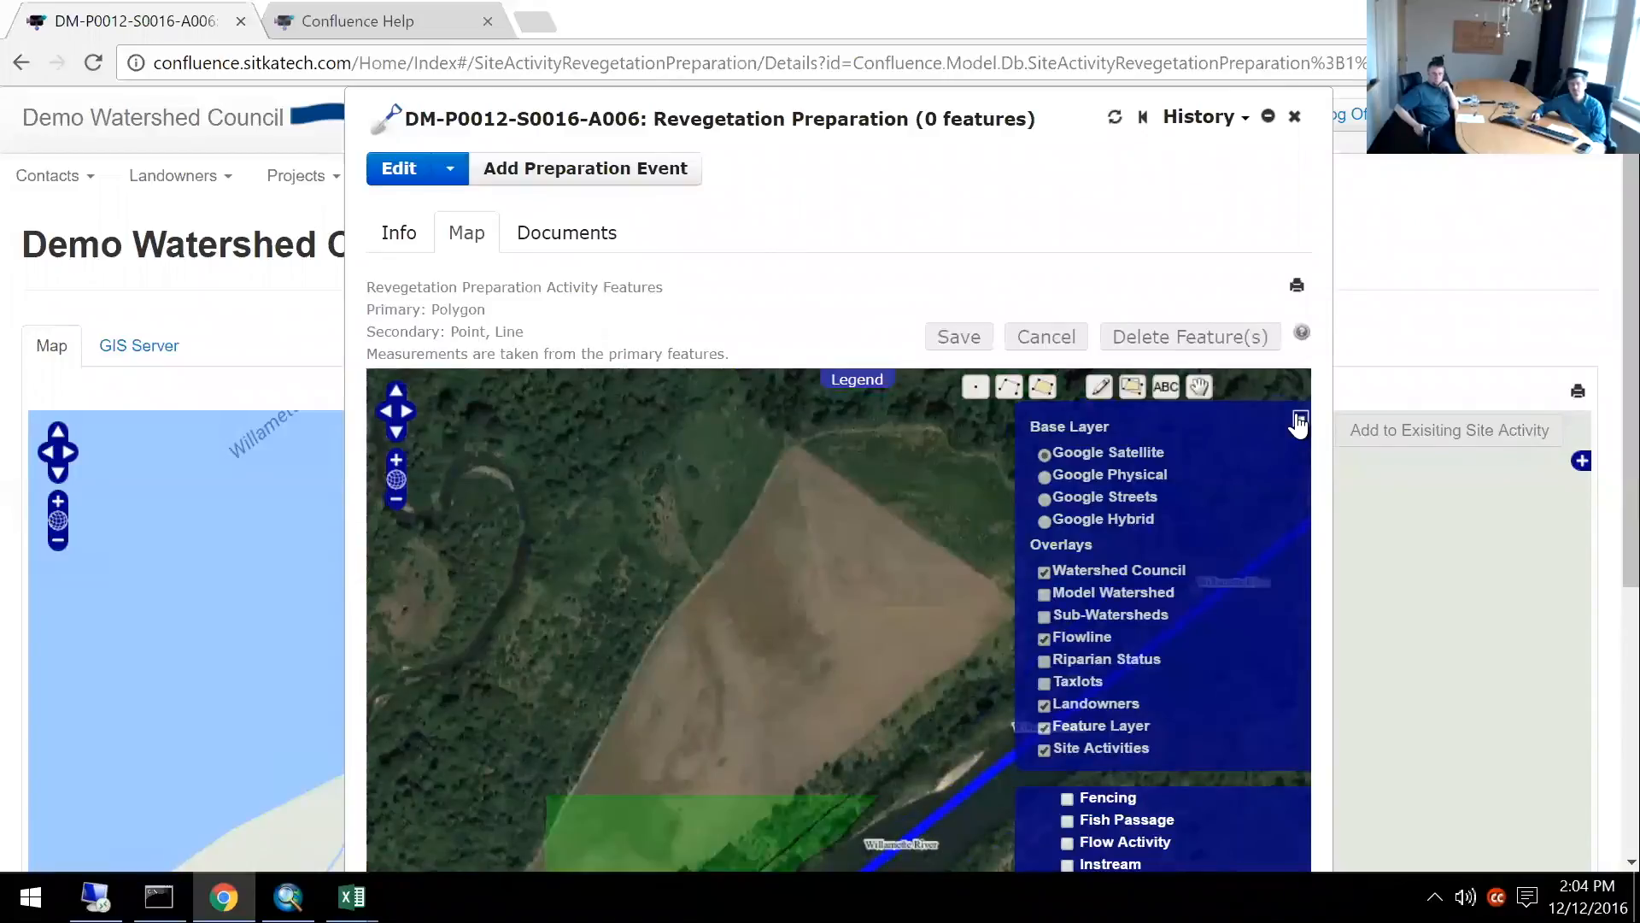
click(1299, 419)
drag(858, 533, 692, 563)
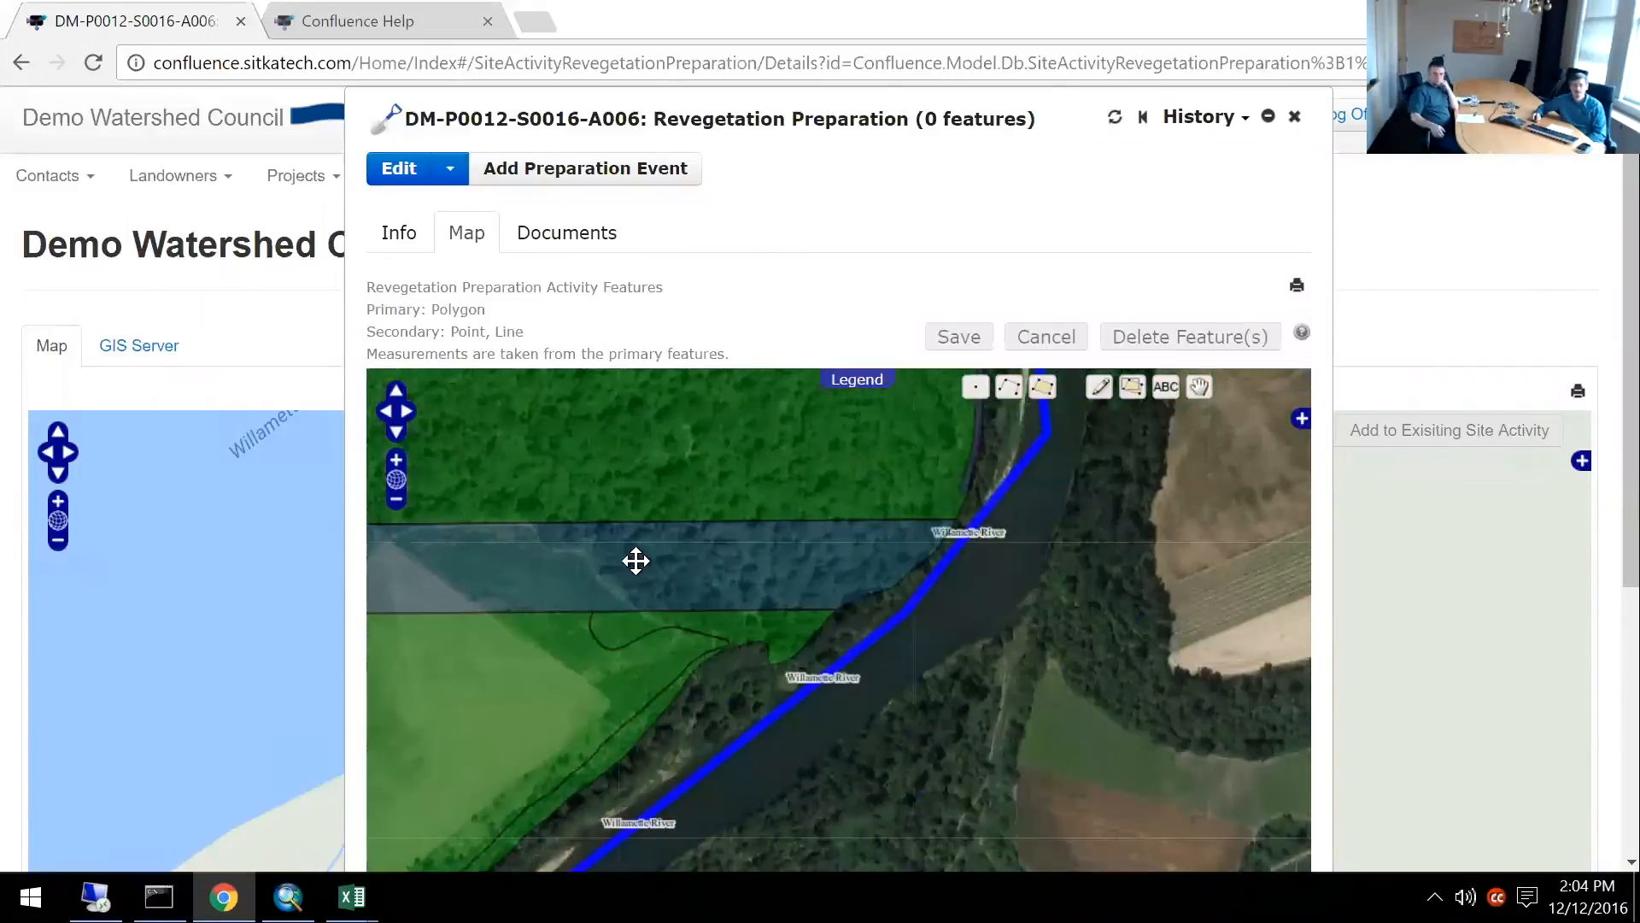
scroll(777, 538, up, 1)
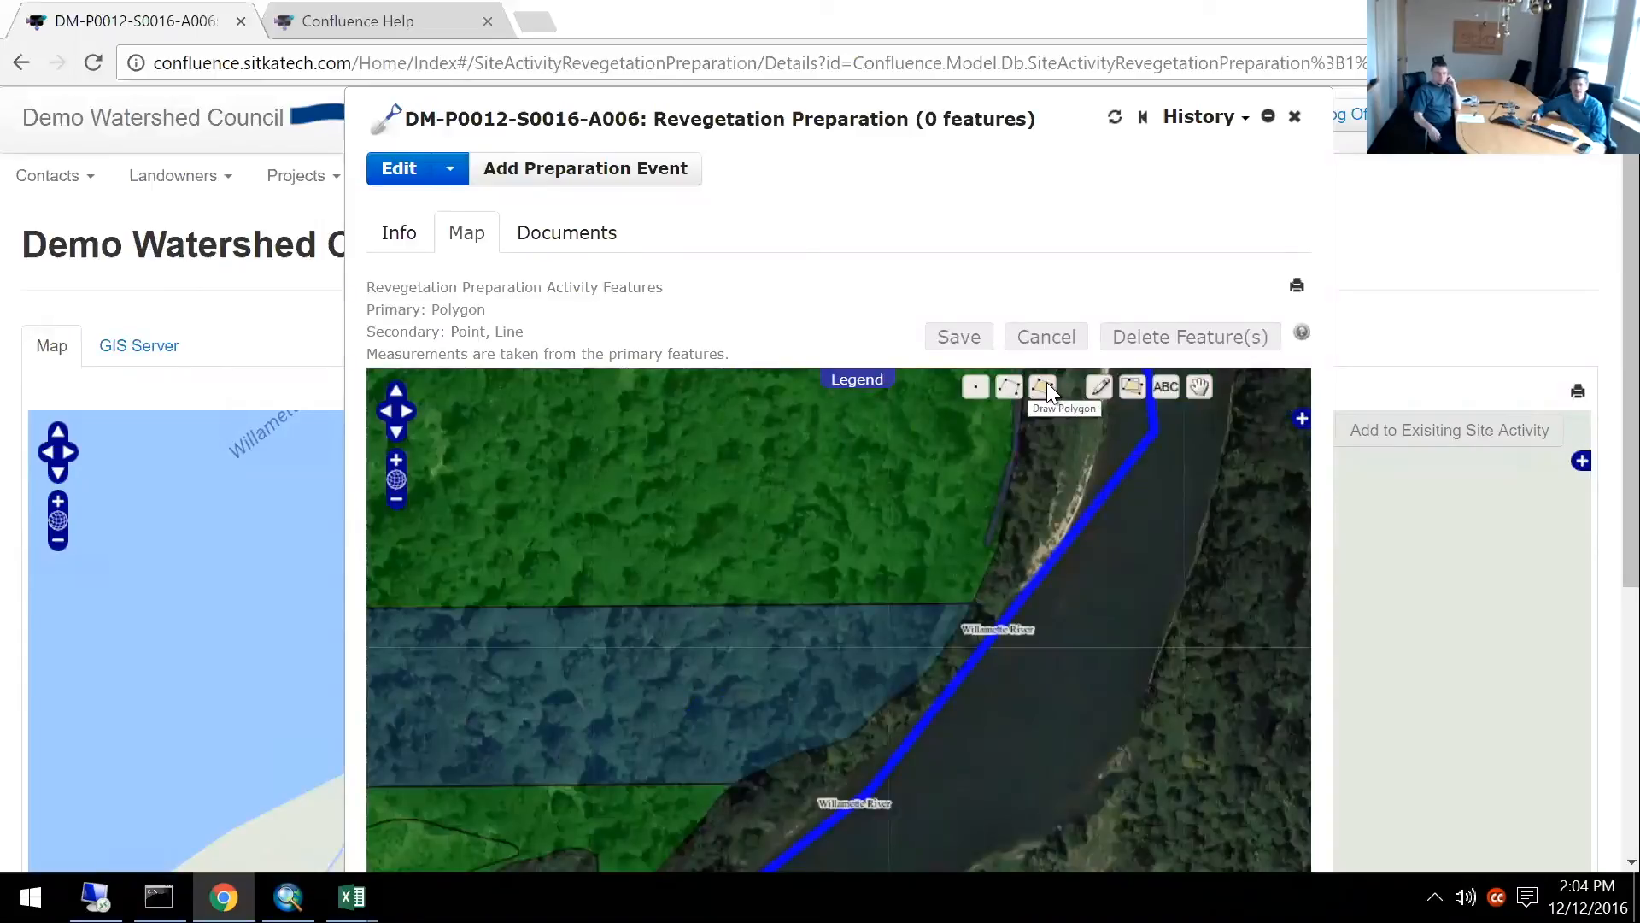
Place three point features along the riverside edge of the blue-shaded taxlot strip.
click(975, 386)
click(930, 657)
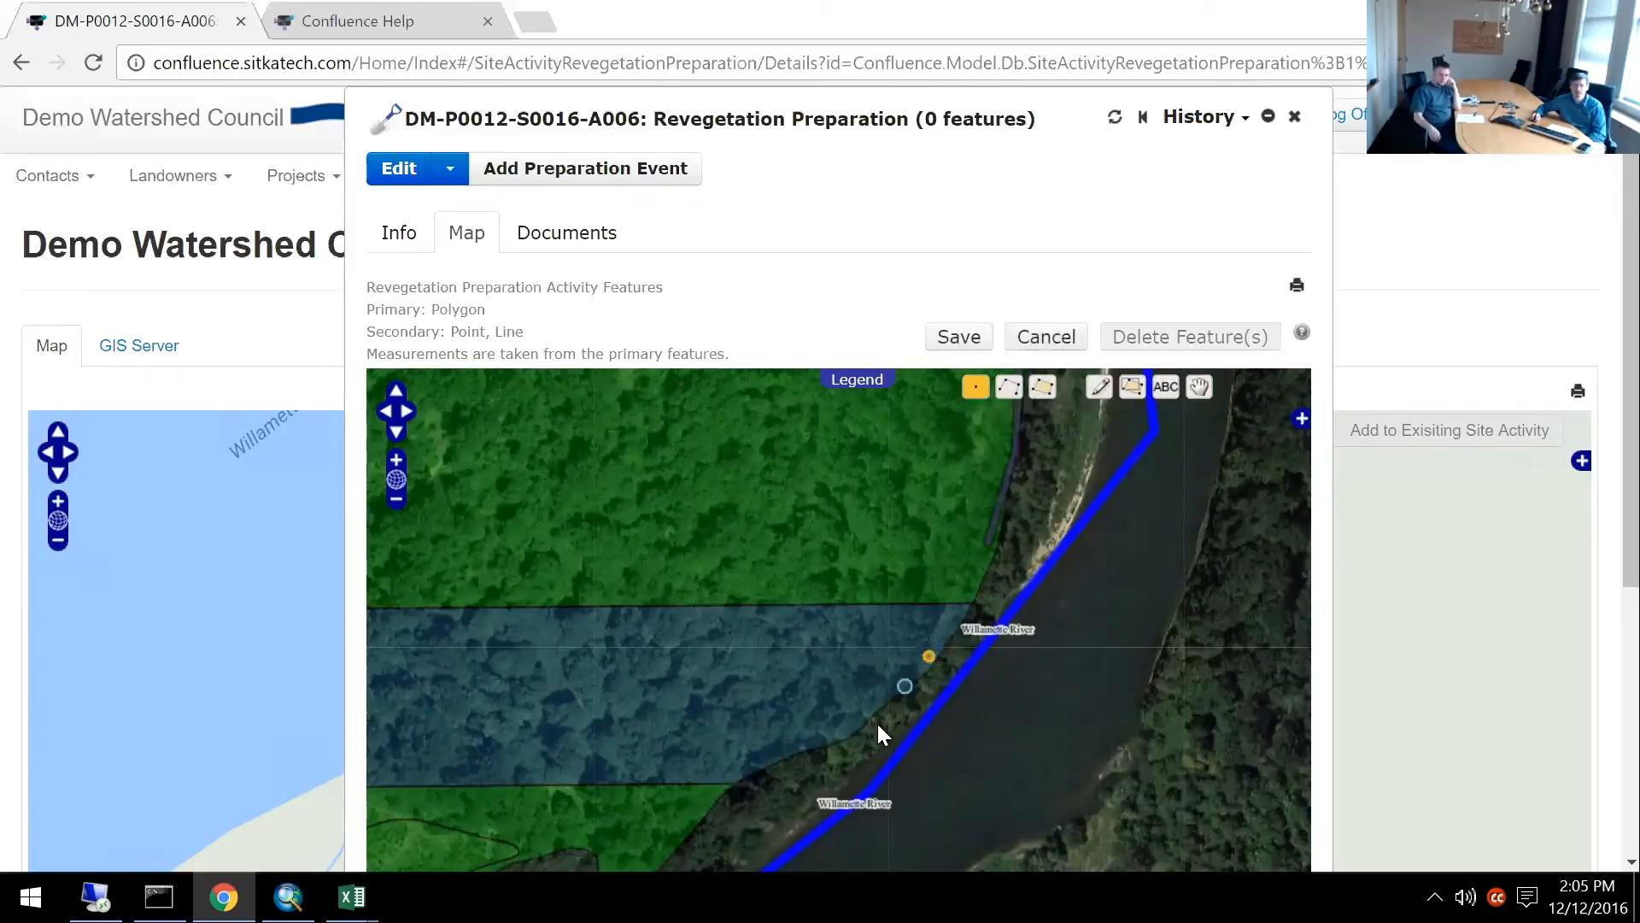
click(754, 767)
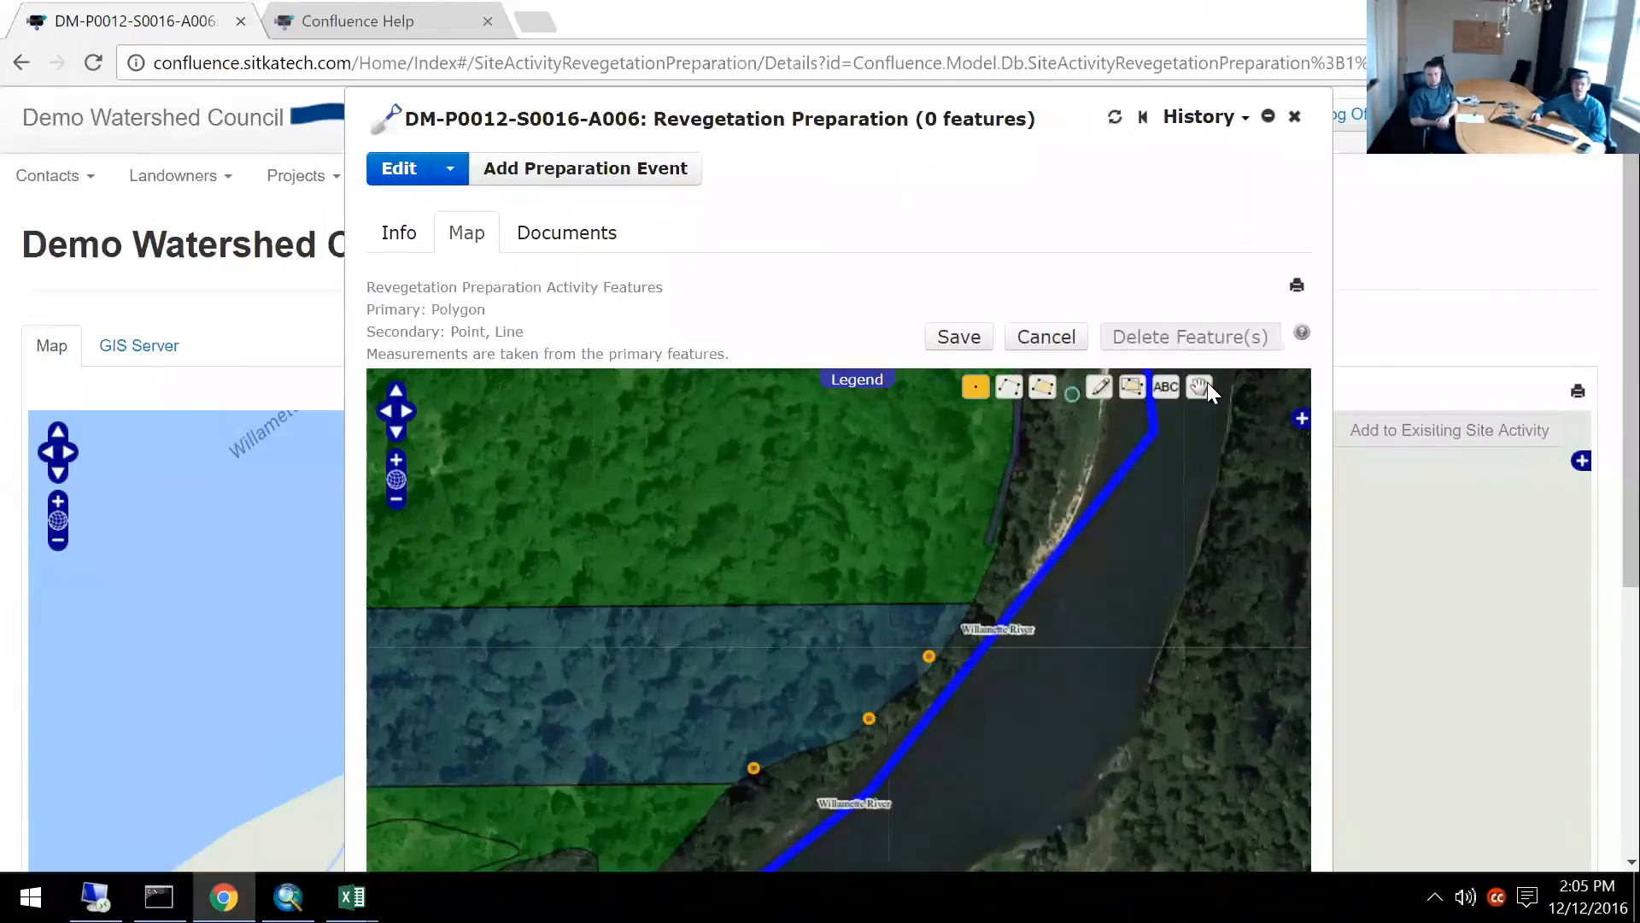
Annotate the northernmost point feature with the text Knotweed, copy the text and save the annotation.
click(1168, 386)
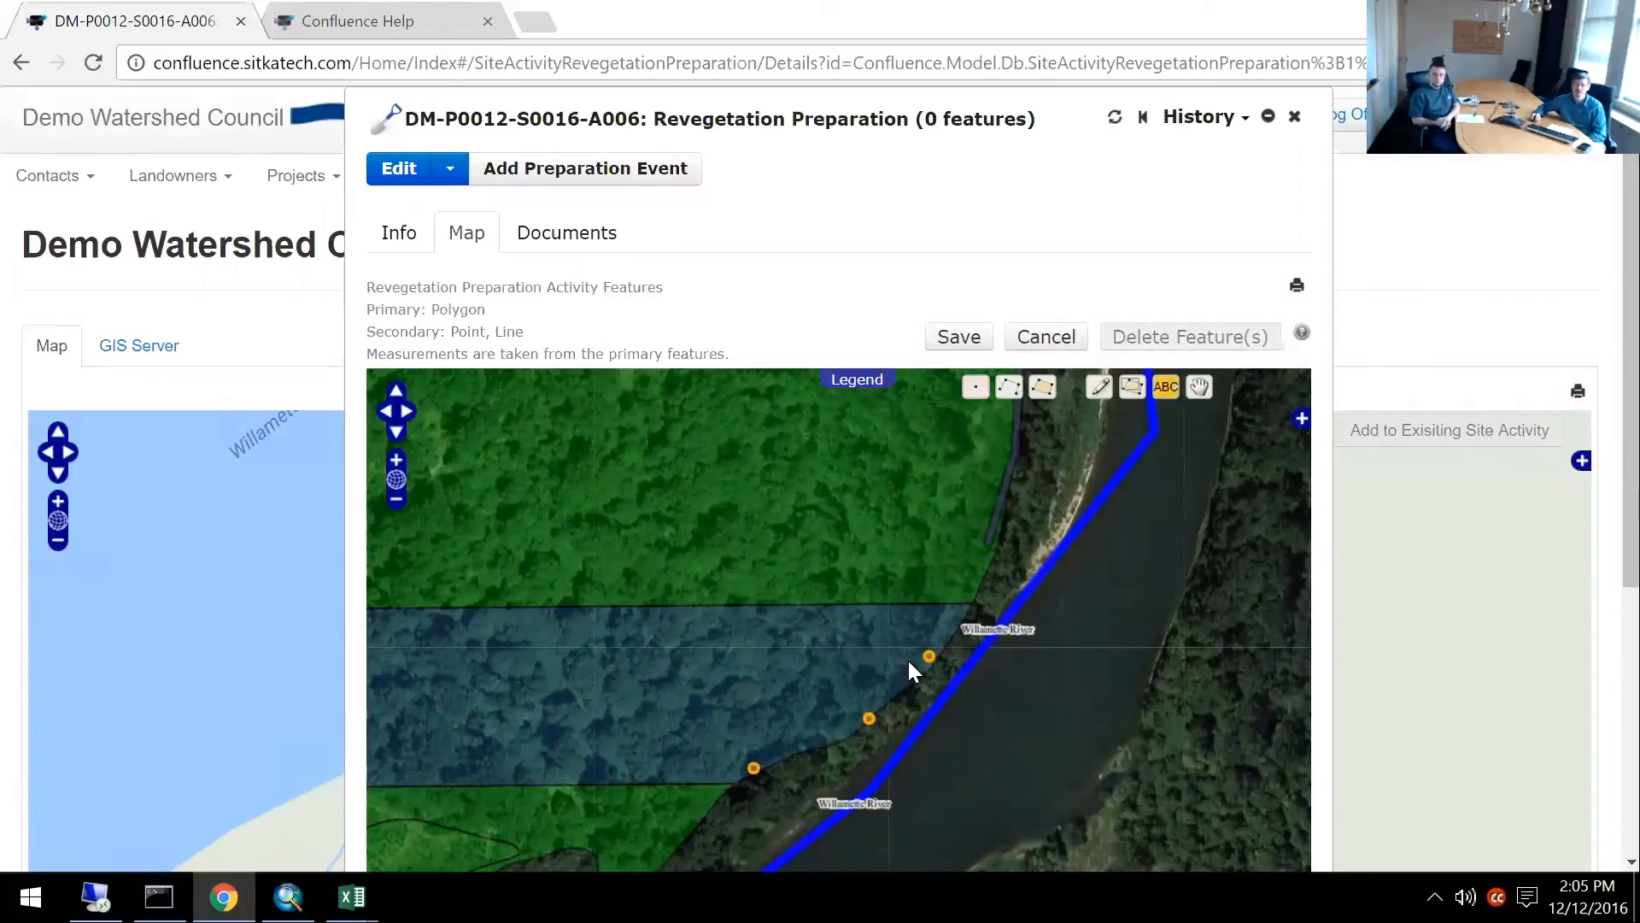
click(930, 656)
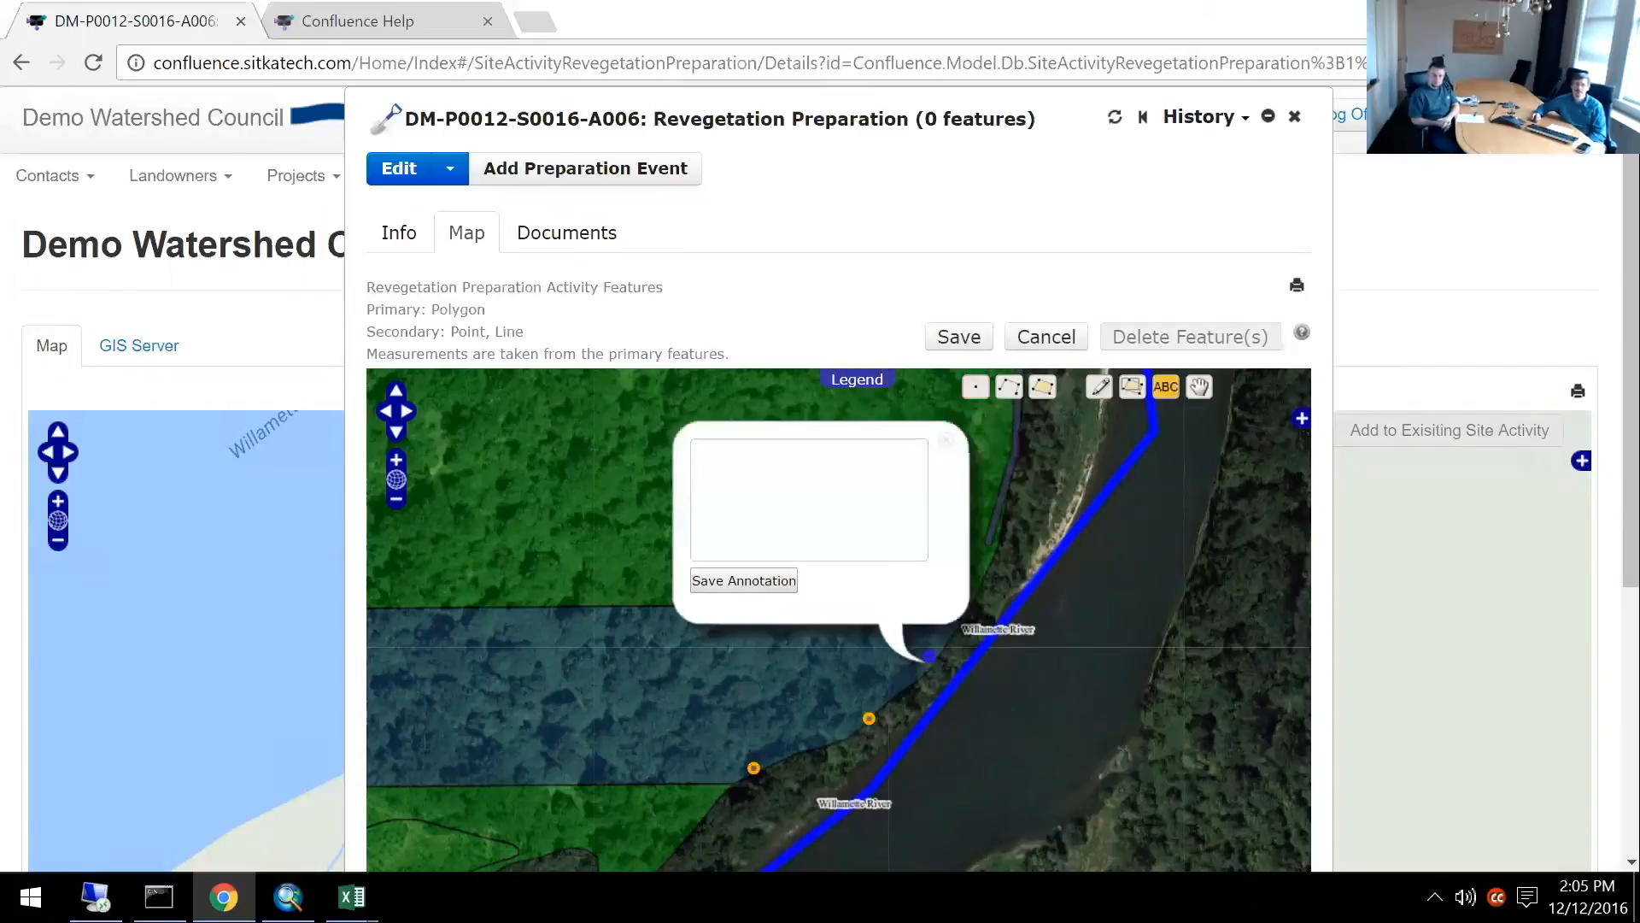
text(Knotweed)
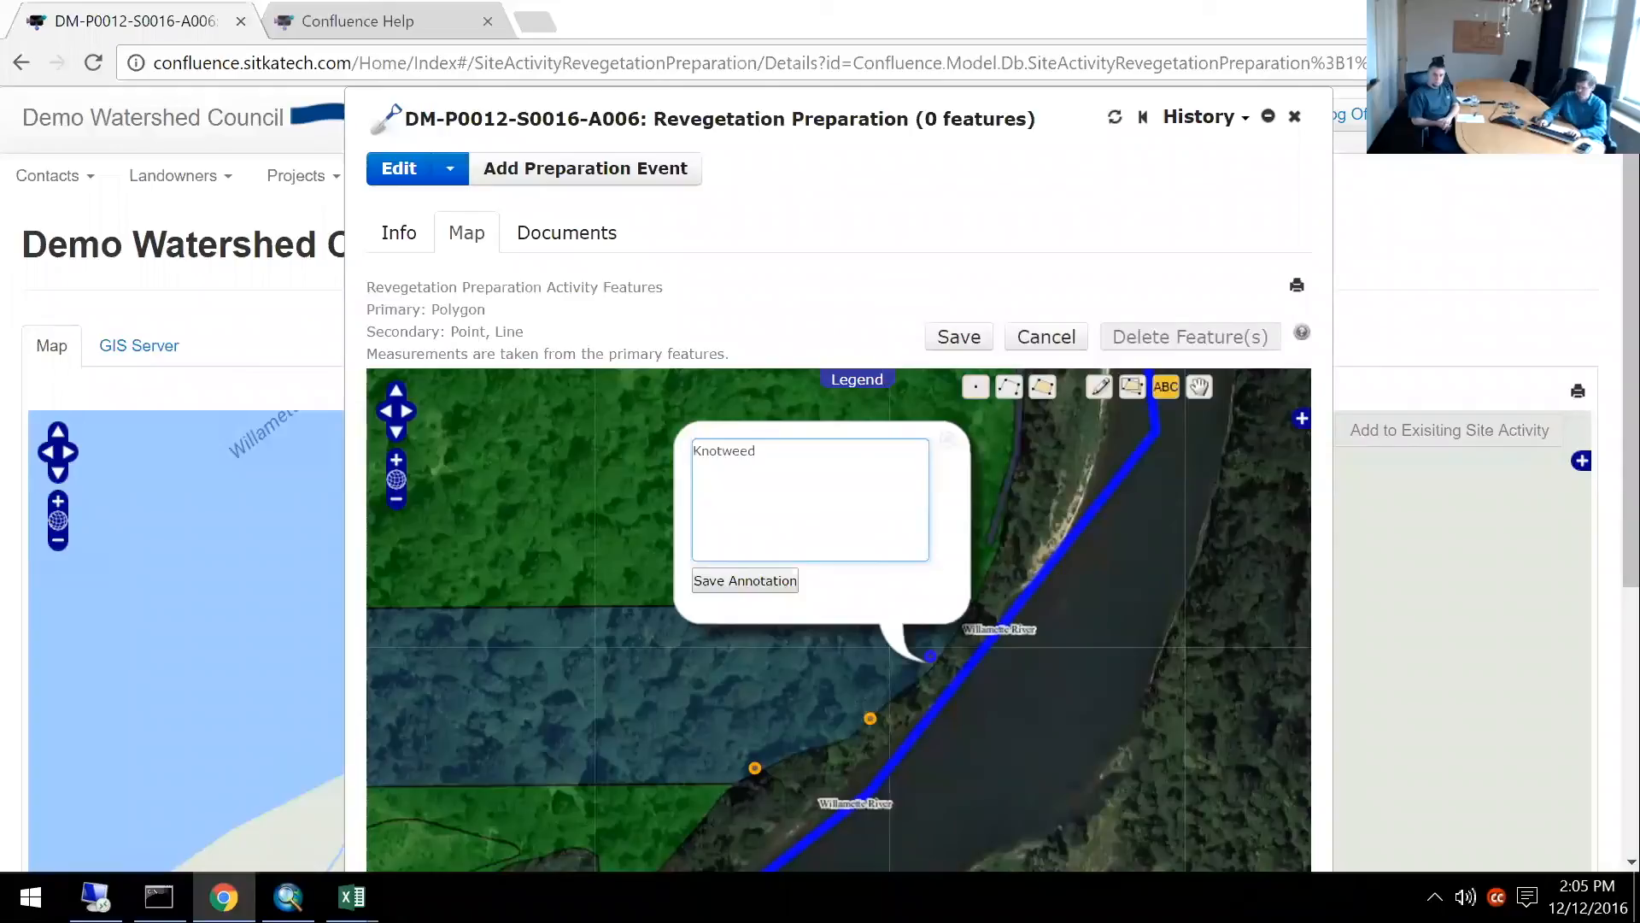
key(ctrl+a)
key(ctrl+c)
click(766, 591)
click(766, 601)
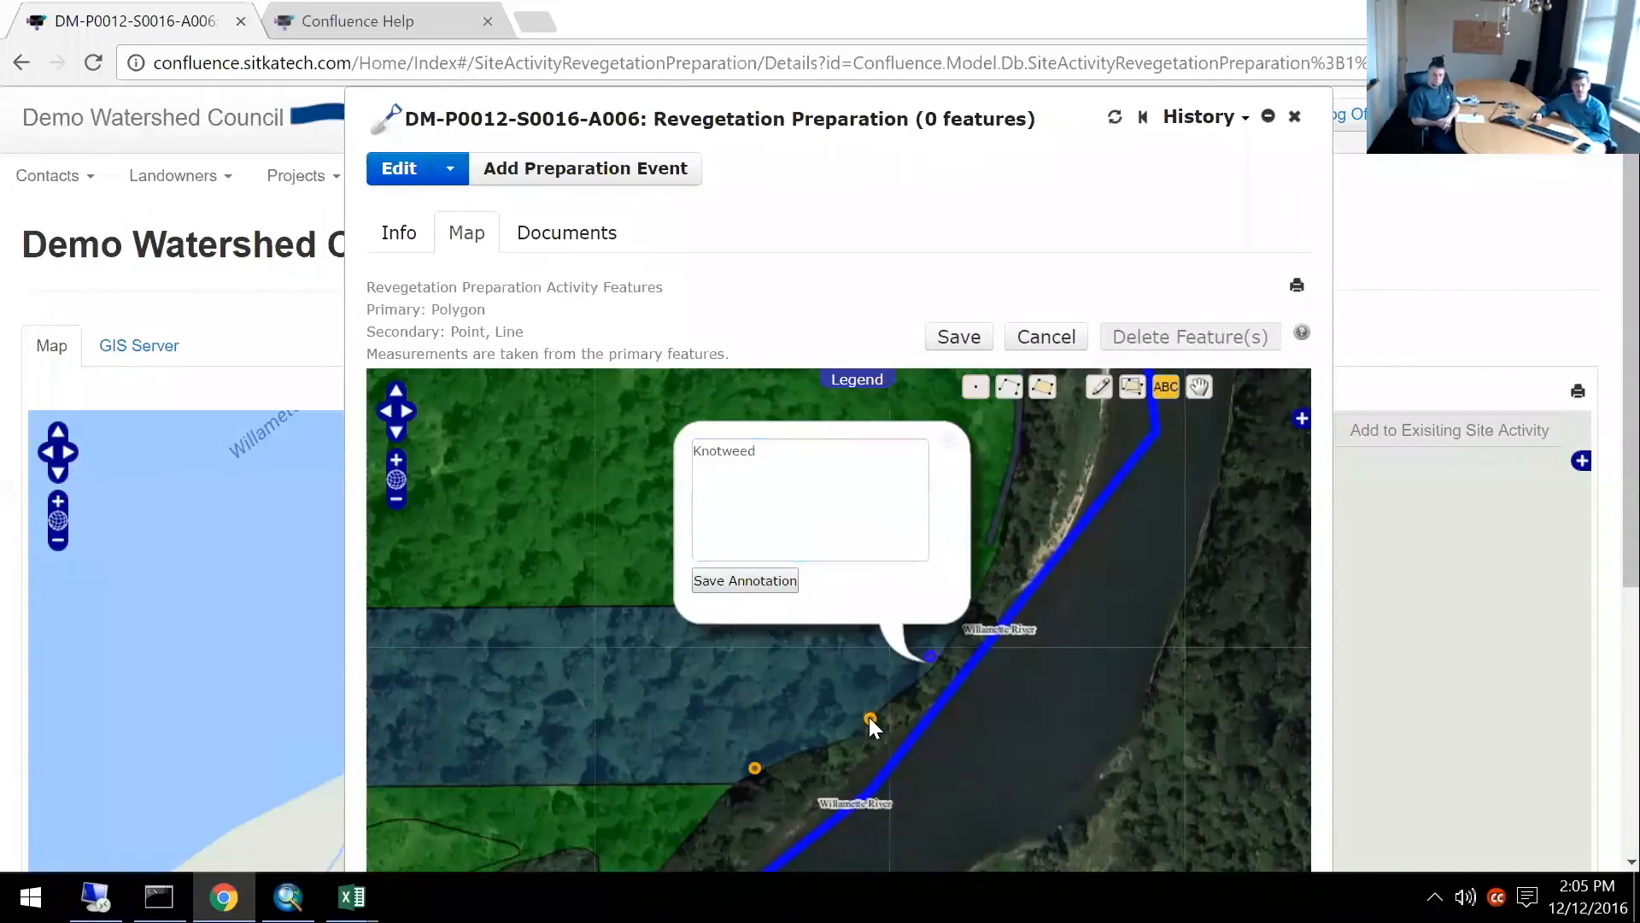
Annotate the middle and southernmost point features with the text Knotweed as well.
click(869, 716)
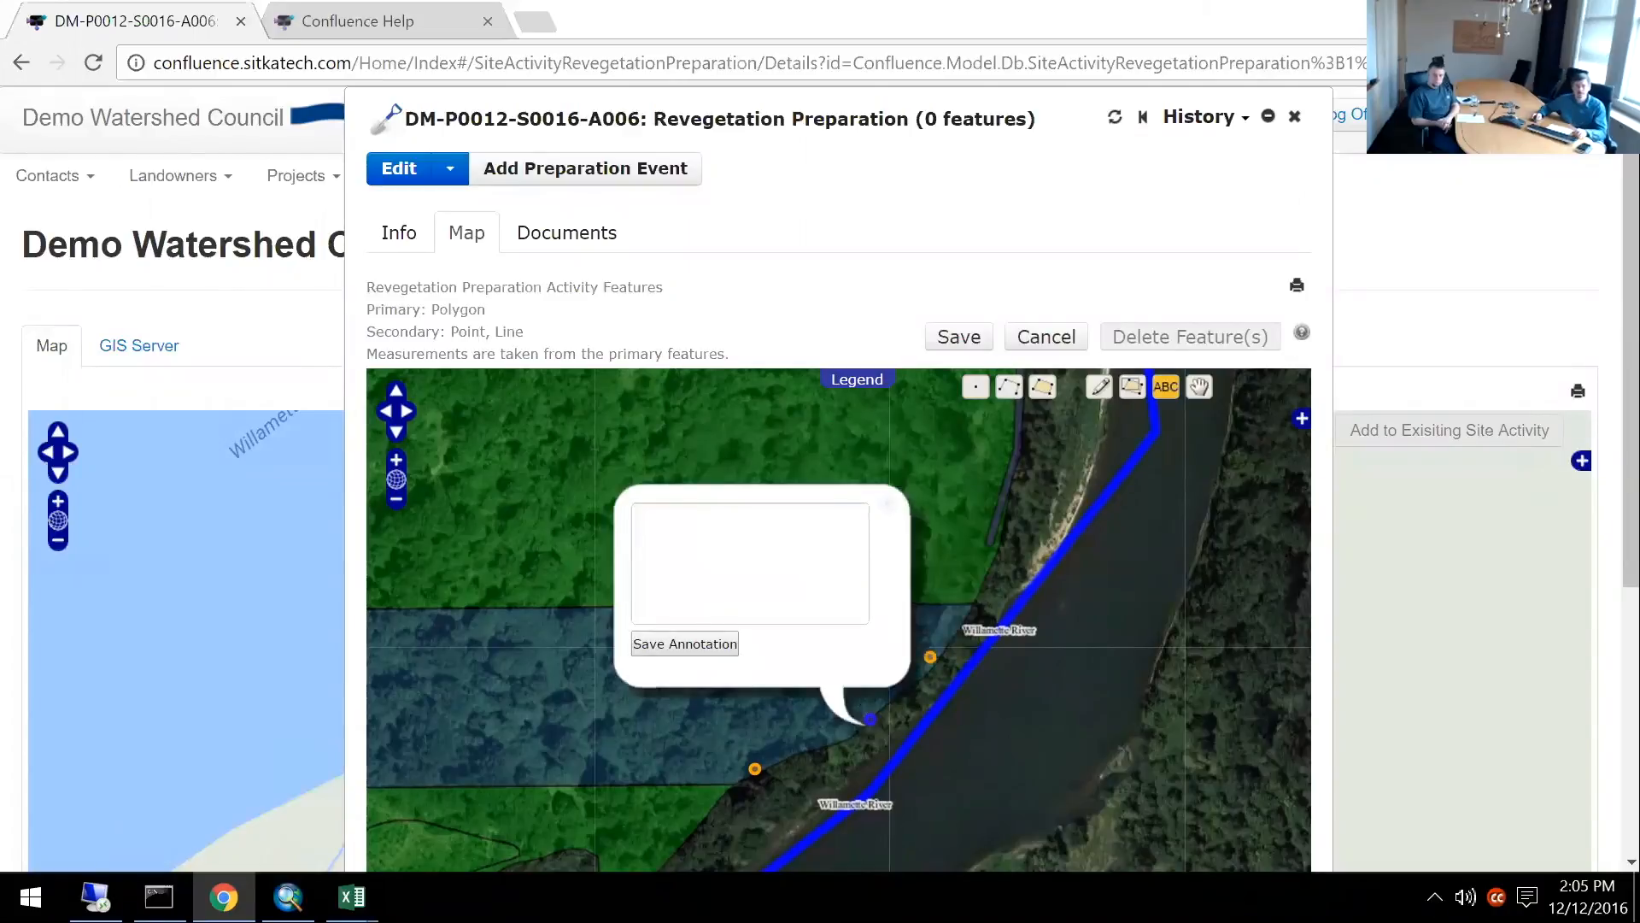
click(751, 576)
key(ctrl+v)
click(715, 645)
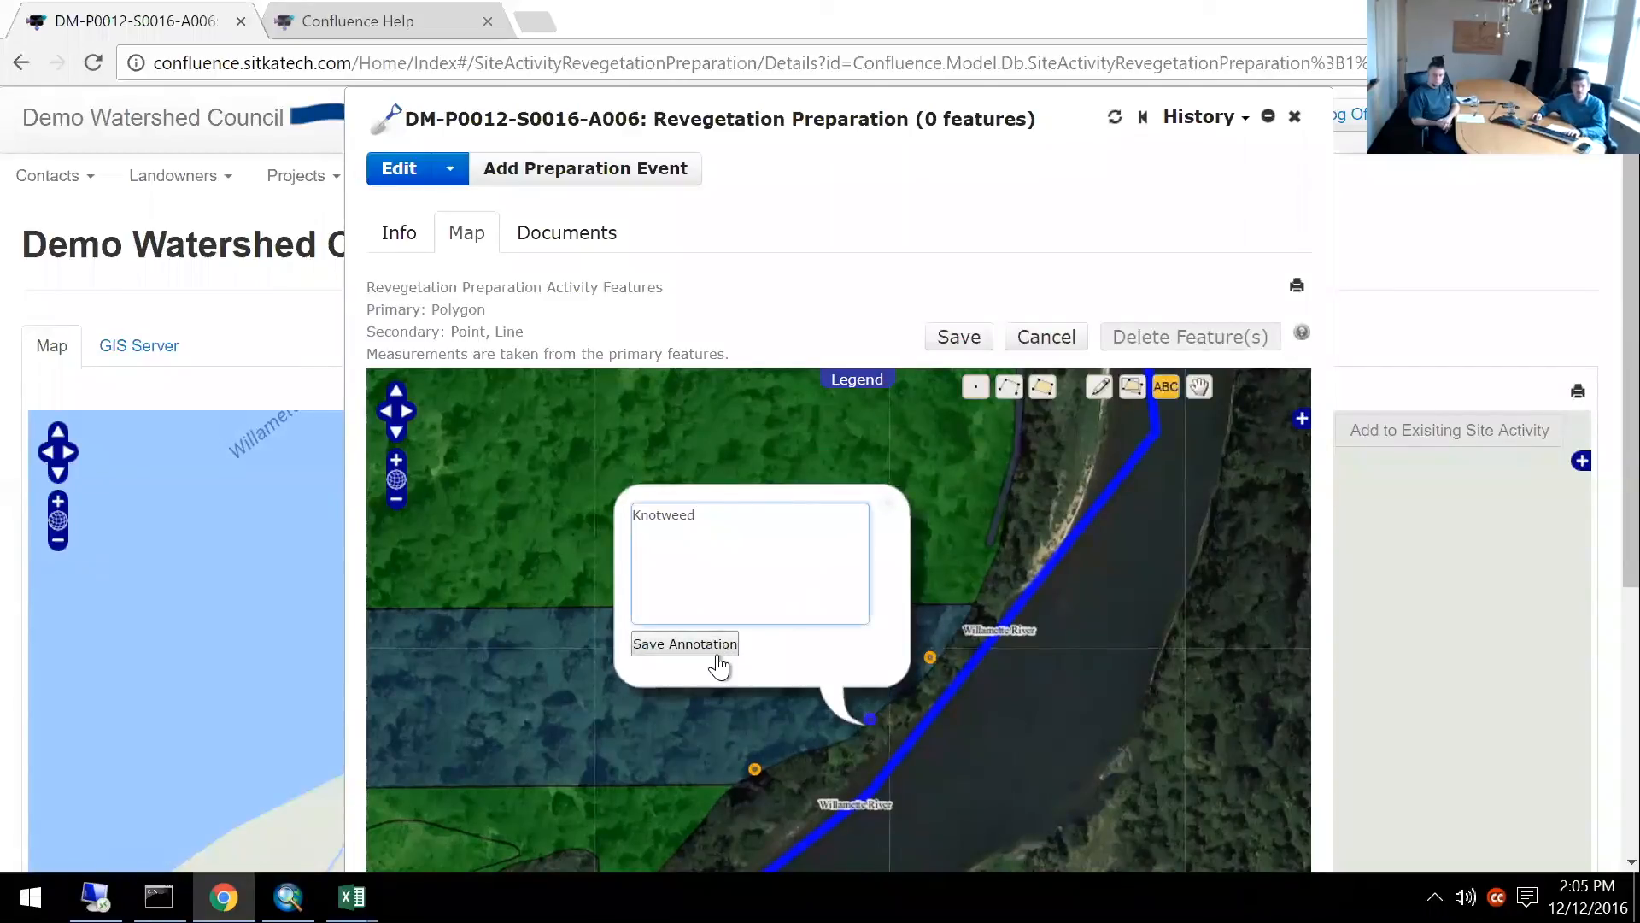
click(755, 767)
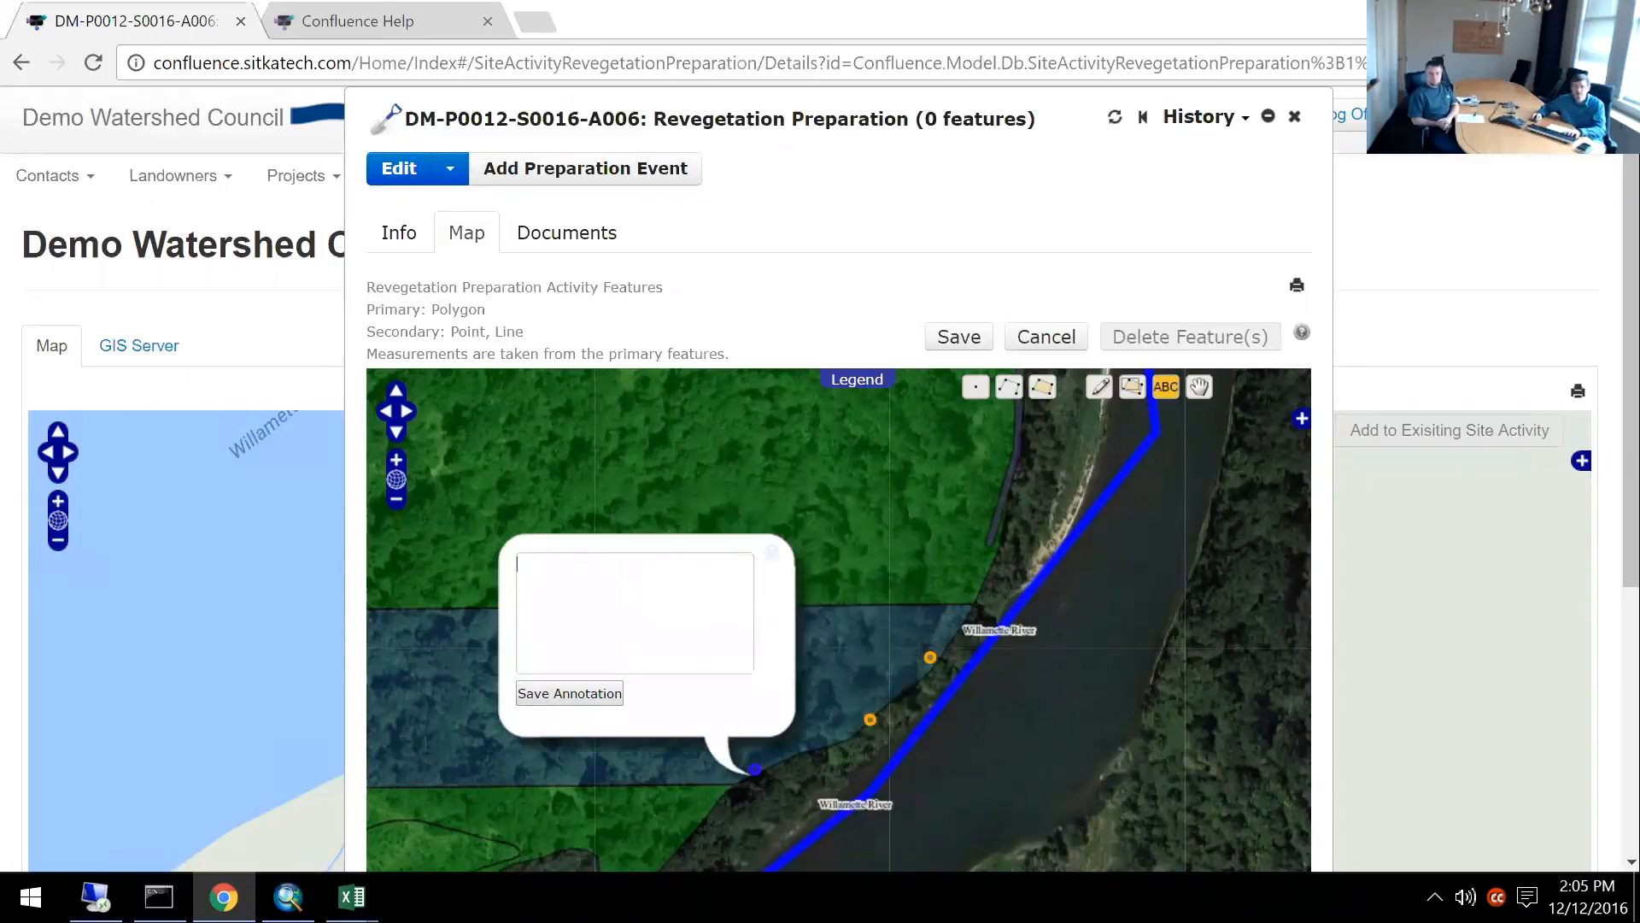
text(Knotweed)
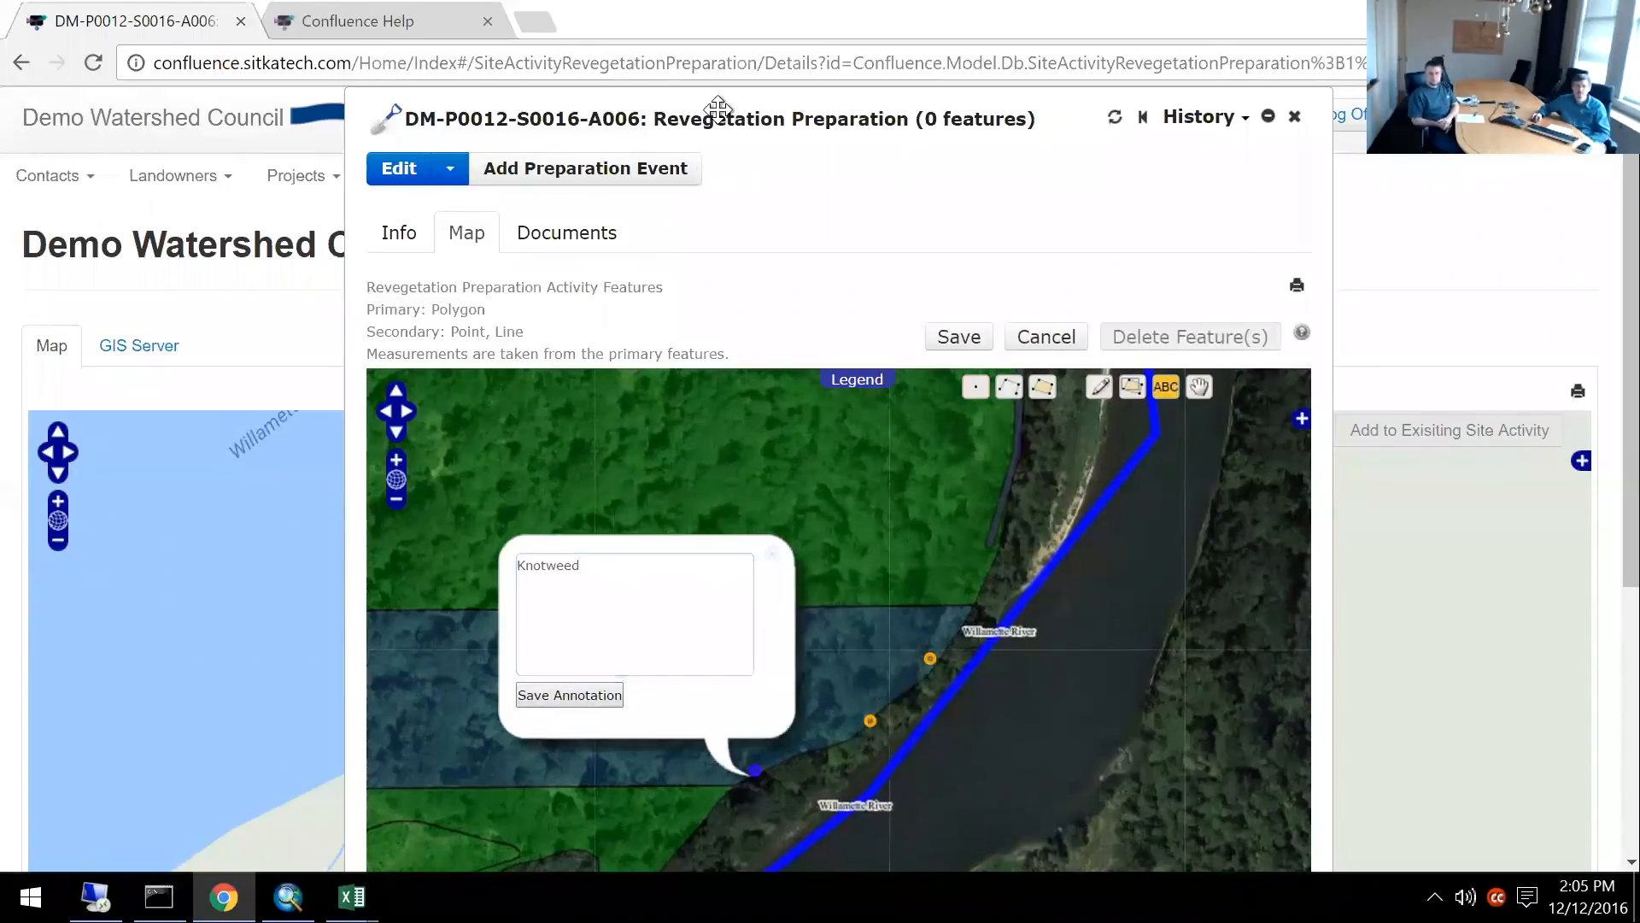
click(768, 566)
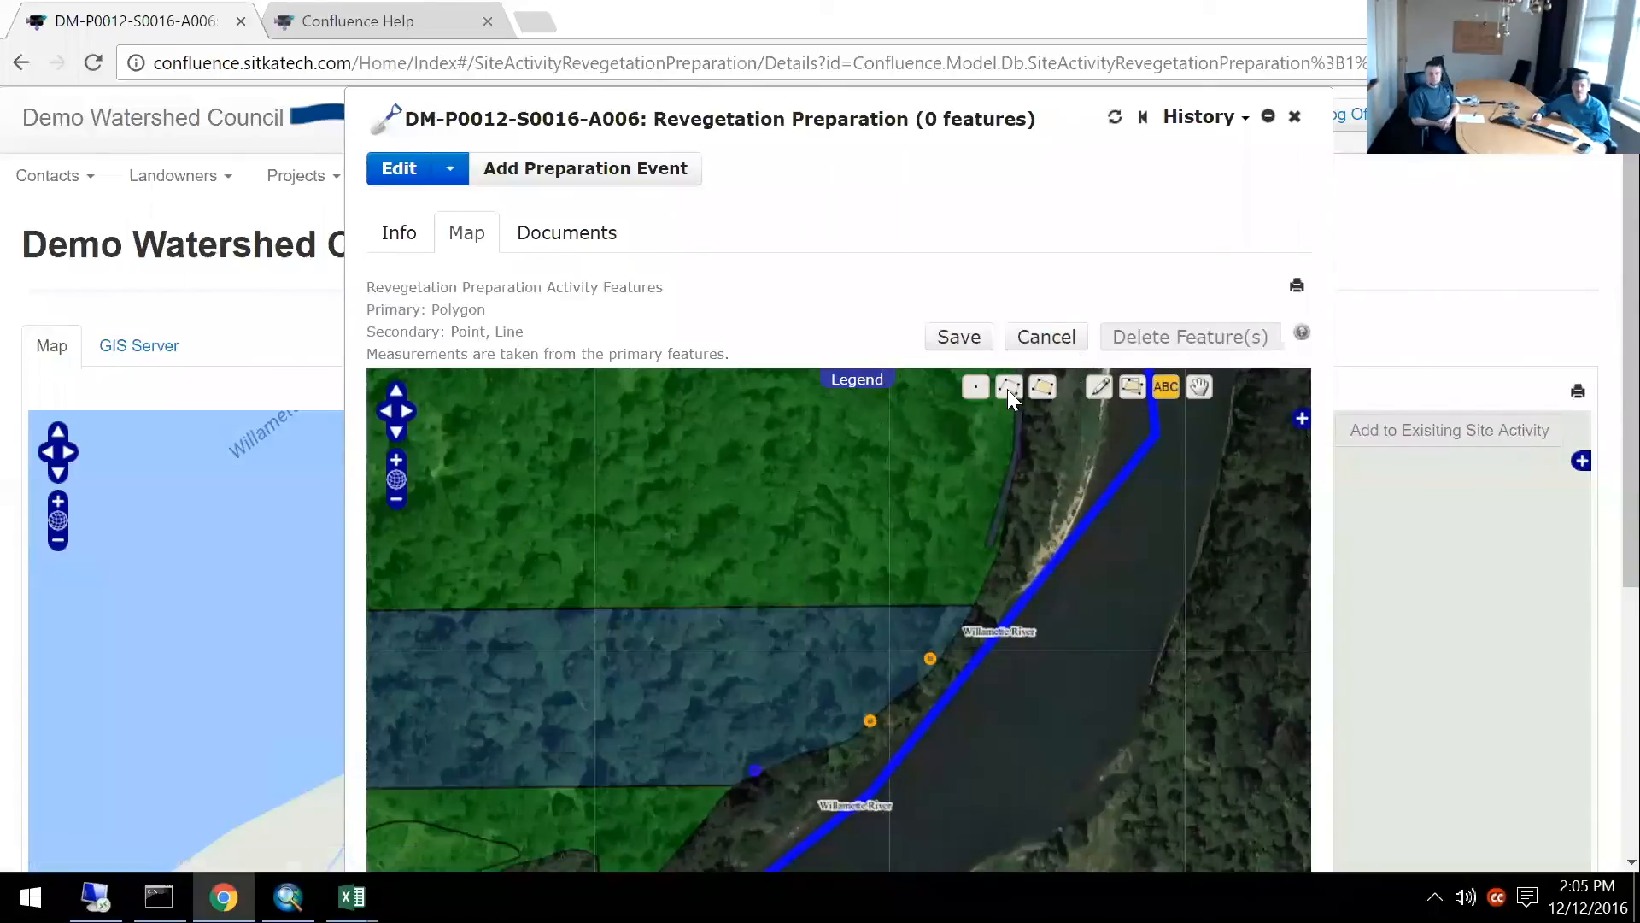
Draw a four-sided polygon feature inside the blue-shaded taxlot strip, west of the southernmost point and near the strip's southern edge.
click(1043, 387)
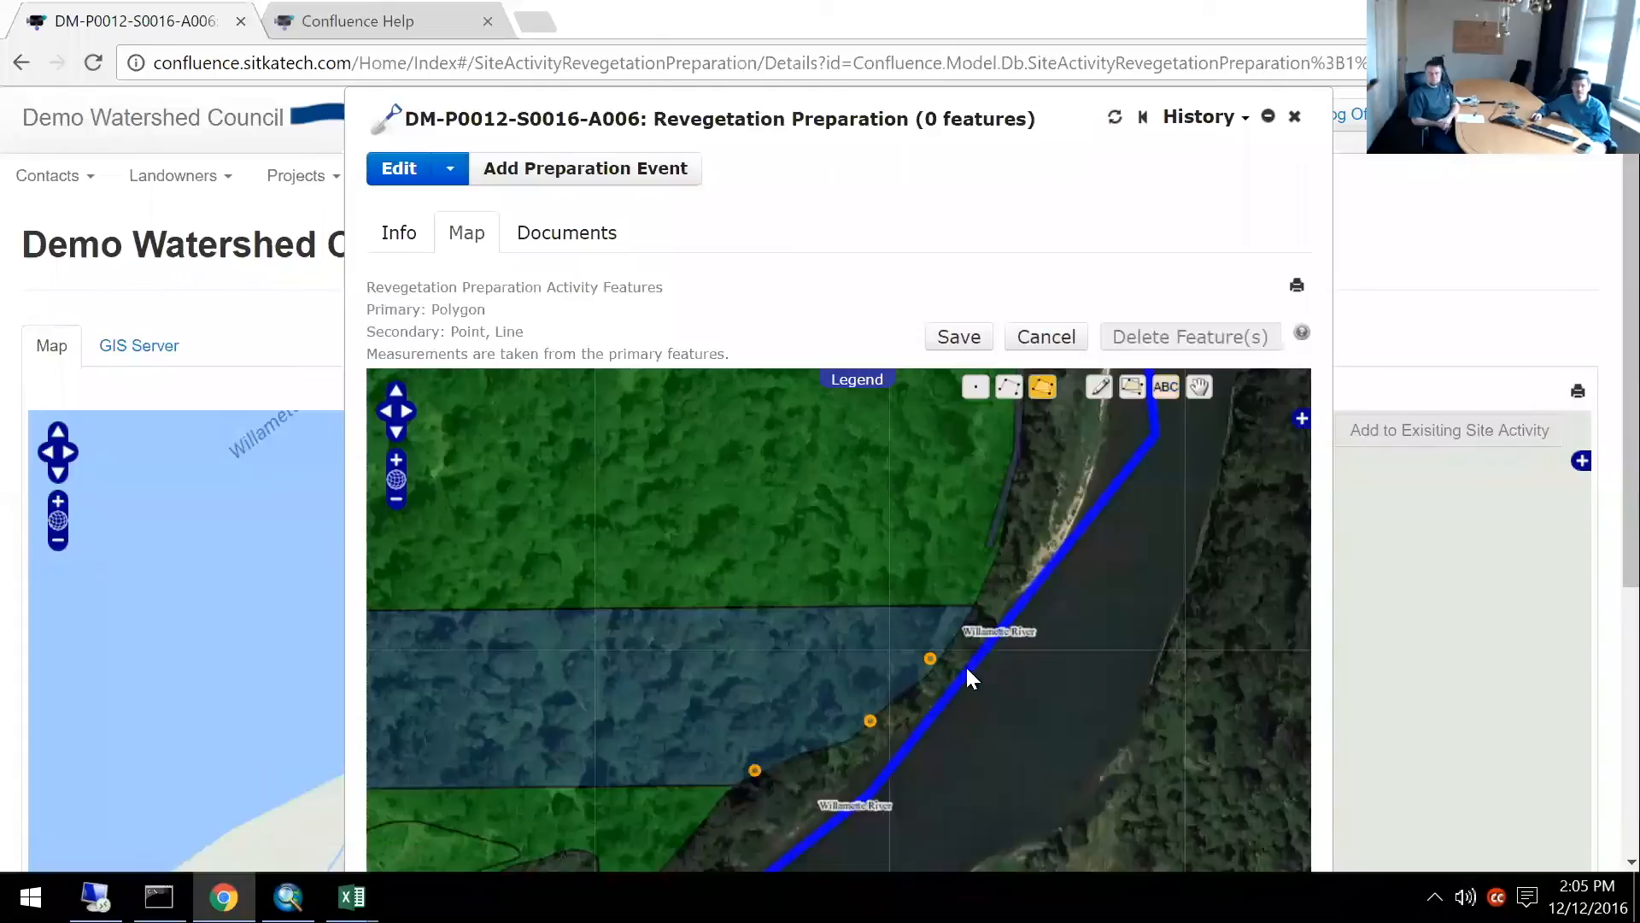
click(559, 778)
click(711, 778)
double_click(722, 709)
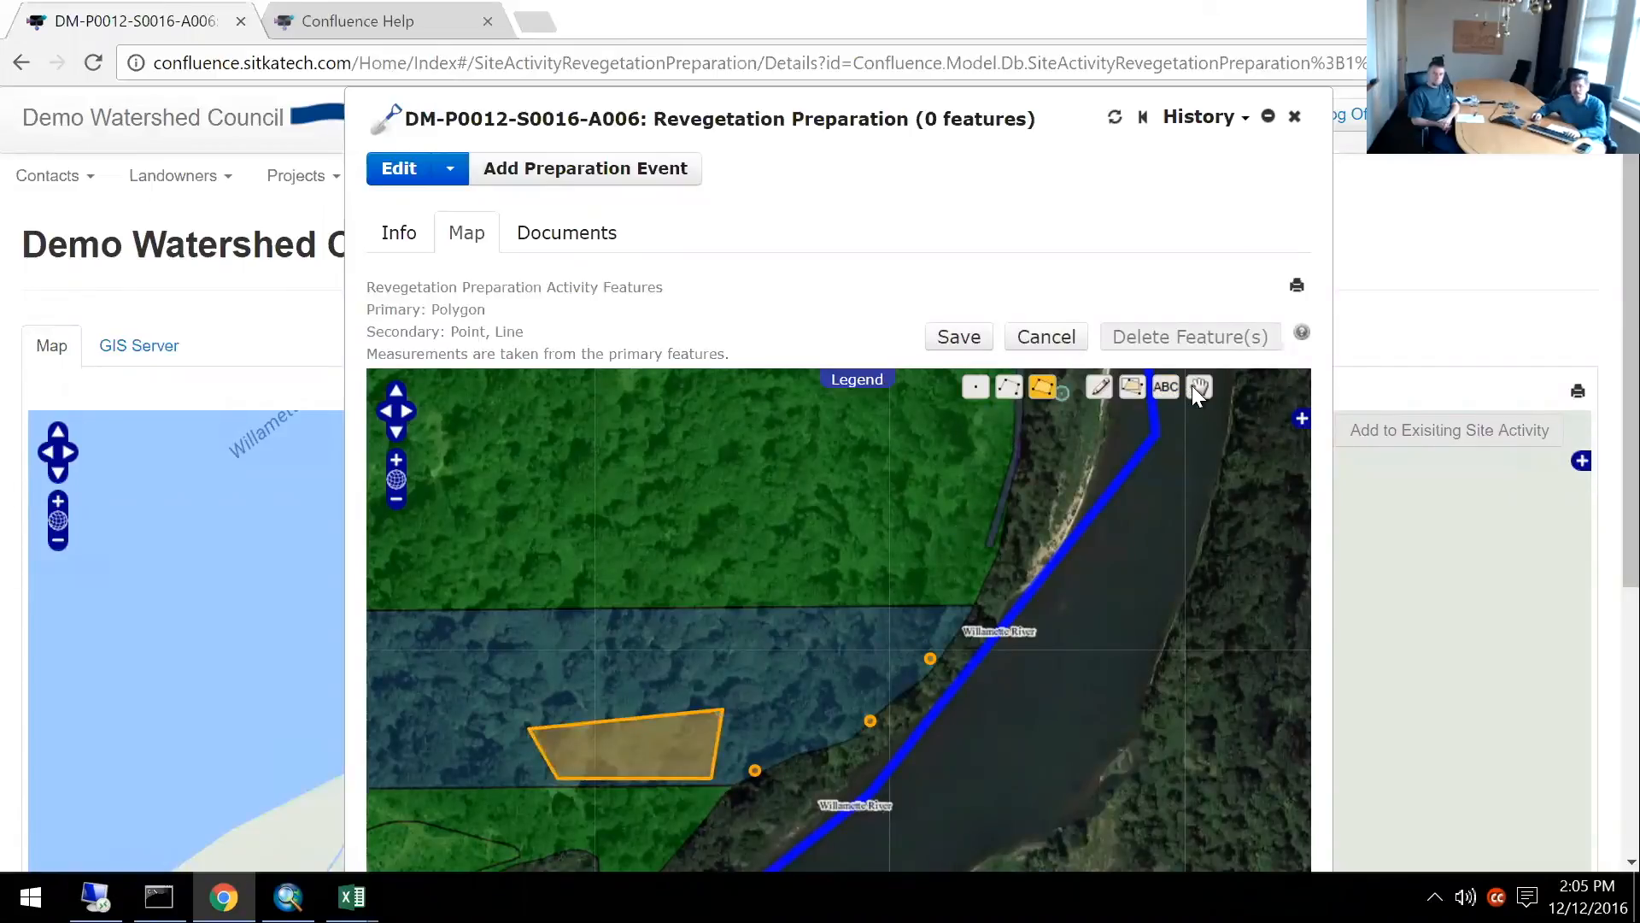
Annotate the new polygon feature with the text Blackberry and save the annotation.
click(1167, 388)
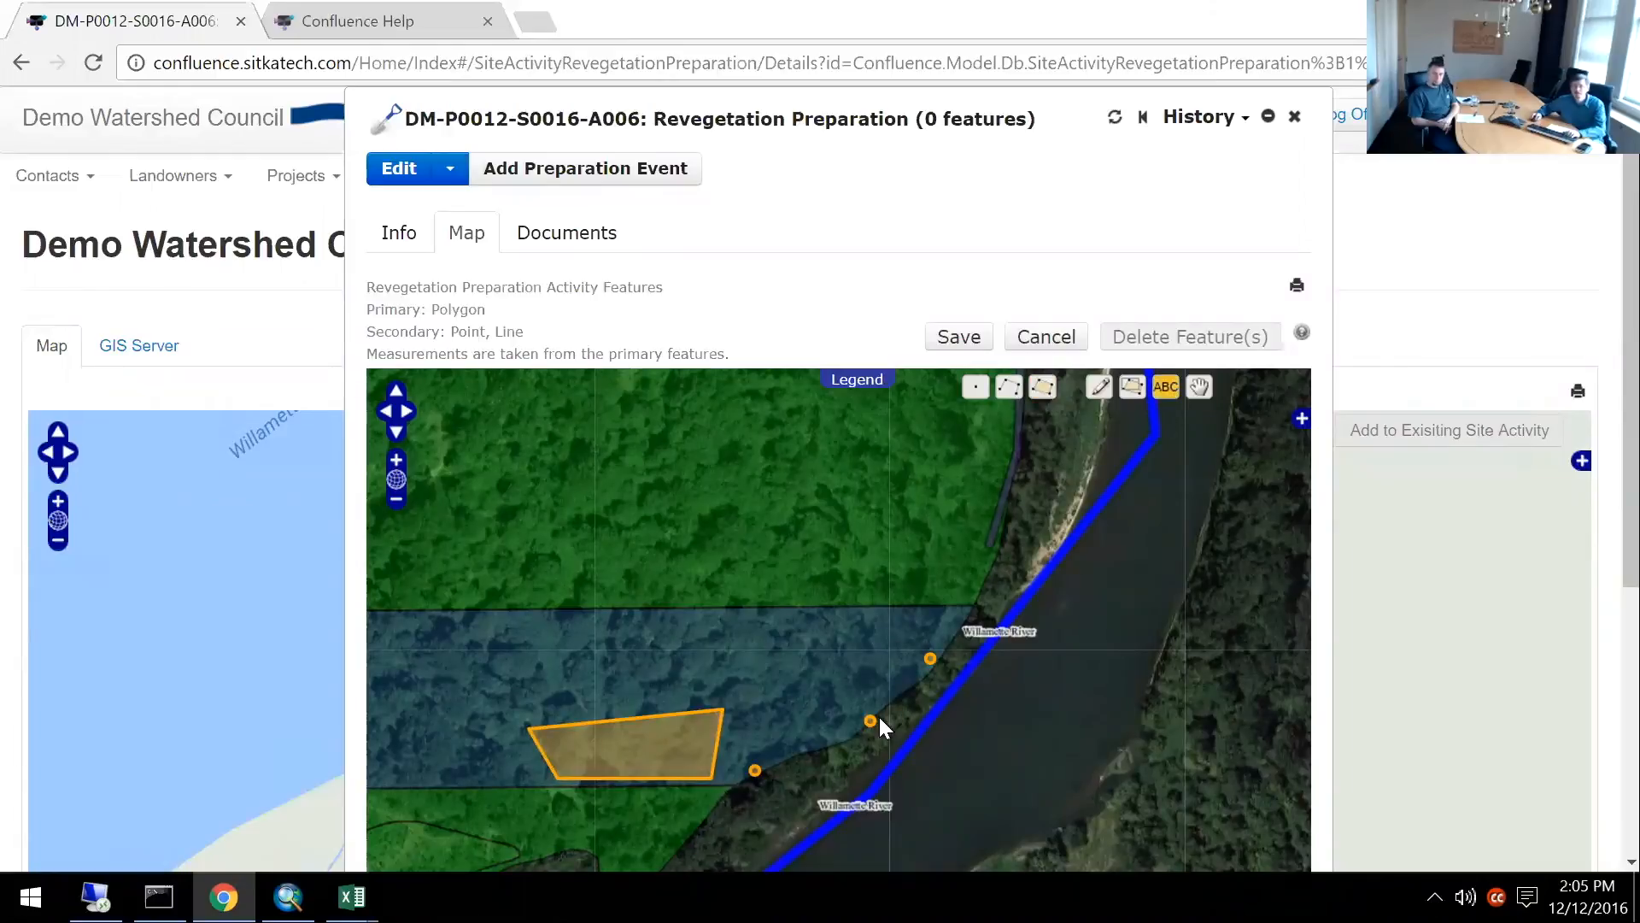
click(693, 740)
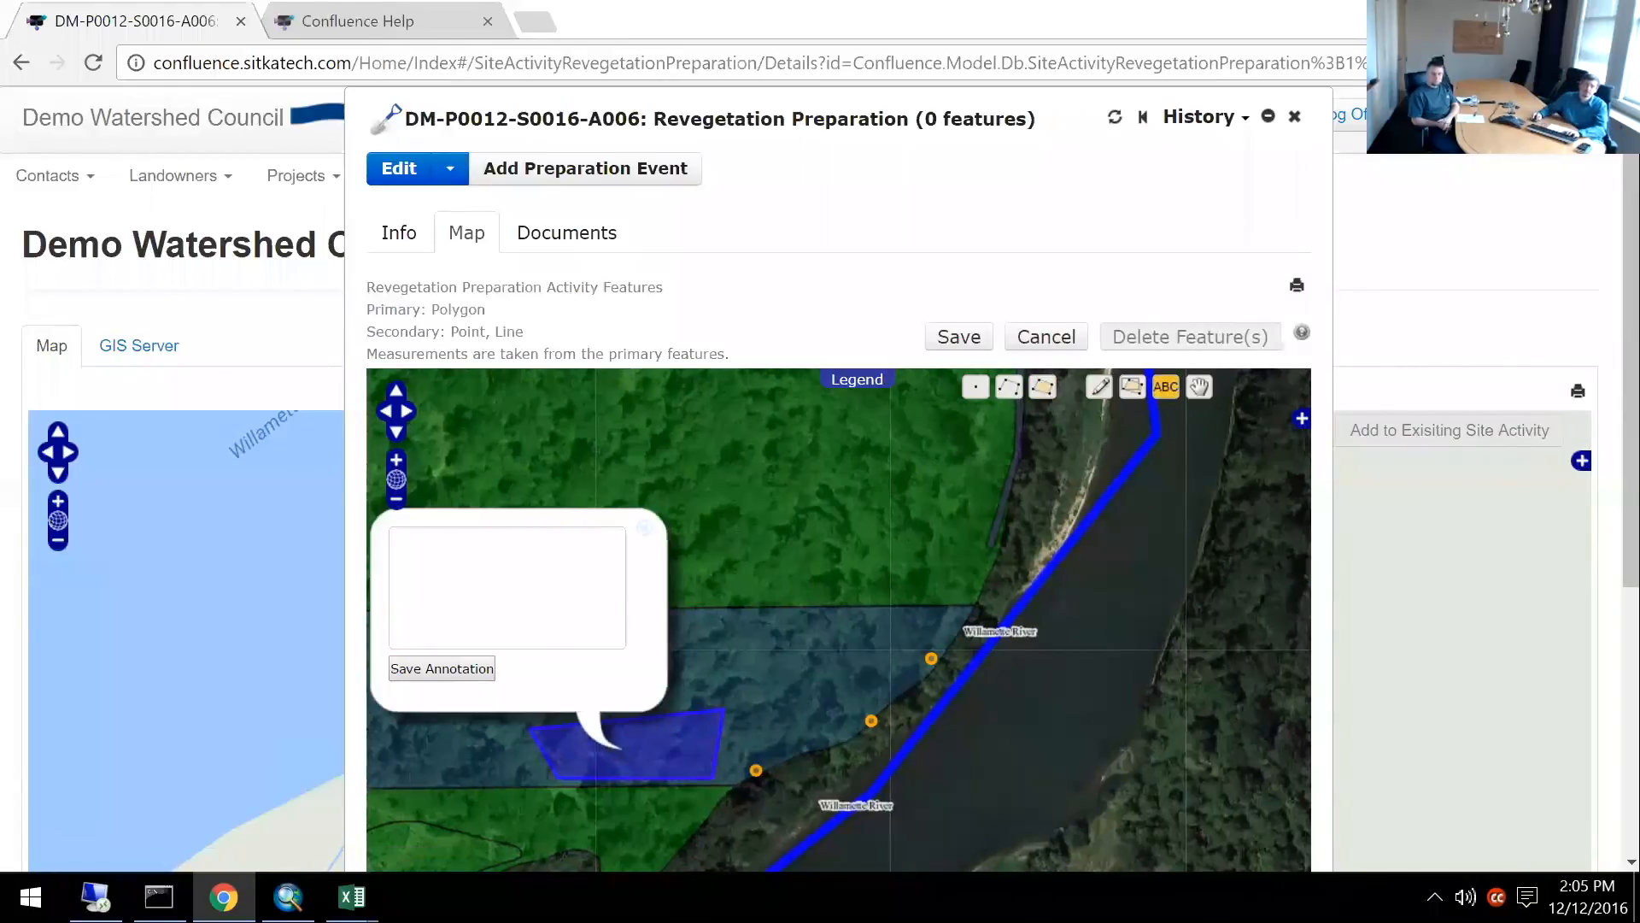
text(Blackberry)
click(469, 672)
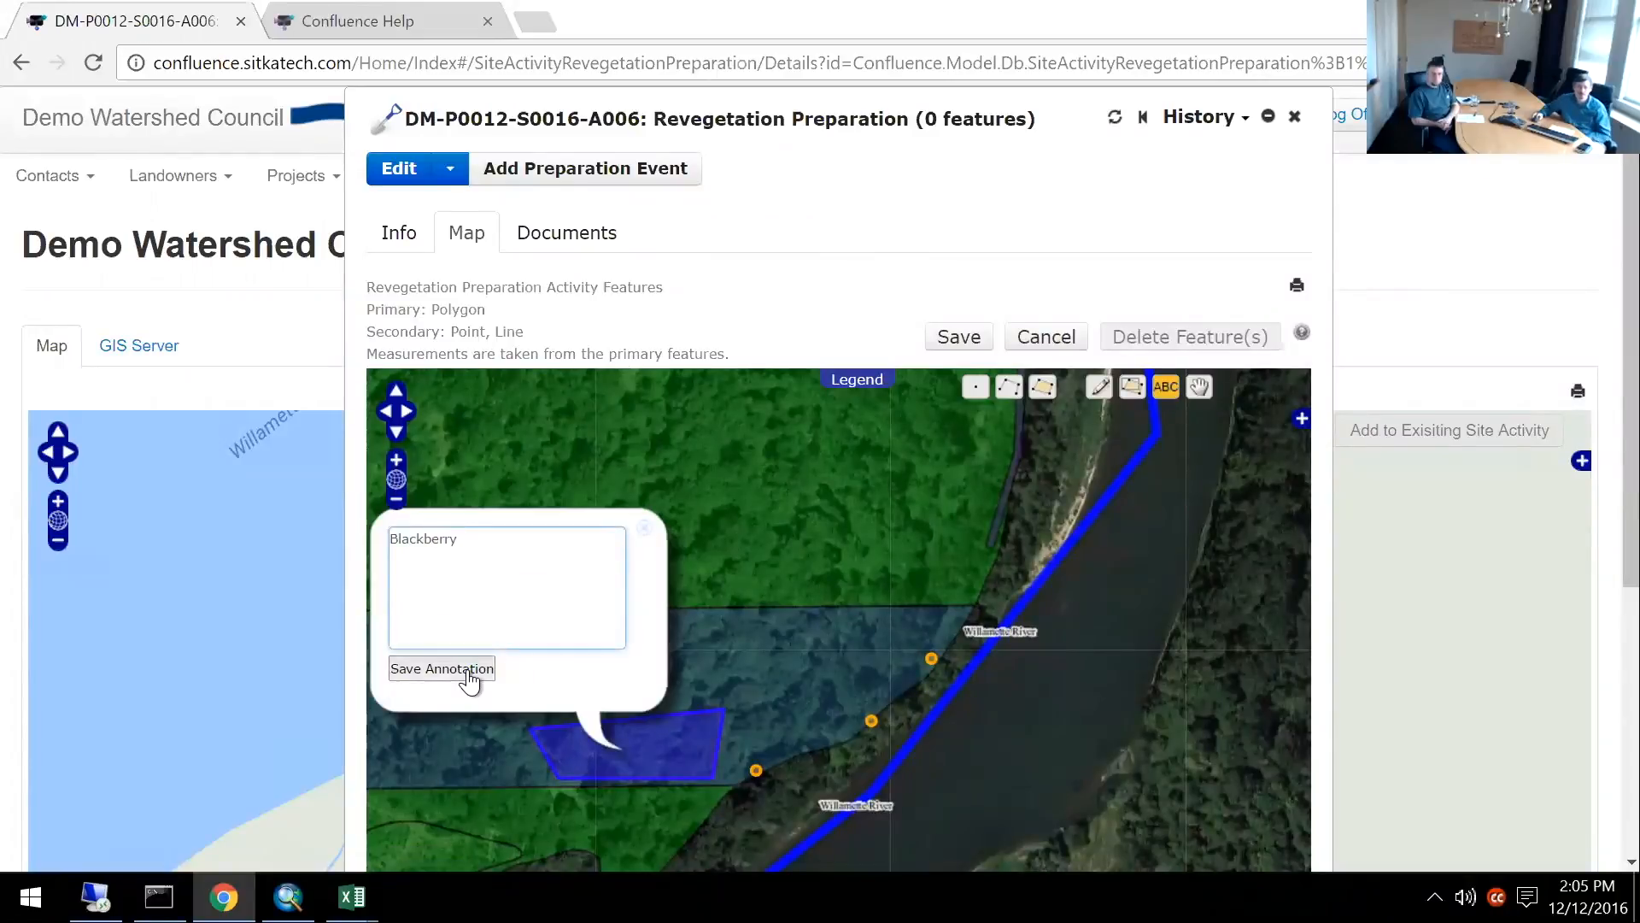
Reshape the Blackberry polygon by adding a vertex pulled north from its northern edge and moving its southeast corner eastward, and save the map features.
click(646, 526)
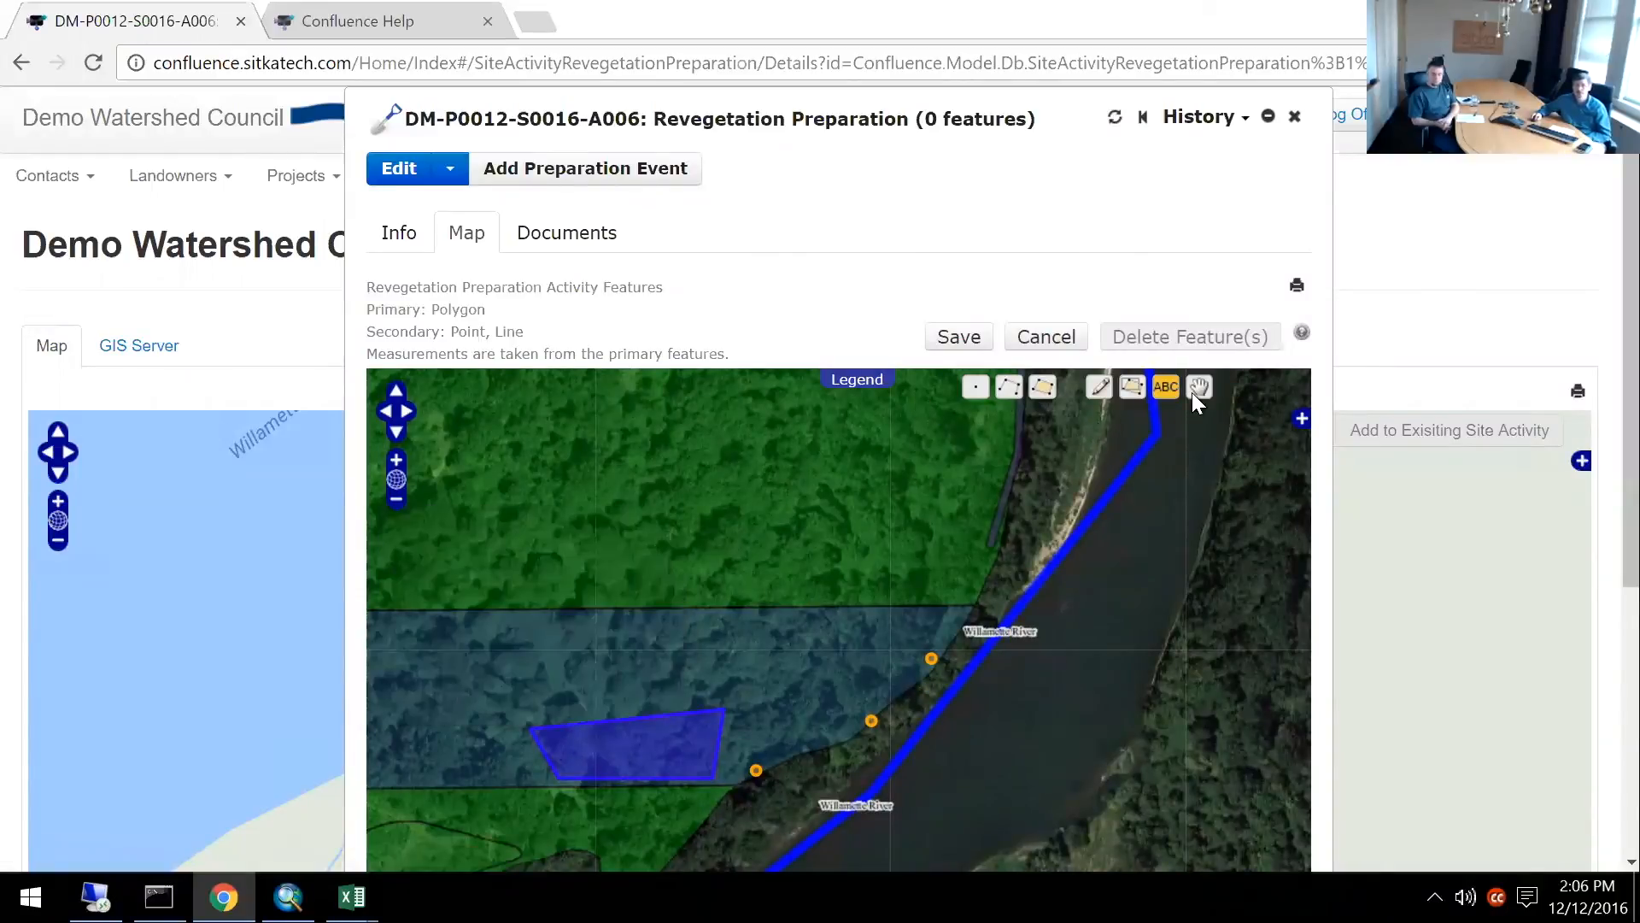
click(1139, 382)
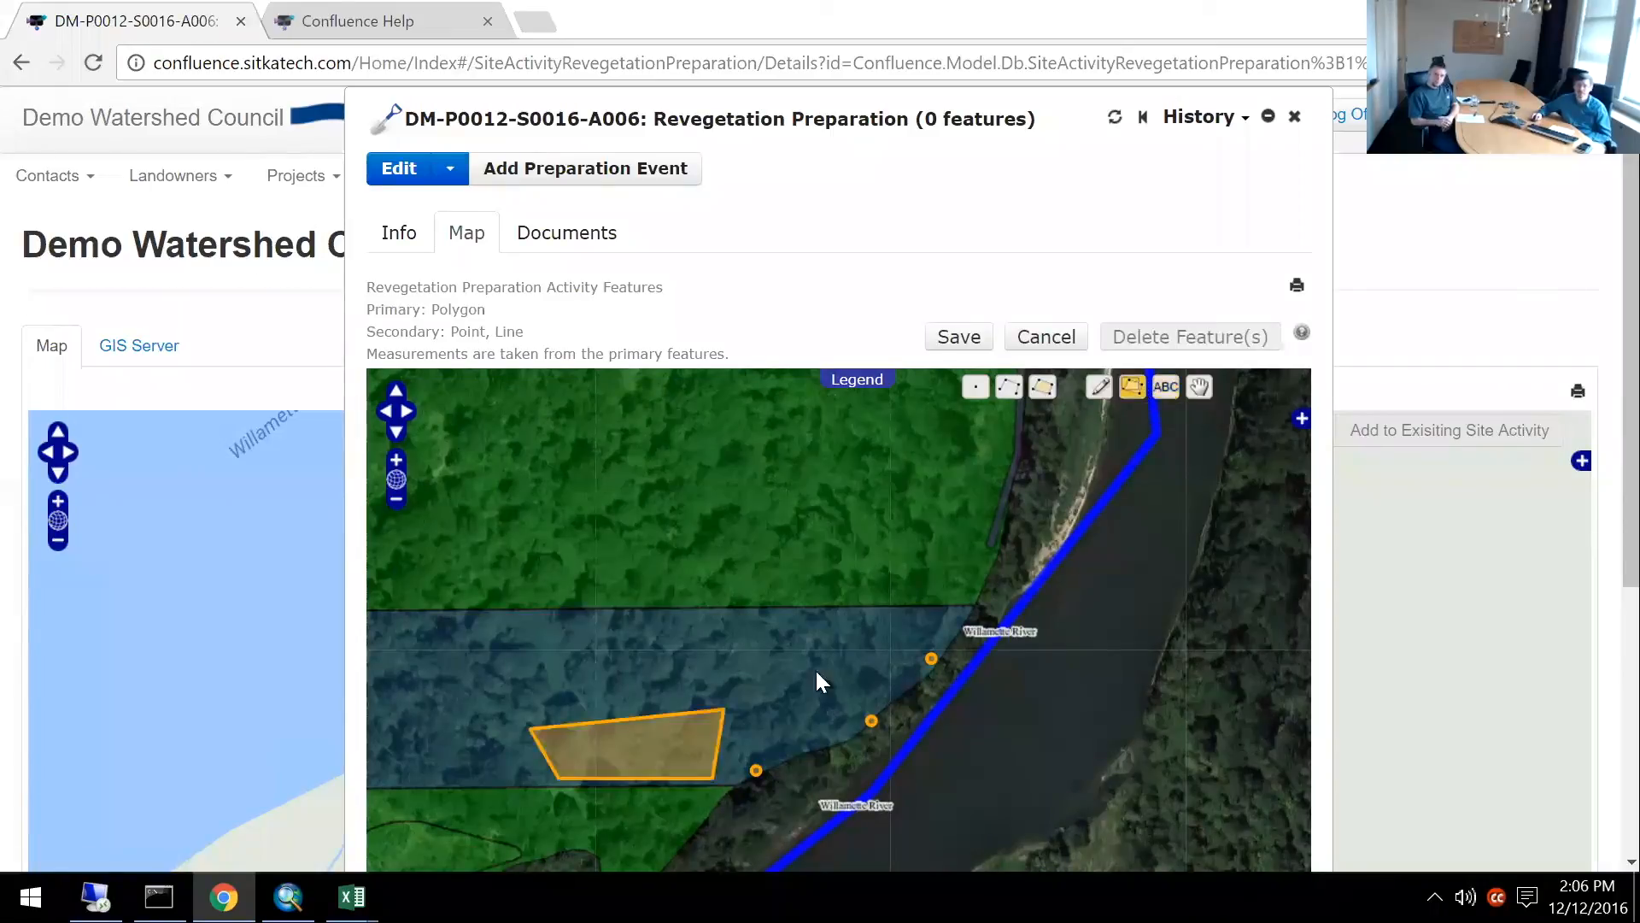
click(698, 763)
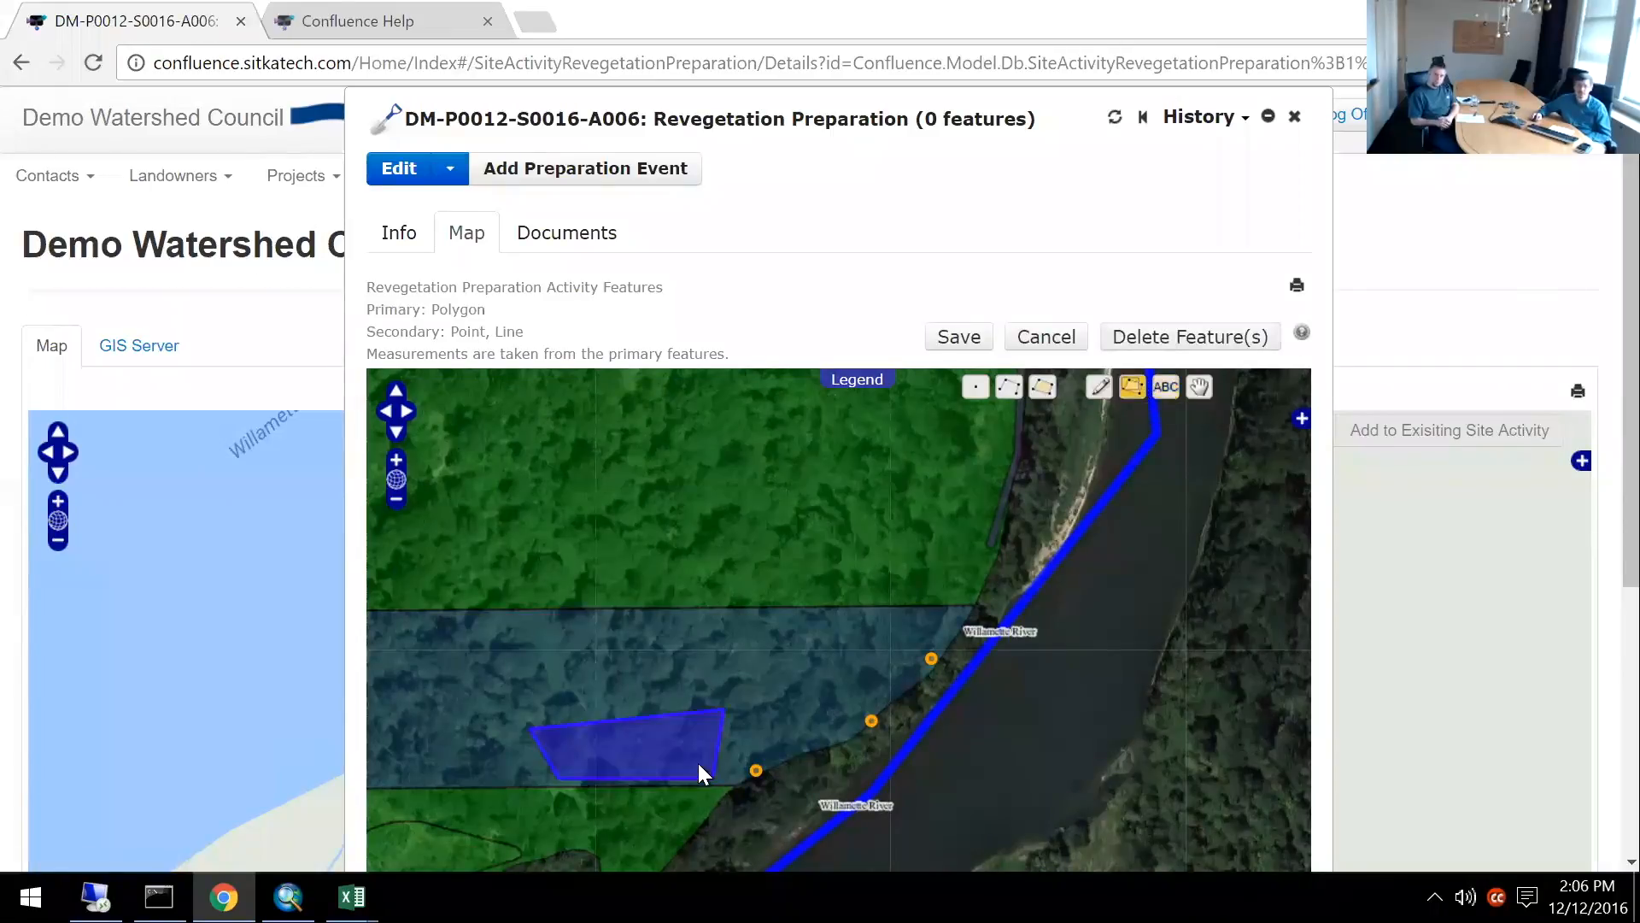
click(1105, 384)
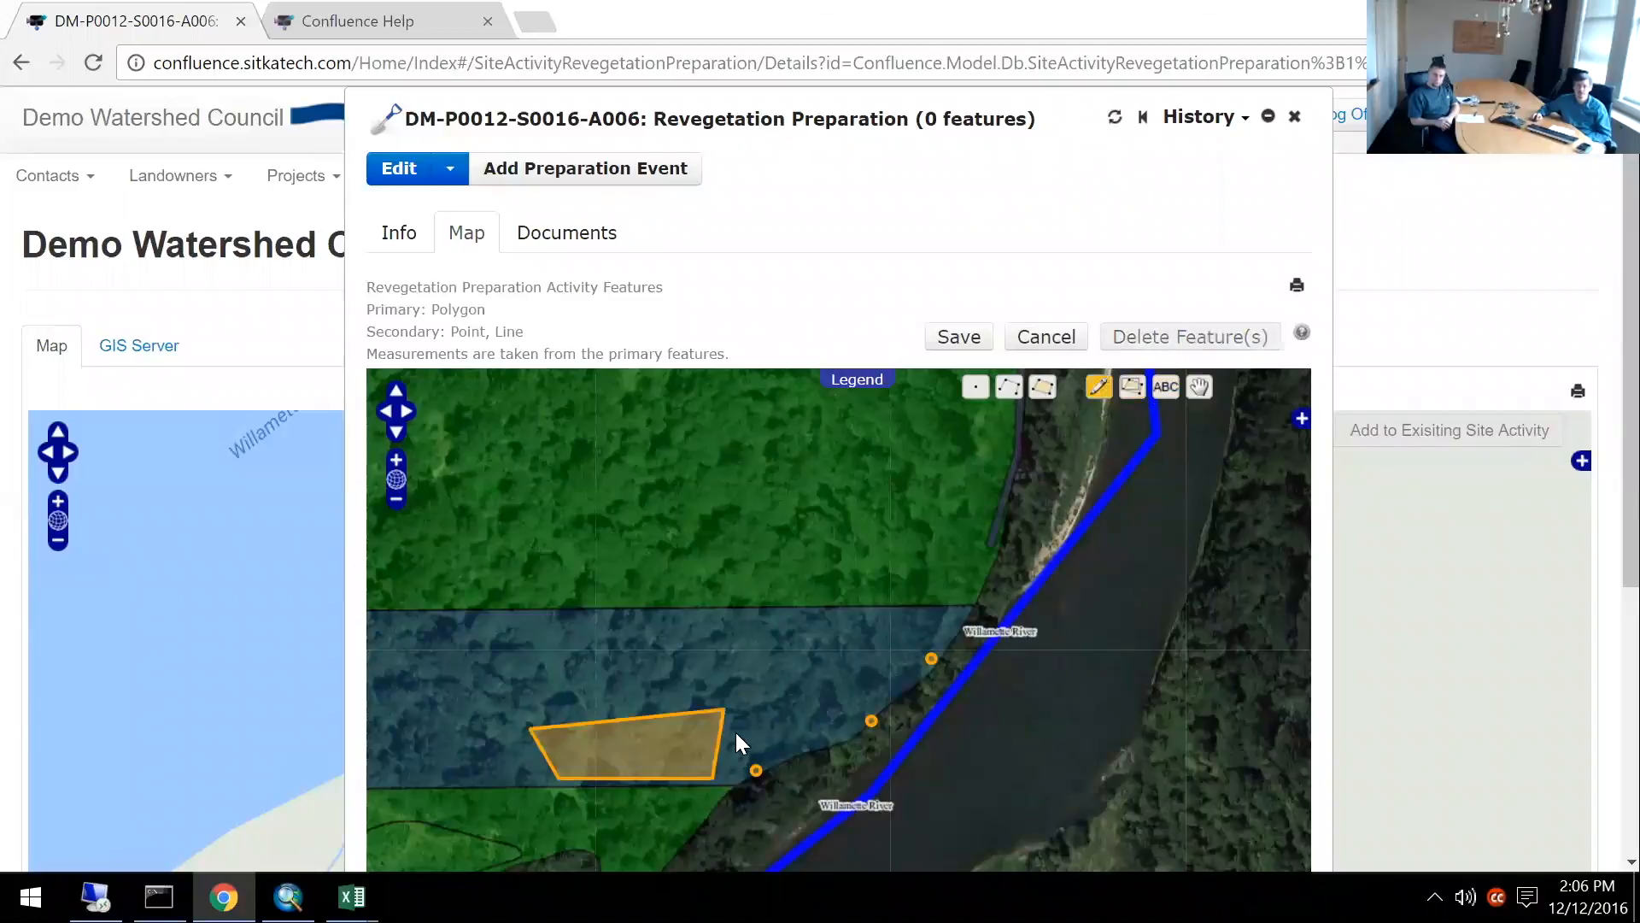
click(688, 762)
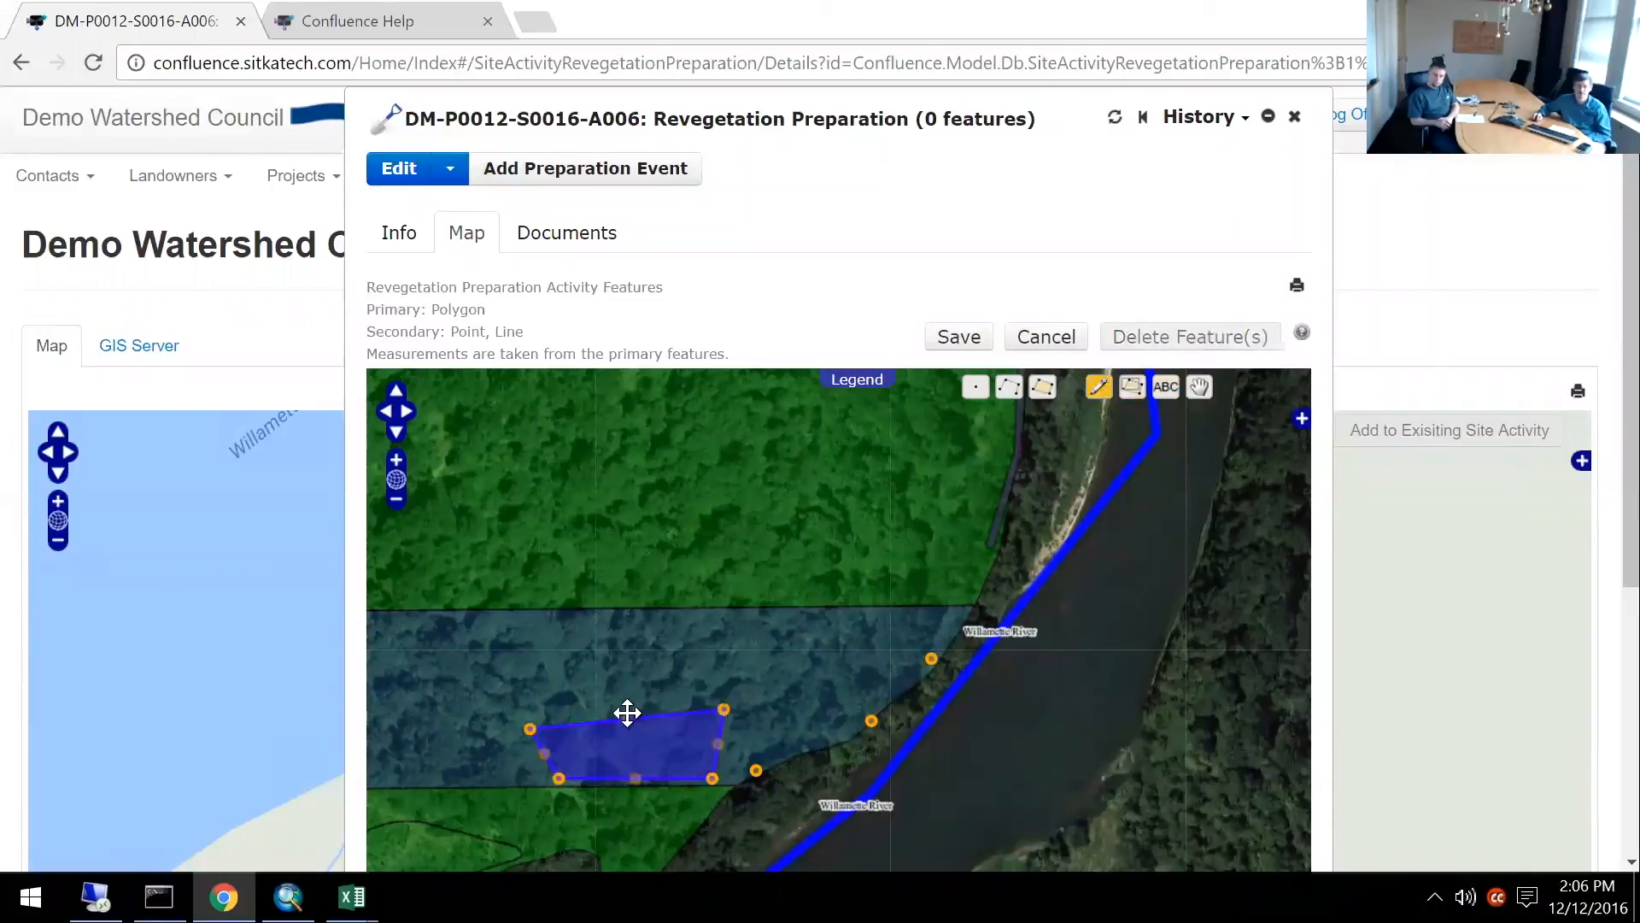
drag(626, 703, 628, 684)
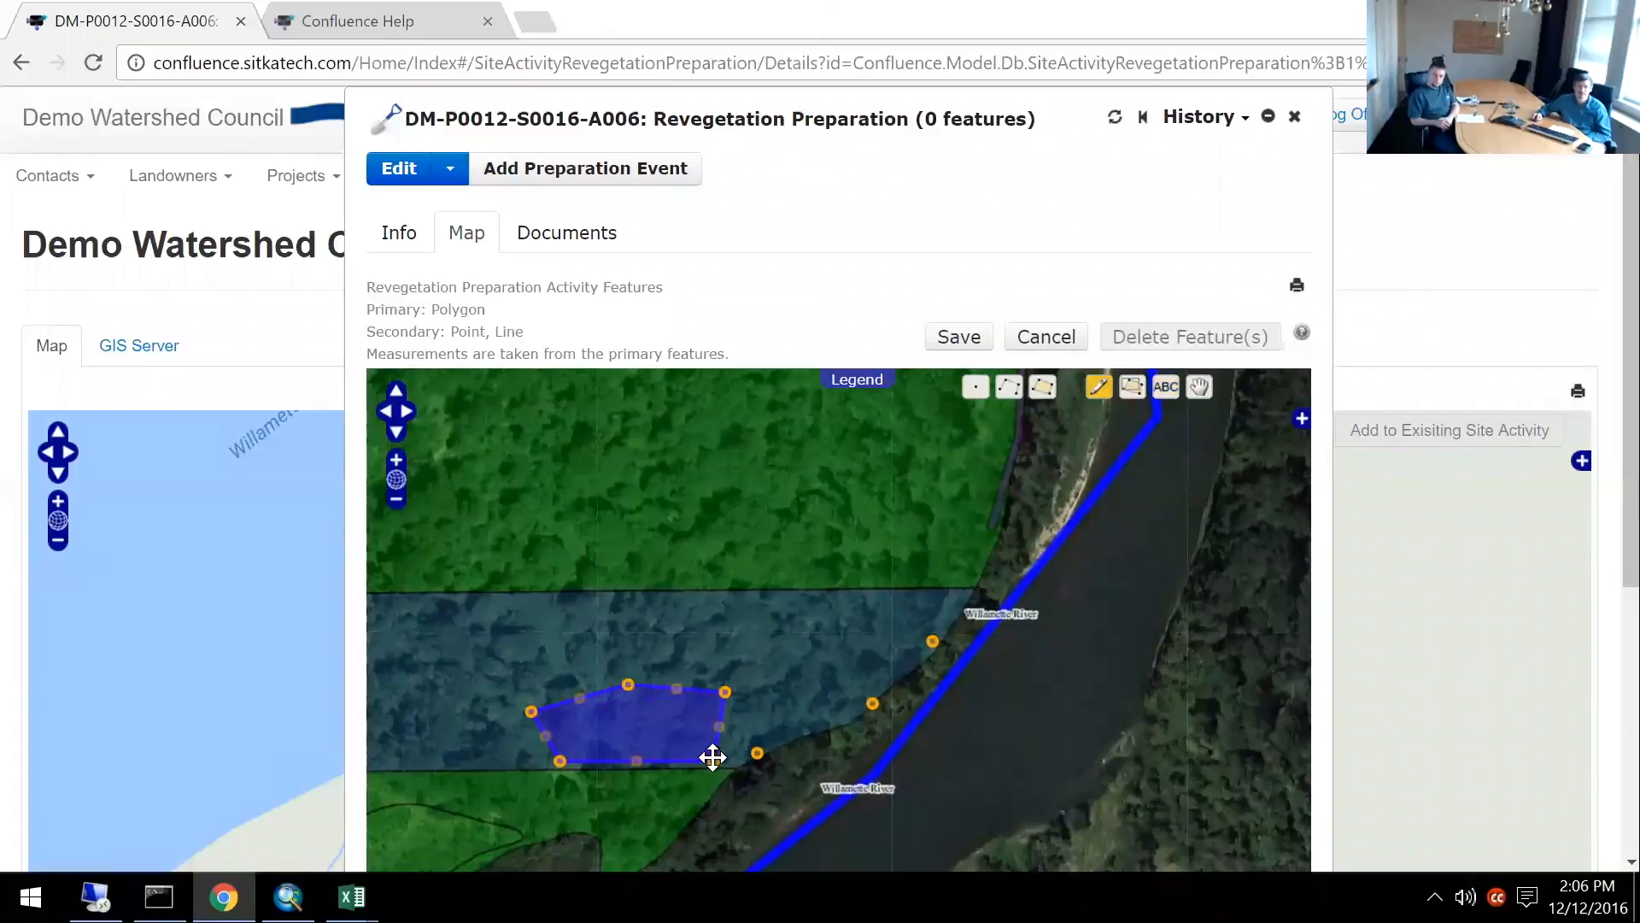
drag(735, 758, 736, 762)
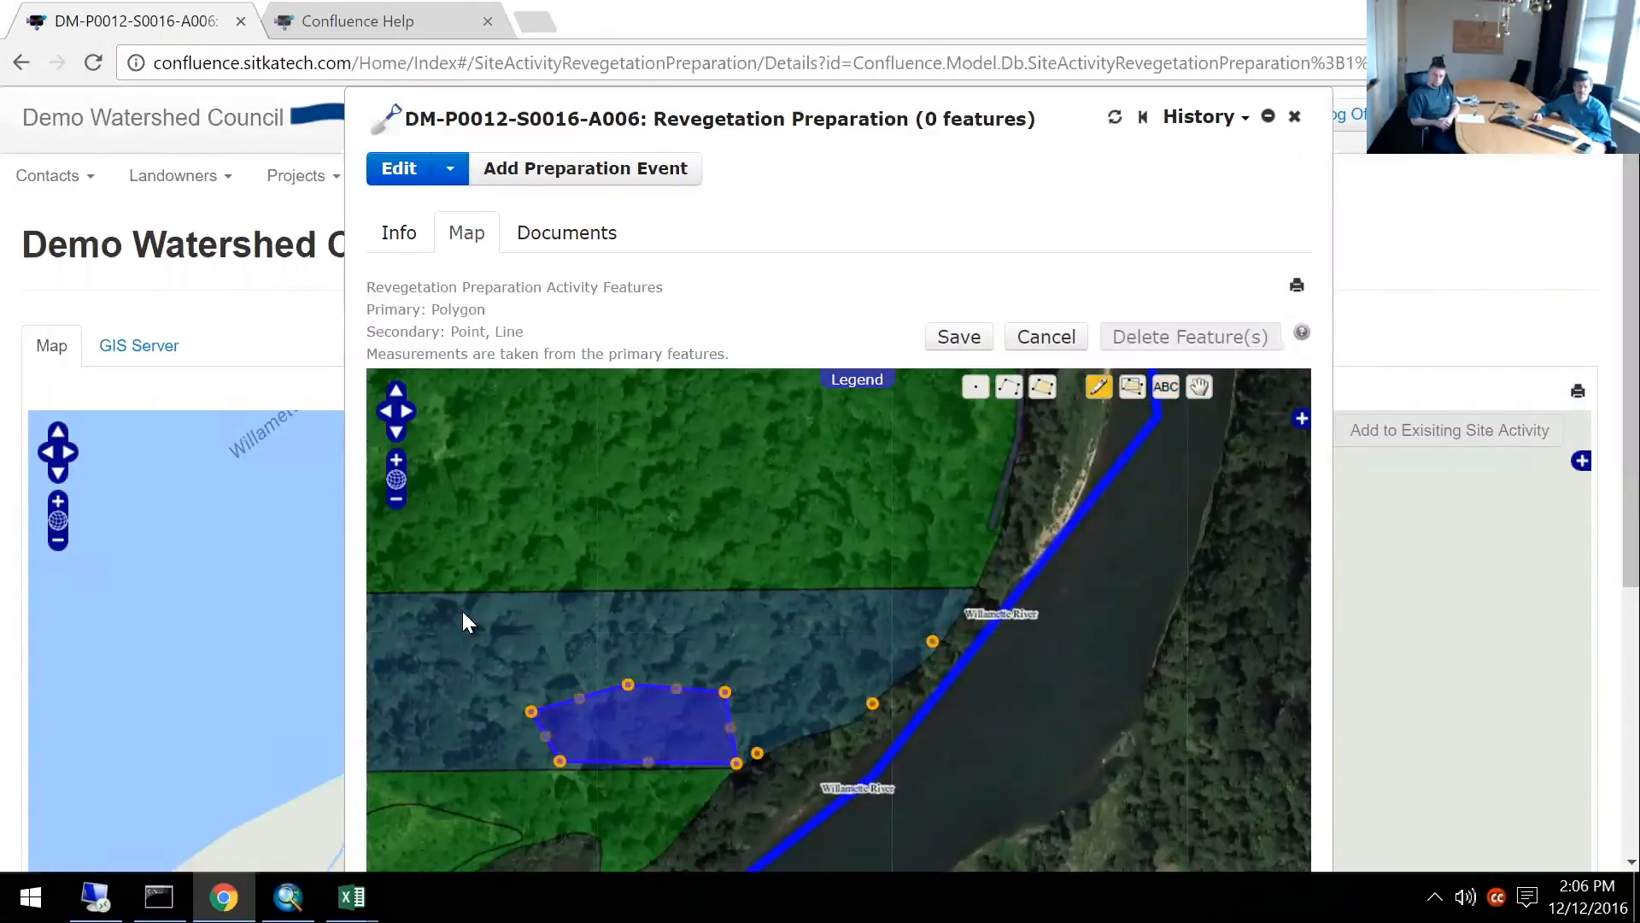
click(977, 335)
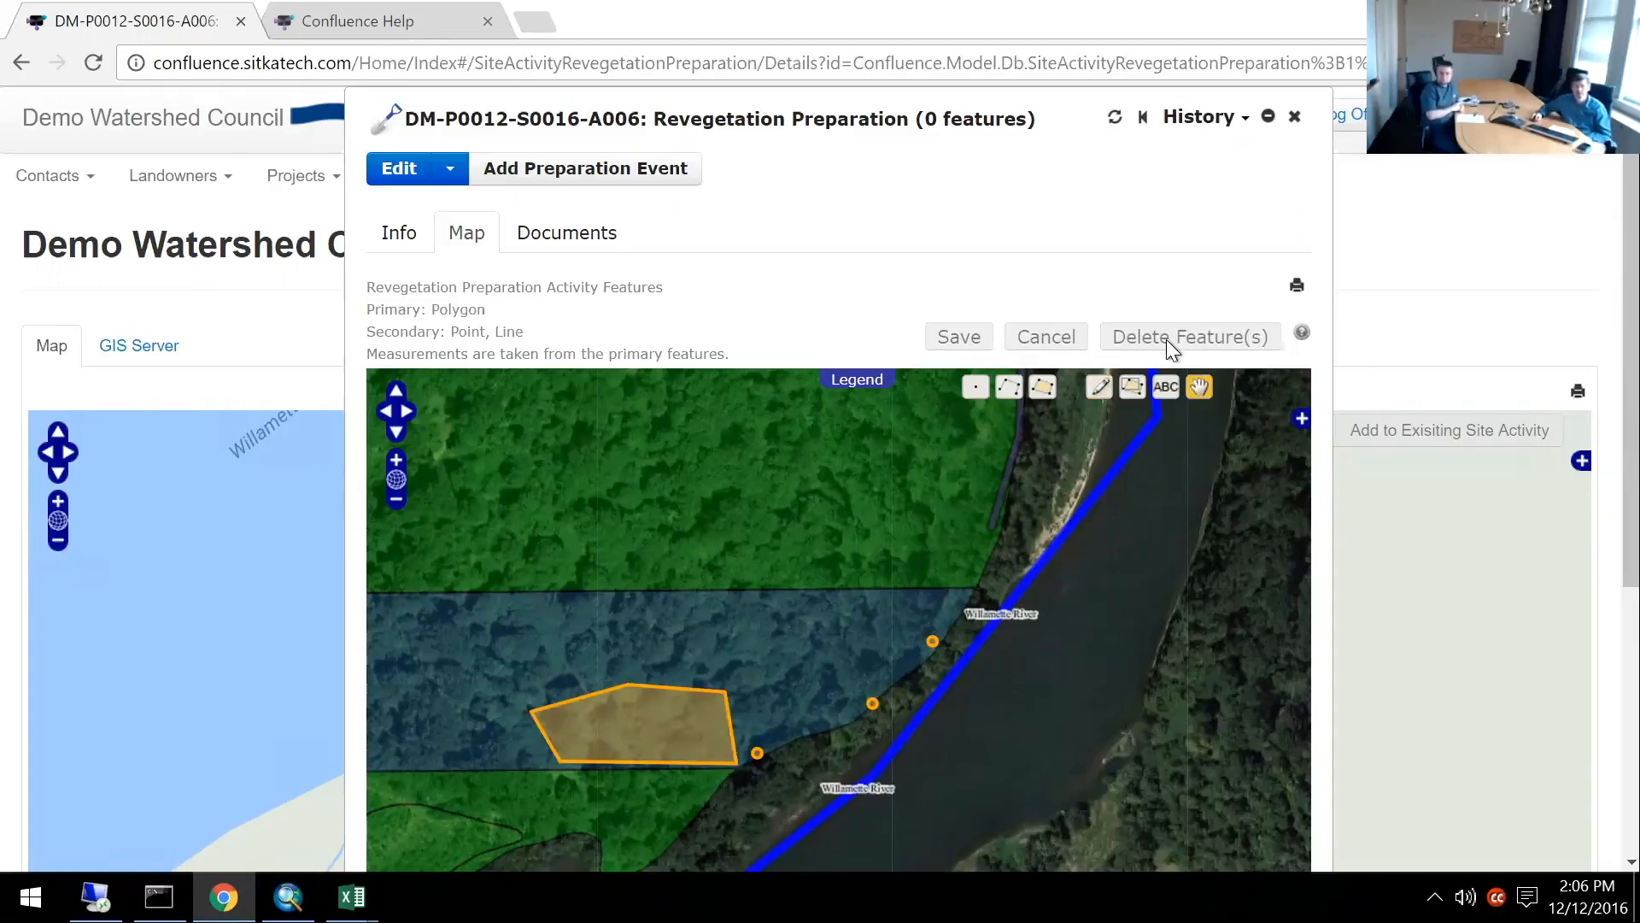
drag(1135, 631, 1155, 591)
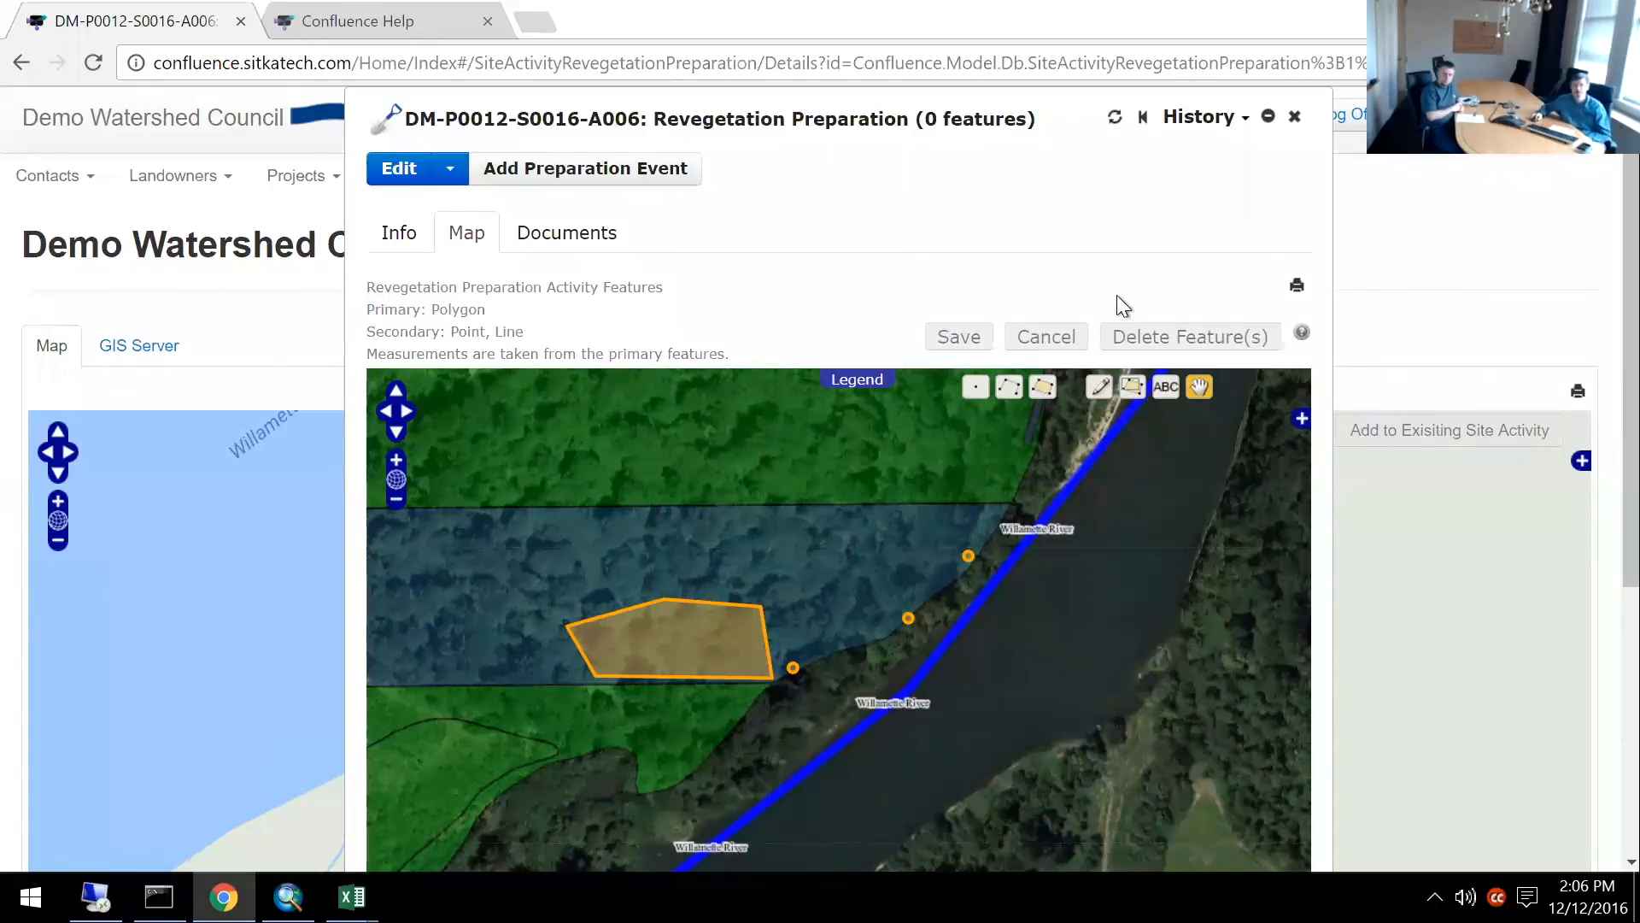
Refresh the revegetation preparation record, review its lists of site activity features and annual measures, and close the record.
click(1117, 119)
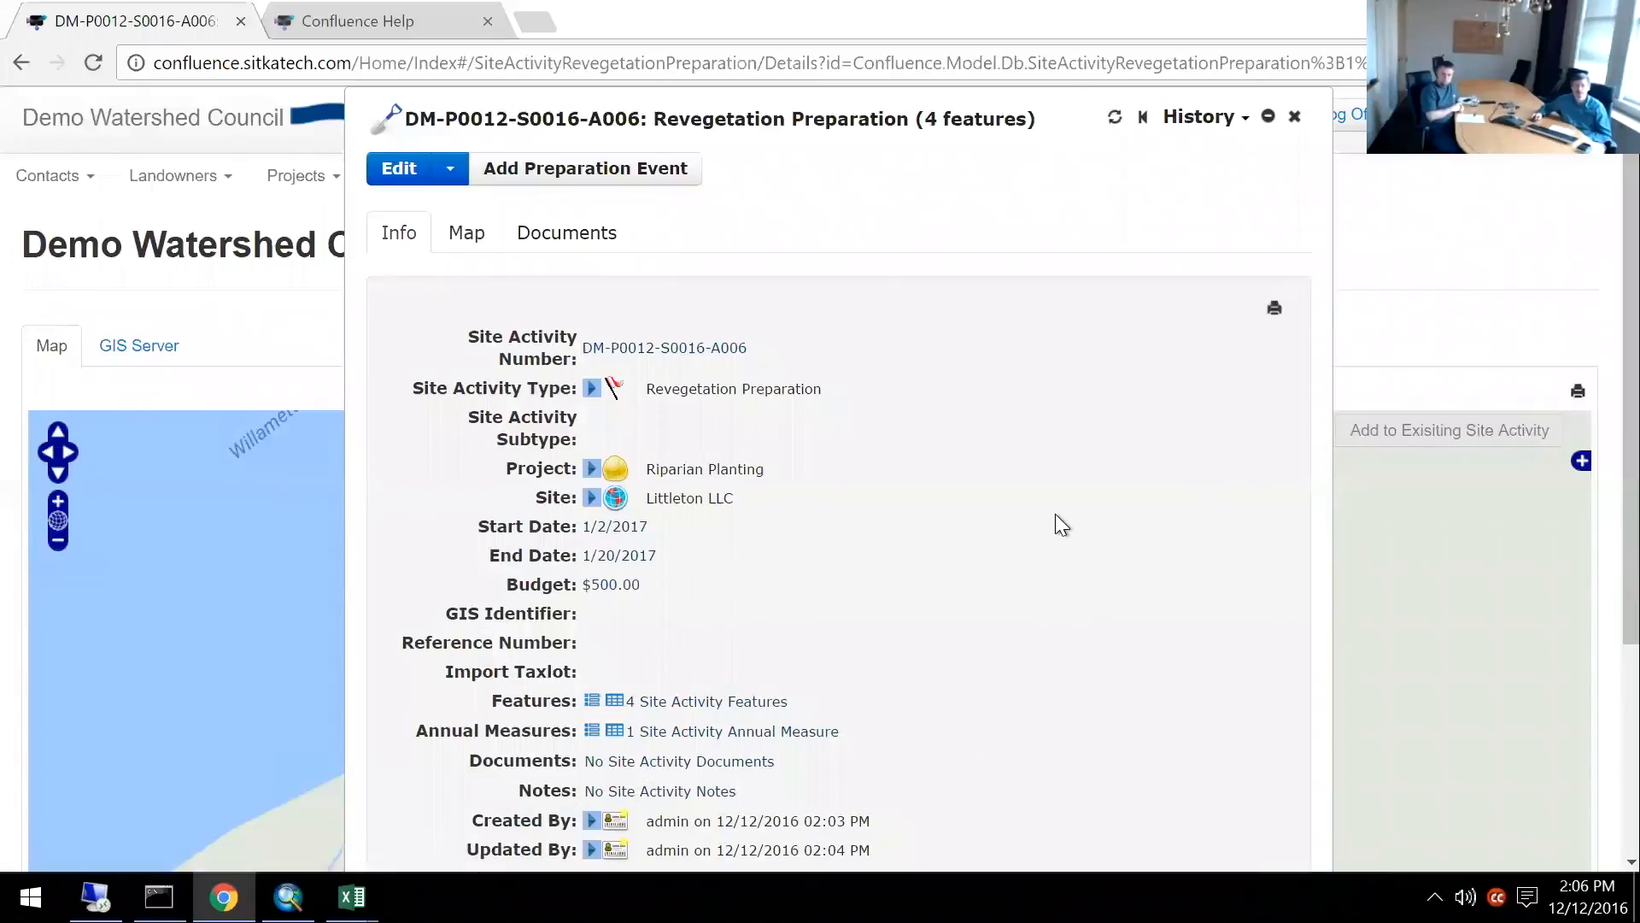
scroll(1054, 514, down, 3)
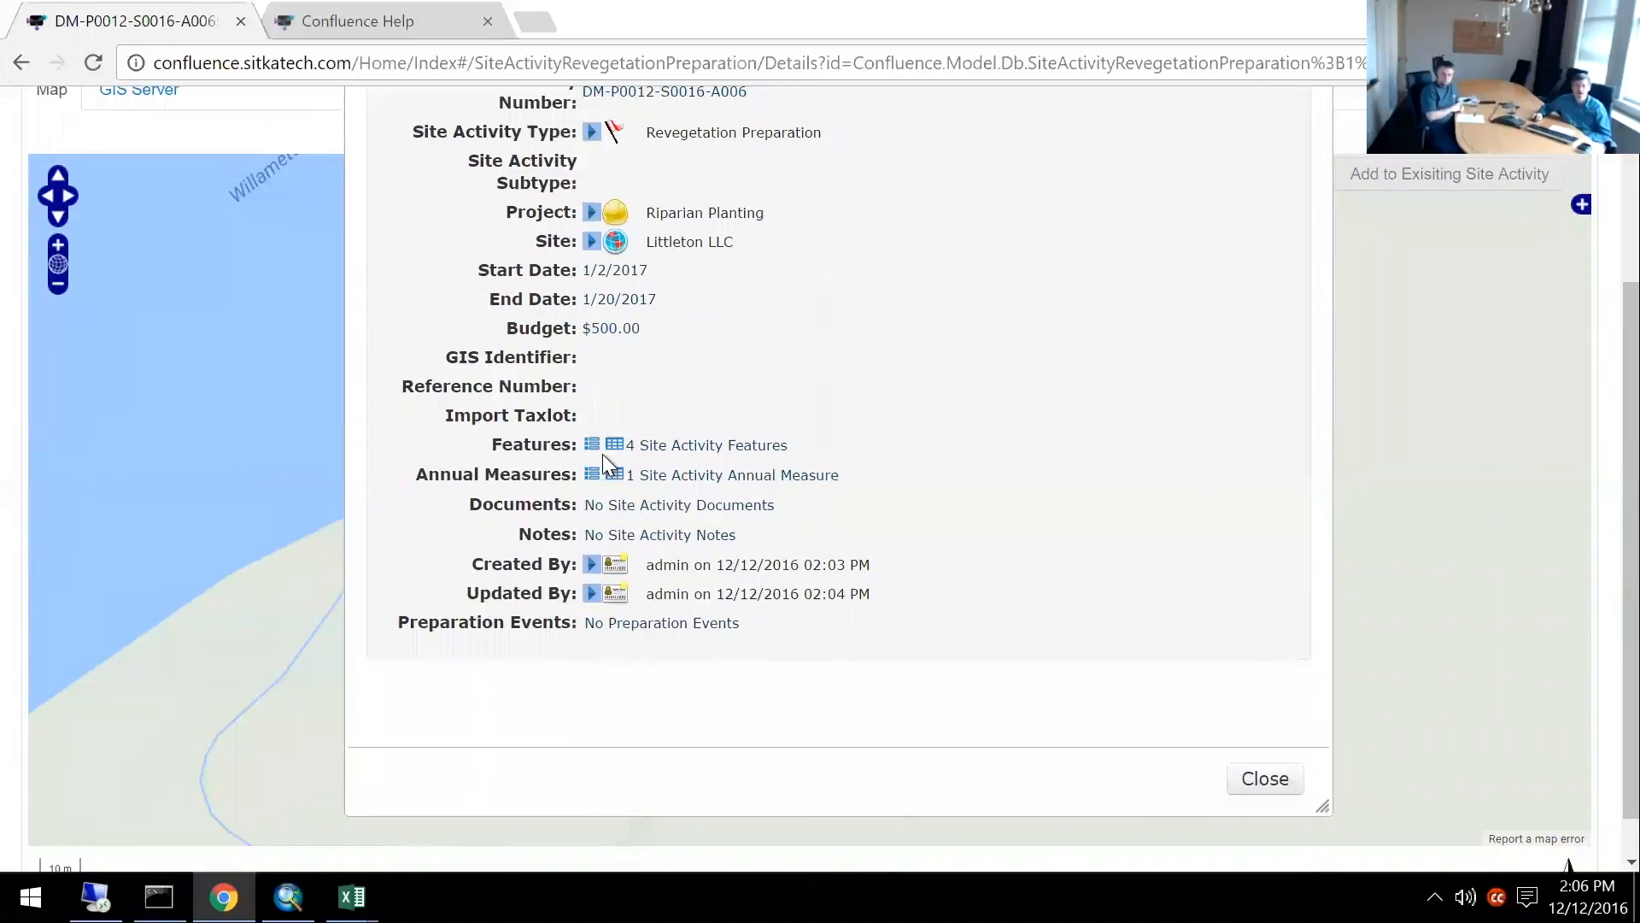
click(592, 444)
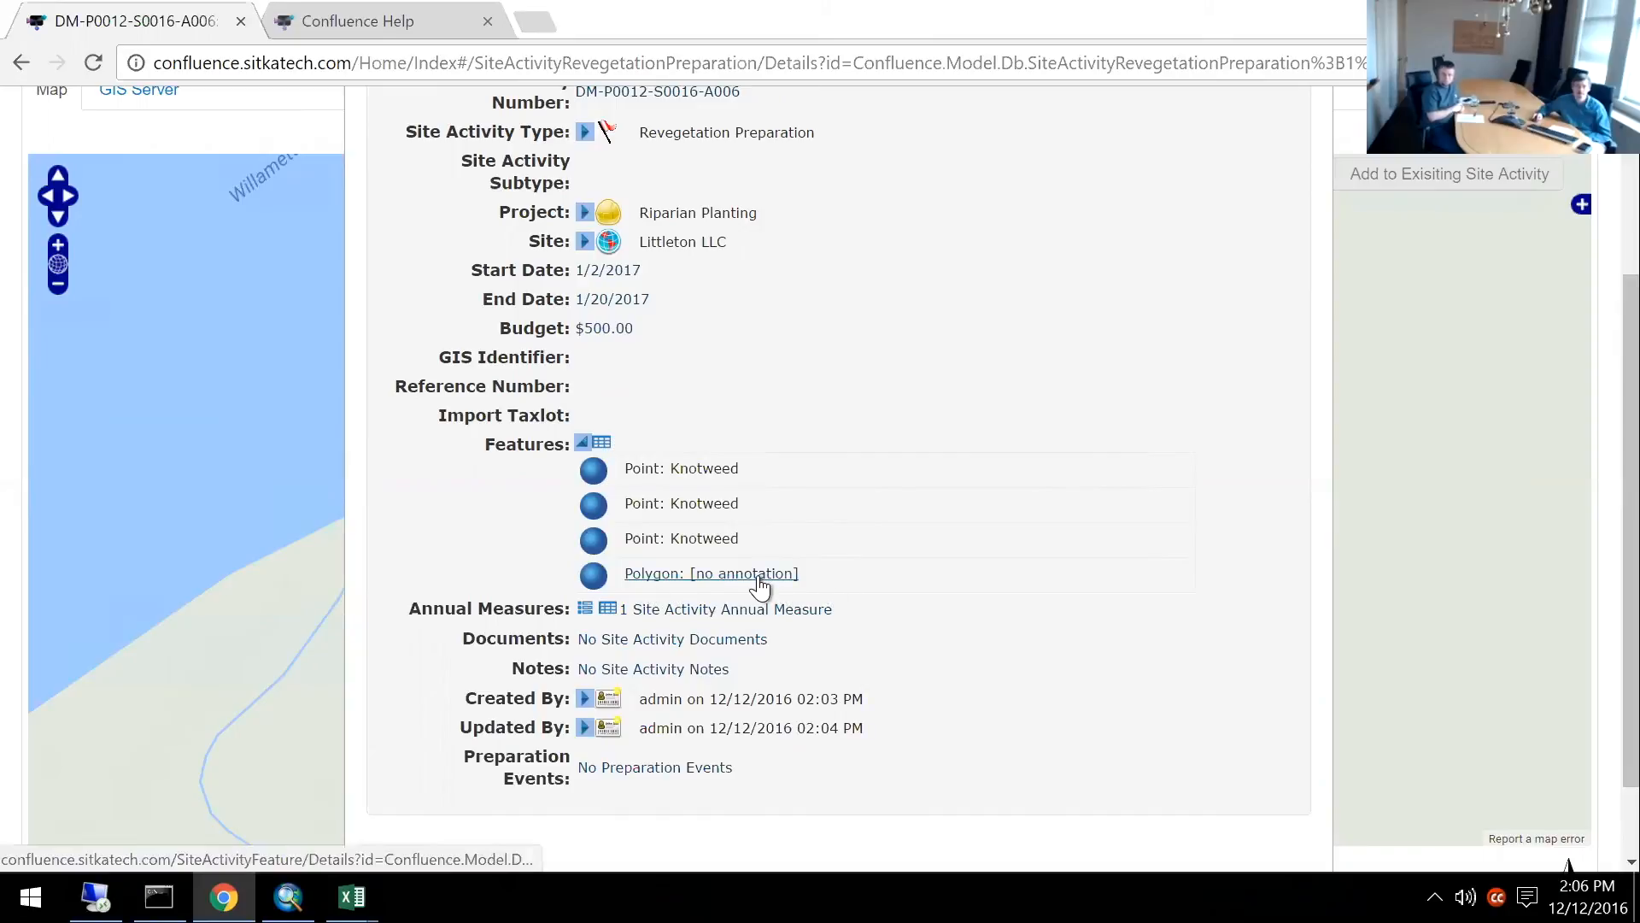
click(586, 609)
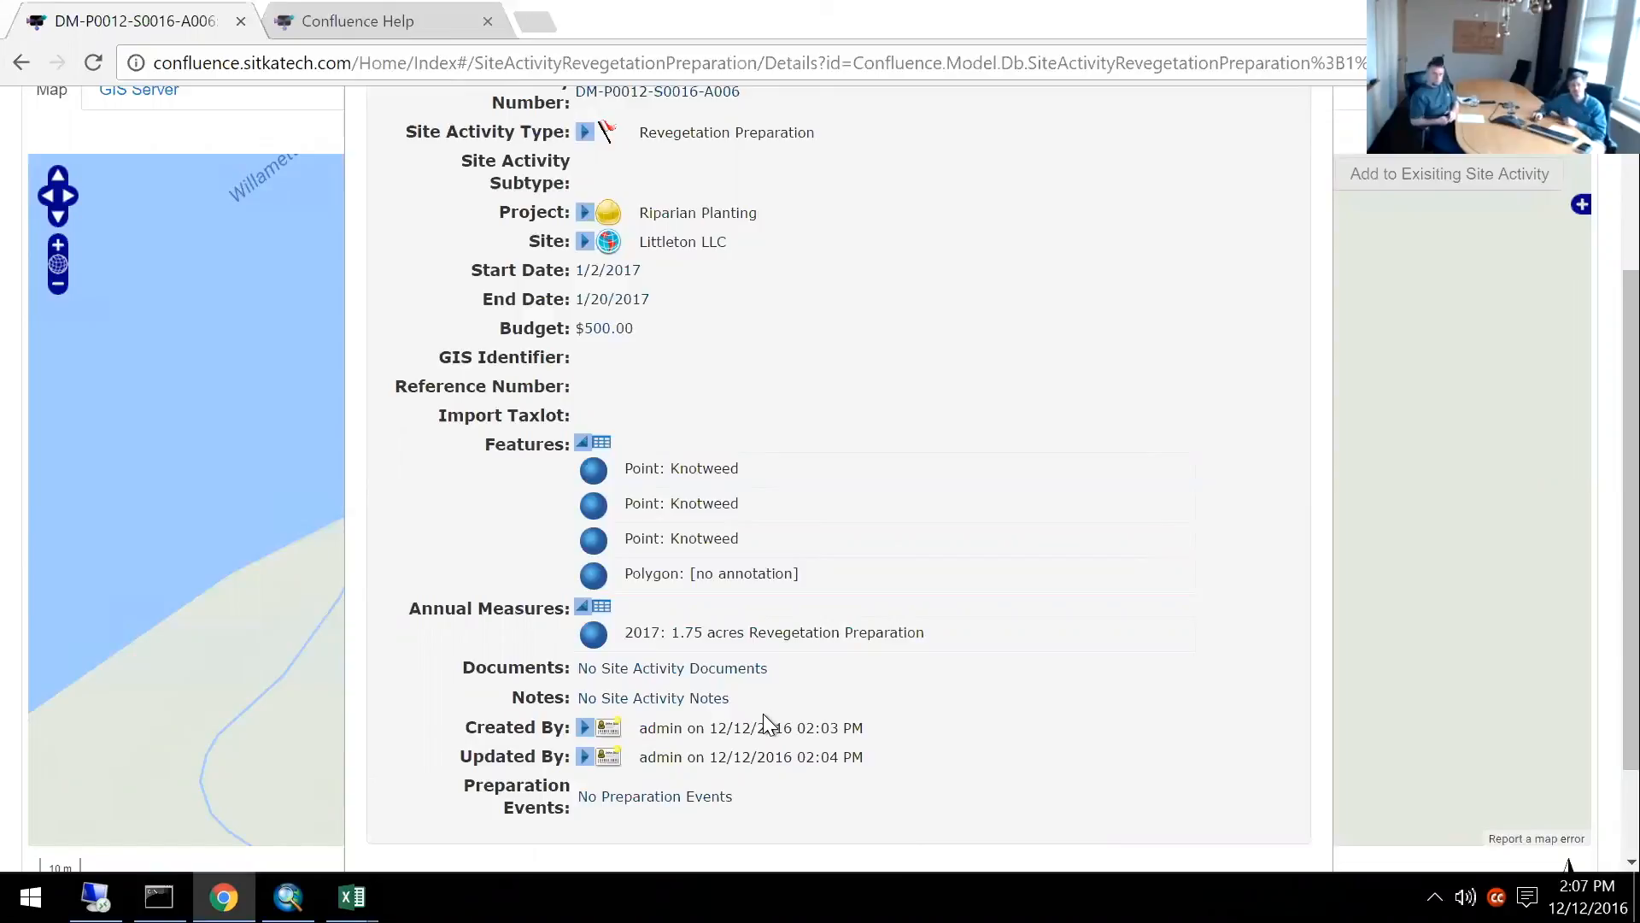
scroll(762, 714, up, 3)
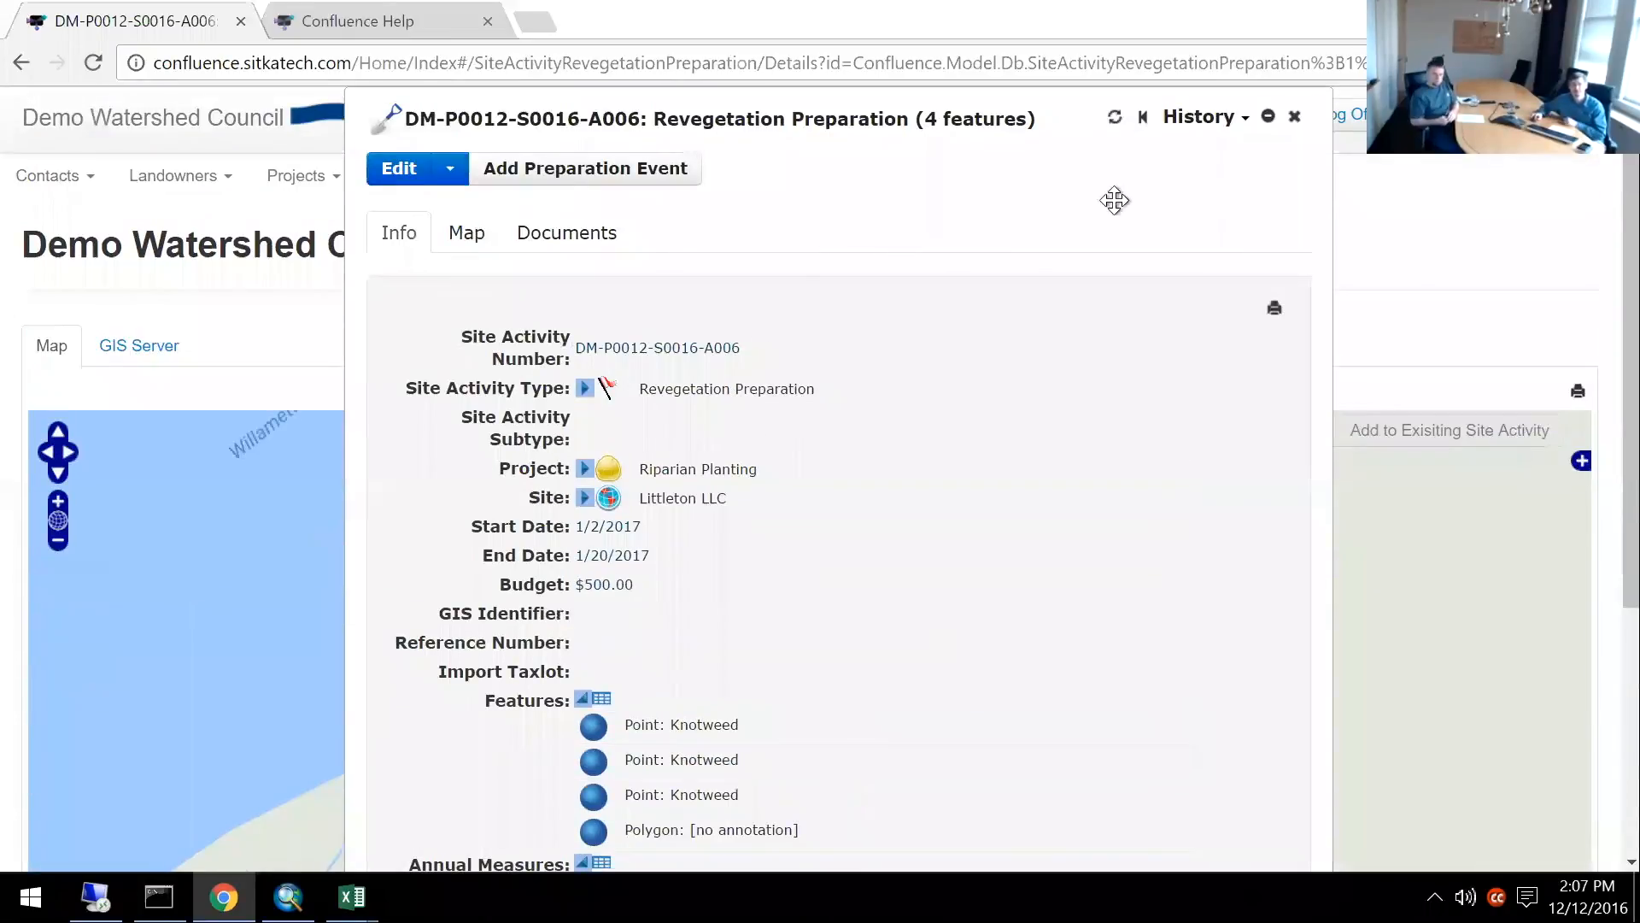
click(1294, 117)
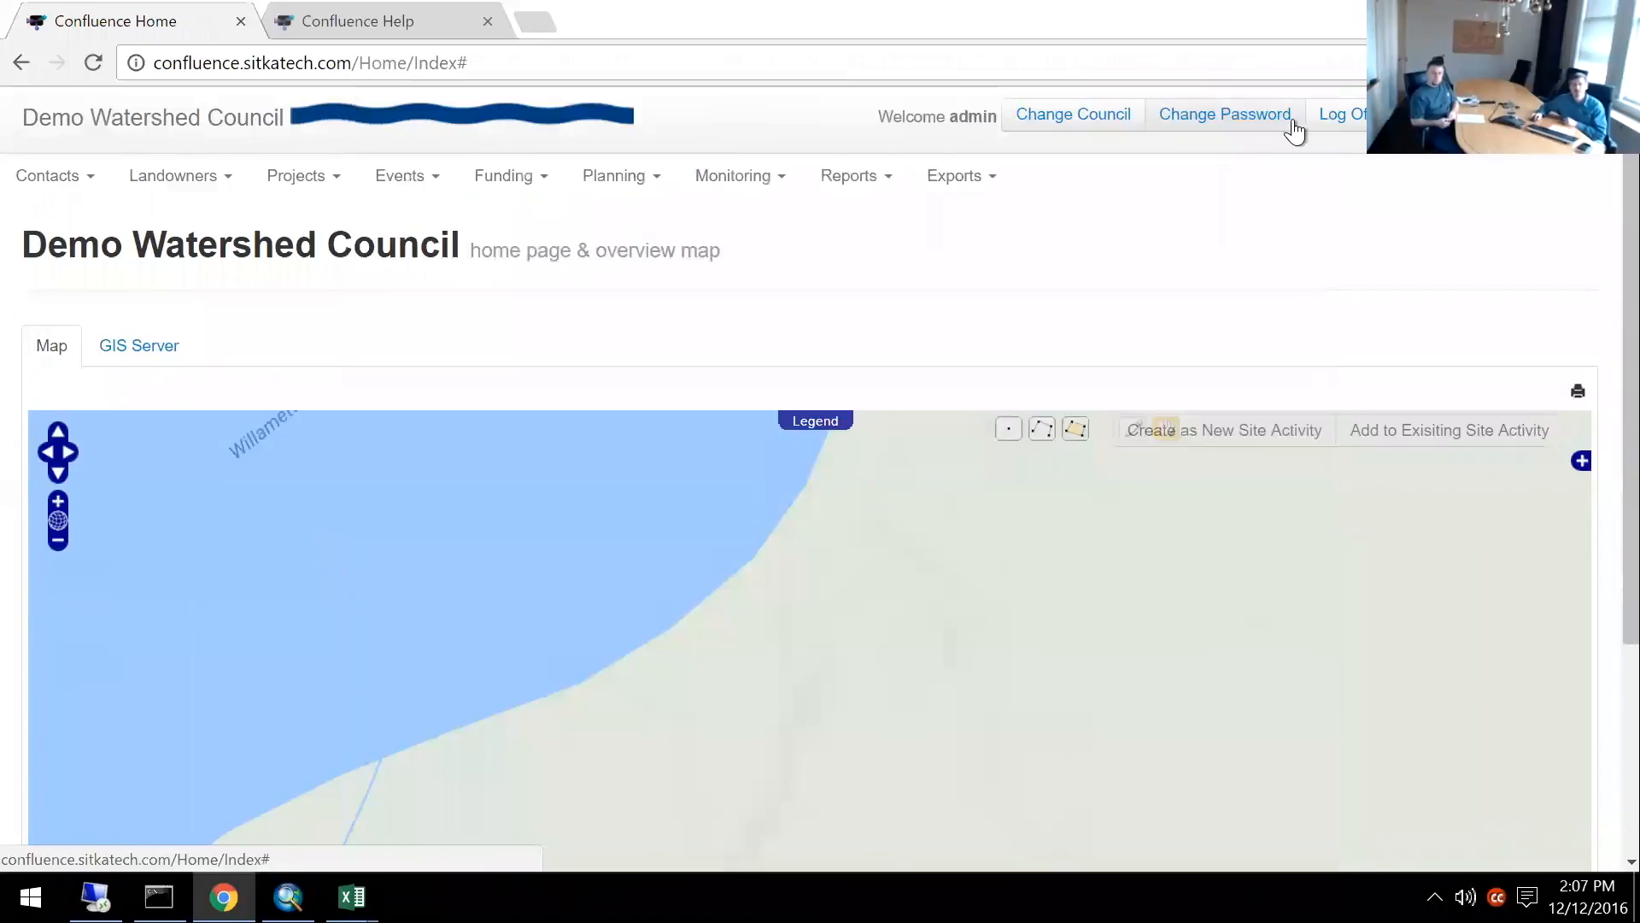
Show the Site Activities overlay on the home page's overview map around the Littleton LLC taxlot.
scroll(977, 679, down, 1)
click(978, 679)
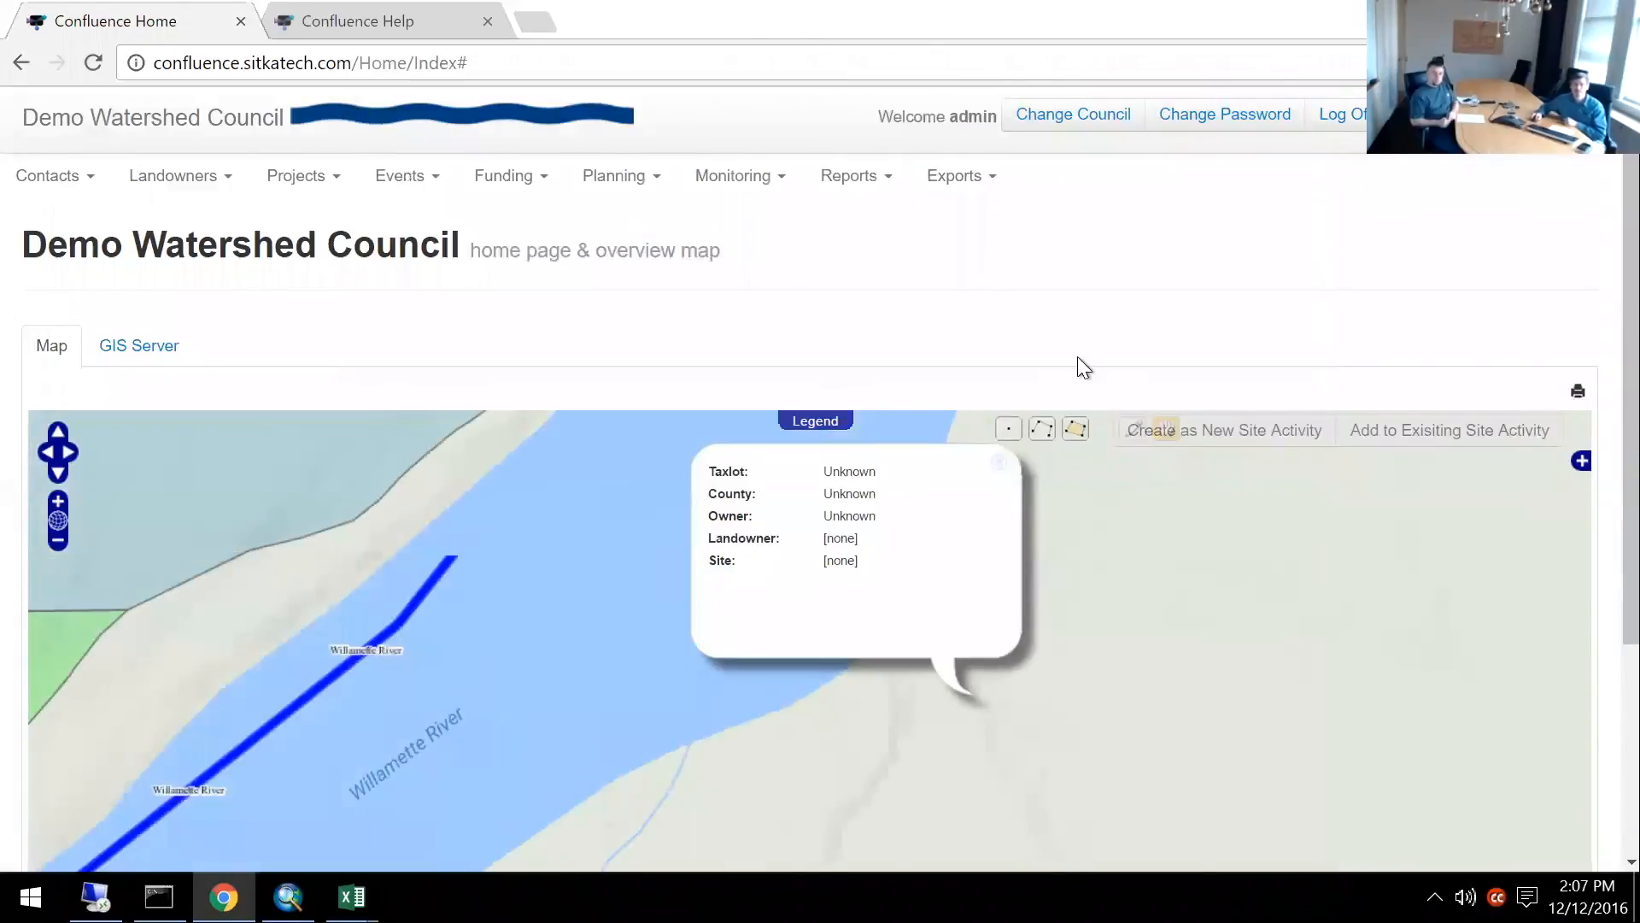
key(ctrl+minus)
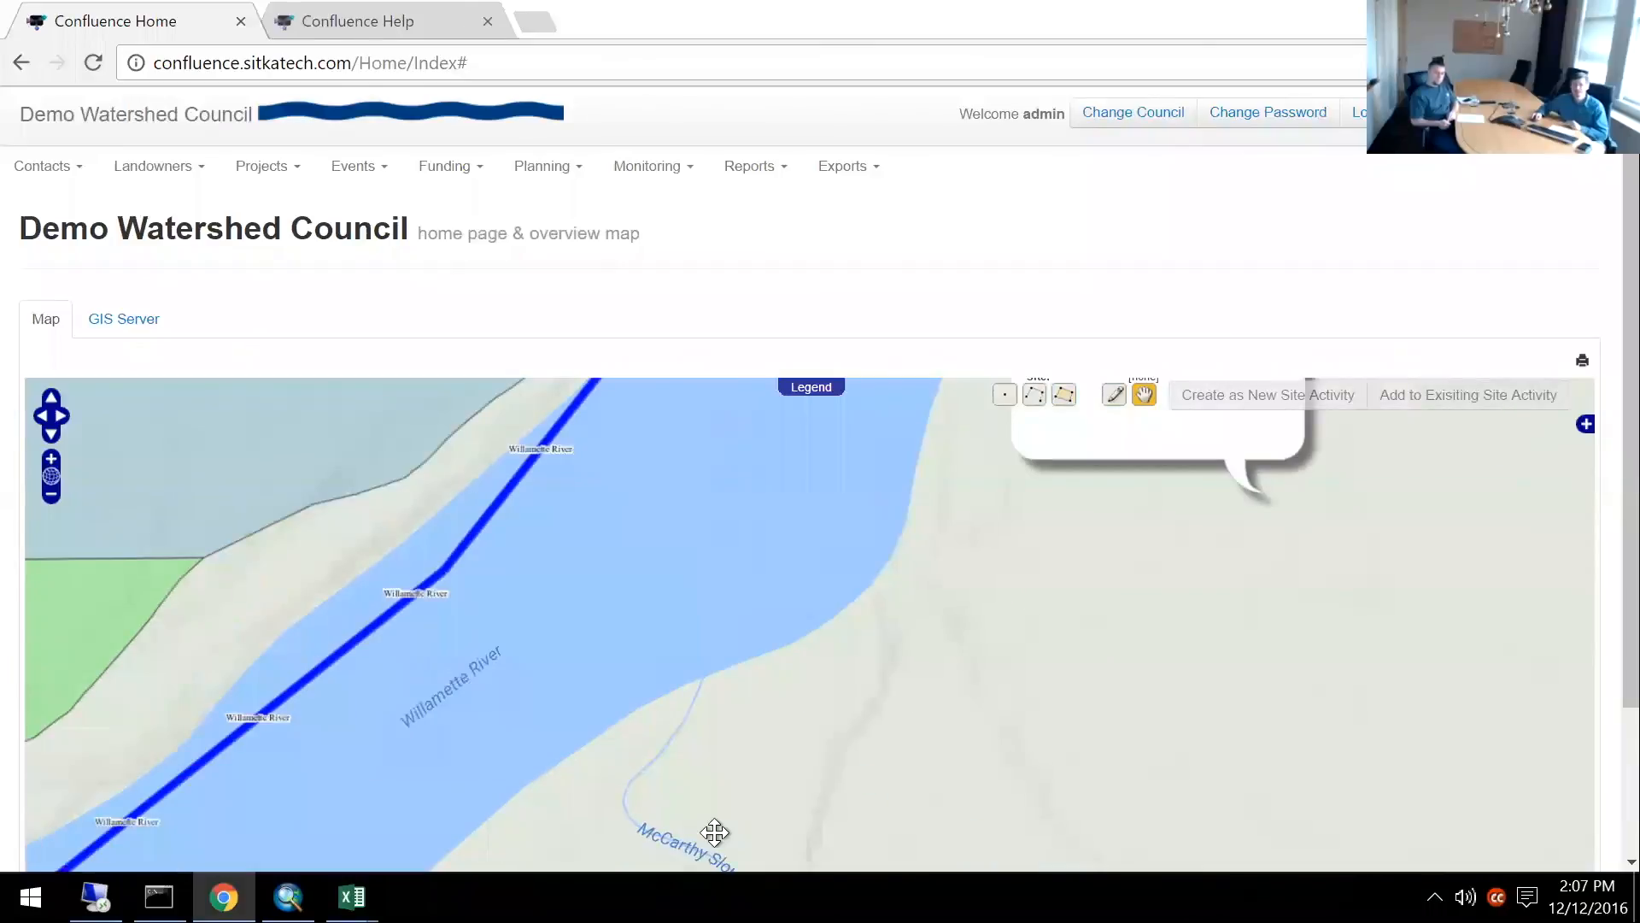
click(971, 520)
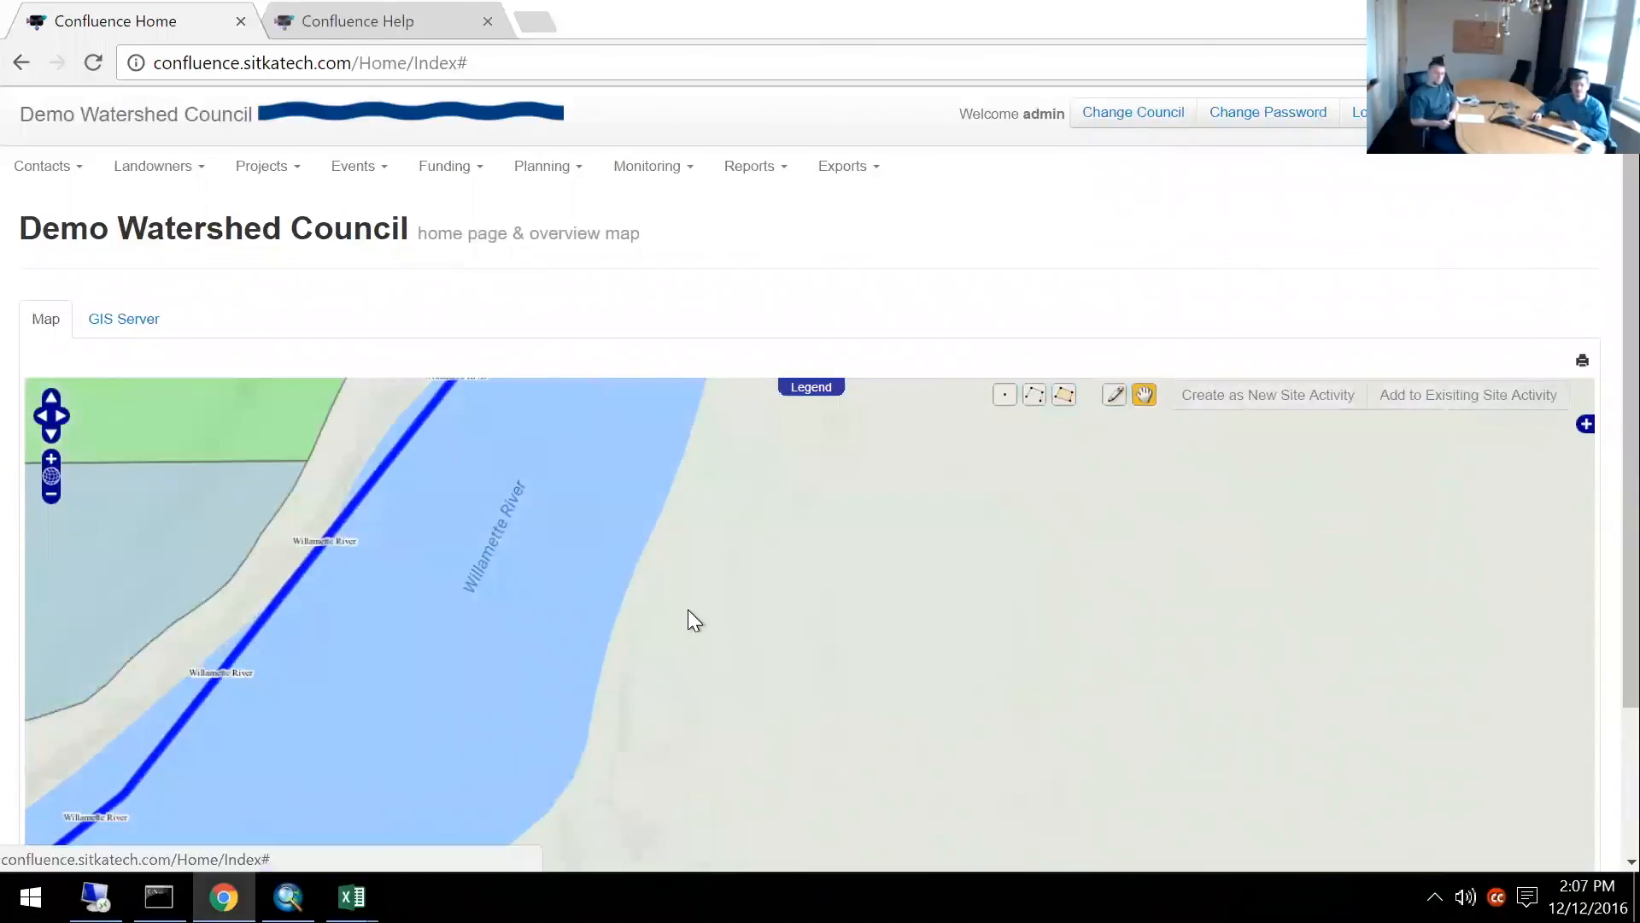
scroll(489, 669, down, 2)
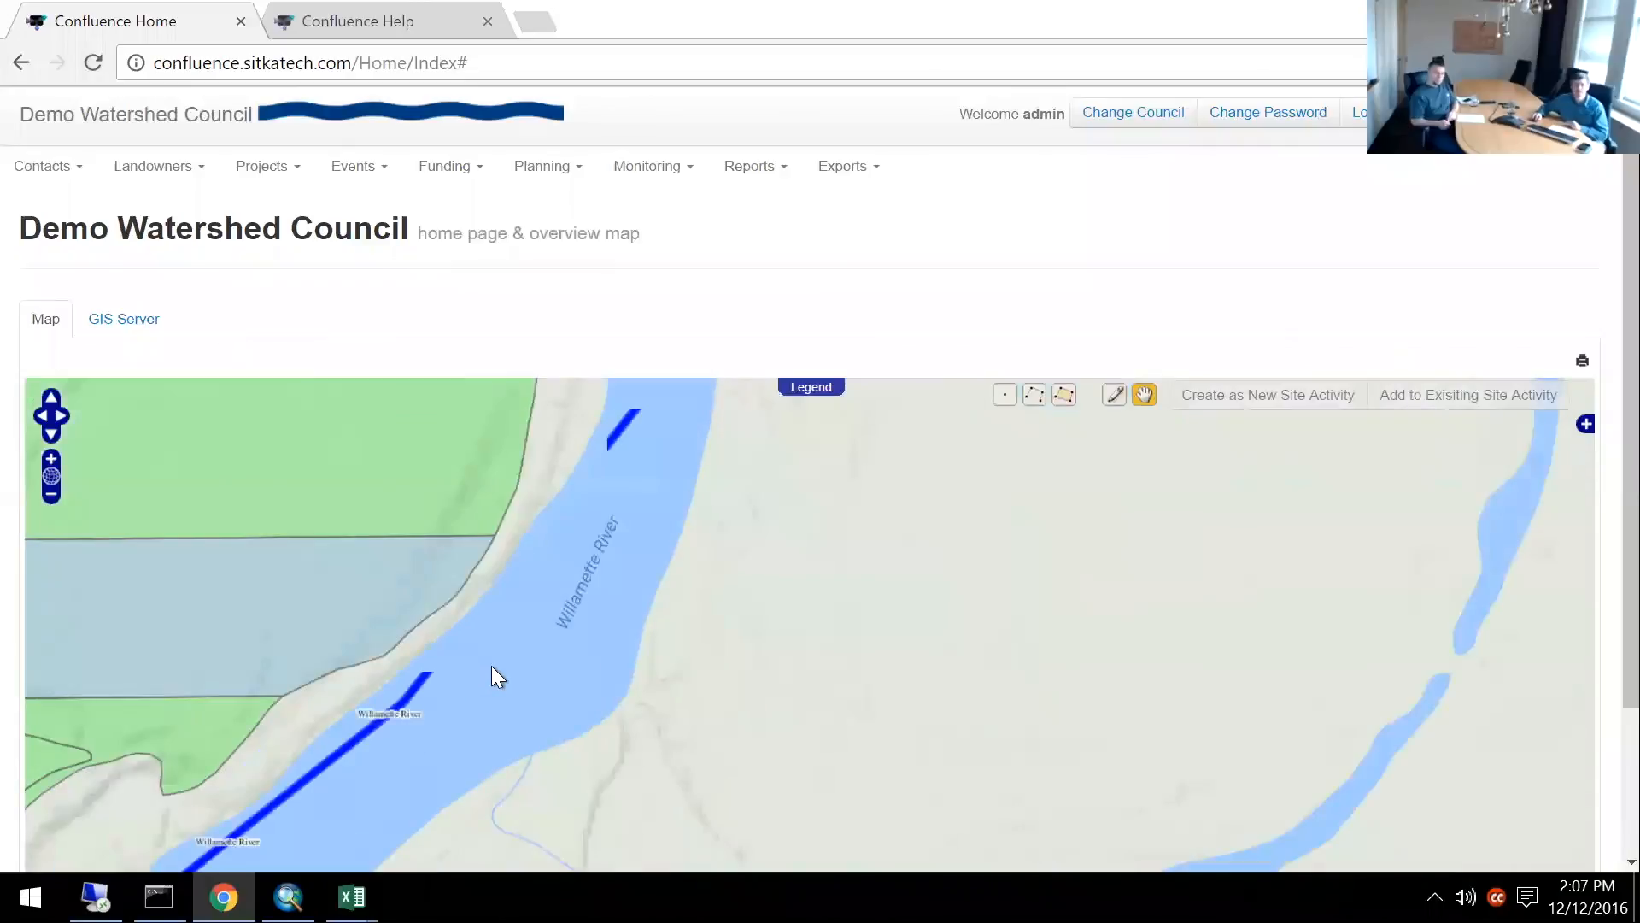
drag(446, 673, 741, 625)
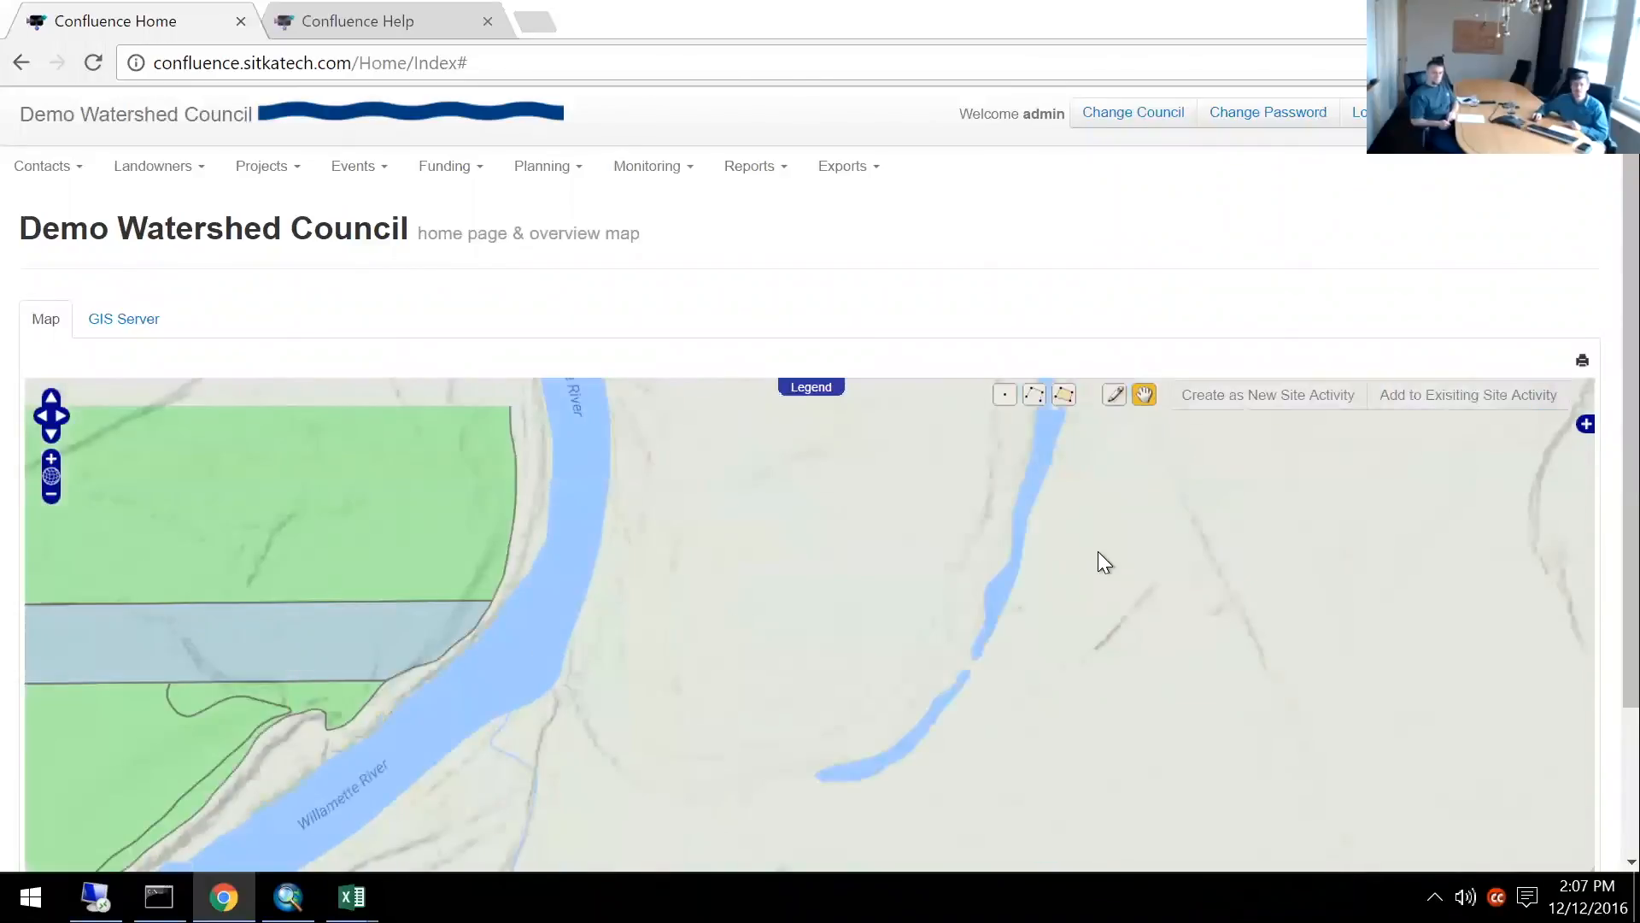
click(1584, 424)
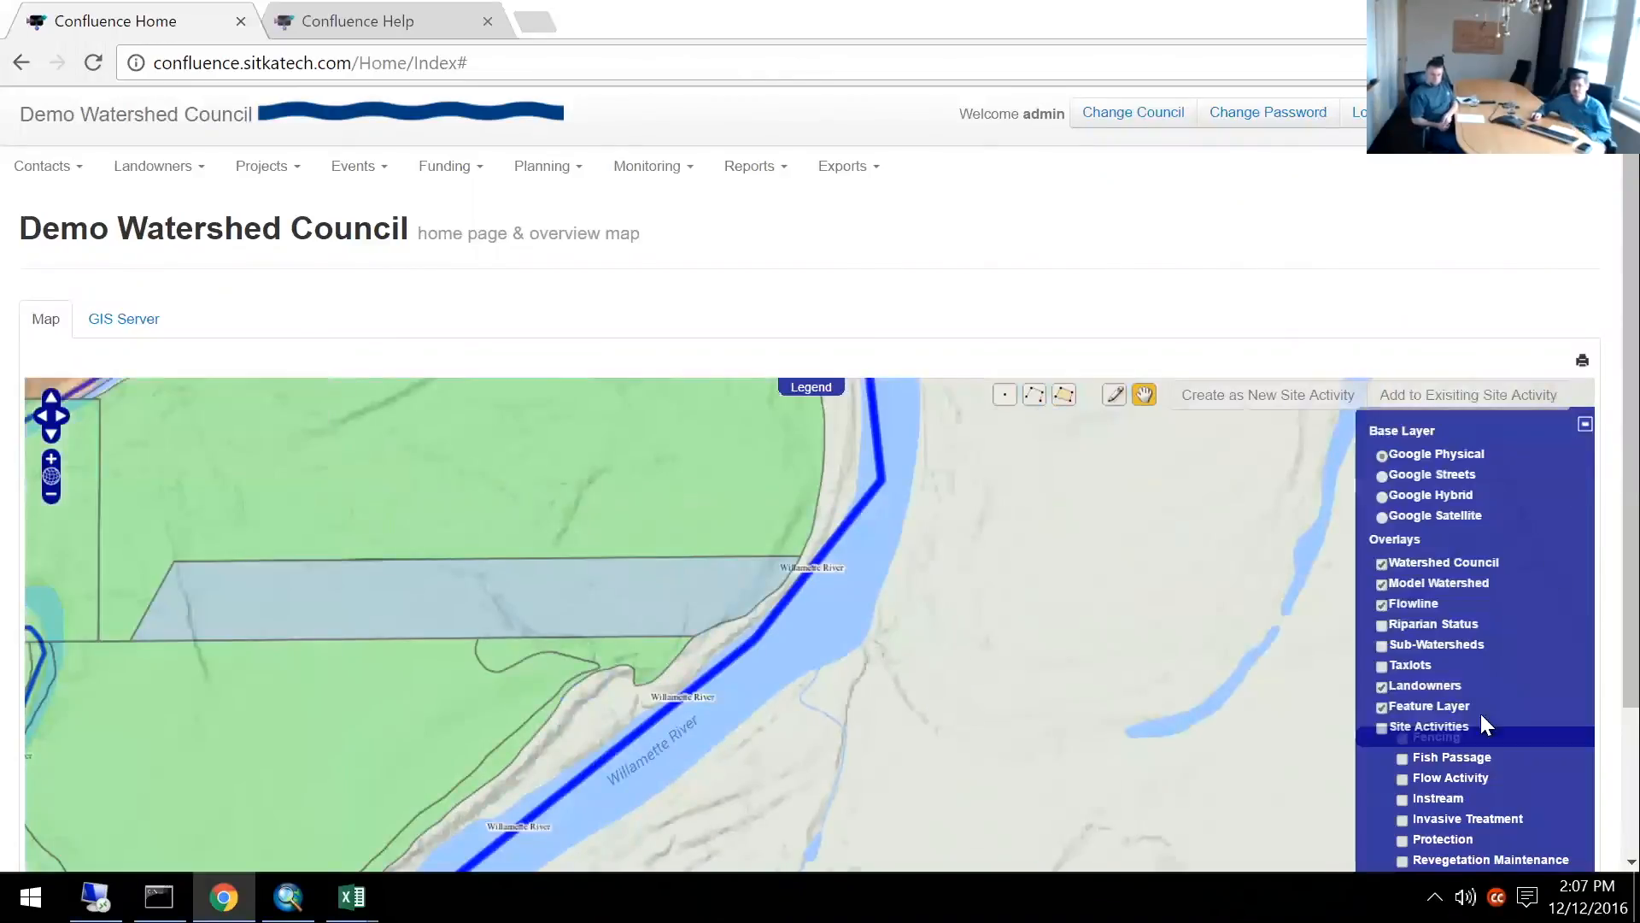
click(1381, 727)
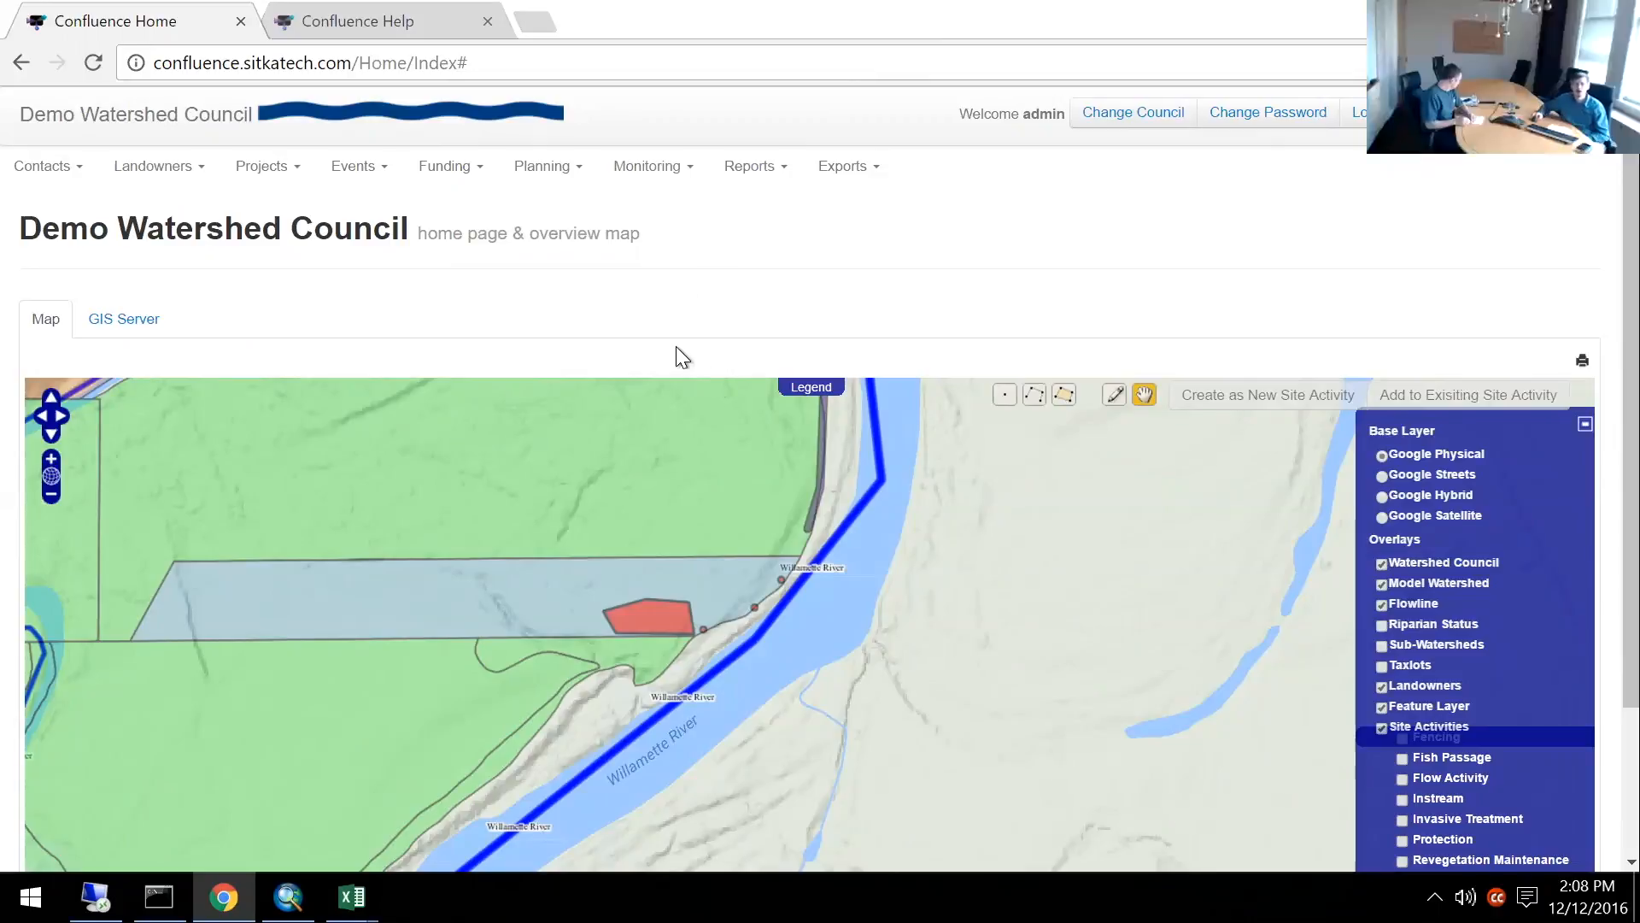
click(1586, 424)
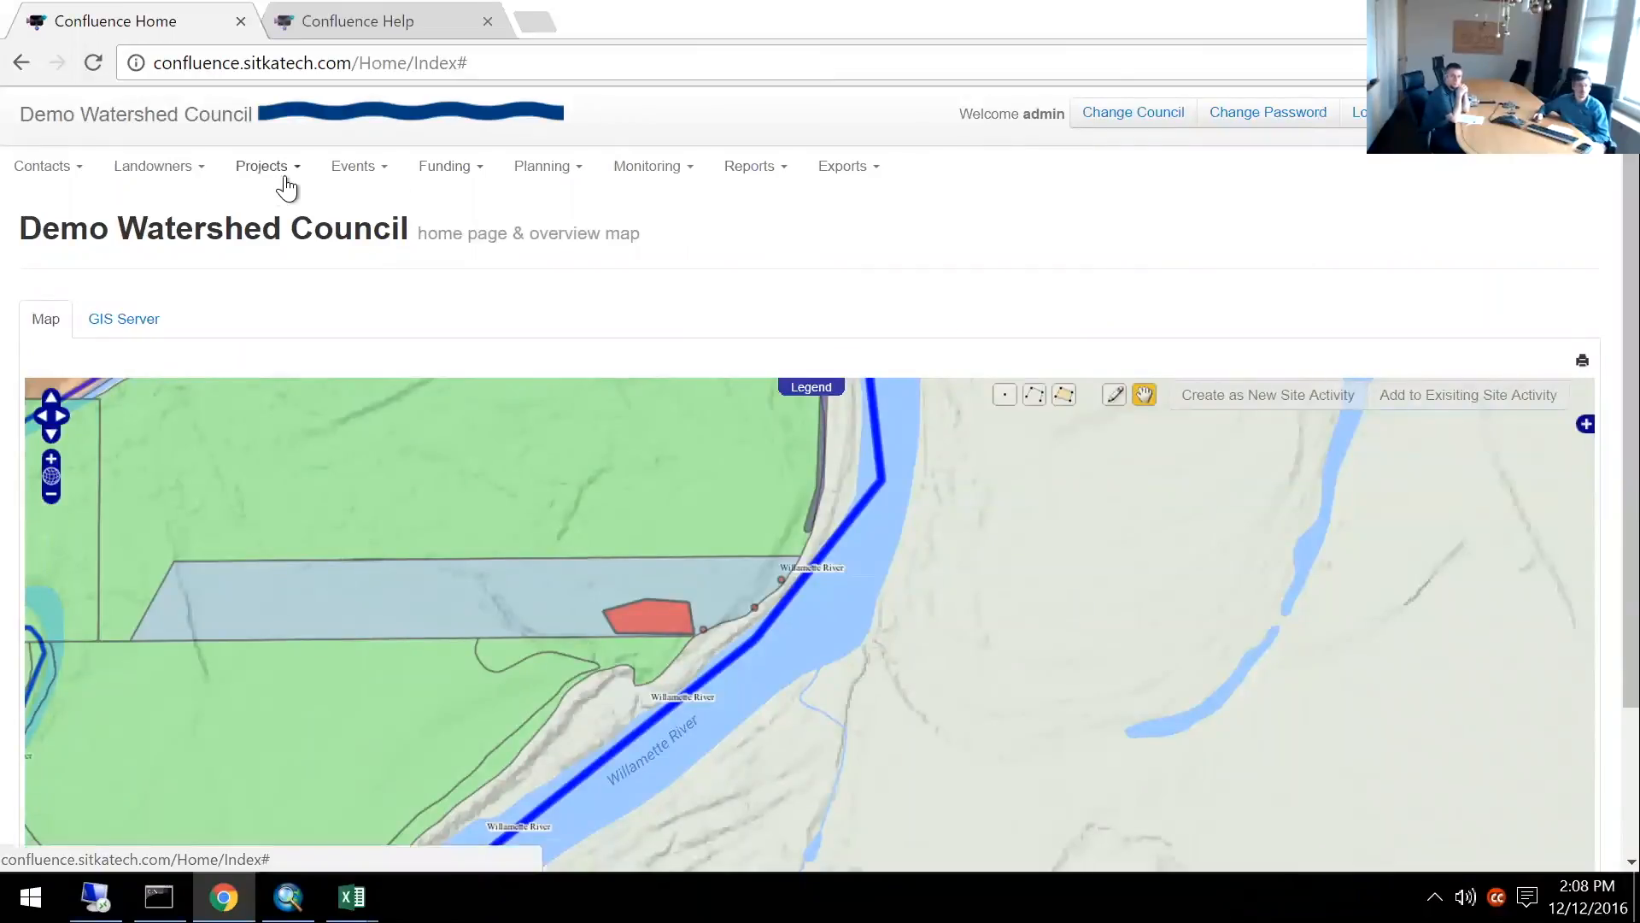
Open the Littleton LLC site from its taxlot on the map and start a new site activity of type Revegetation Planting.
click(714, 598)
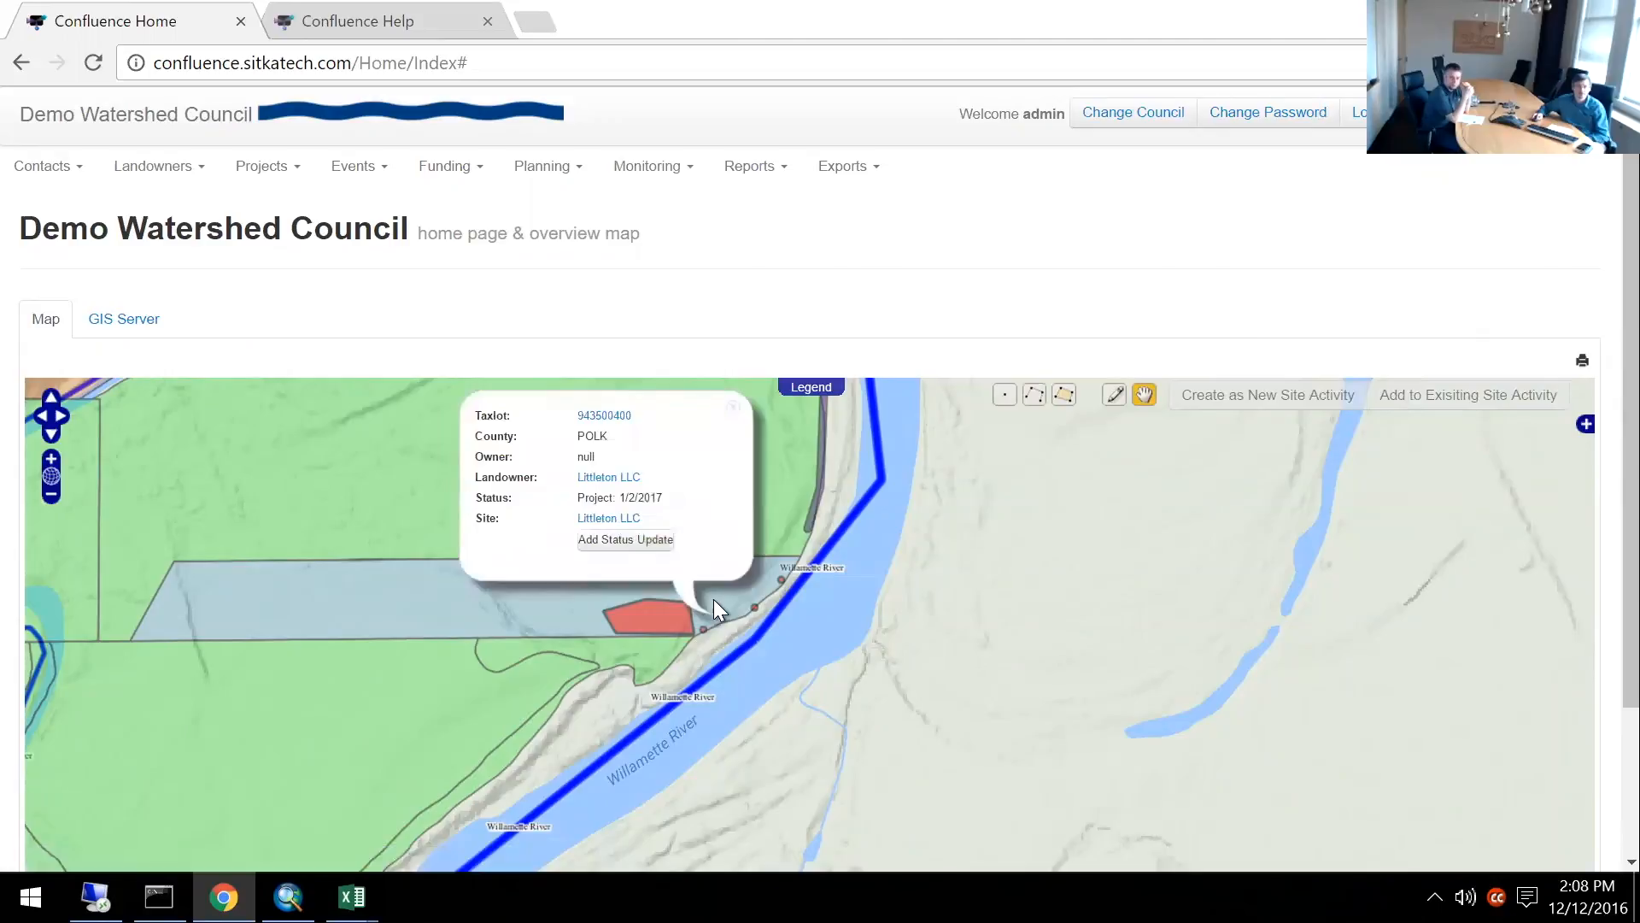
click(618, 520)
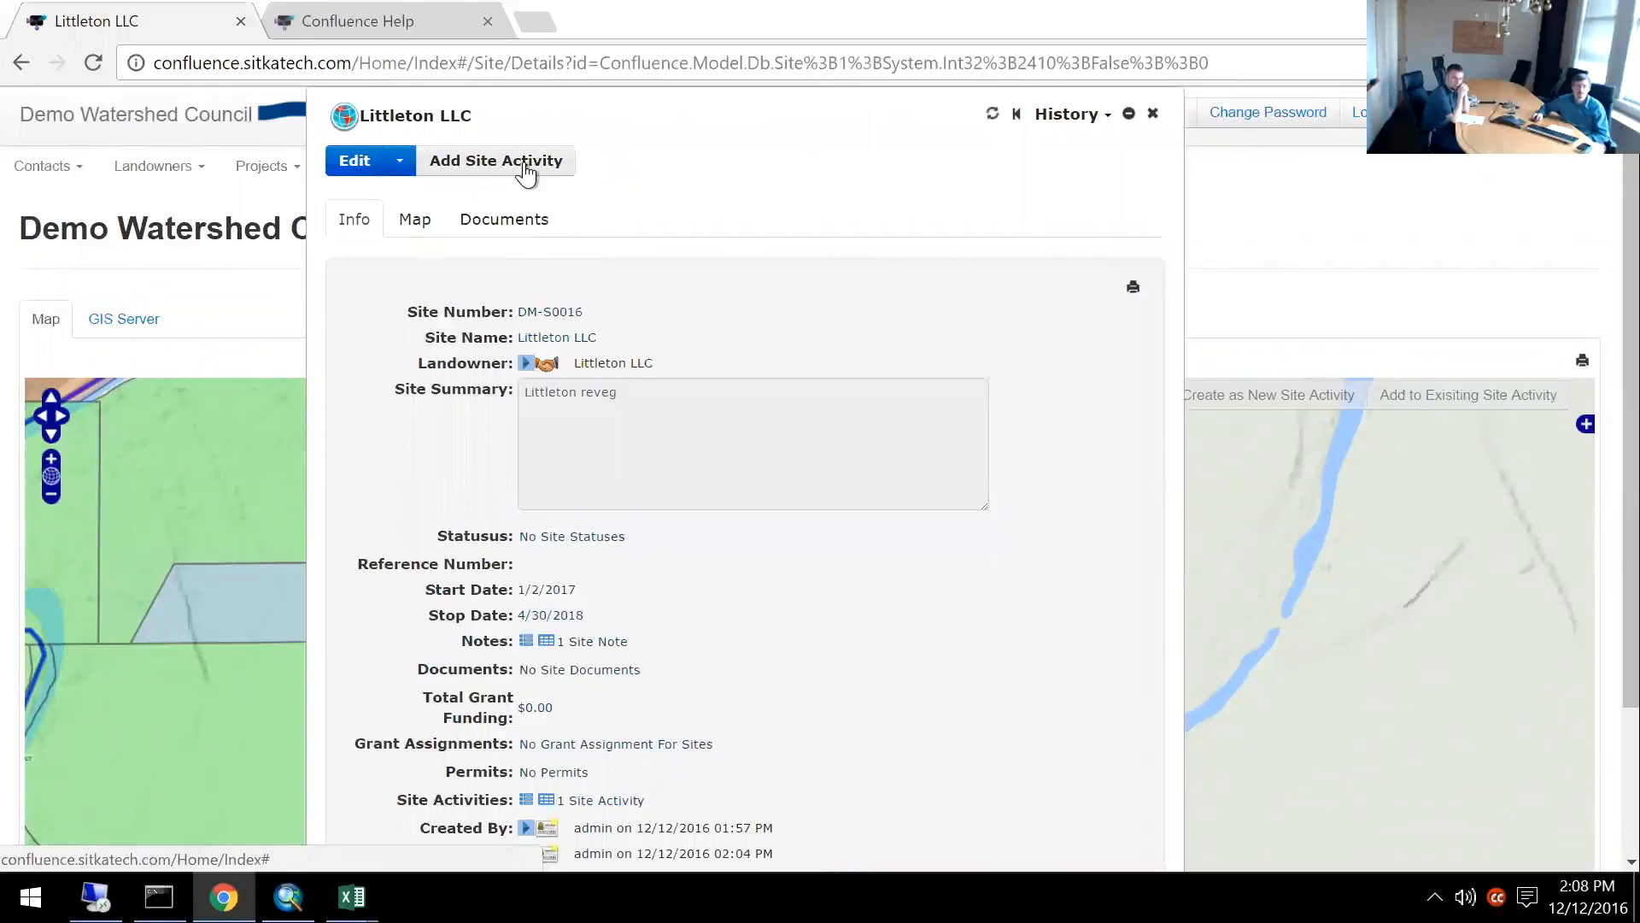
click(522, 159)
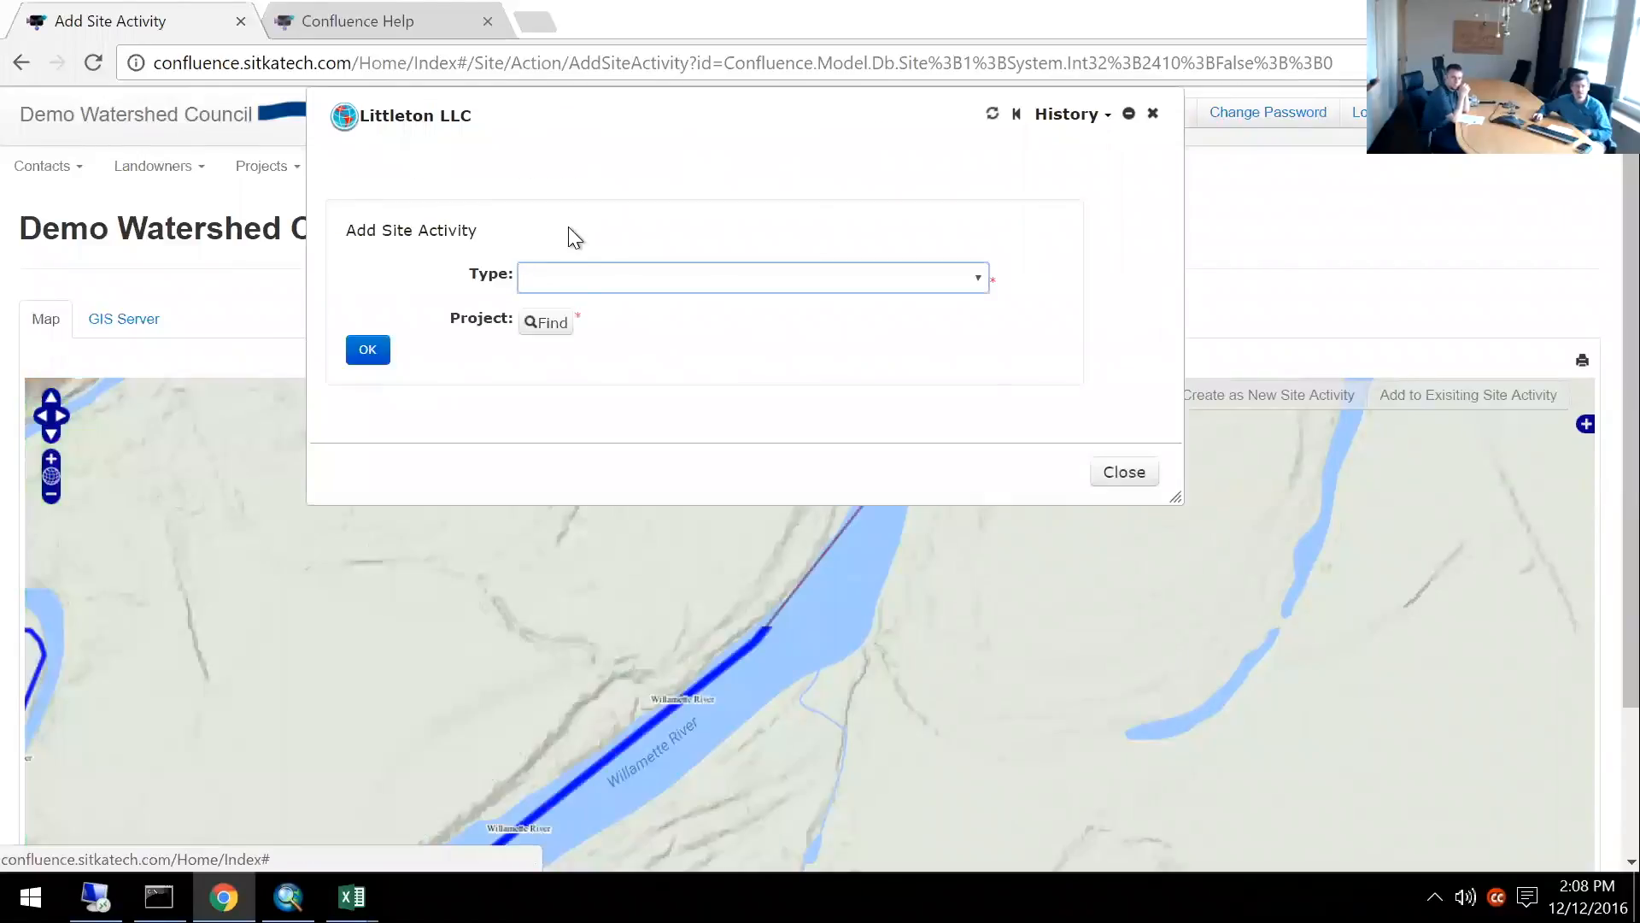
click(583, 280)
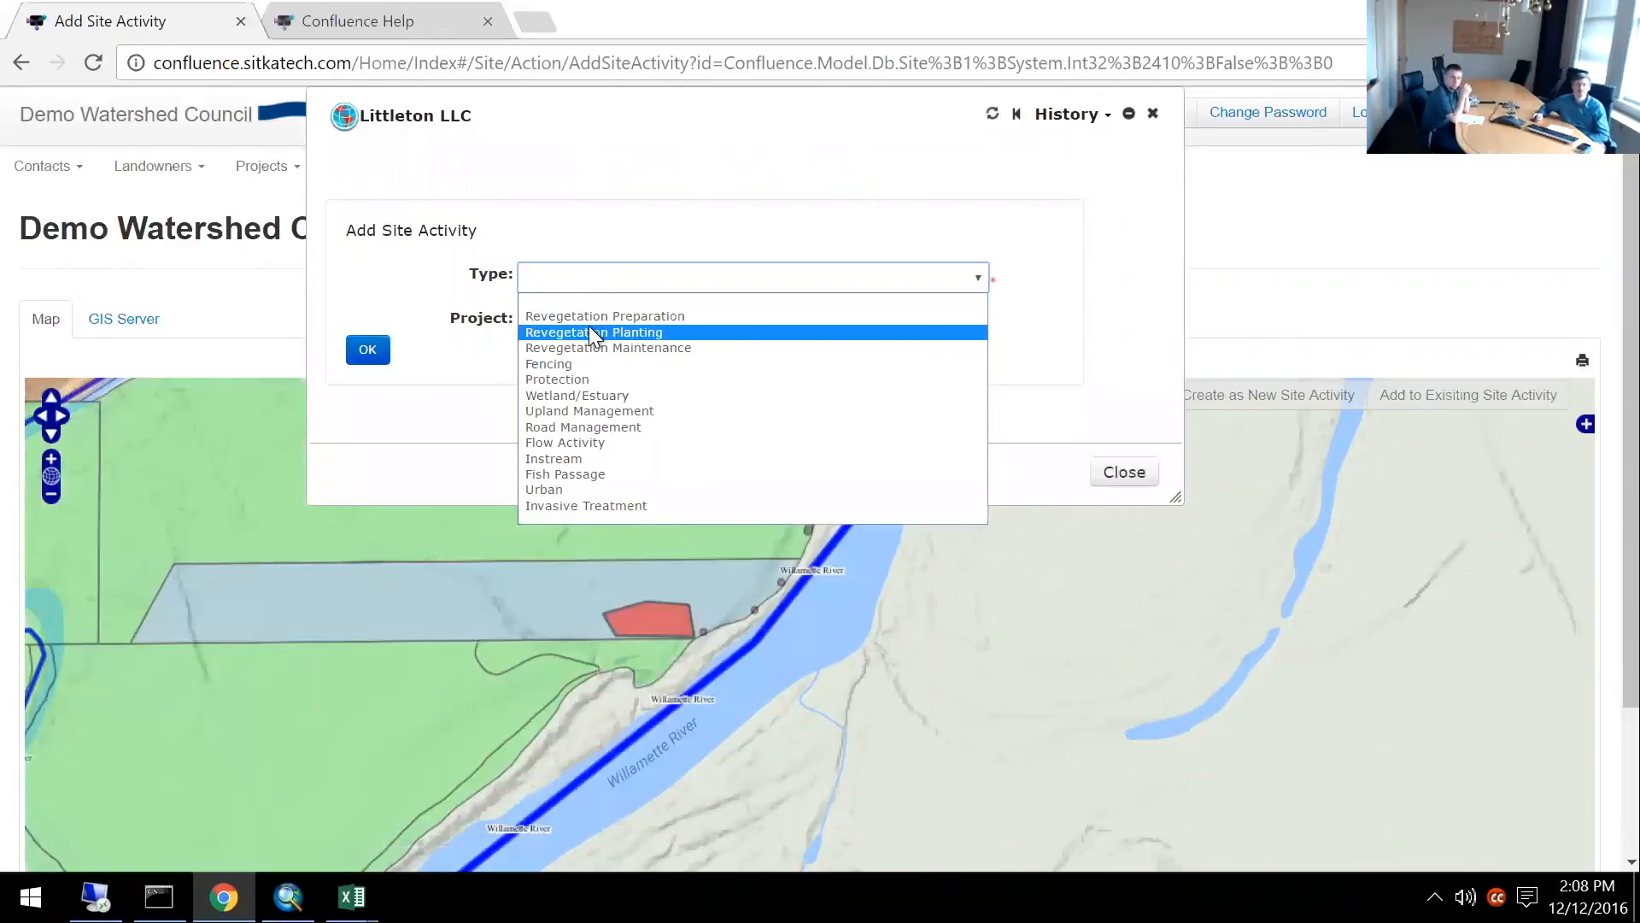
click(589, 332)
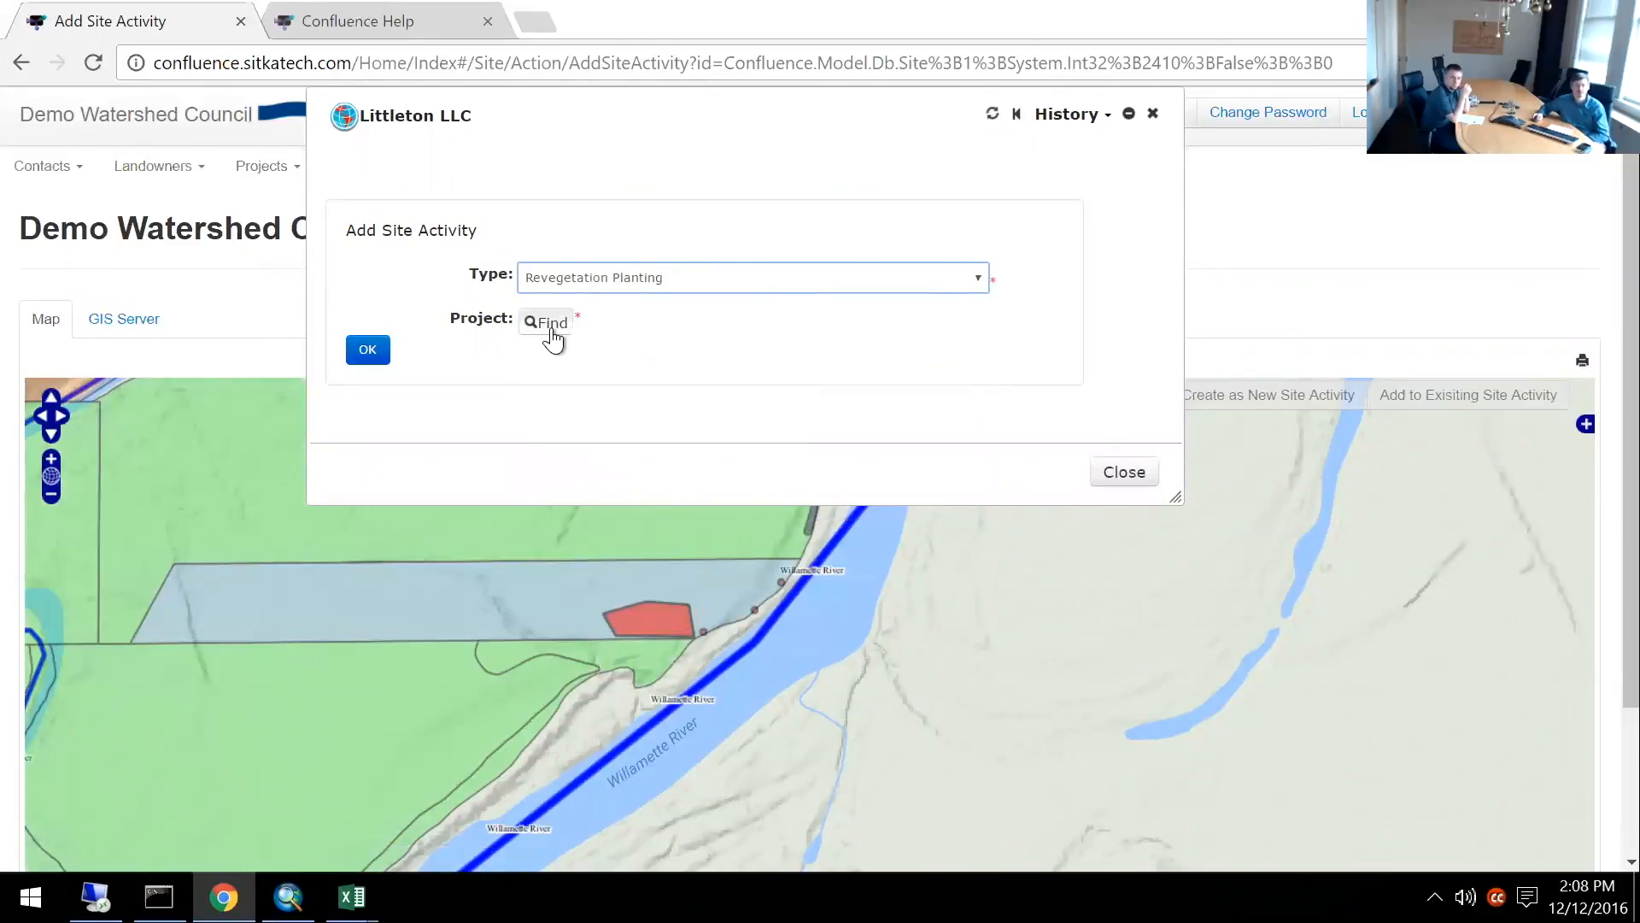
Search for projects whose name contains "Reveg" for the new planting activity.
click(547, 323)
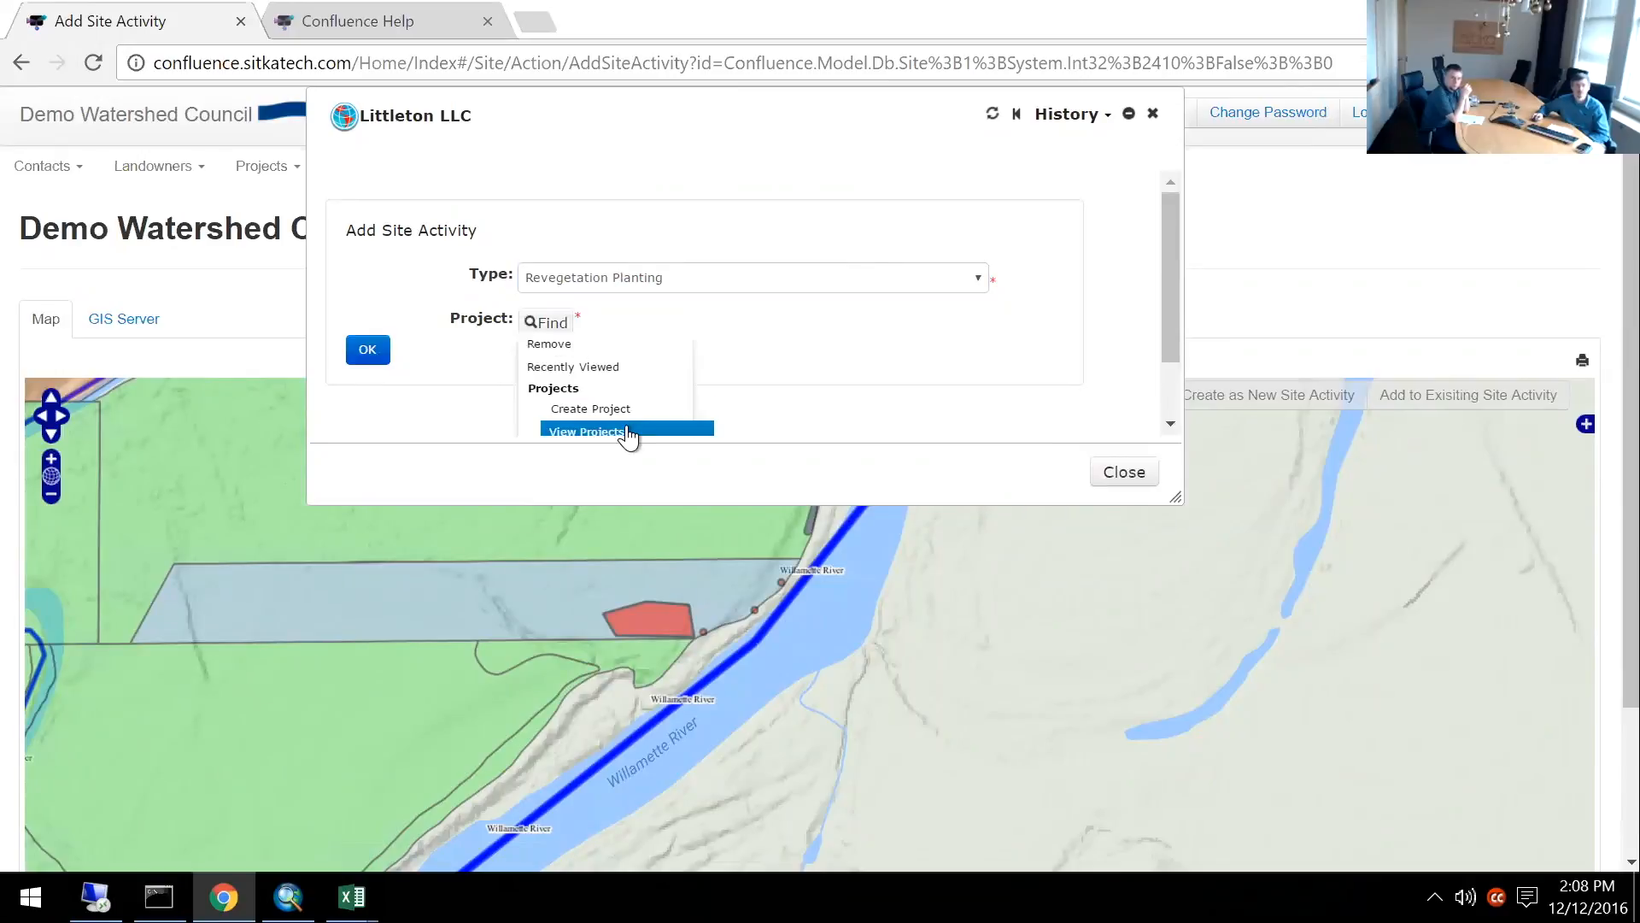
scroll(628, 436, down, 1)
click(626, 376)
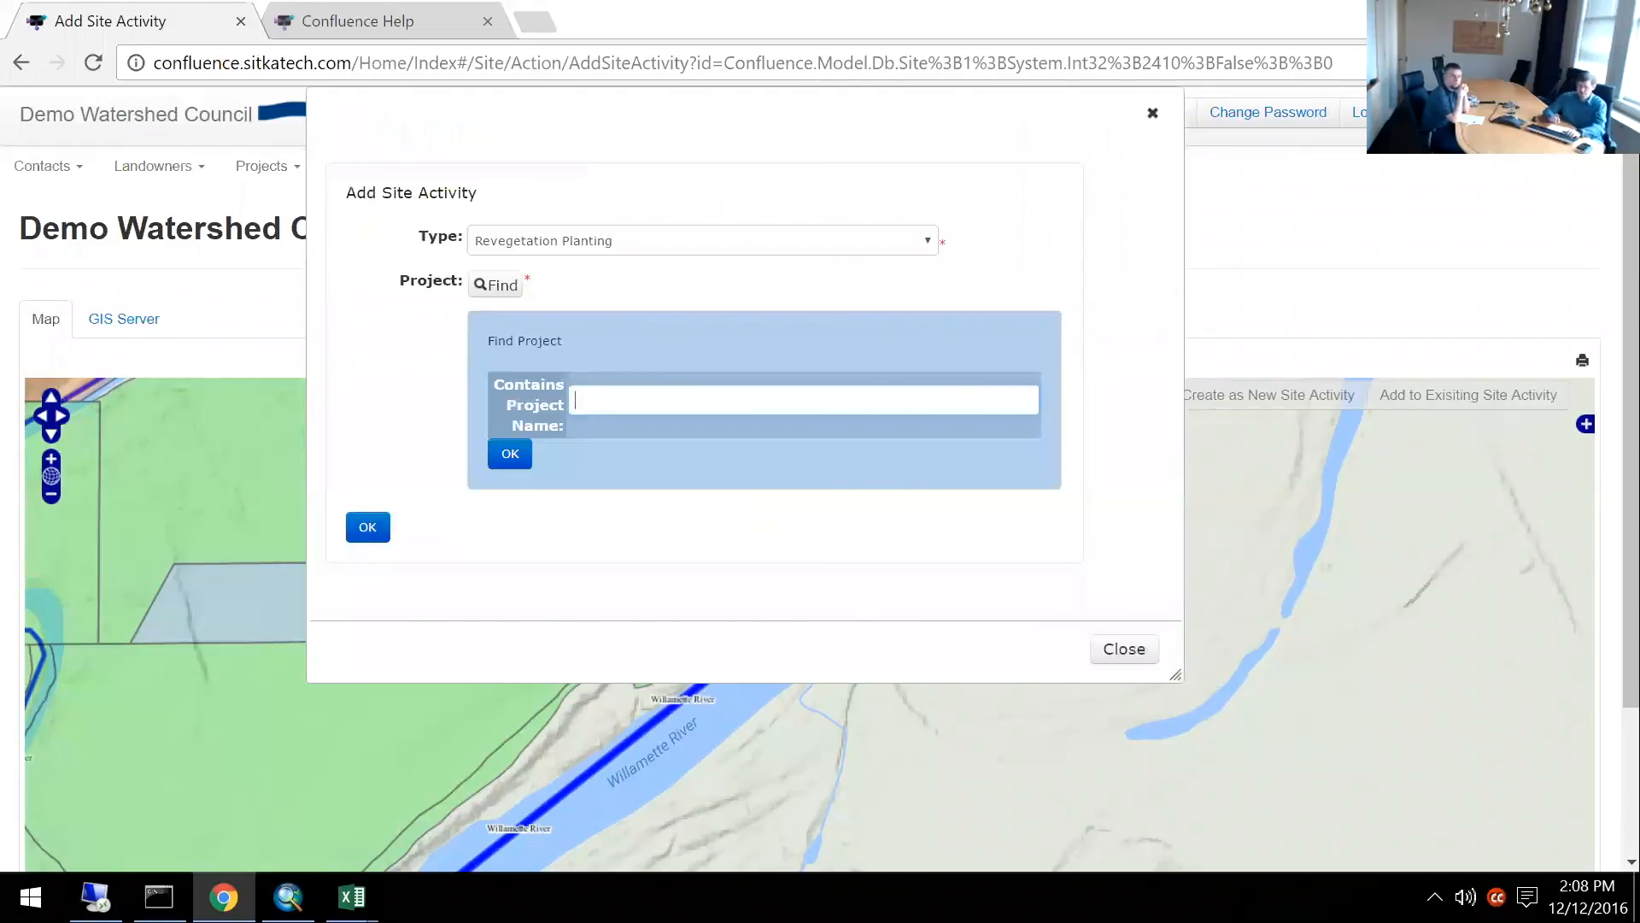
text(Reveg)
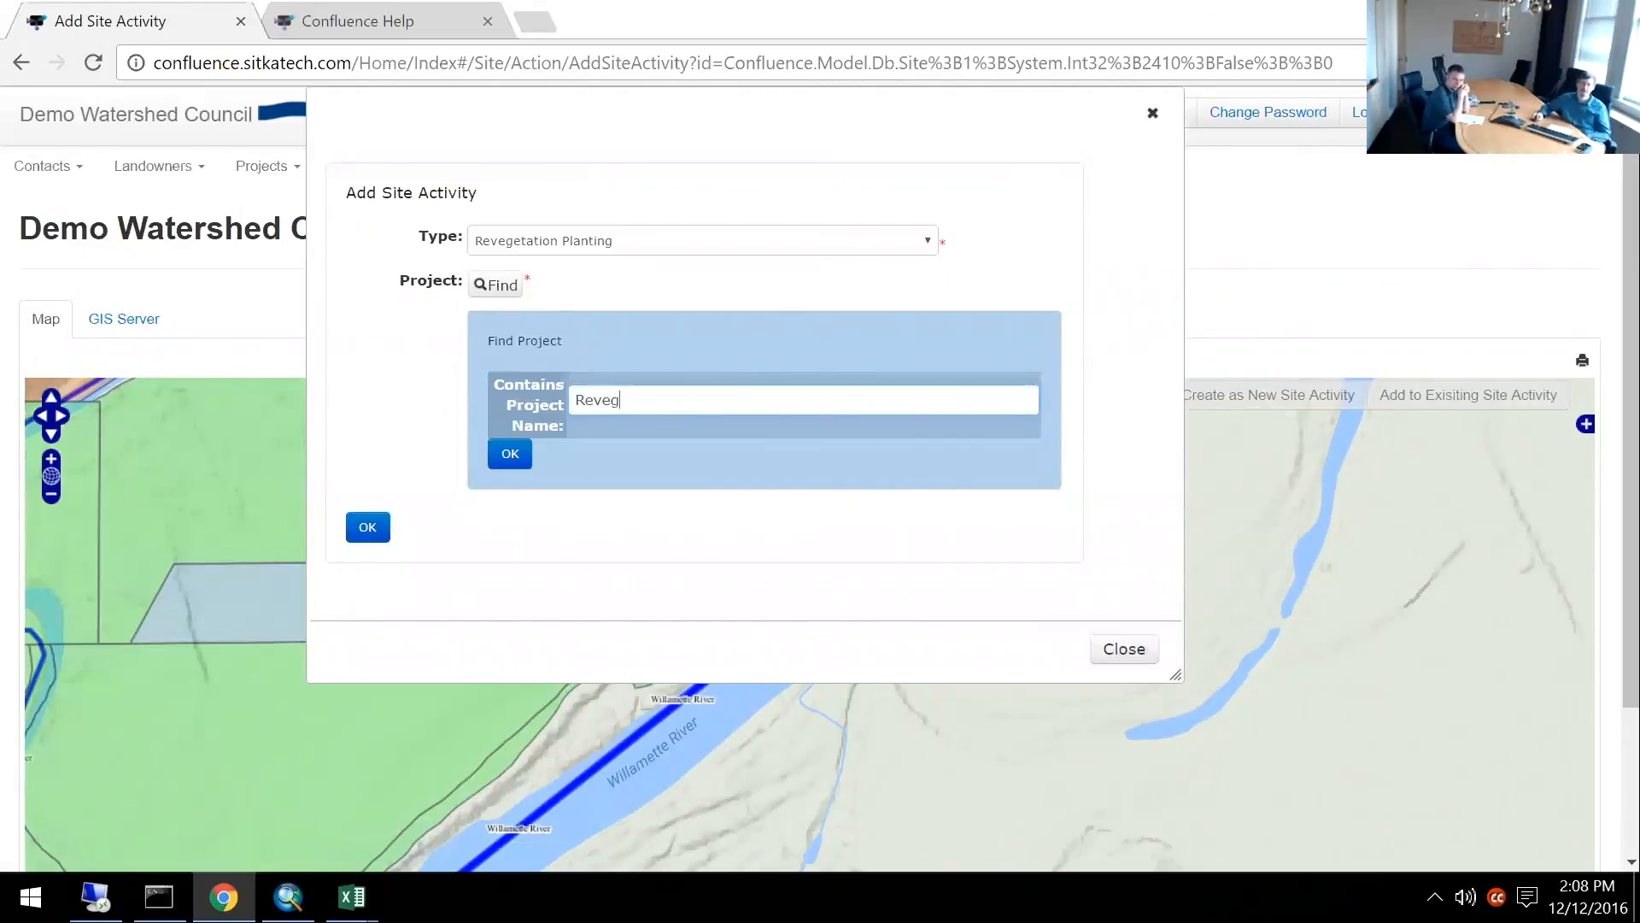
click(500, 460)
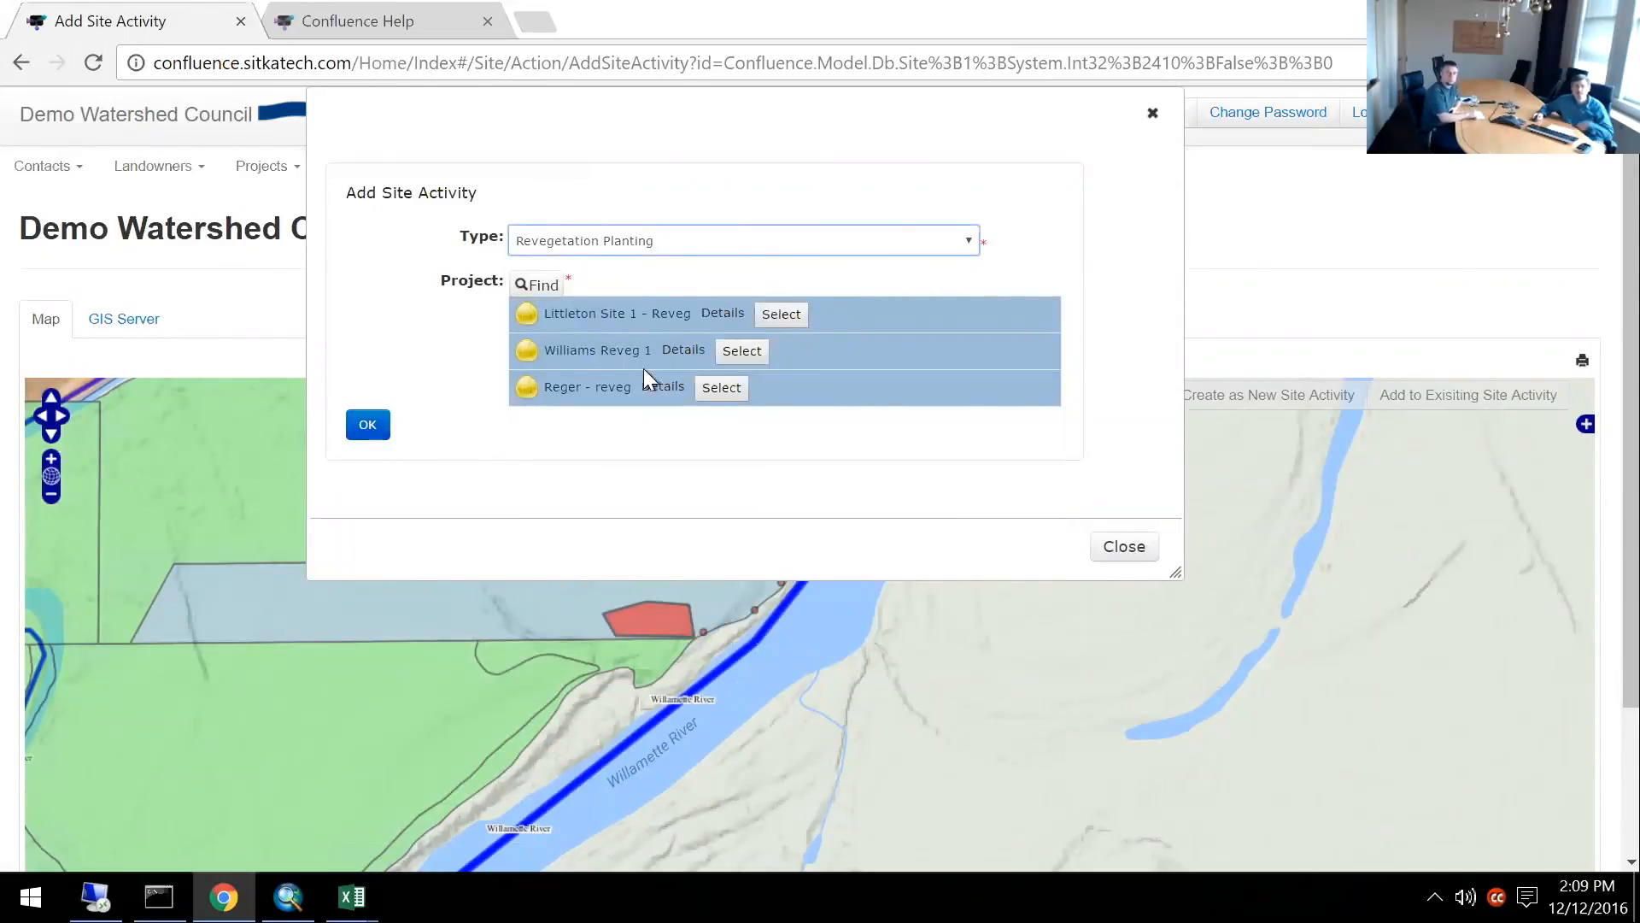
Assign the existing Riparian Planting project to the new Revegetation Planting activity and confirm to open its details form.
click(541, 291)
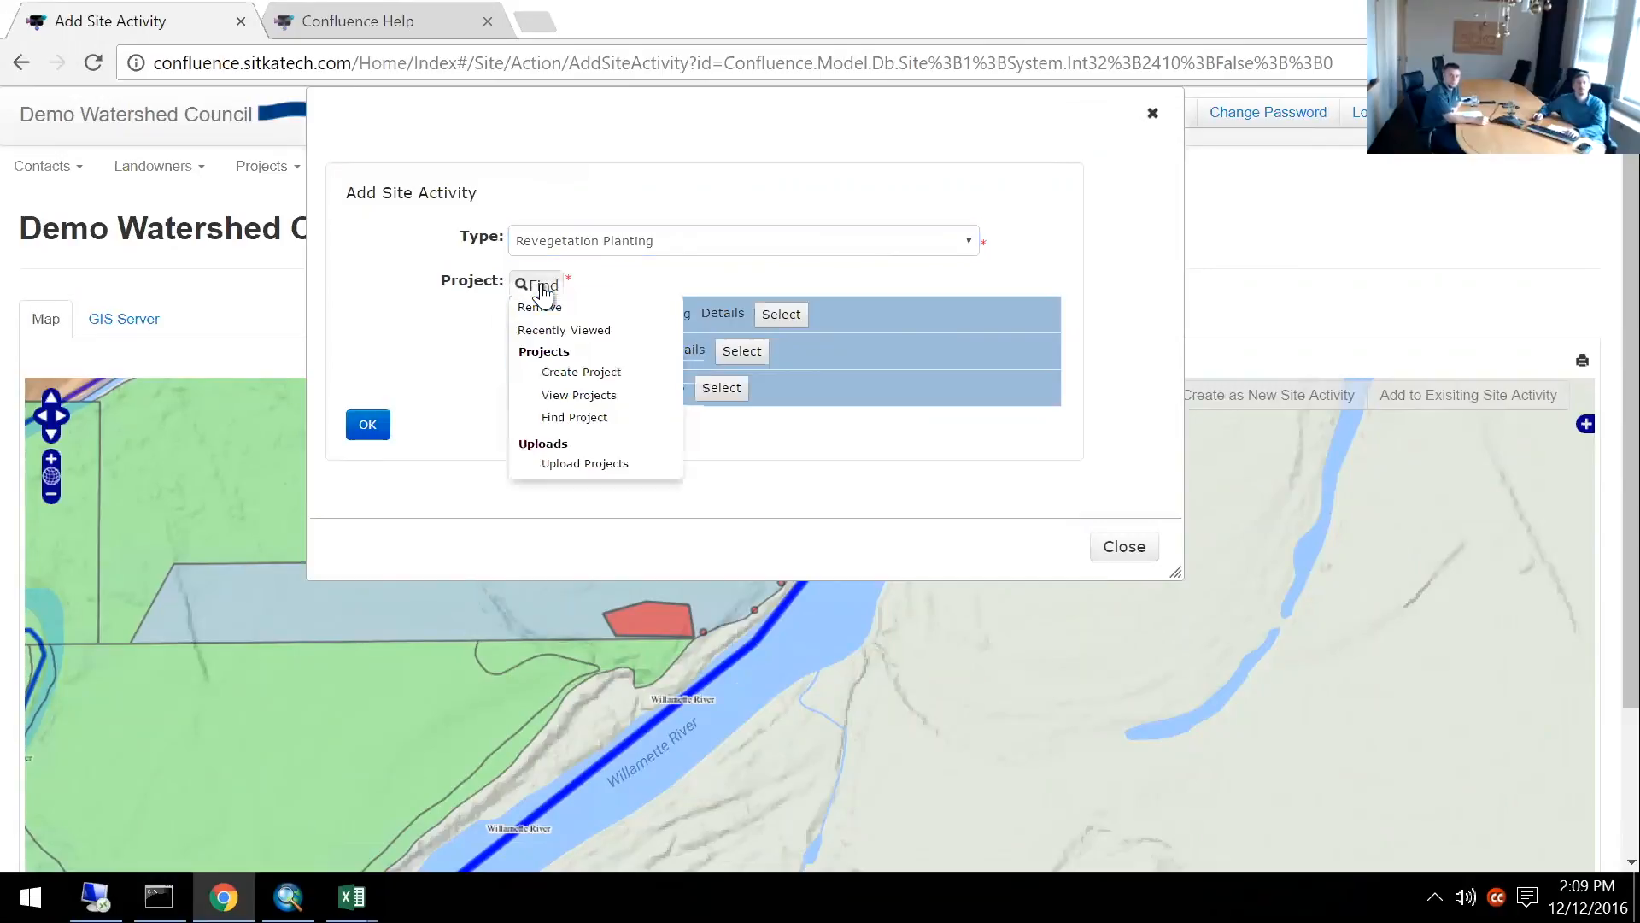
click(586, 402)
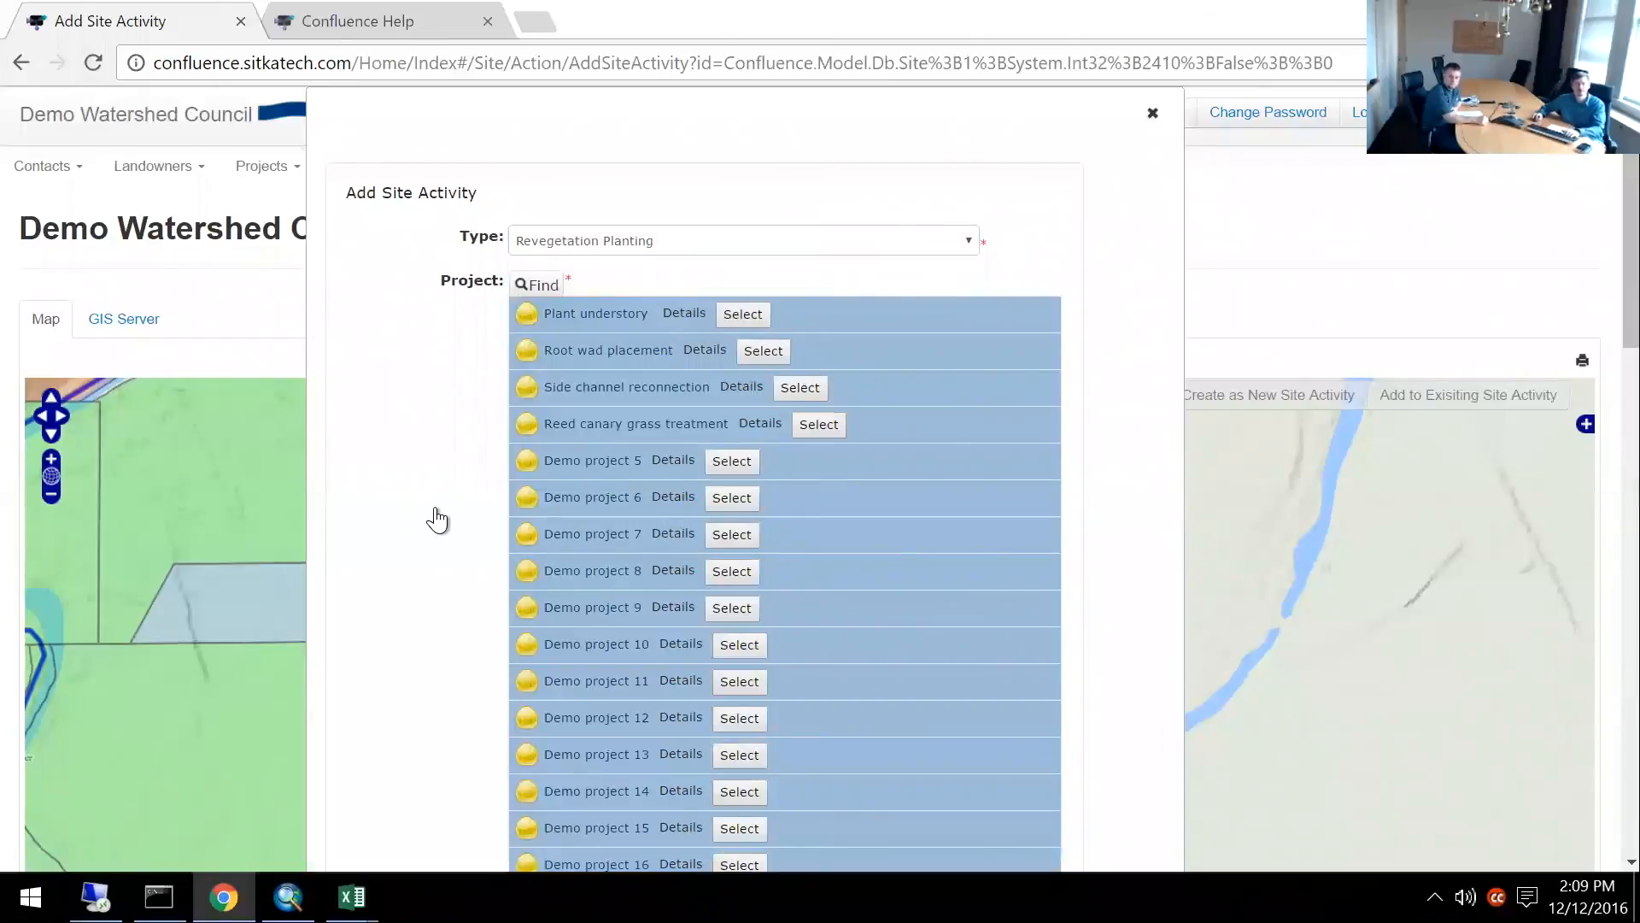
scroll(435, 519, down, 10)
scroll(445, 530, down, 2)
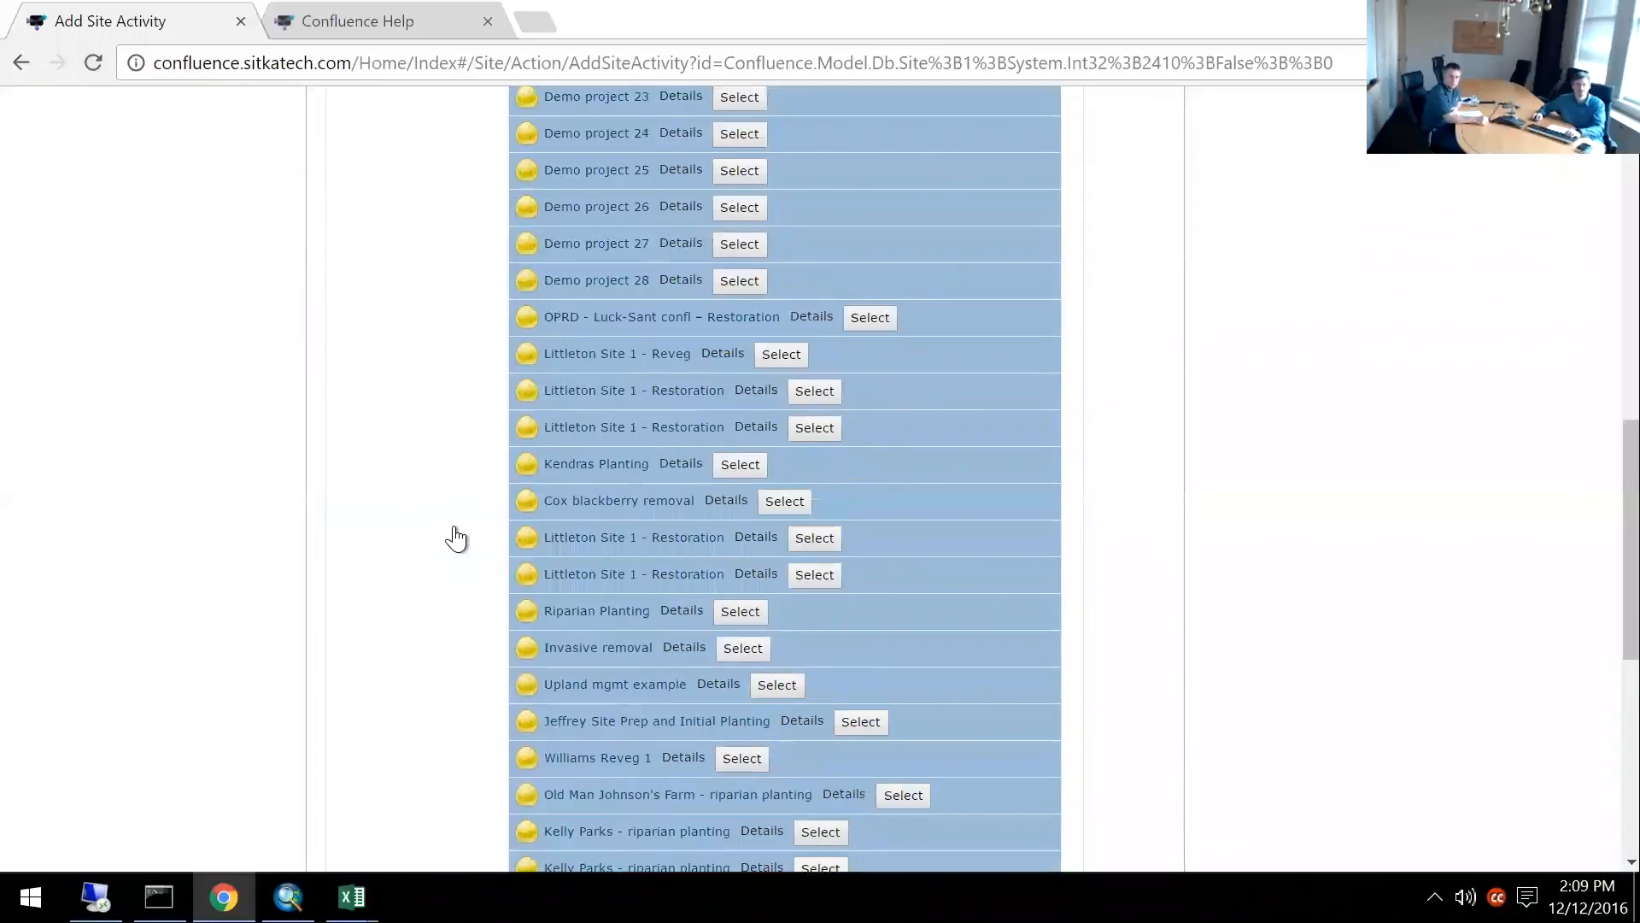
click(717, 616)
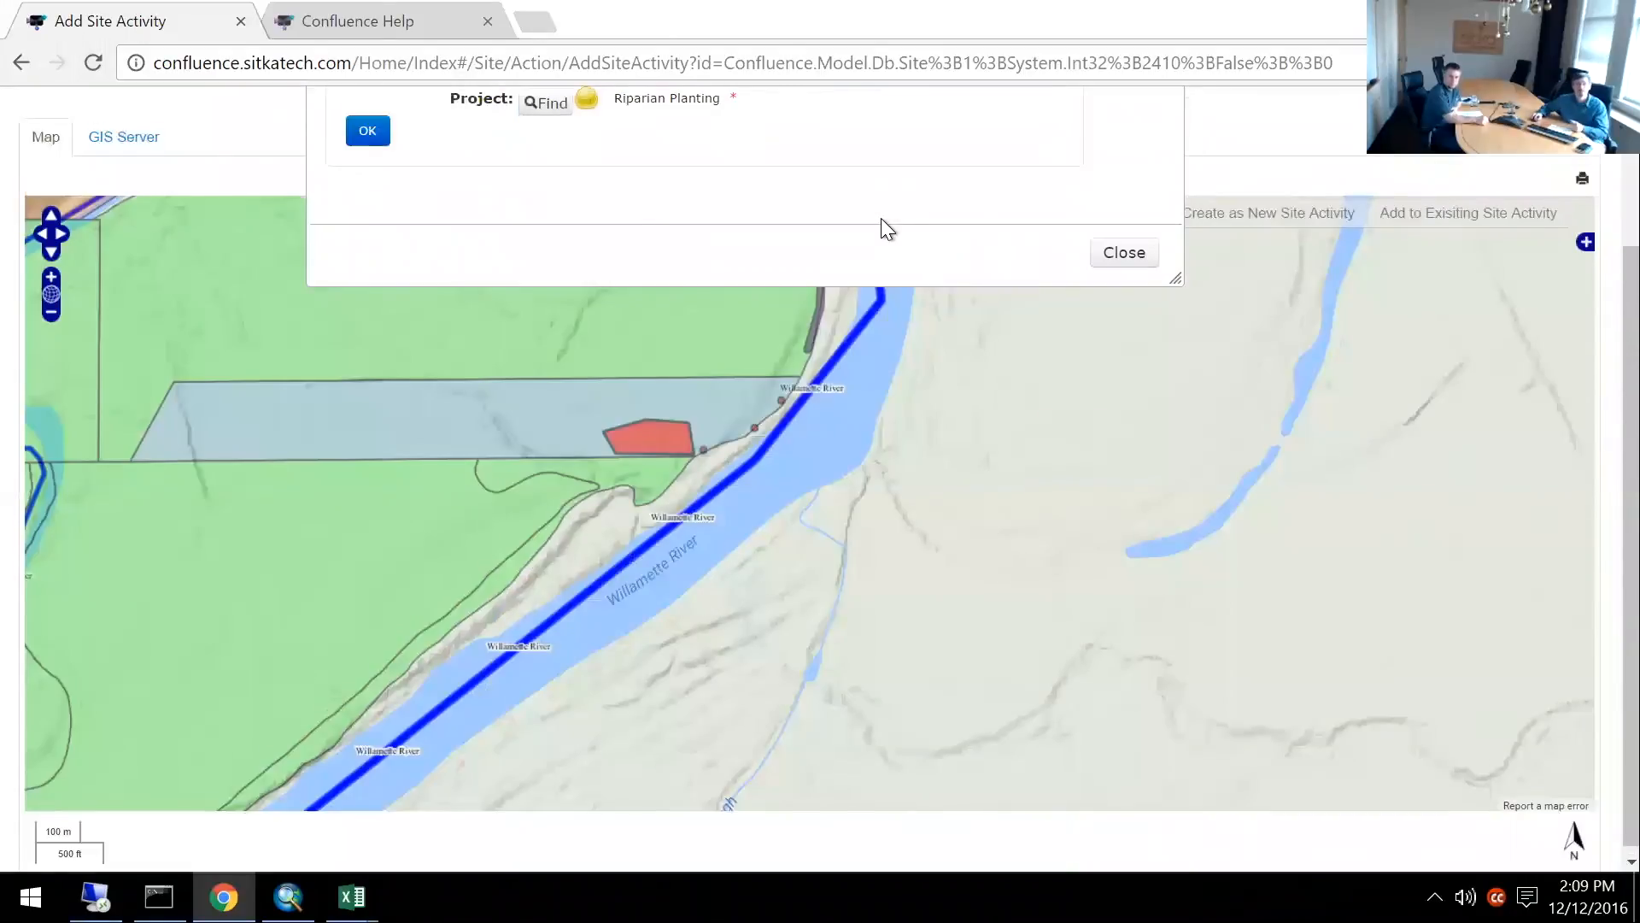
scroll(880, 218, up, 2)
click(369, 313)
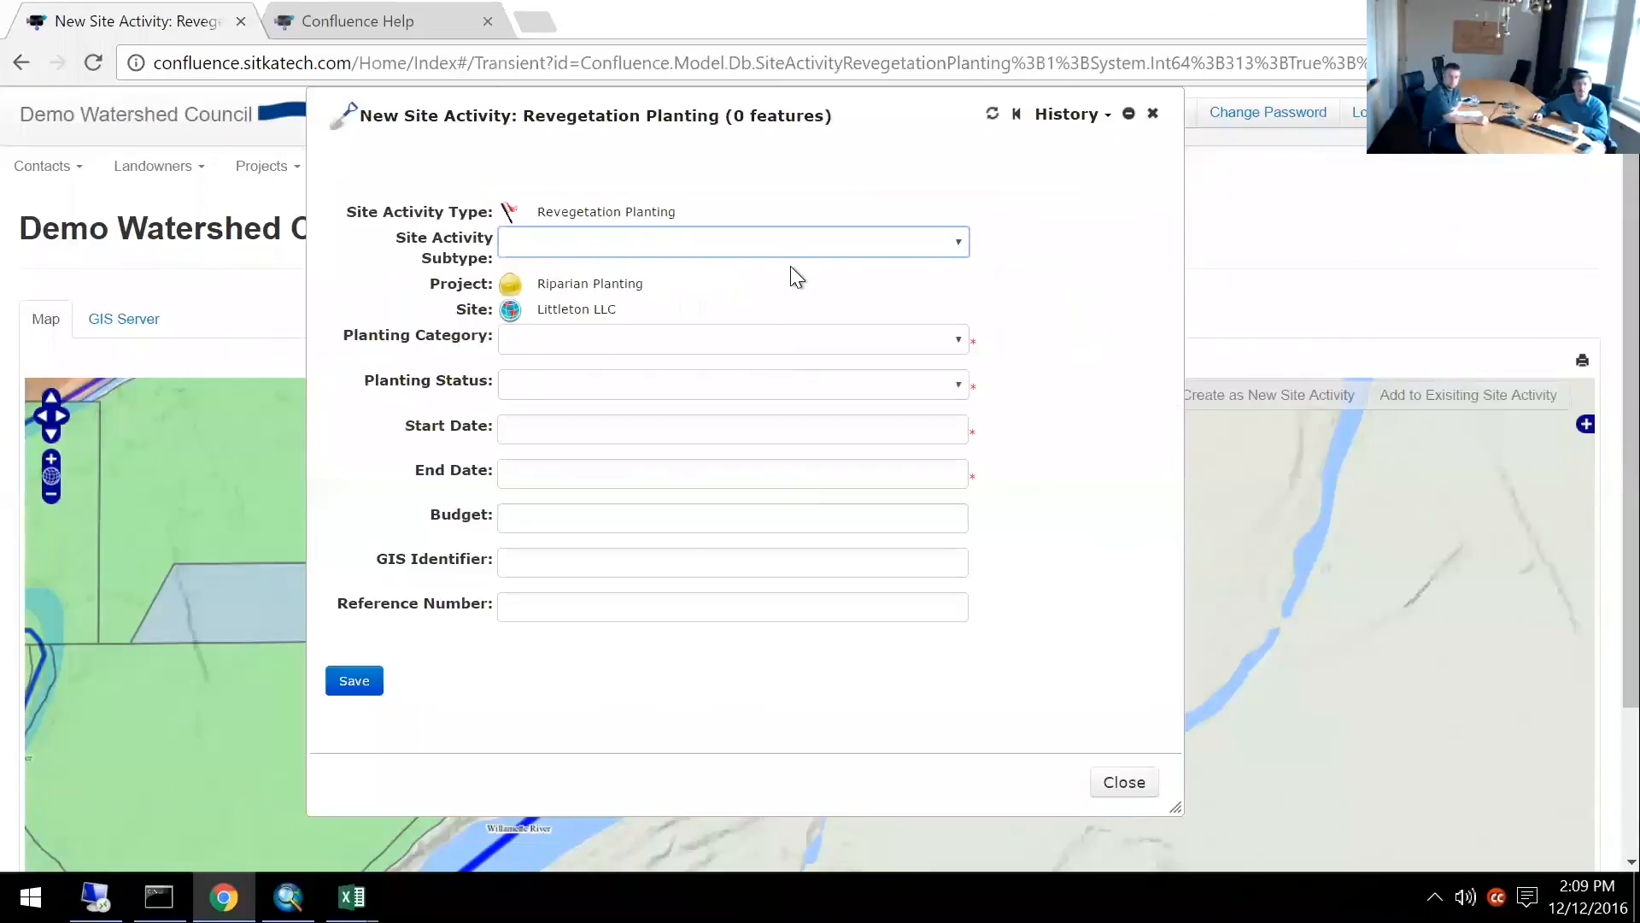
Set the new activity's planting category to Planting and its planting status to Planned.
click(786, 346)
click(772, 374)
click(776, 386)
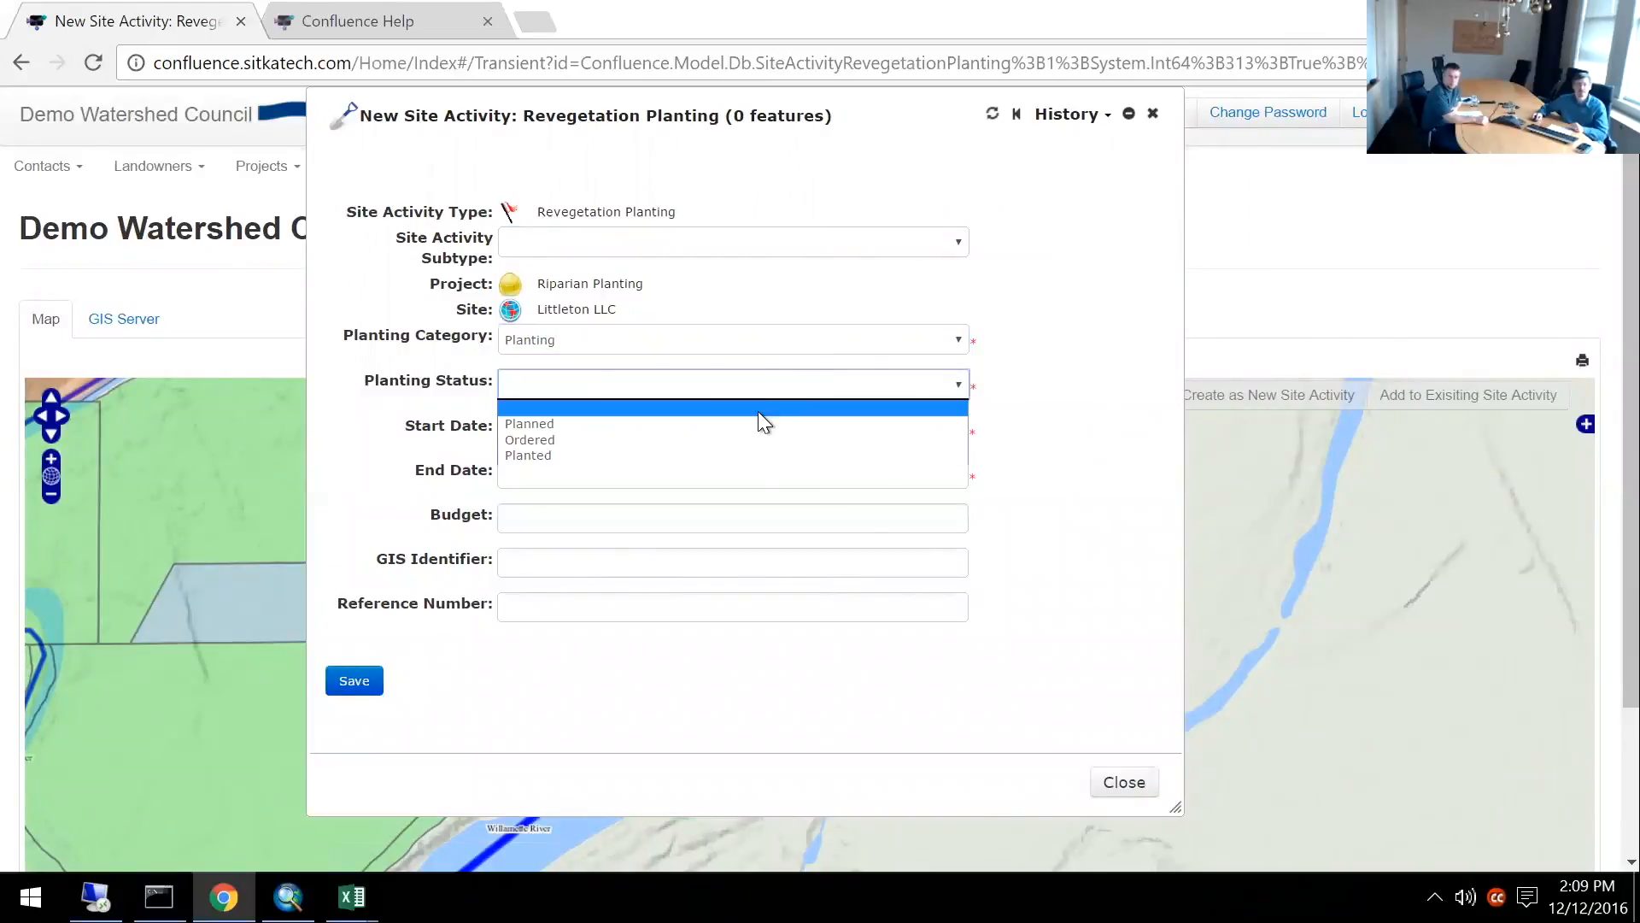
click(760, 420)
Set the planting activity's start date to 01/16/2017 and its end date to 01/31/2017.
click(752, 429)
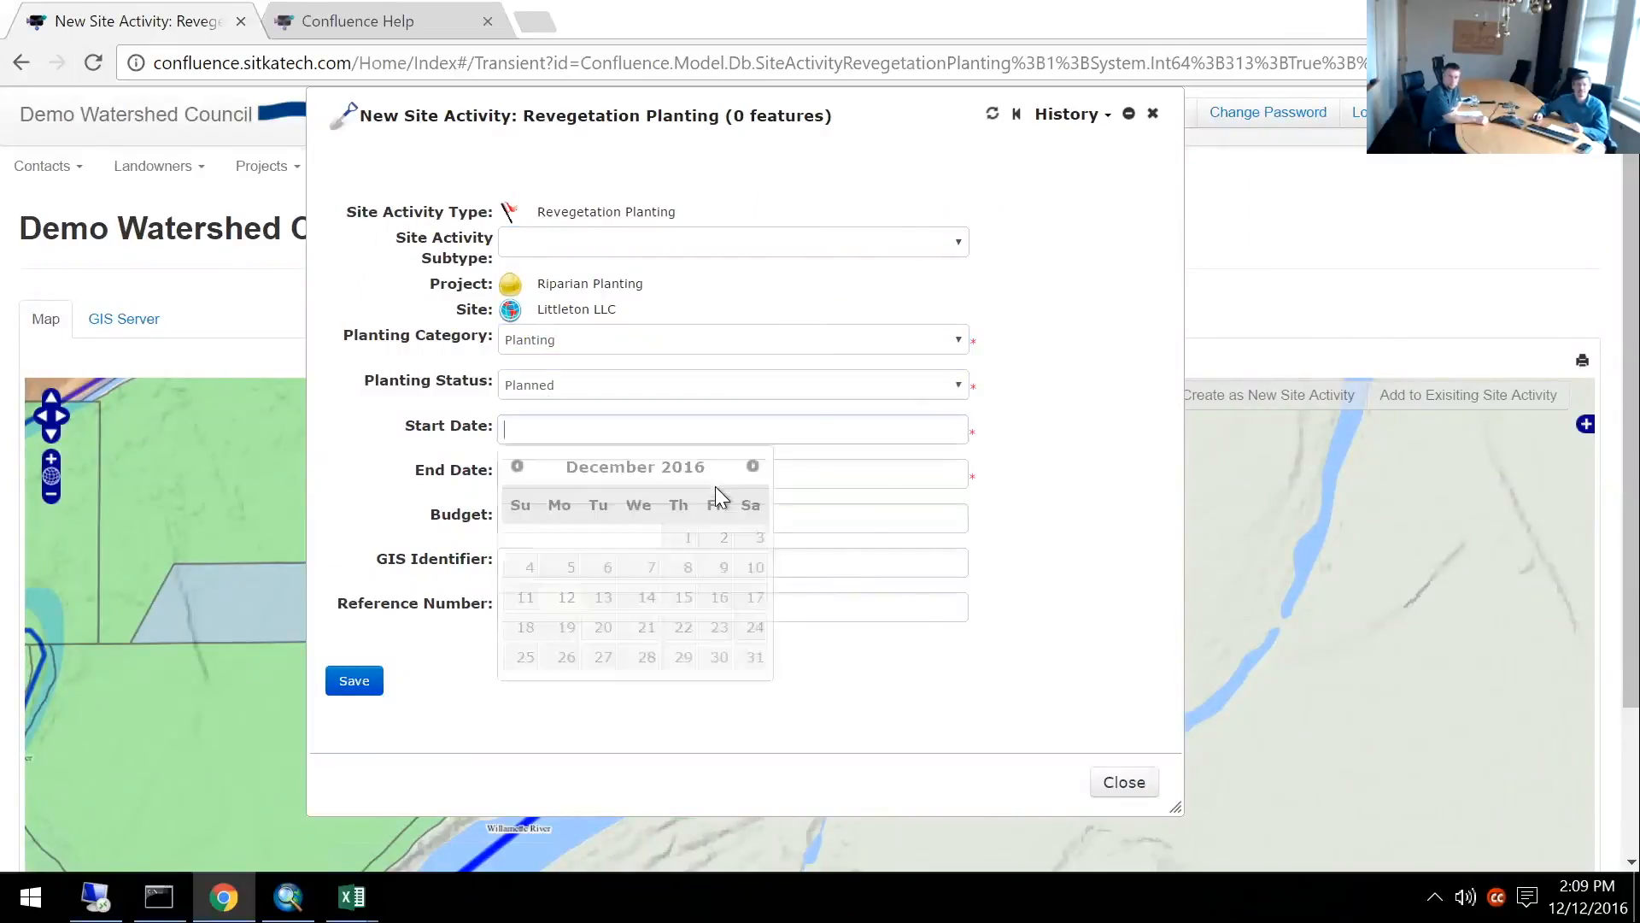
click(753, 465)
click(753, 465)
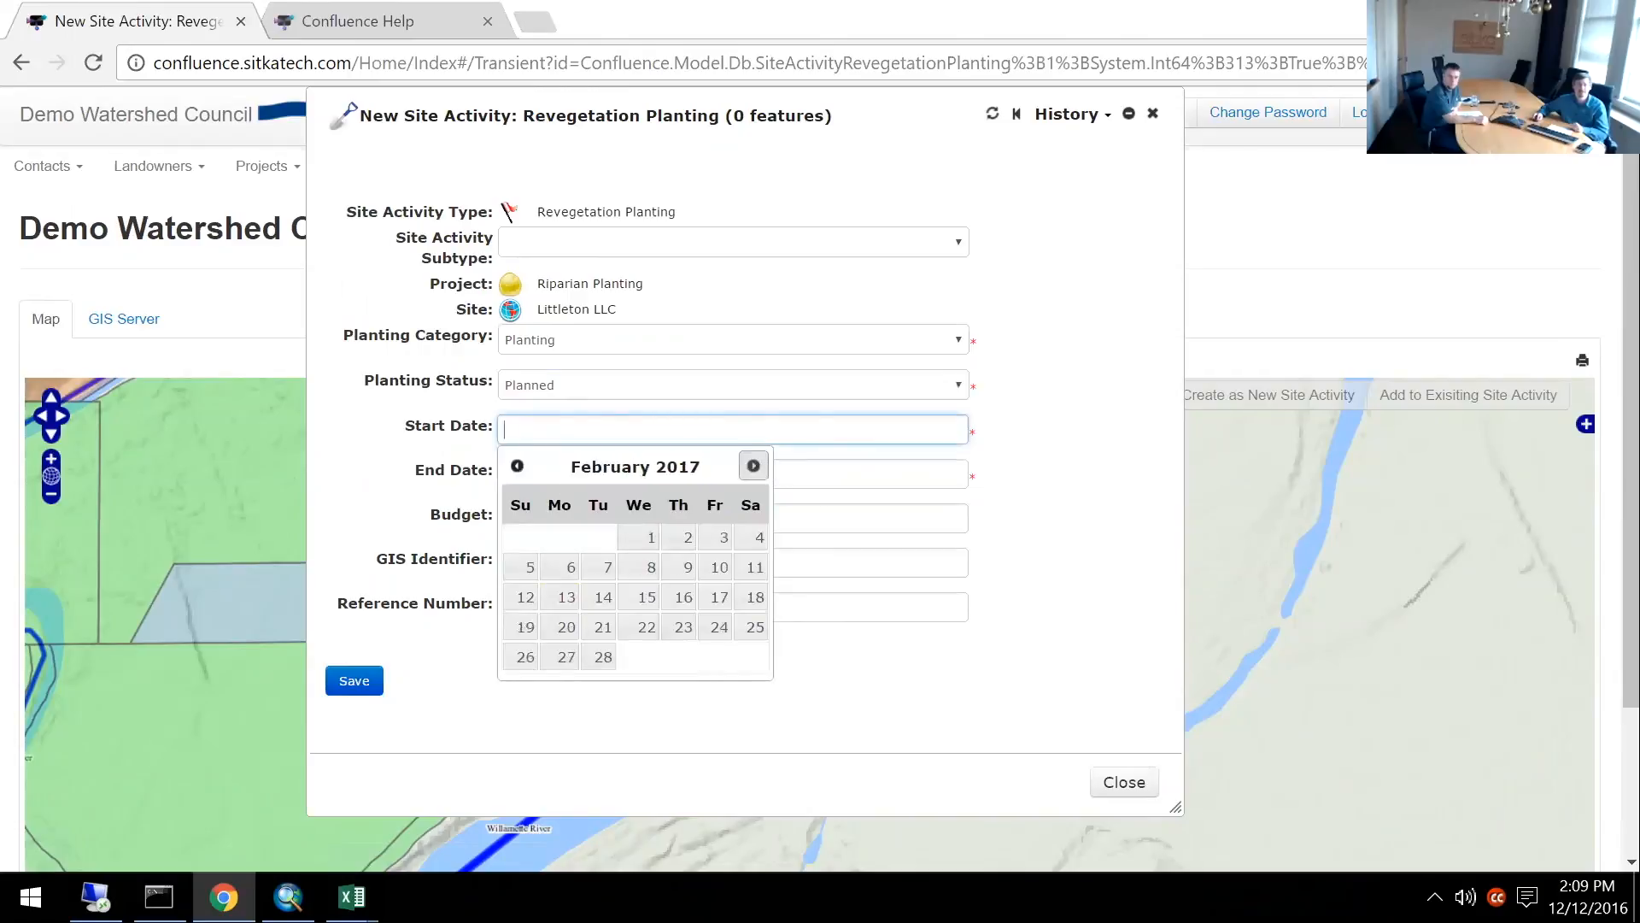
click(517, 466)
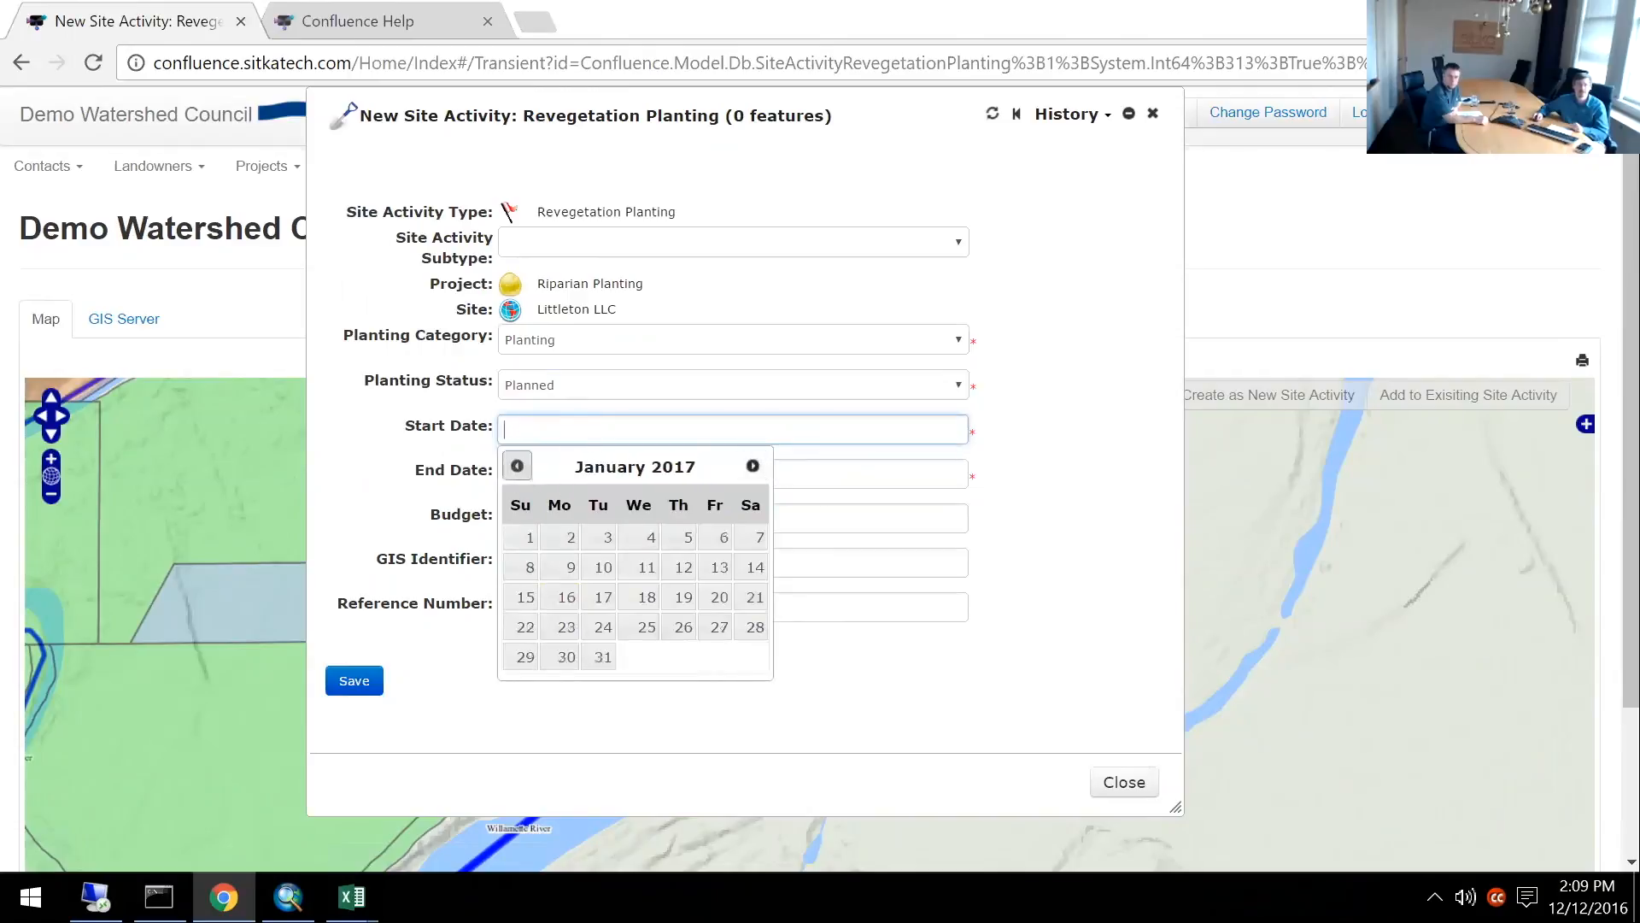
click(566, 596)
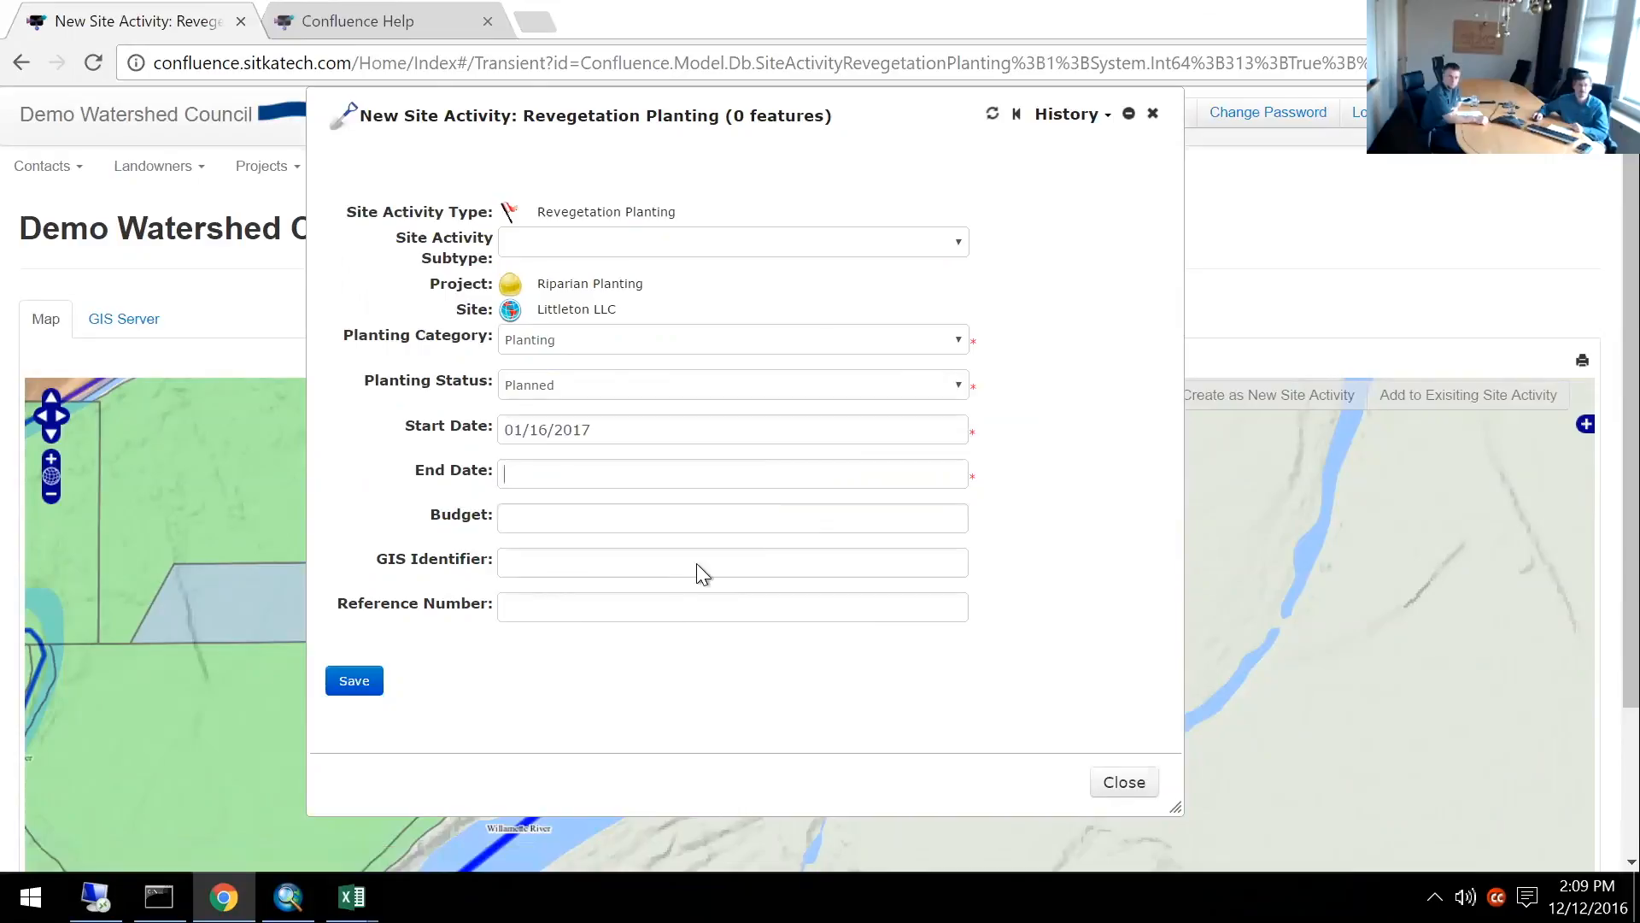
click(755, 509)
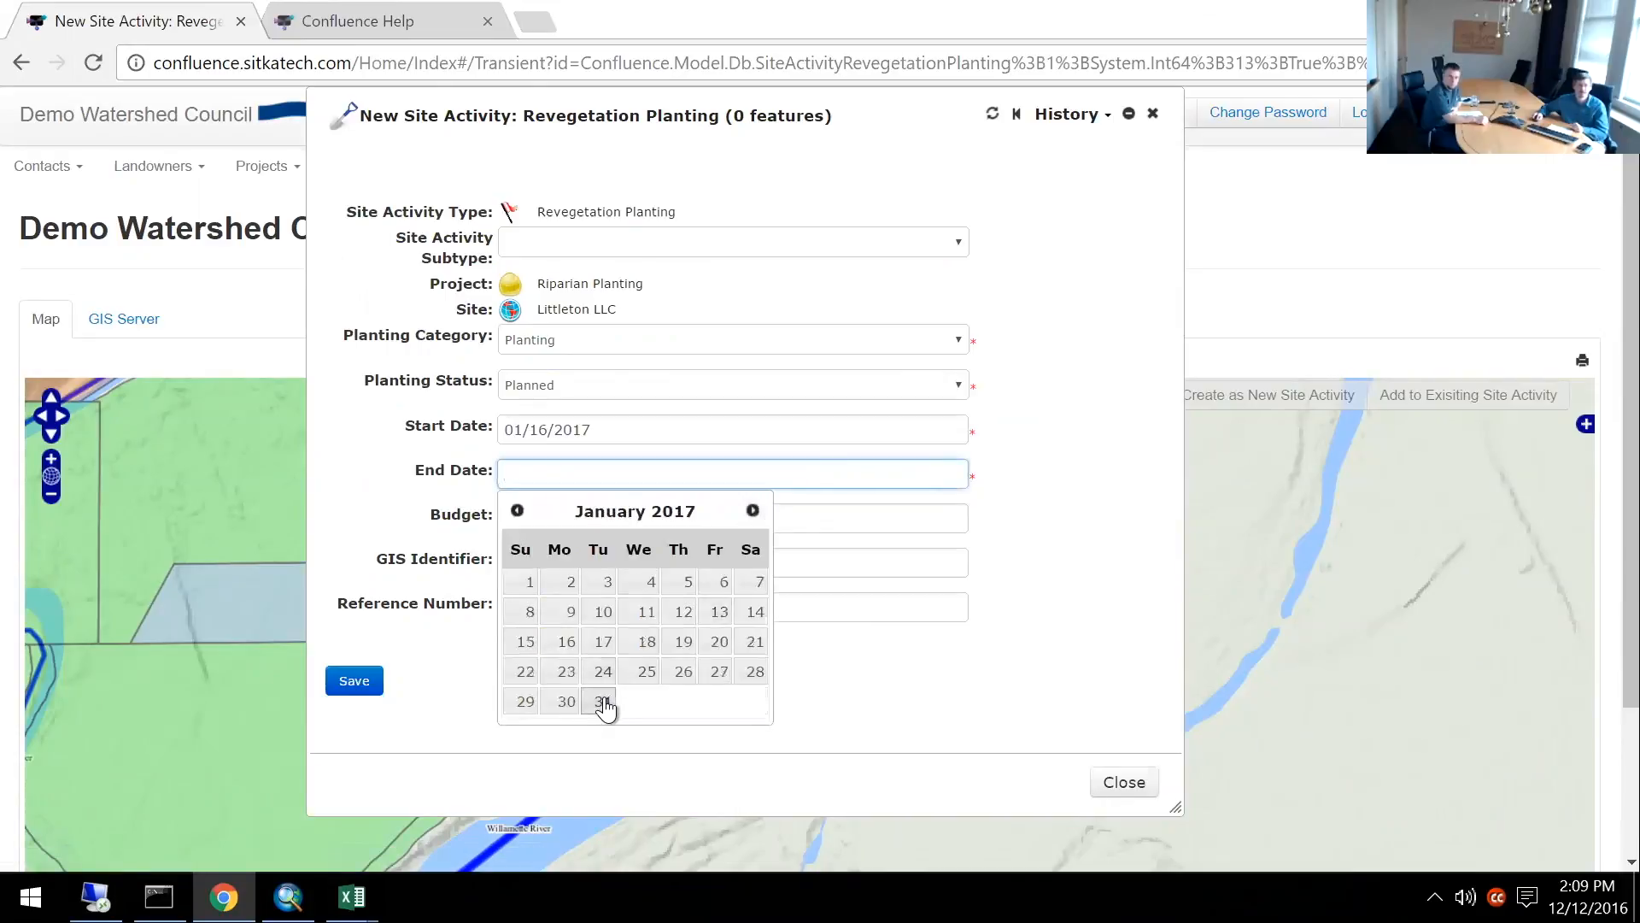
click(604, 706)
Enter a budget of 5000 for the planting activity and save the new record.
key(Tab)
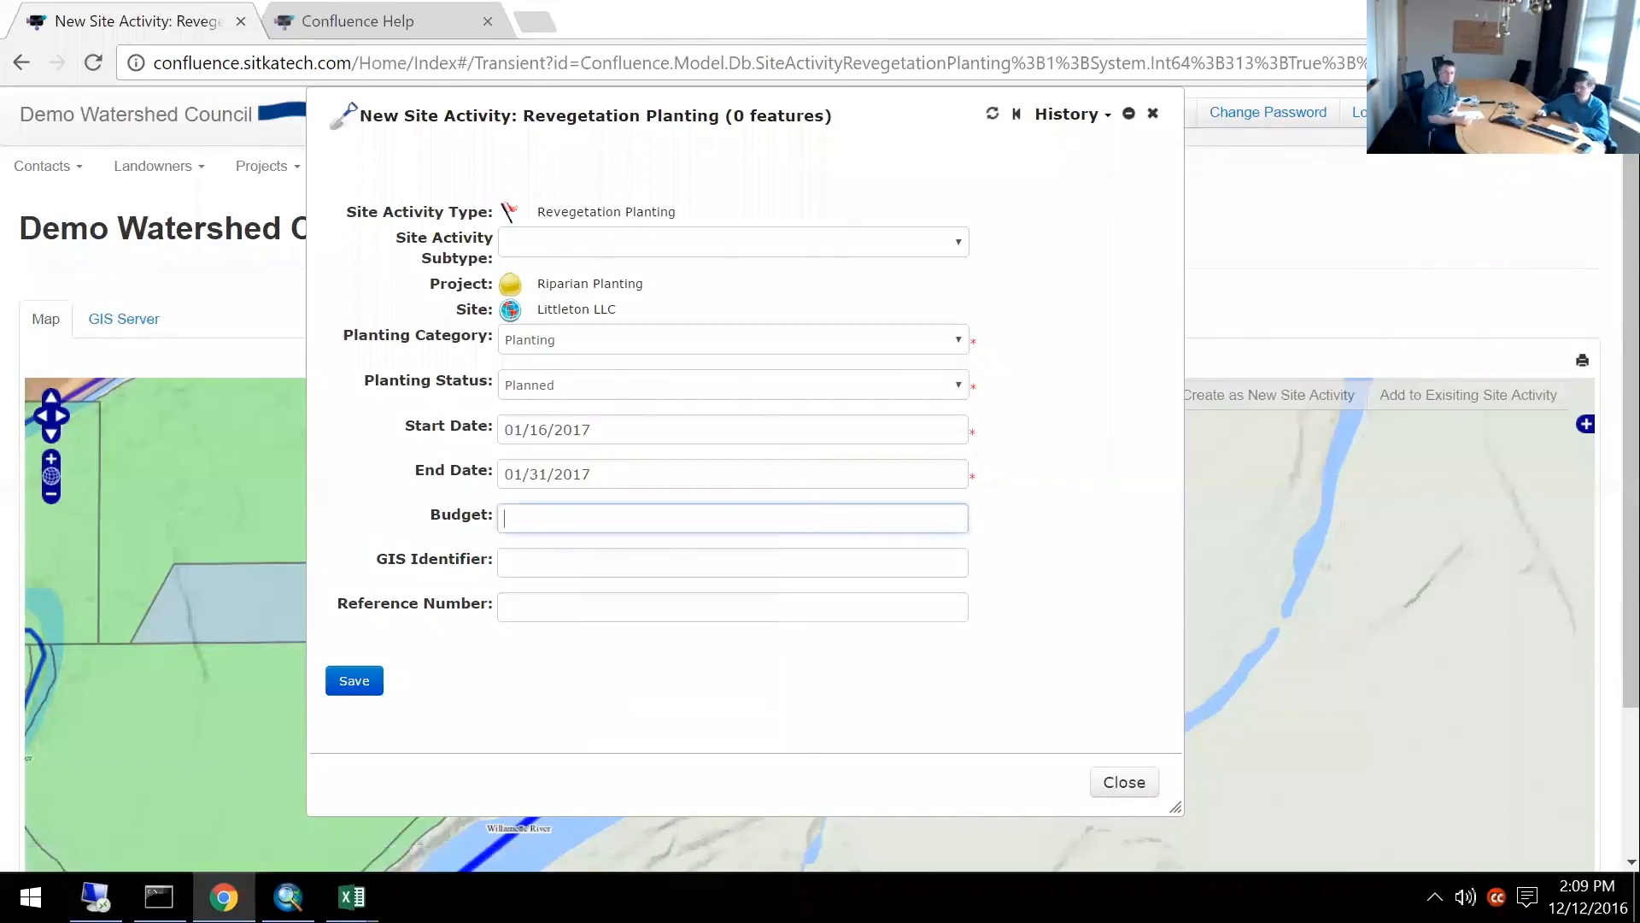
text(5000)
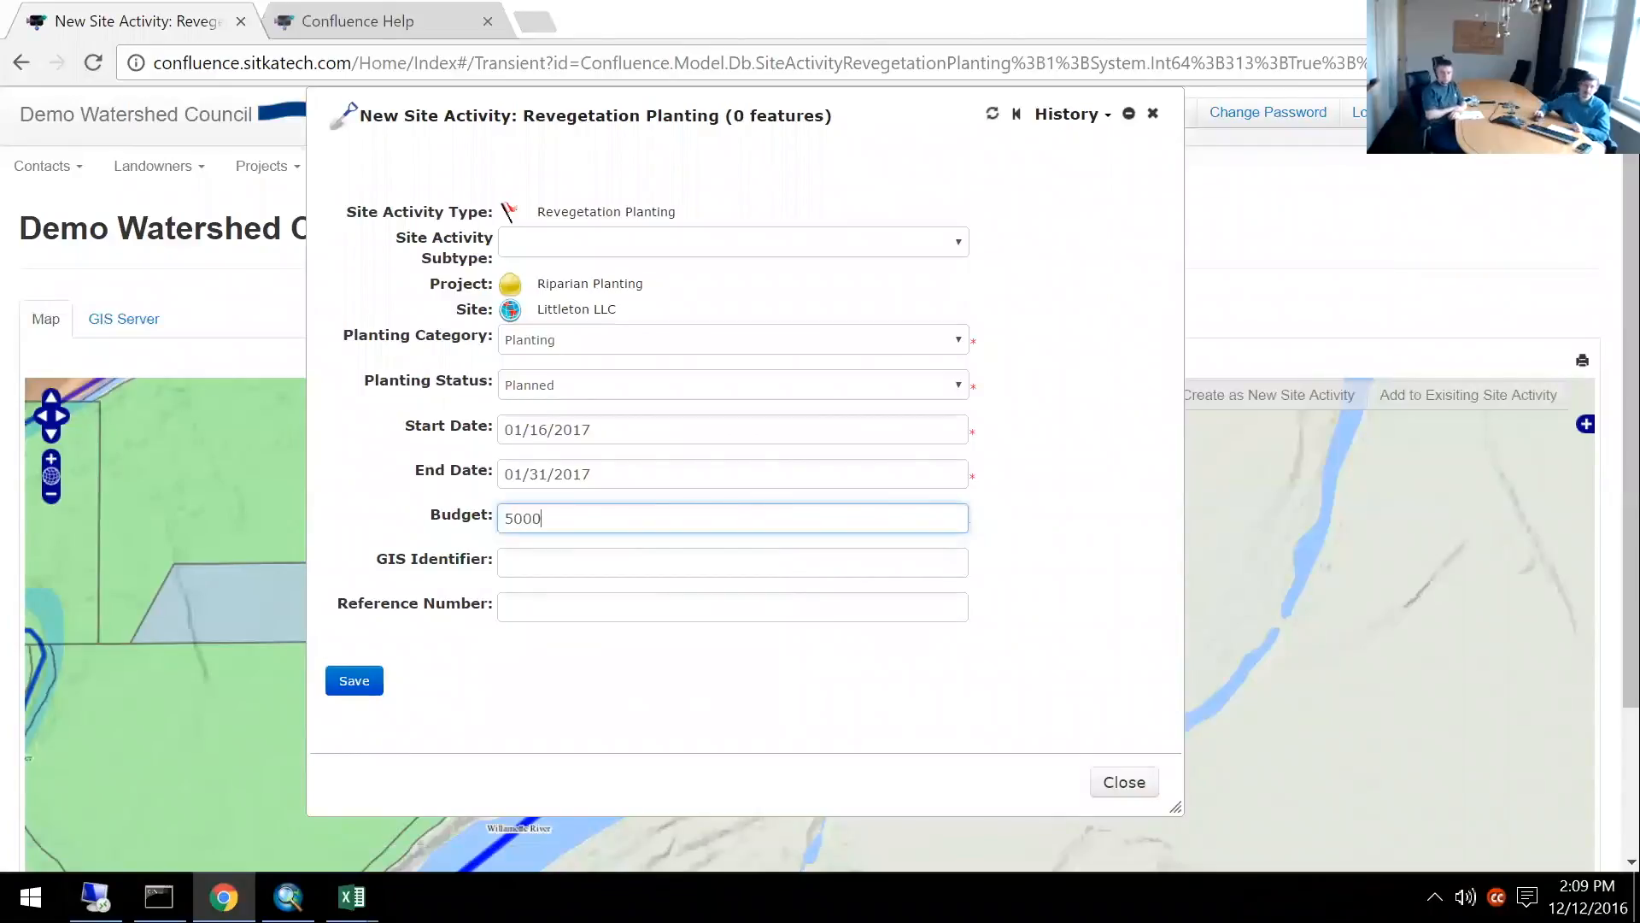
key(Tab)
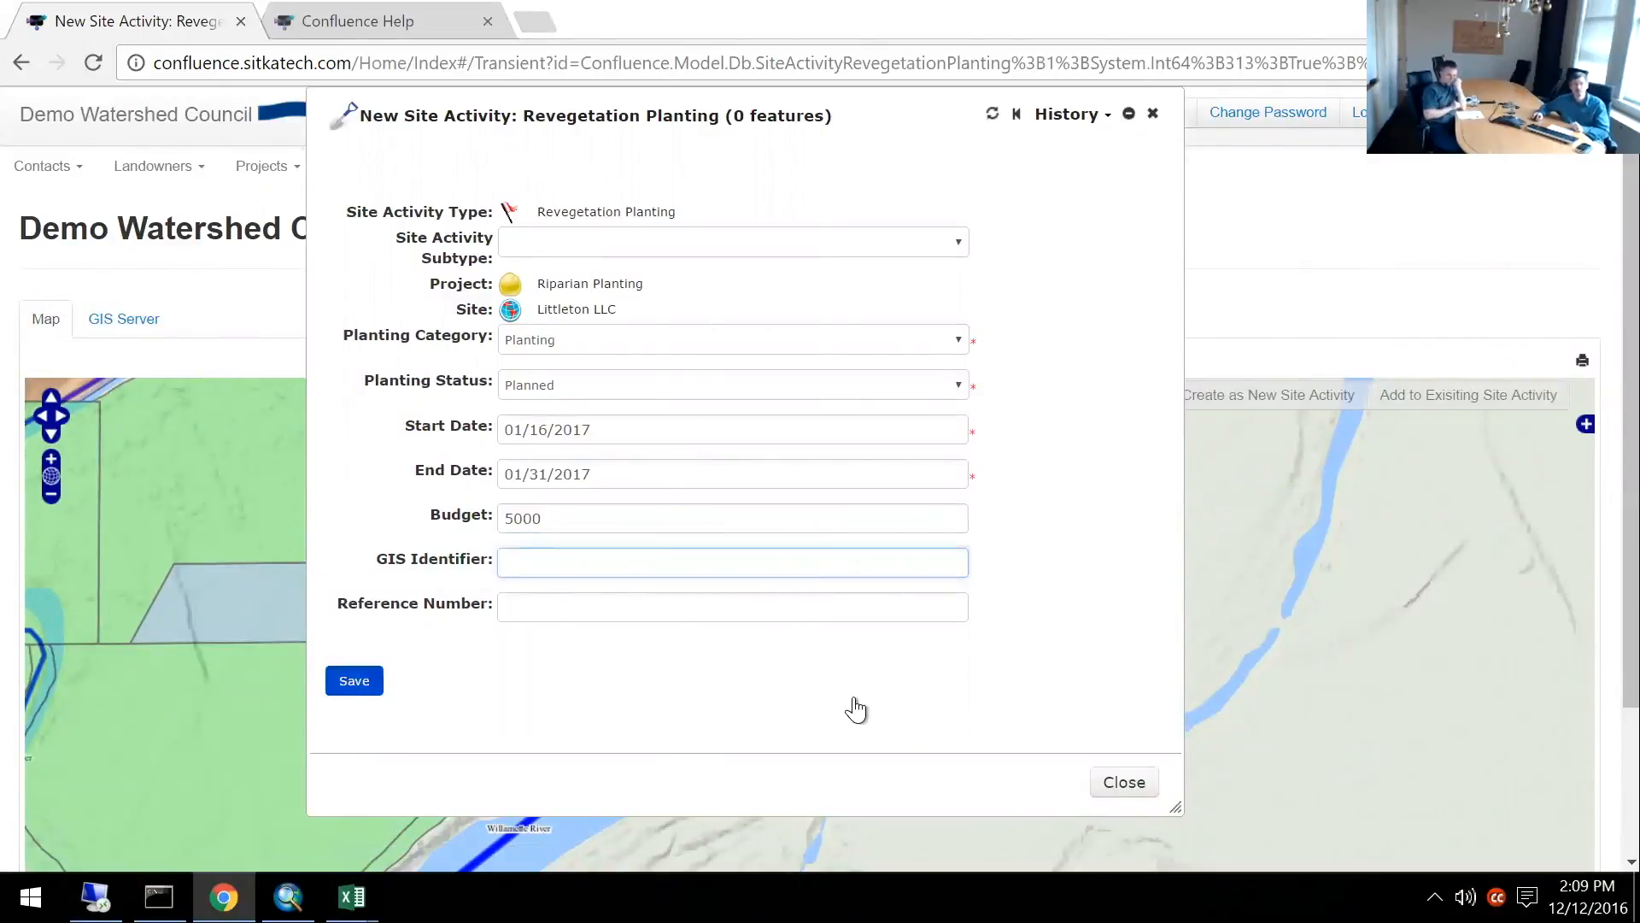
key(Return)
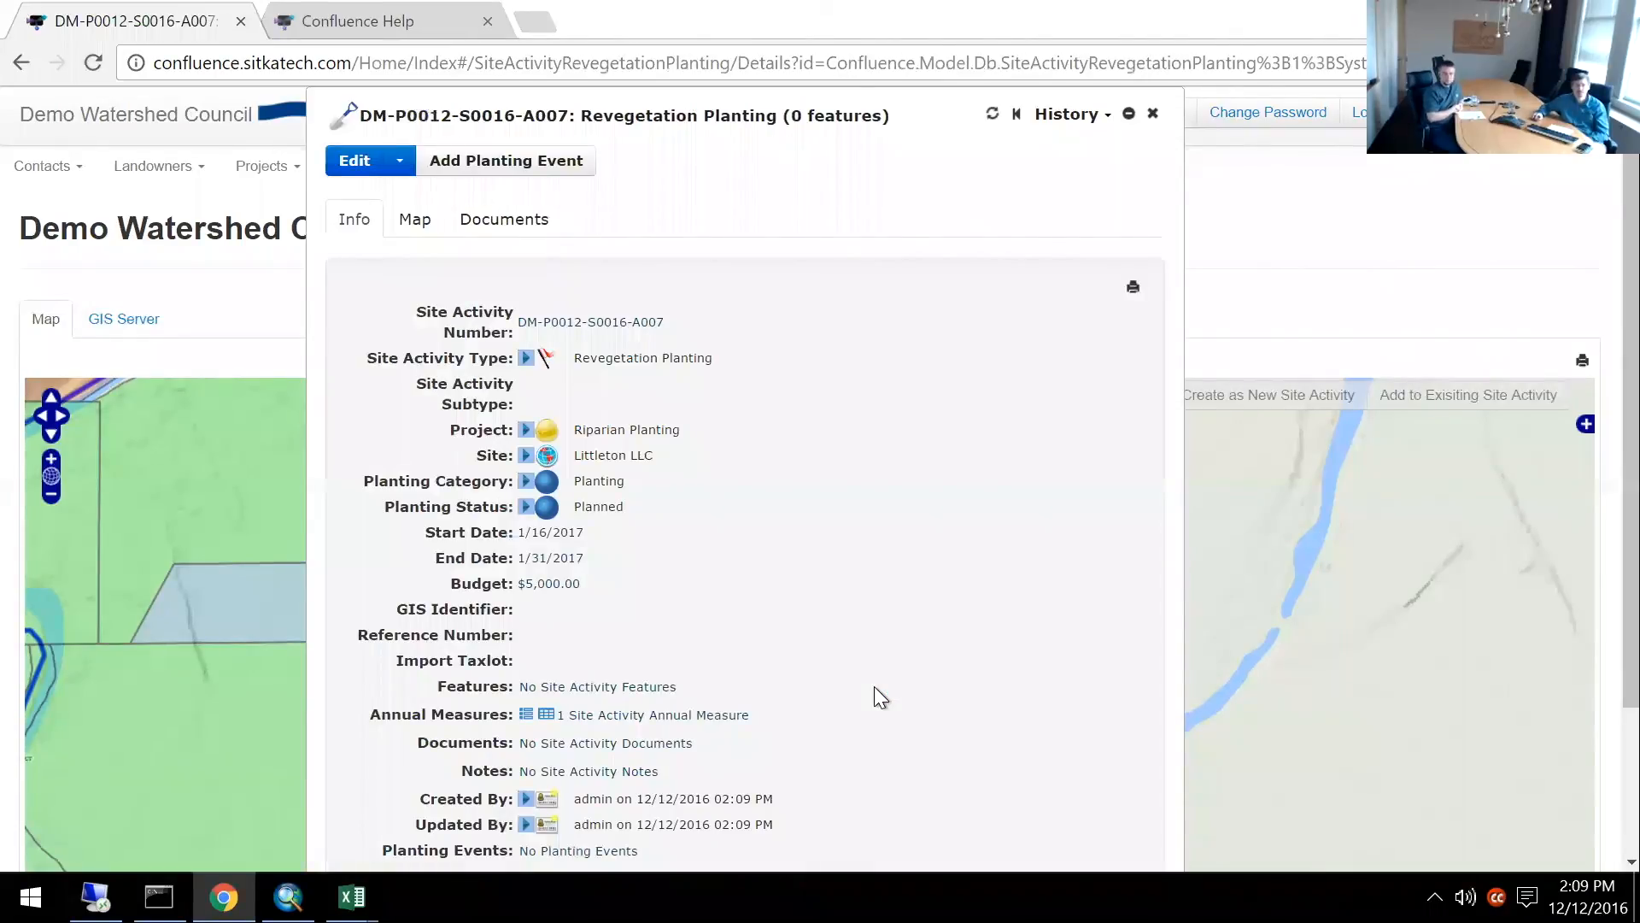
Show the Landowners and Site Activities overlays on the planting activity's map around the red preparation polygon on the Littleton taxlot.
scroll(874, 687, down, 2)
scroll(487, 176, up, 2)
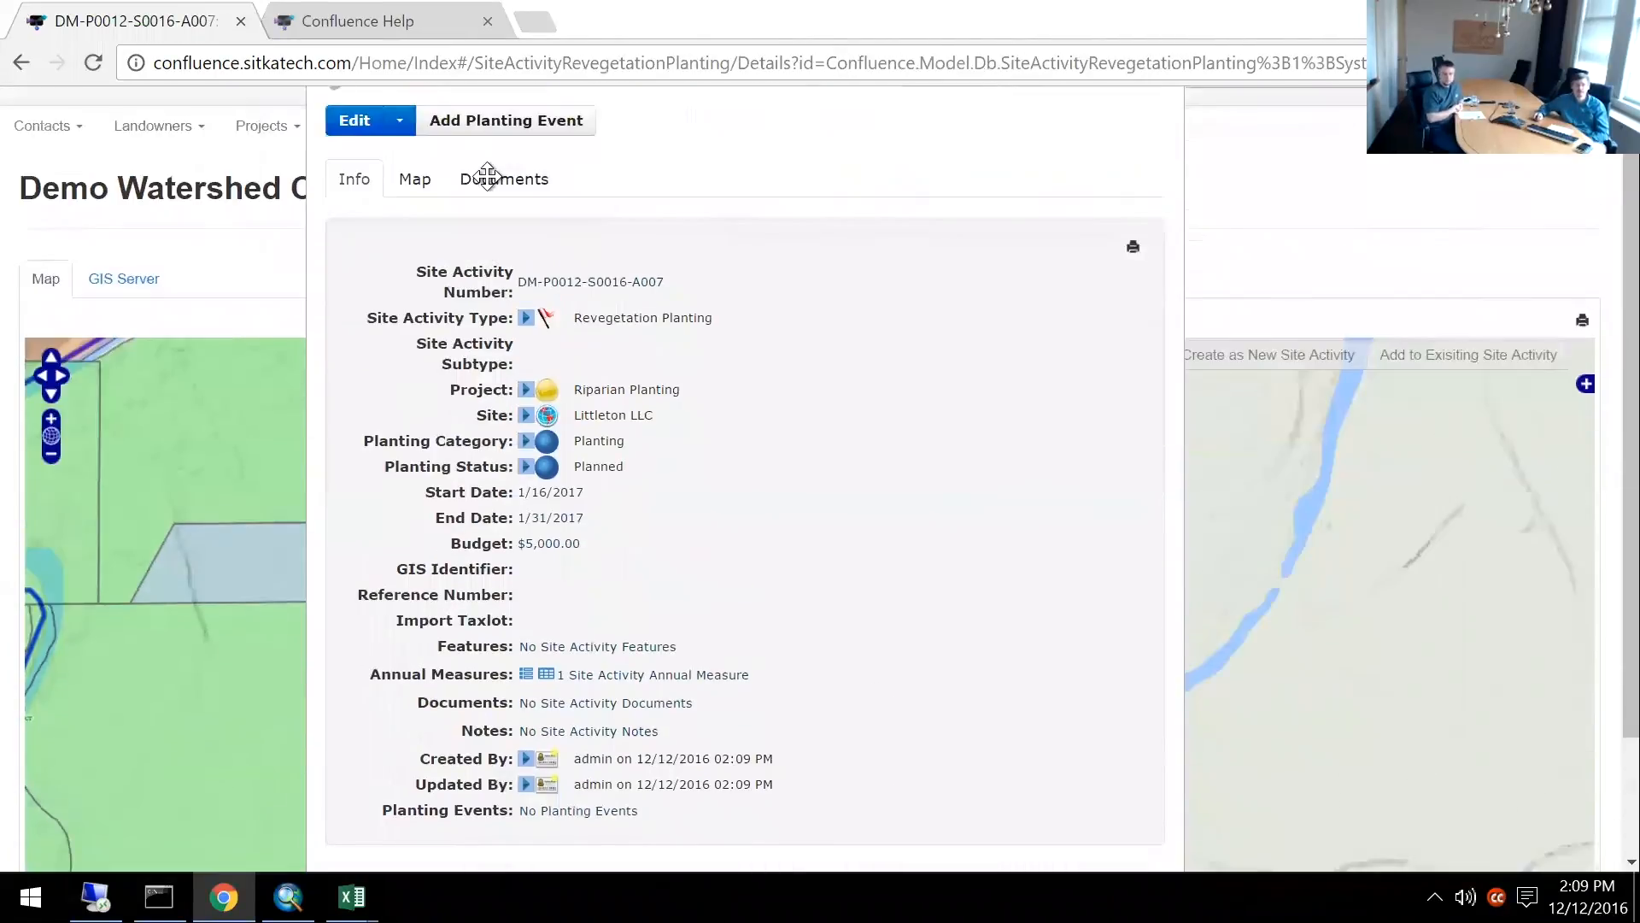
click(415, 218)
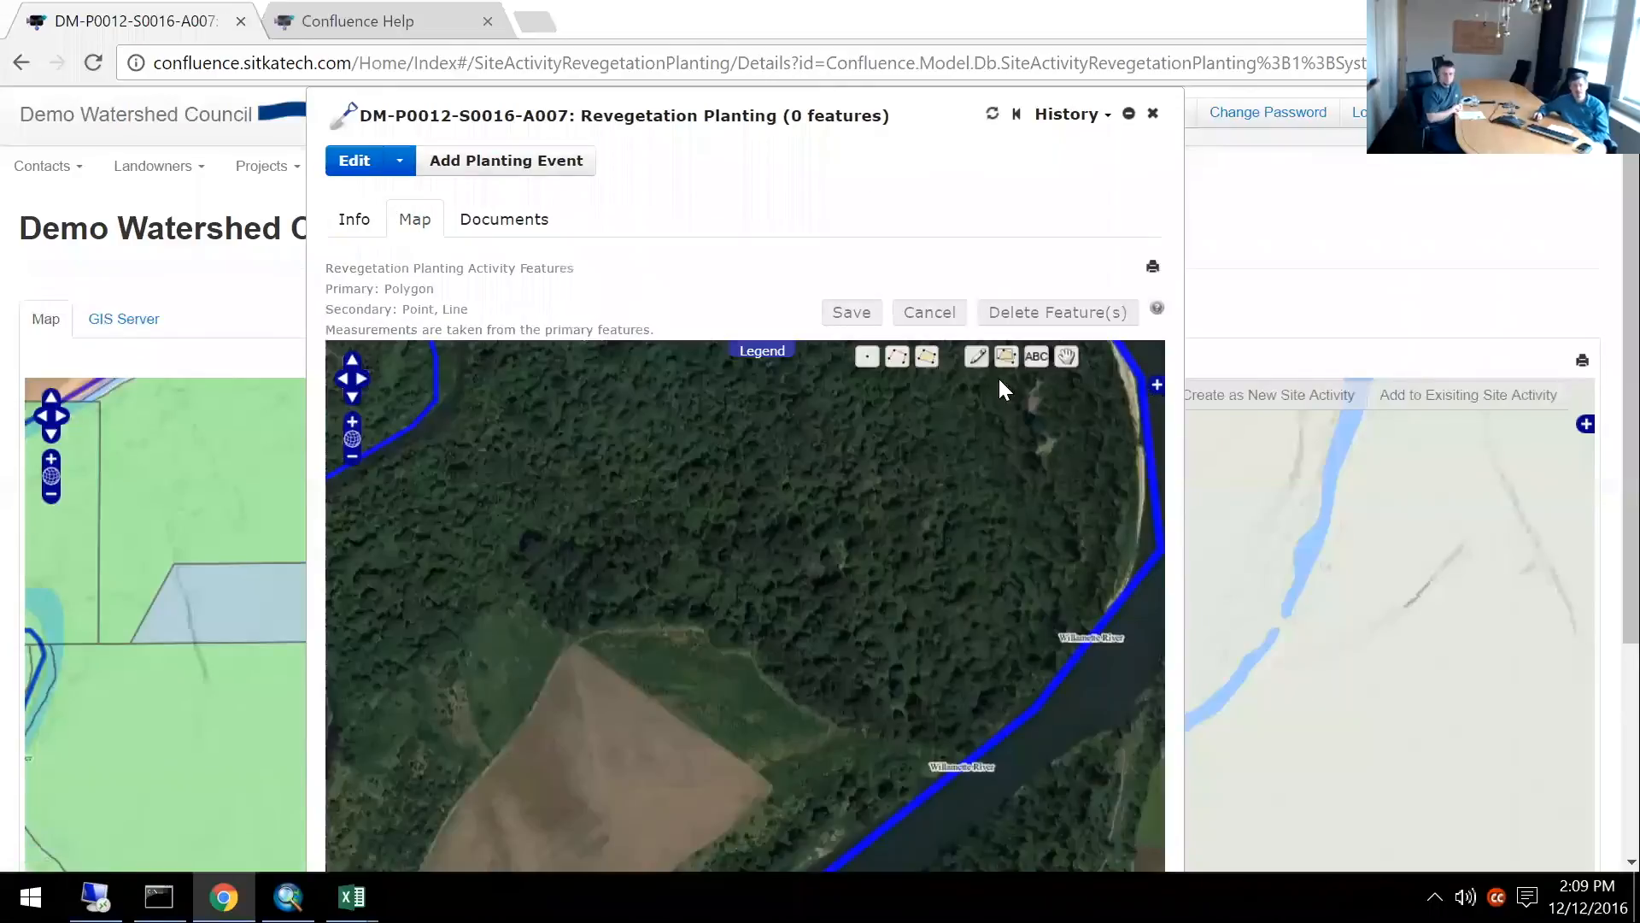
click(1158, 390)
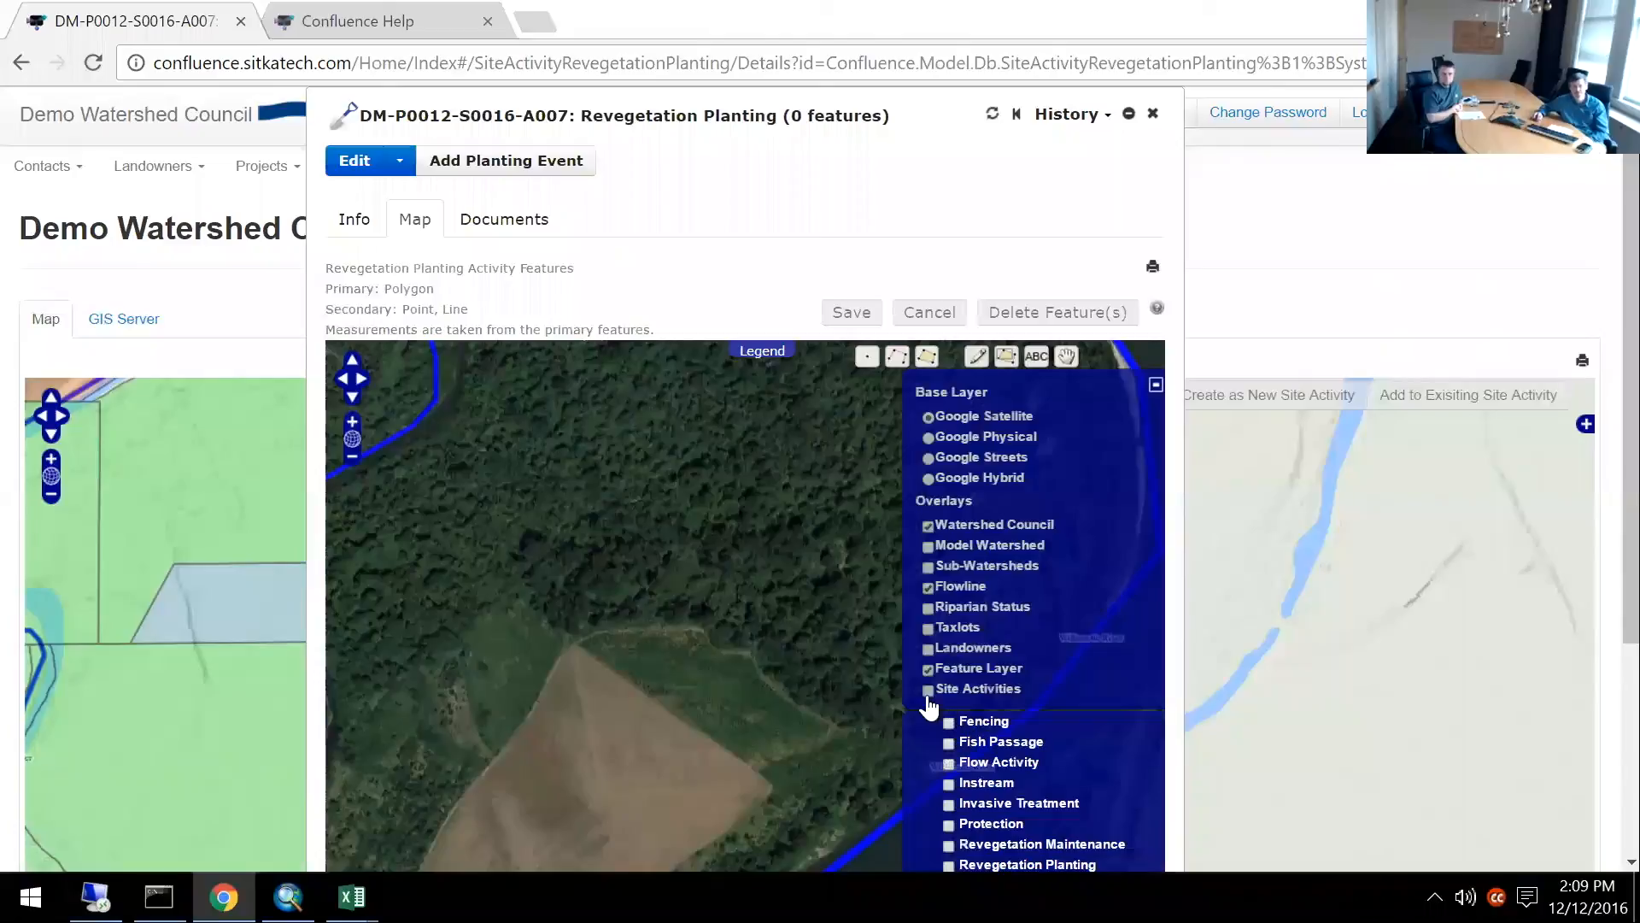
click(928, 691)
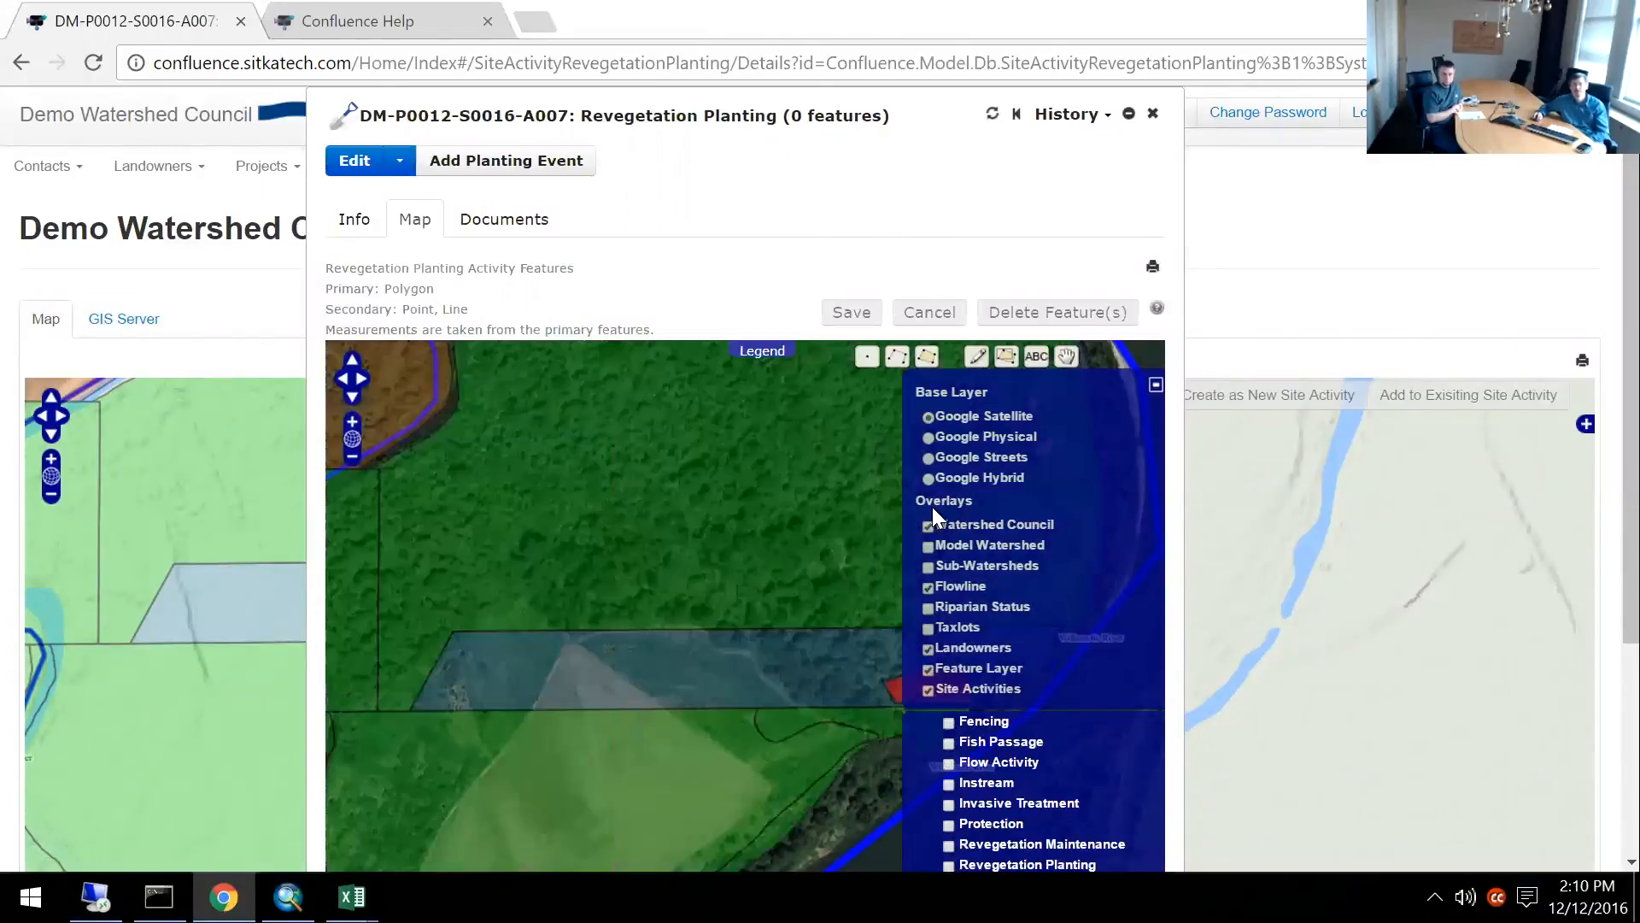
click(1156, 384)
drag(983, 679, 785, 638)
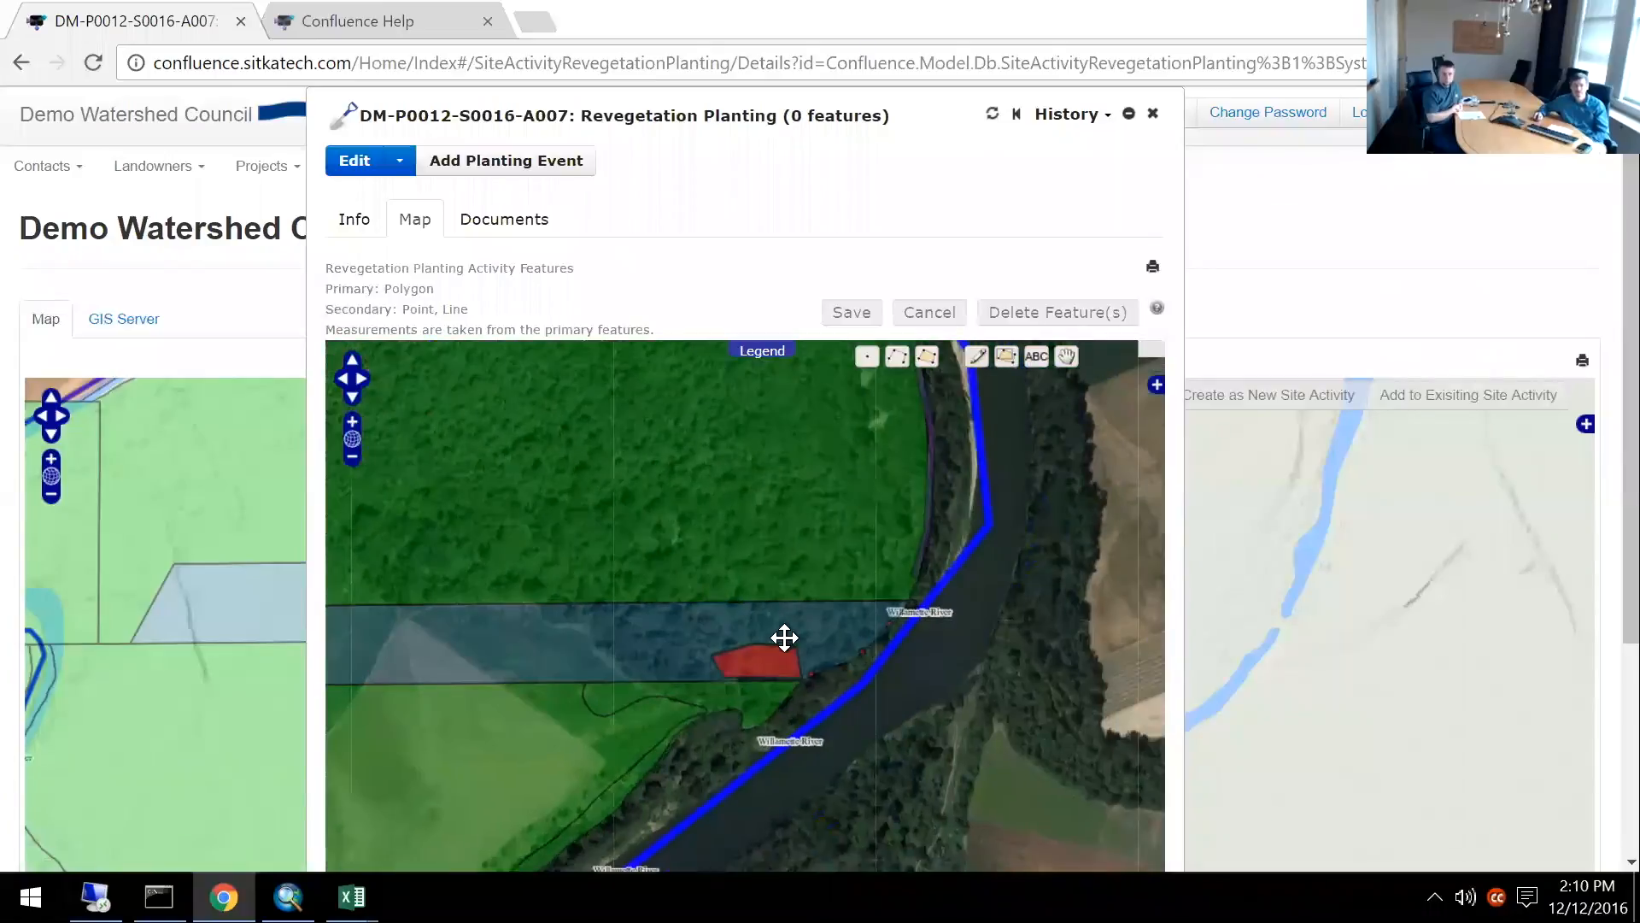
scroll(785, 638, up, 1)
drag(615, 675, 712, 646)
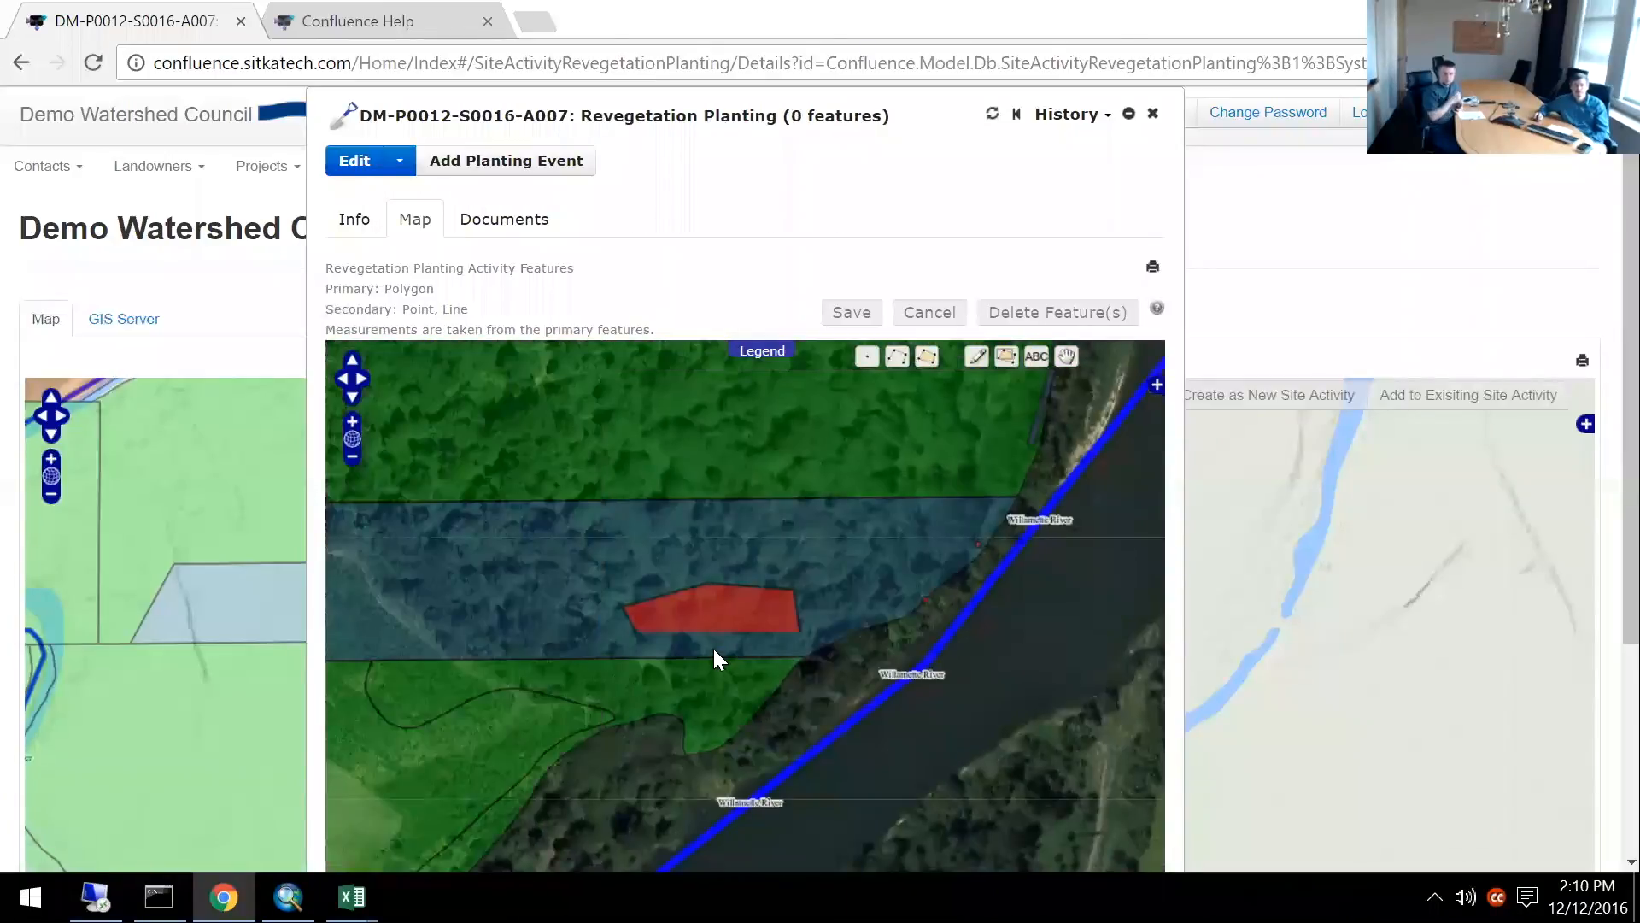
Draw a five-corner planting polygon over the river end of the Littleton taxlot, enclosing the red preparation area, and save it.
click(927, 356)
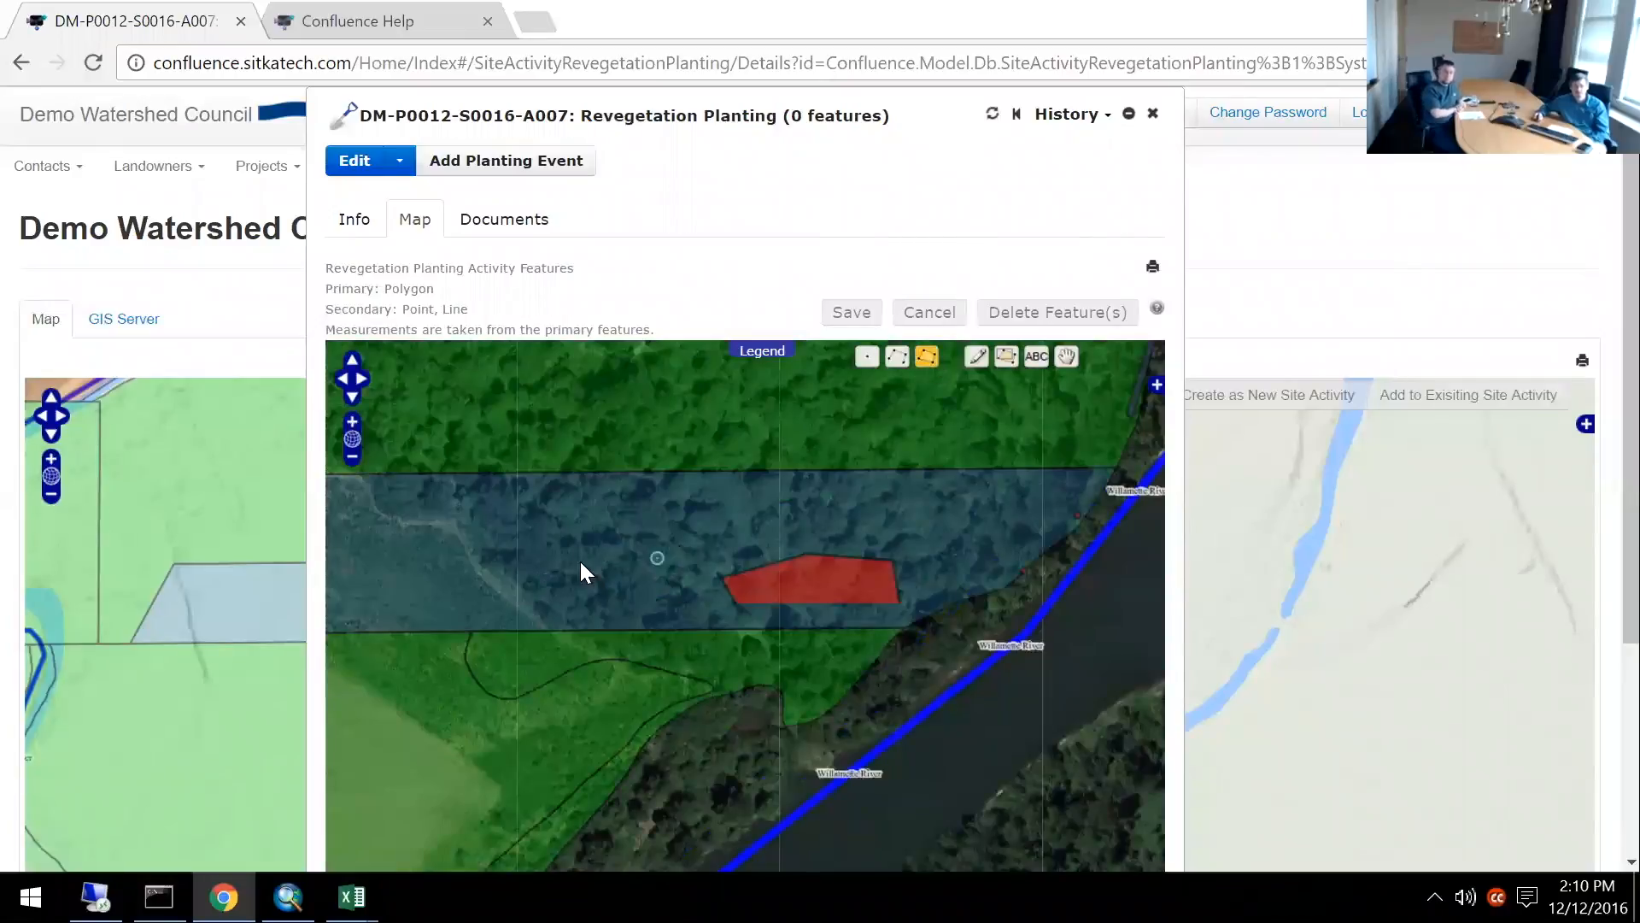
click(526, 472)
click(1108, 469)
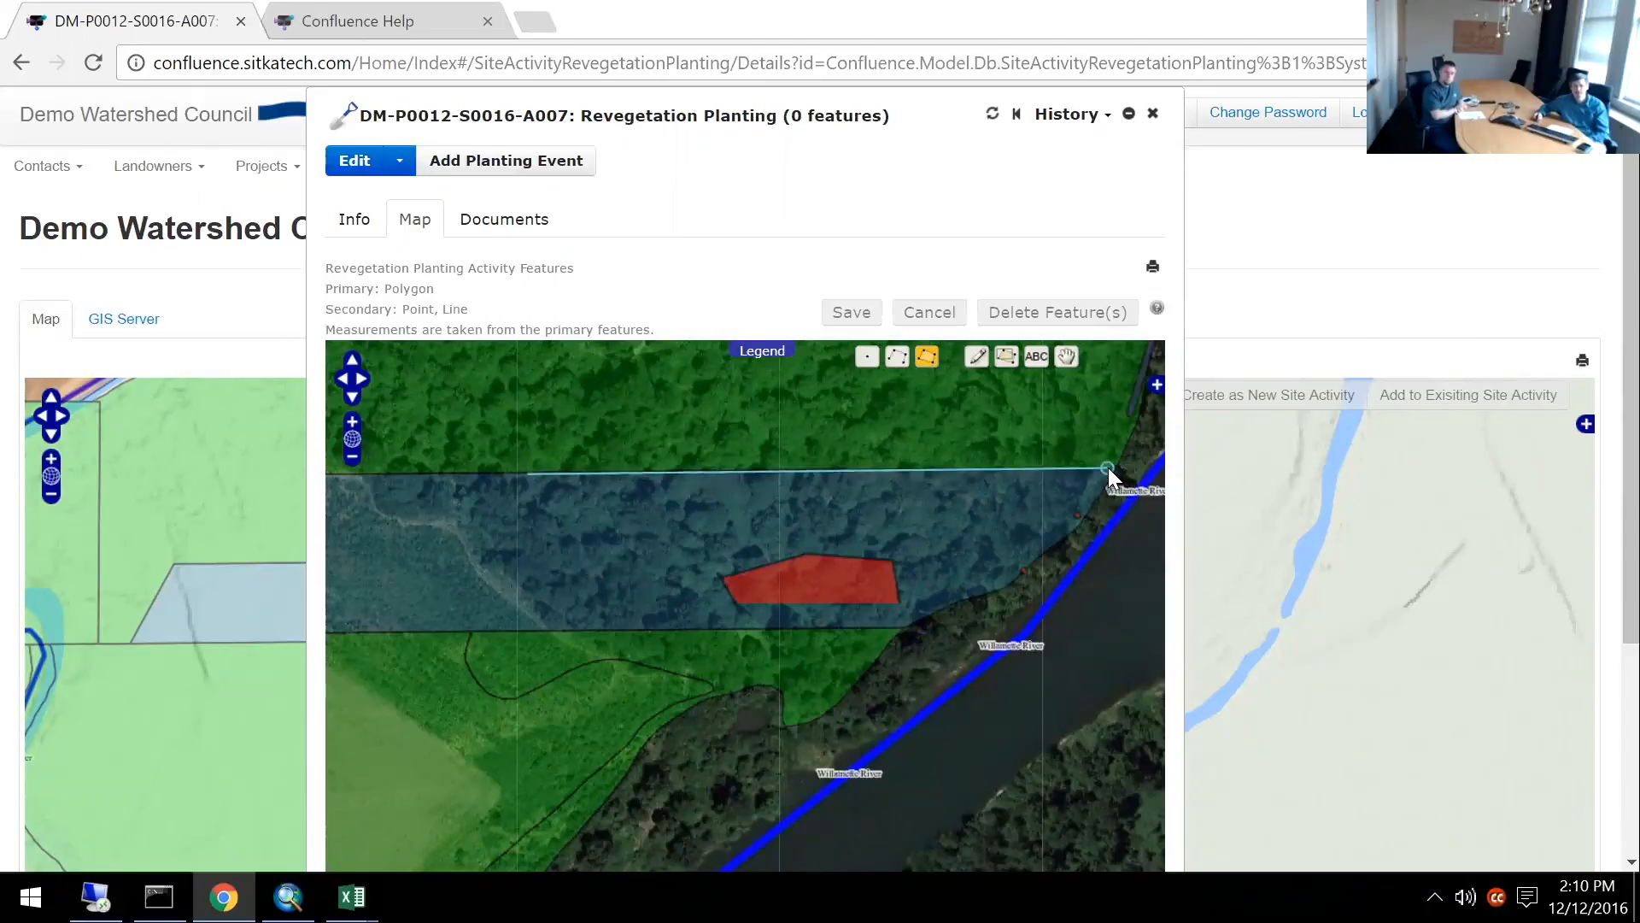
click(1037, 562)
click(902, 626)
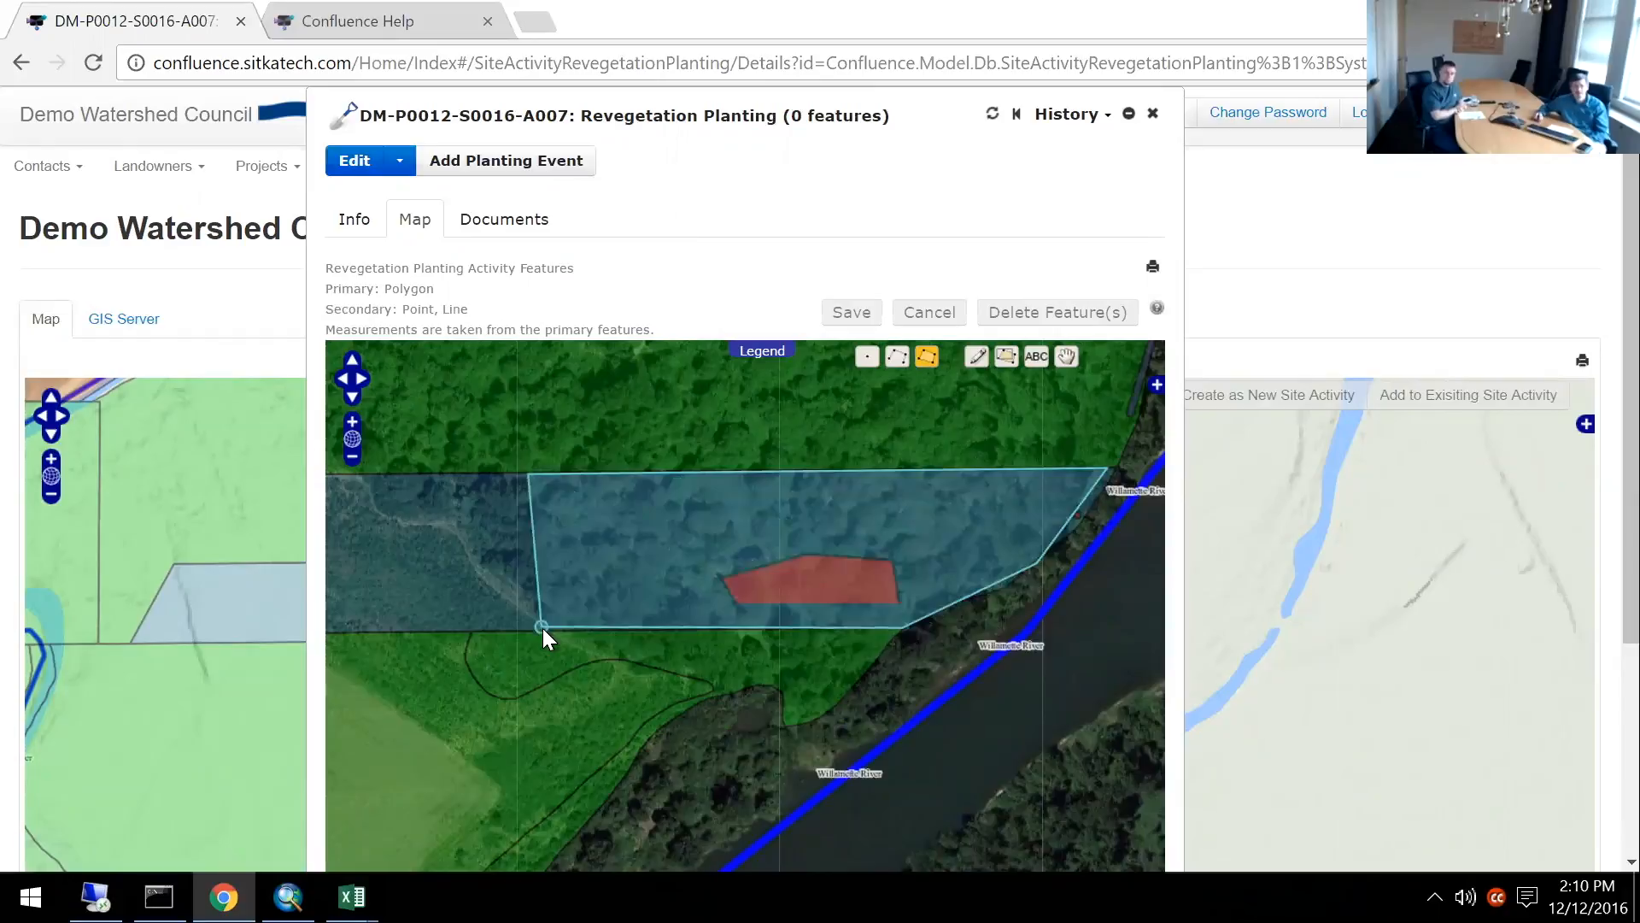
double_click(545, 628)
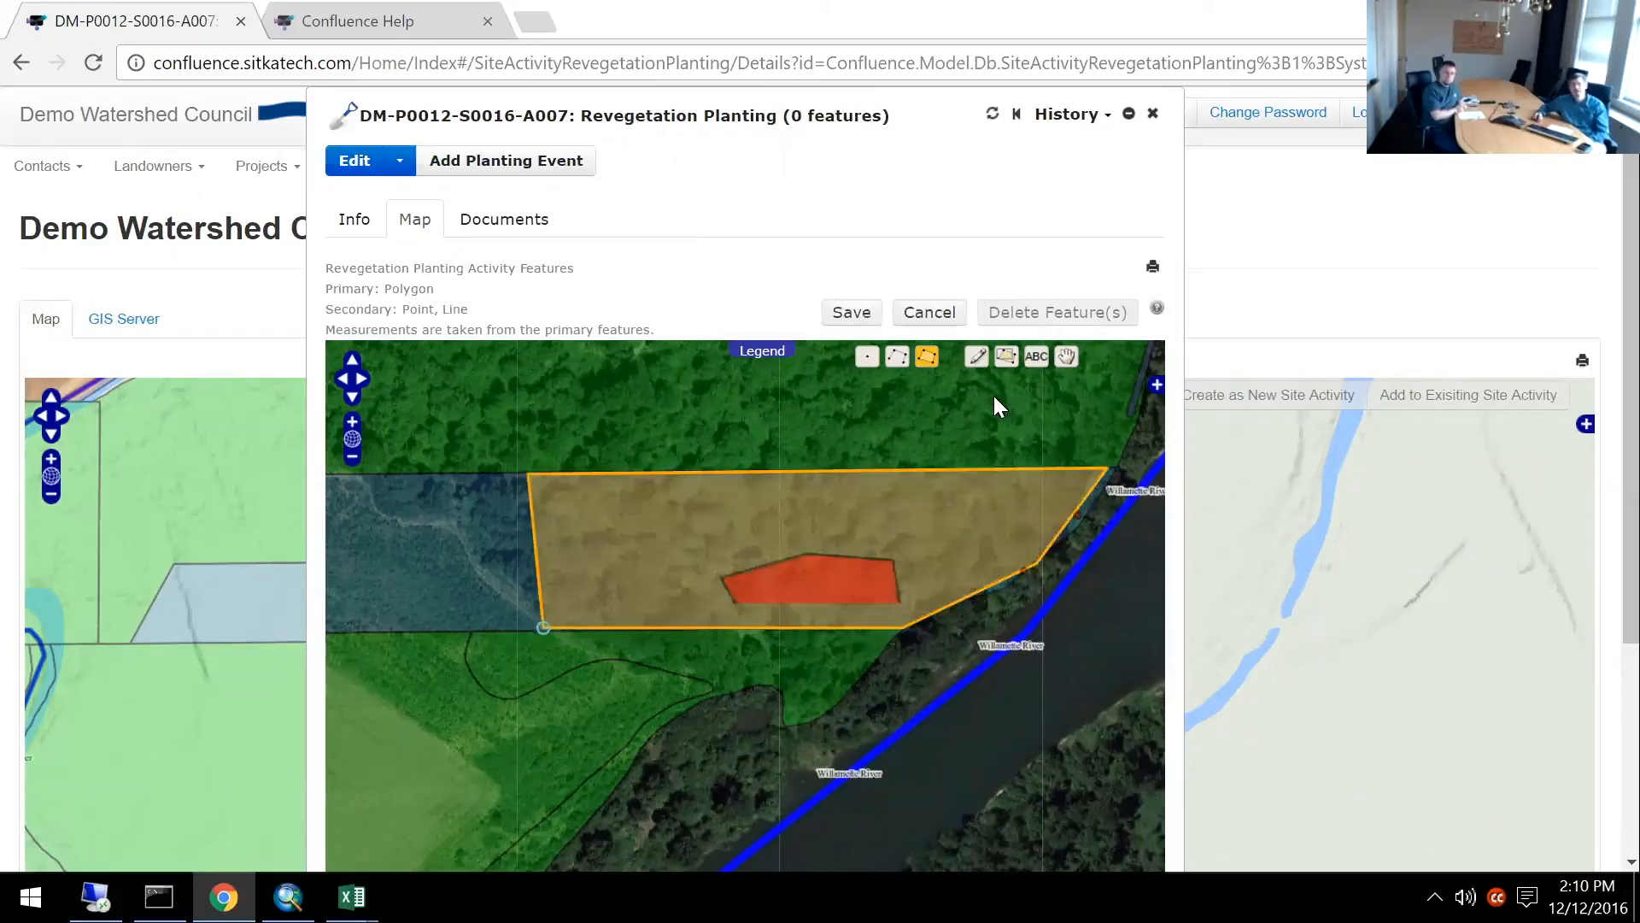
click(849, 313)
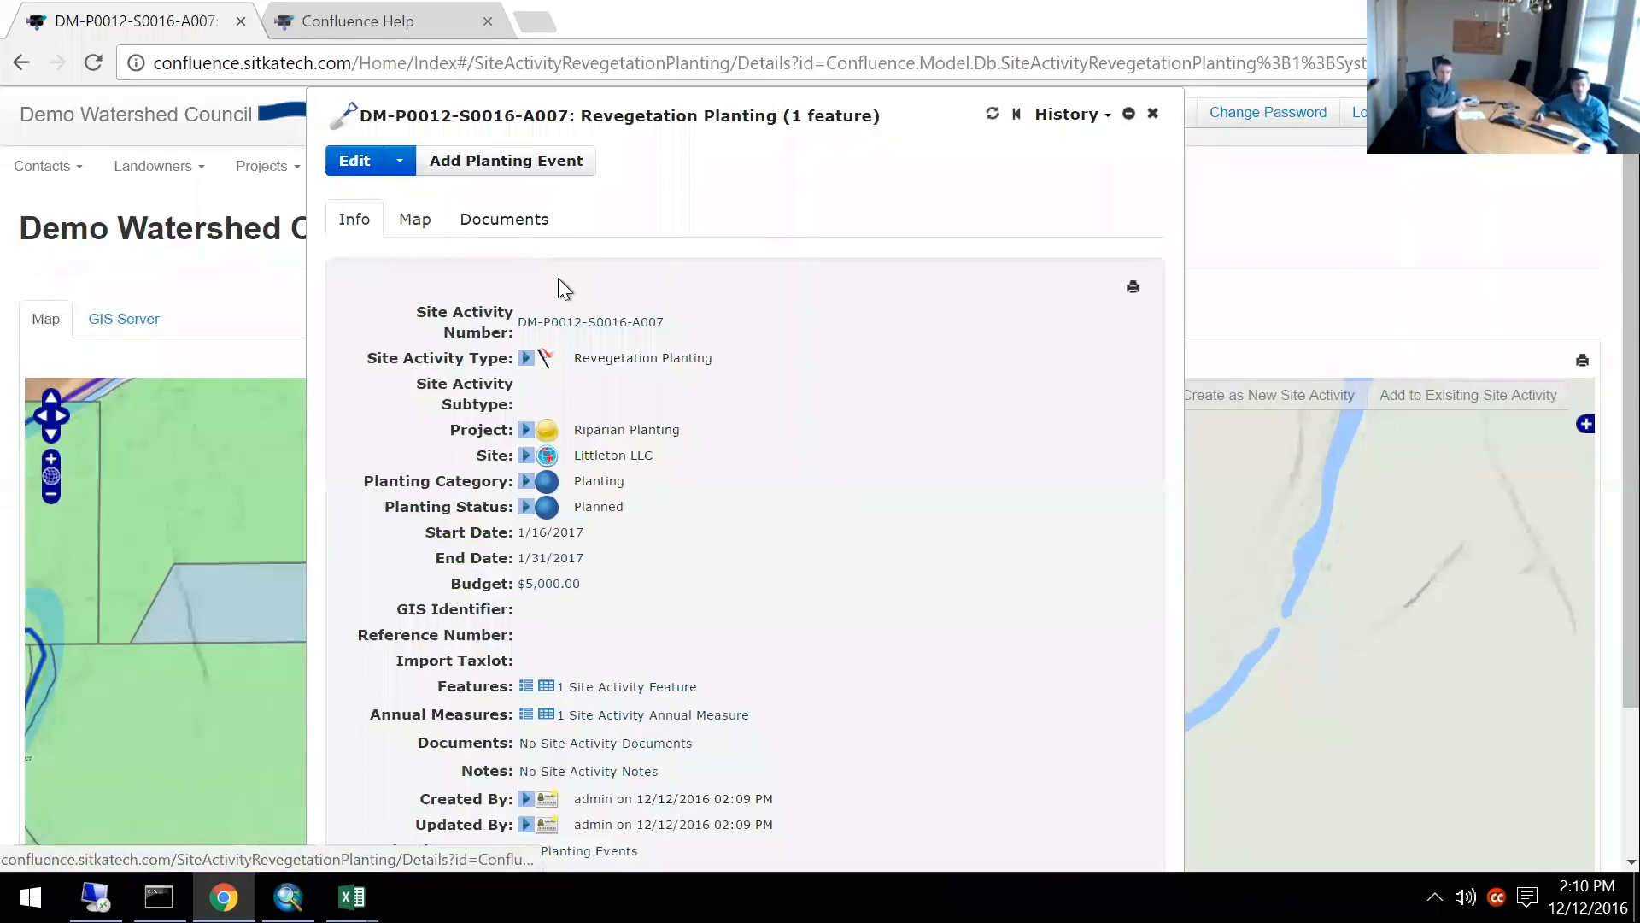
Review the planting record's lists of annual measures and site activity features.
scroll(733, 654, down, 2)
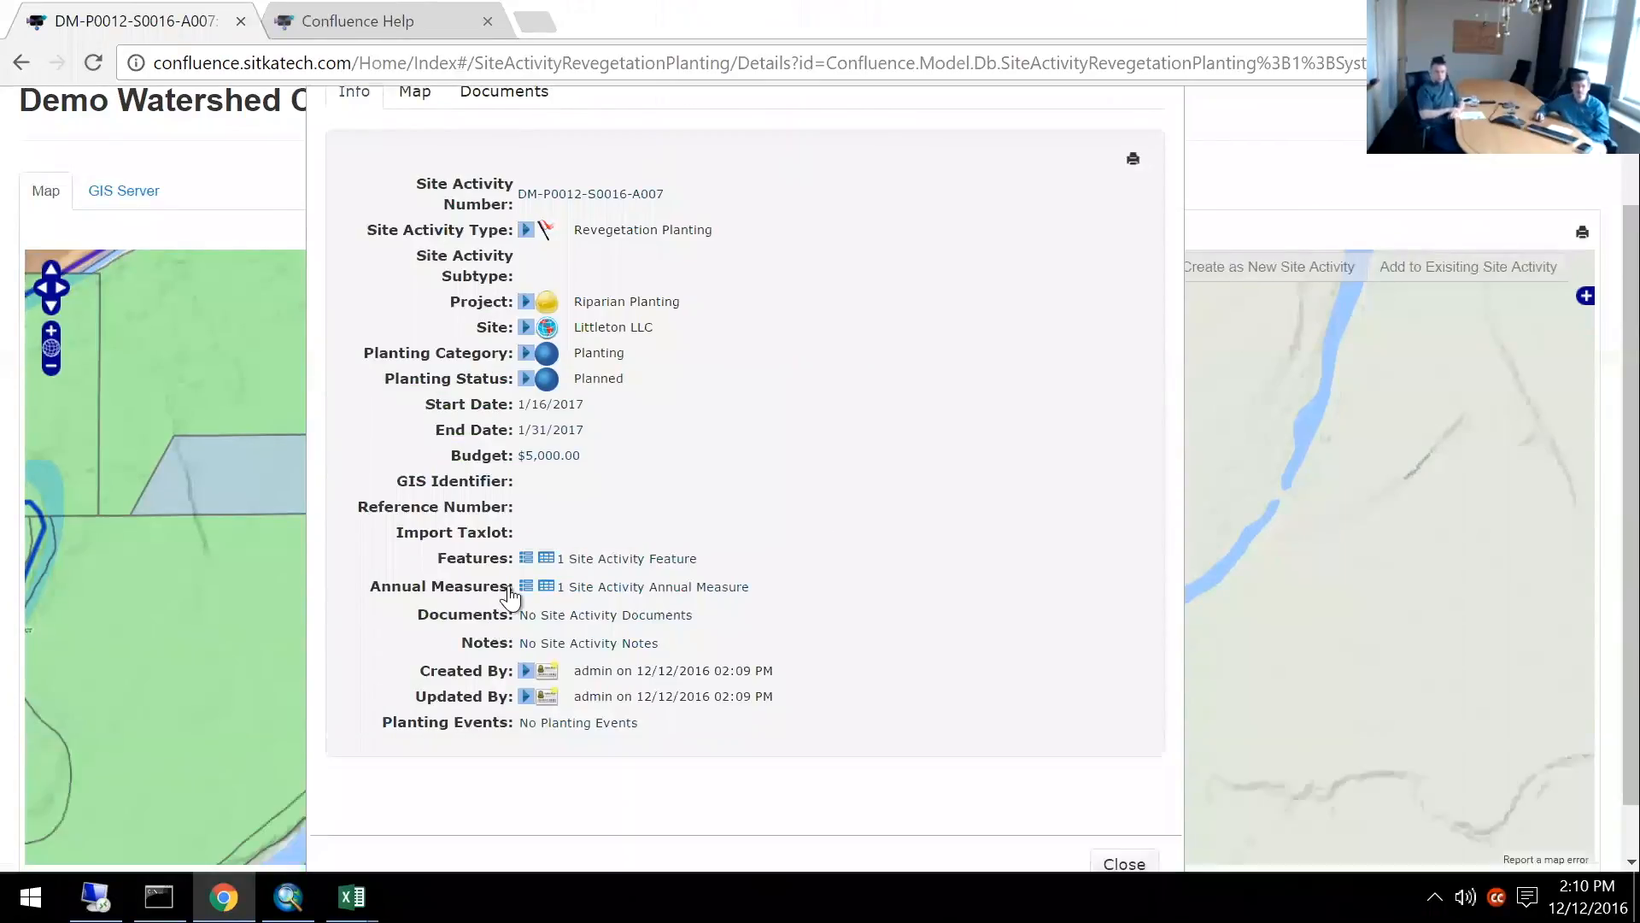
click(526, 587)
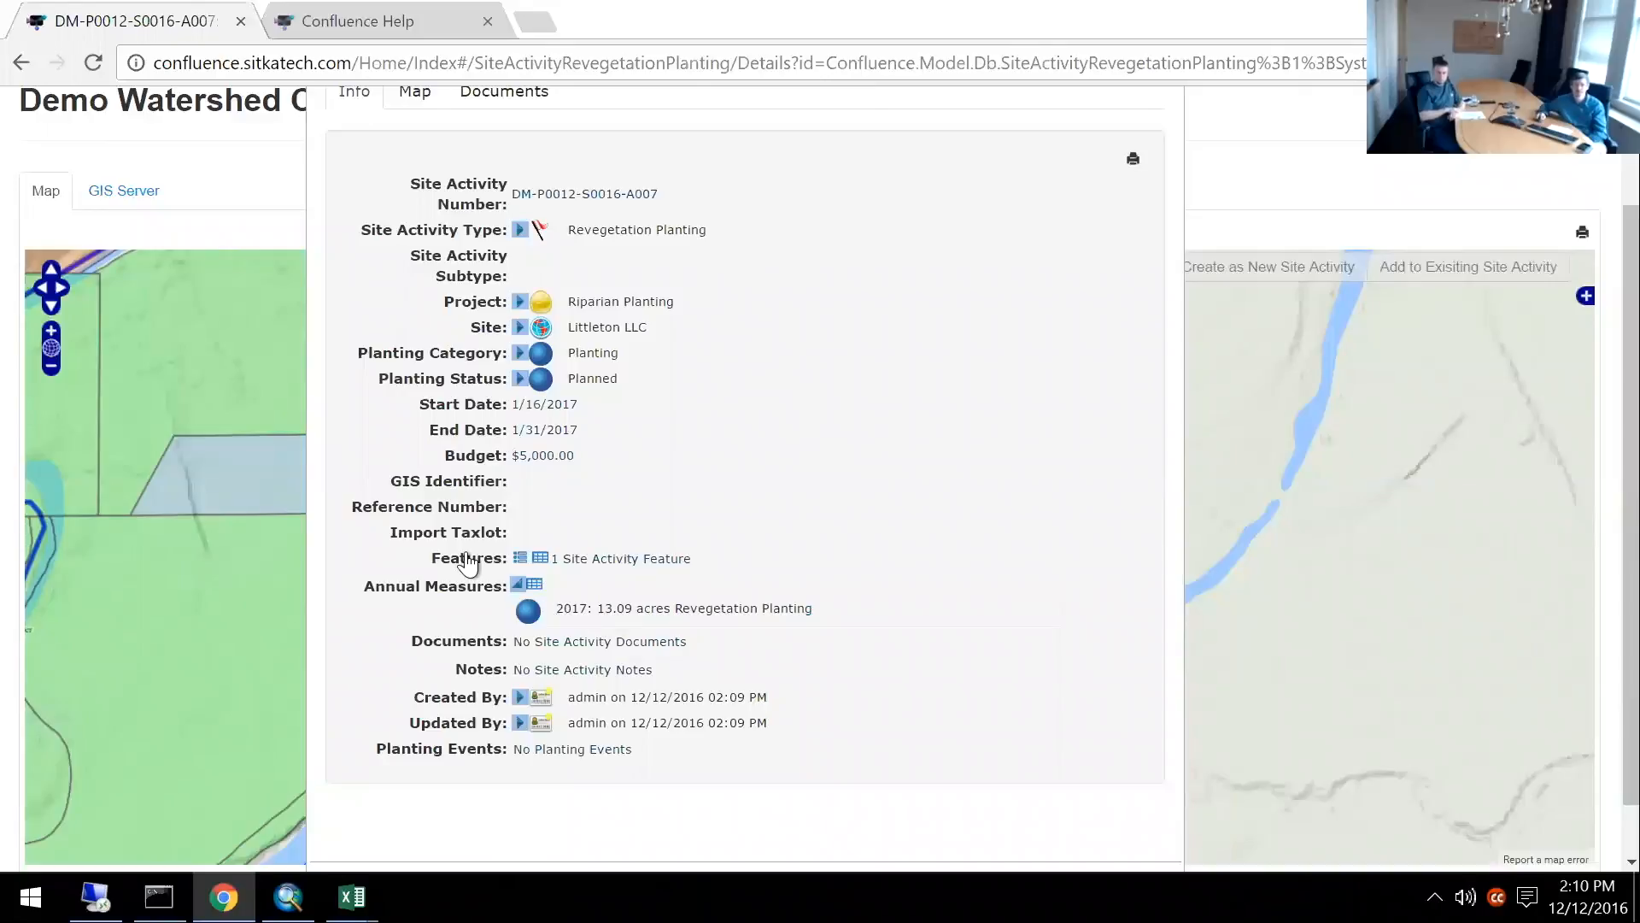
click(519, 558)
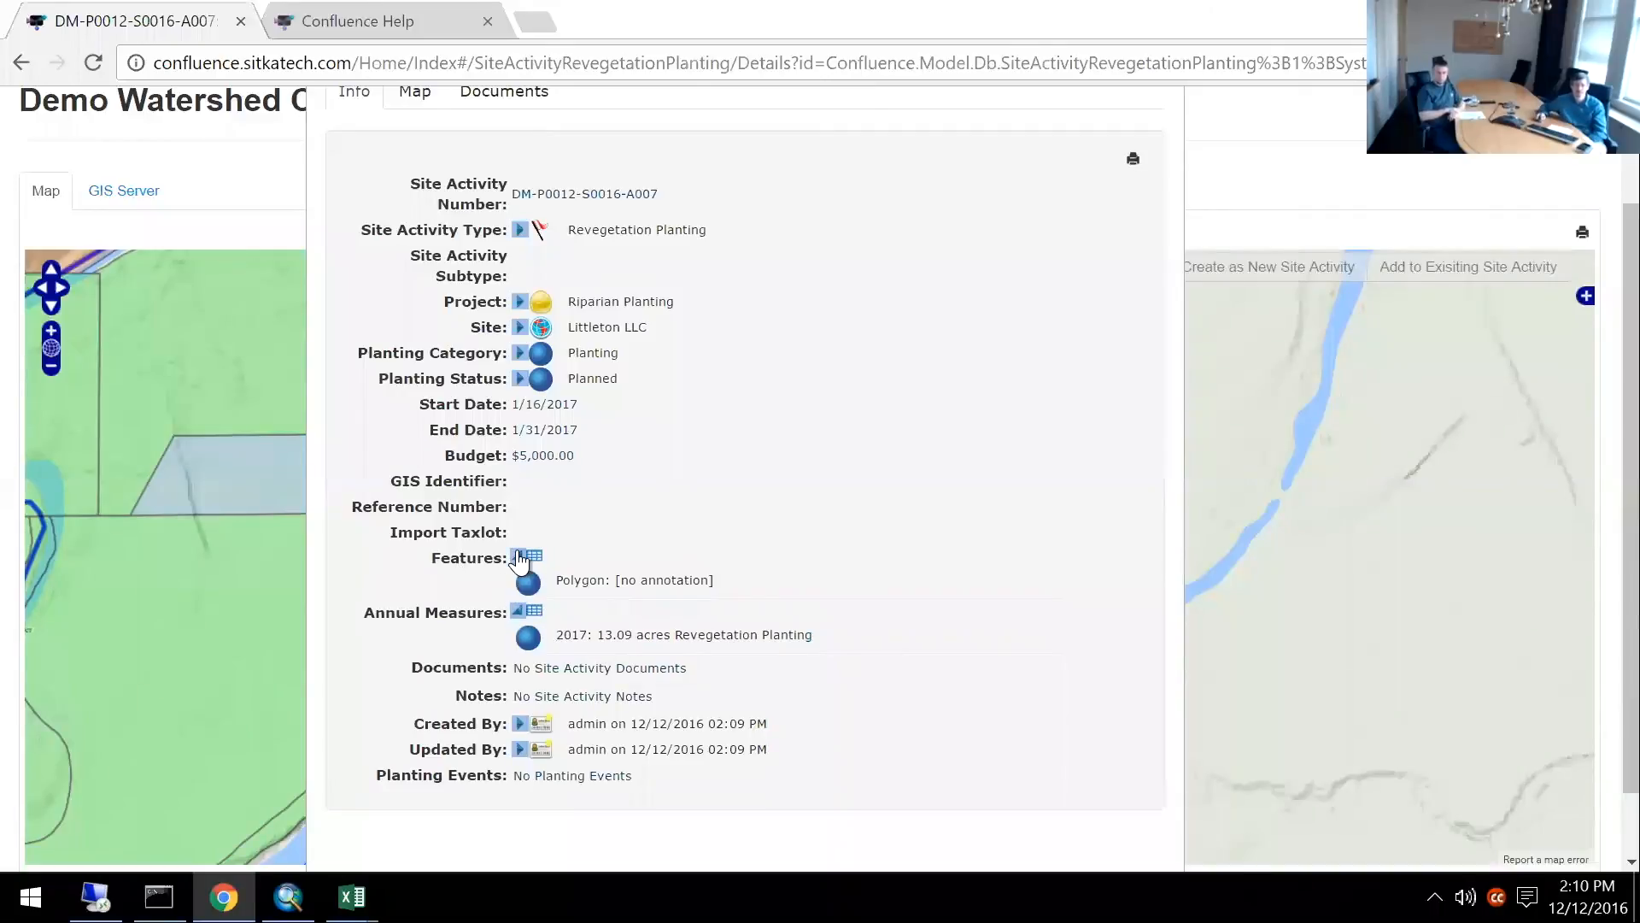
click(519, 557)
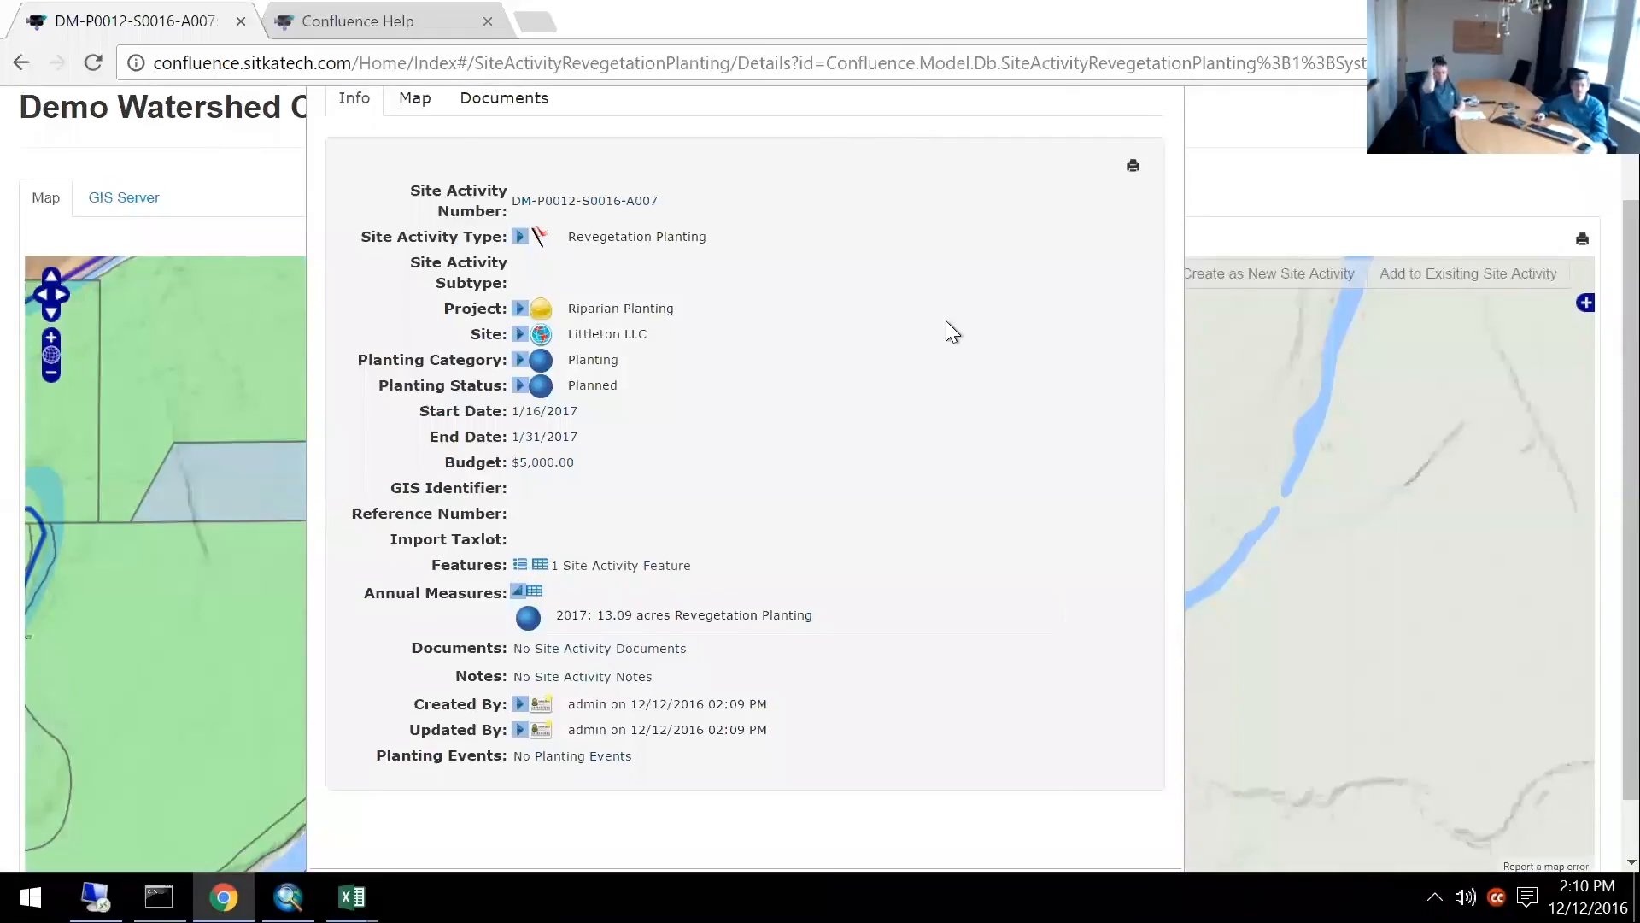
Start extending the revegetation planting site activity and set the extension's start date to 01/15/2018.
scroll(945, 320, up, 2)
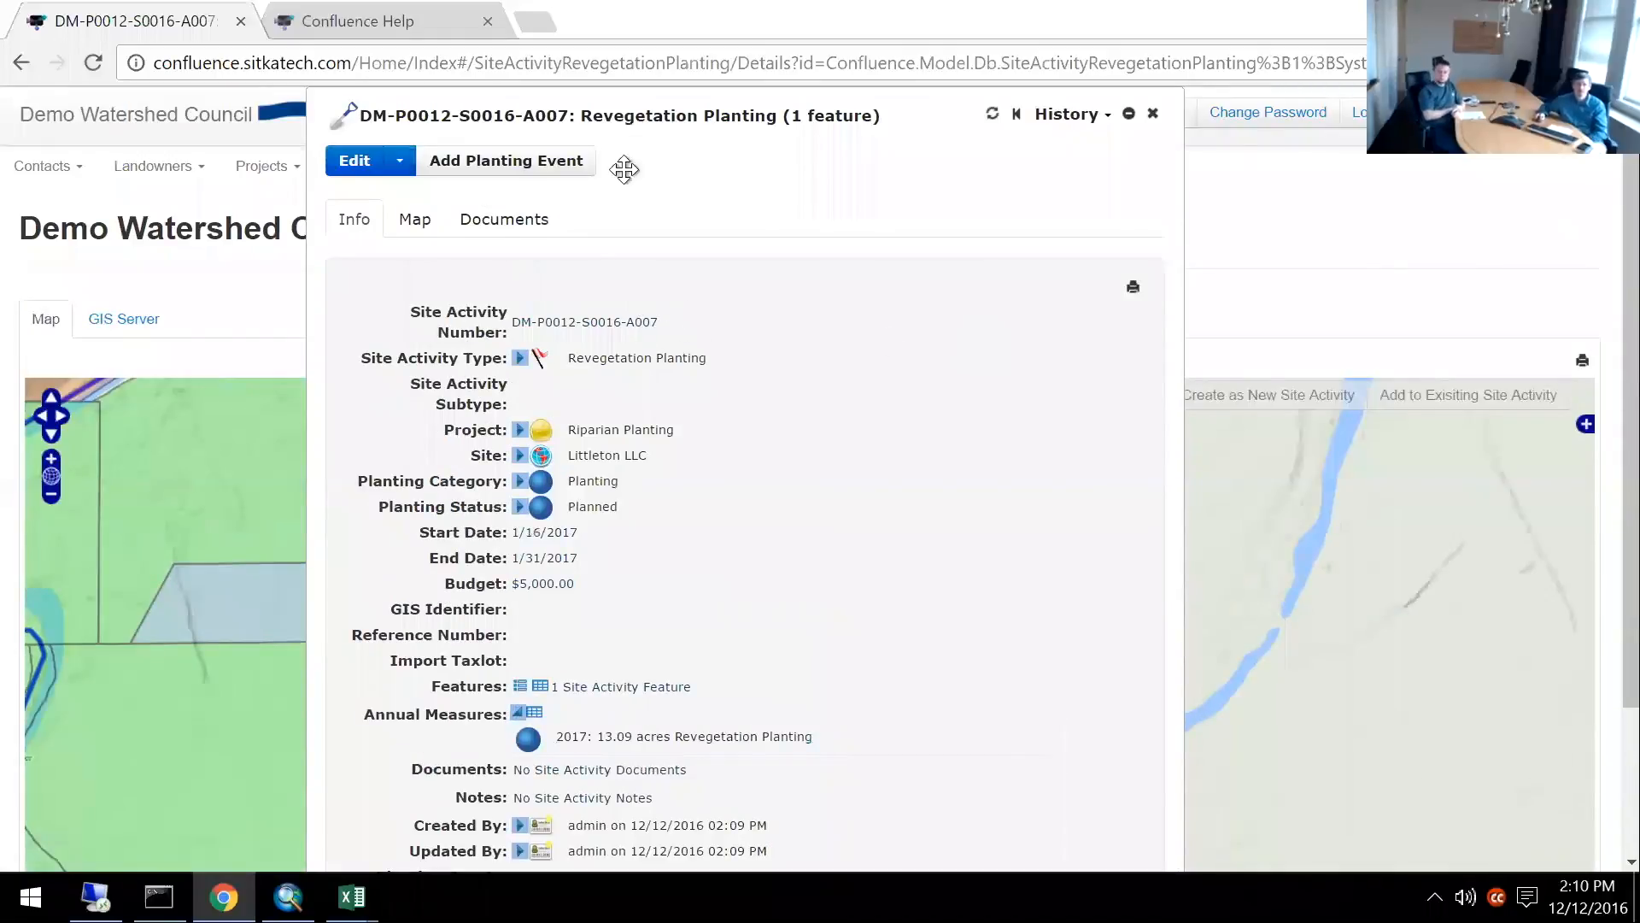
click(402, 164)
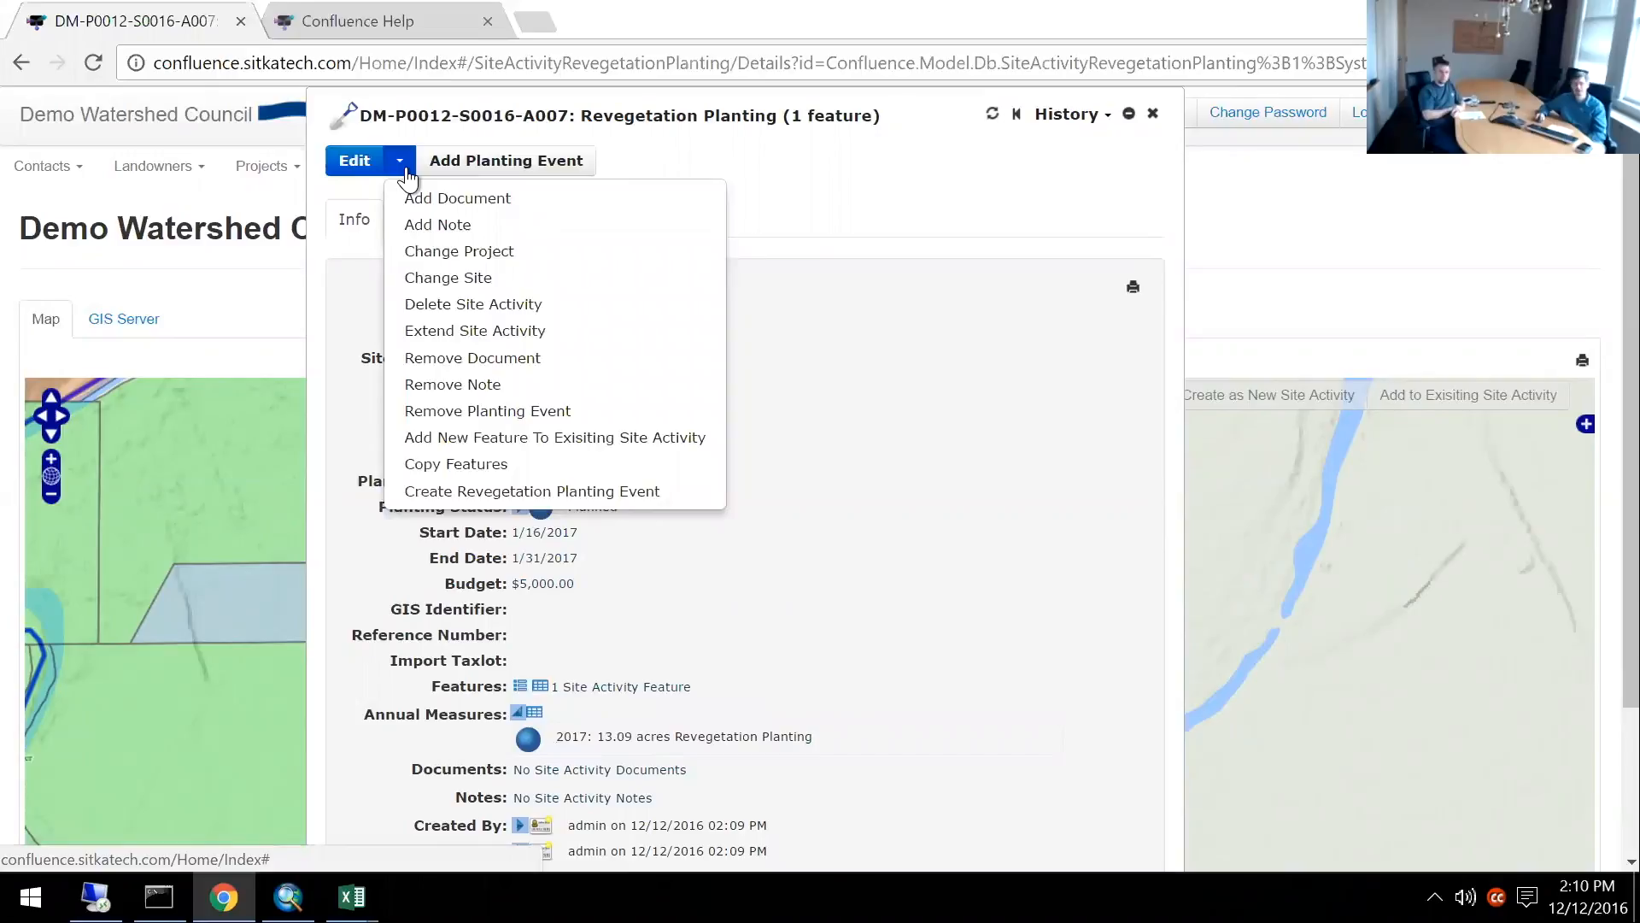
click(531, 331)
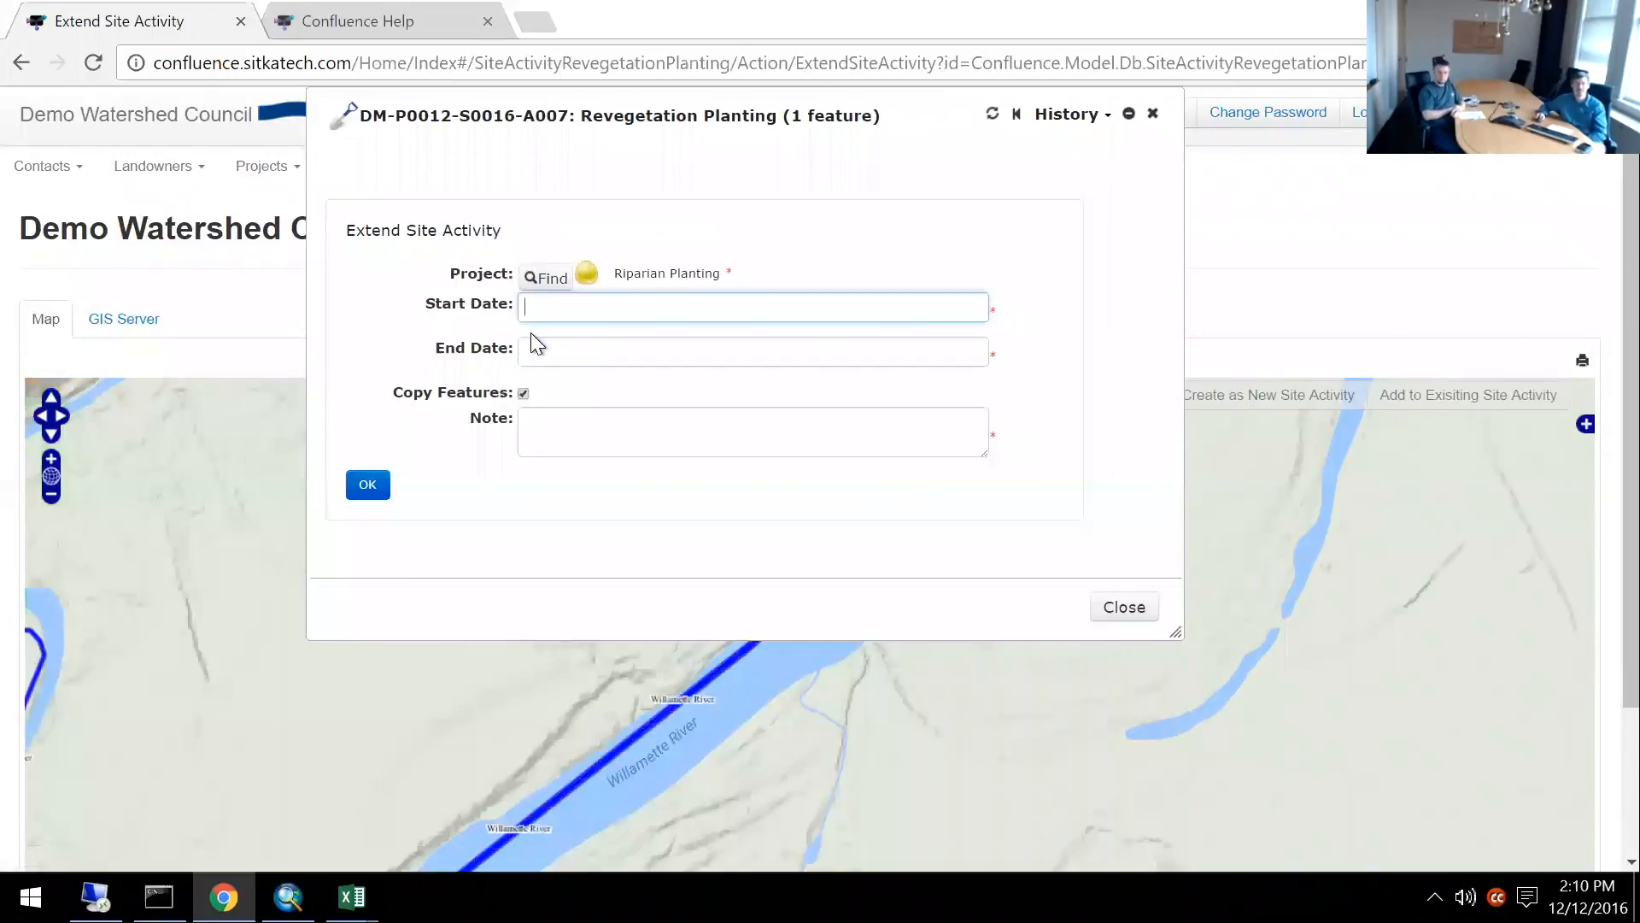
click(603, 305)
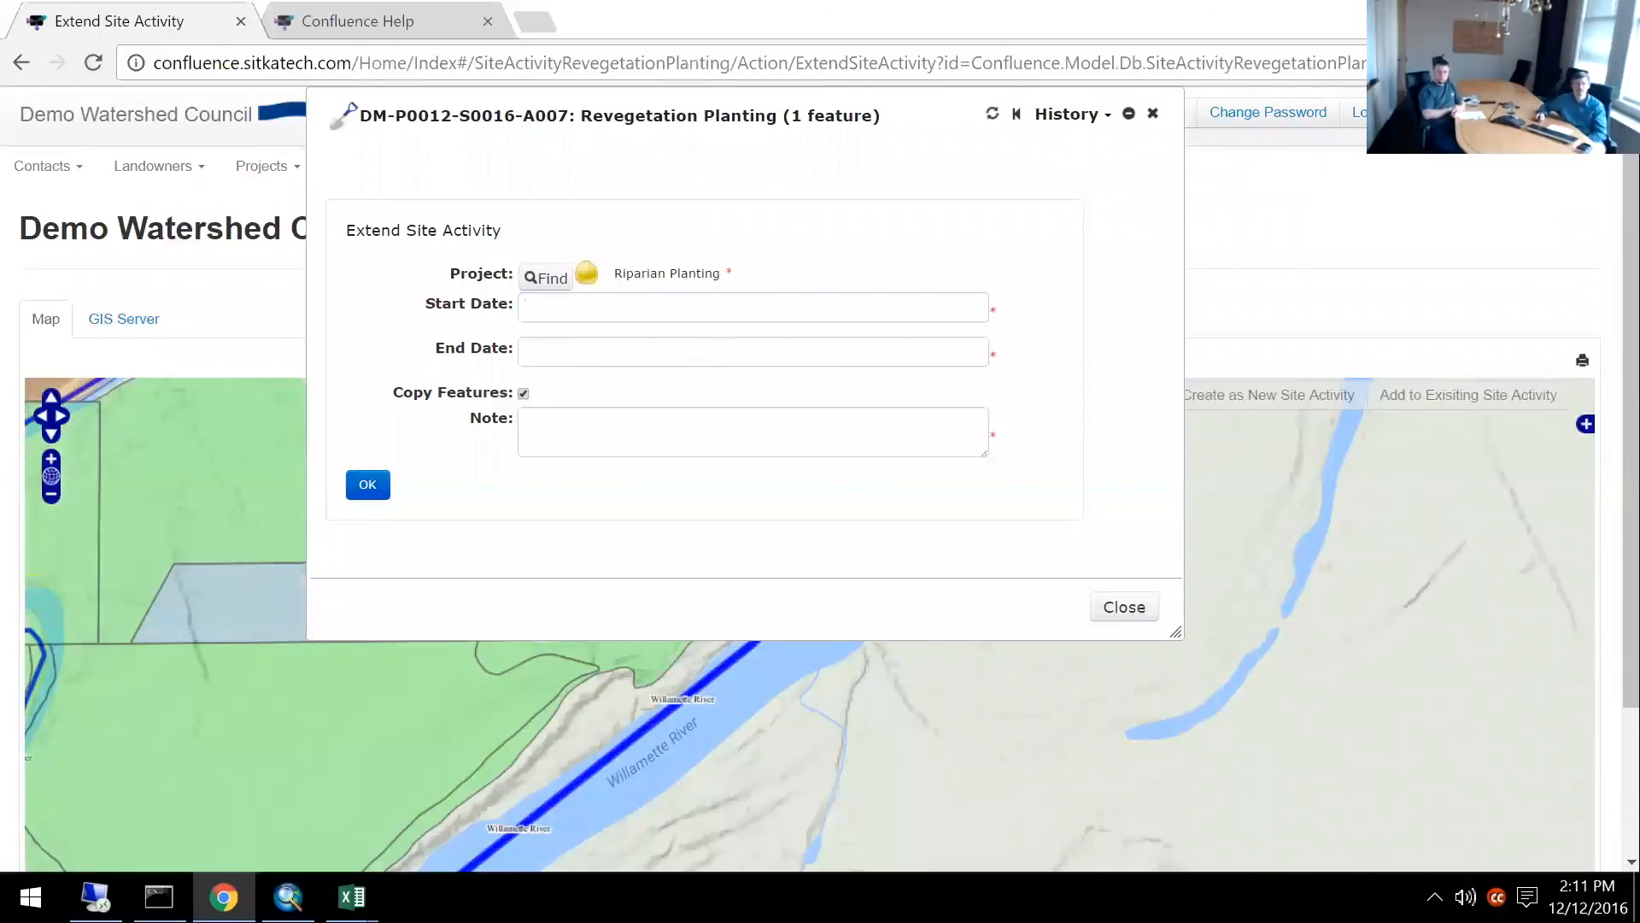
click(774, 345)
click(774, 345)
click(774, 344)
click(774, 344)
click(774, 344)
click(774, 344)
click(774, 345)
click(774, 345)
click(774, 345)
click(774, 345)
click(774, 344)
click(773, 344)
click(774, 344)
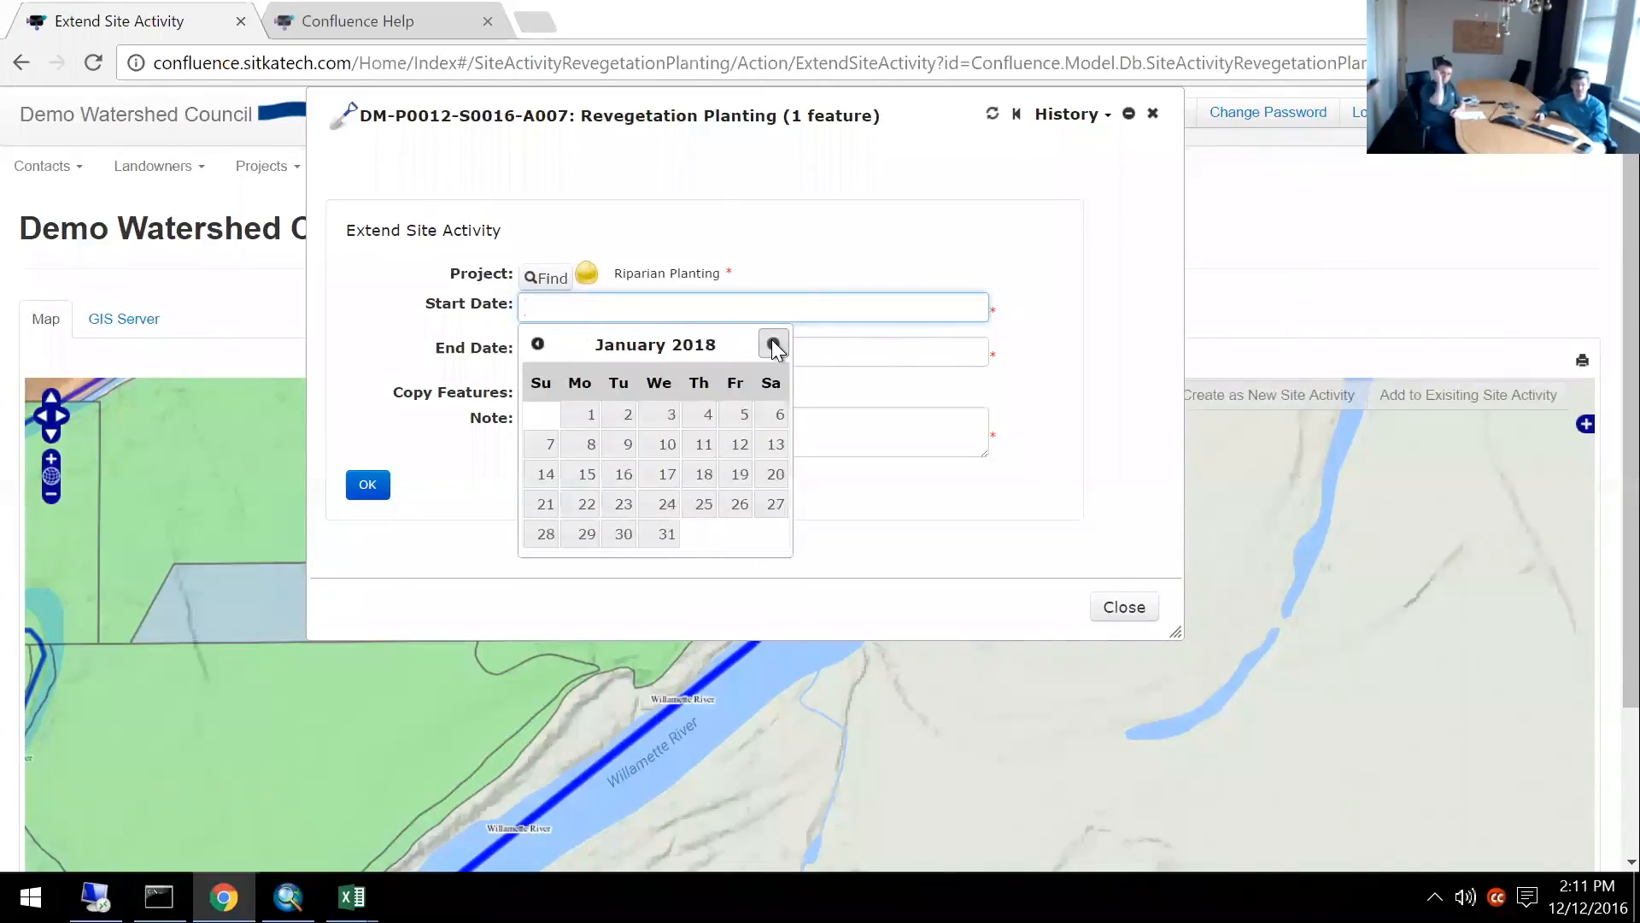
click(585, 475)
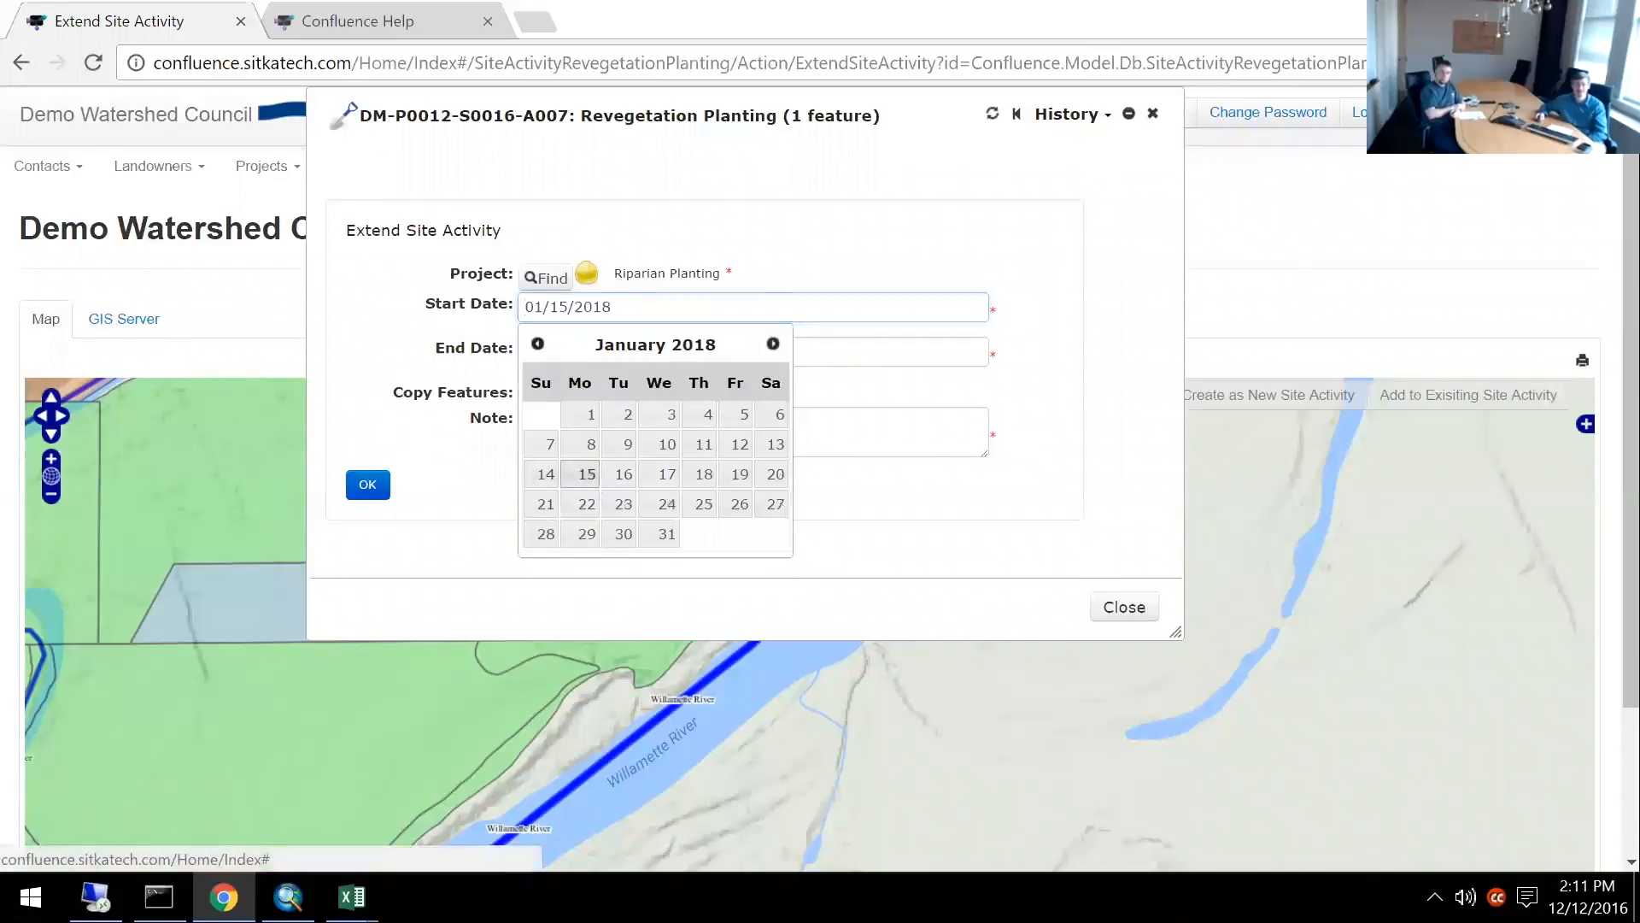
Set the extension's end date to 01/31/2018.
key(Tab)
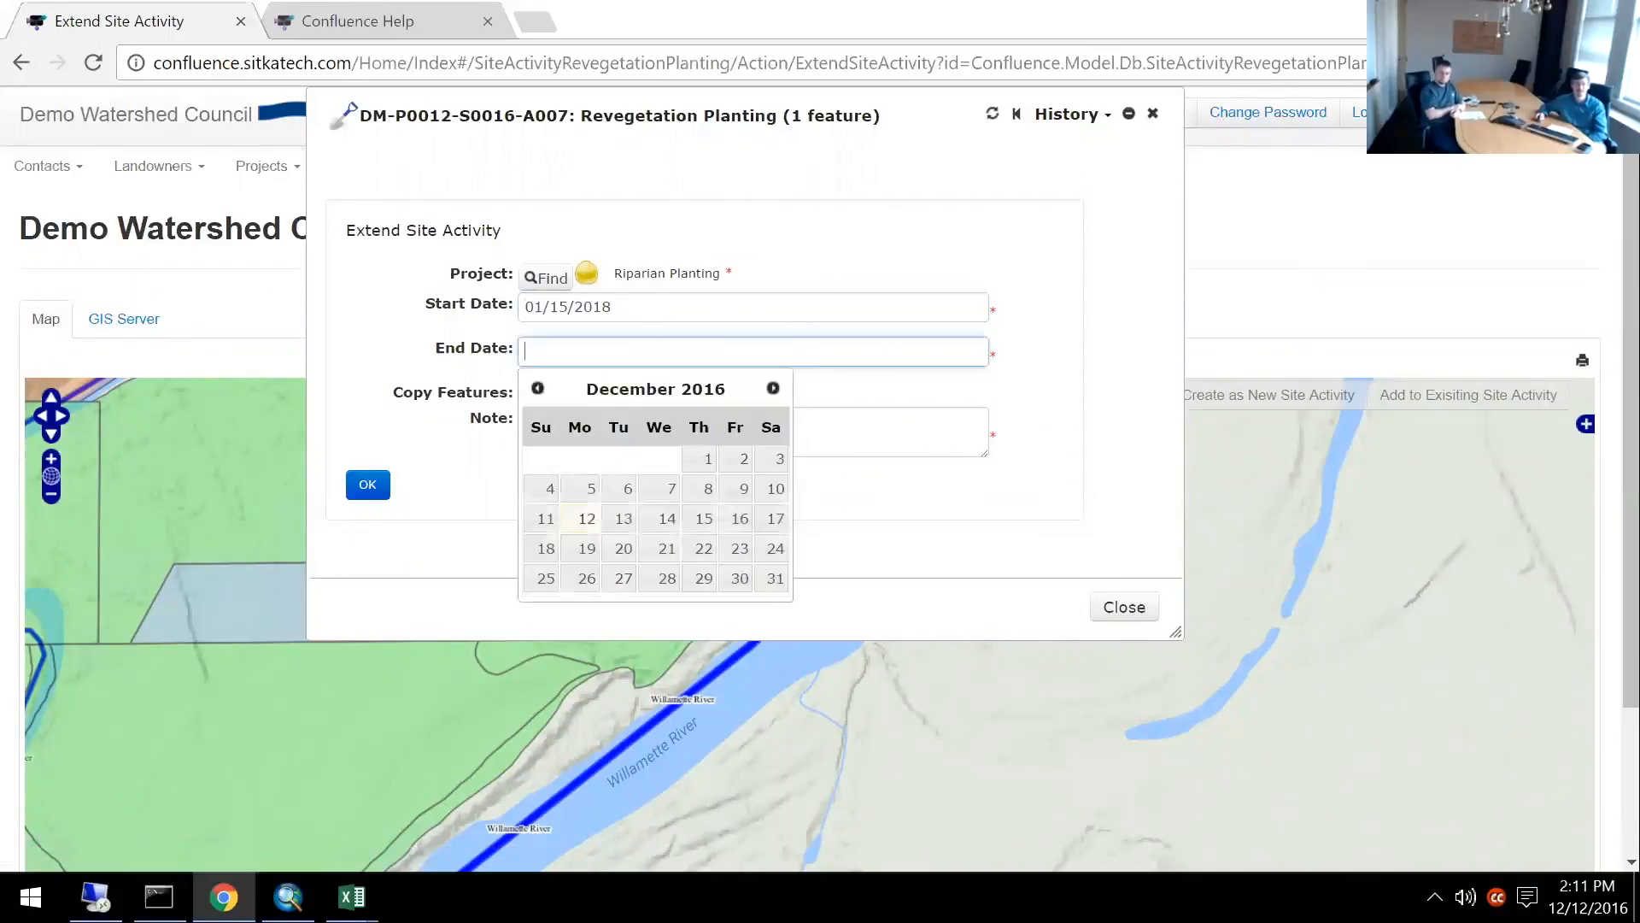
click(774, 388)
click(773, 388)
click(774, 387)
click(774, 388)
click(774, 388)
click(774, 387)
click(774, 388)
click(774, 388)
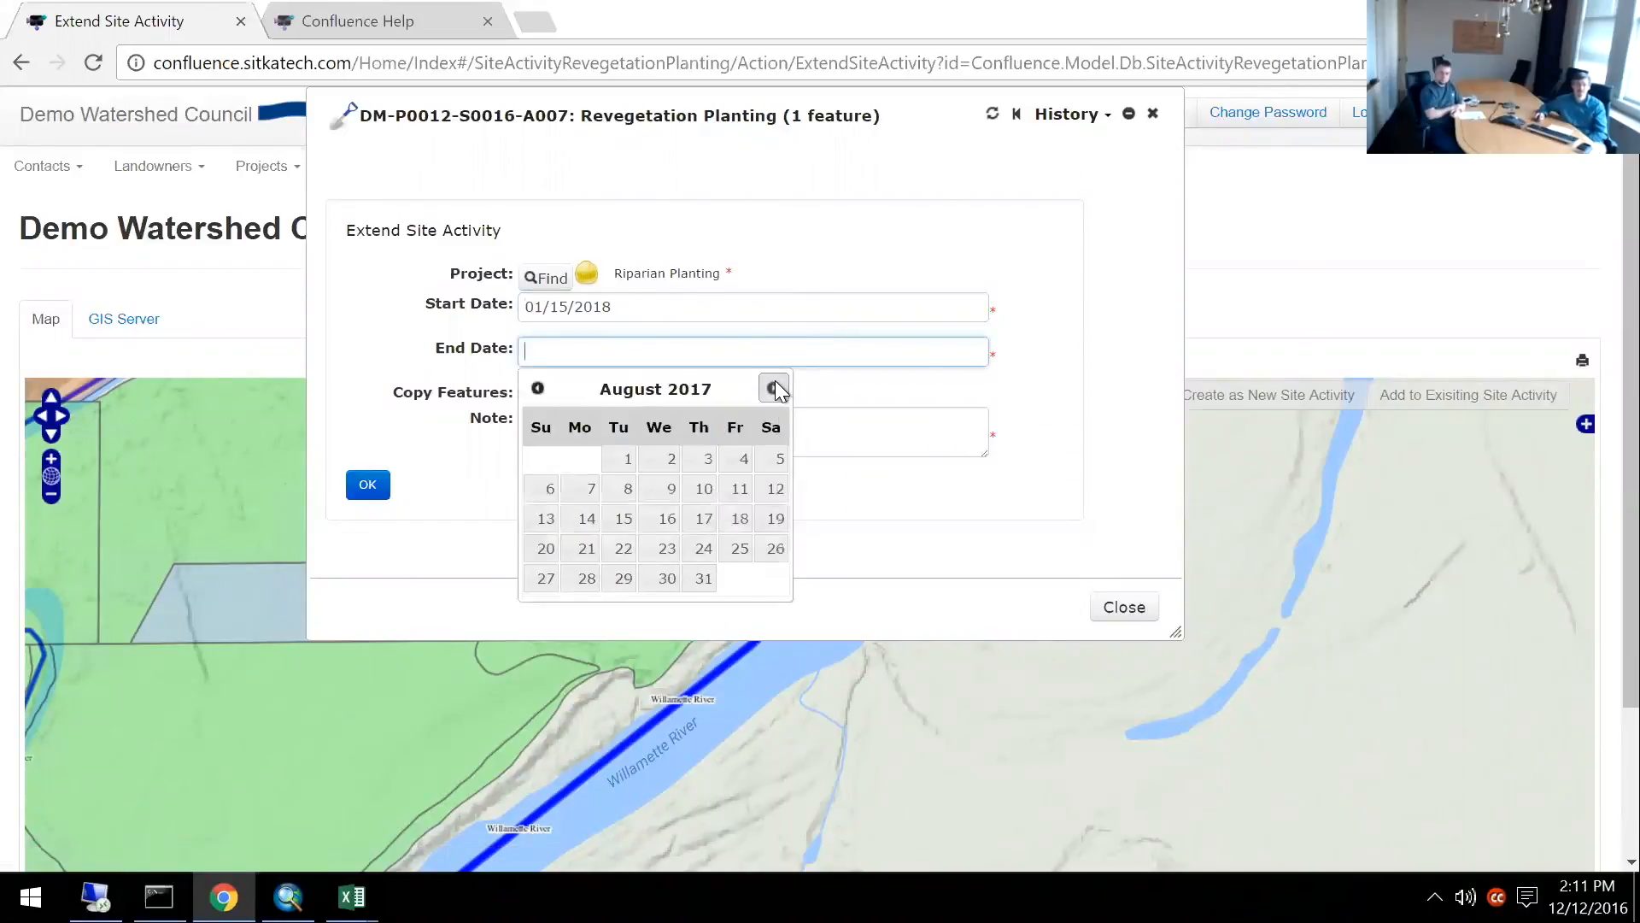
click(774, 388)
click(774, 388)
click(774, 388)
click(774, 388)
click(774, 388)
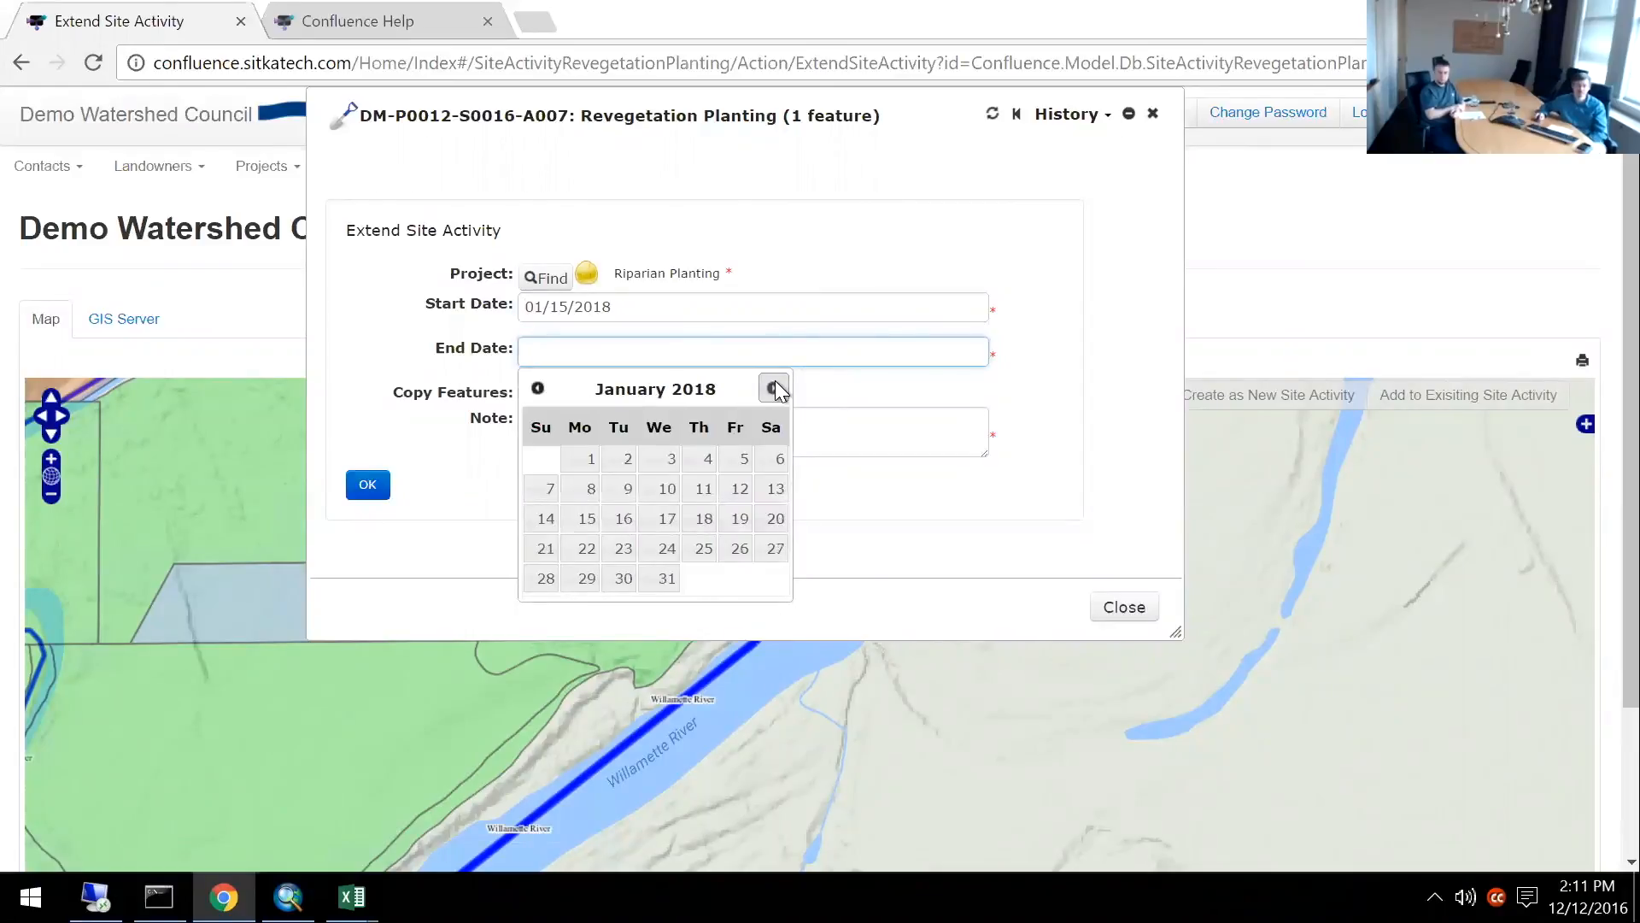
click(667, 578)
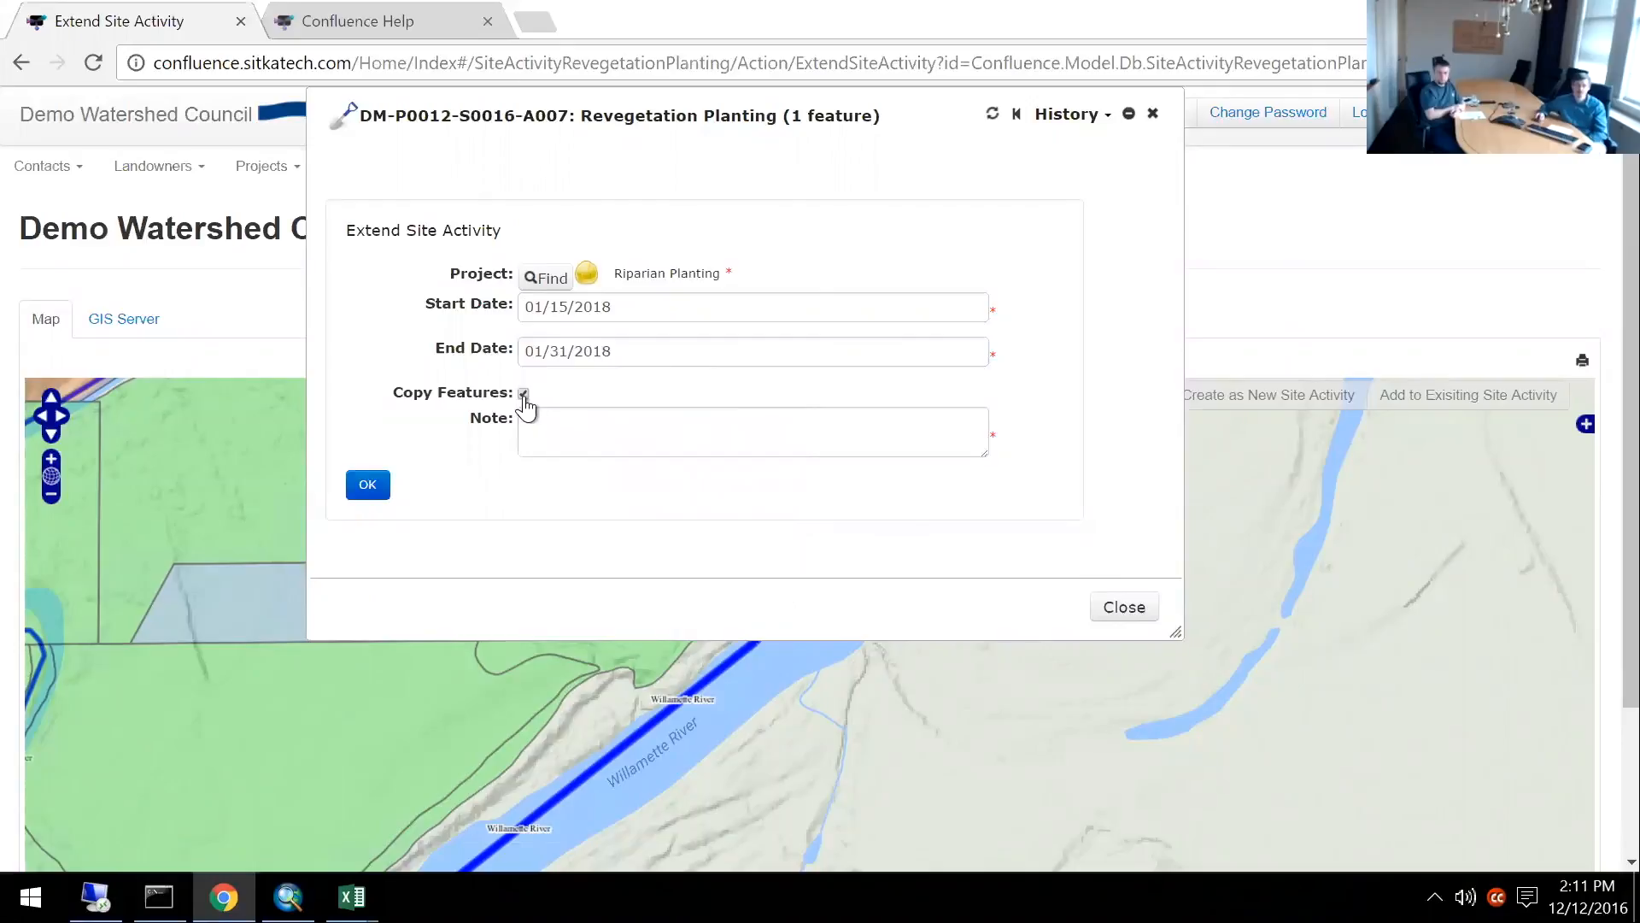
Add the note "Interplanting same area as 2017" and create the extended site activity with Copy Features enabled.
click(666, 431)
text(Inter)
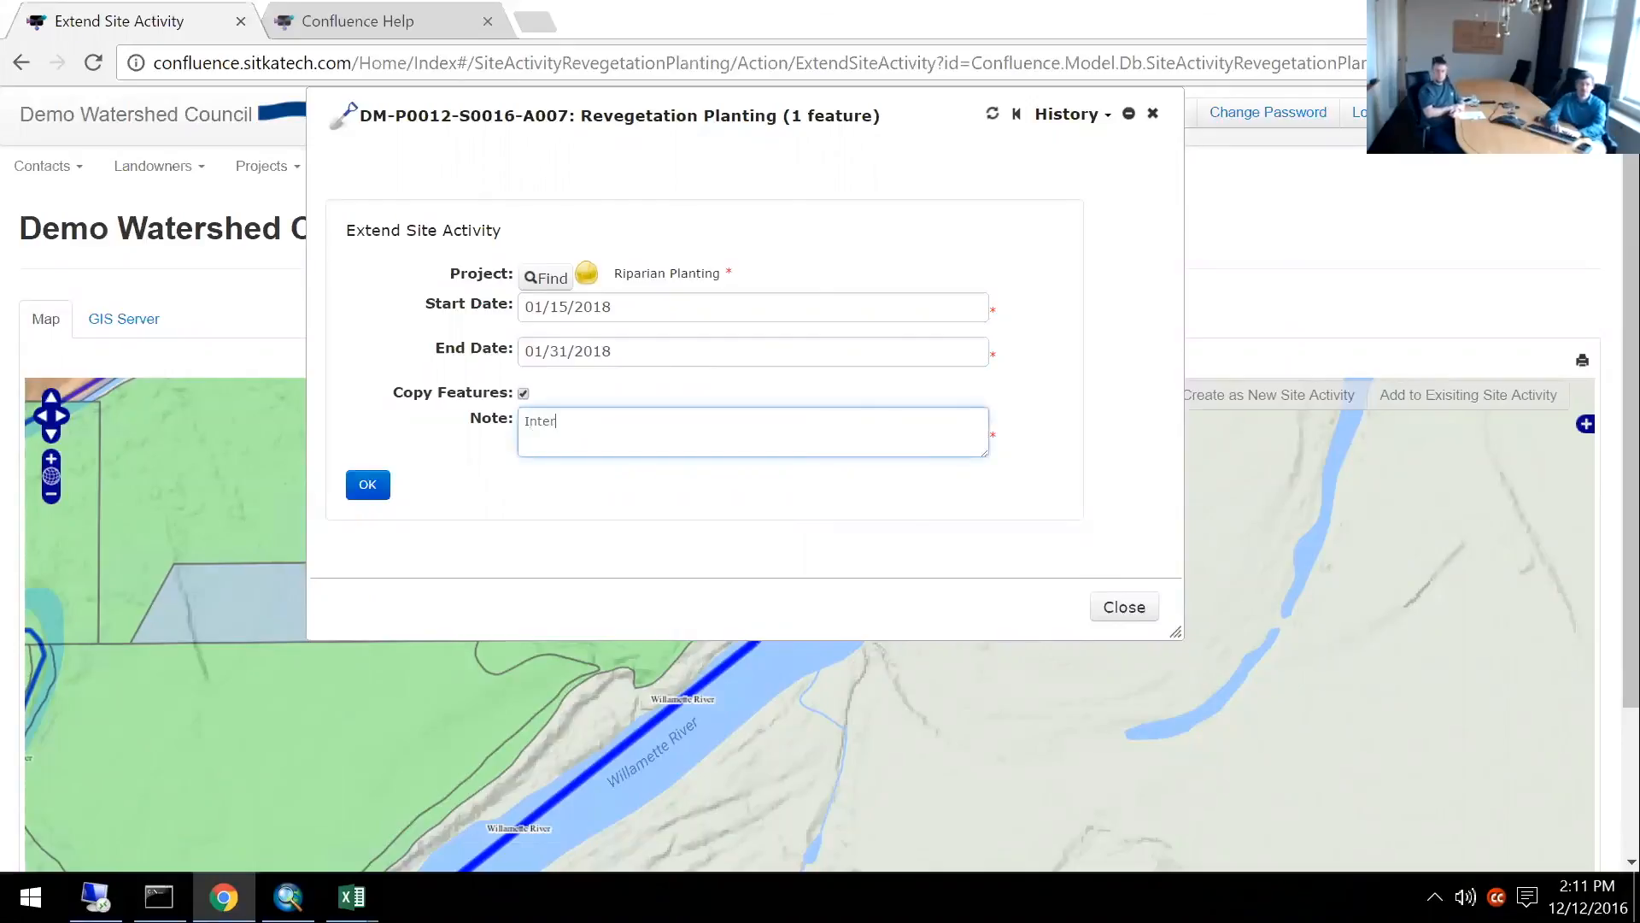
text(planting same area as 2017)
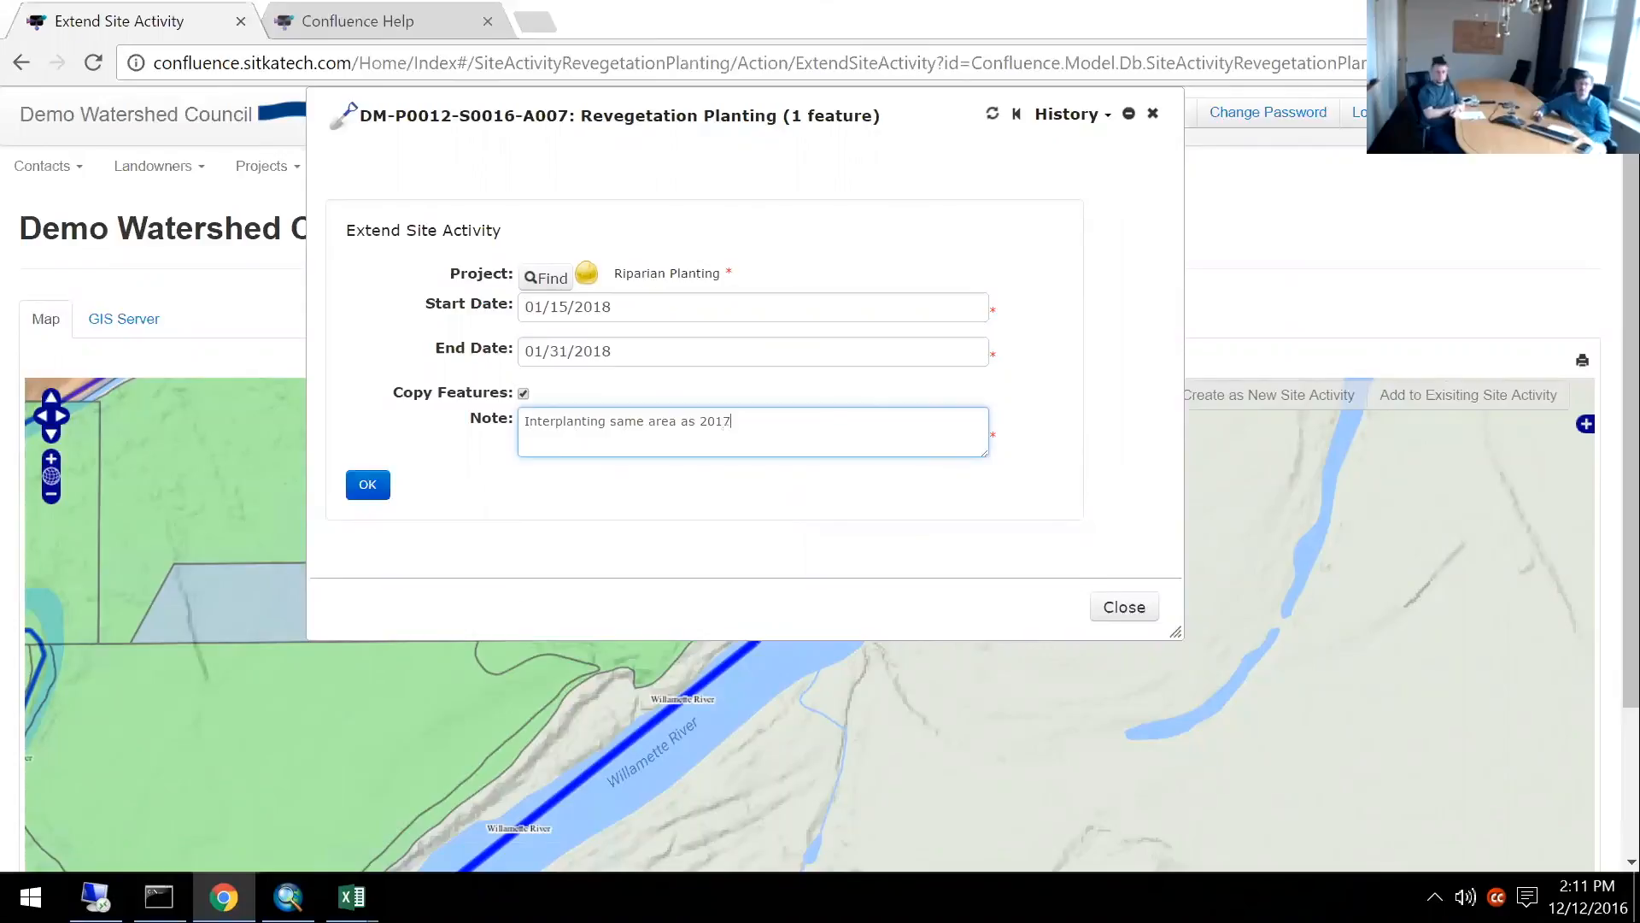
click(368, 484)
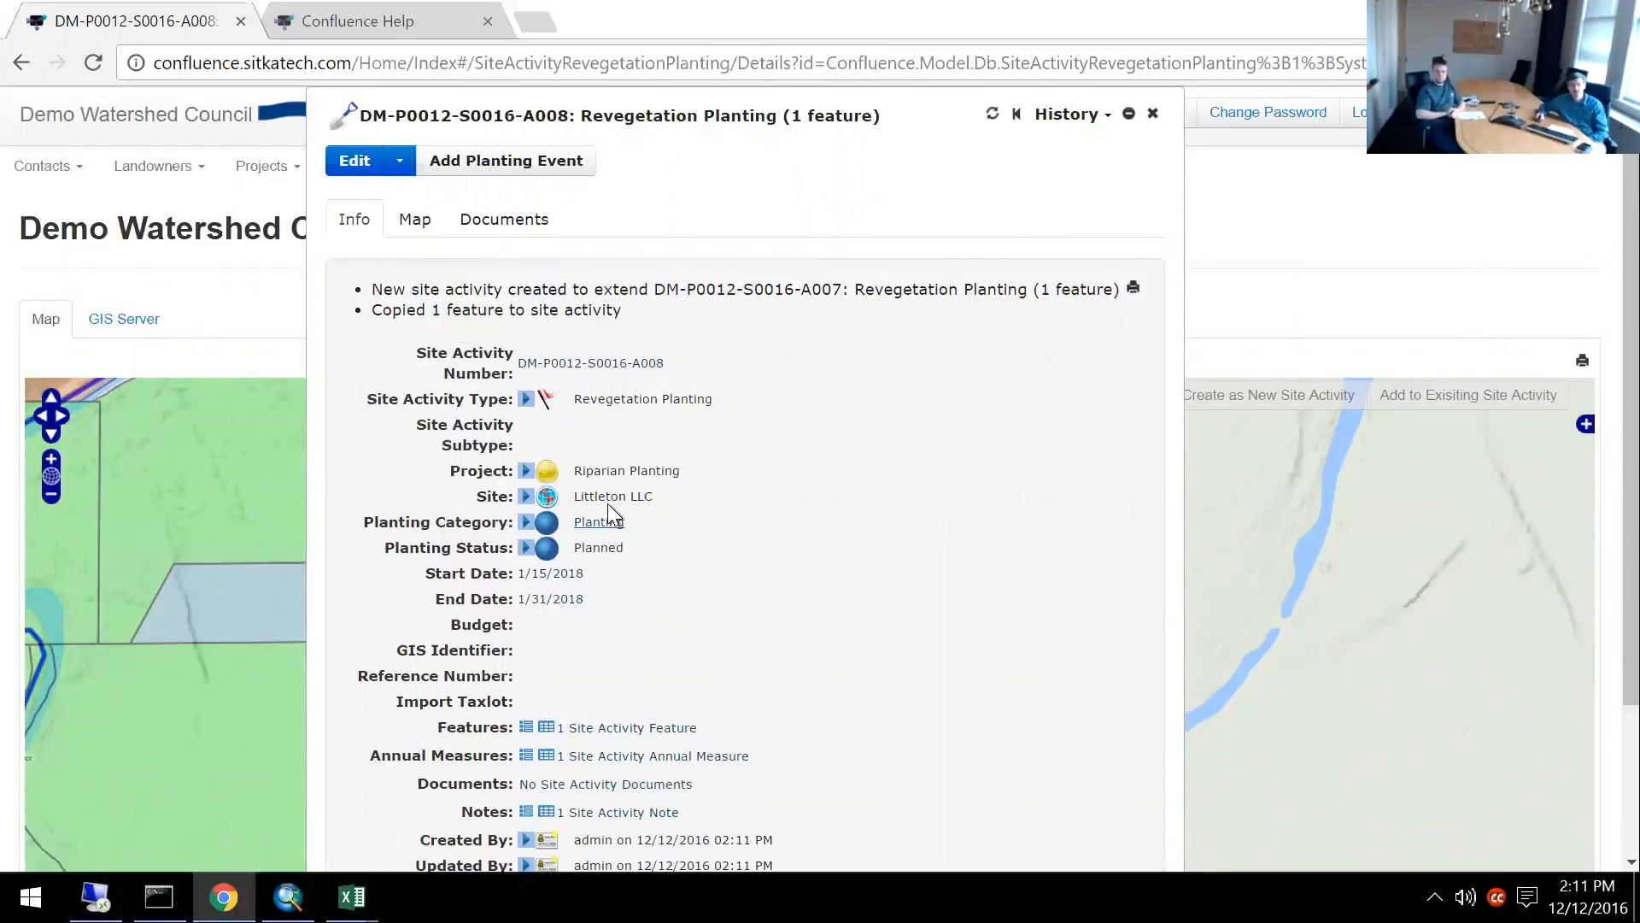
Change the 2018 activity's planting category to Interplanting, save the record and close it.
click(344, 168)
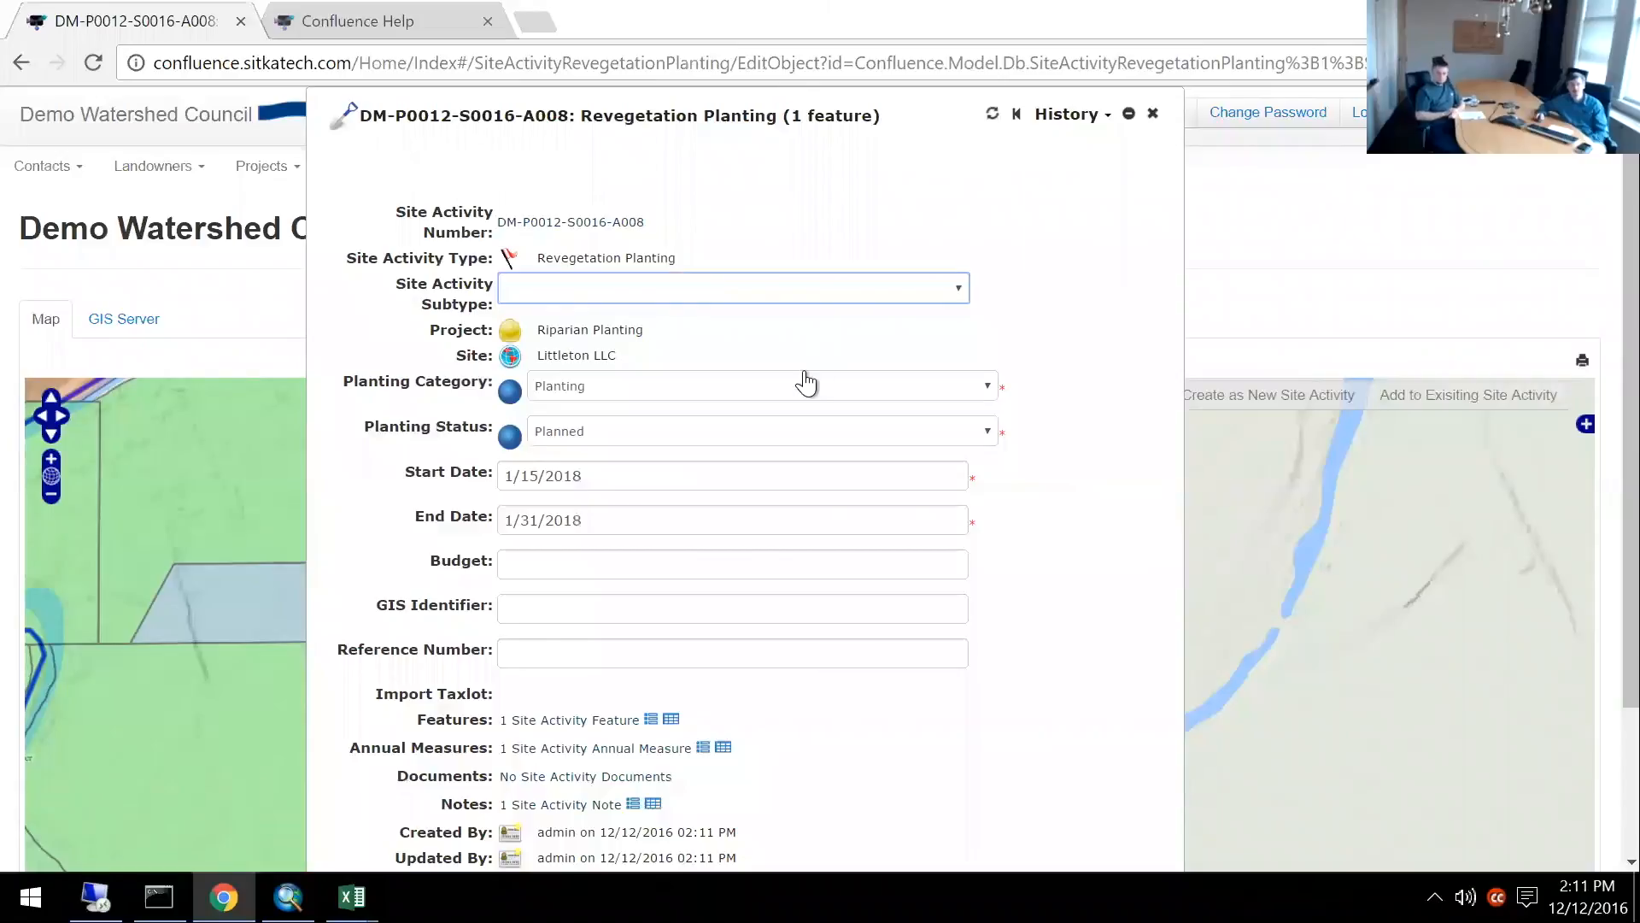
click(806, 390)
click(799, 435)
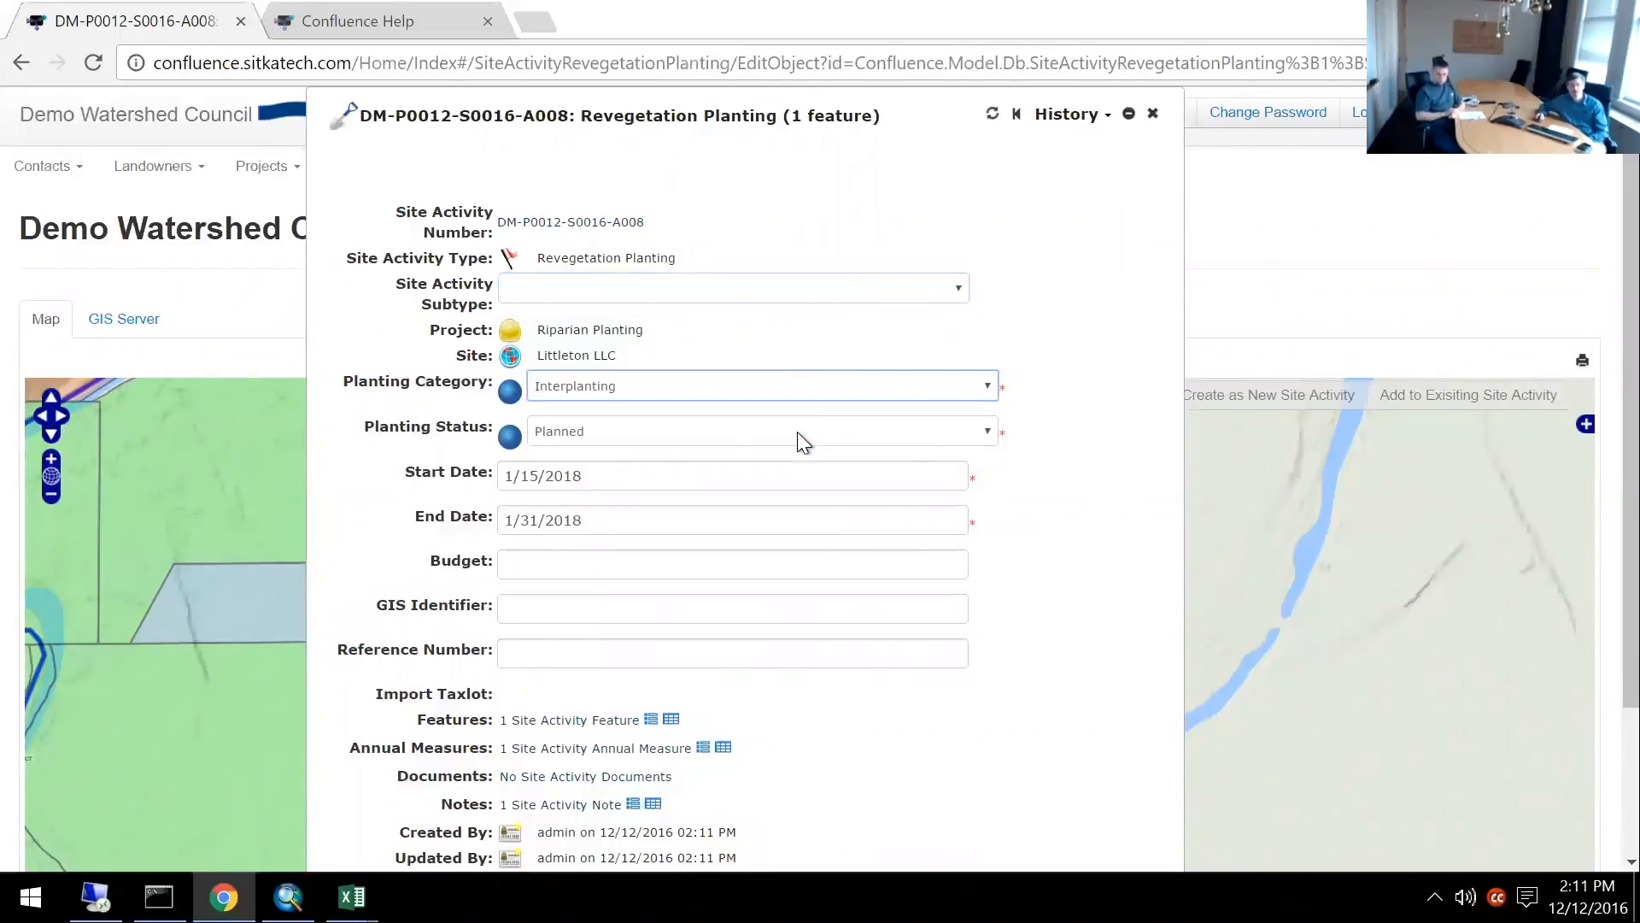
scroll(1089, 546, down, 3)
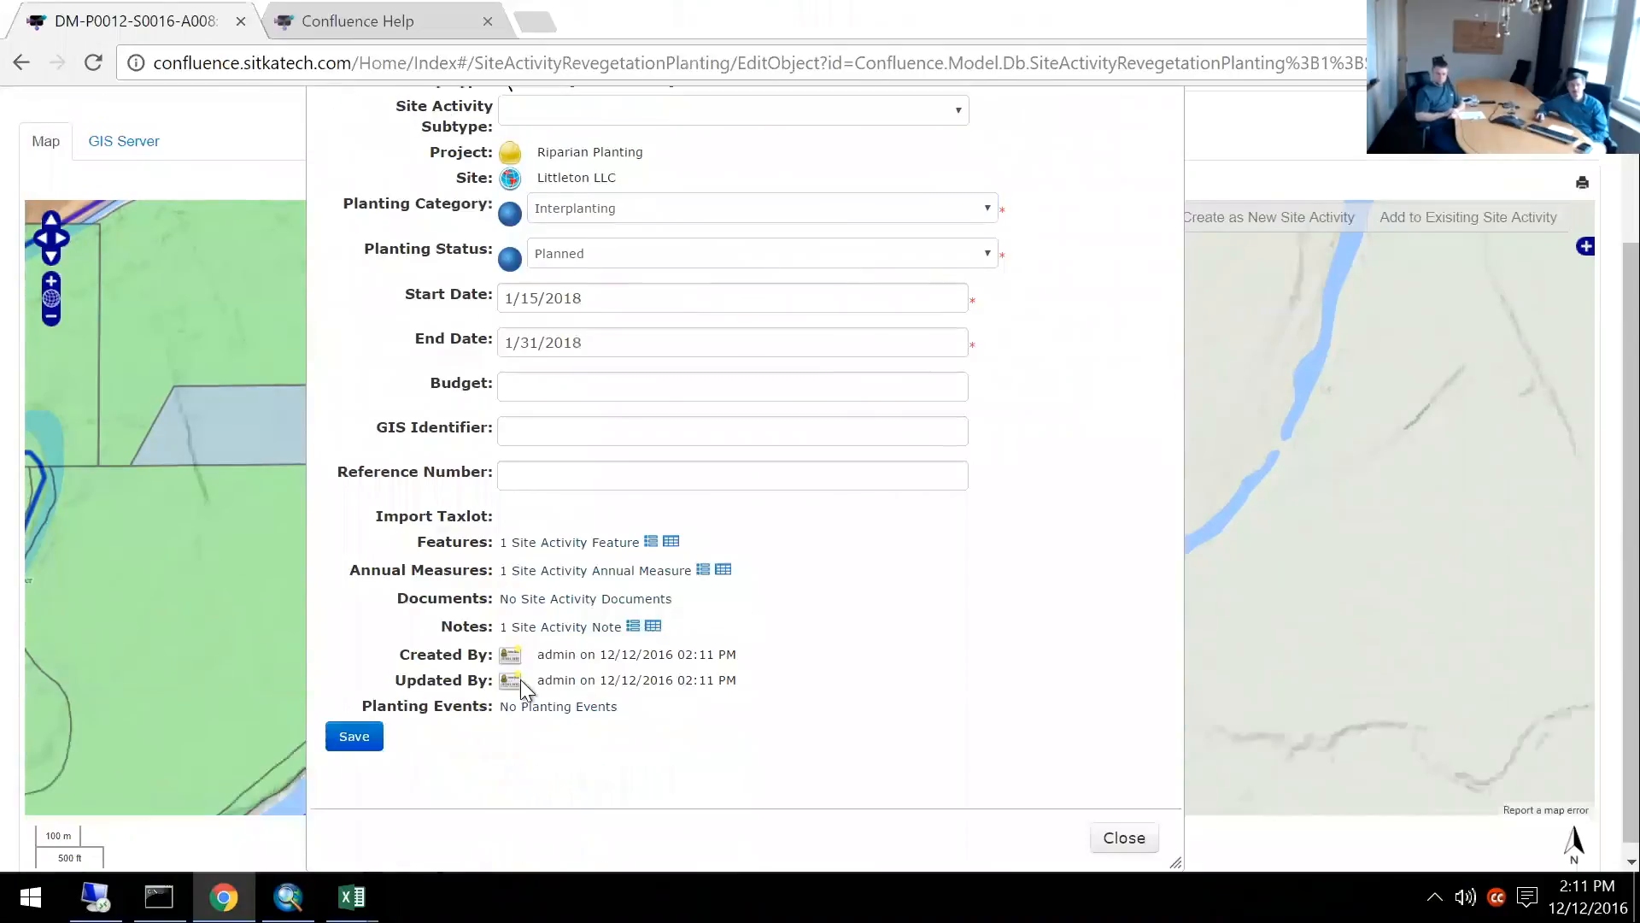
click(376, 727)
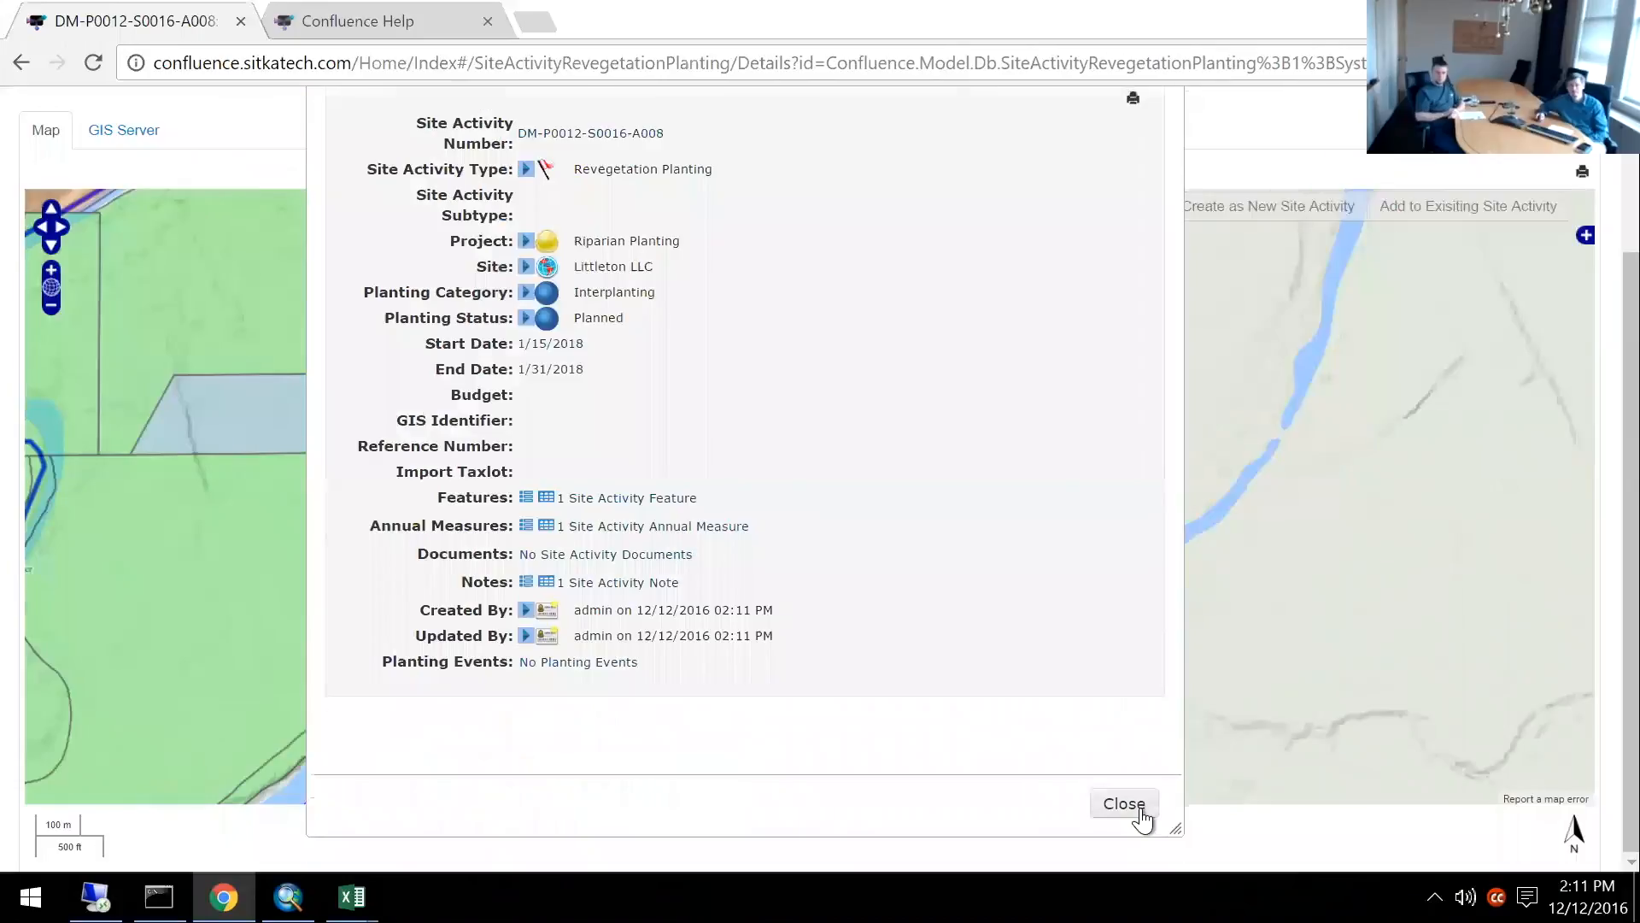
click(1140, 802)
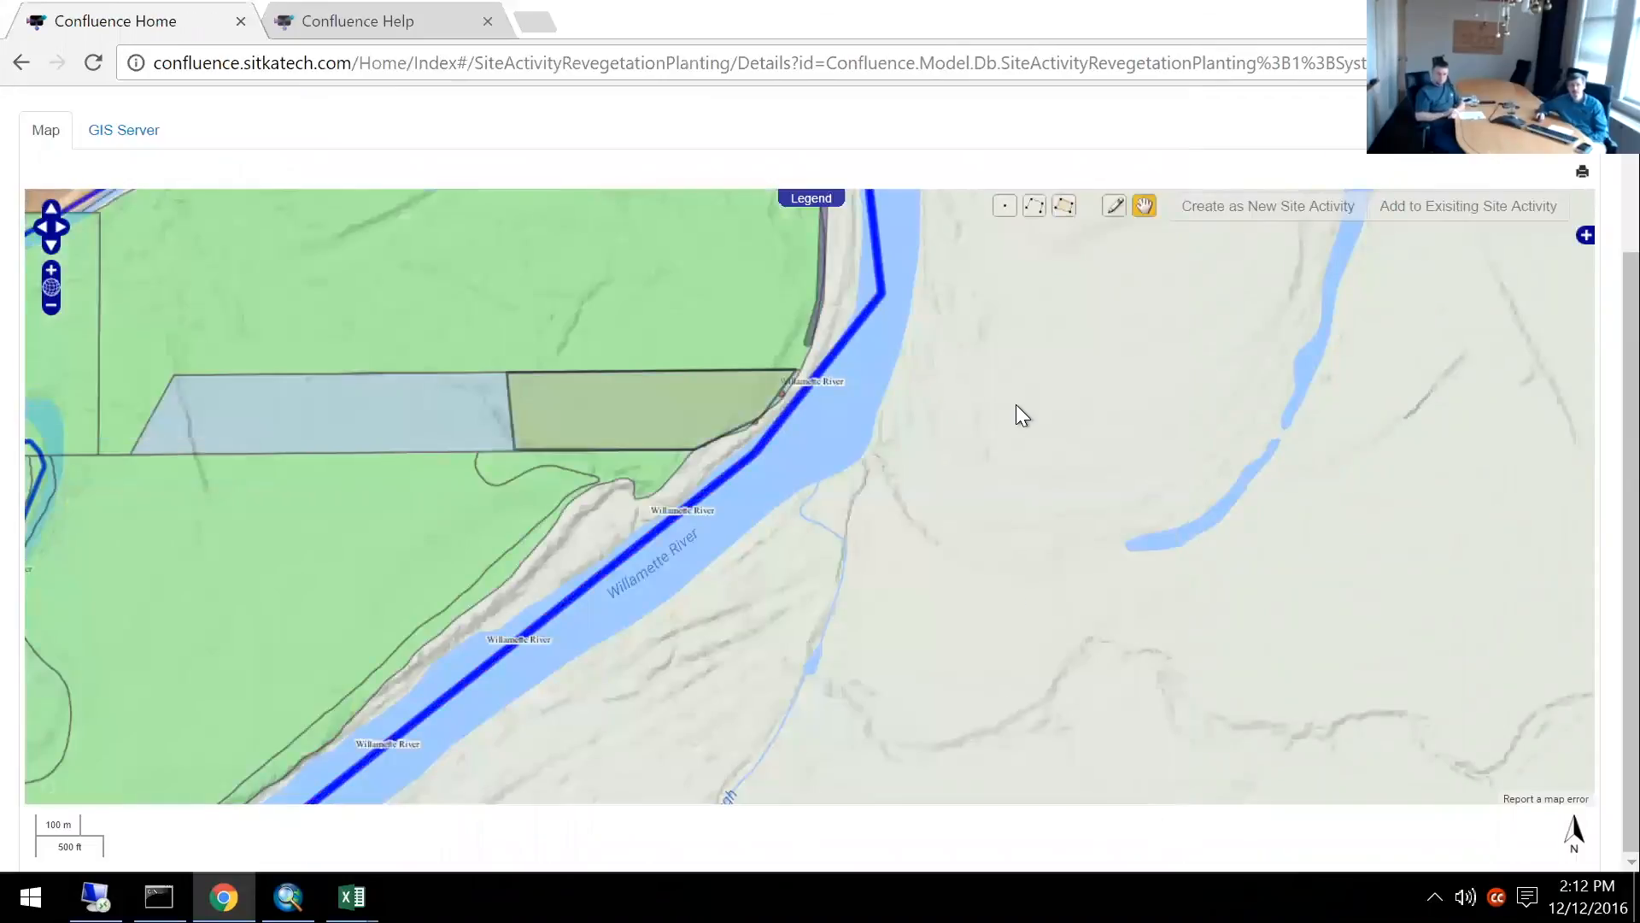
Check the Littleton taxlot's details on the overview map, and filter the Site Activities list by site "Little".
click(549, 410)
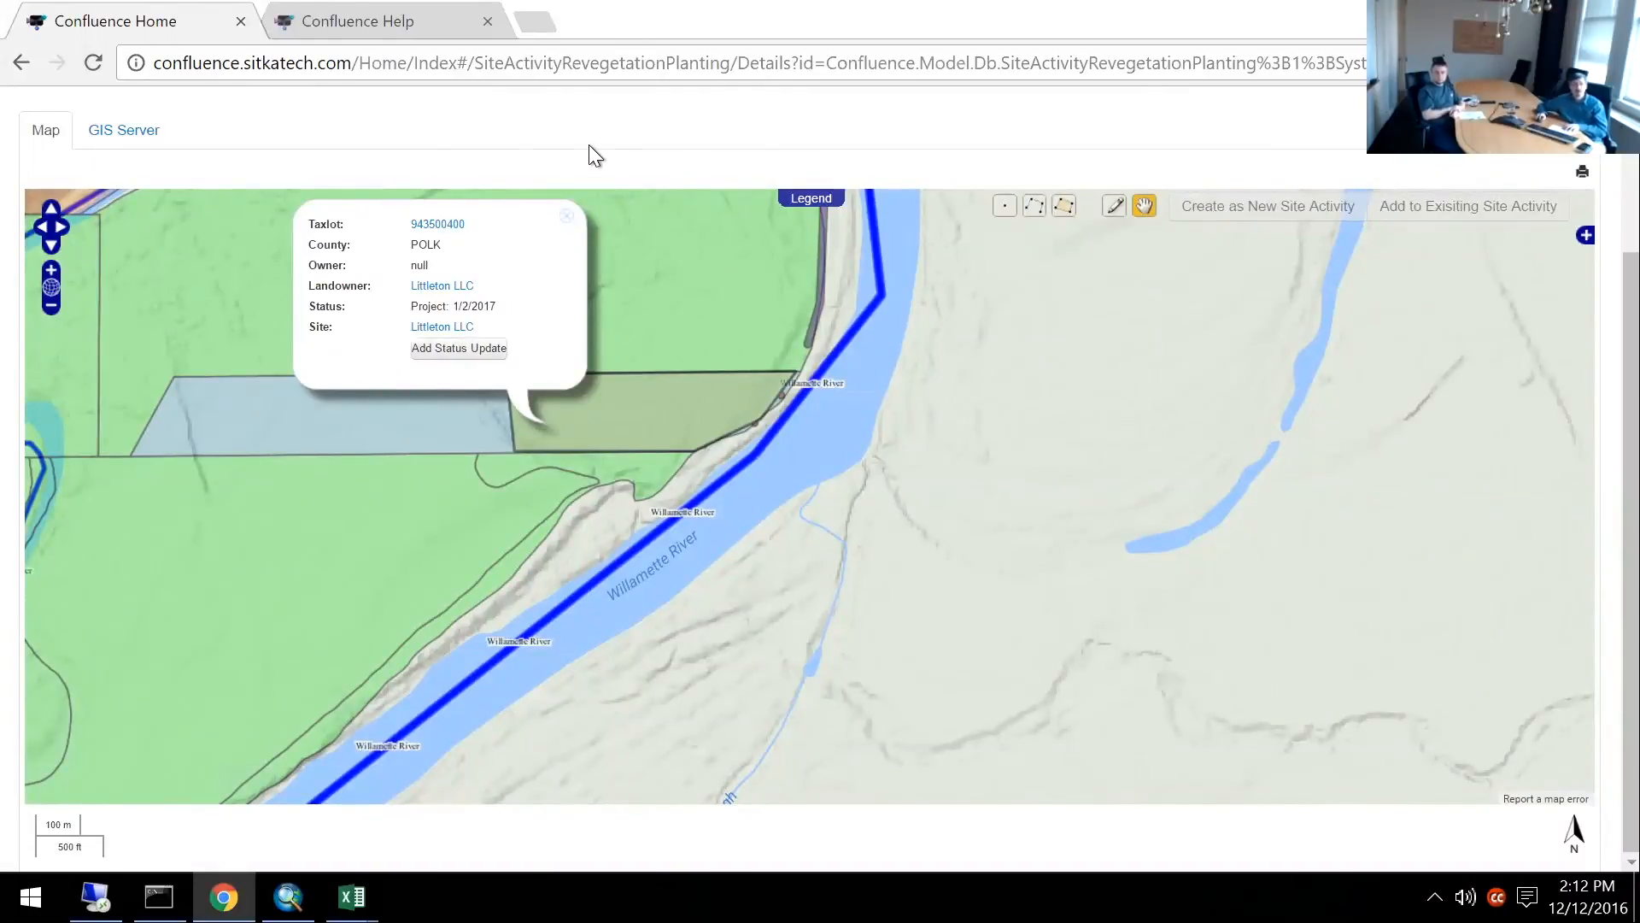
scroll(596, 156, up, 3)
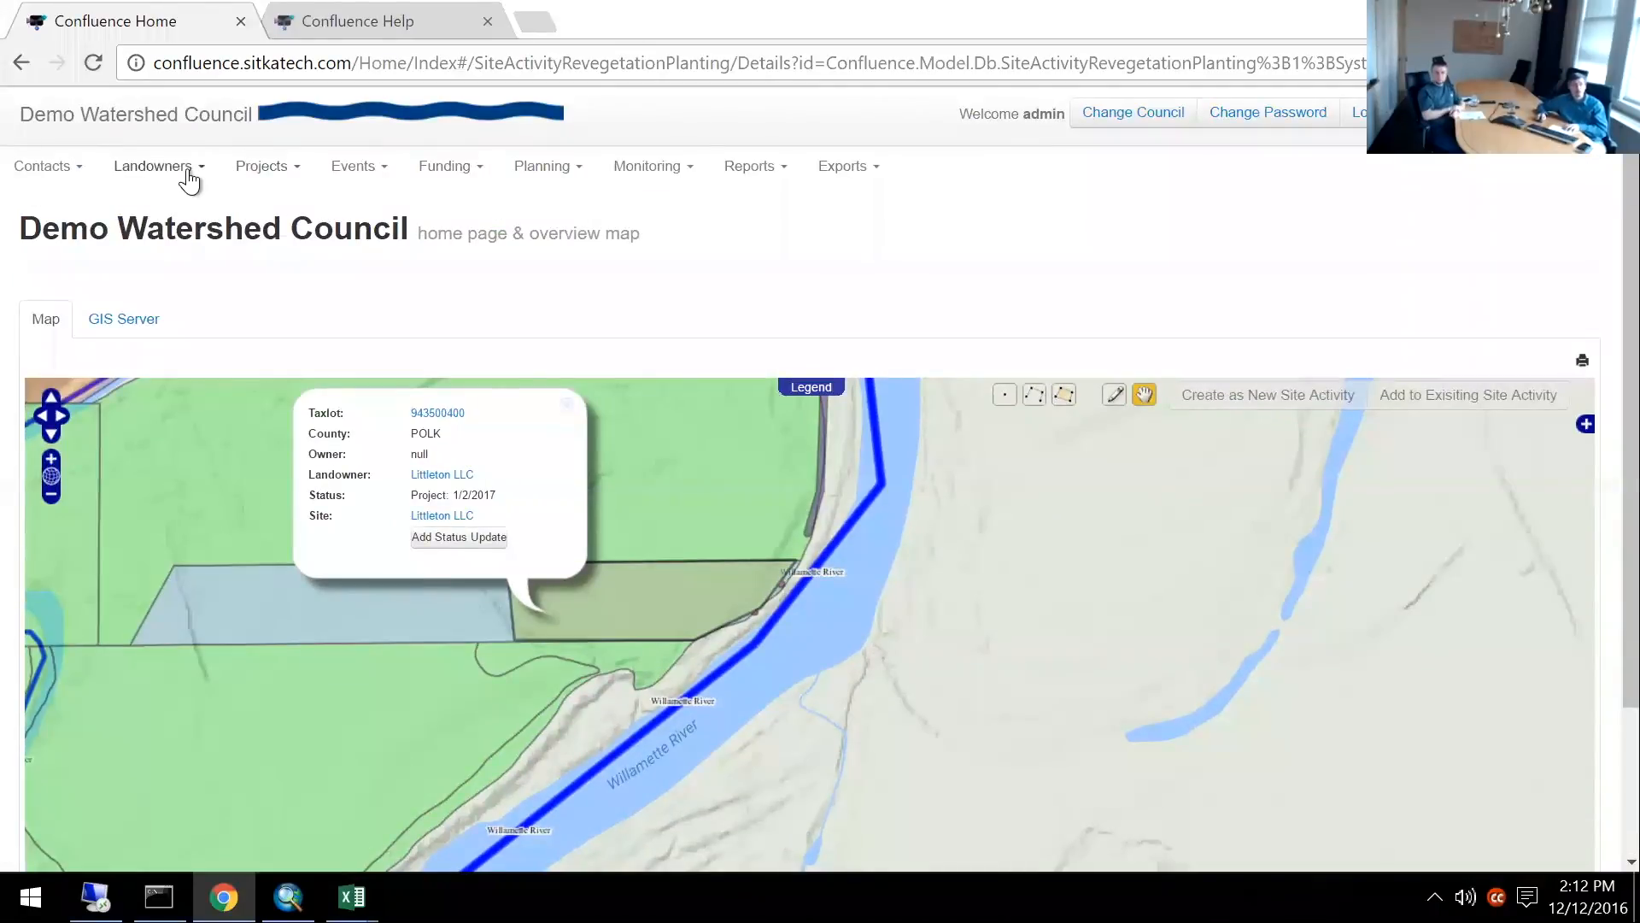
click(260, 167)
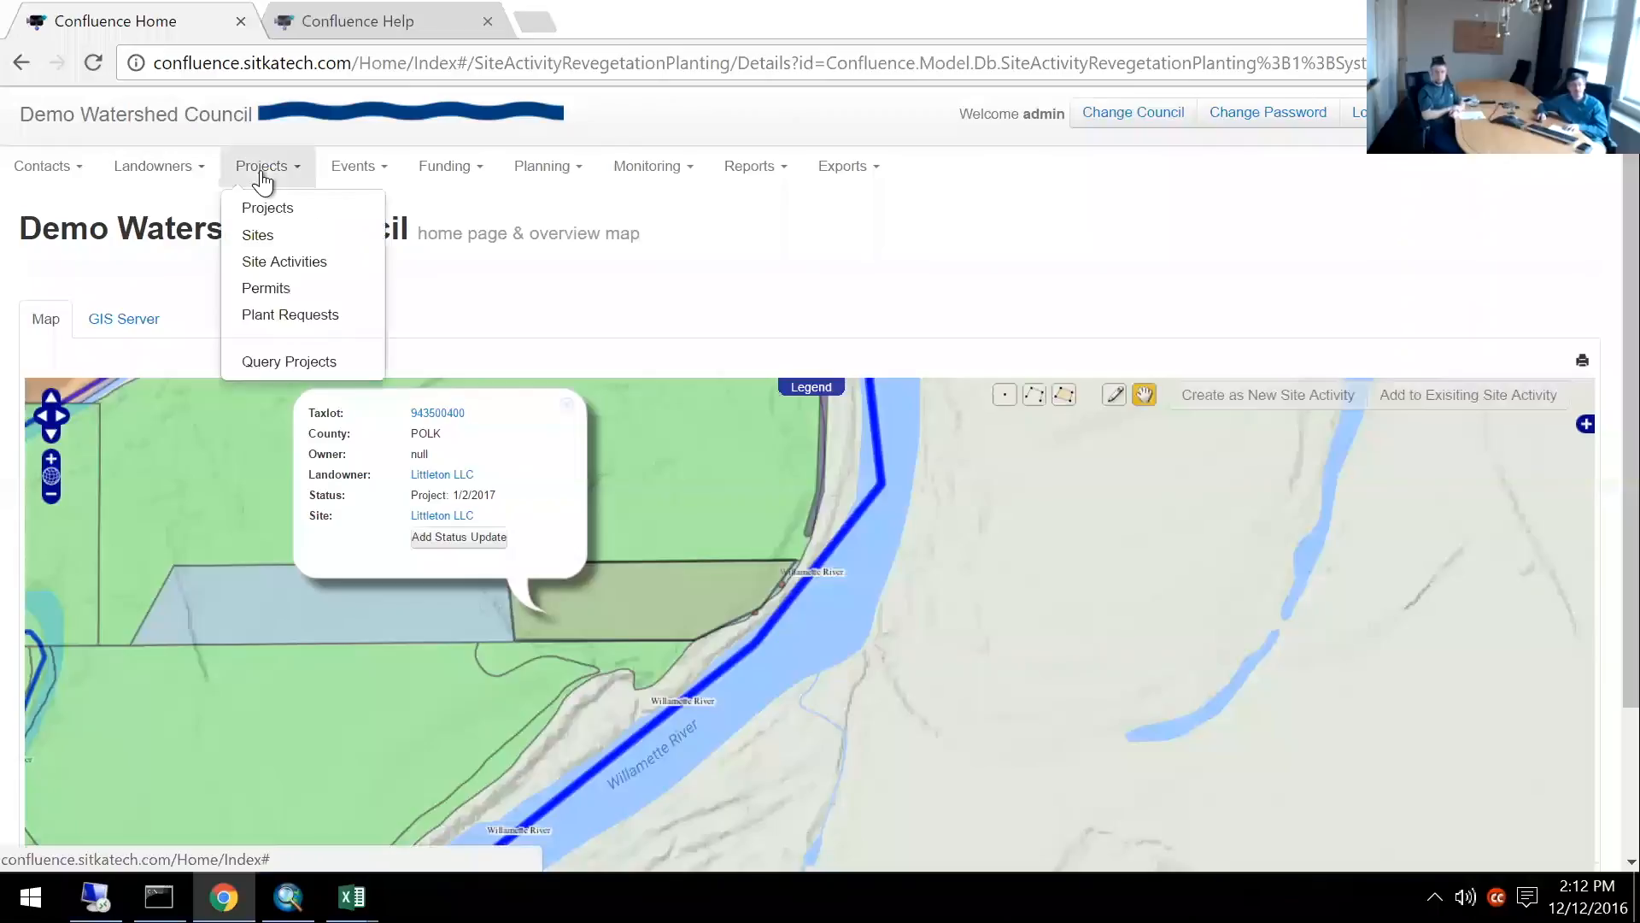
click(262, 269)
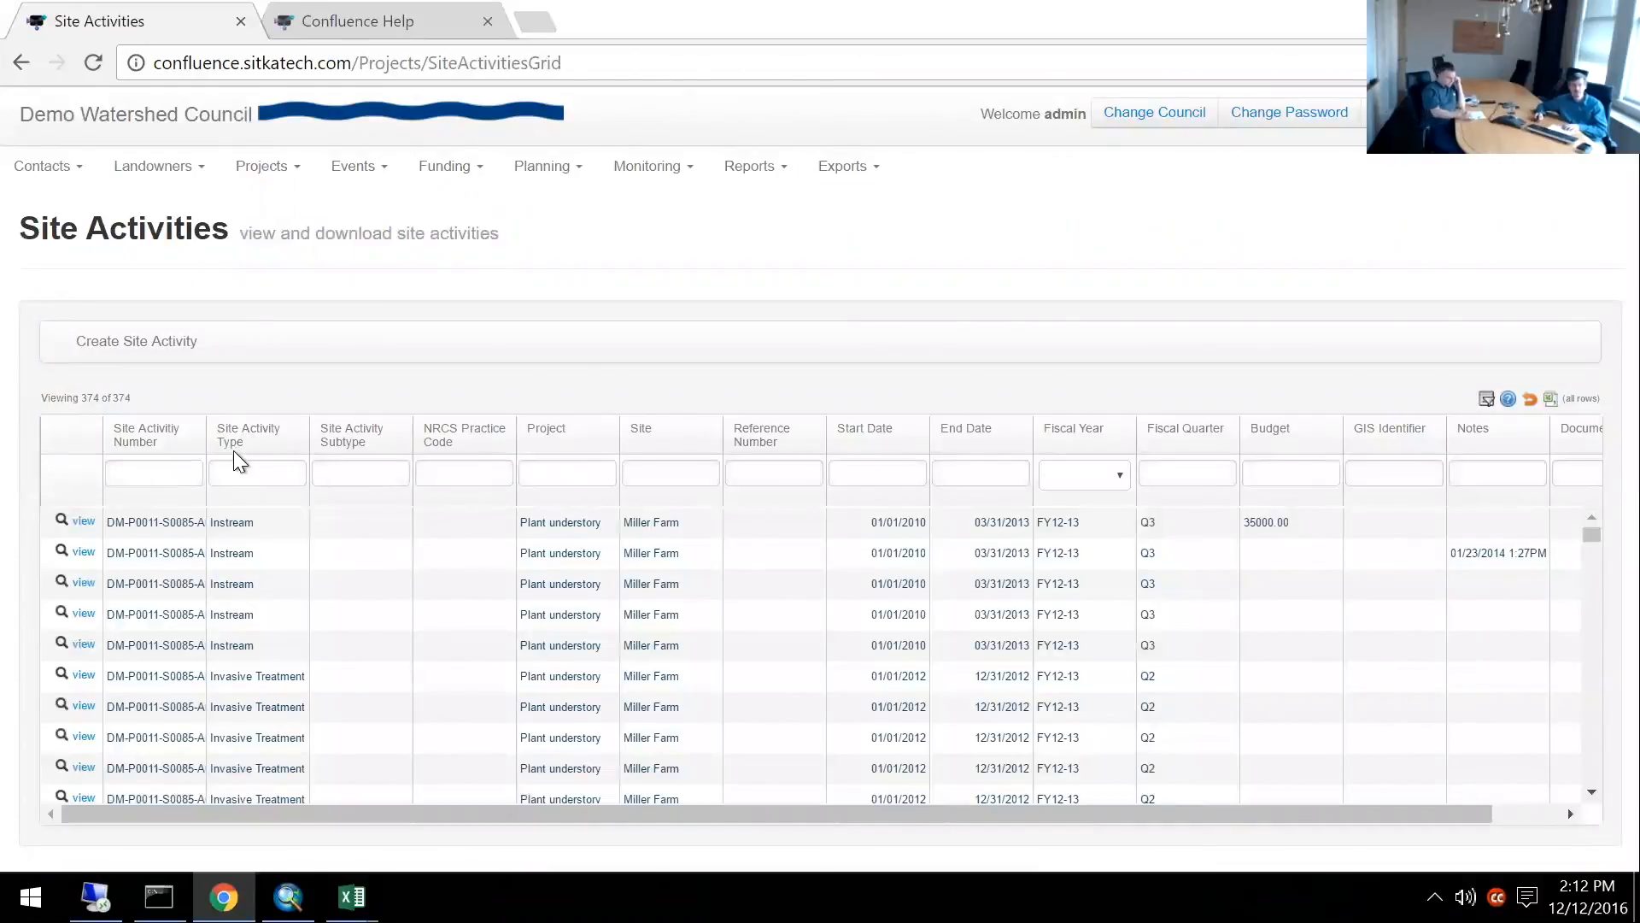
click(670, 473)
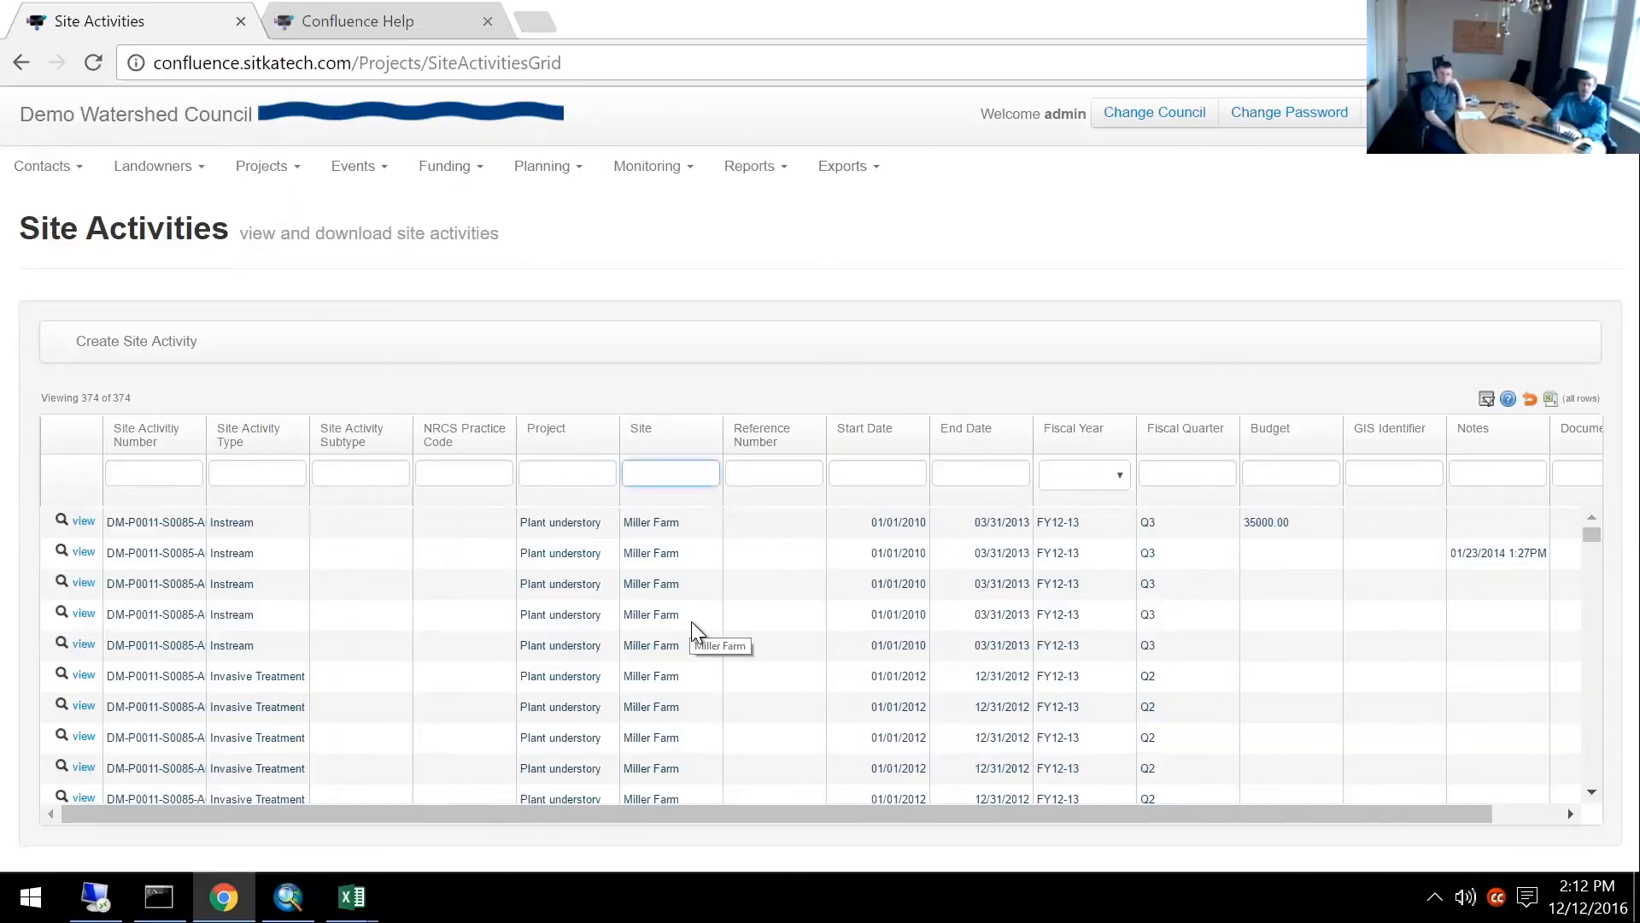
text(Little)
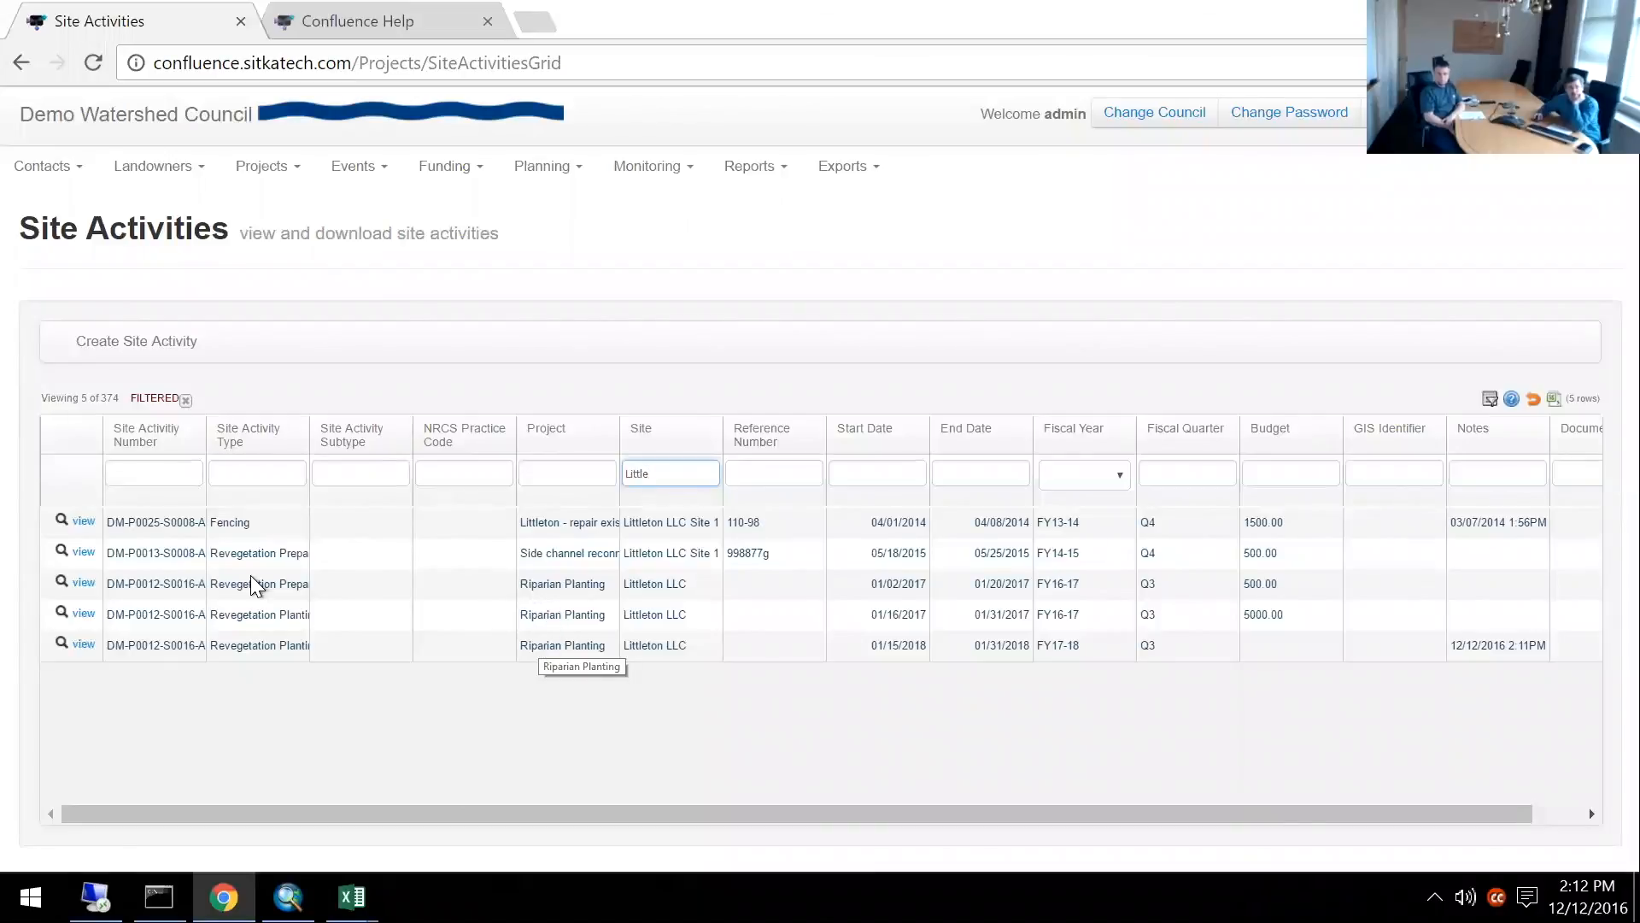
View the January 2017 planting record from the filtered list, and download the filtered site activities as a CSV file.
click(79, 611)
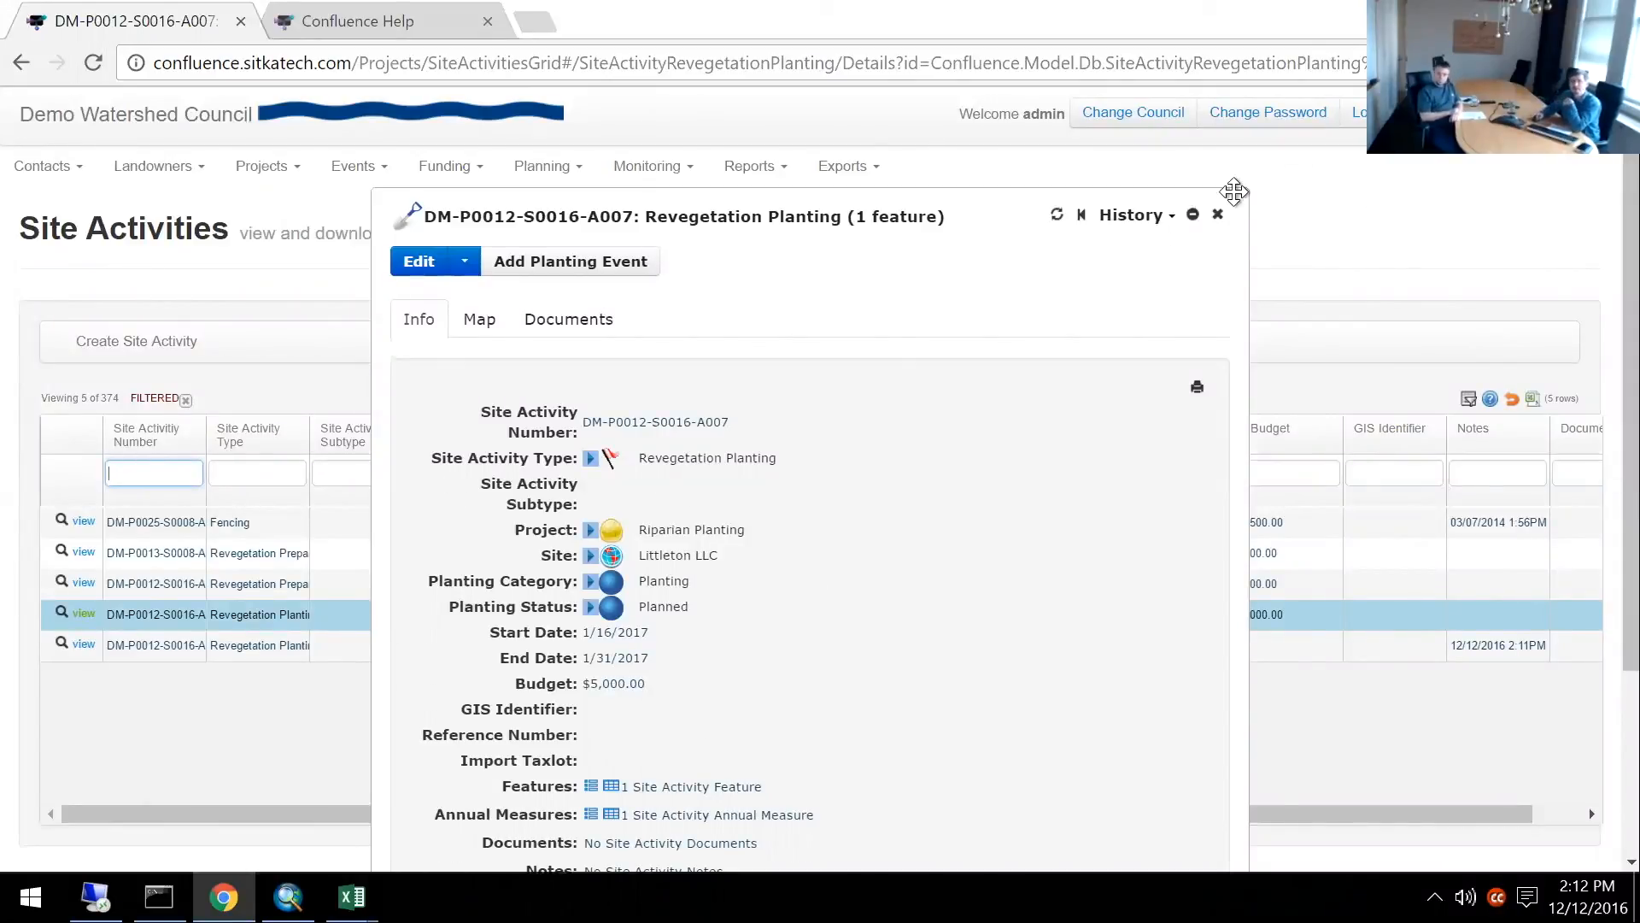
scroll(1410, 350, down, 1)
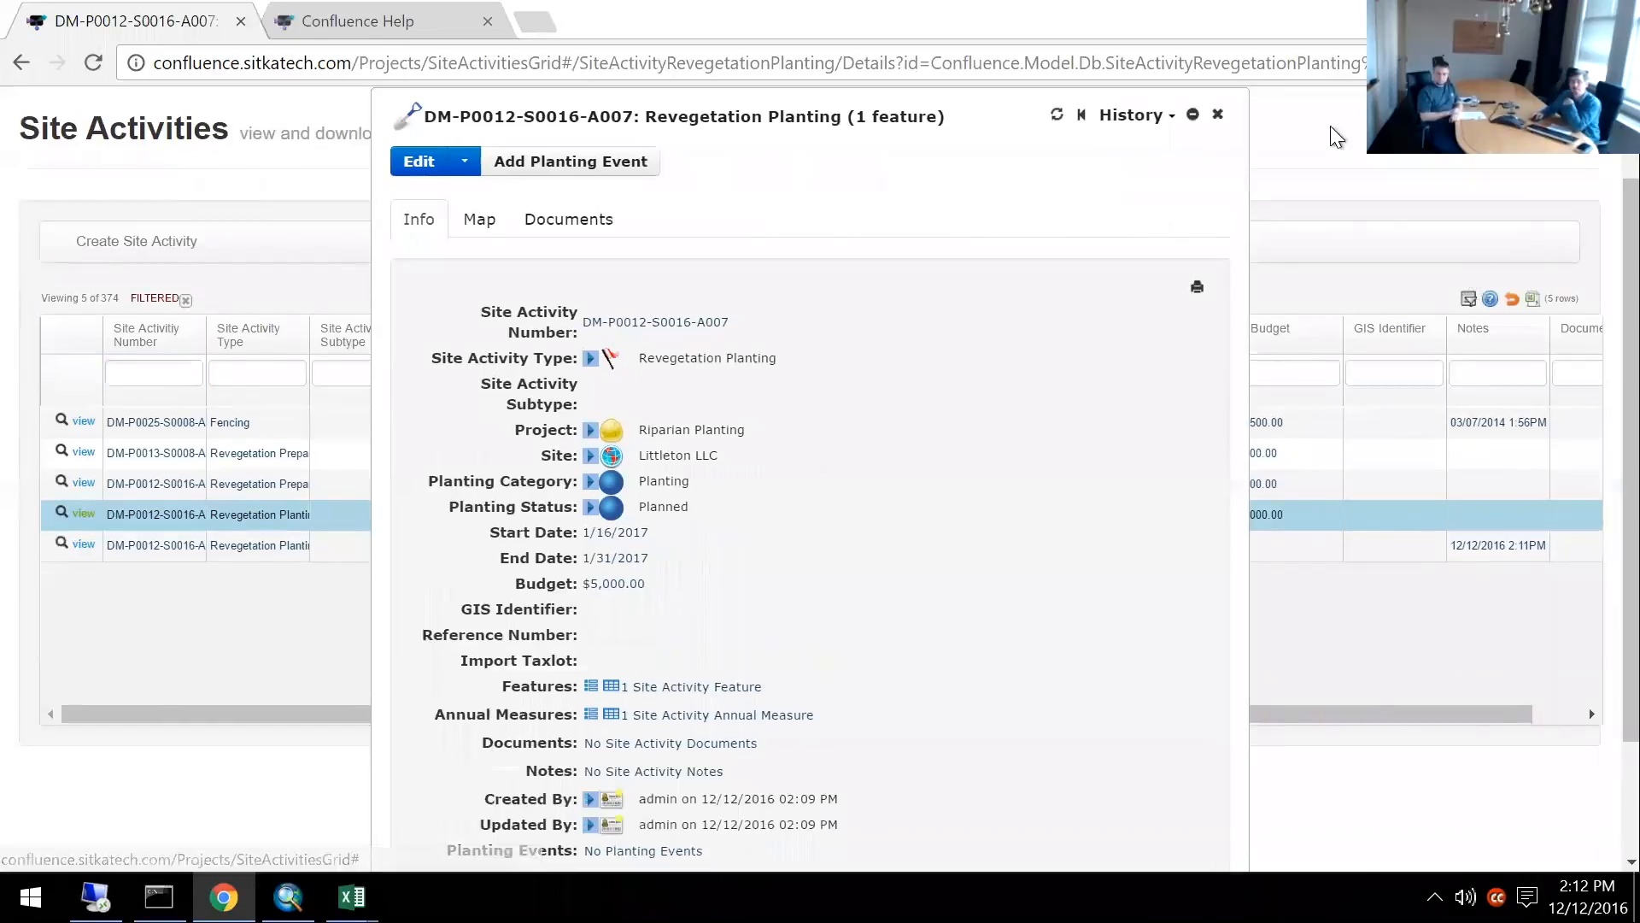
click(1217, 116)
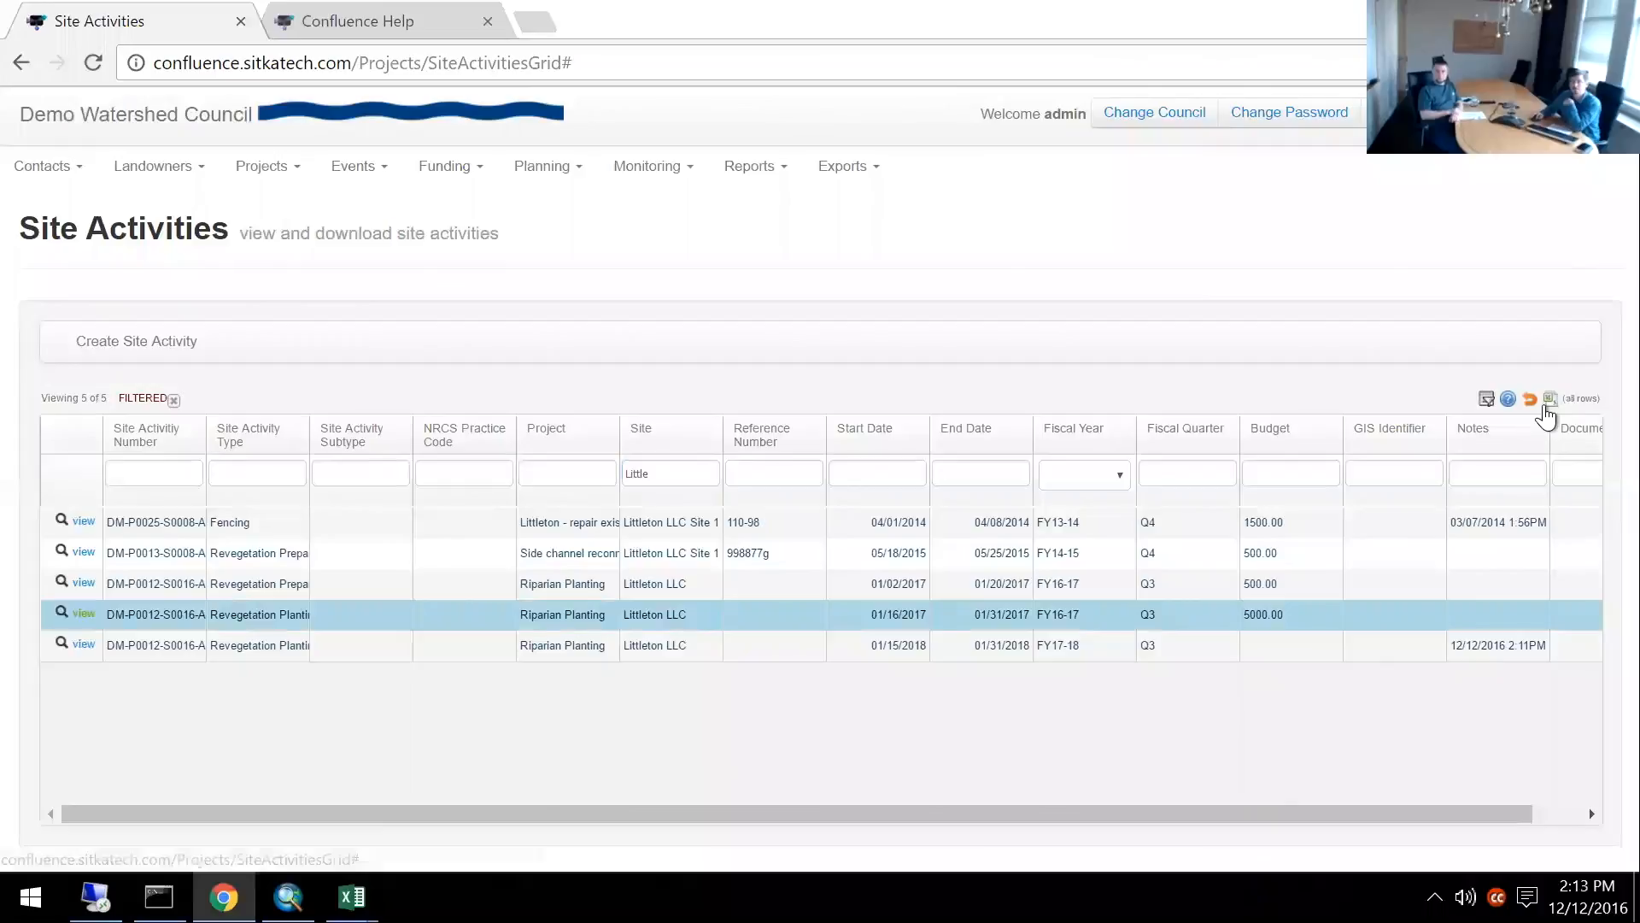
click(1550, 398)
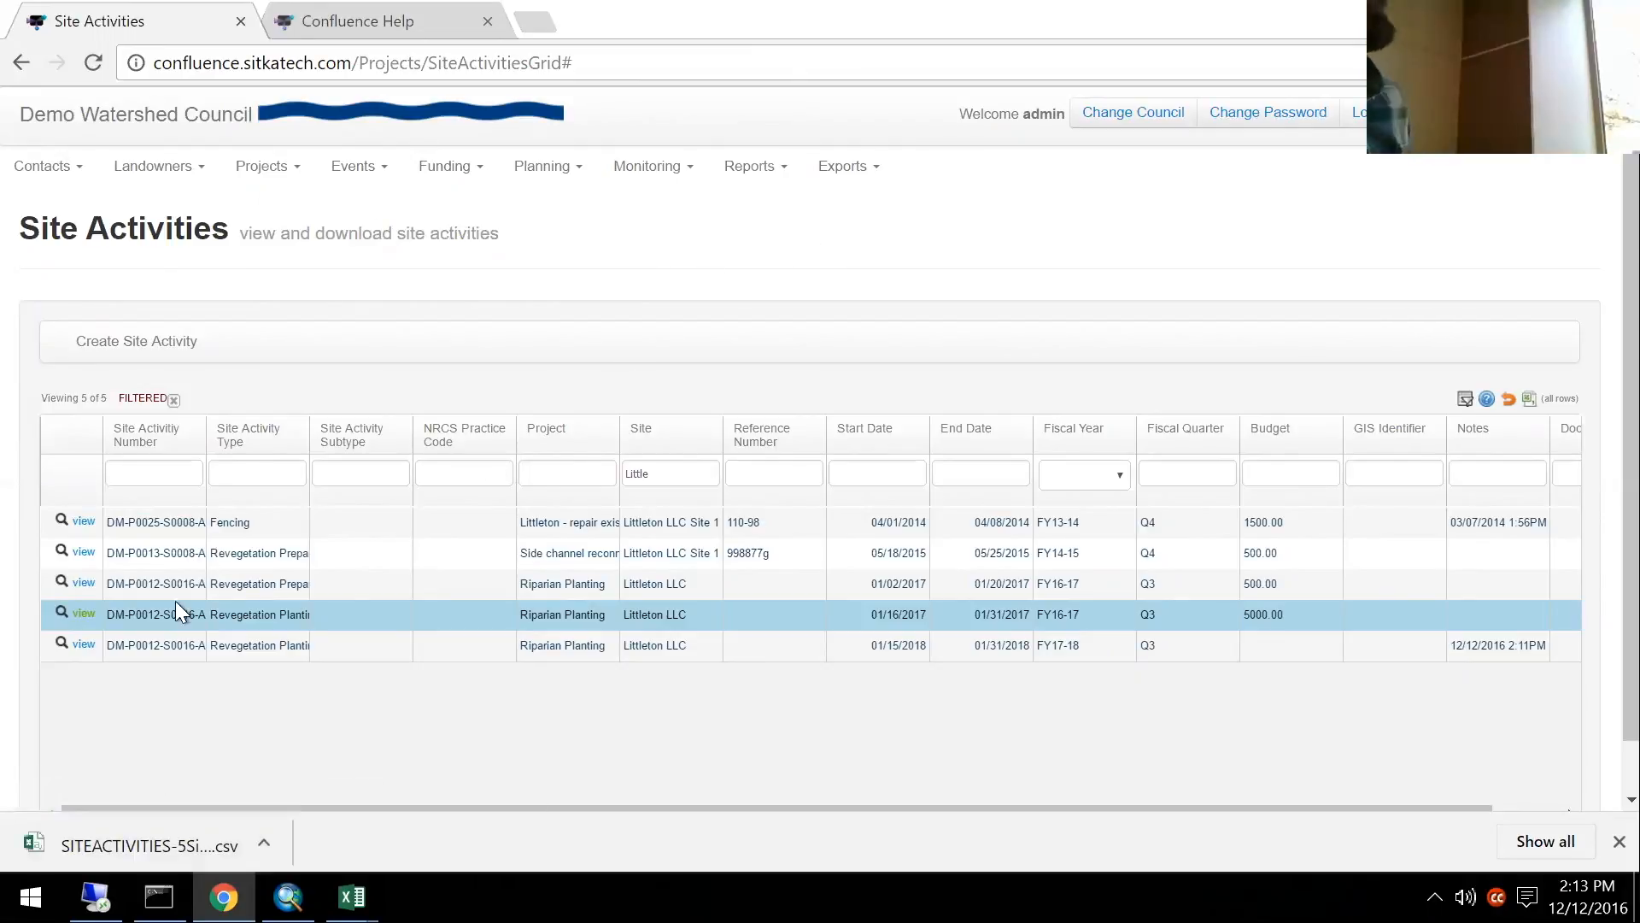
View the mapped planting polygon of the January 2017 planting record, and return to the council's home page.
click(74, 615)
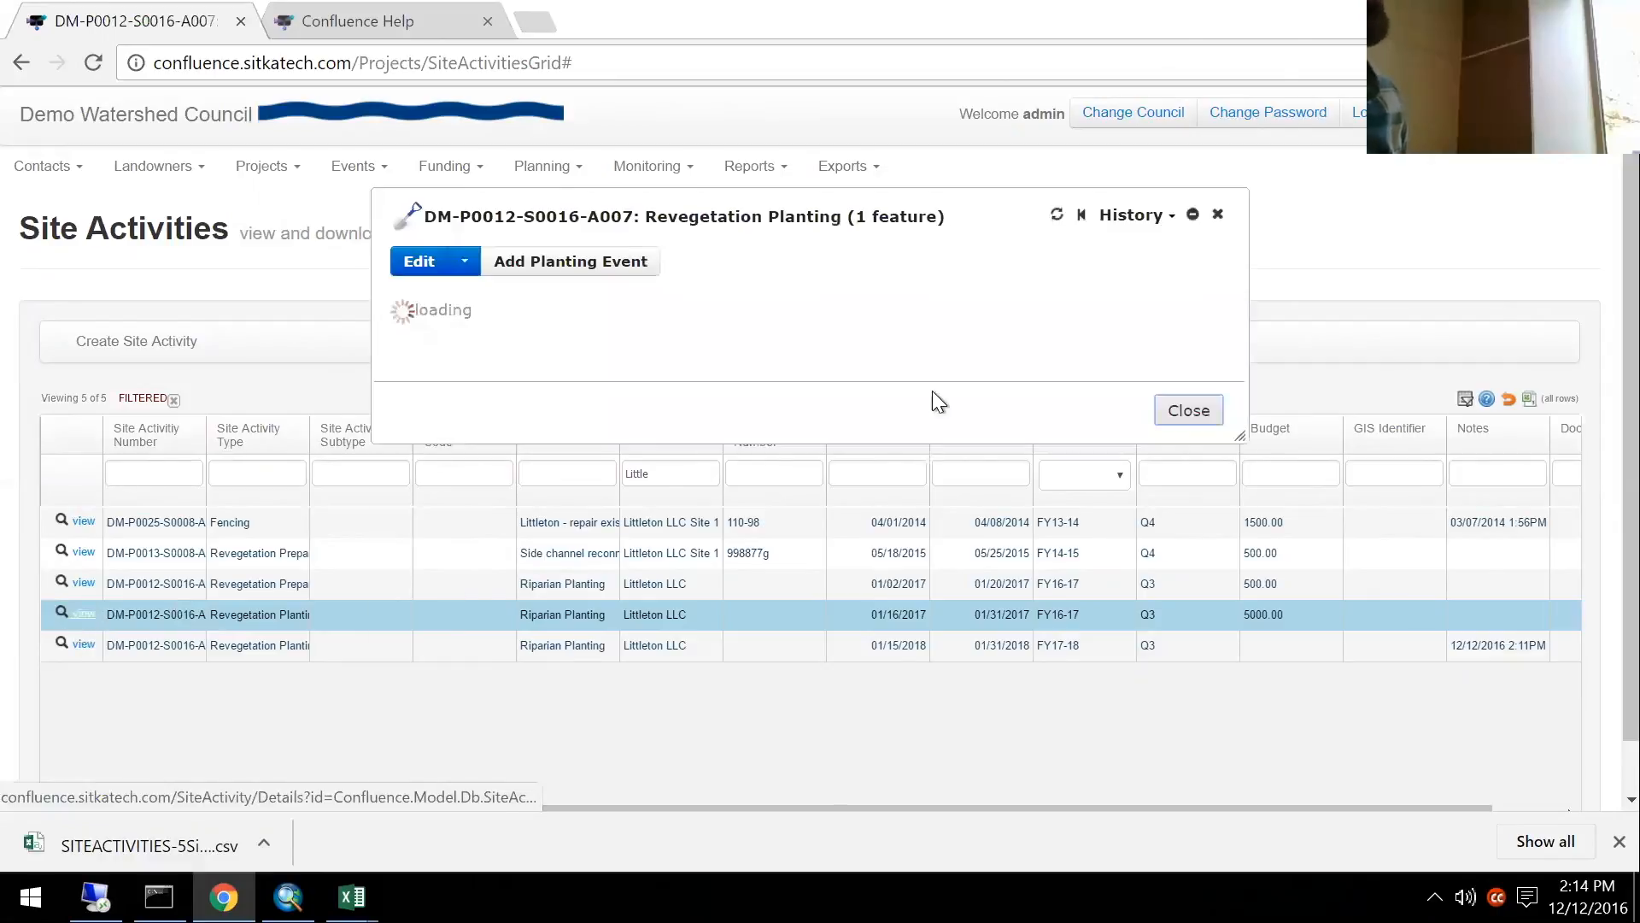
scroll(978, 154, down, 1)
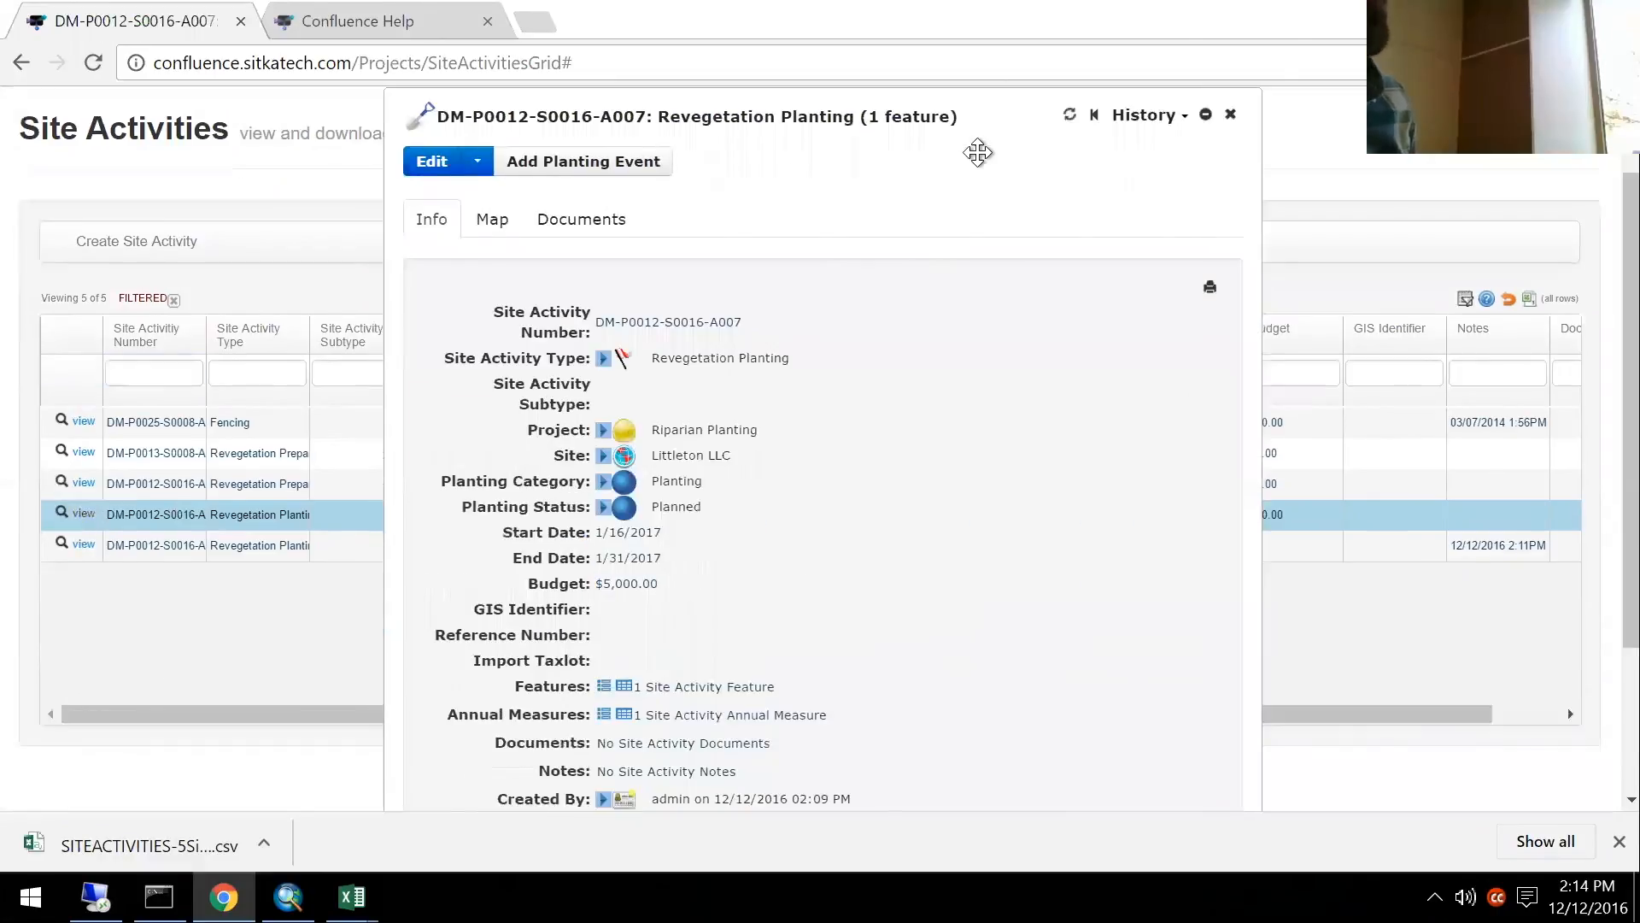
click(493, 219)
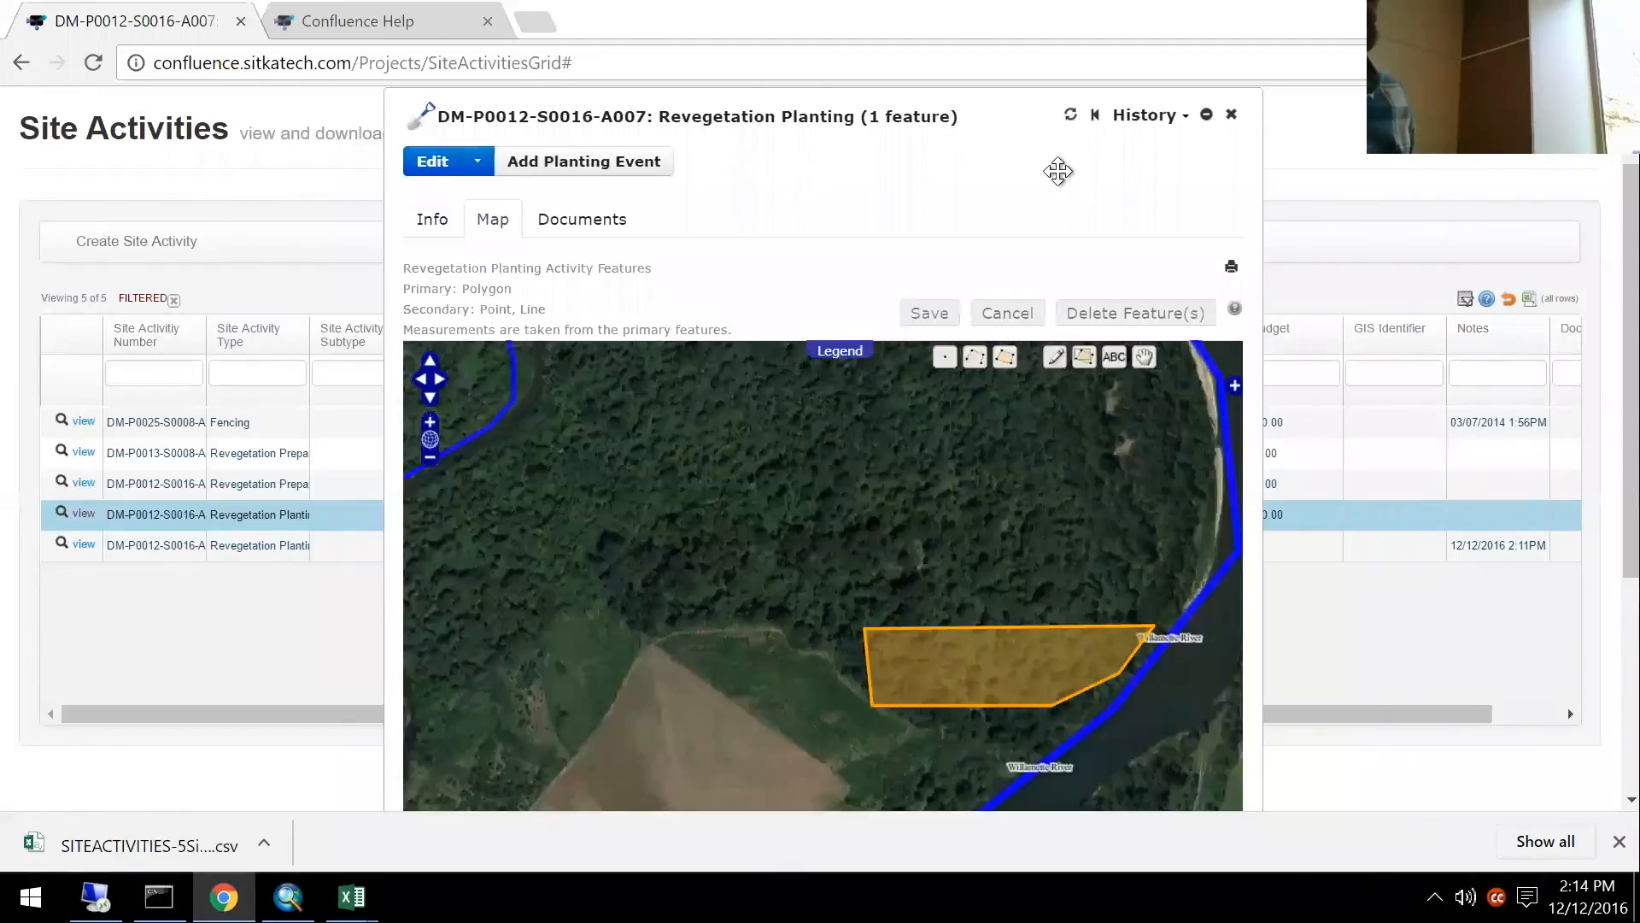
click(1231, 115)
click(173, 114)
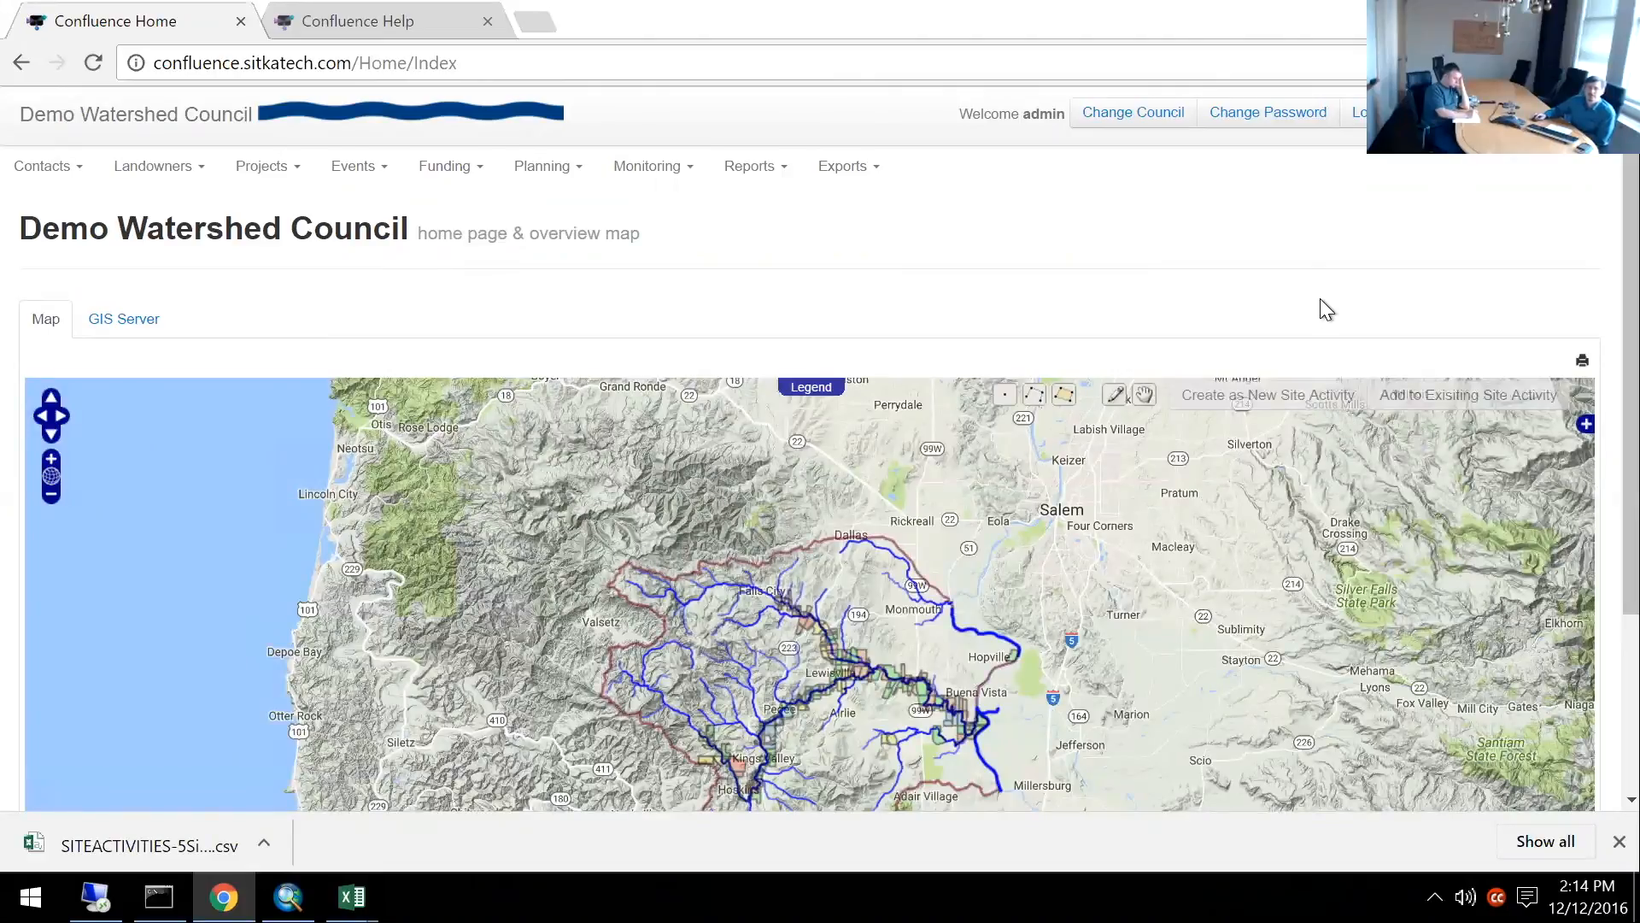
scroll(1320, 299, down, 2)
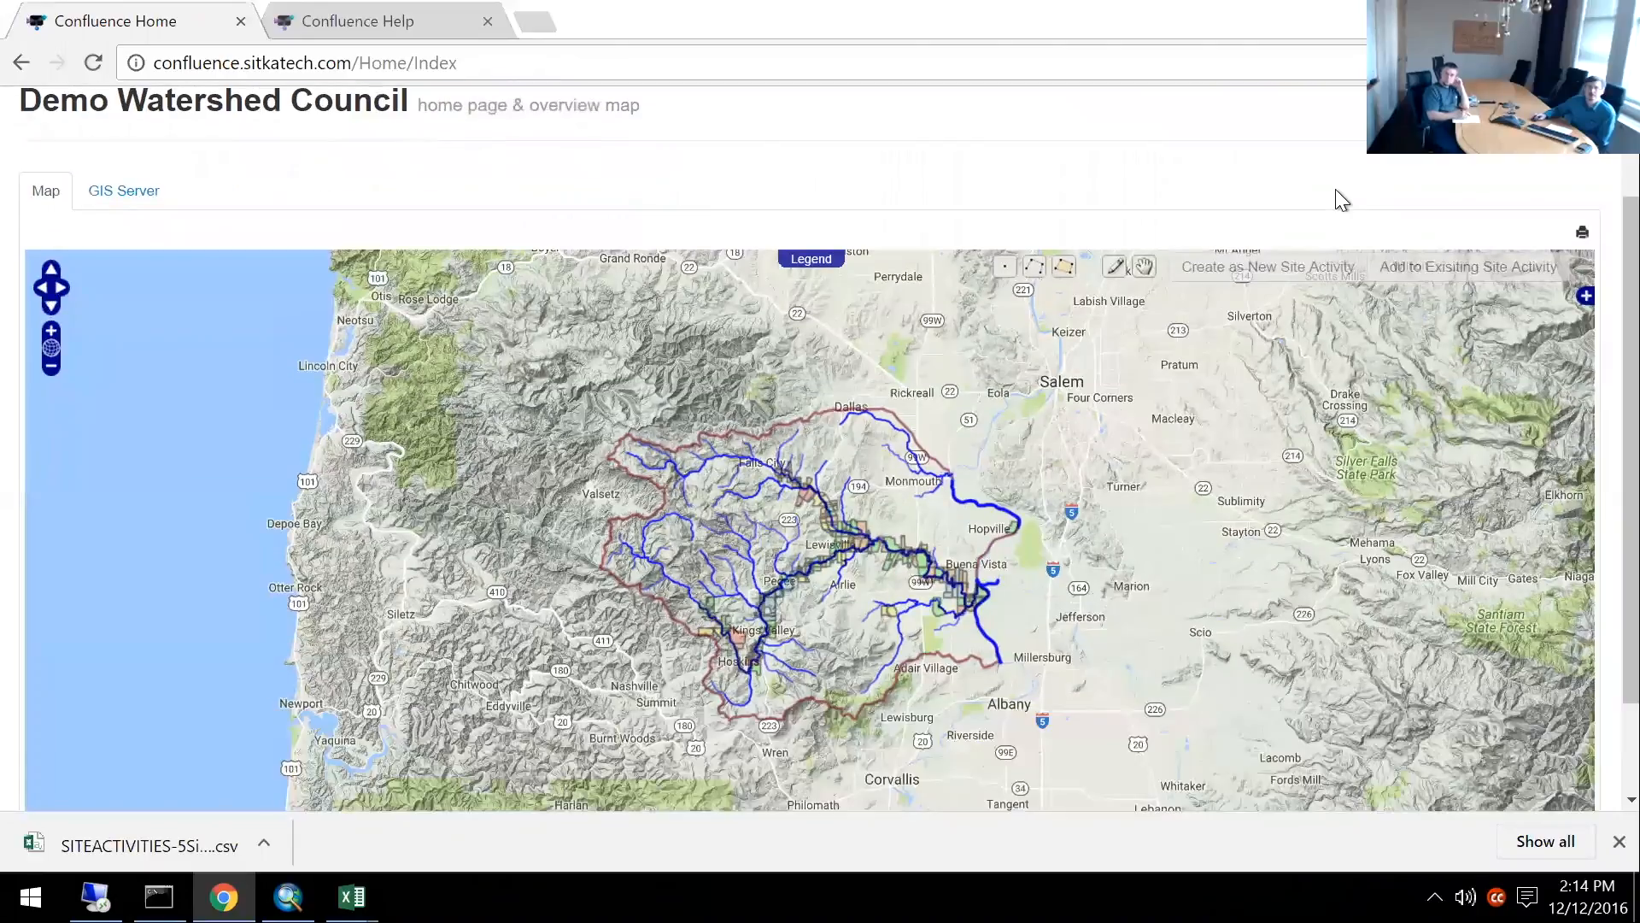
scroll(1337, 193, down, 2)
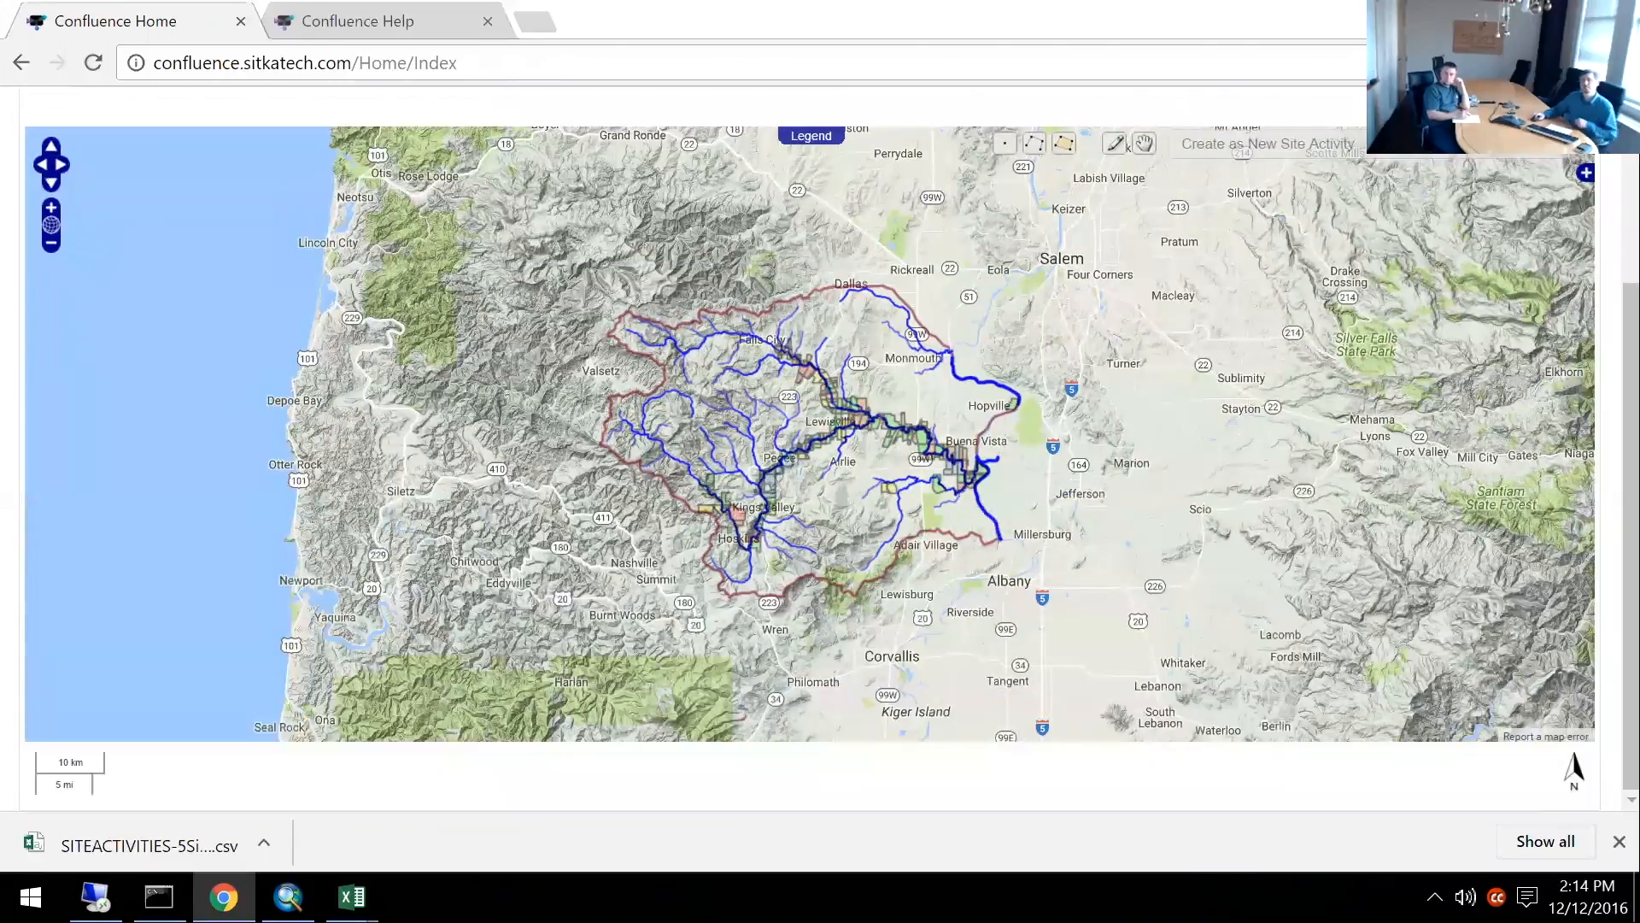
scroll(1371, 188, up, 4)
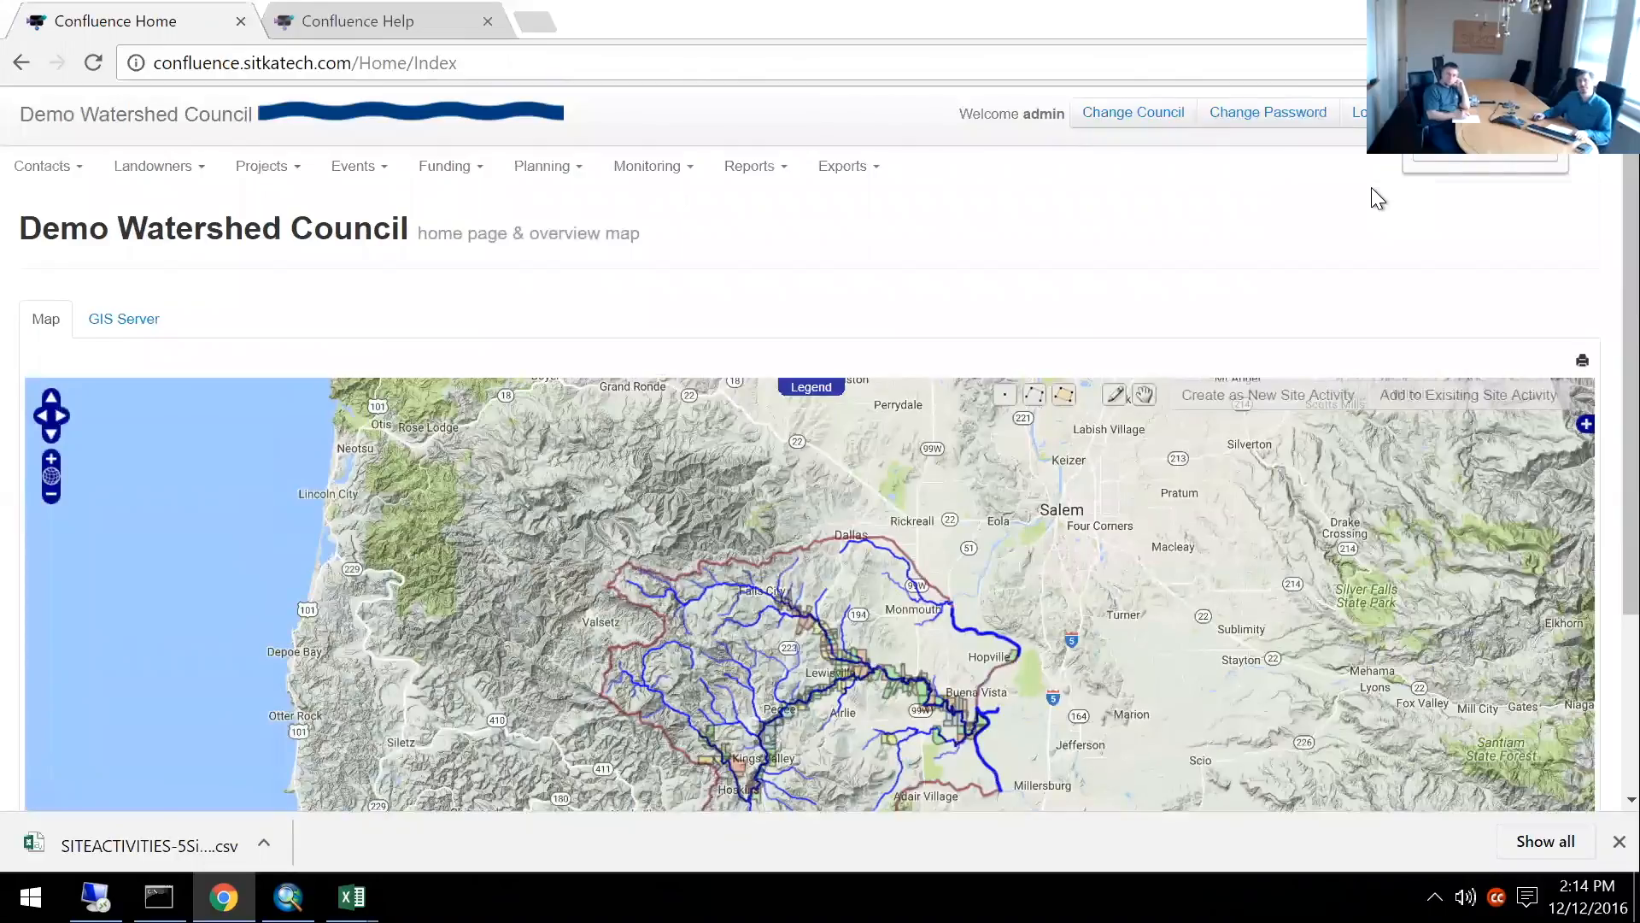
key(ctrl+minus)
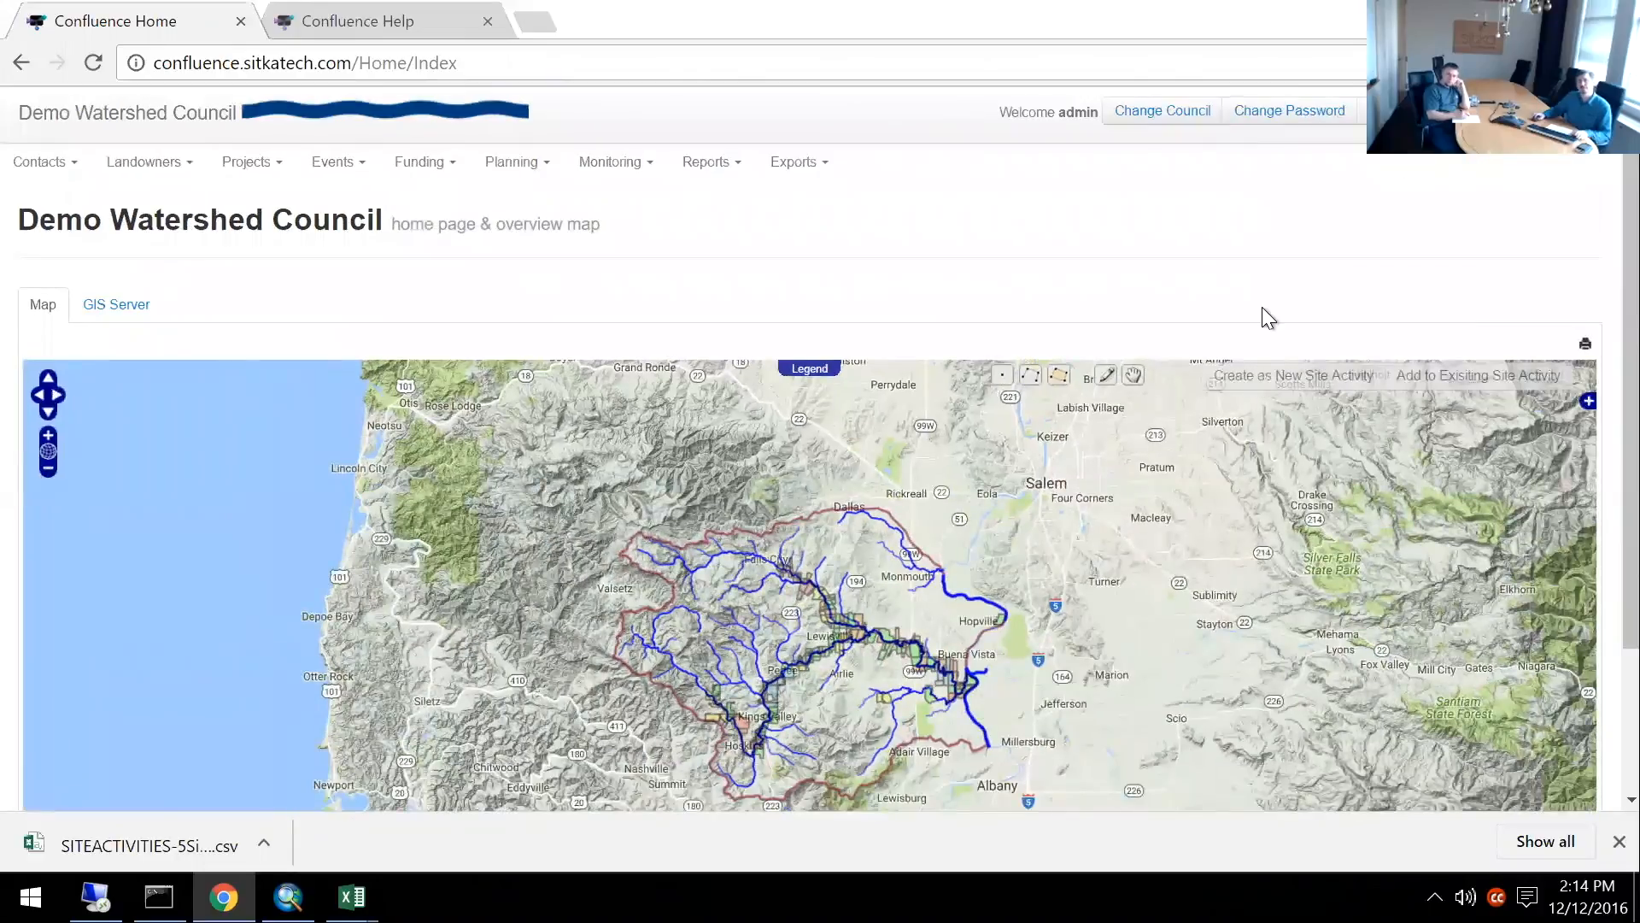
key(ctrl+plus)
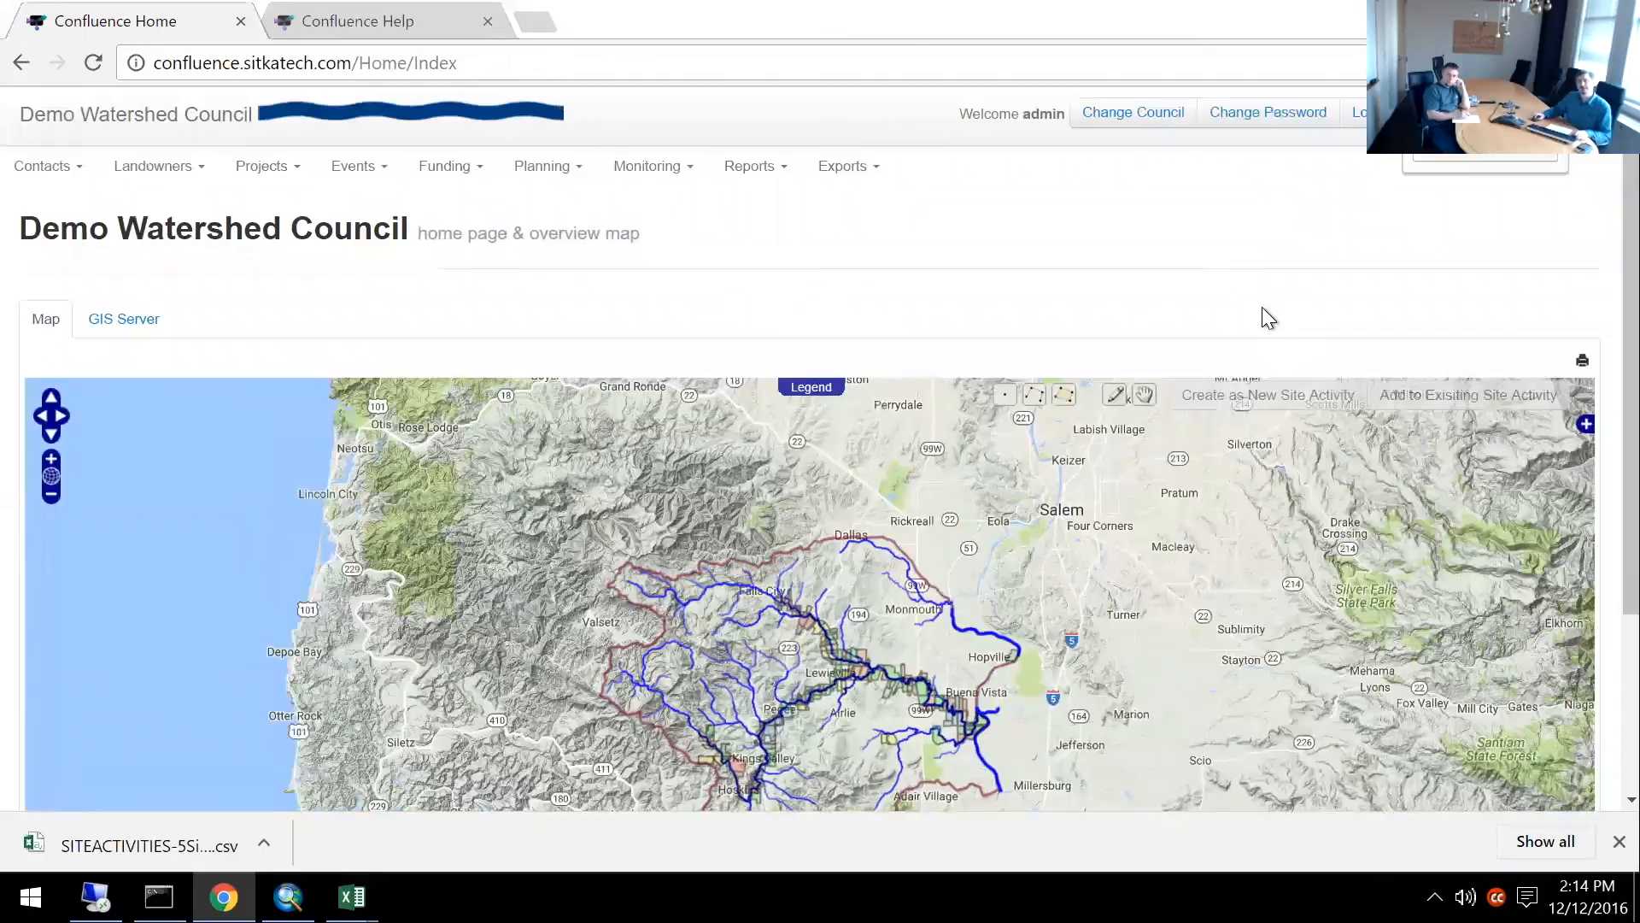
key(ctrl+plus)
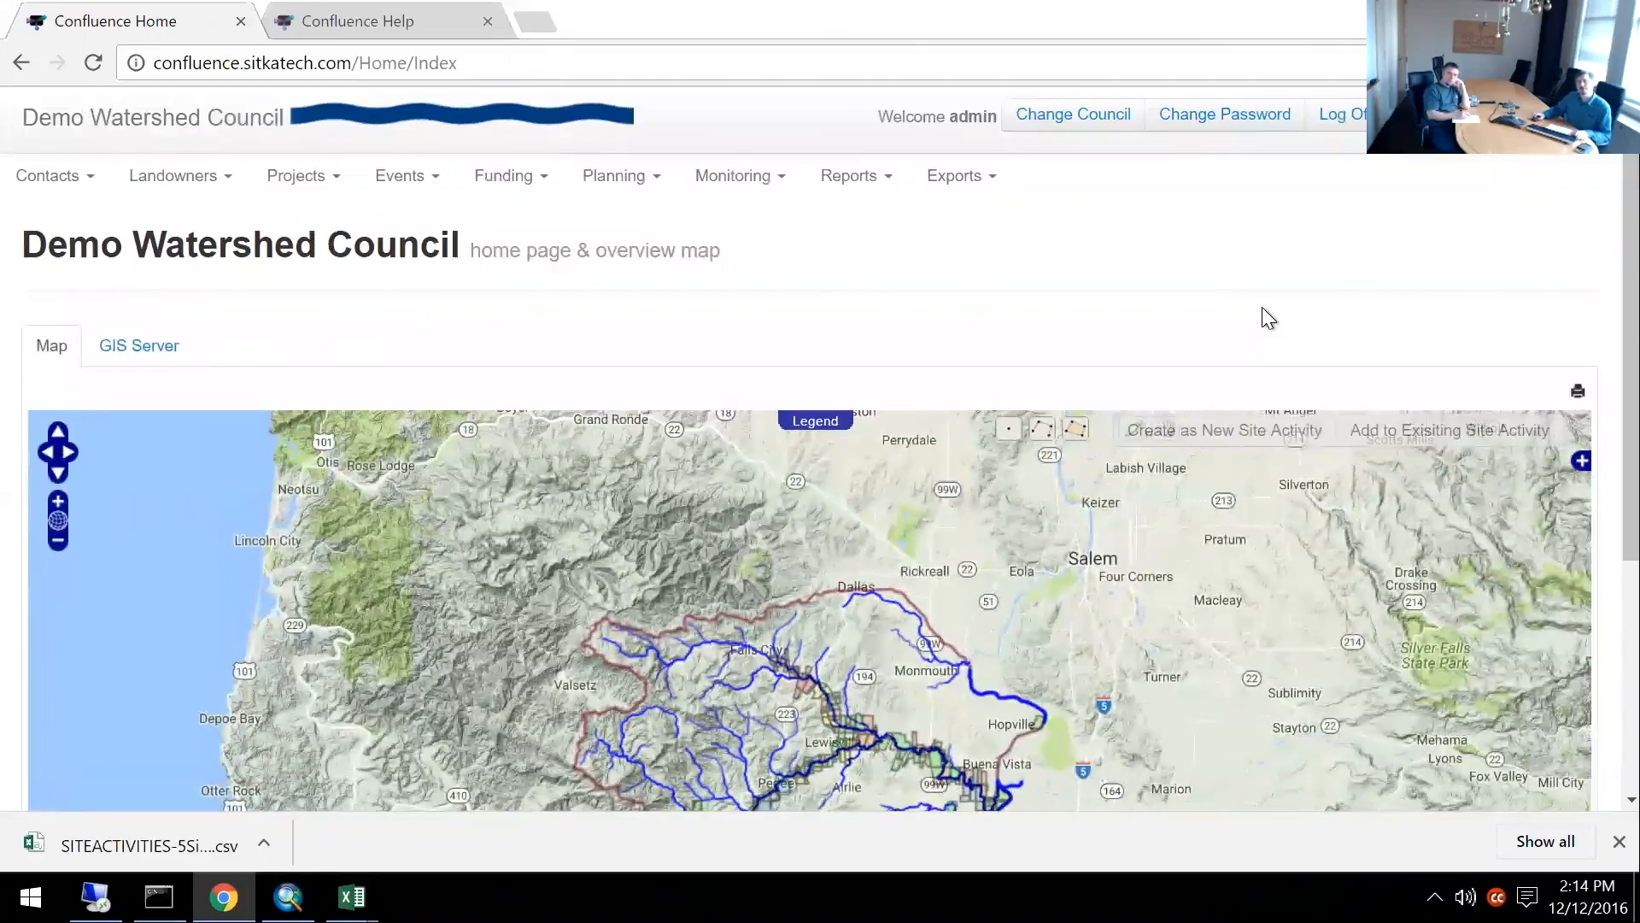
key(ctrl+minus)
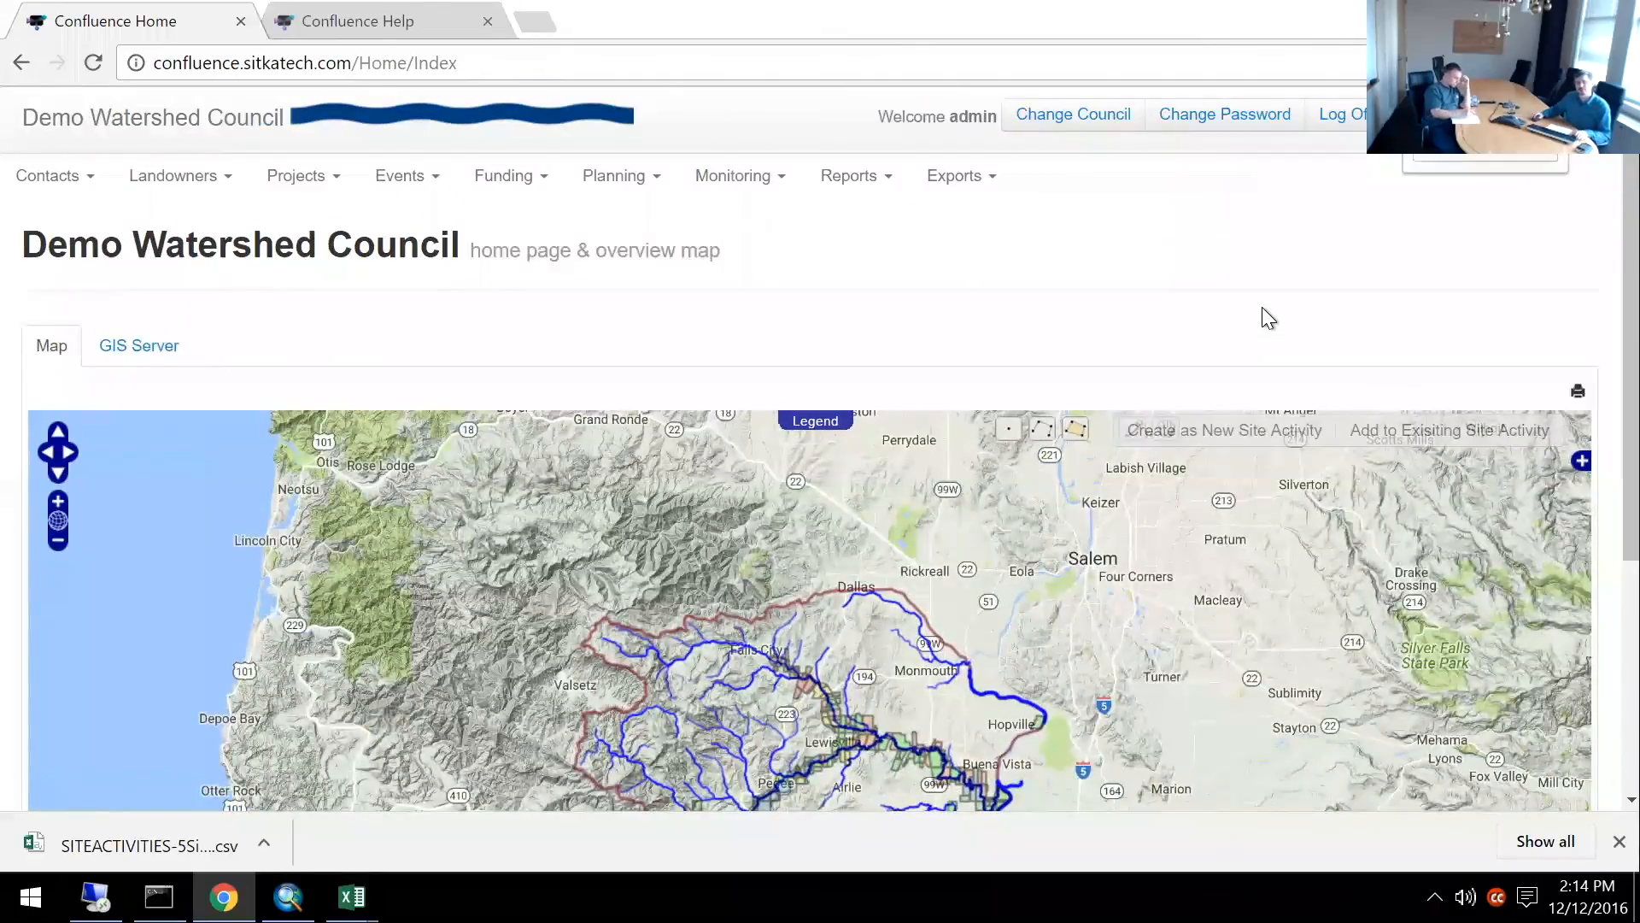